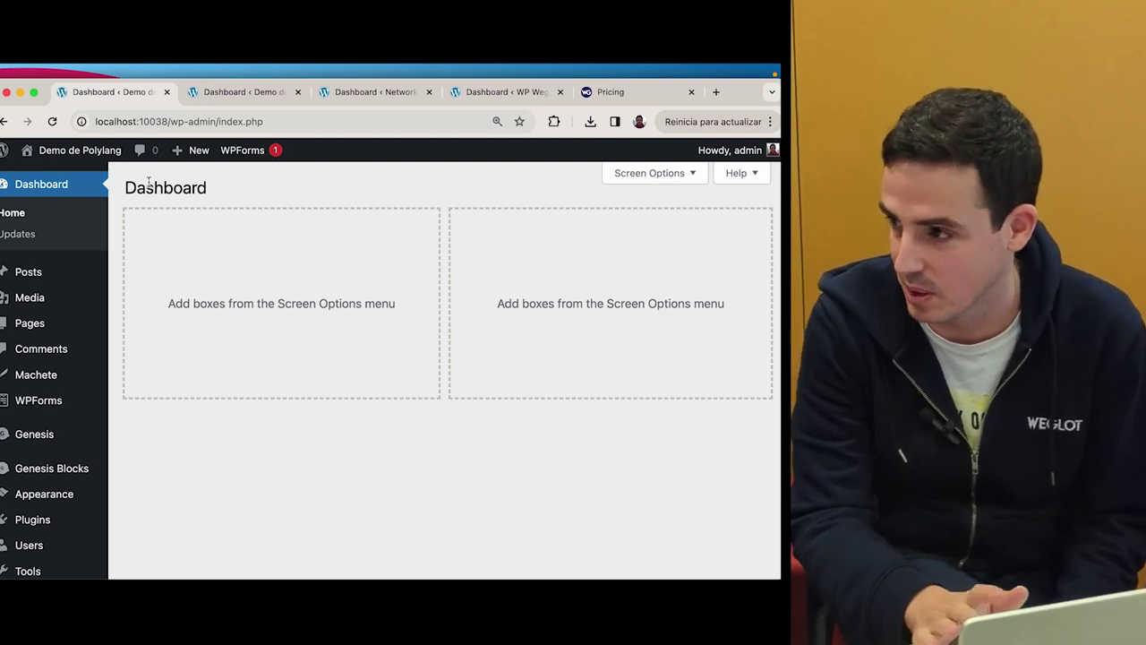
Open the Demo de Polylang homepage in a new tab and scroll through it.
super+click(63, 152)
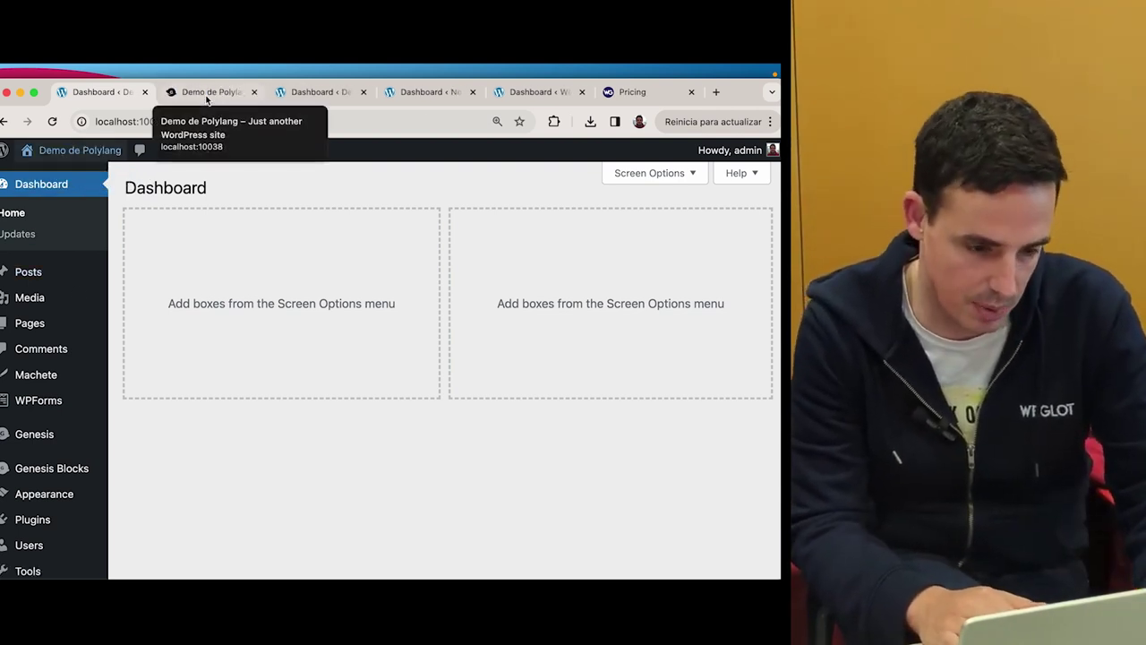
click(206, 95)
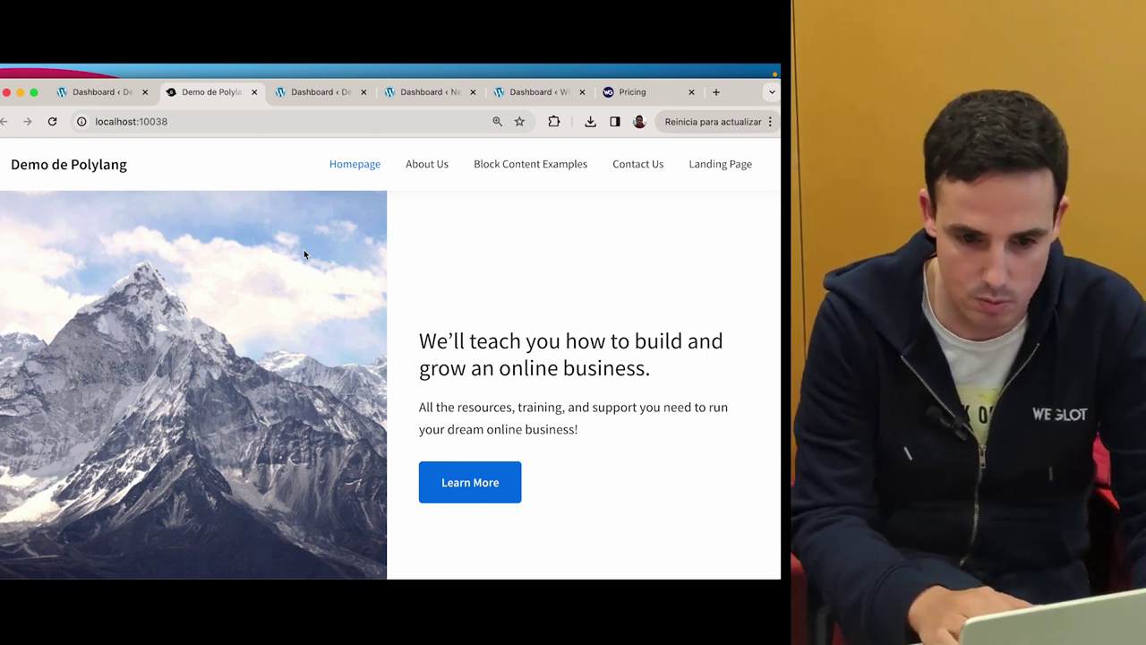
scroll(304, 254, down, 3)
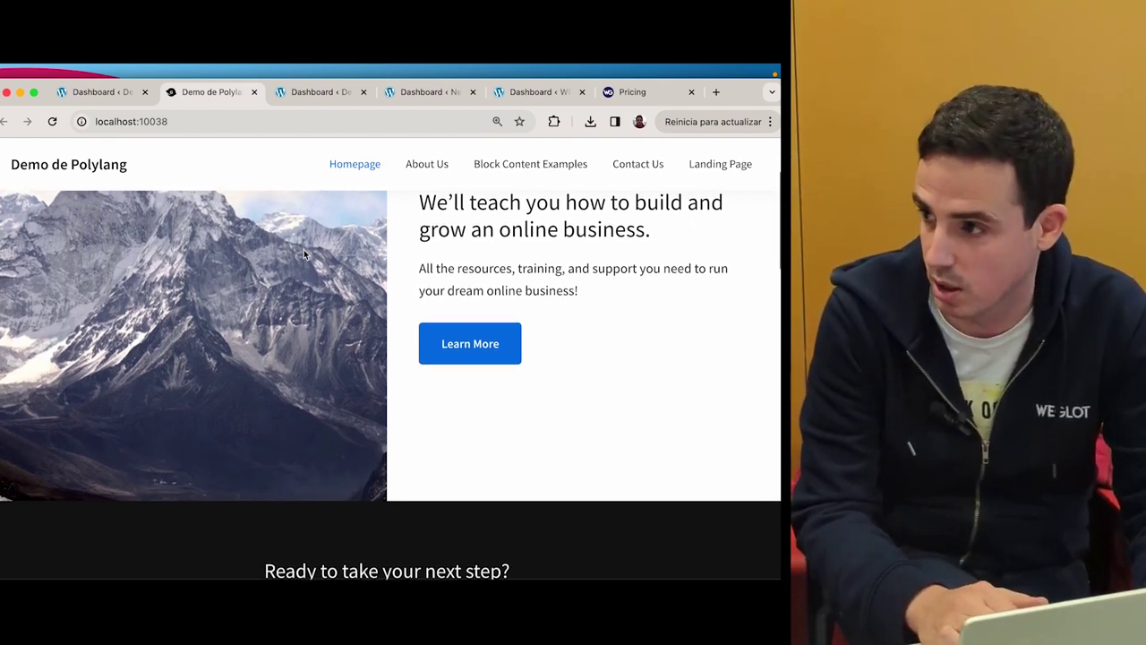
scroll(303, 254, down, 5)
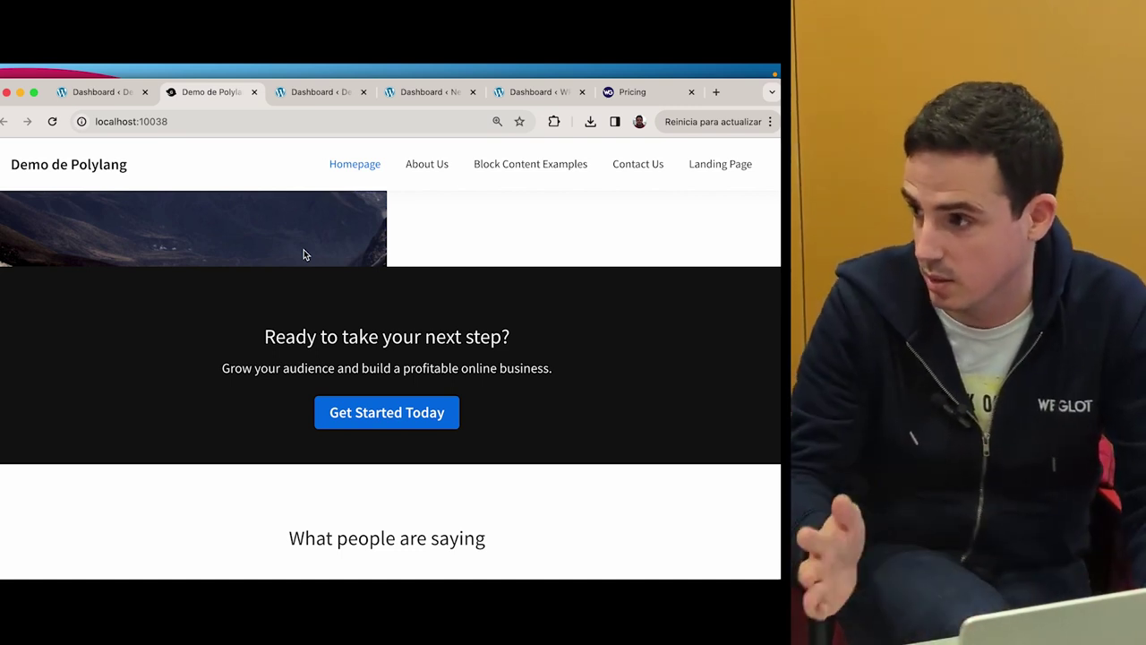
Return to the admin dashboard and go to the Plugins list.
click(113, 93)
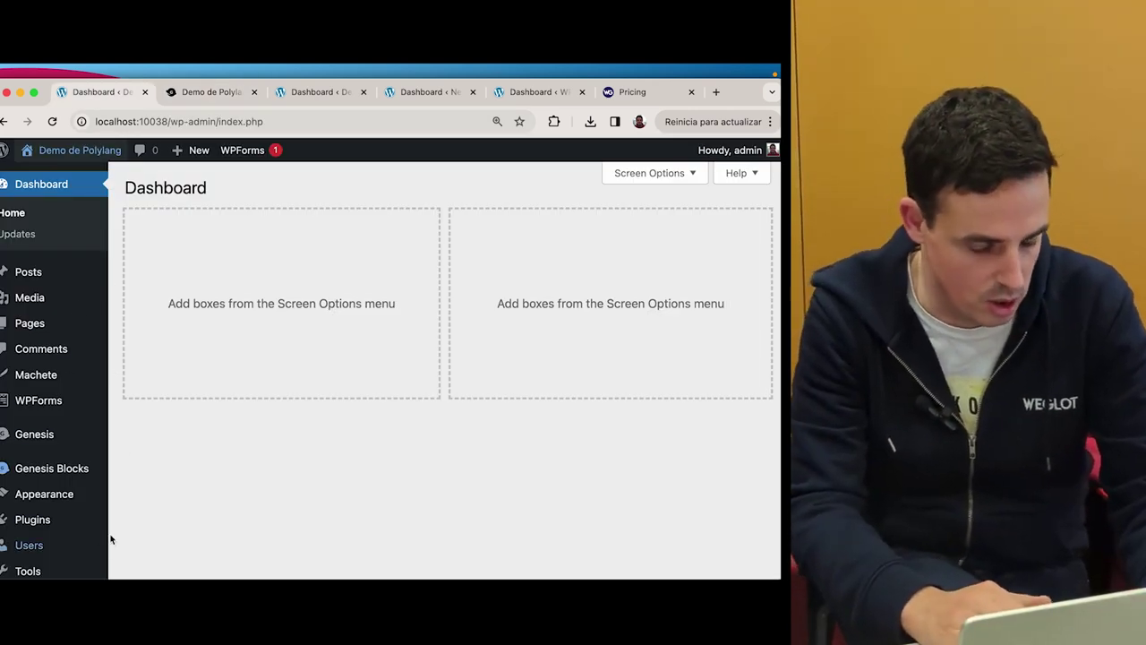
click(220, 93)
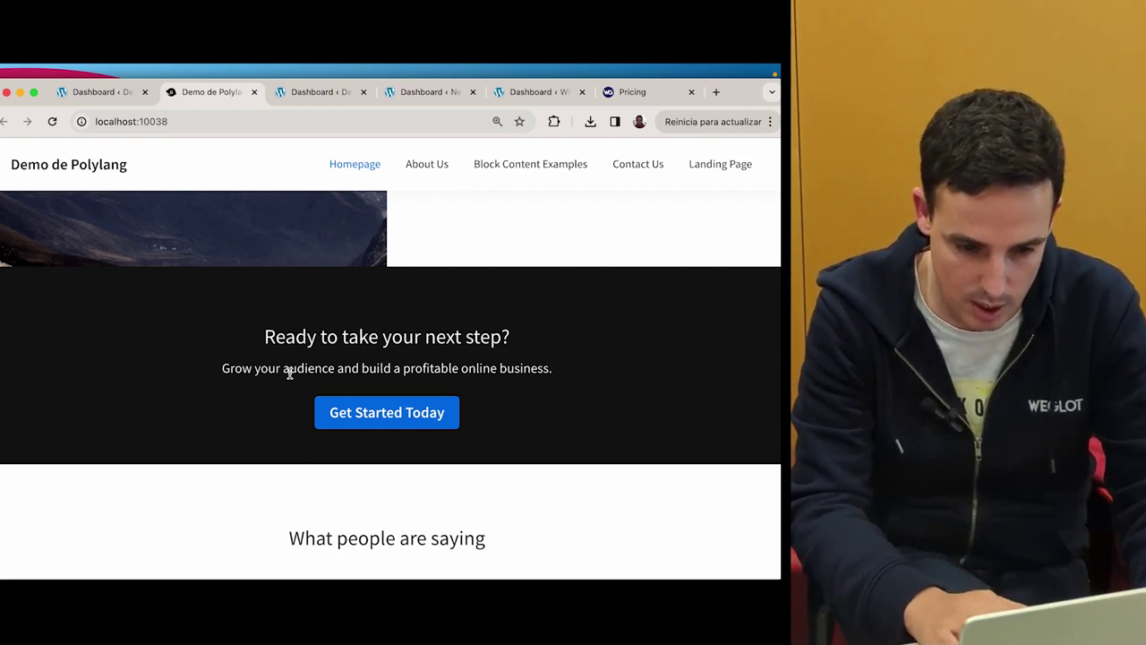
key(ctrl+shift+Tab)
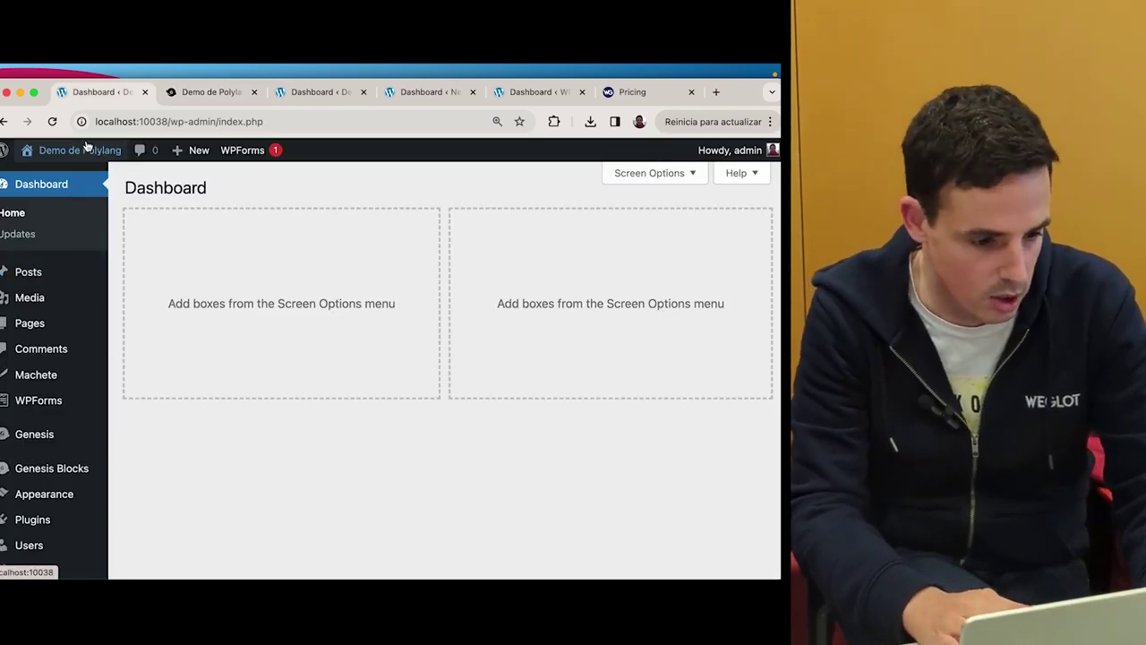
click(43, 518)
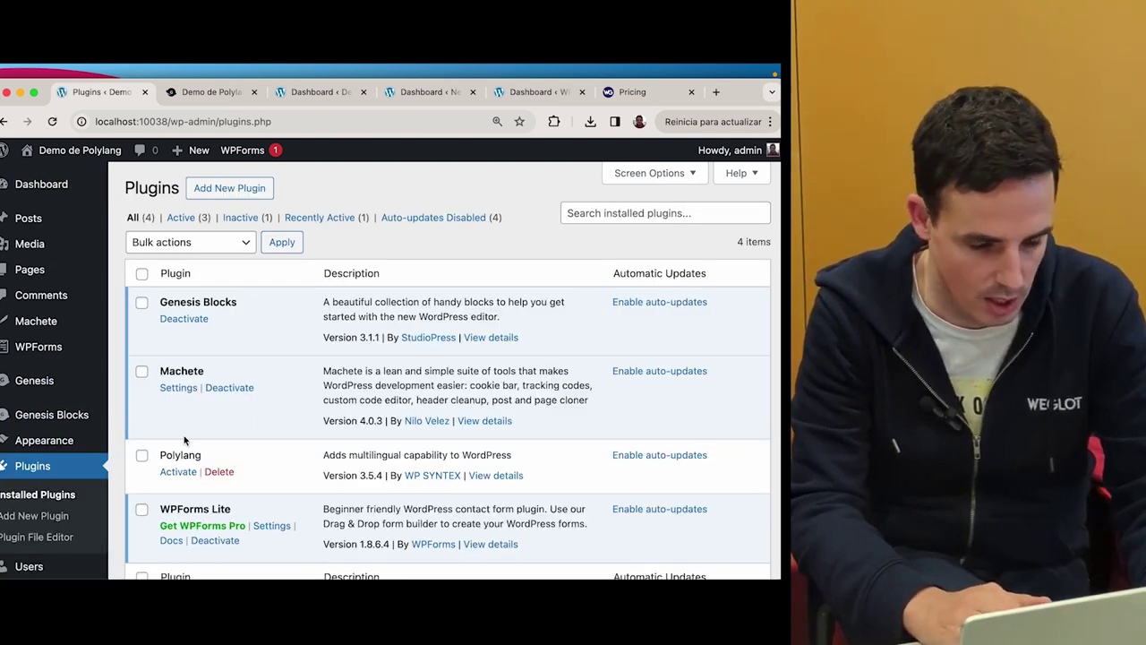
Activate the Polylang plugin from the Plugins list.
scroll(184, 439, down, 3)
click(177, 360)
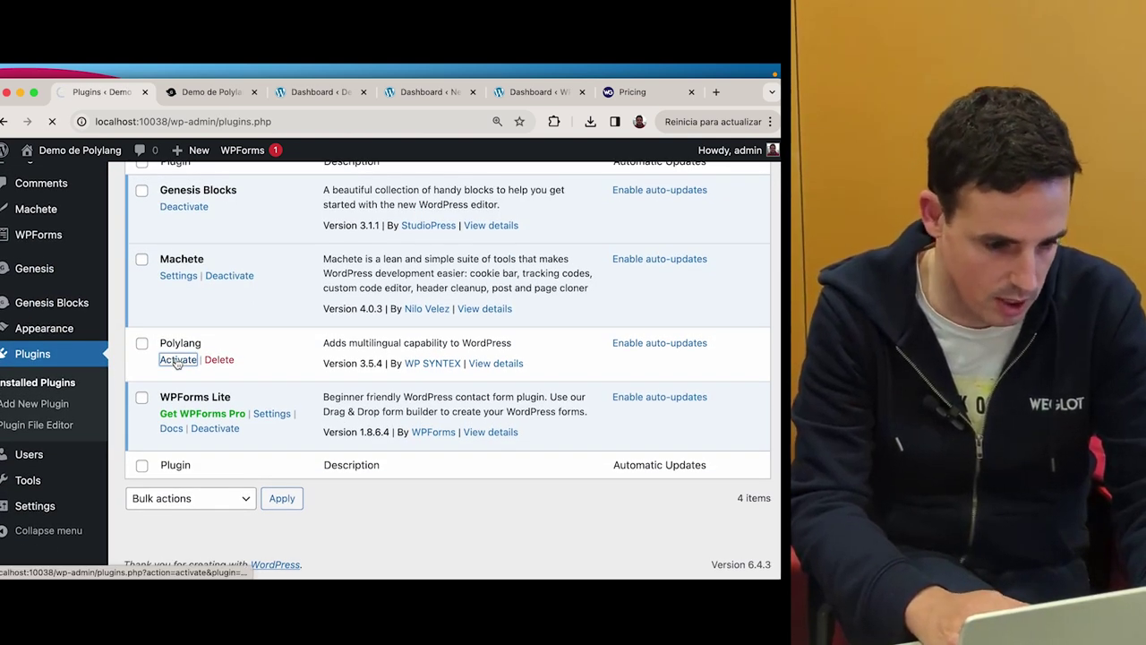
scroll(223, 396, down, 4)
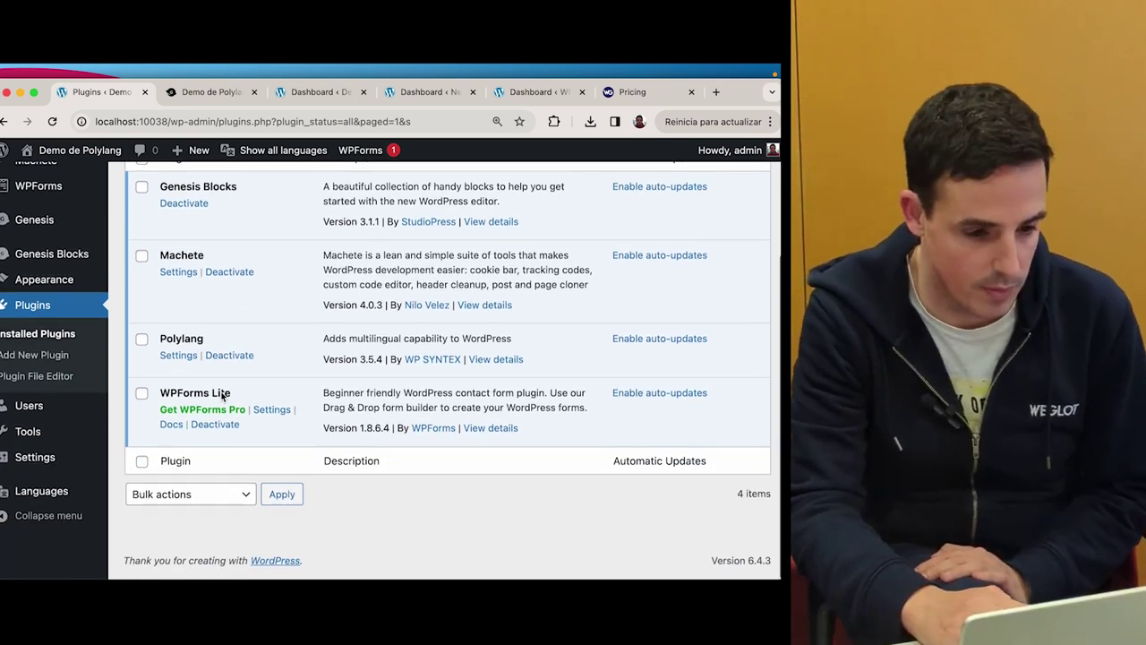
Go to Languages > Settings to view the Polylang modules.
mouse_move(54, 492)
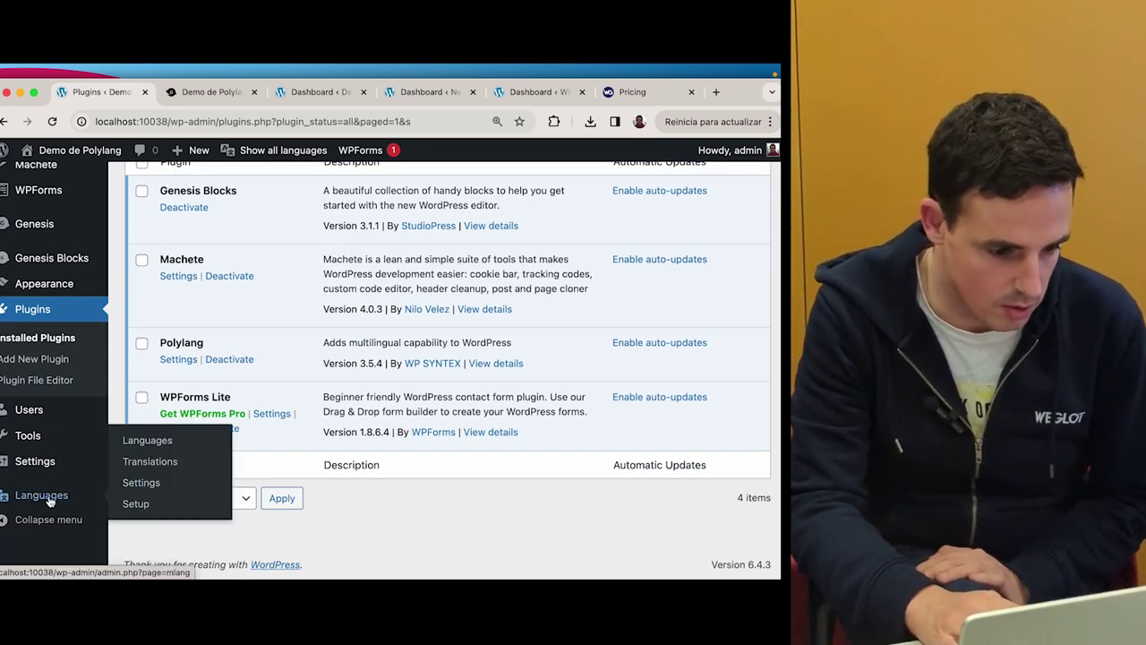
click(141, 481)
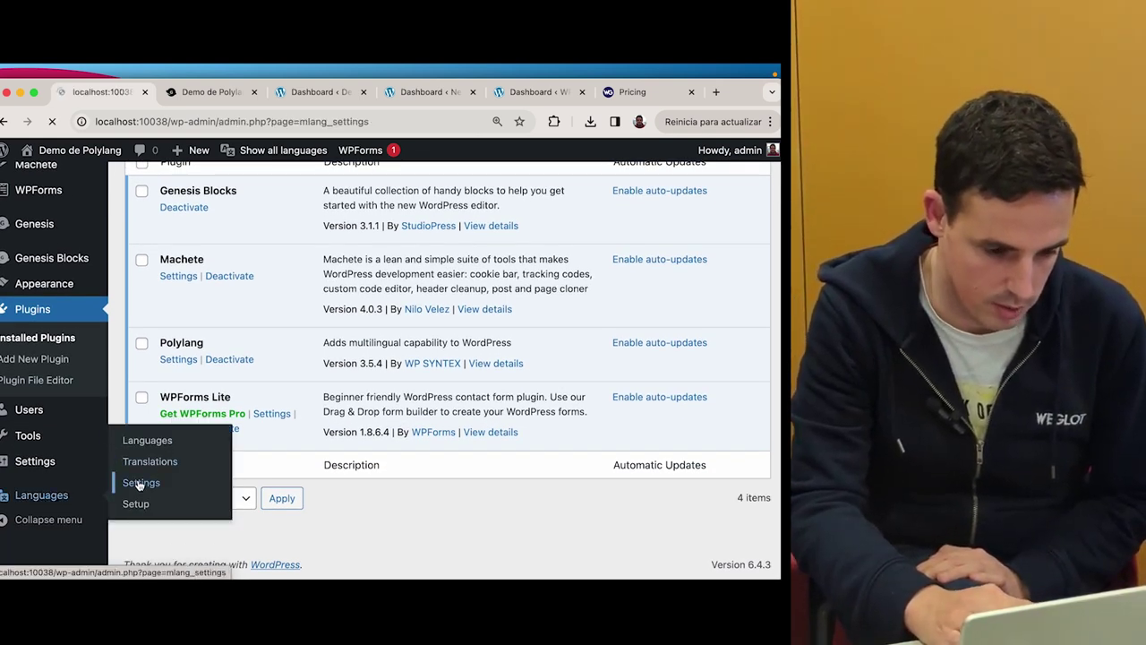
scroll(145, 419, down, 5)
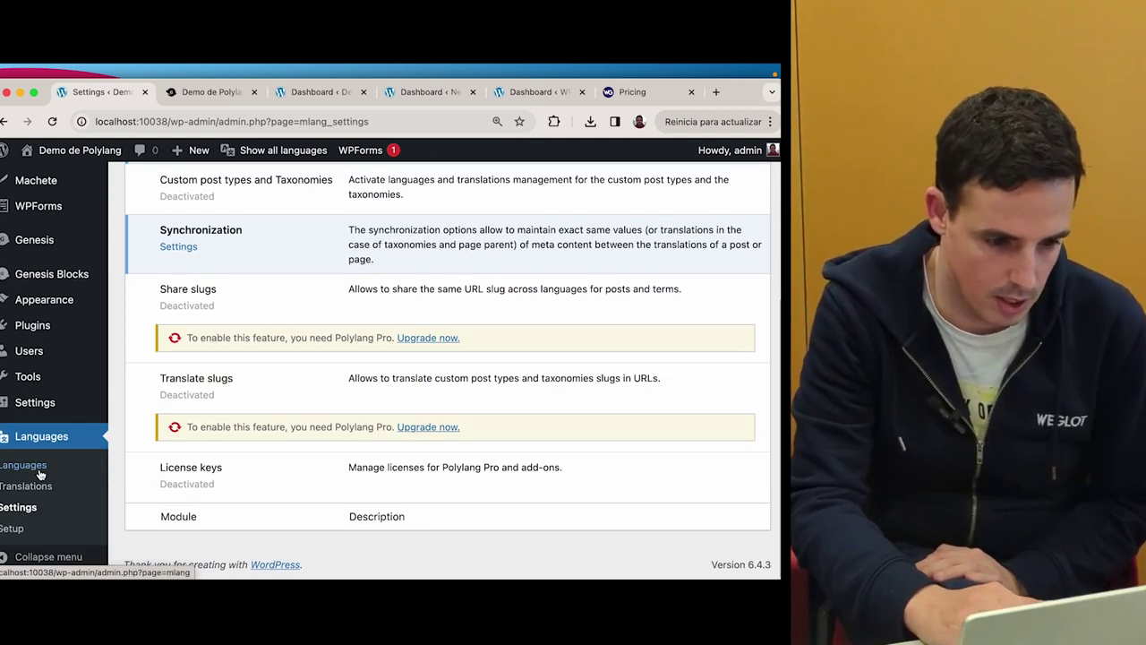
Launch the Polylang setup wizard from Languages > Setup.
click(12, 531)
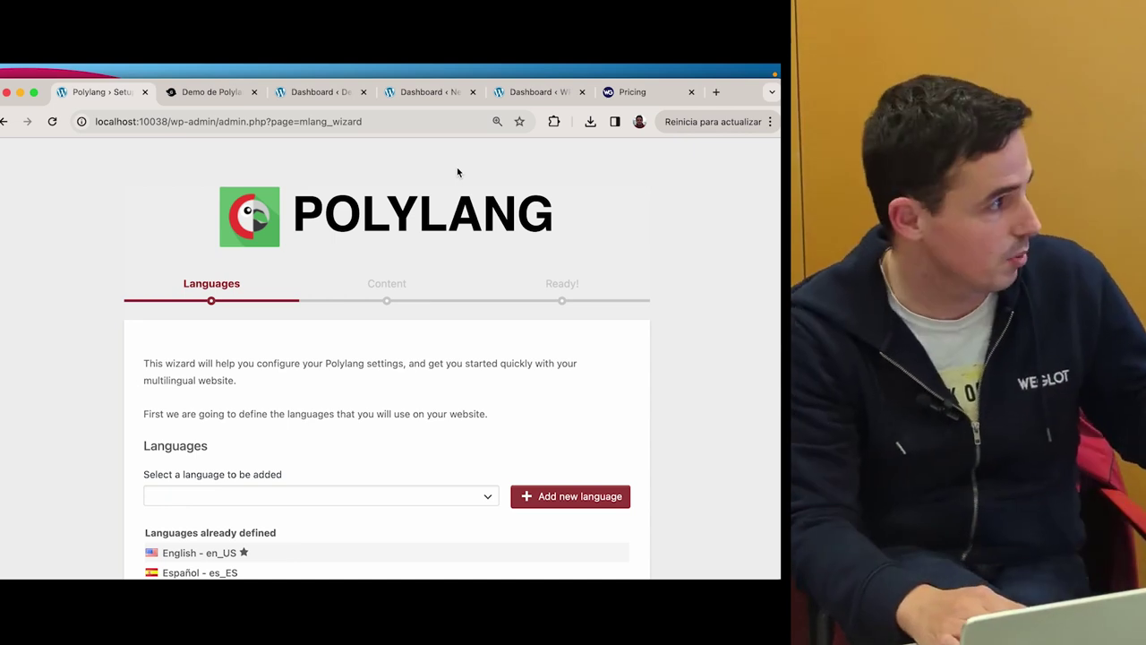
scroll(457, 167, down, 1)
scroll(458, 170, down, 3)
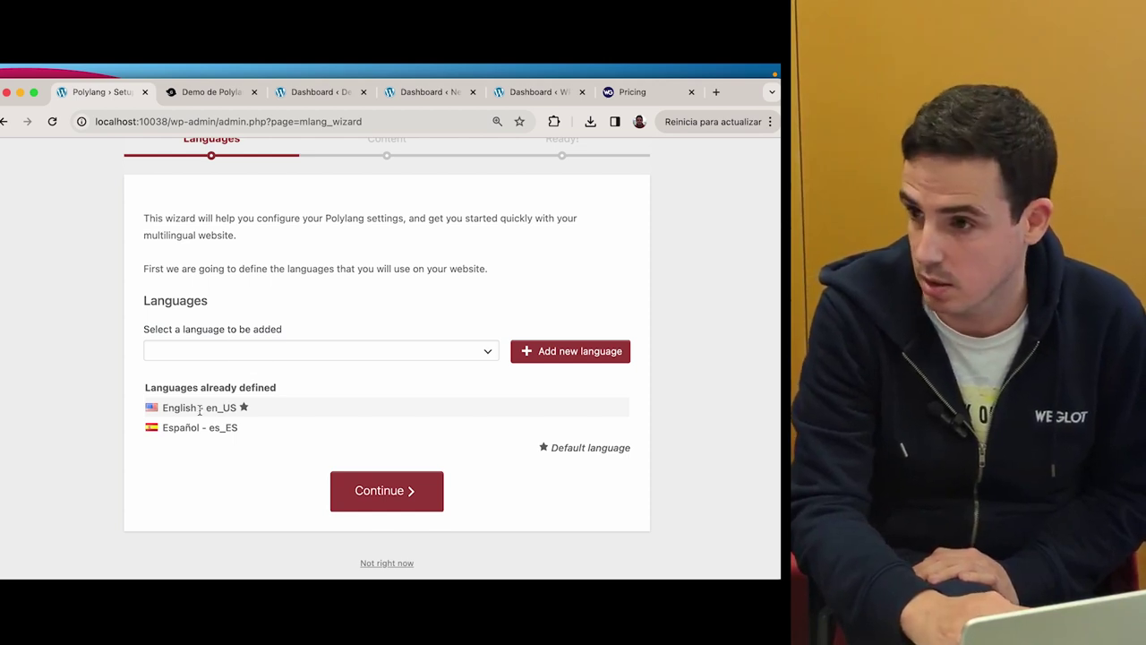
Review the defined languages, English - en_US and Español, then continue to Content.
triple_click(255, 411)
drag(163, 407, 273, 411)
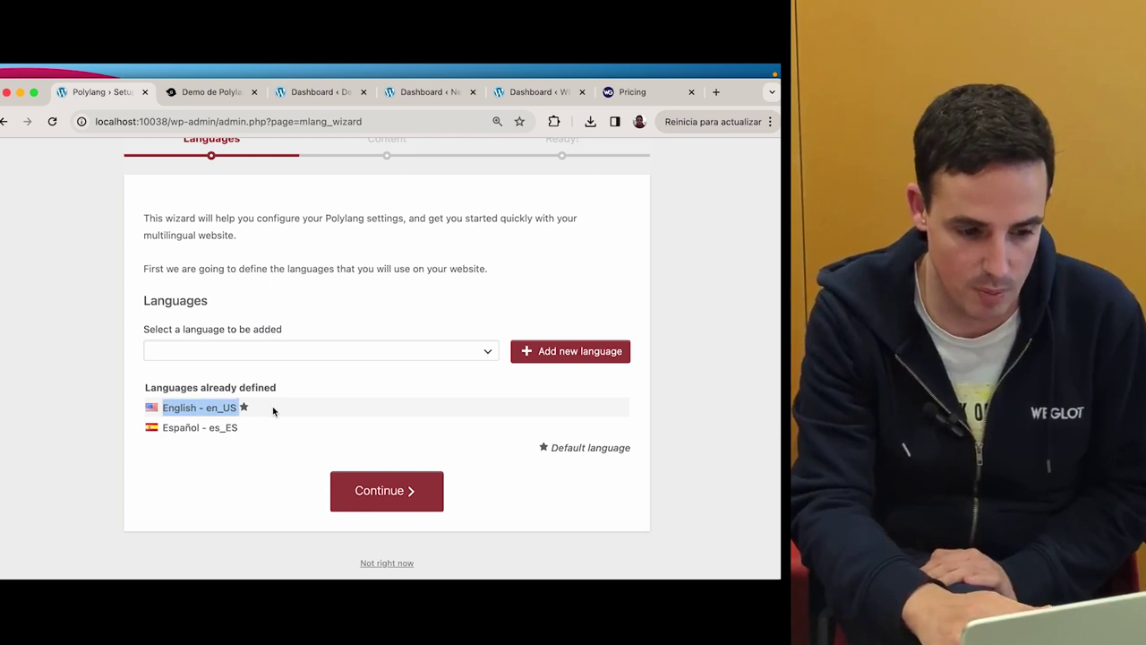
click(255, 410)
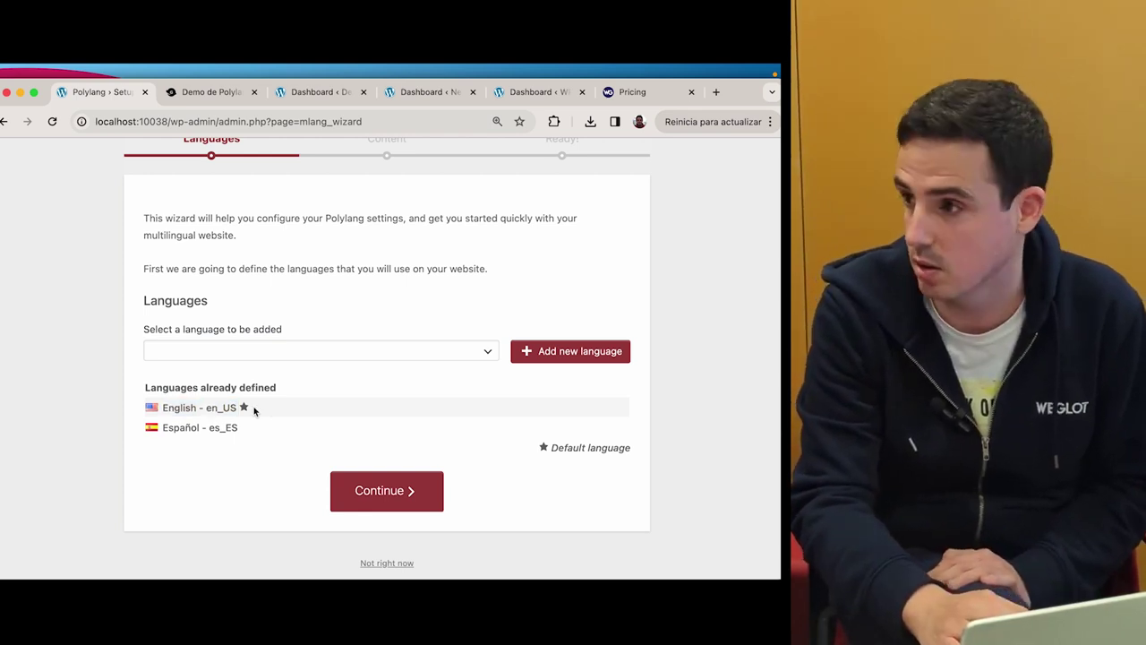
click(198, 357)
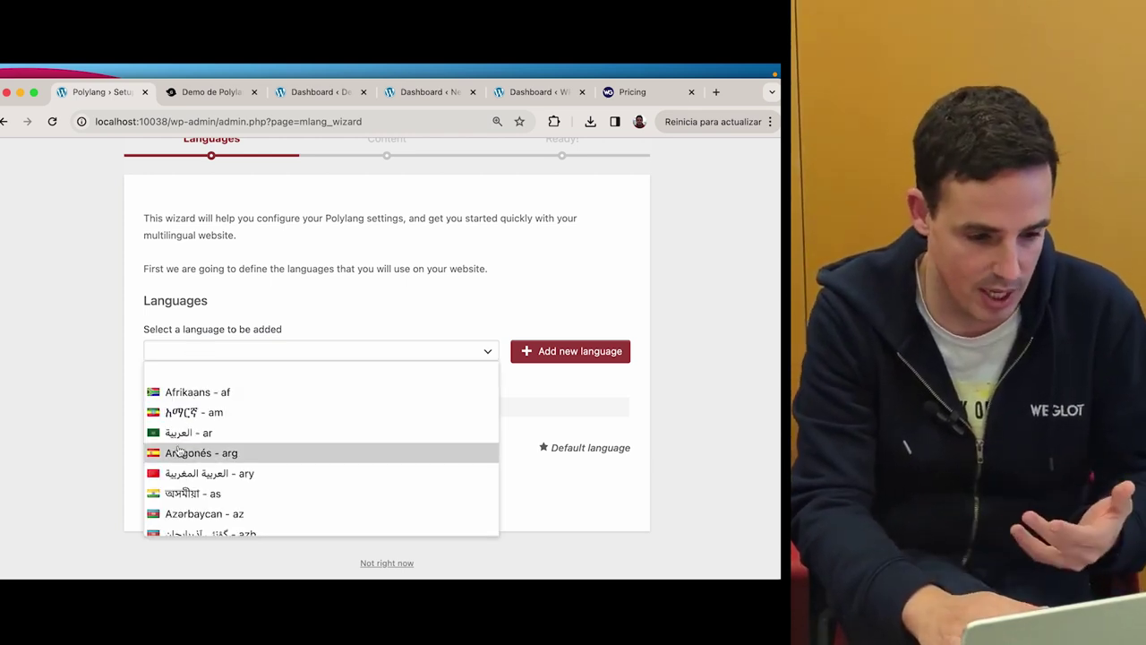
click(99, 407)
drag(244, 427, 143, 431)
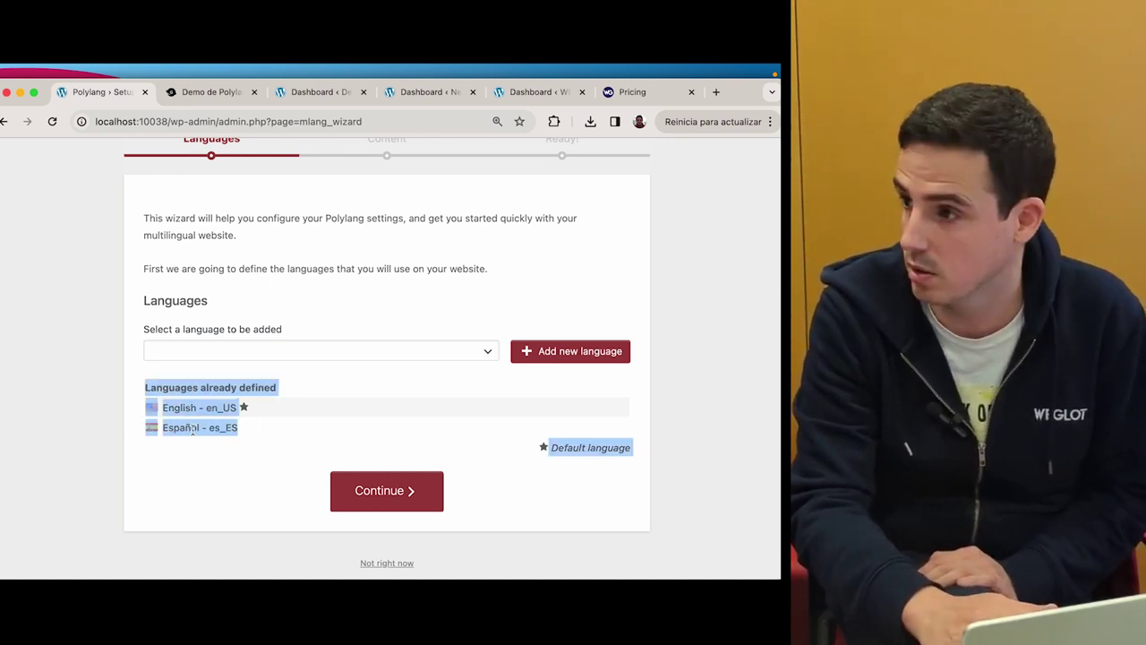
click(185, 424)
drag(175, 411, 155, 436)
click(391, 483)
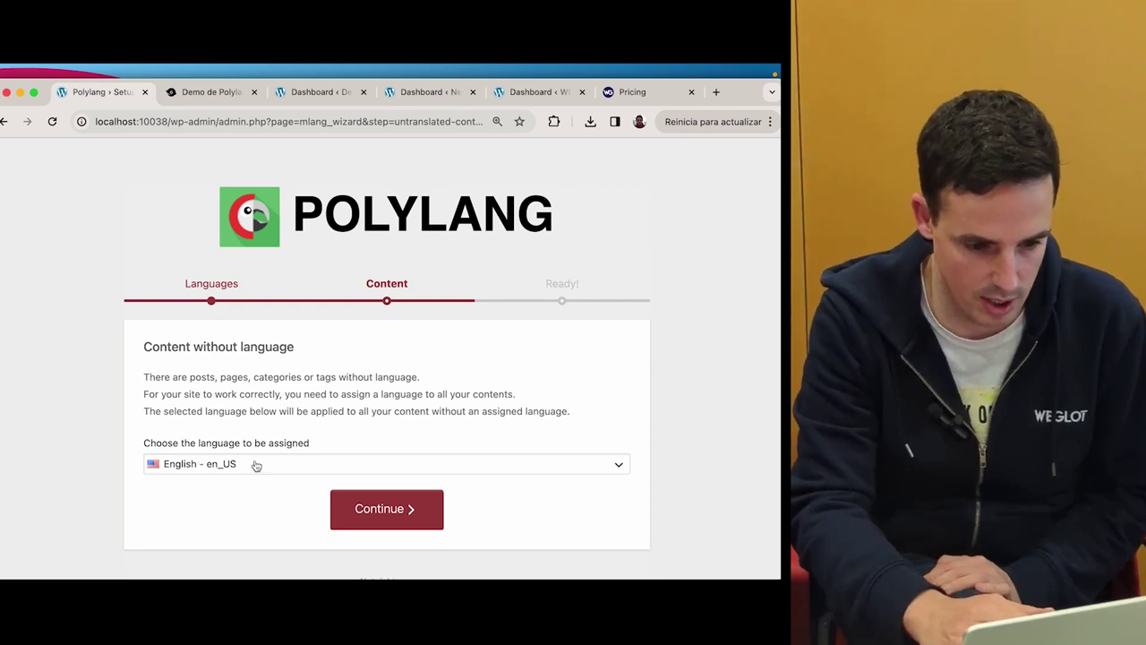
Assign English - en_US to content without a language, reaching the Ready! step.
click(408, 516)
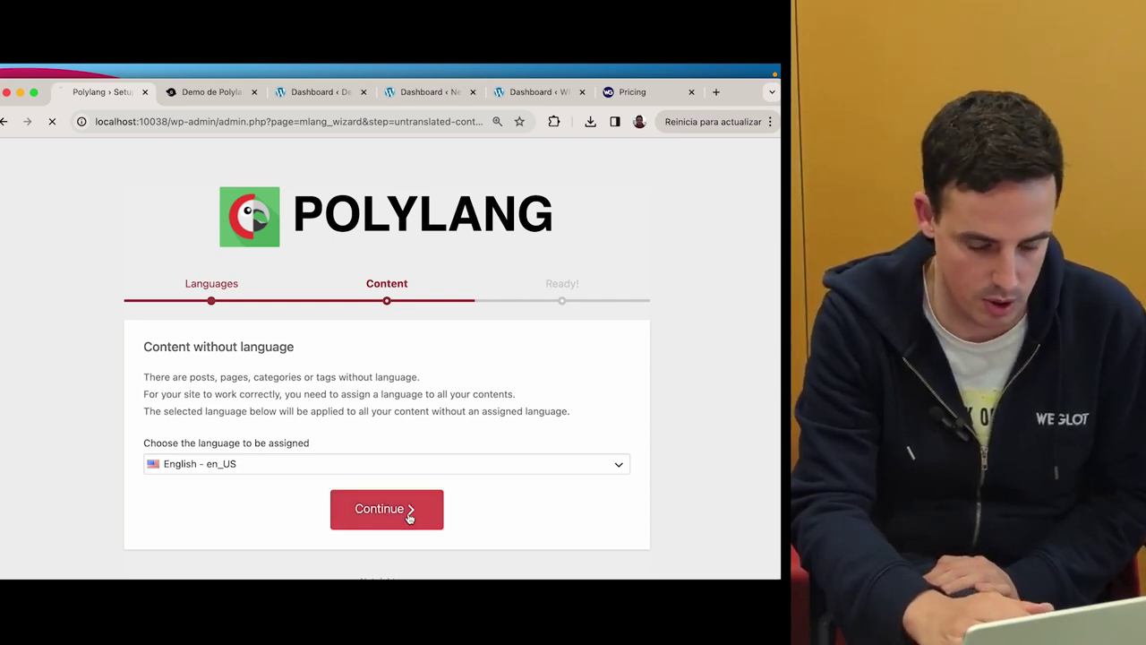
scroll(406, 519, down, 5)
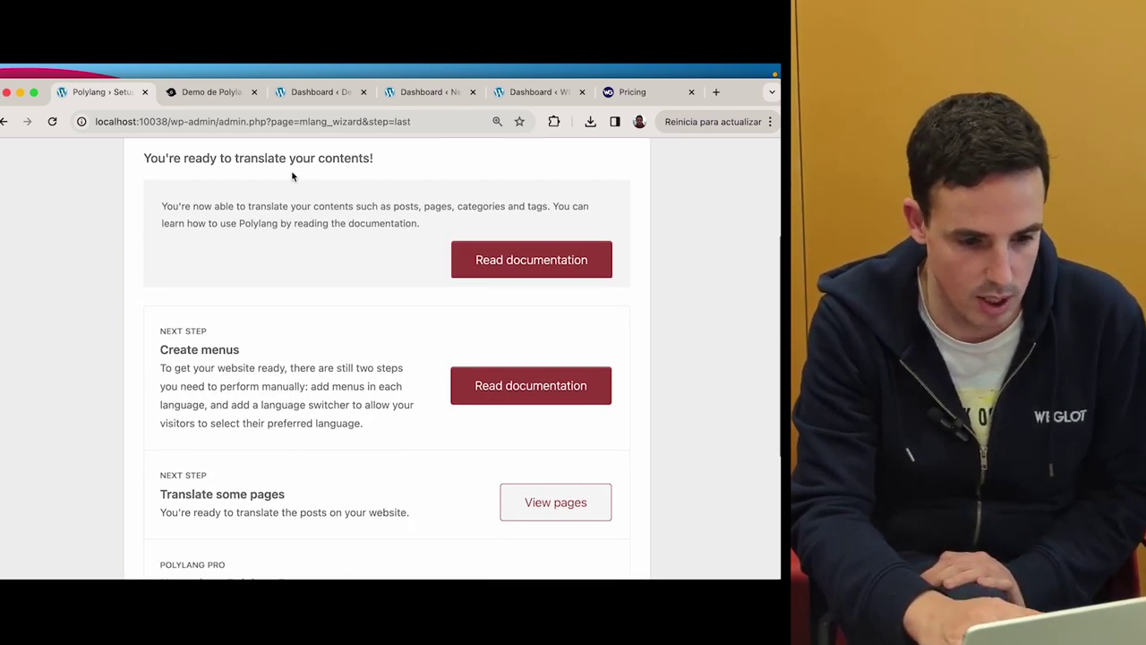
drag(162, 352, 265, 357)
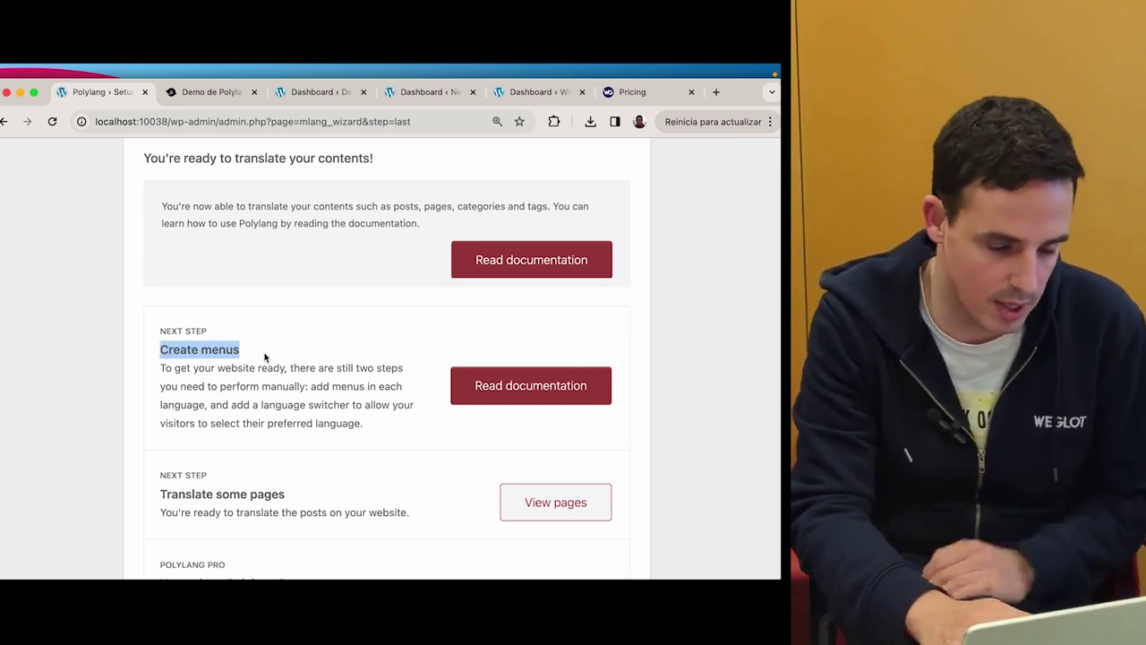
drag(161, 499, 302, 503)
Look over the Ready! step's next steps and return to the Dashboard.
scroll(302, 503, down, 3)
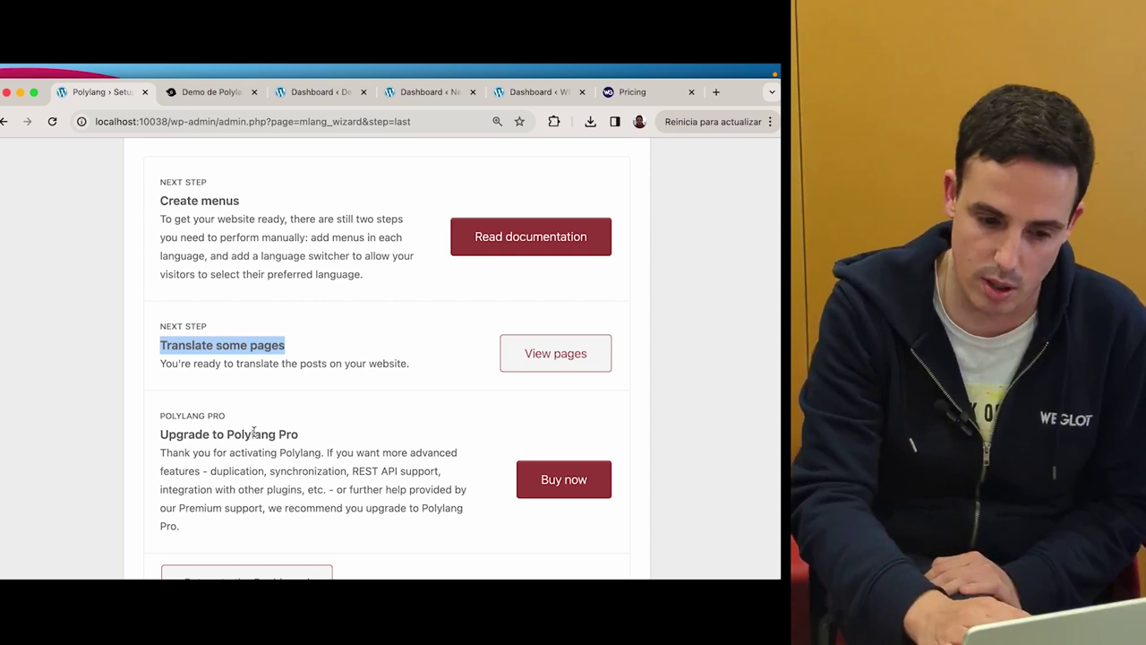
scroll(284, 340, up, 3)
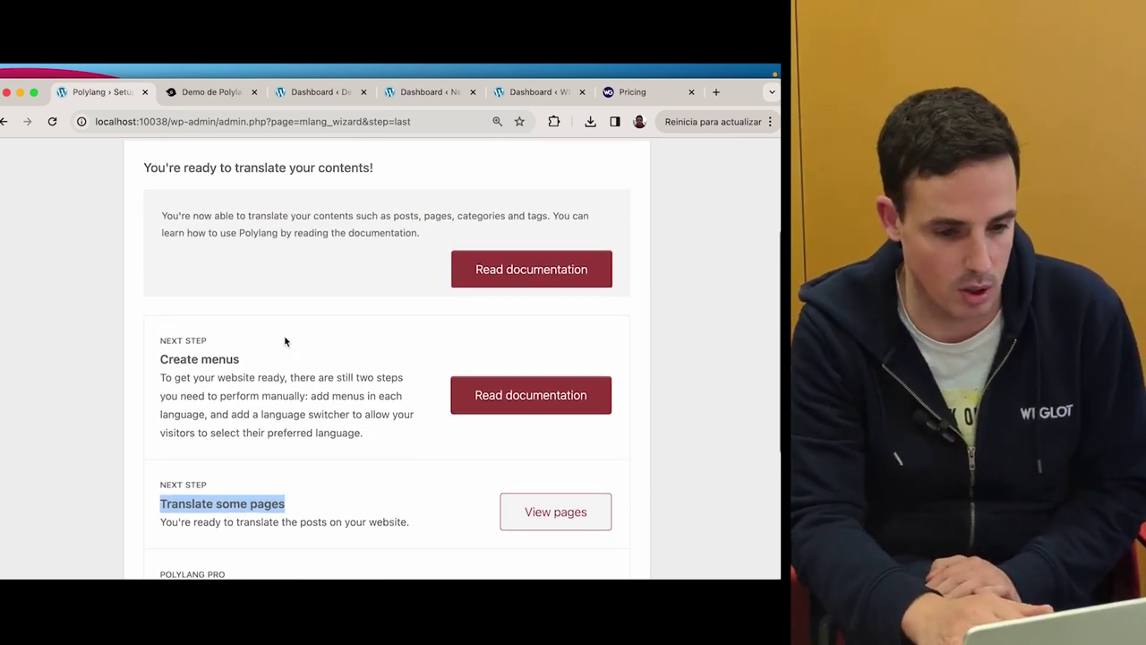
scroll(278, 279, up, 3)
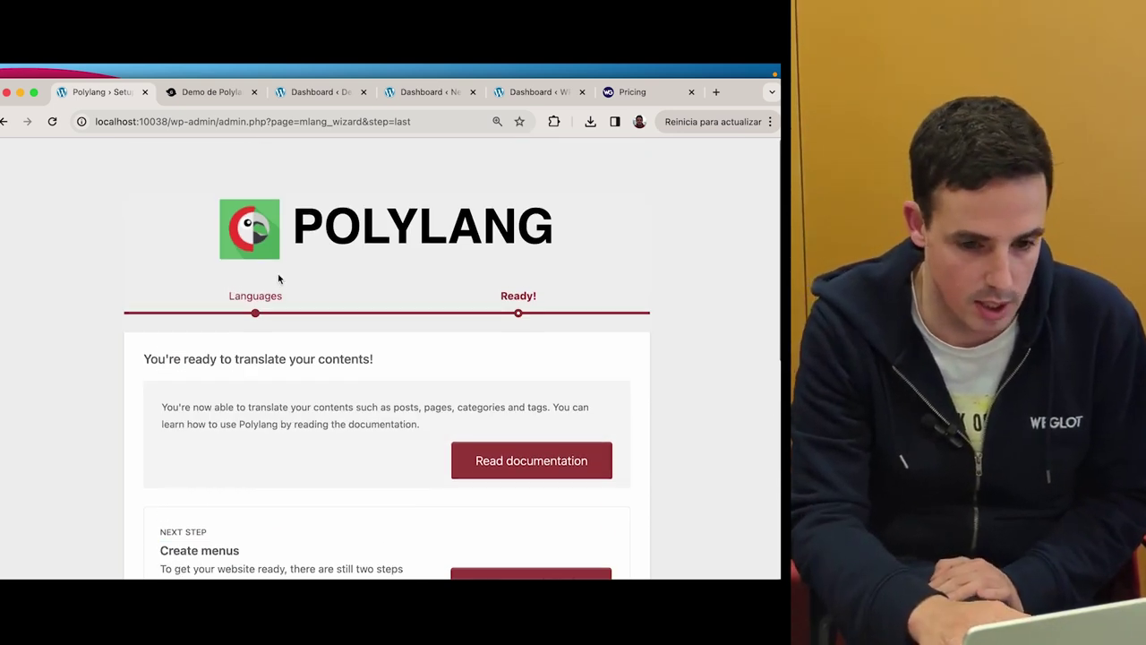
scroll(278, 277, down, 4)
scroll(532, 258, down, 4)
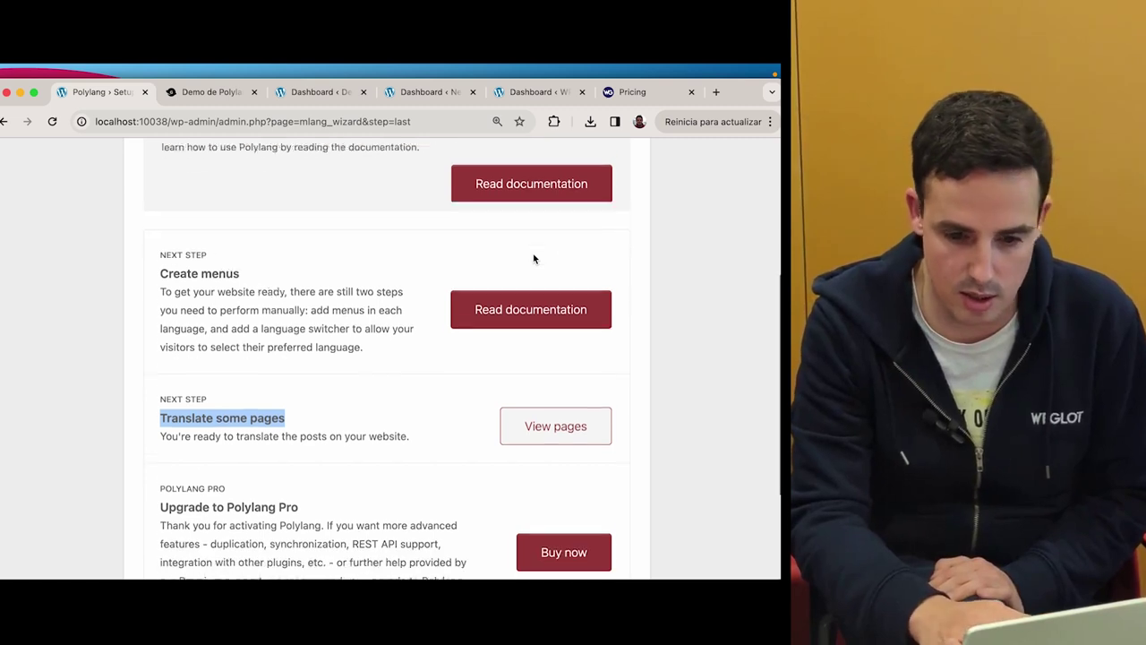
click(233, 522)
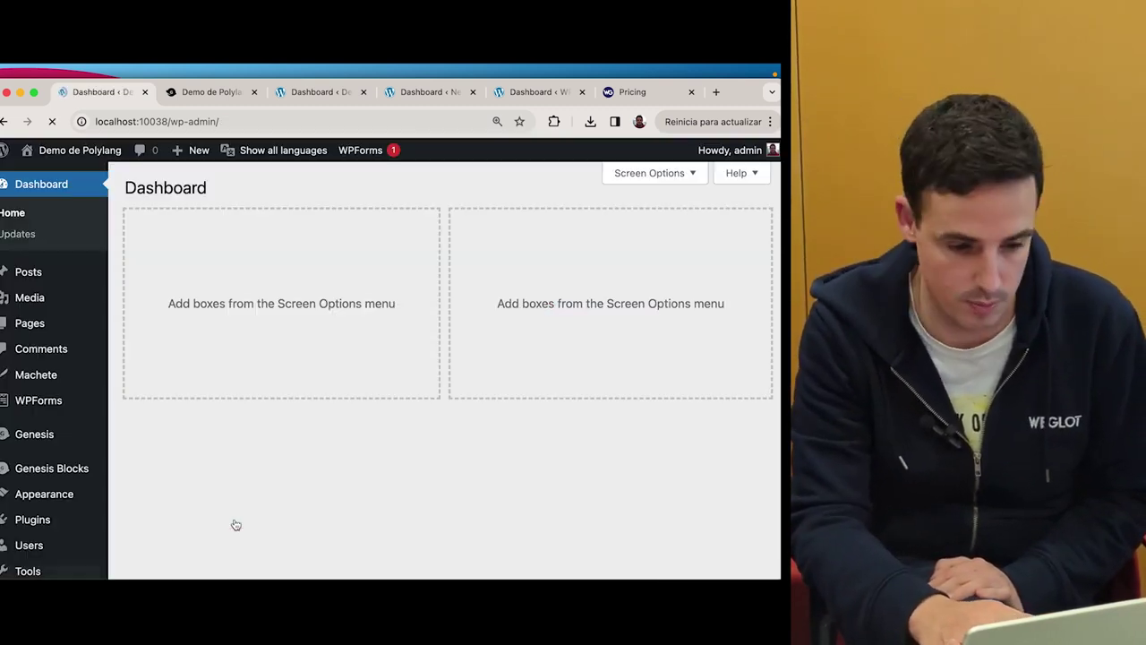
Open the Pages list and scroll through the site's pages.
click(42, 328)
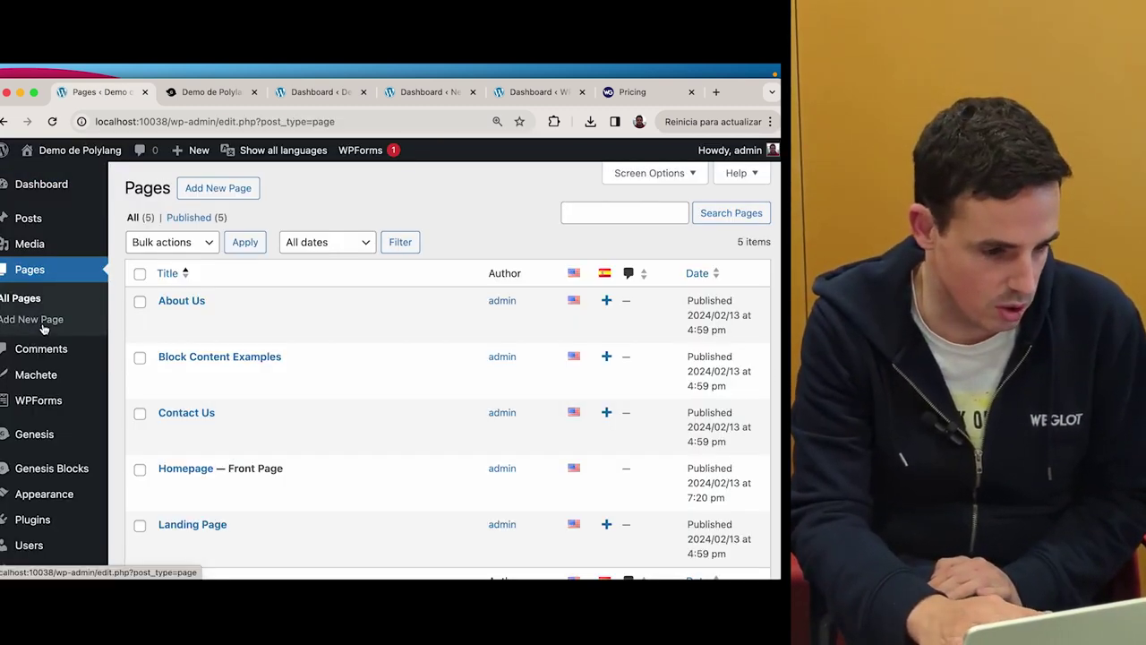
scroll(262, 339, down, 2)
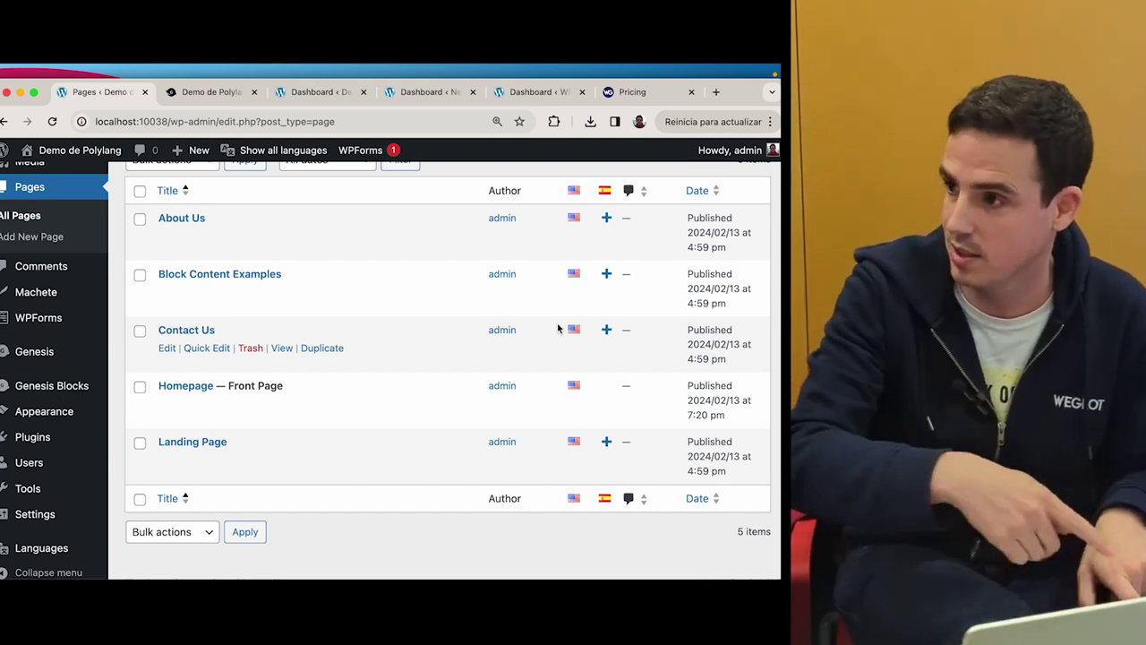
scroll(269, 296, up, 3)
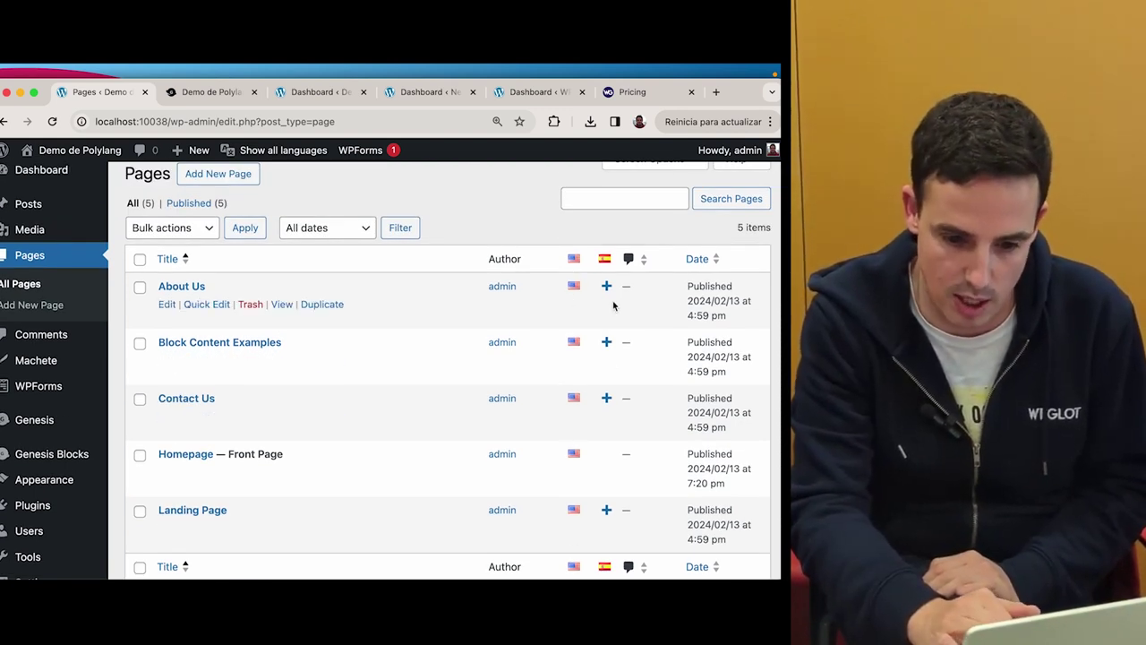
Filter pages by Español, then English, then Show all languages.
mouse_move(281, 152)
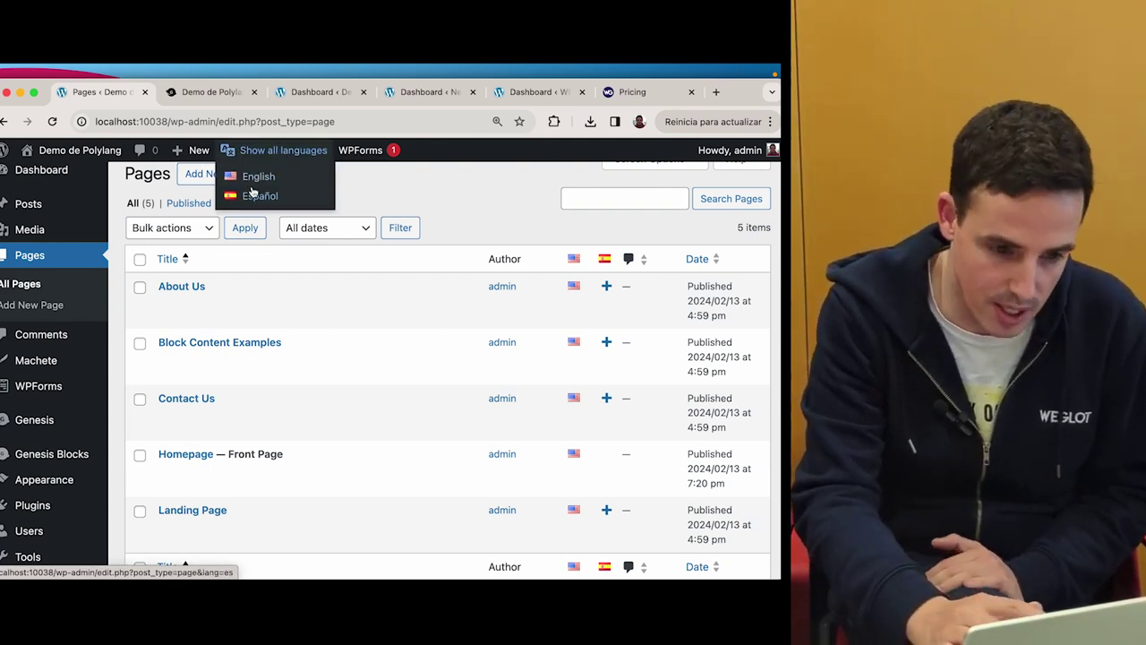
click(253, 194)
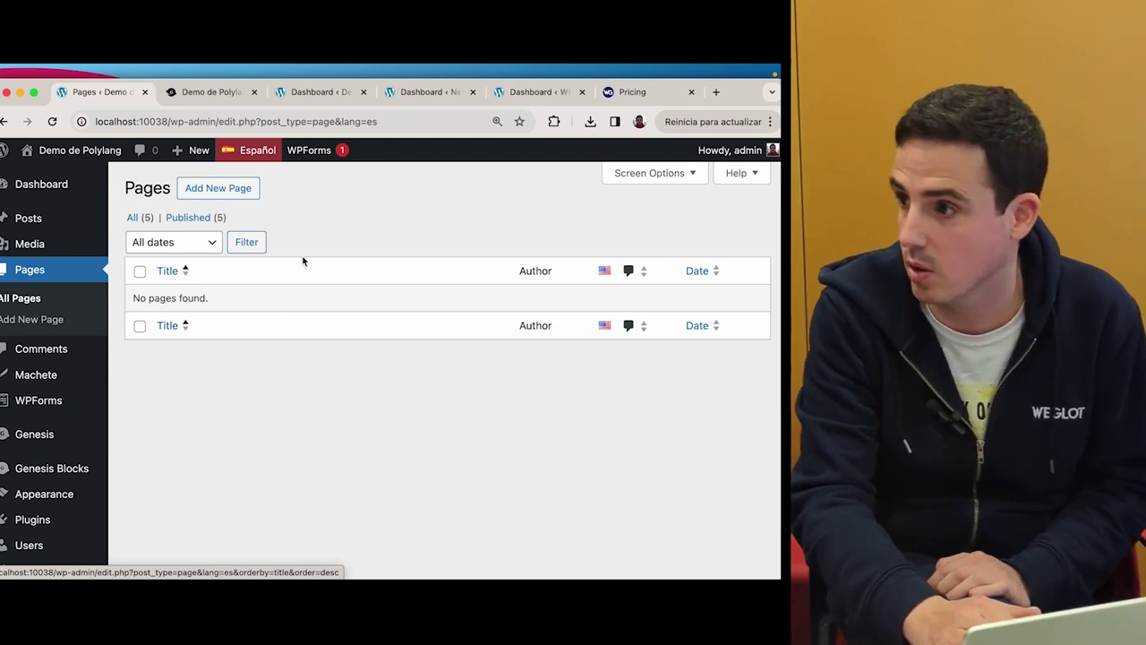
mouse_move(244, 153)
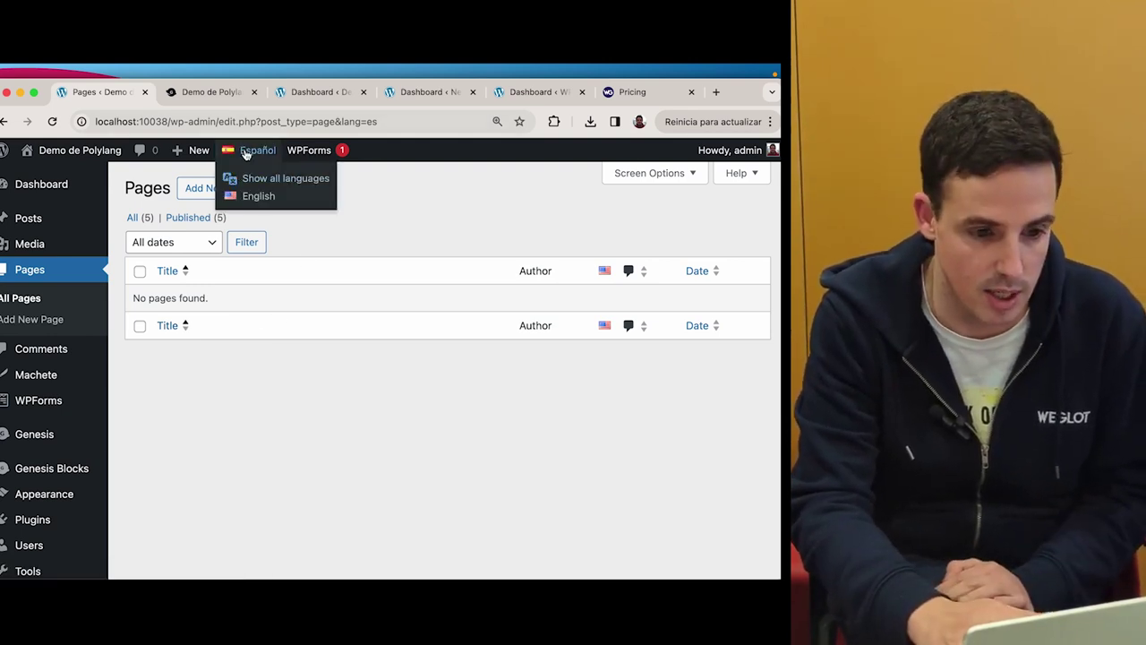
click(242, 197)
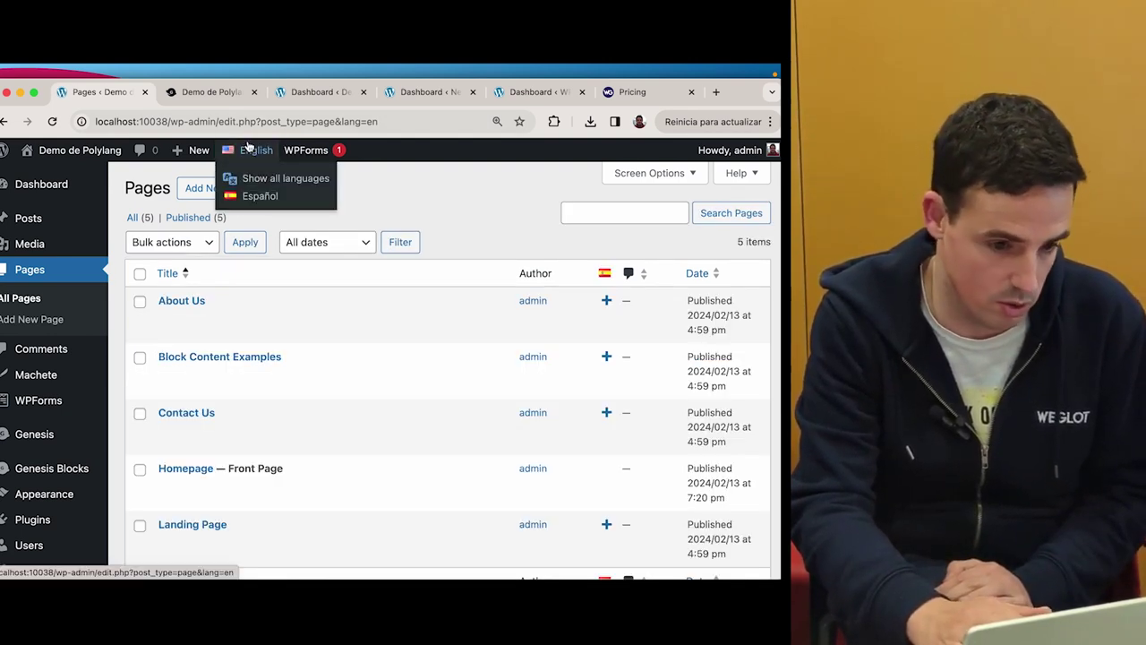
click(248, 195)
mouse_move(251, 151)
click(242, 178)
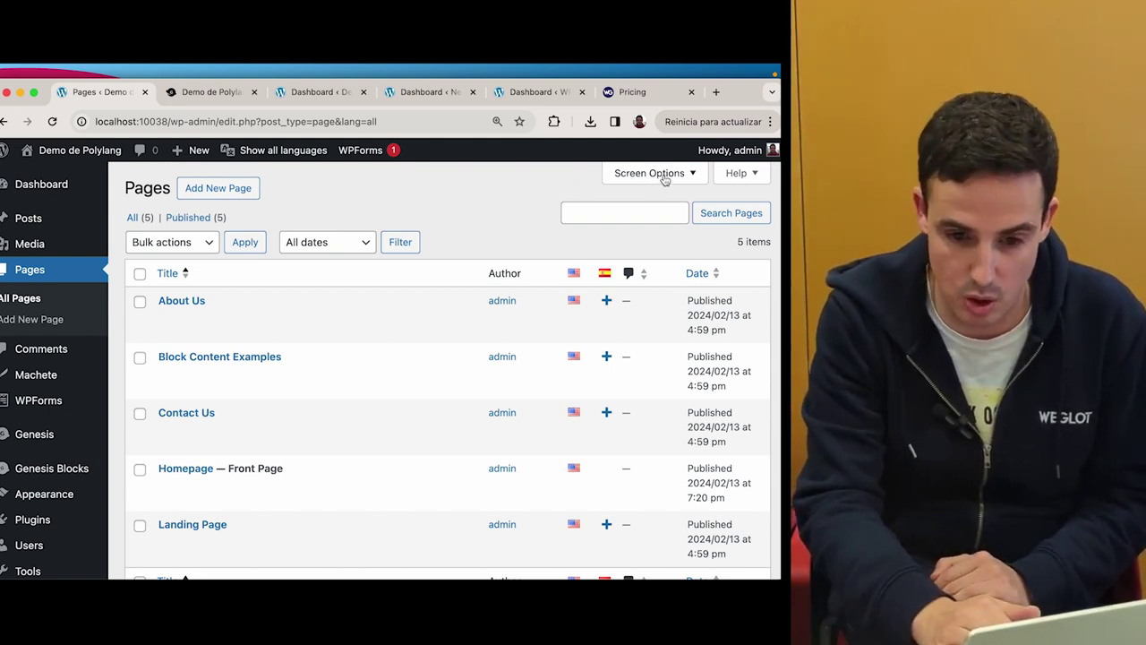
click(661, 173)
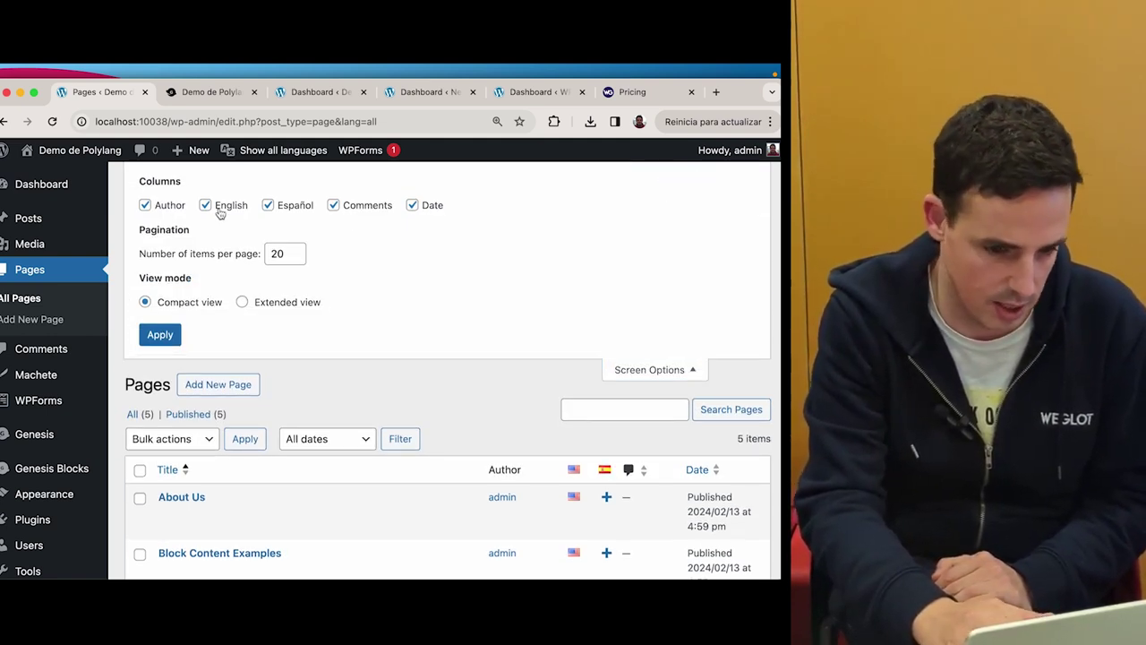
click(413, 205)
click(413, 205)
click(413, 205)
click(413, 205)
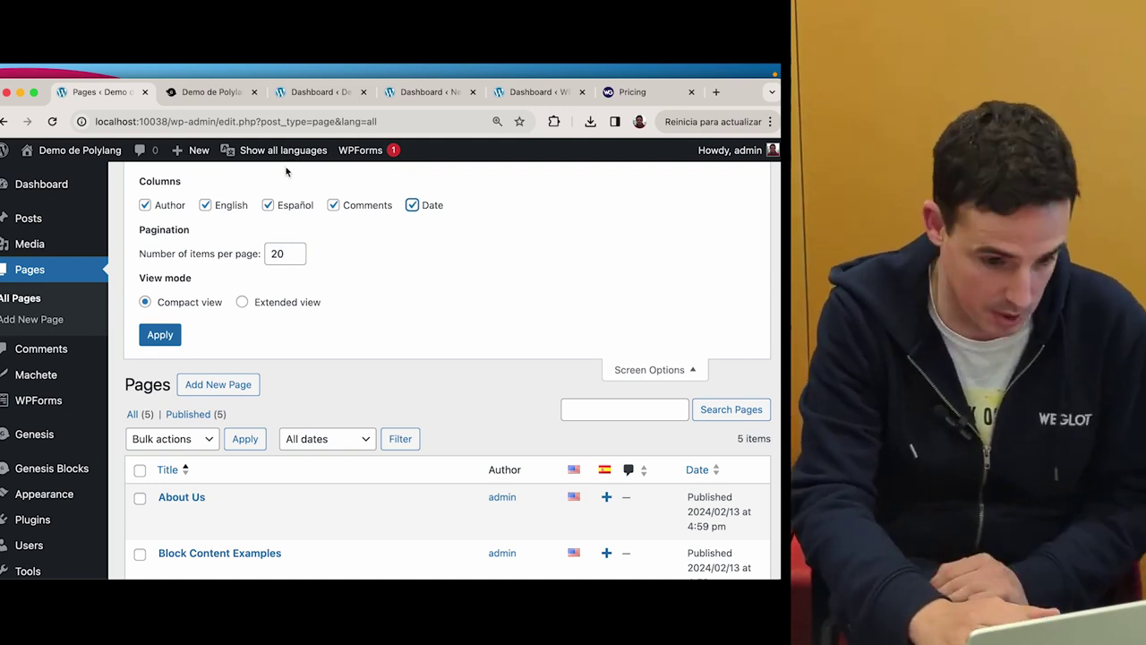
click(646, 369)
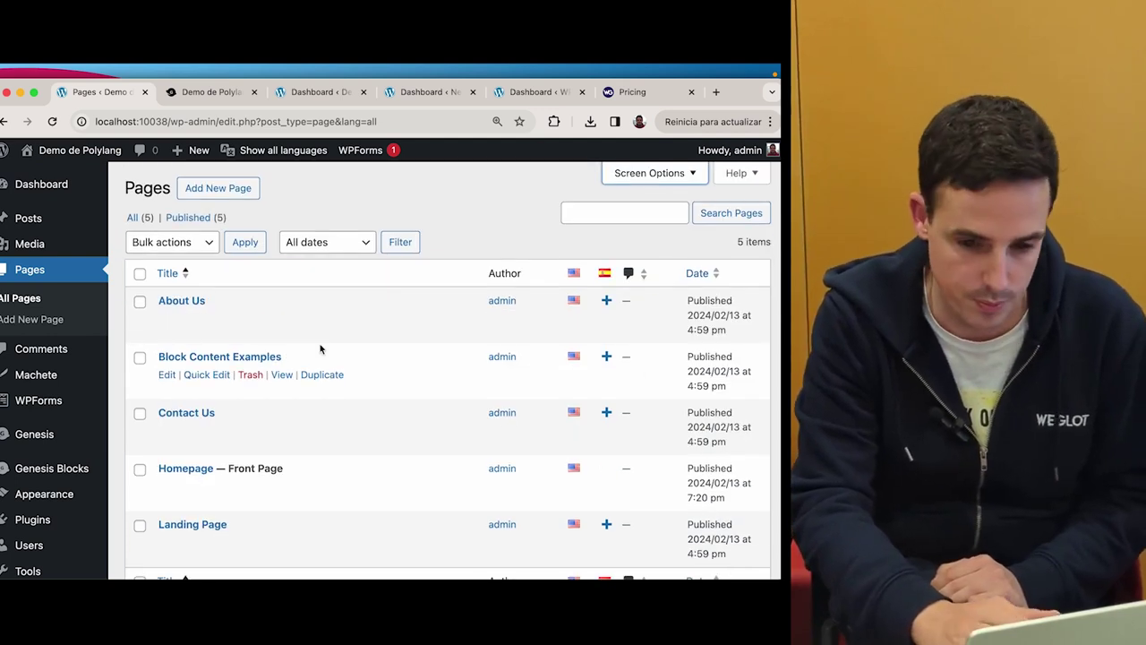
scroll(319, 346, down, 2)
scroll(319, 346, up, 2)
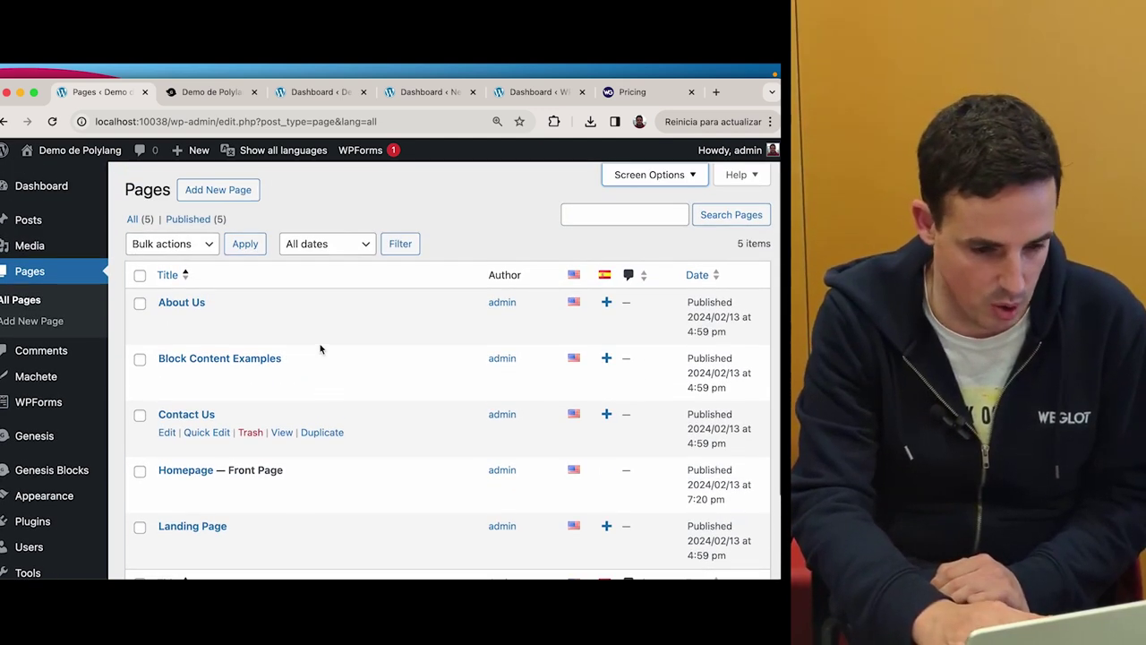
click(188, 93)
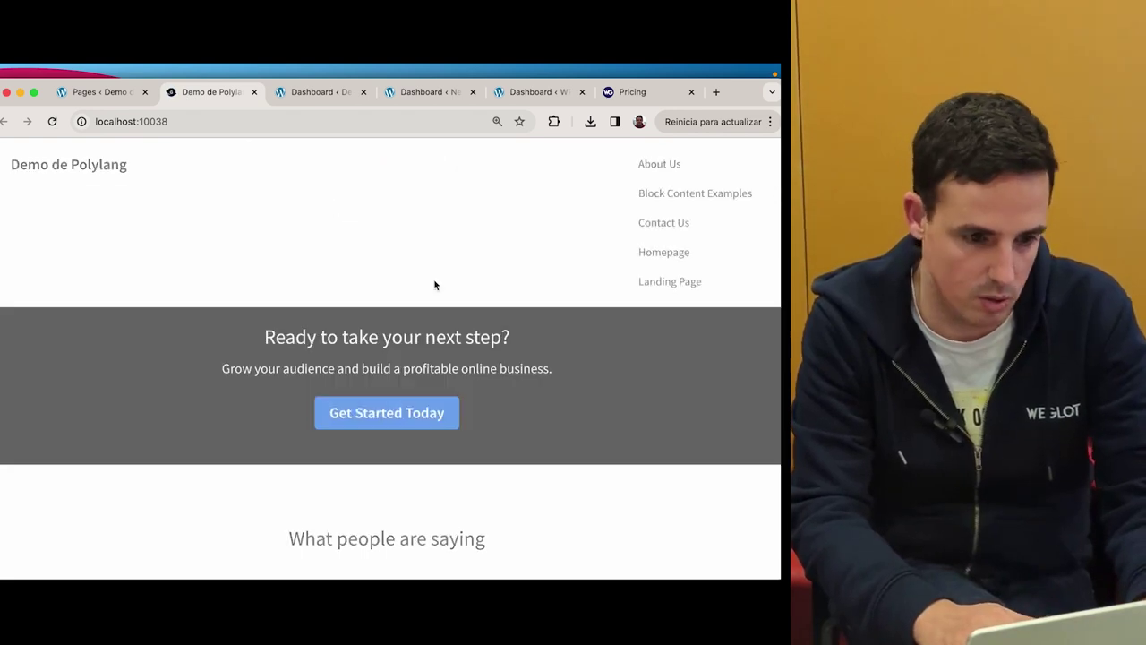
click(683, 186)
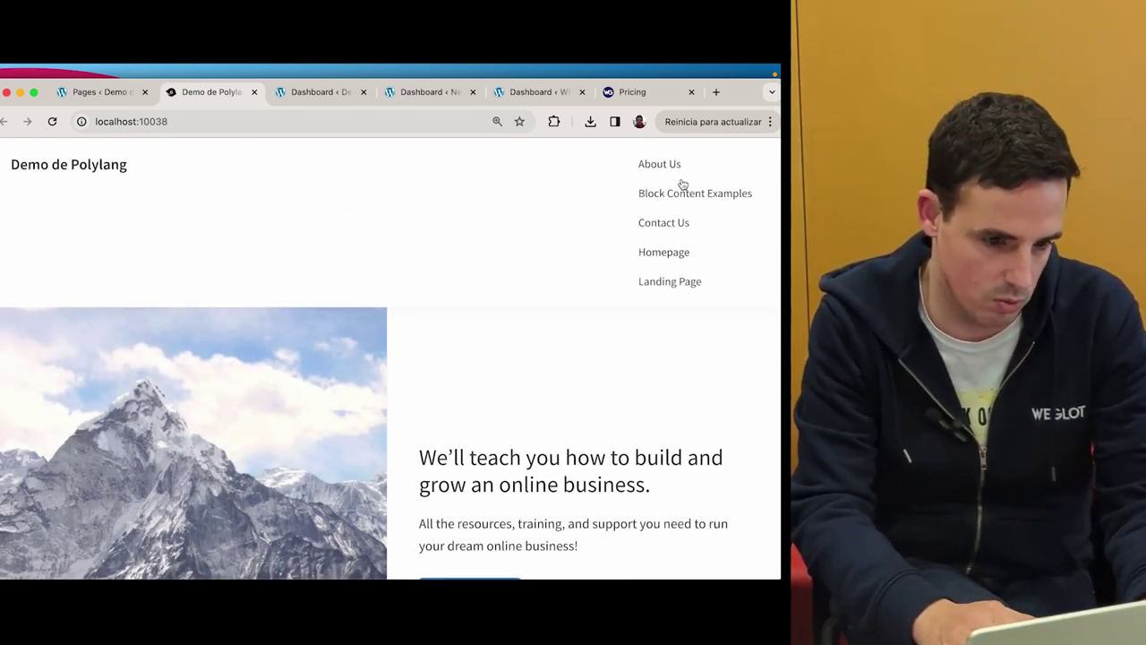
click(128, 94)
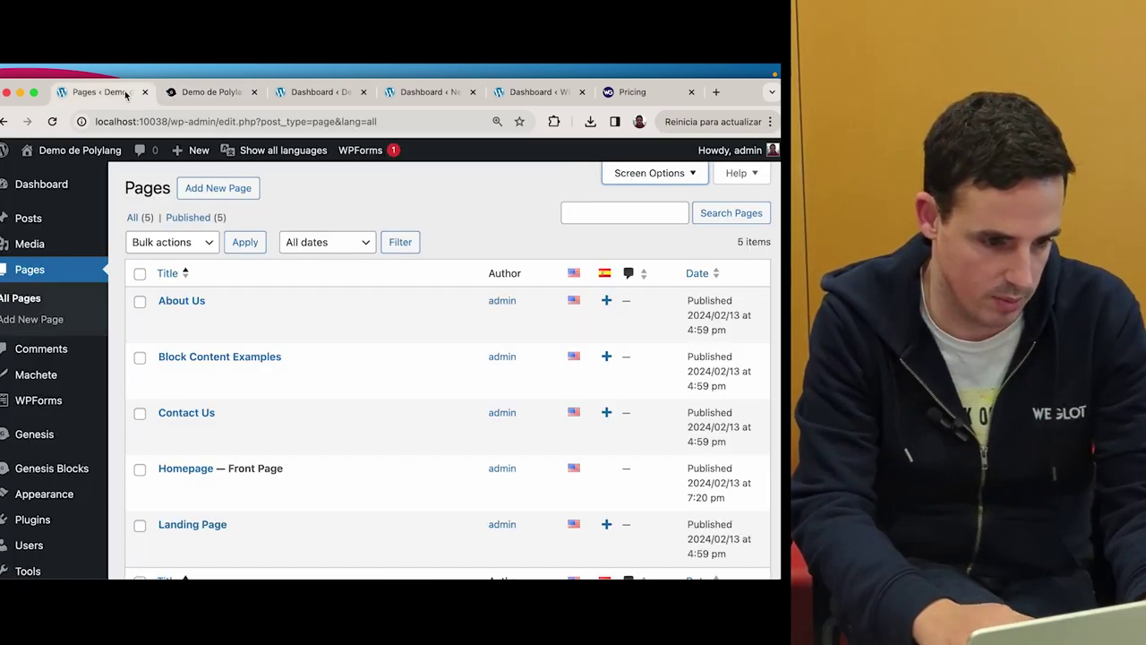
Uncheck Header Menu Español as a display location and save the Header Menu.
mouse_move(54, 495)
super+click(141, 521)
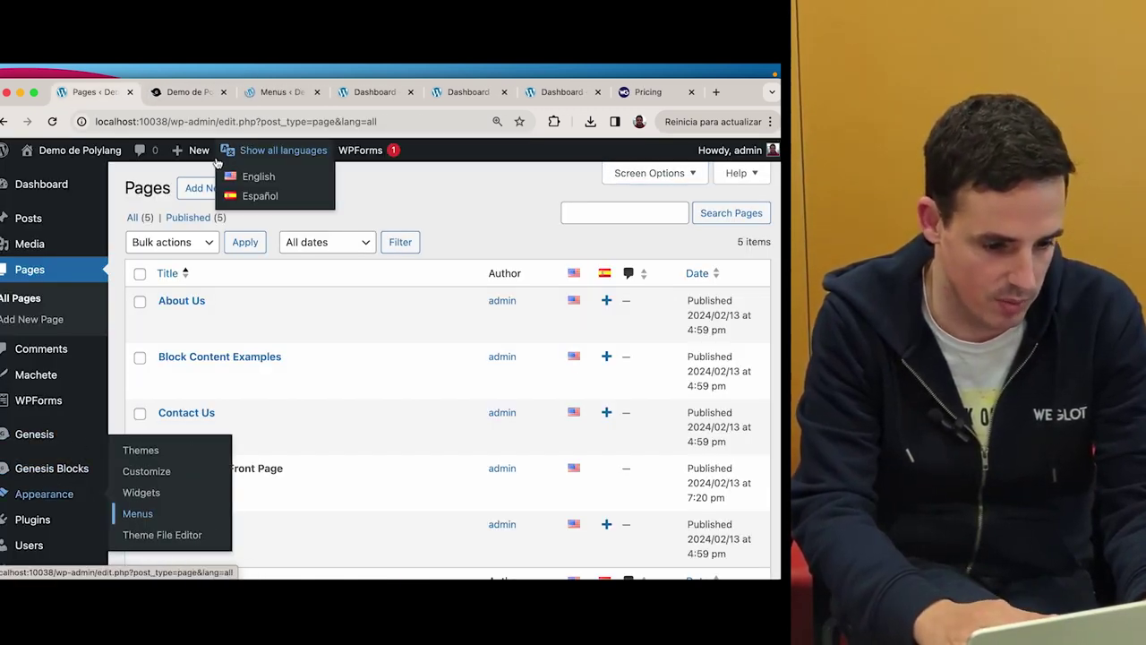
click(169, 93)
scroll(384, 350, down, 2)
scroll(383, 350, down, 5)
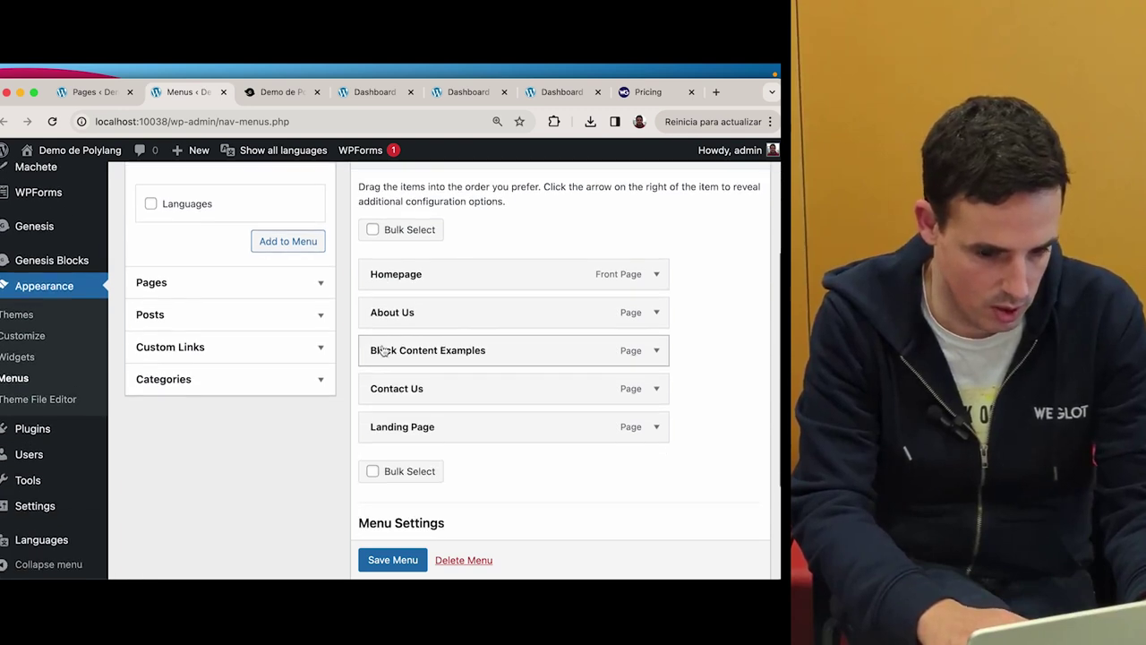
click(445, 431)
click(386, 508)
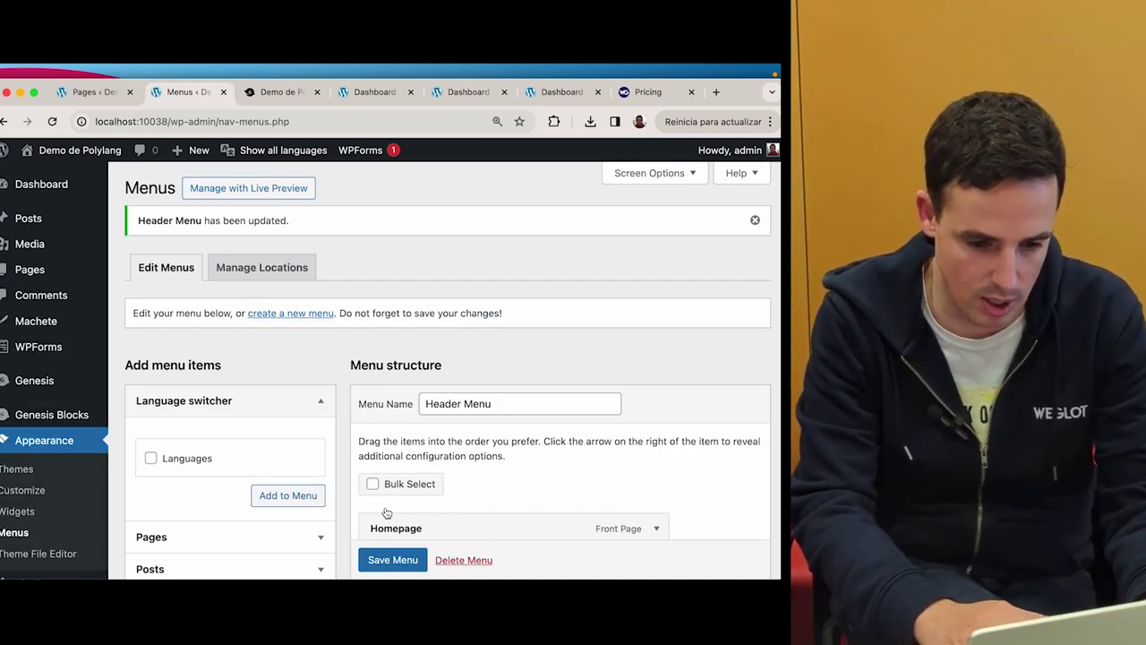
Check the menu on the live site, then save the Header Menu again.
click(272, 93)
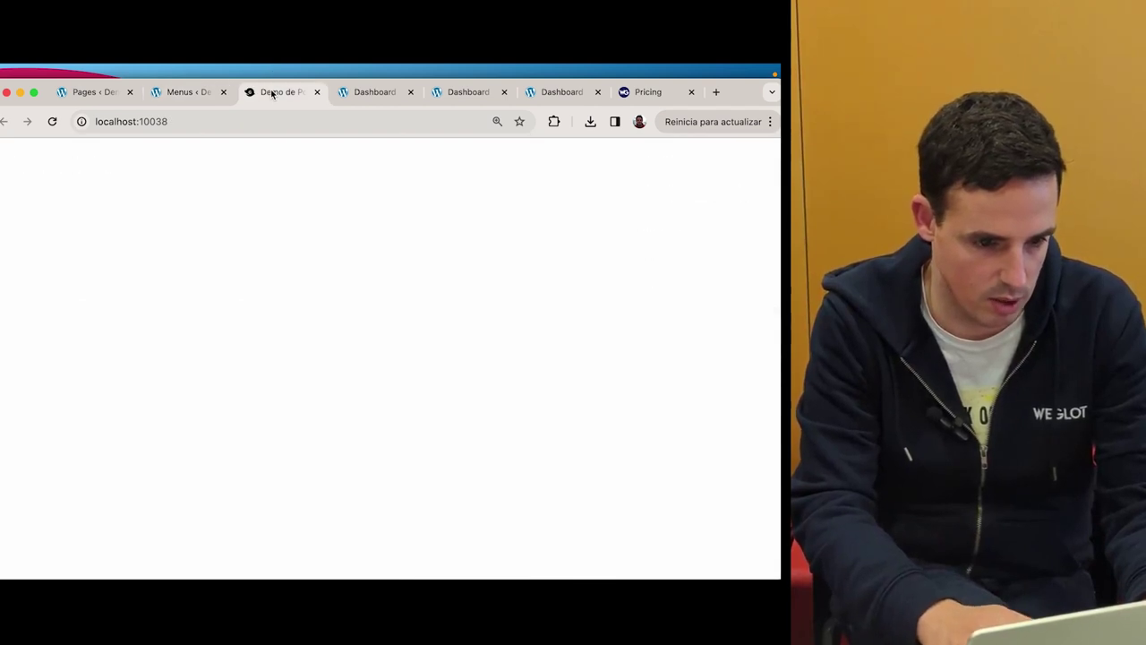
click(189, 93)
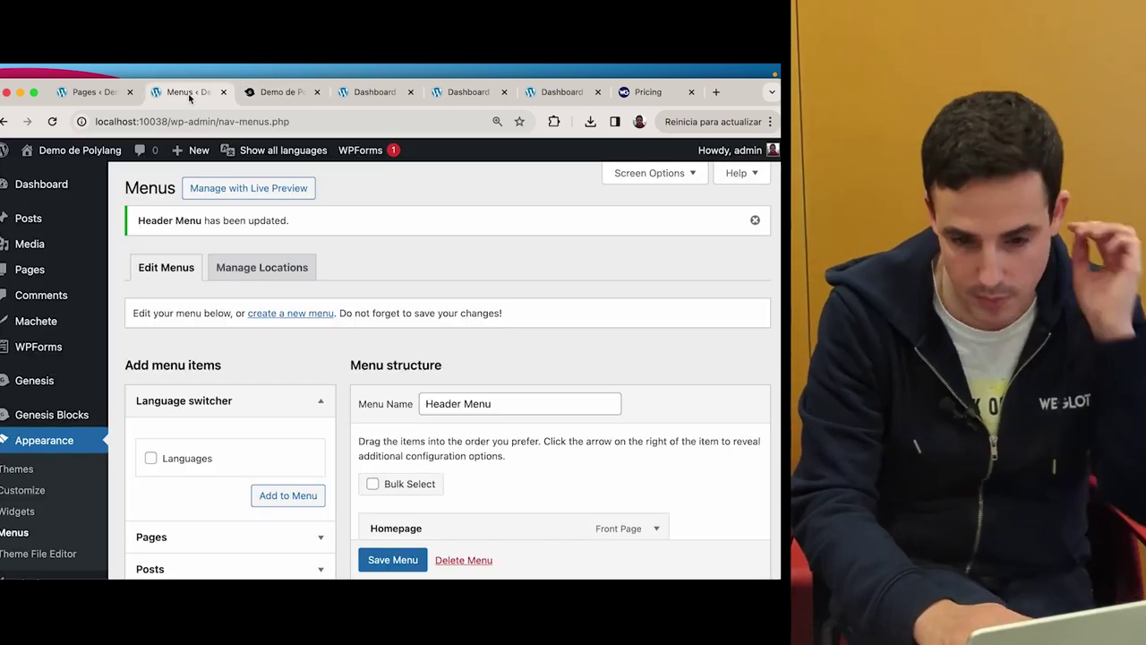
scroll(324, 269, down, 5)
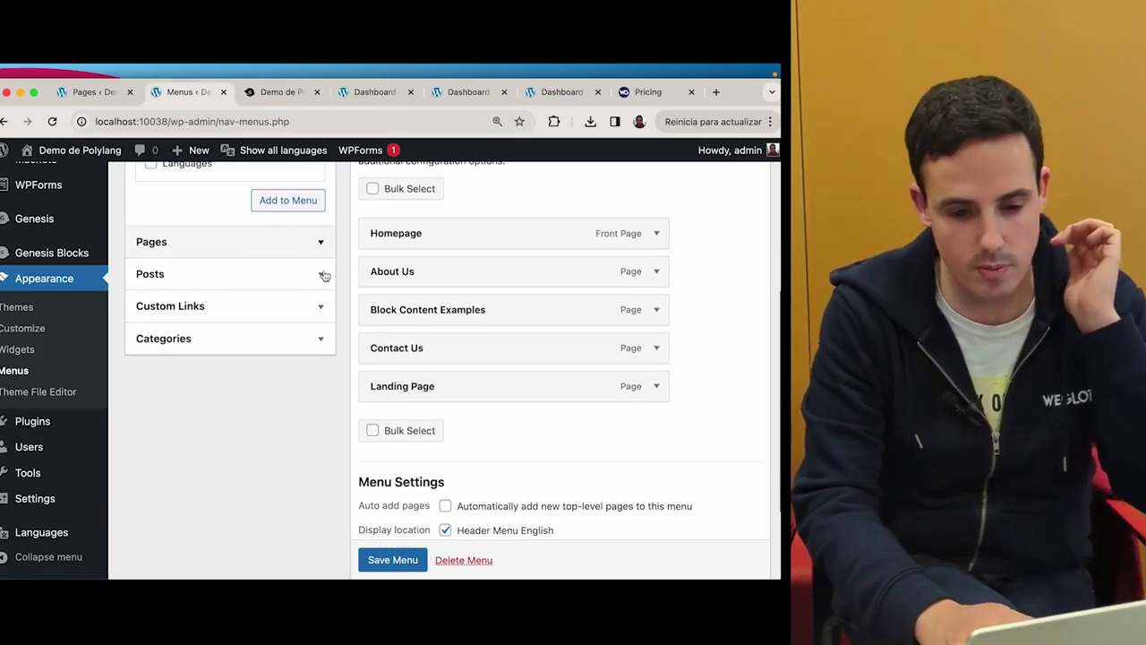
scroll(324, 275, down, 3)
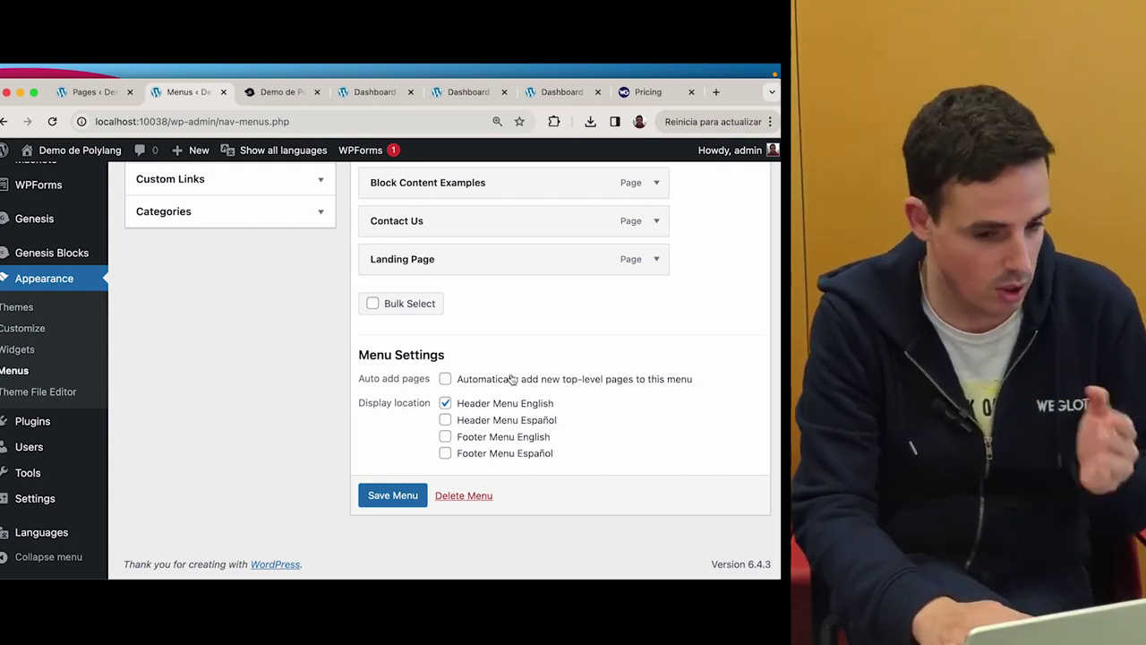
click(392, 495)
scroll(475, 398, down, 5)
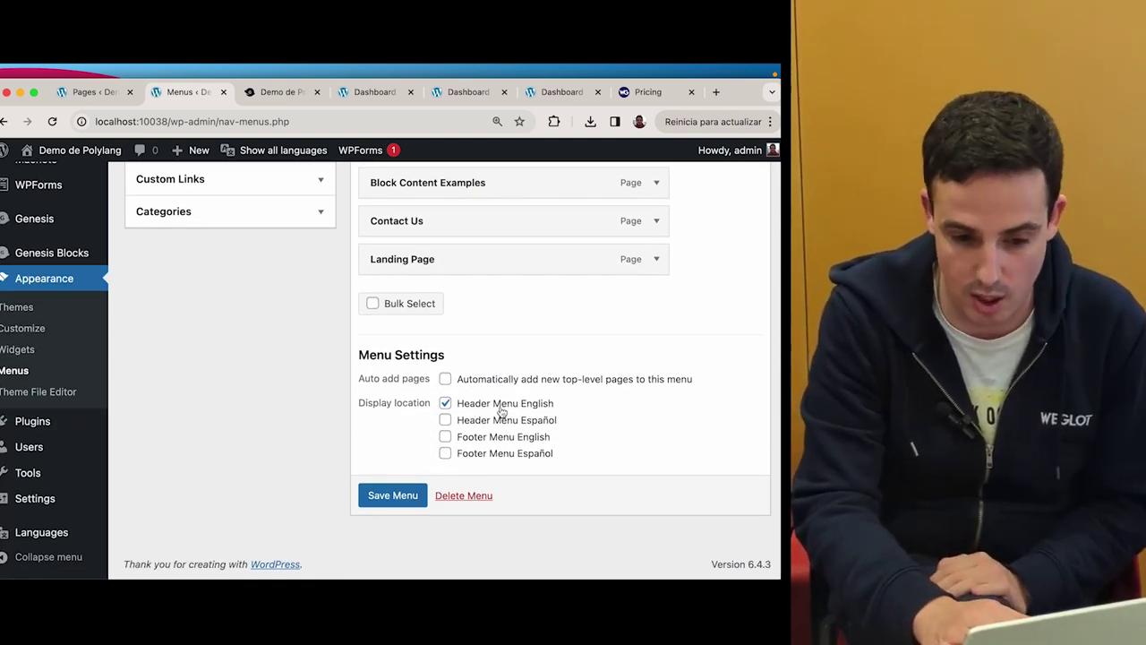
Compare the live site's header with the Header Menu settings.
click(278, 91)
click(168, 94)
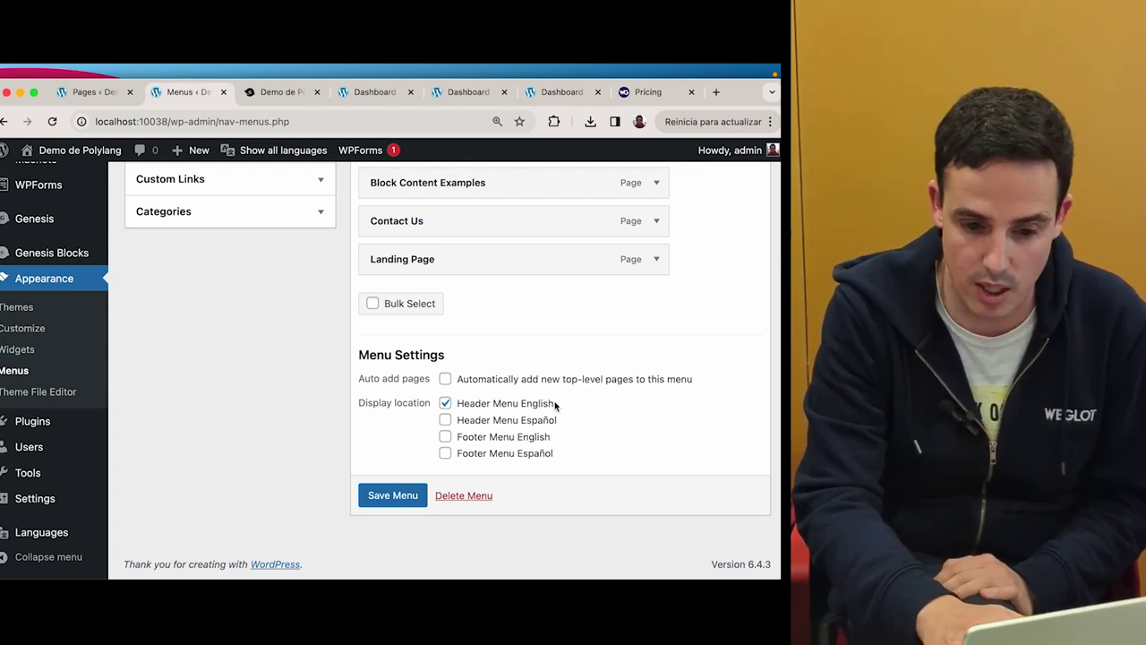
click(285, 93)
scroll(358, 376, down, 15)
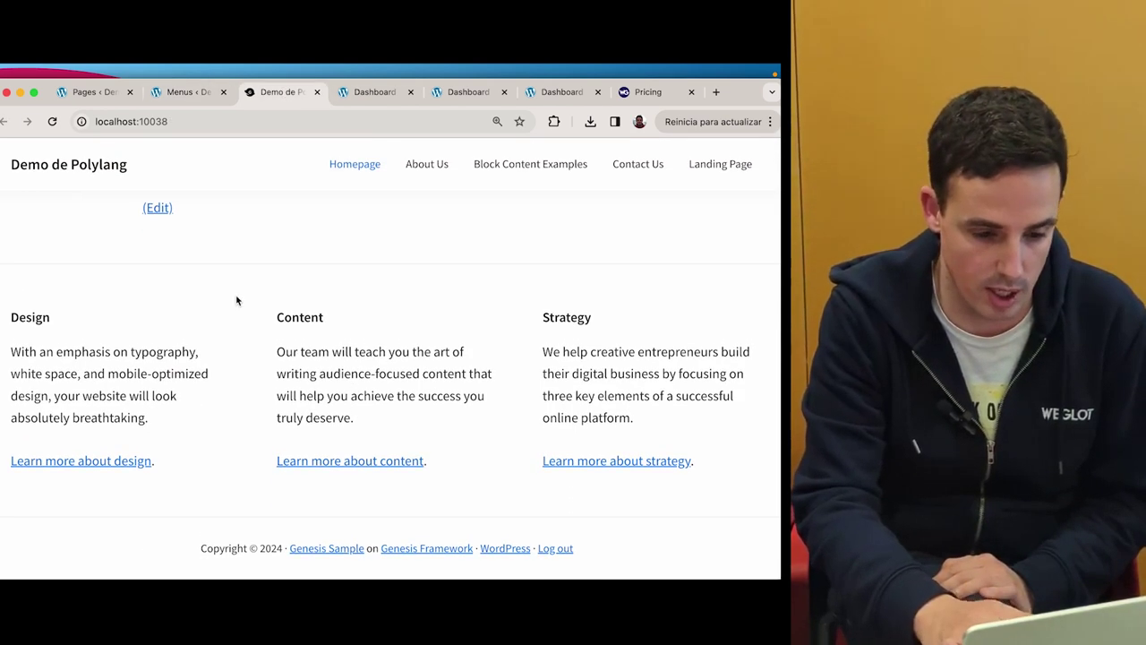
click(175, 94)
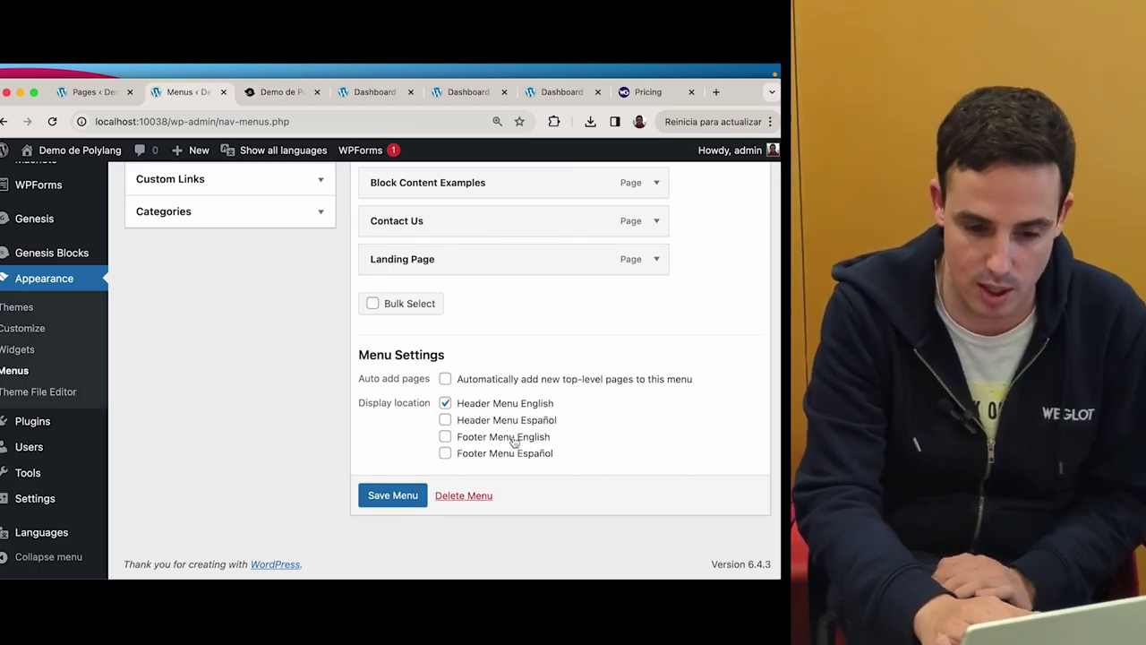
scroll(511, 440, up, 3)
scroll(481, 346, down, 4)
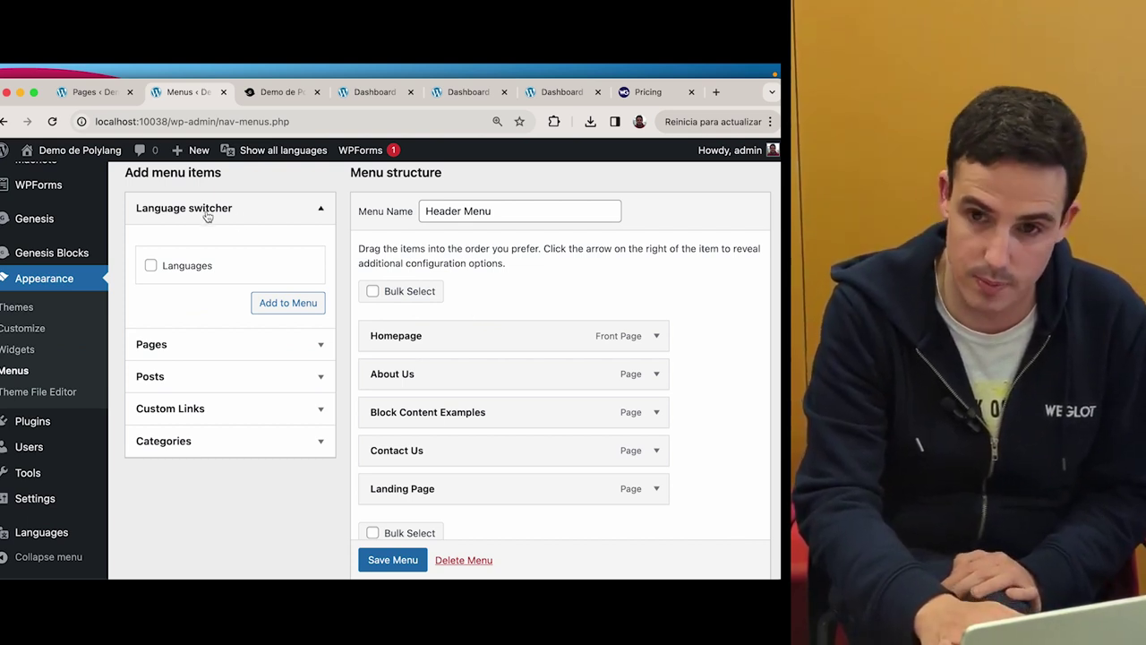
scroll(182, 217, up, 3)
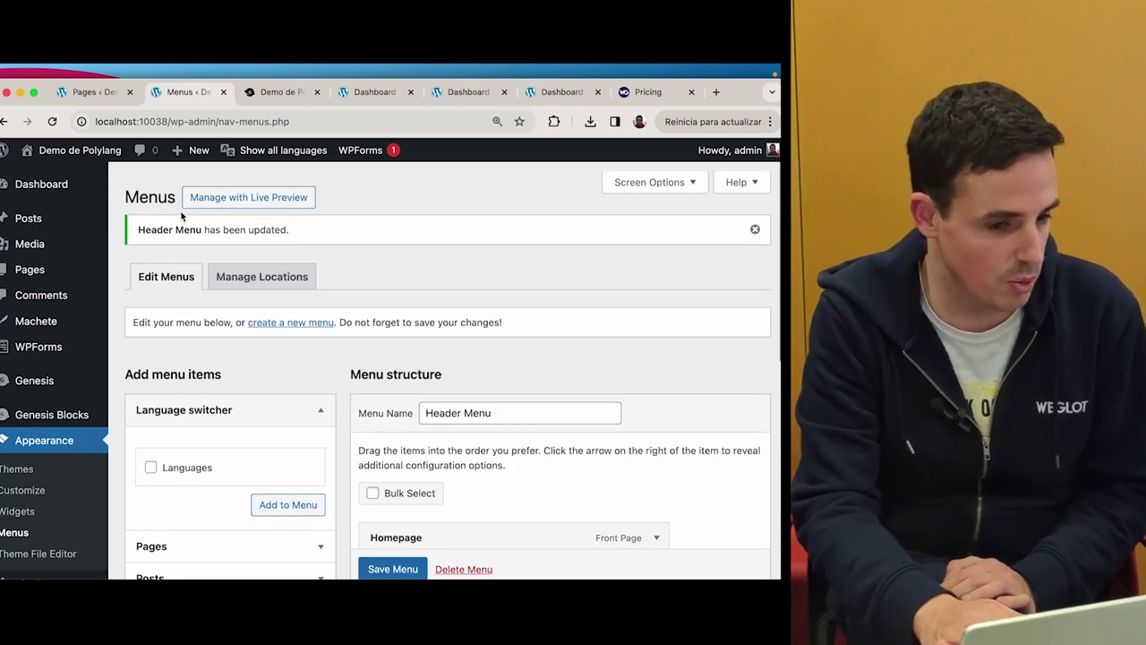
In Screen Options, toggle Language switcher off and back on.
click(656, 177)
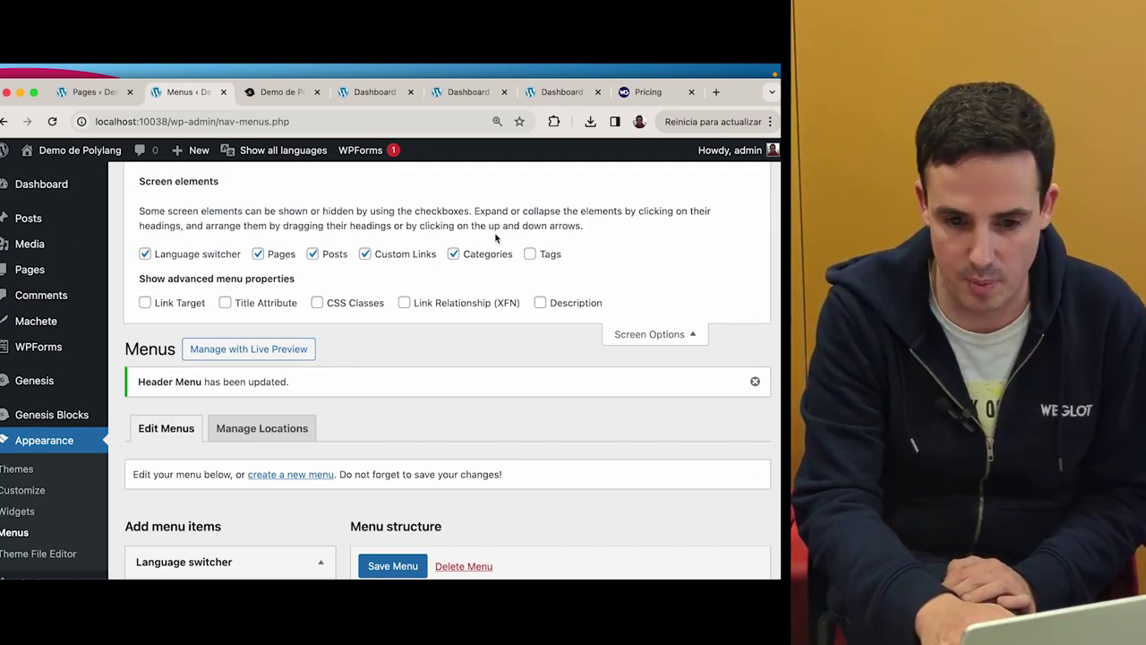
click(145, 253)
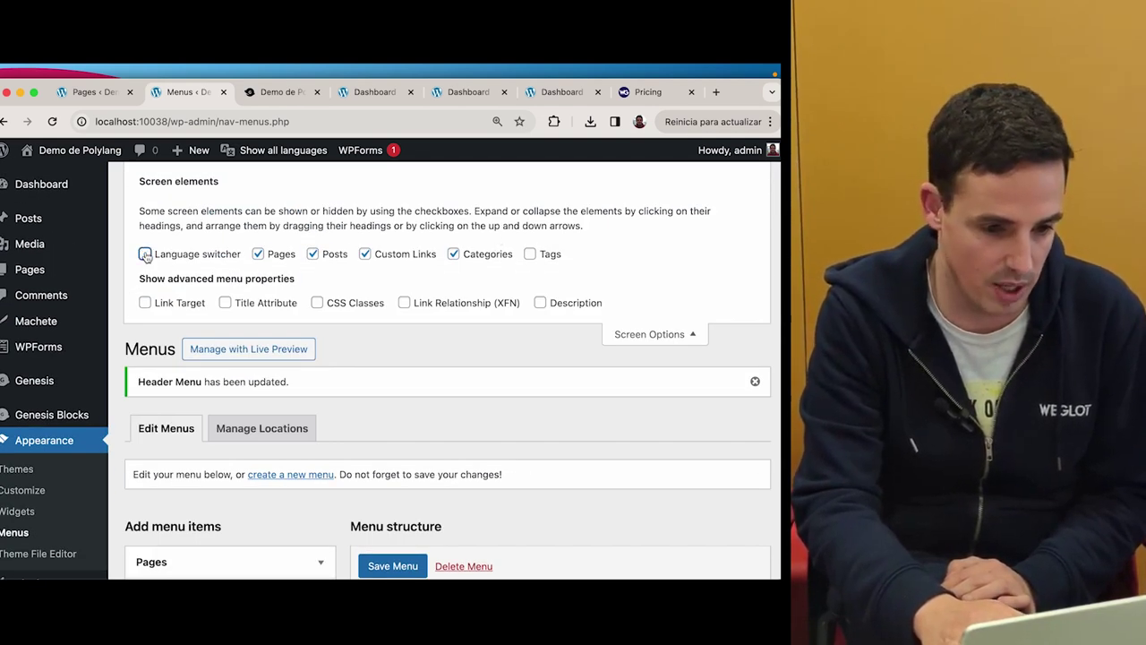
scroll(146, 257, down, 5)
scroll(179, 268, down, 1)
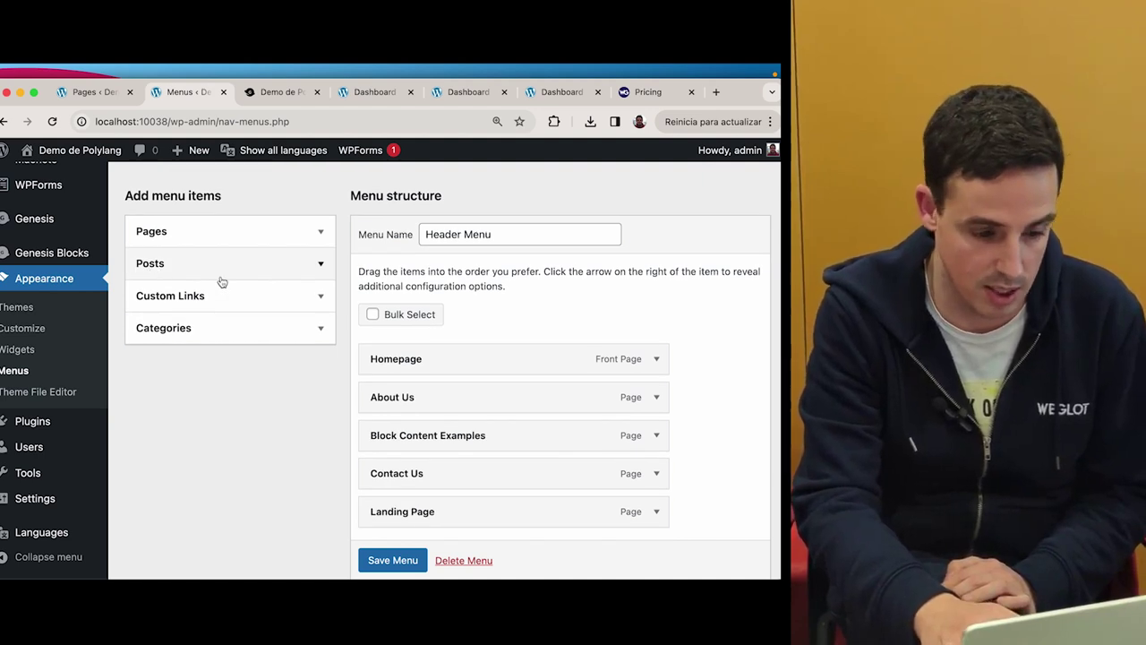
scroll(179, 269, up, 6)
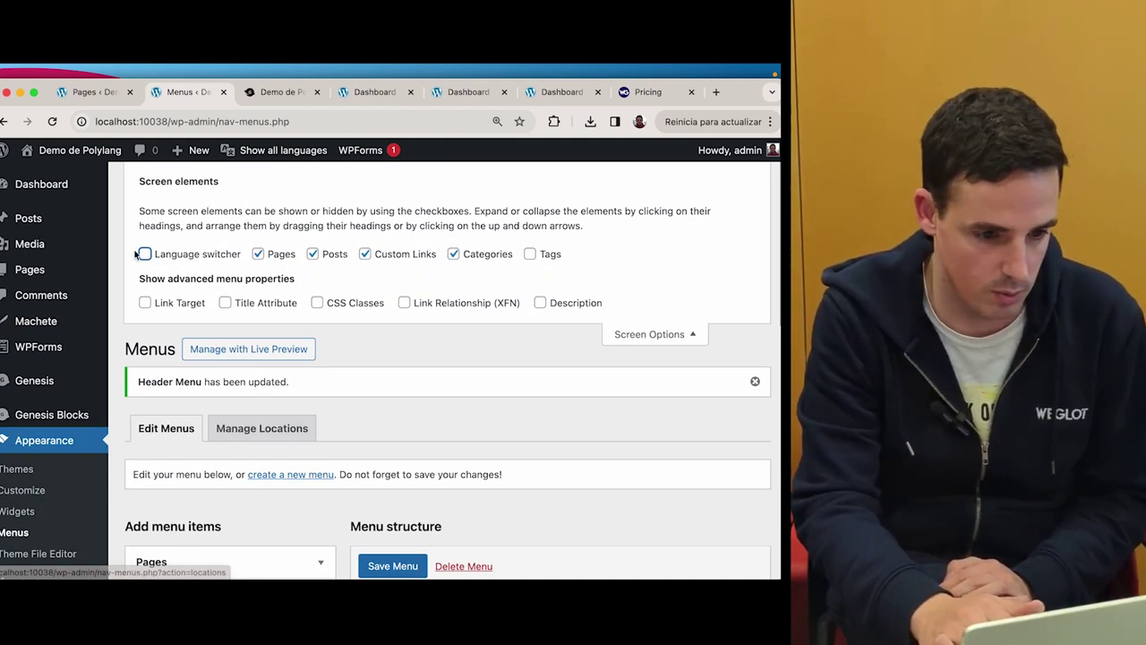
click(145, 253)
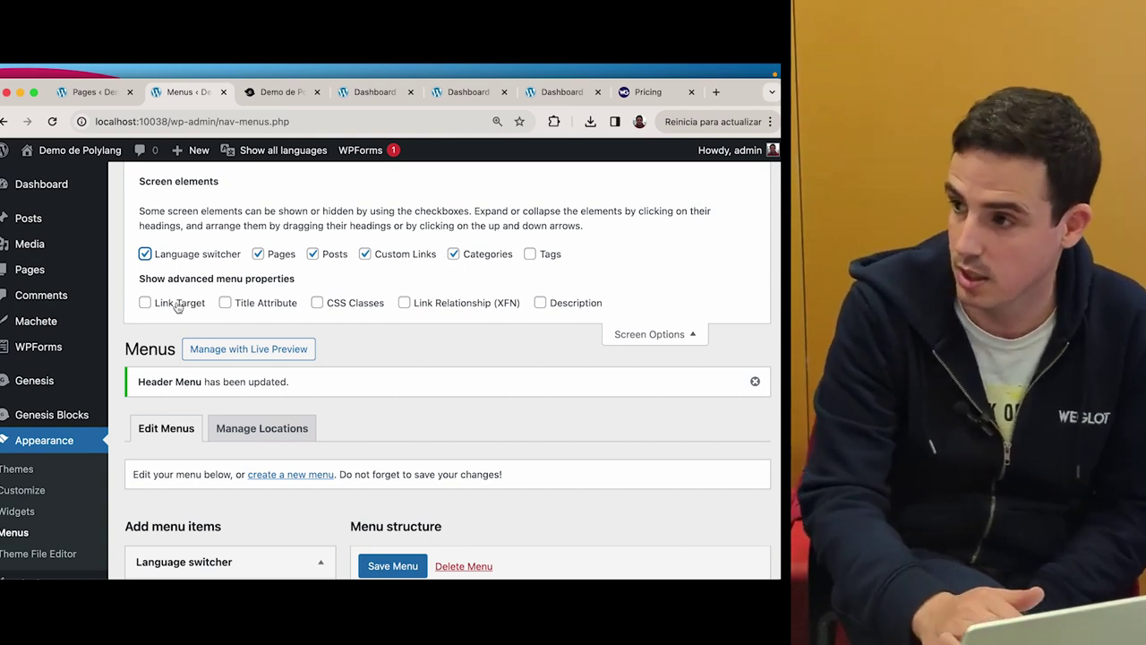
Enable the Link Target property, inspect the About Us item, and close Screen Options.
scroll(179, 308, down, 1)
click(176, 279)
scroll(443, 370, down, 5)
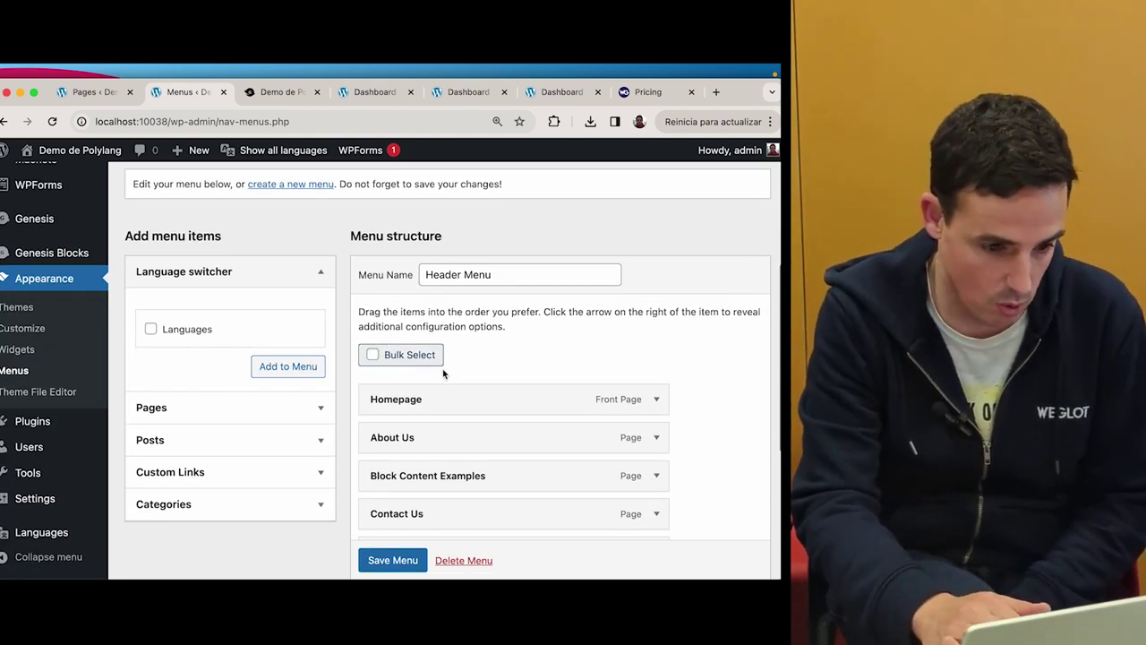
click(656, 437)
scroll(501, 452, down, 2)
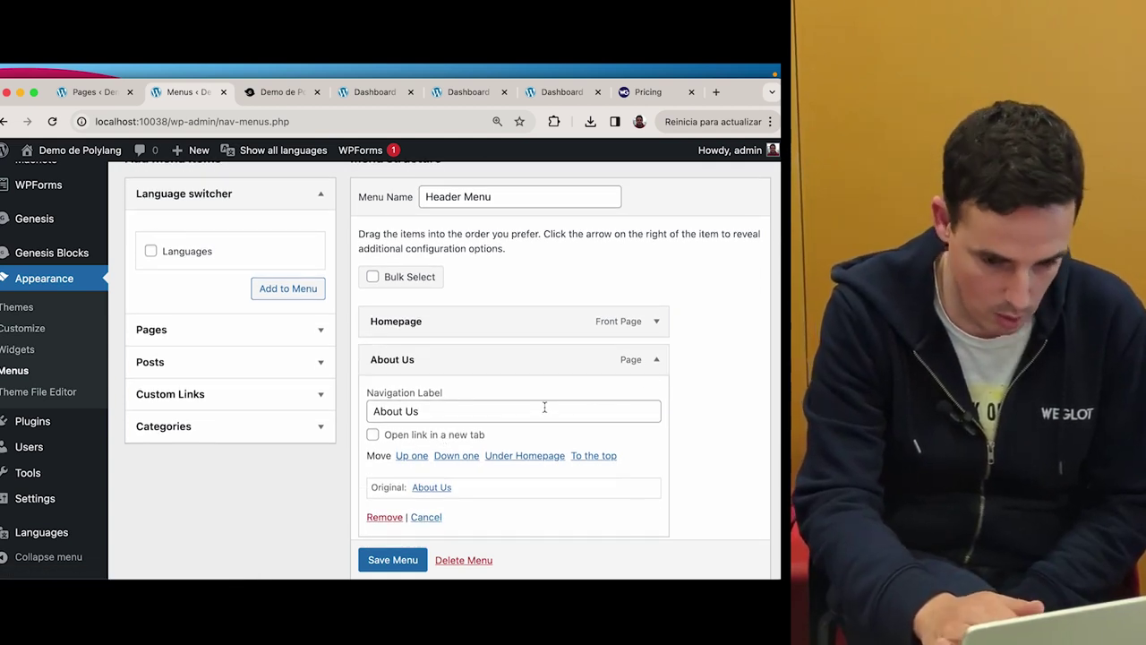
click(657, 359)
scroll(179, 327, up, 10)
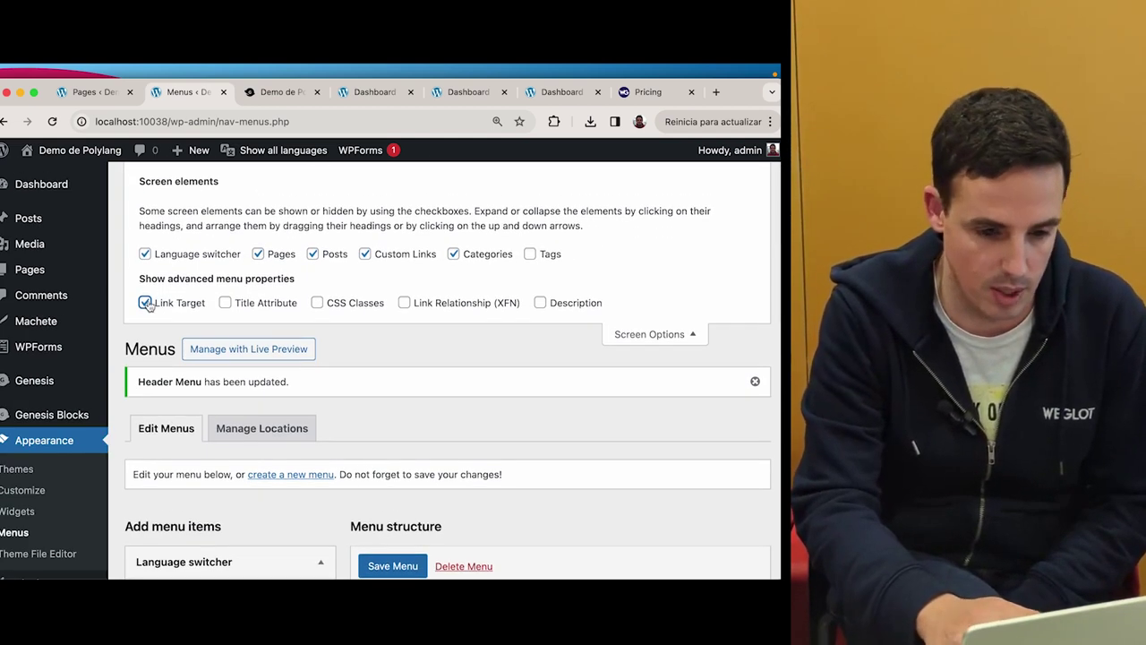
click(145, 303)
click(667, 334)
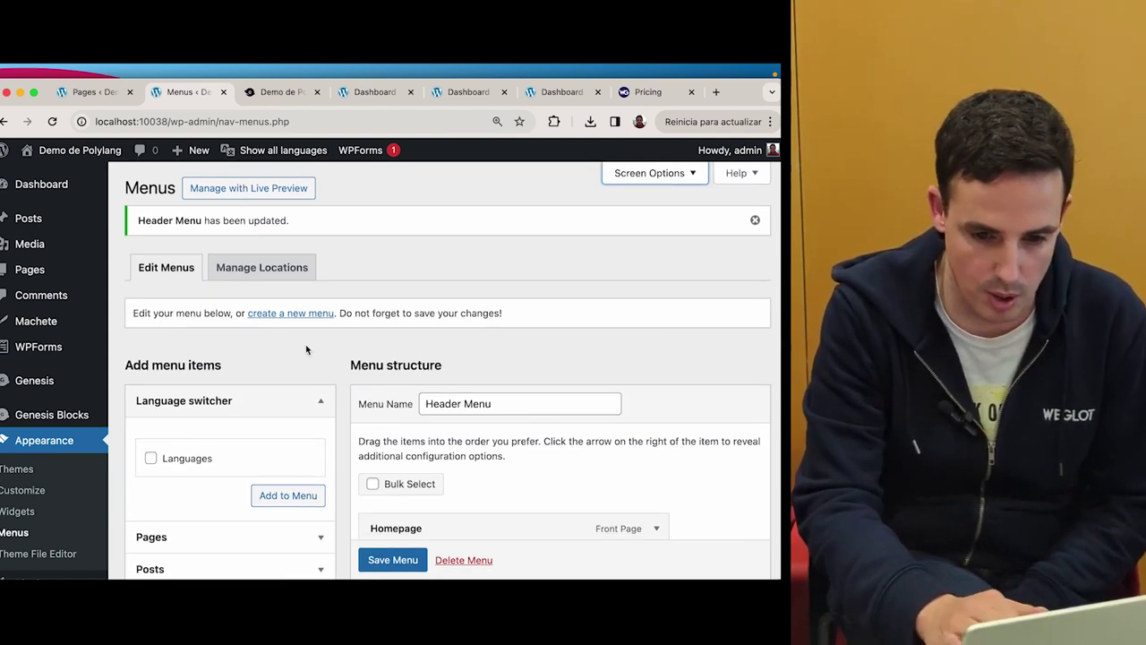
scroll(305, 349, down, 5)
scroll(138, 286, up, 2)
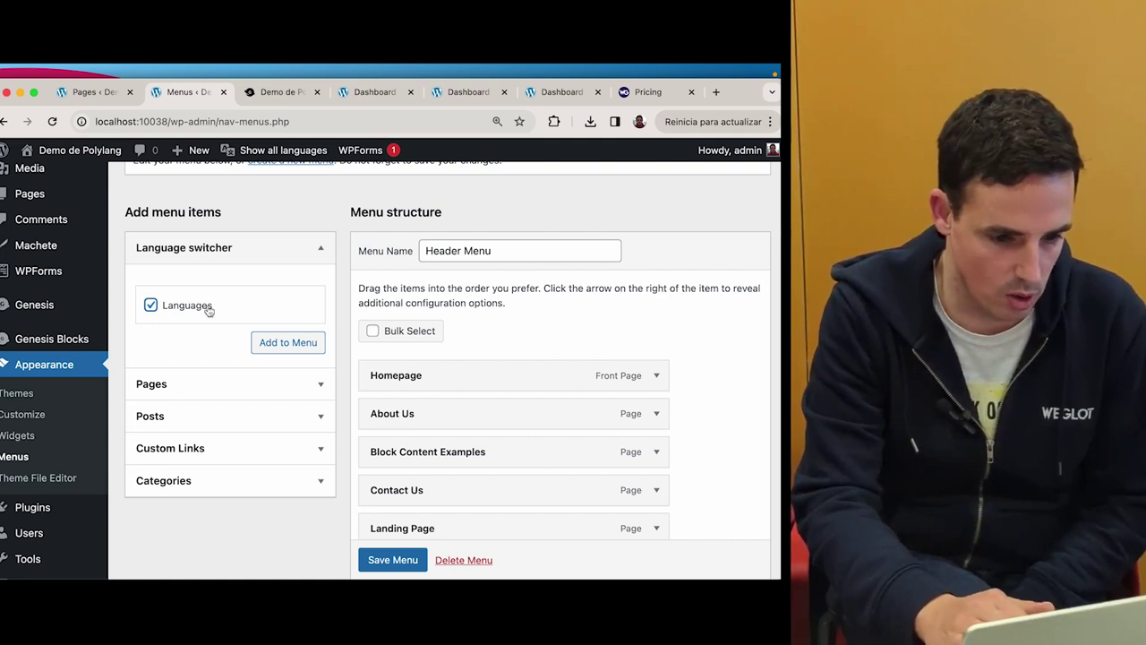
Add the Languages switcher to the Header Menu and save it.
click(314, 344)
scroll(427, 410, down, 5)
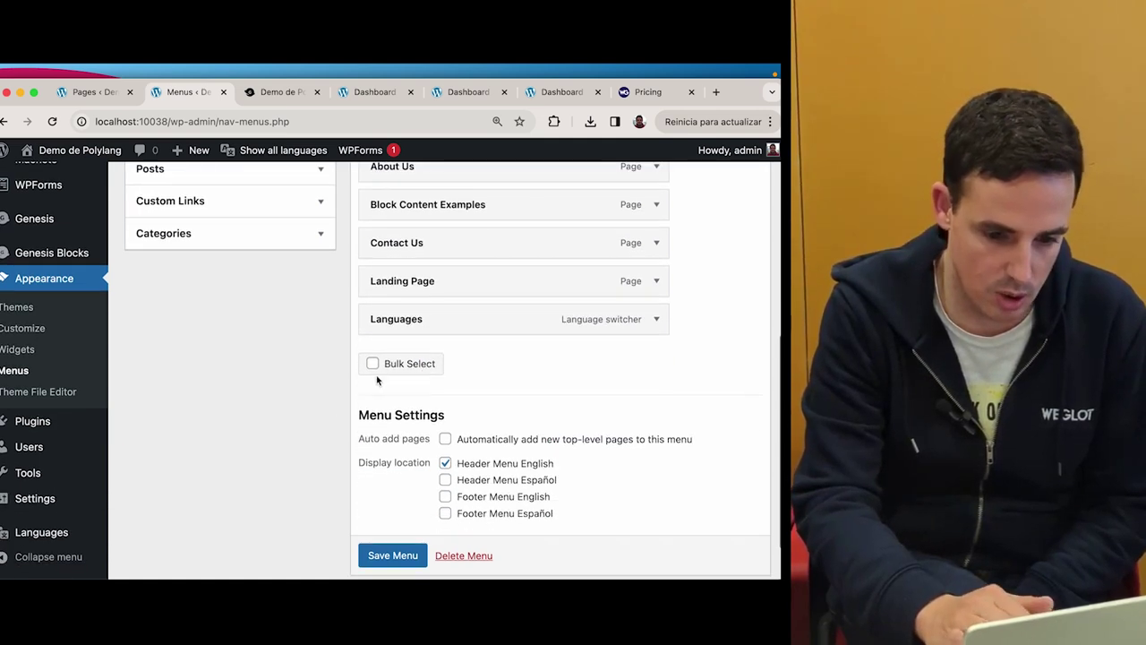
scroll(394, 551, down, 2)
click(392, 515)
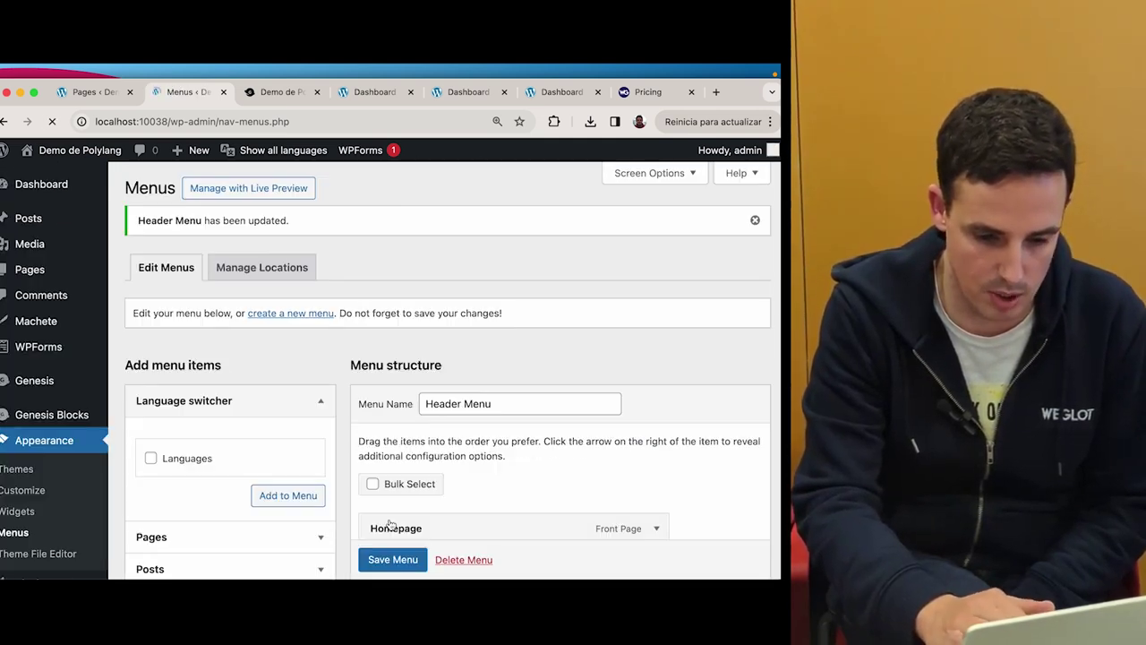
Reload the front page to see the English and Español links, then return to Menus.
click(277, 91)
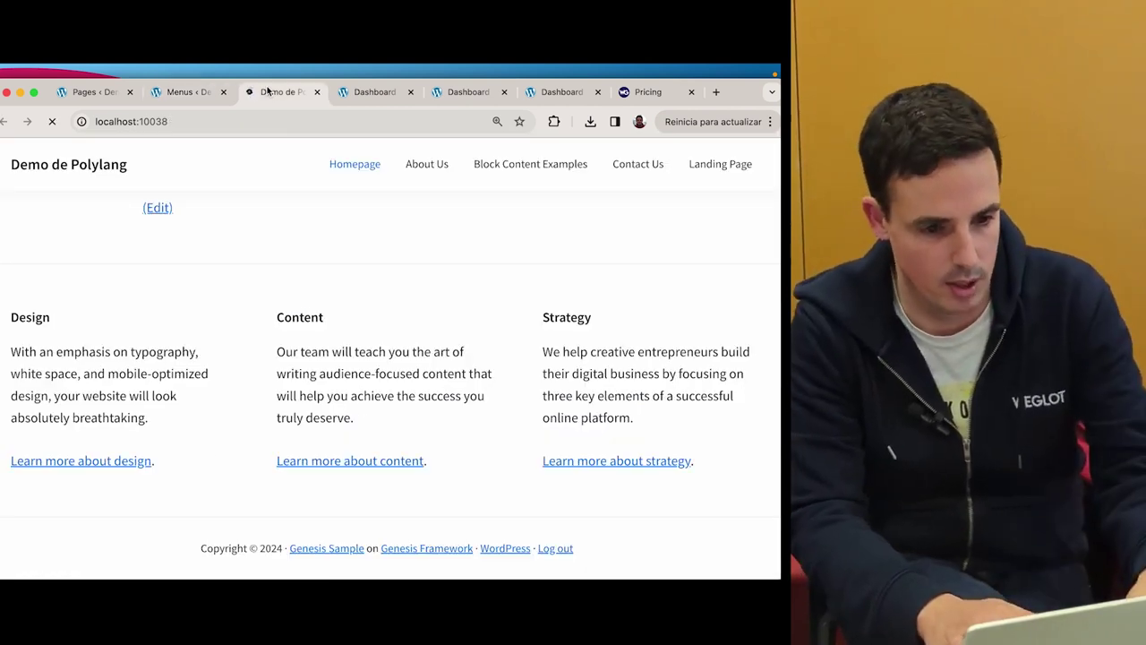
key(super+r)
scroll(492, 256, up, 3)
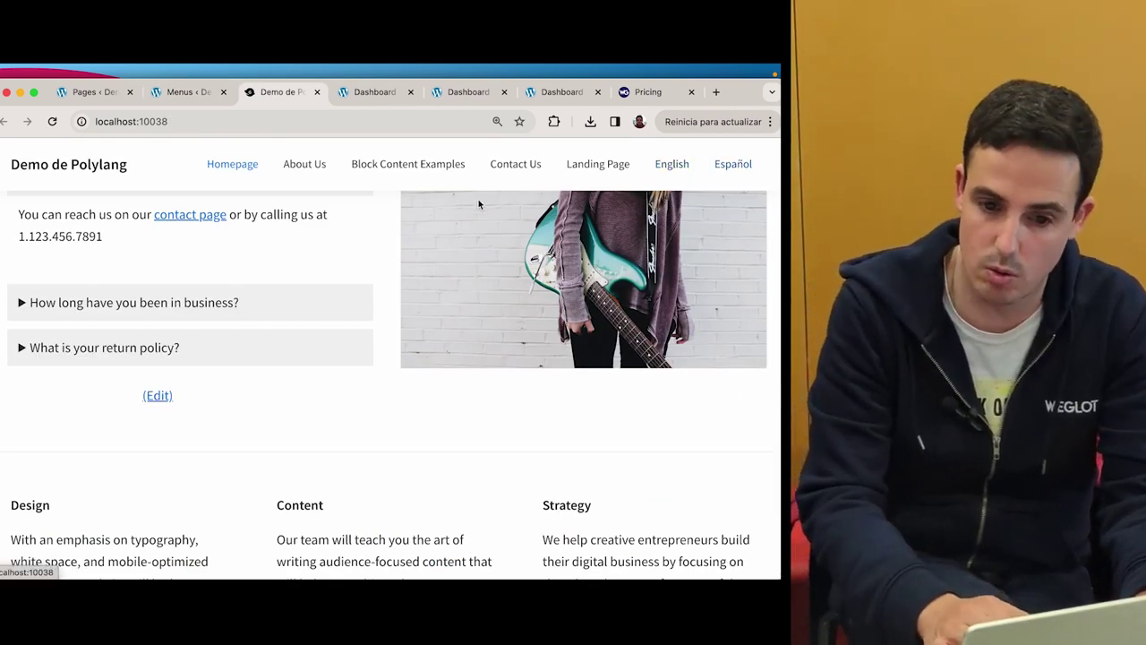
scroll(450, 213, down, 5)
key(ctrl+shift+Tab)
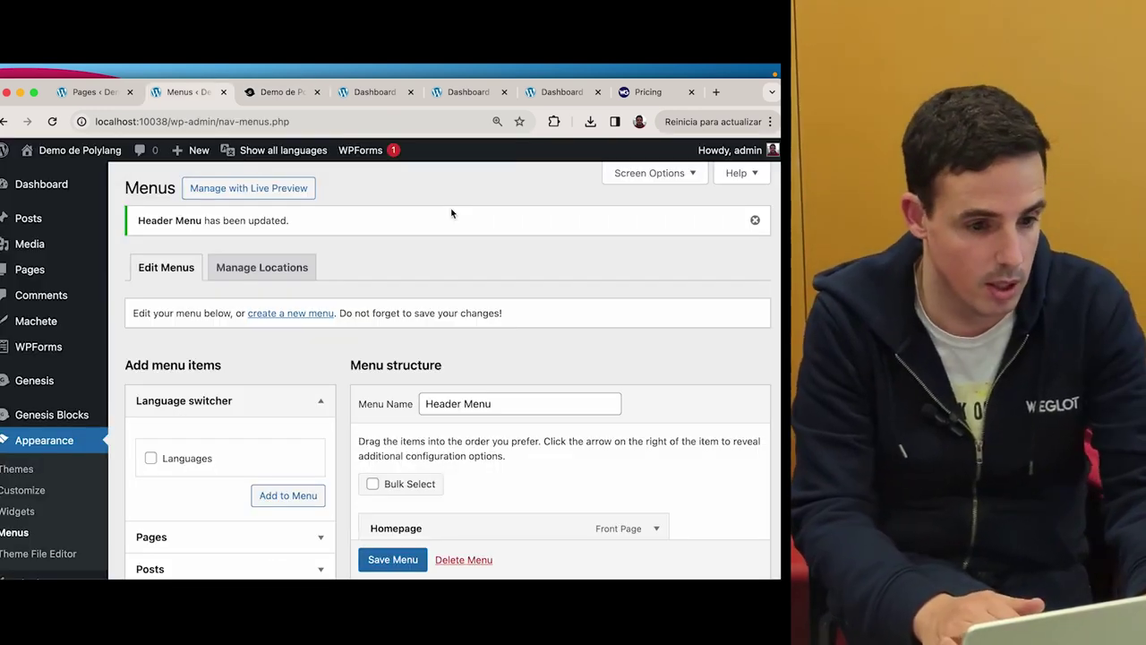
scroll(40, 309, down, 3)
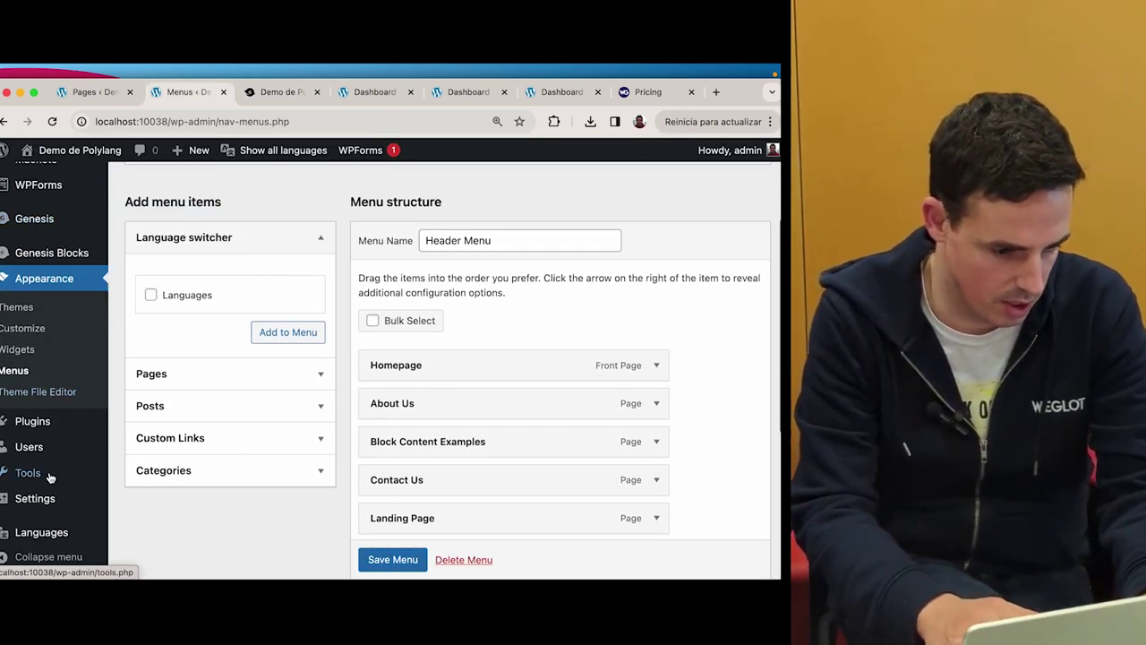
Open Polylang's Languages > Settings page.
mouse_move(38, 529)
click(146, 514)
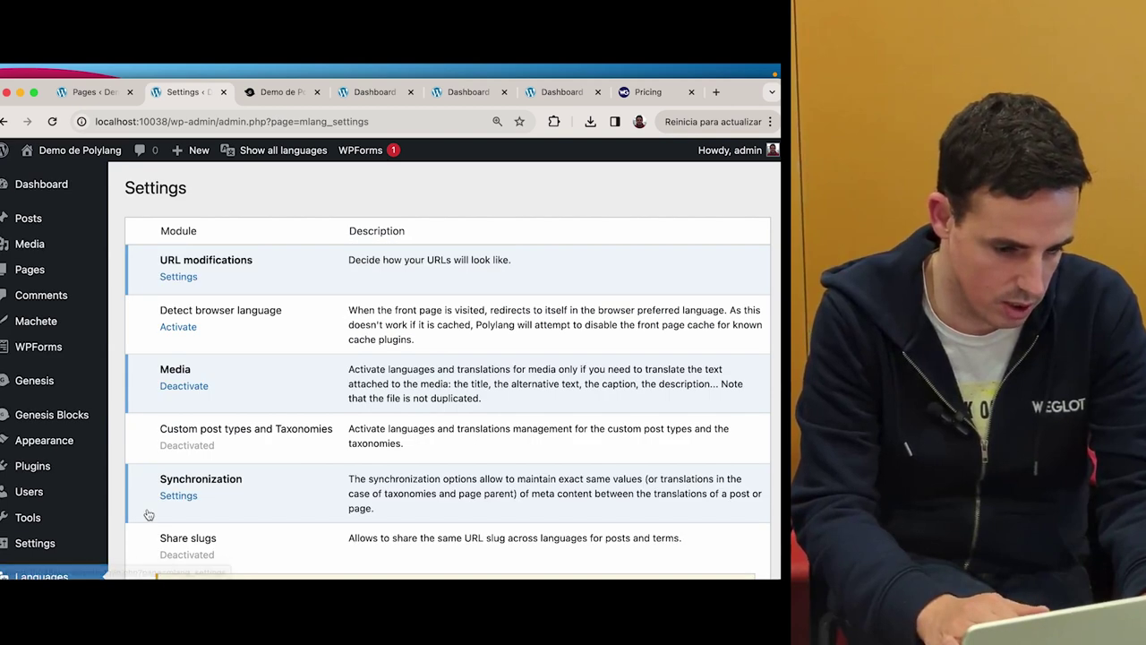
scroll(340, 434, down, 5)
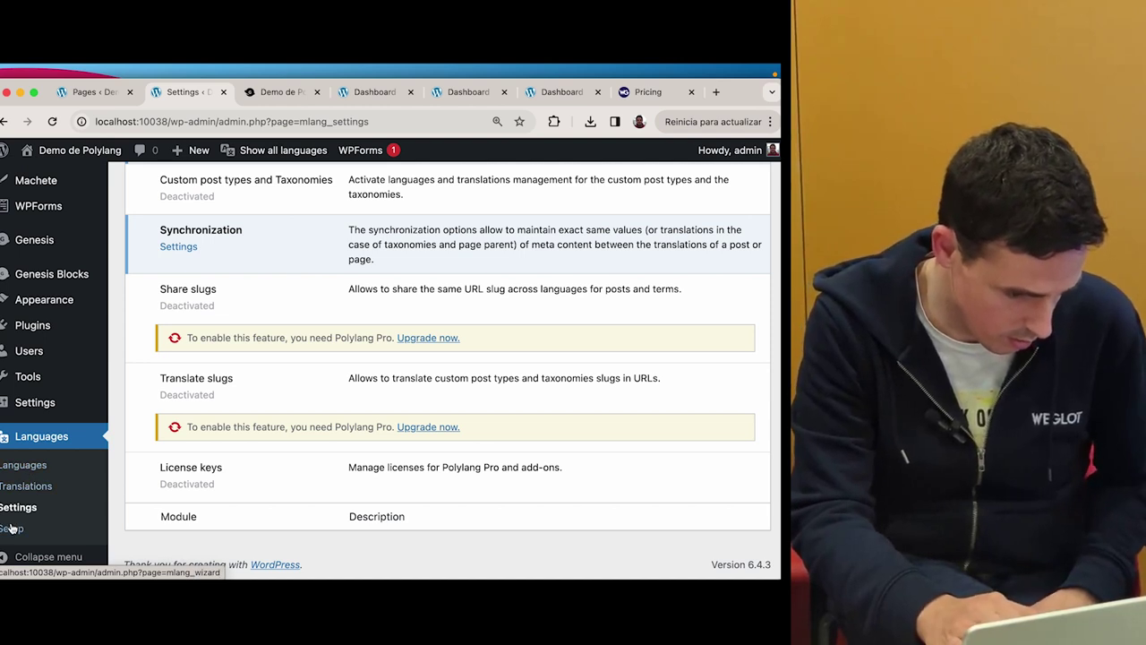
Go to Appearance > Menus and expand the Languages menu item's options.
key(ctrl+shift+Tab)
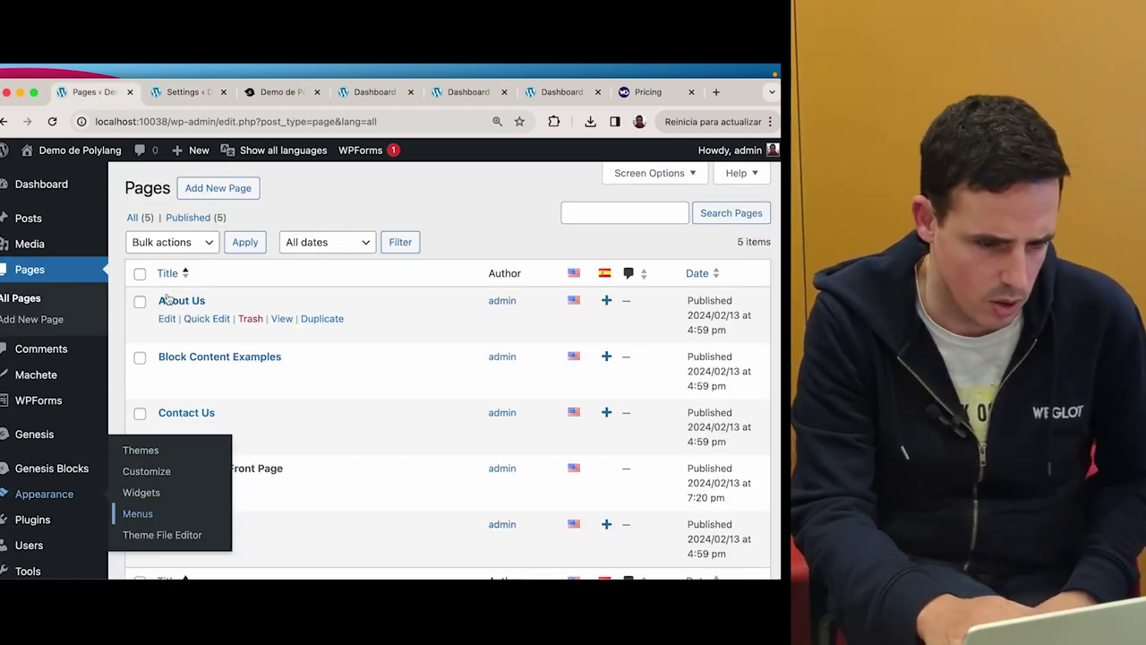
scroll(61, 507, down, 1)
click(129, 490)
scroll(282, 453, down, 8)
click(653, 260)
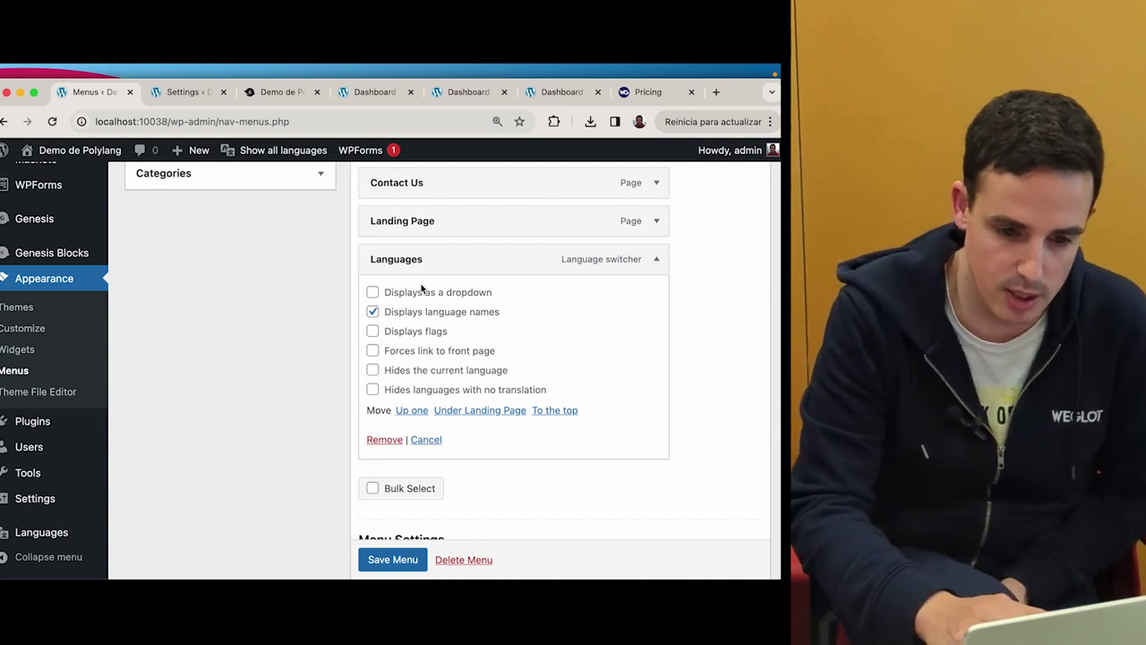
Show flags instead of language names and hide the current language, then save and view the site.
click(223, 92)
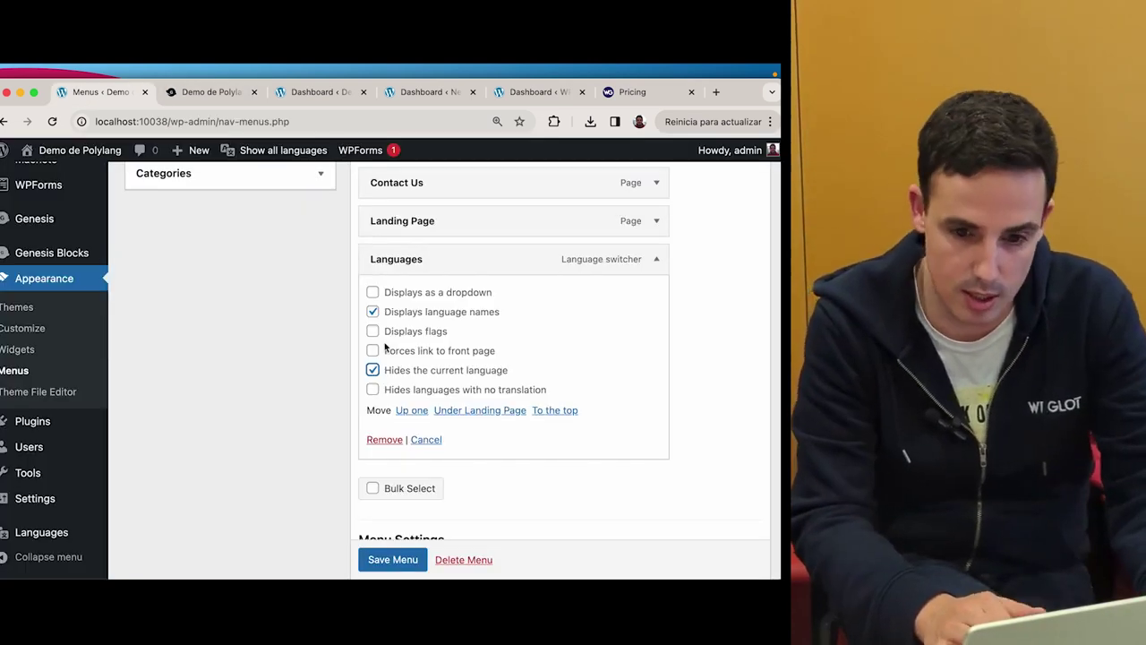
click(412, 336)
click(404, 314)
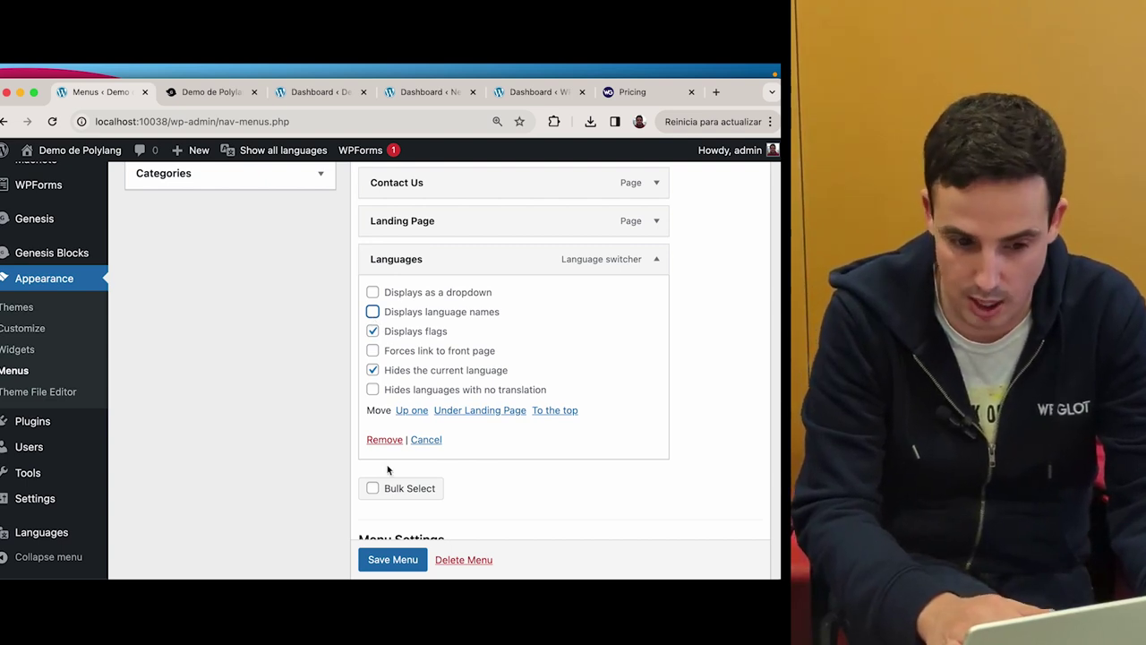
scroll(367, 512, down, 2)
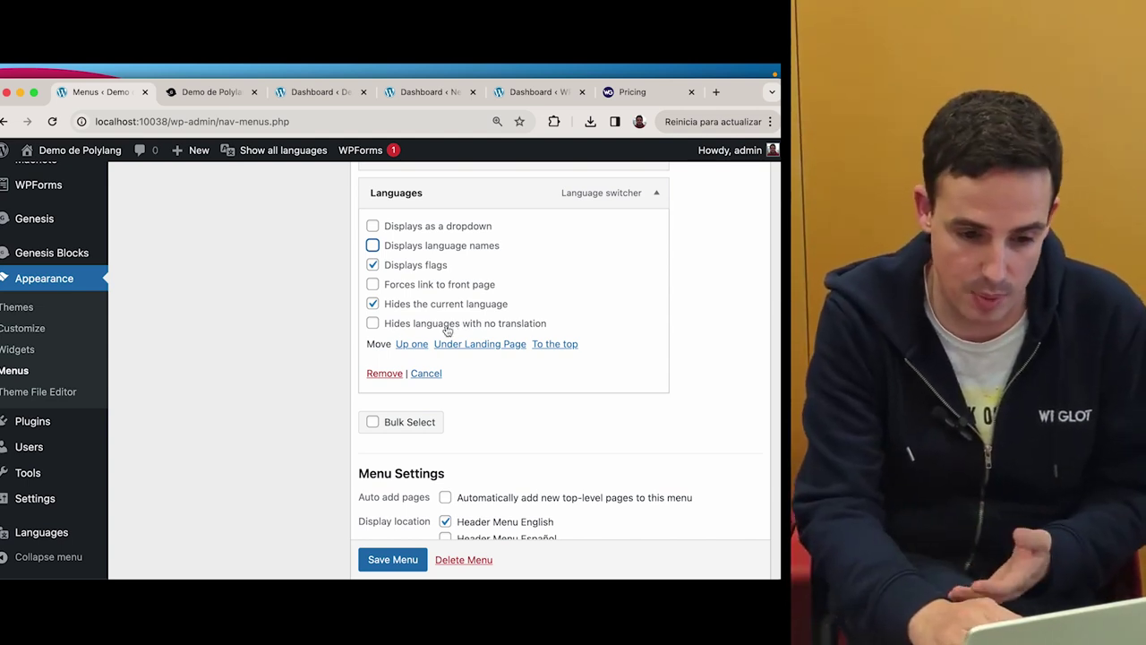
scroll(448, 330, down, 3)
click(381, 508)
click(219, 89)
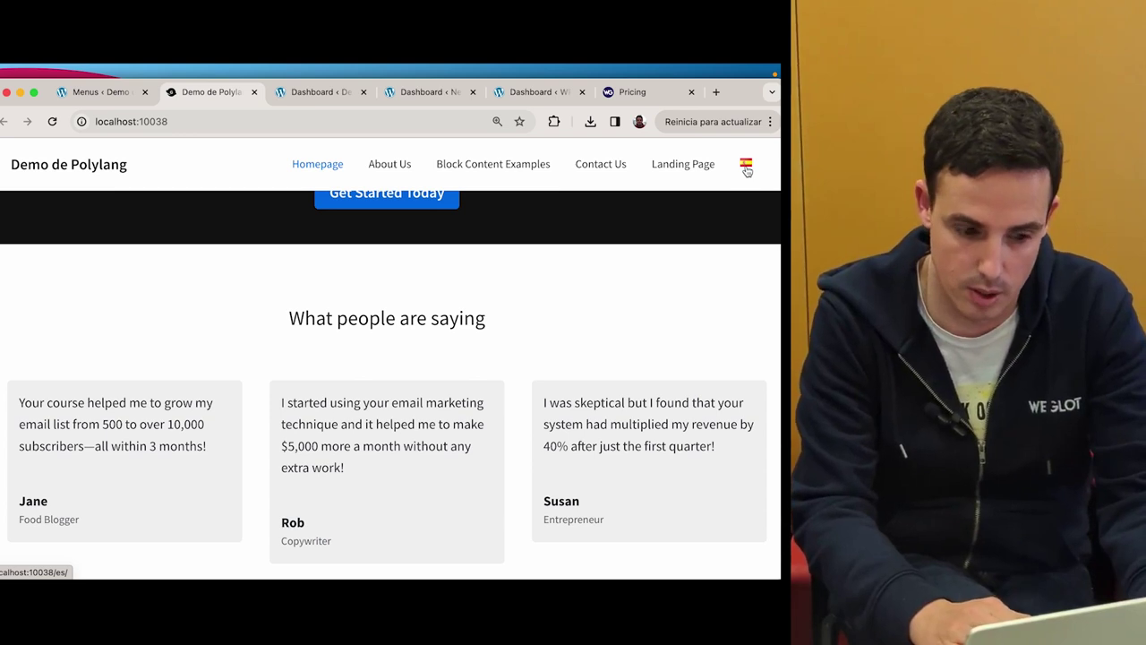
Follow the Spanish flag link, which gives a 404, then go back to the admin Pages list.
click(746, 167)
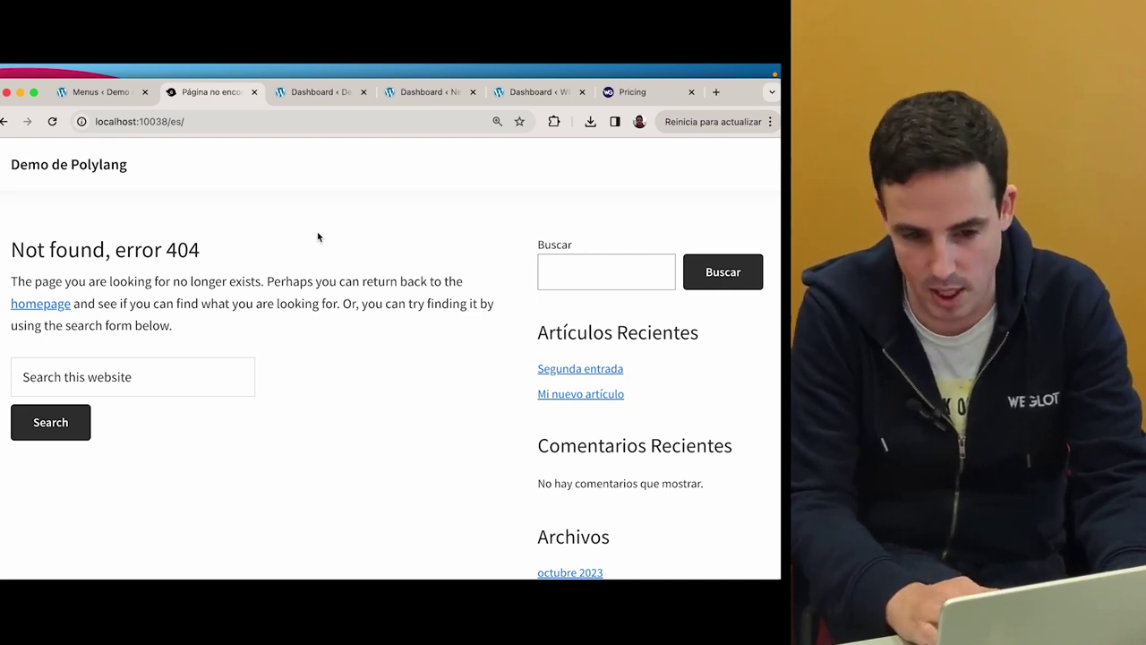
key(ctrl+shift+Tab)
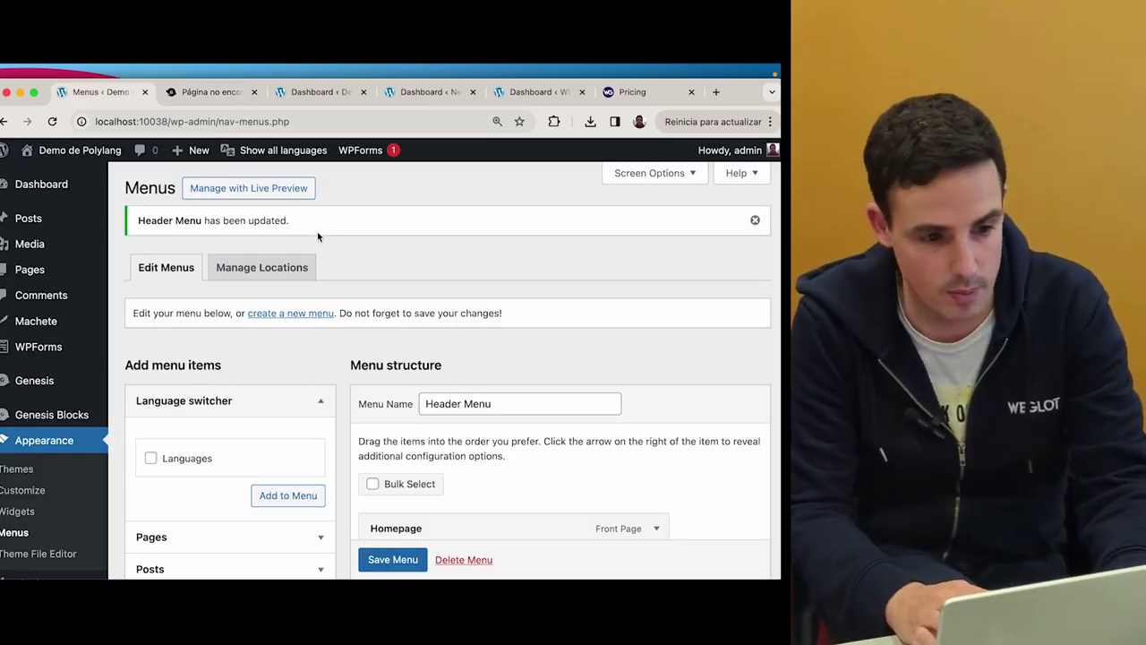
click(42, 271)
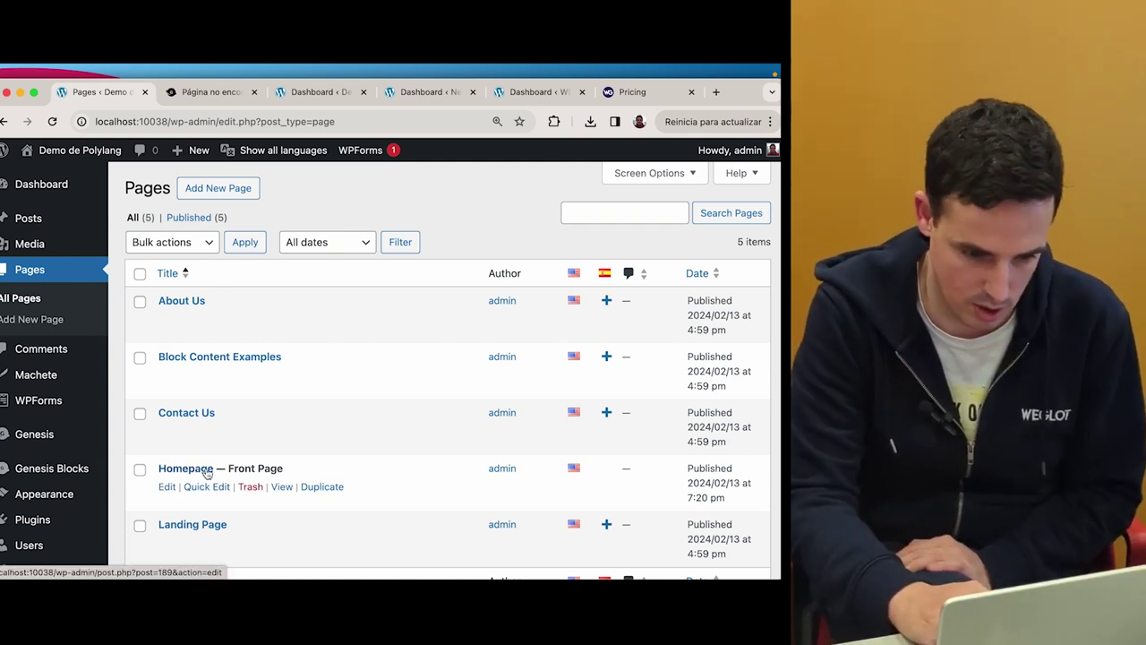
Open Homepage's Spanish translation field in the editor, then return to the pages list.
click(161, 472)
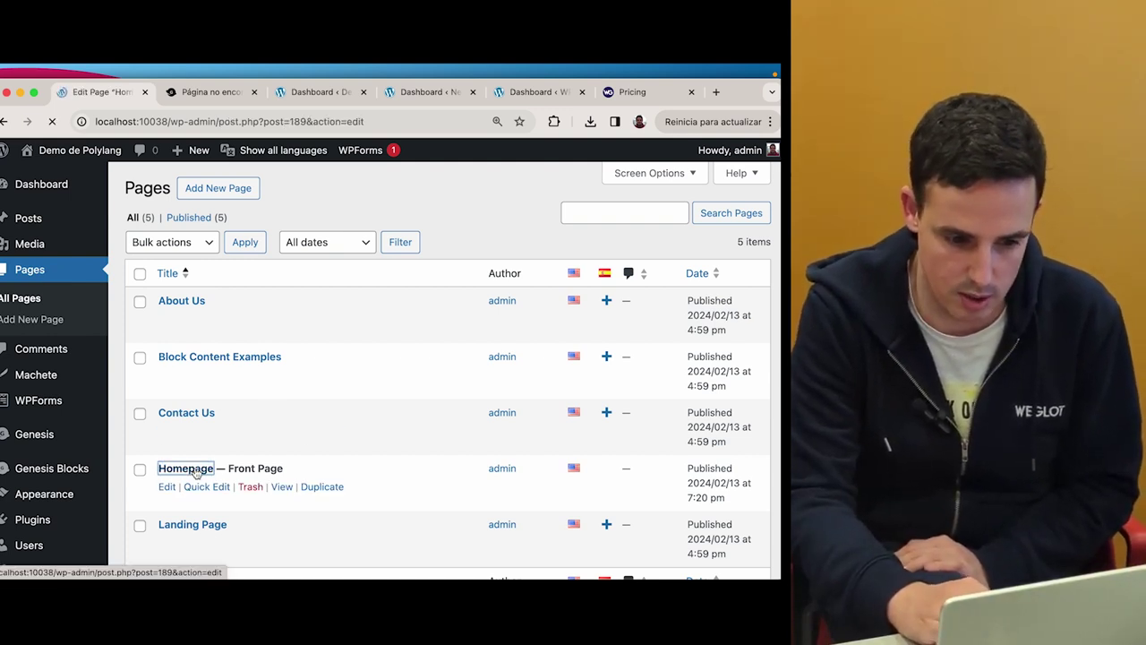
scroll(696, 463, down, 5)
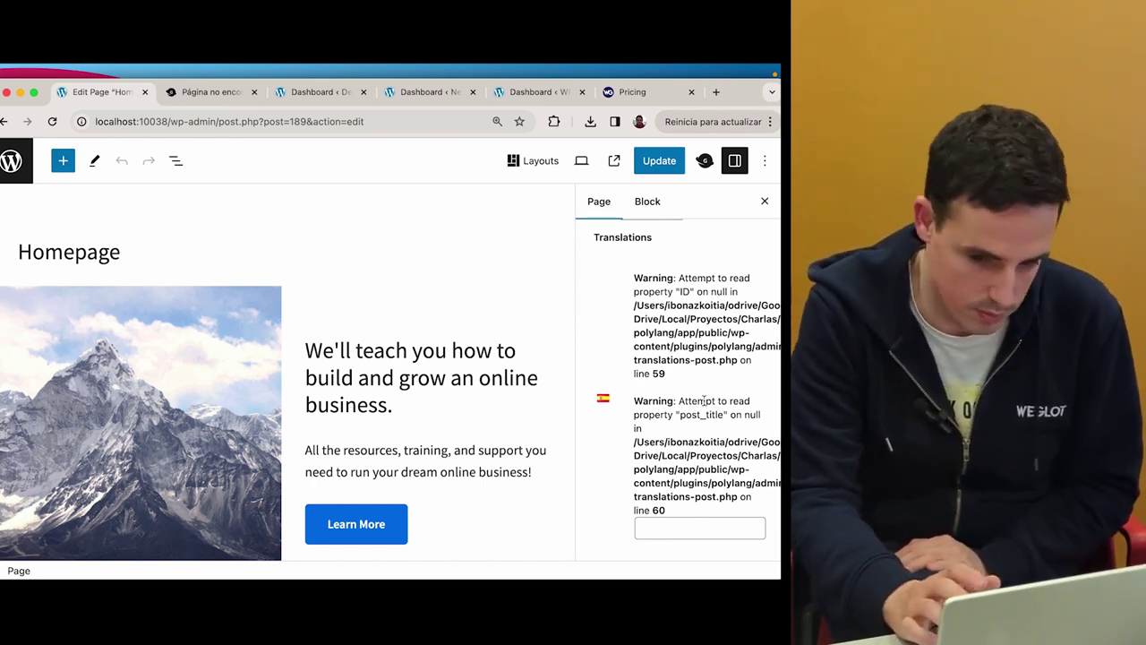
click(656, 526)
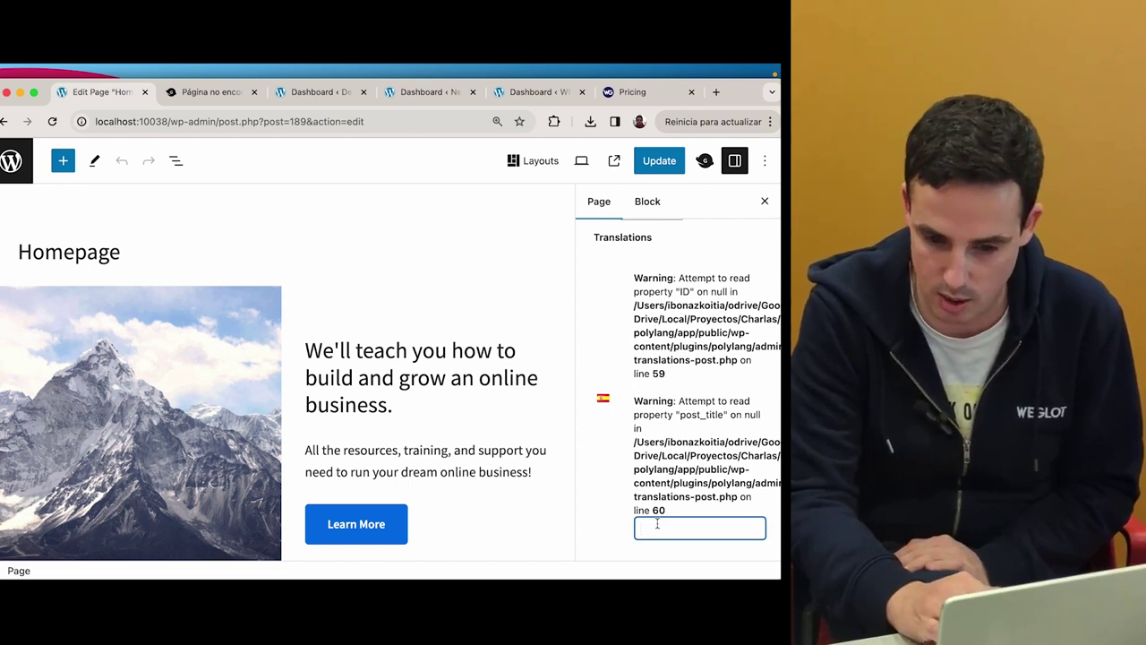
click(13, 161)
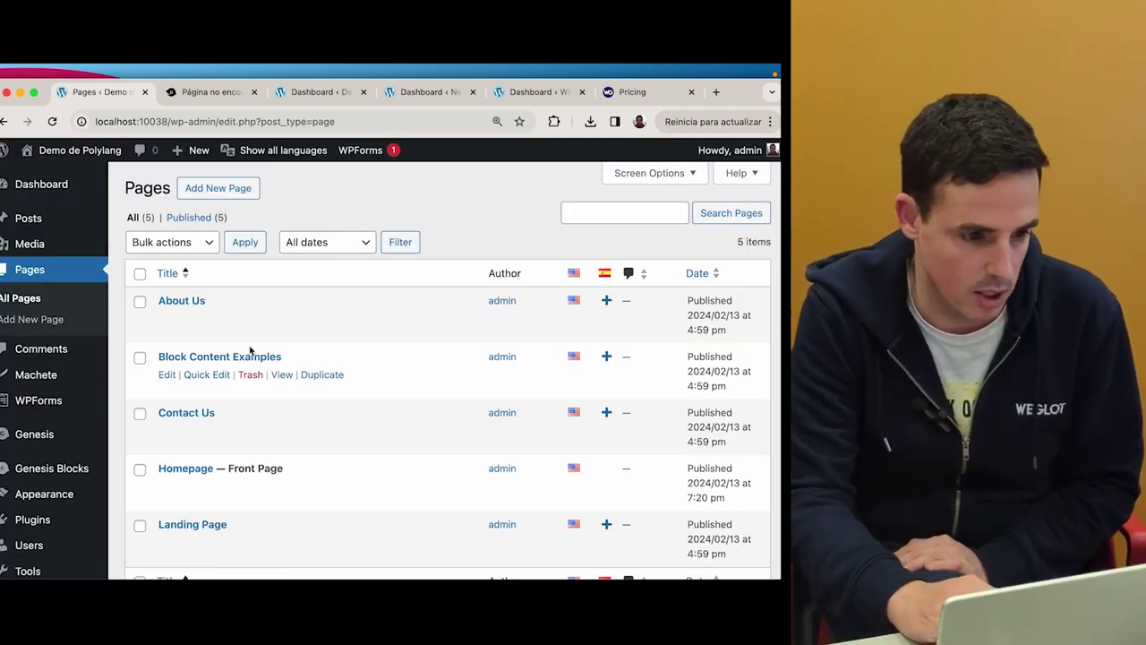
scroll(238, 421, down, 1)
scroll(237, 421, up, 1)
Create a new page titled 'Página principal' and set its language to Español.
click(219, 189)
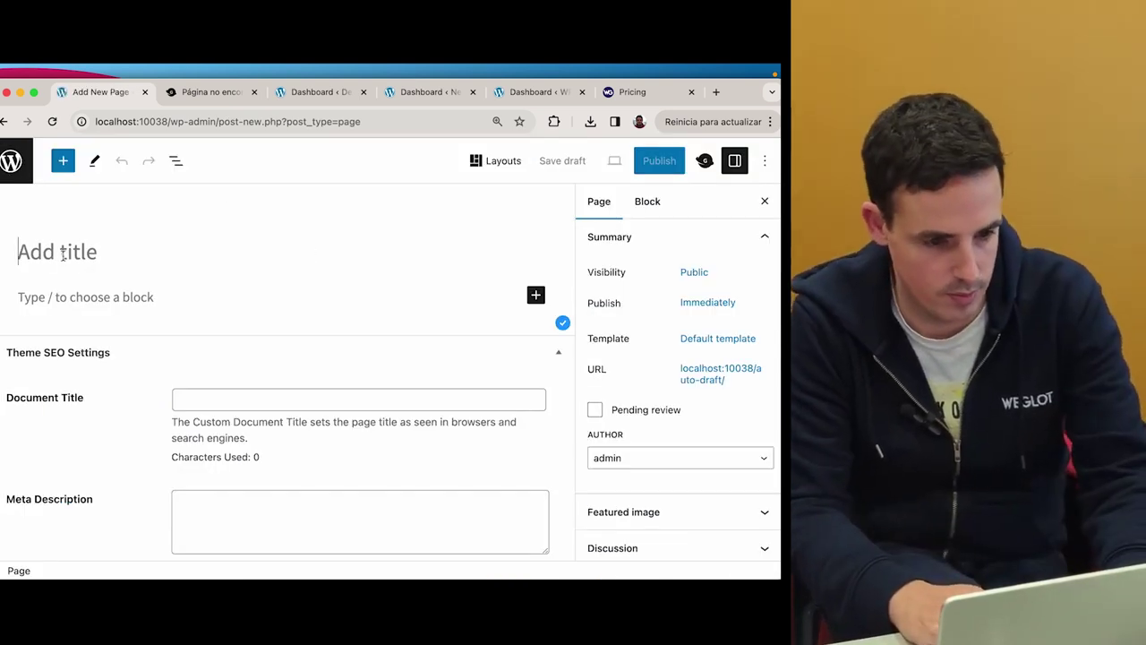
text(Página princ)
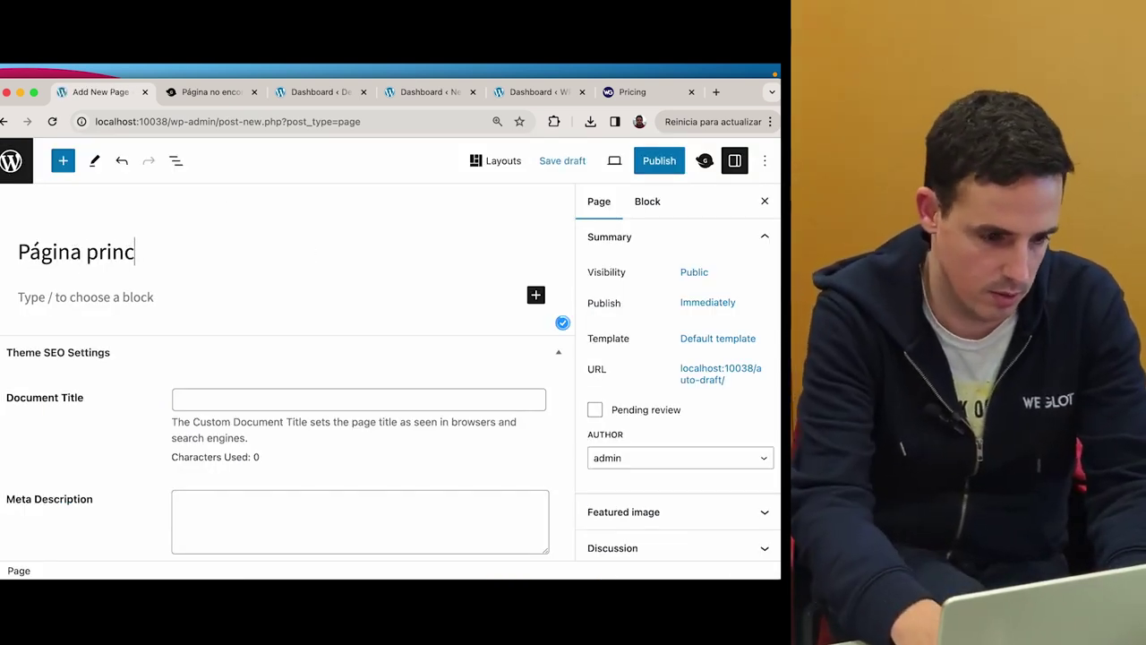
text(ipal)
scroll(656, 403, down, 5)
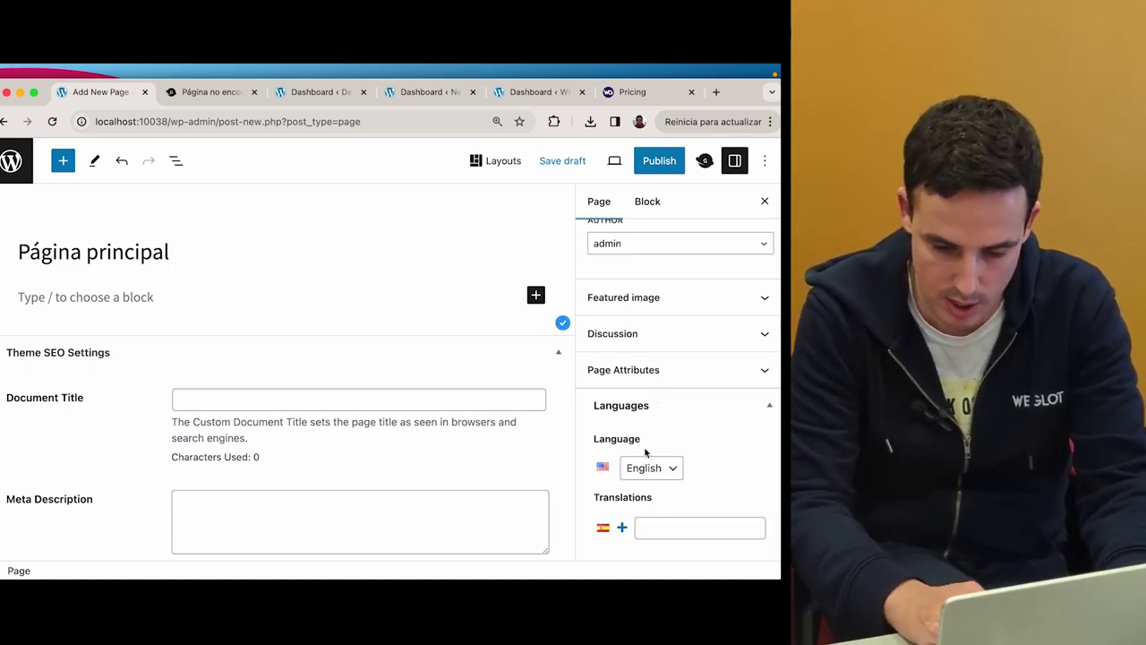
click(665, 473)
click(651, 486)
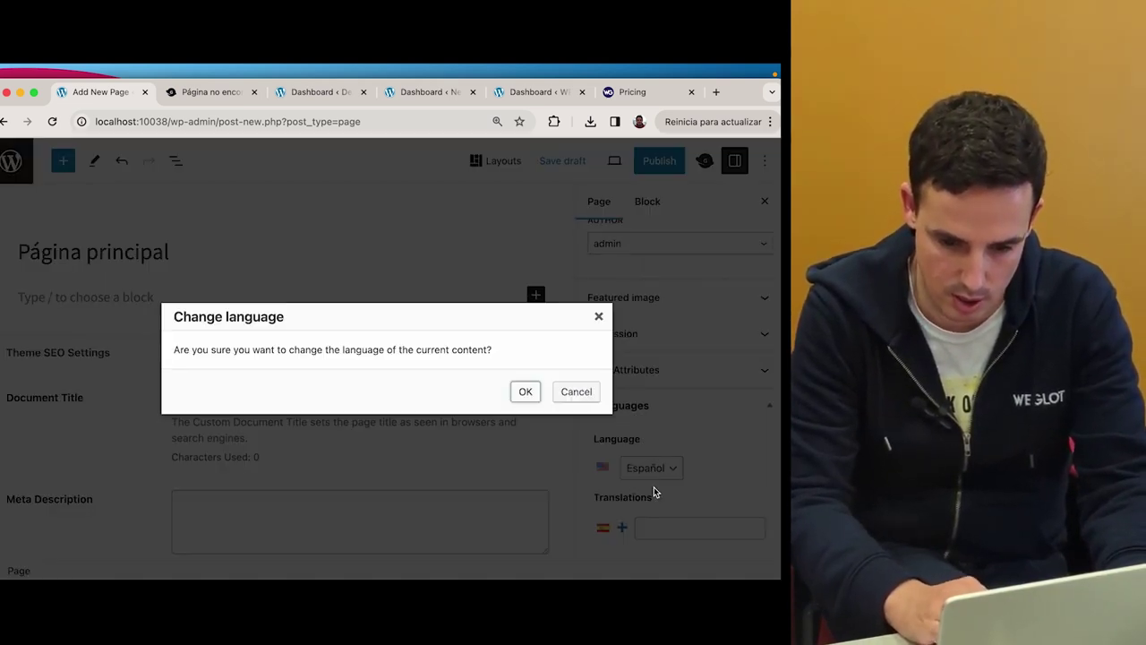
click(525, 394)
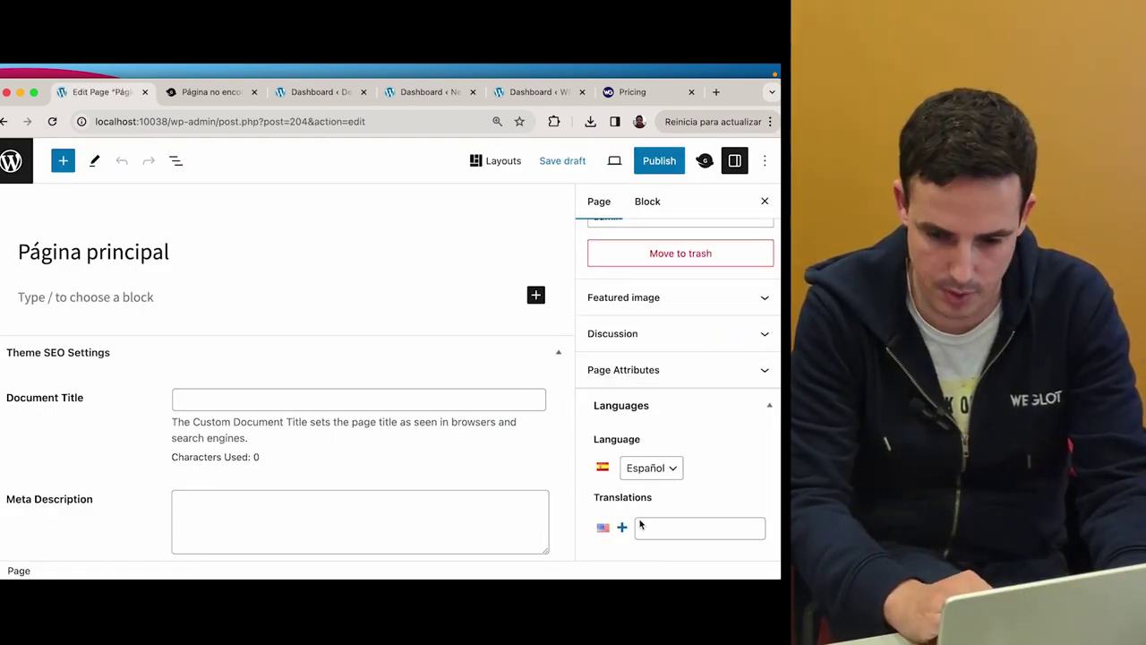
Publish the Página principal page and open the pages list in a new tab.
click(660, 167)
click(659, 167)
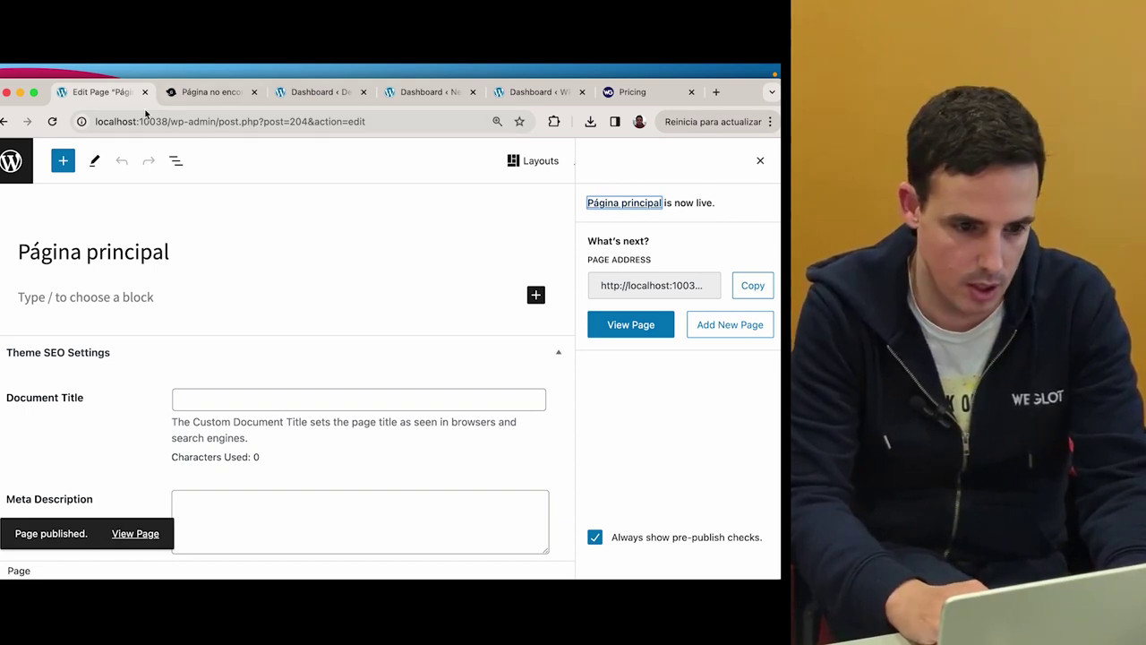
click(761, 161)
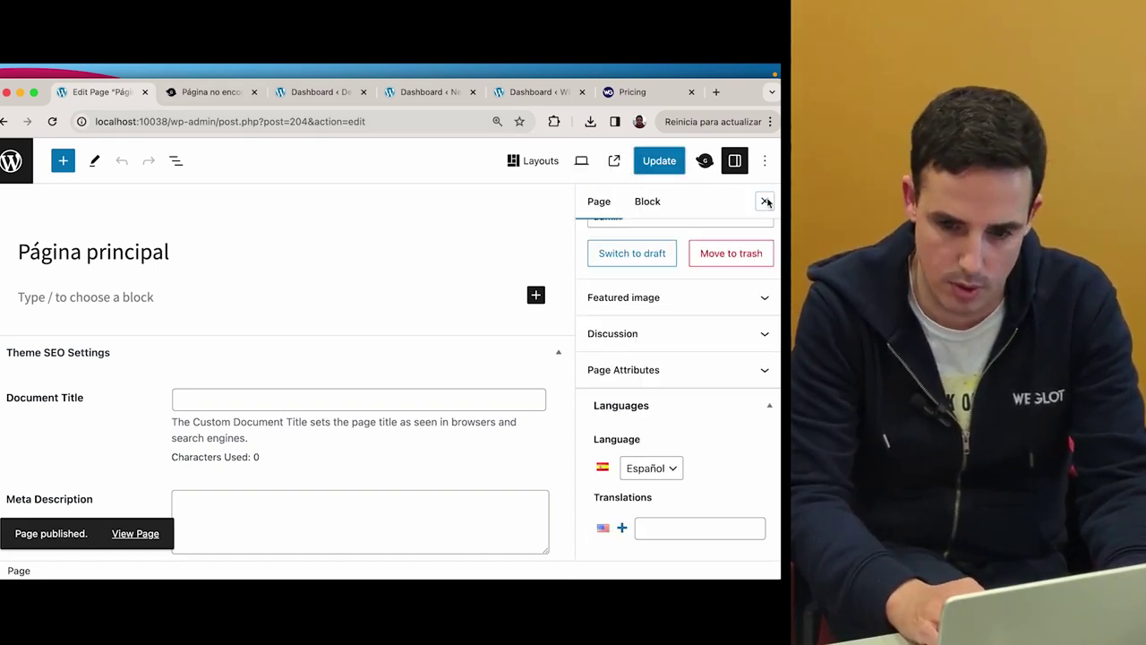
click(762, 198)
click(734, 160)
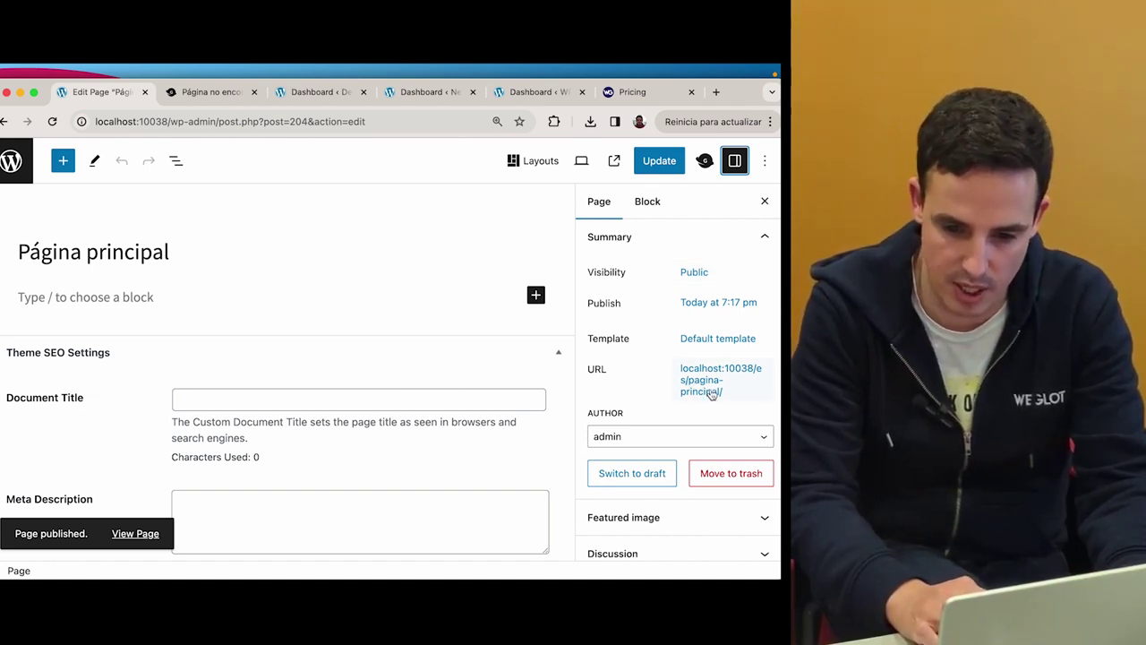
super+click(5, 162)
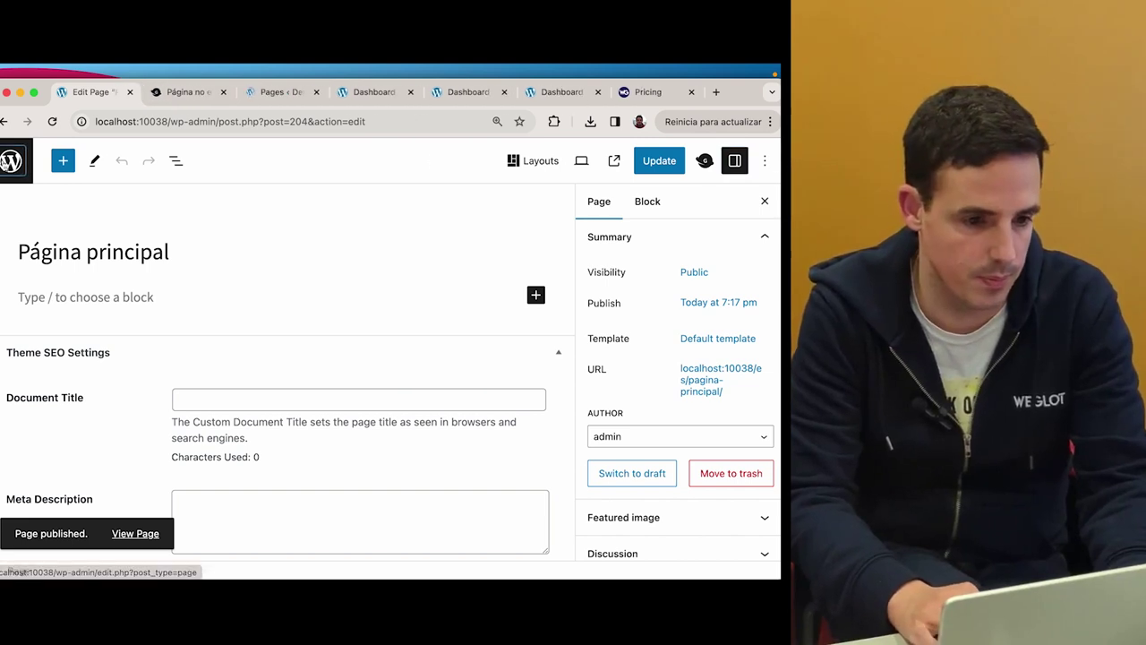
drag(280, 91, 188, 91)
Save Reading settings with static page Homepage as front page and no posts page.
scroll(43, 369, down, 5)
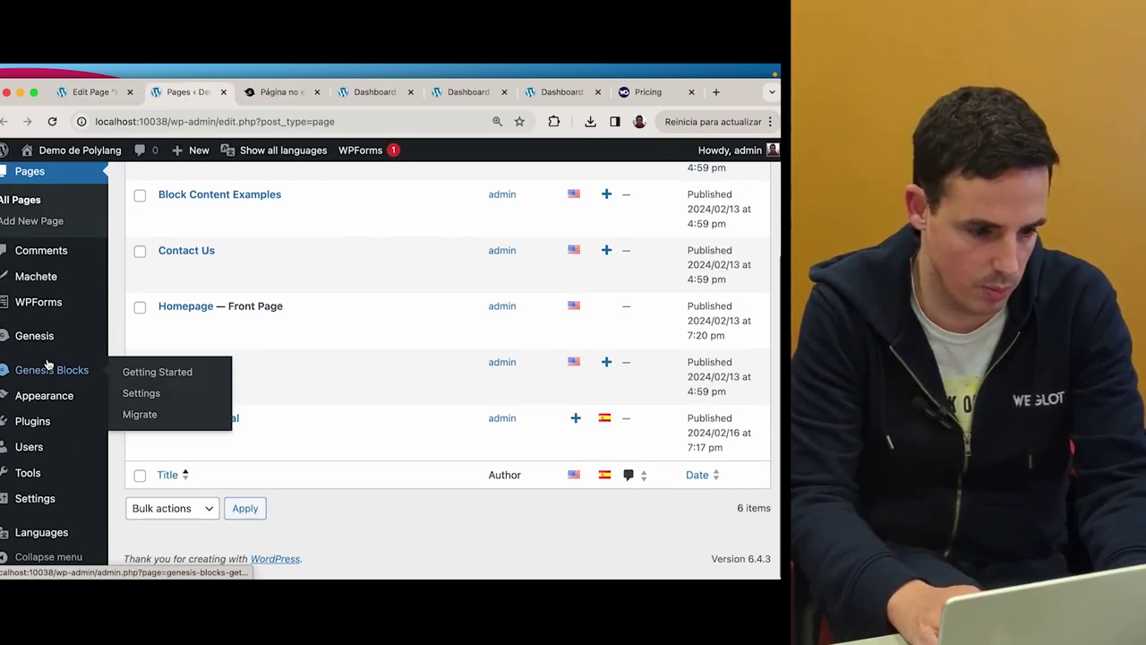
mouse_move(32, 500)
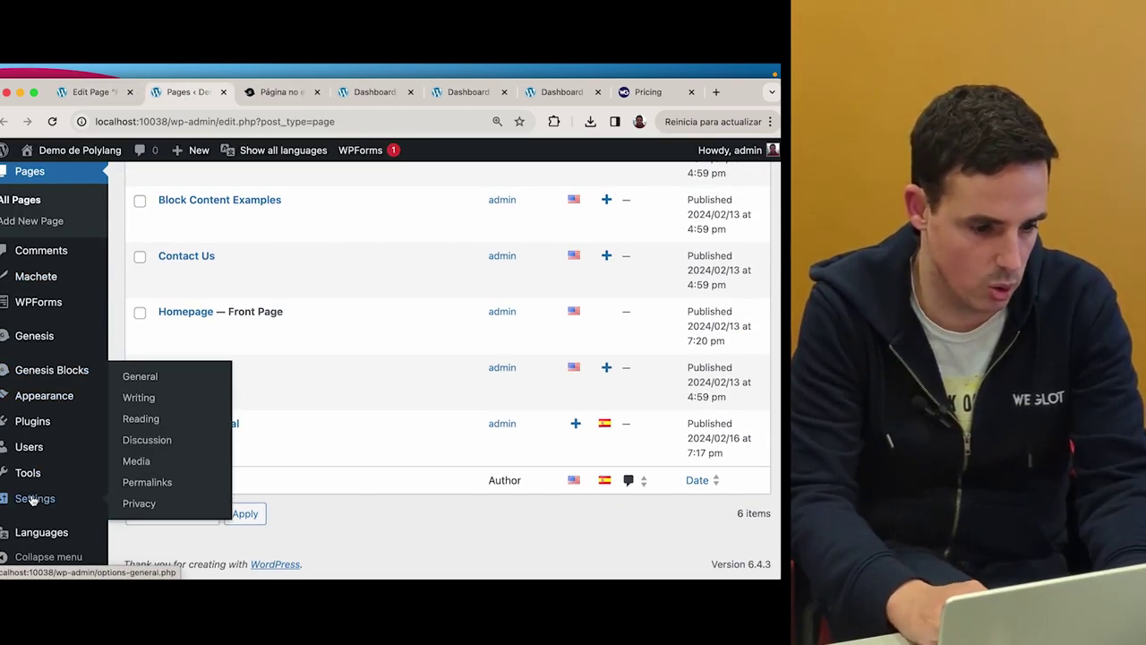
click(141, 419)
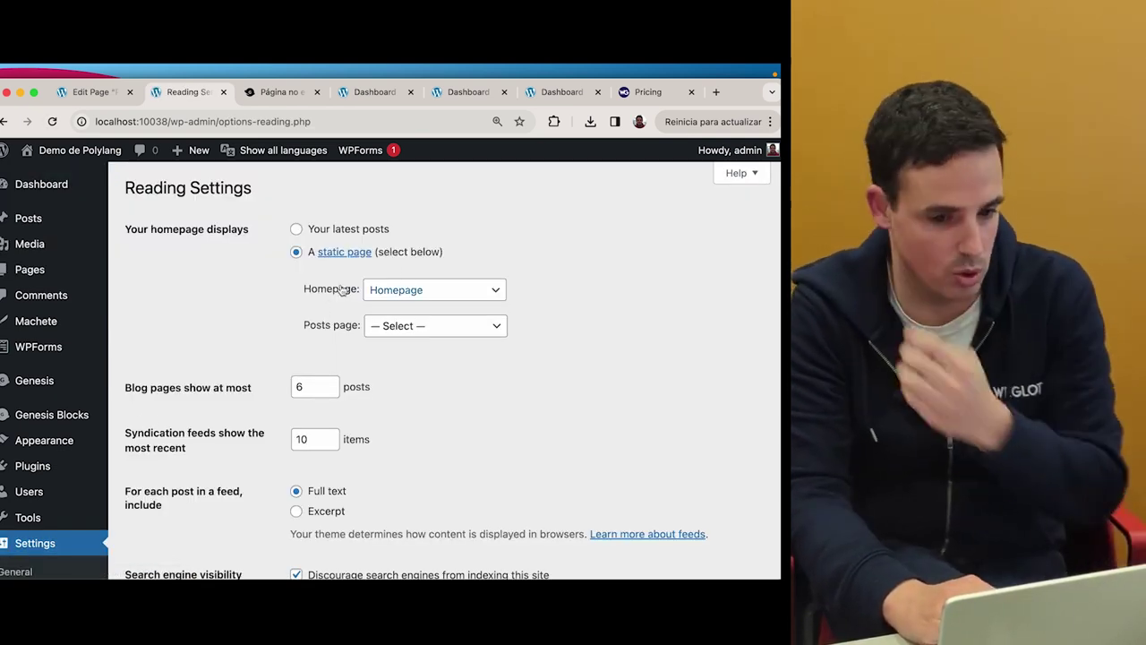
click(399, 295)
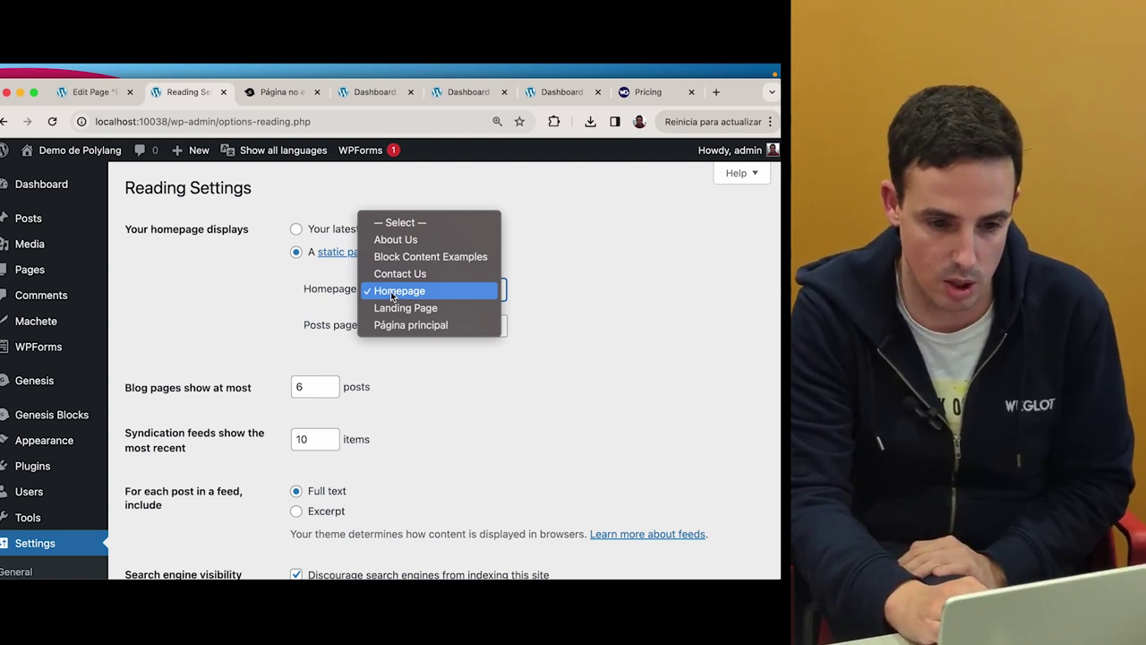
click(293, 282)
click(295, 230)
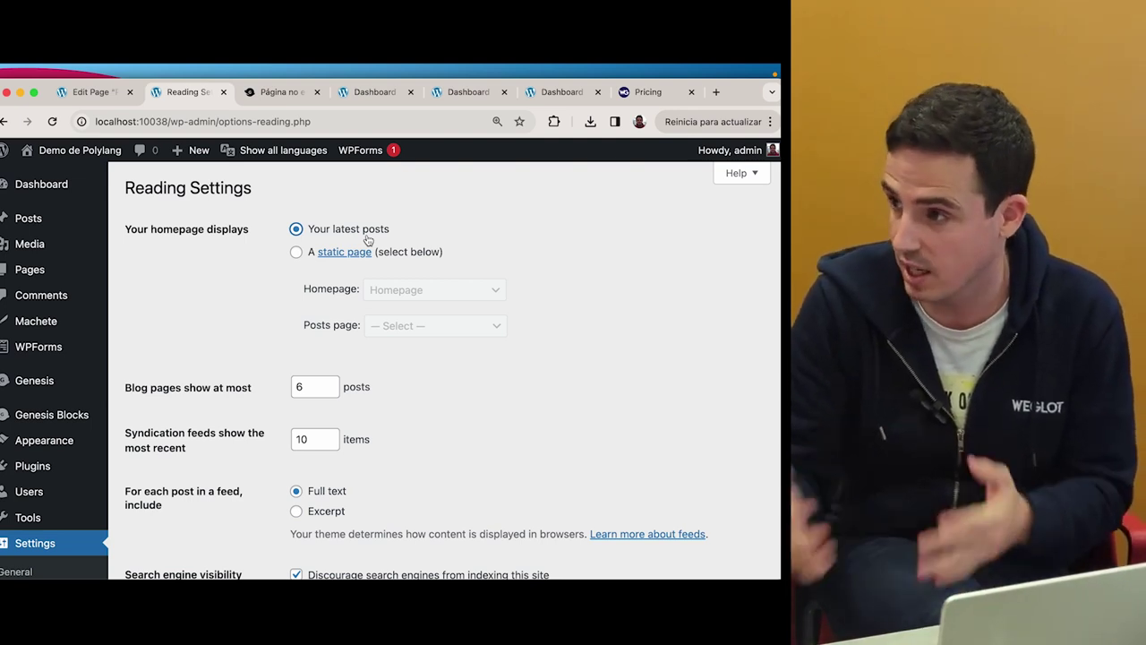
click(308, 256)
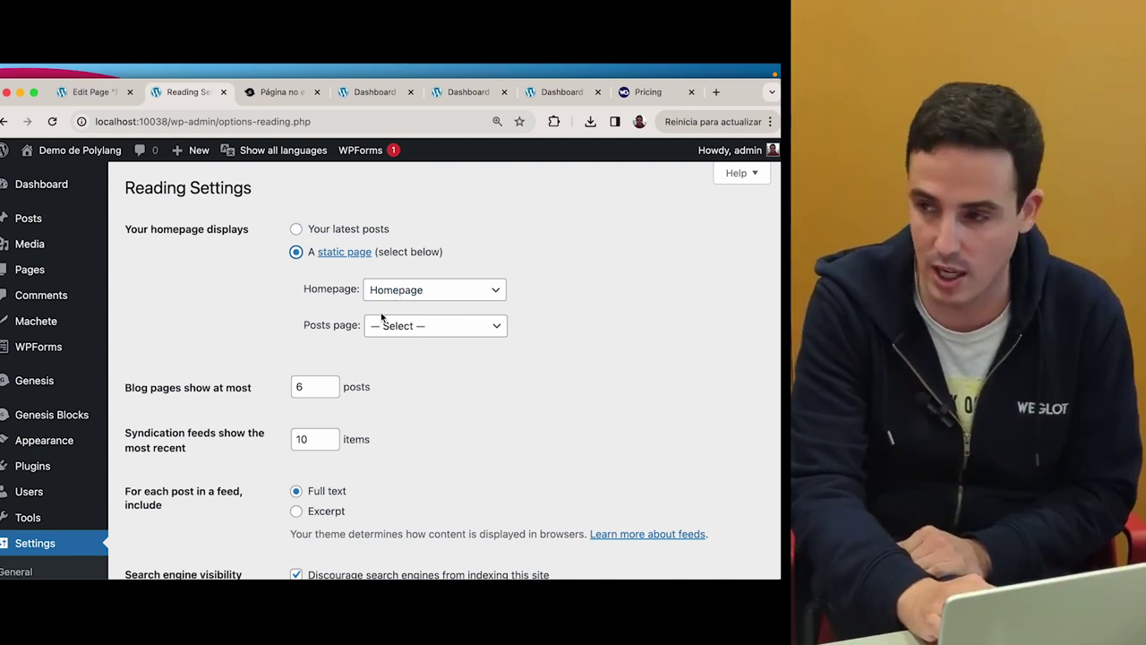
click(400, 326)
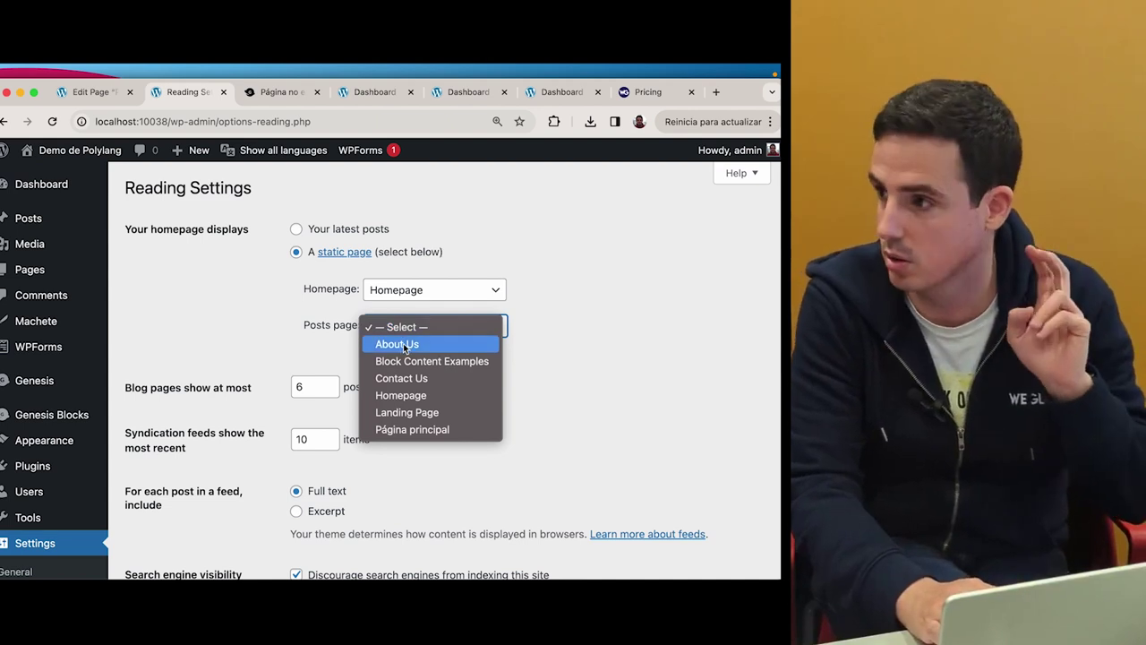
click(238, 314)
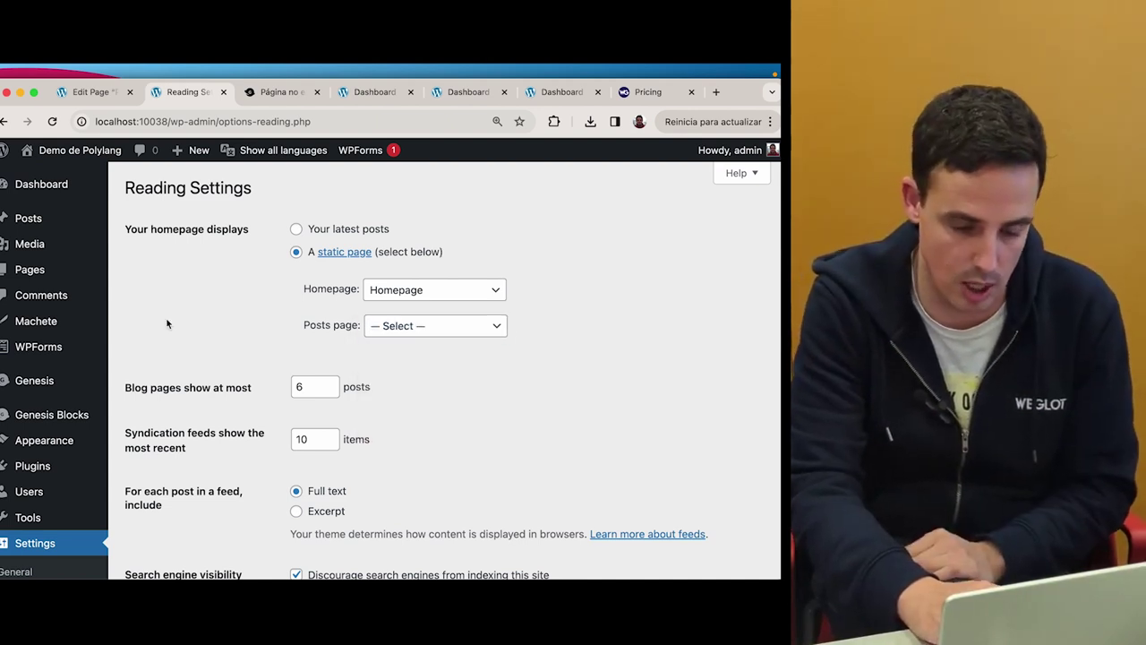
scroll(166, 319, down, 5)
click(157, 438)
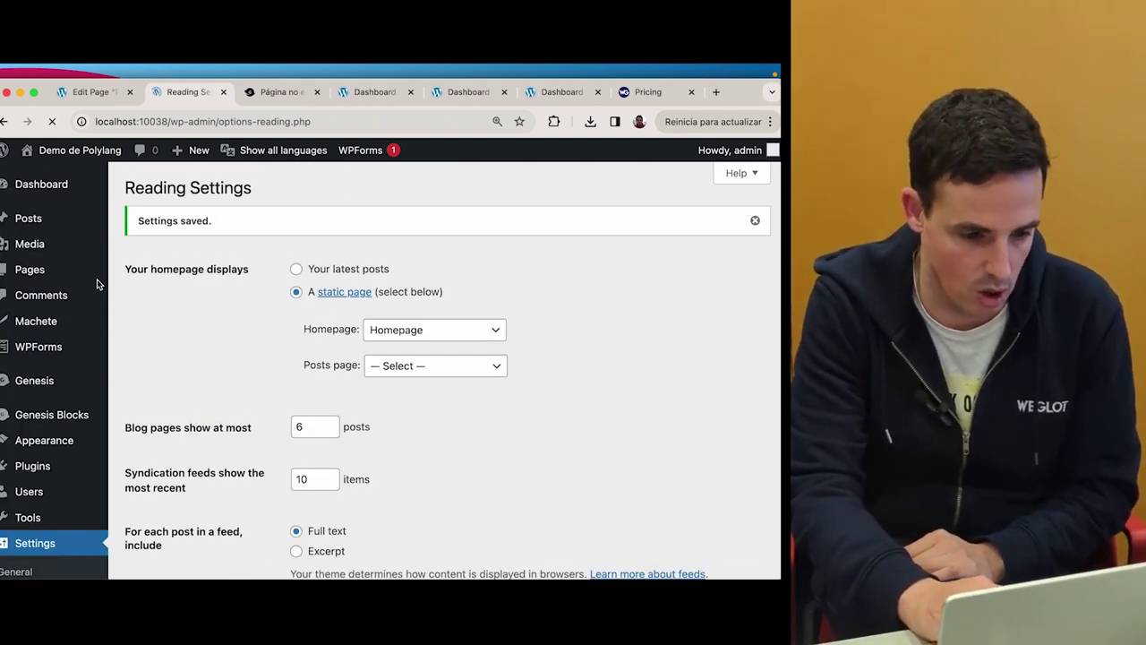
Try loading localhost:10038/es/pagina-principal, go back, and return to the Página principal editor.
click(288, 94)
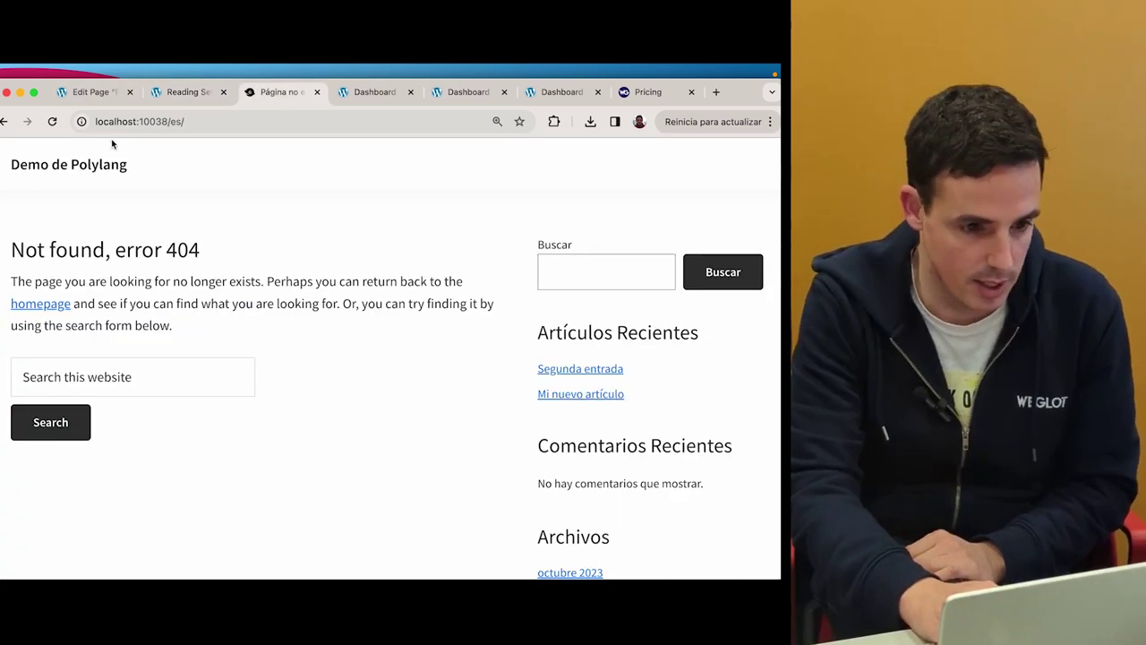
click(199, 124)
click(213, 123)
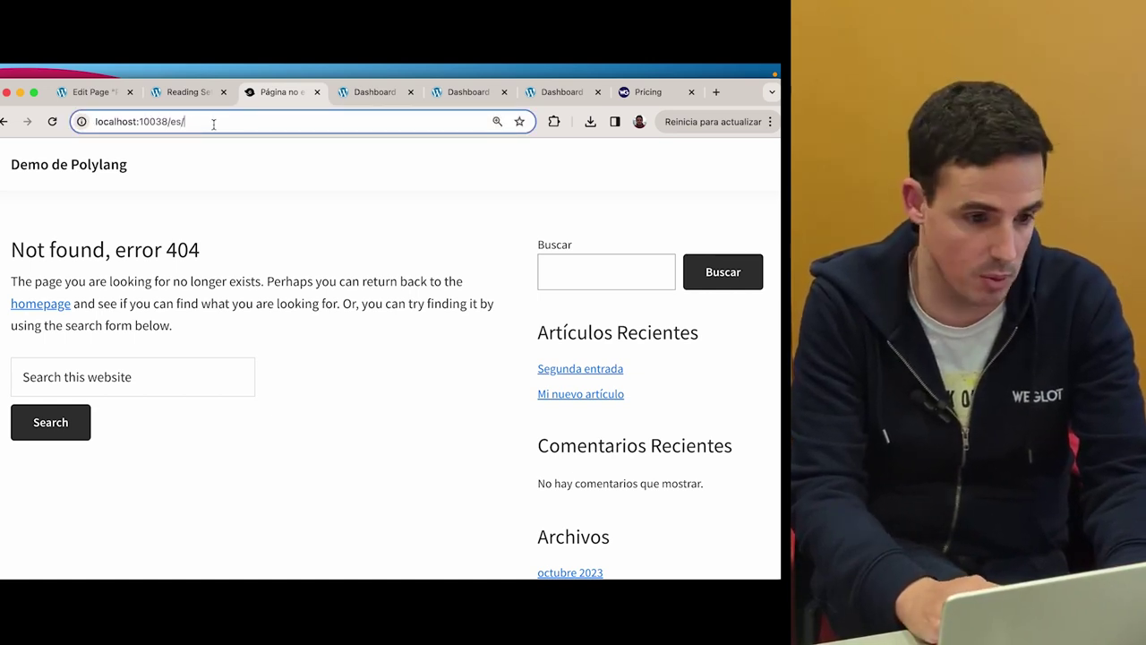
text(pagin)
key(Return)
drag(11, 250, 209, 259)
click(3, 123)
click(89, 127)
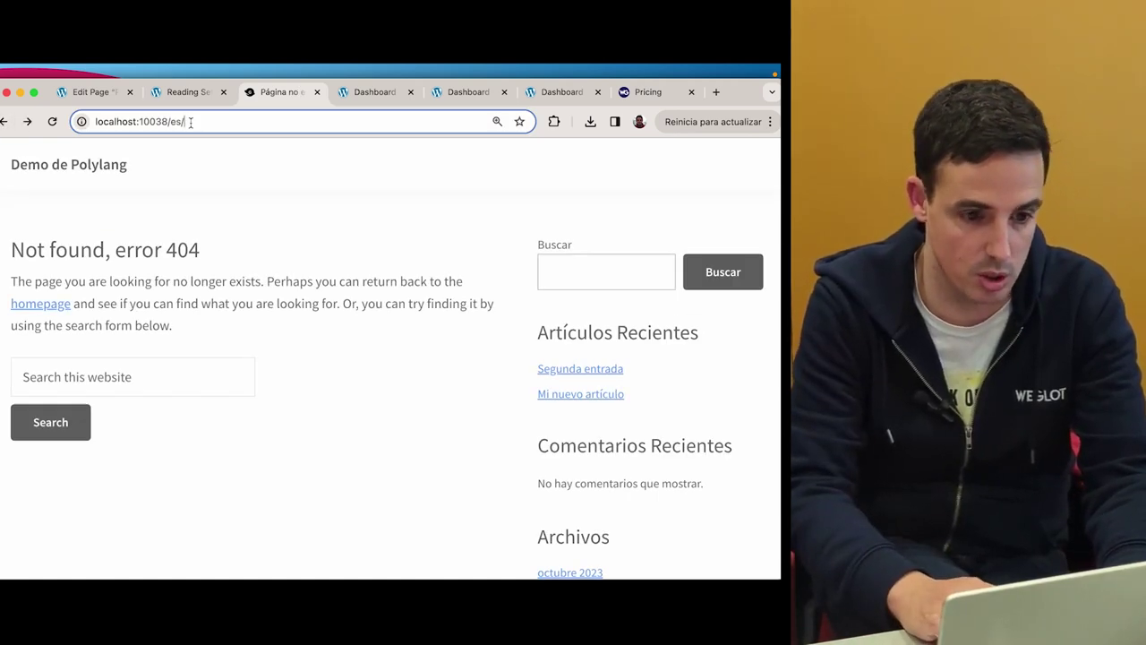
click(83, 93)
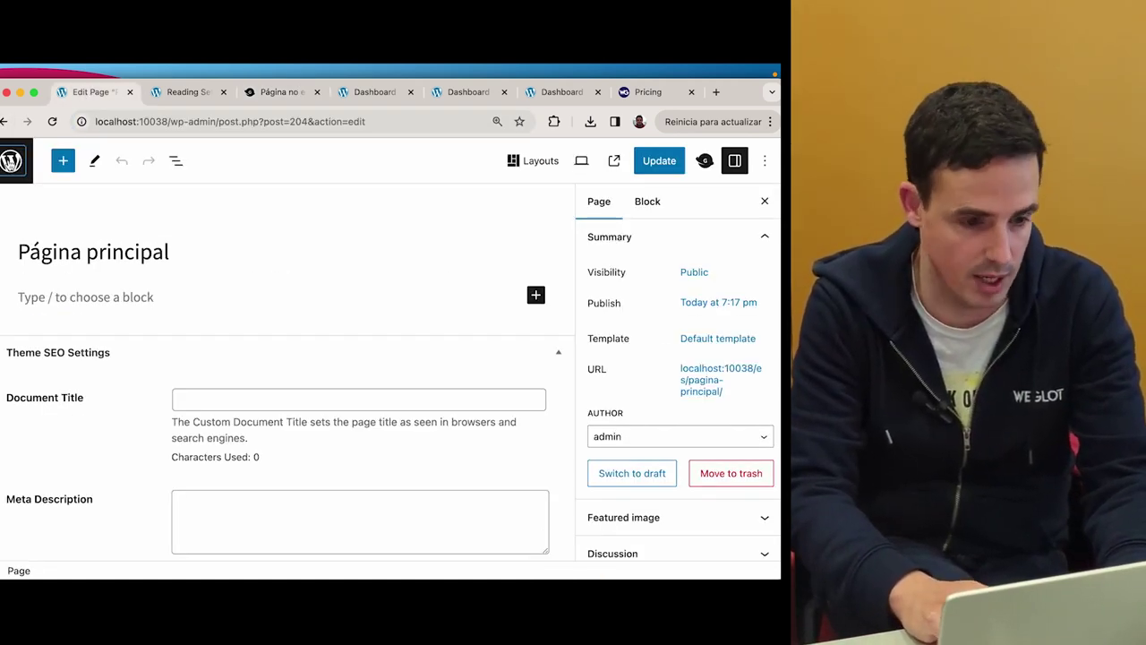
From the pages list, reopen Página principal and its English translation field.
click(11, 160)
scroll(322, 394, down, 2)
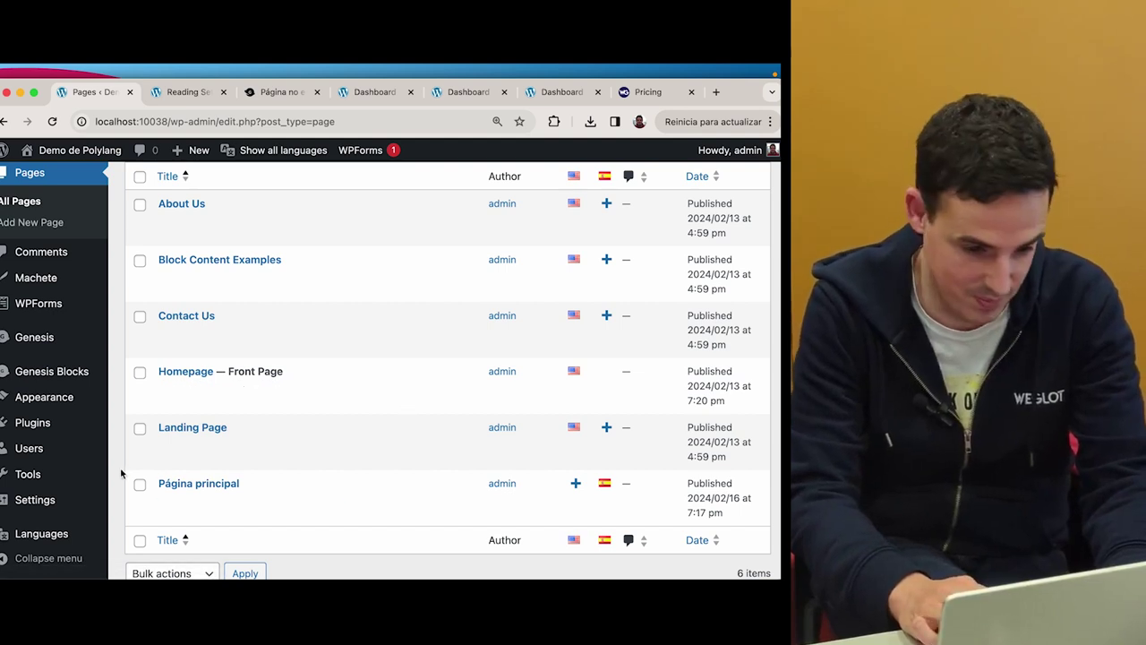
click(199, 484)
scroll(678, 434, down, 3)
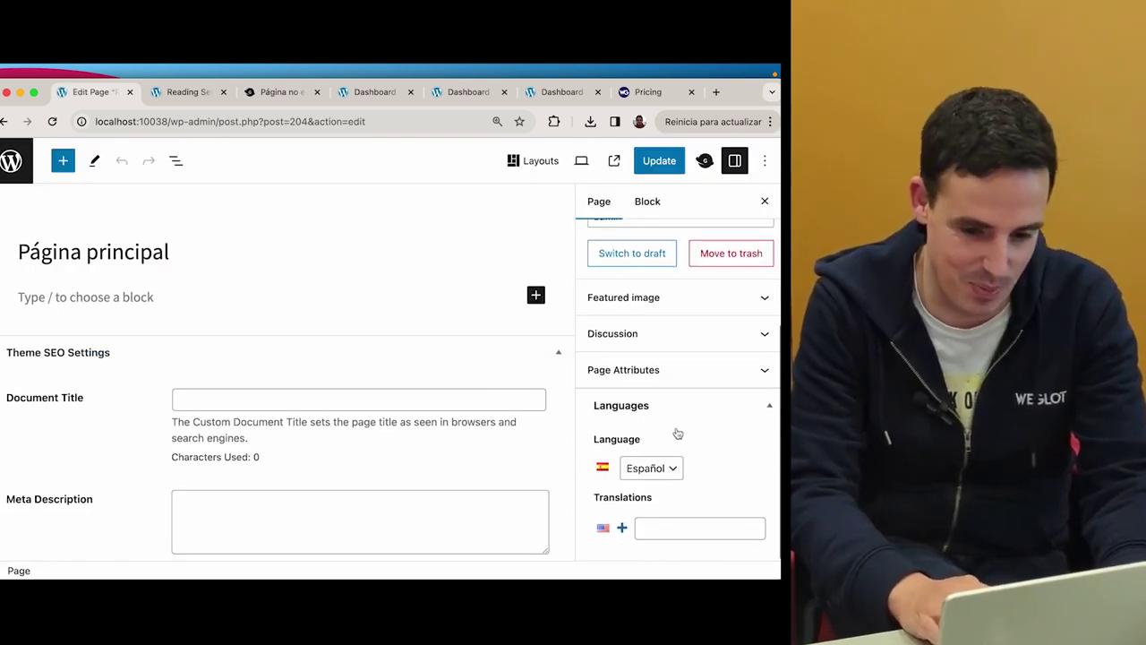
click(659, 528)
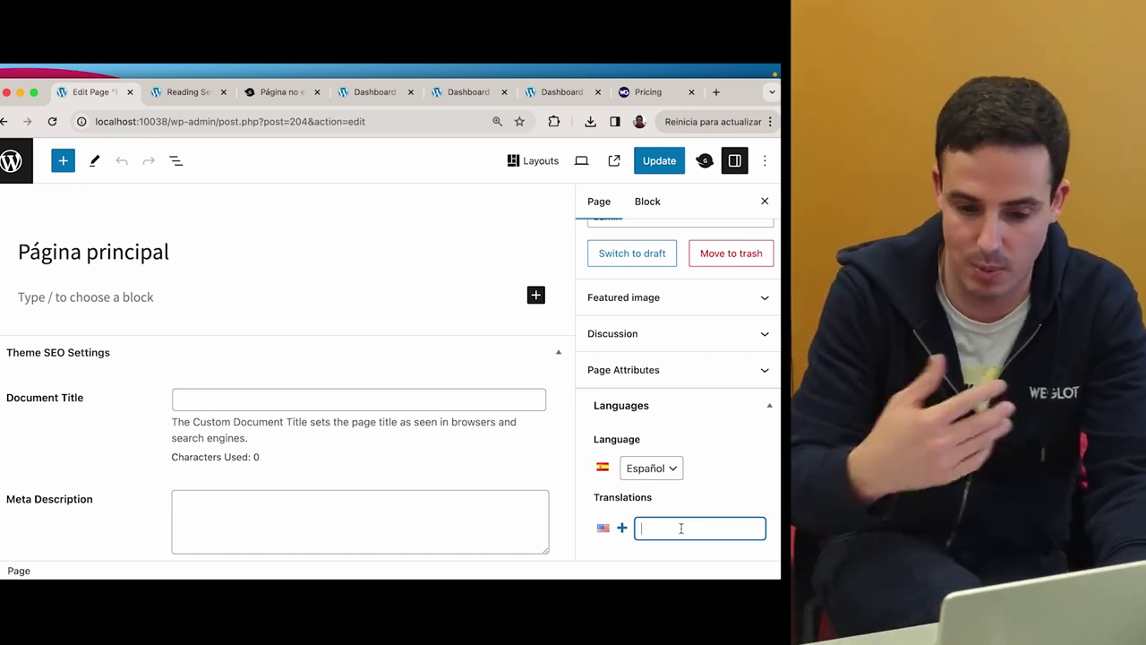
Search 'front' then 'home' for an English translation, then return to the pages list.
text(fron)
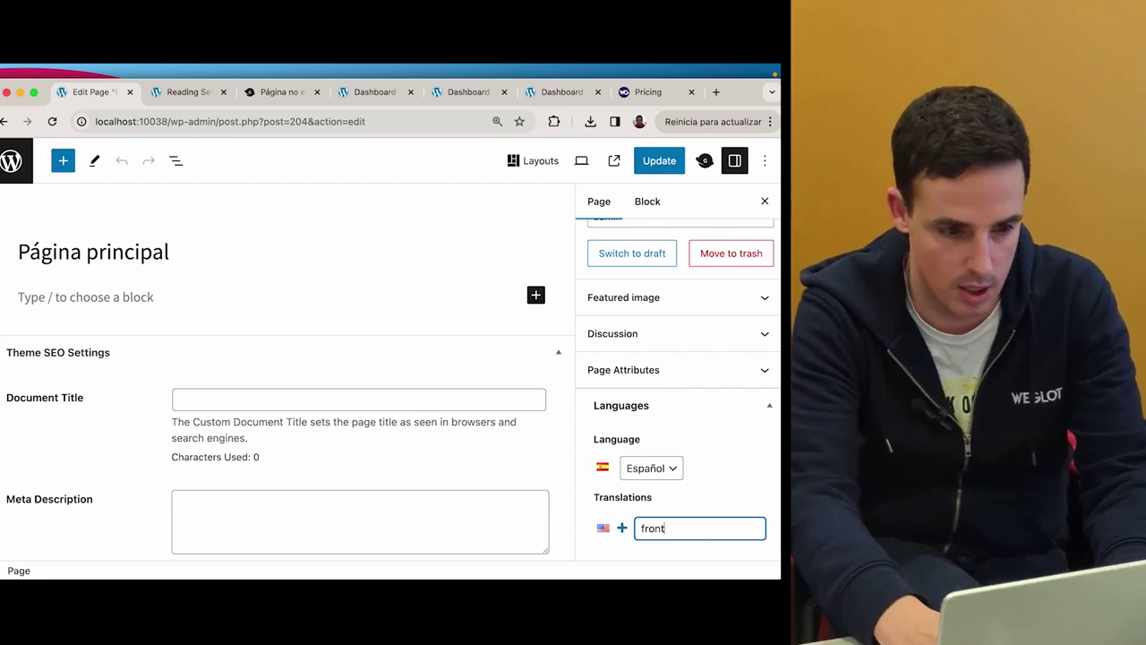
text(t)
key(BackSpace)
key(BackSpace)
key(BackSpace)
key(BackSpace)
key(BackSpace)
text(home)
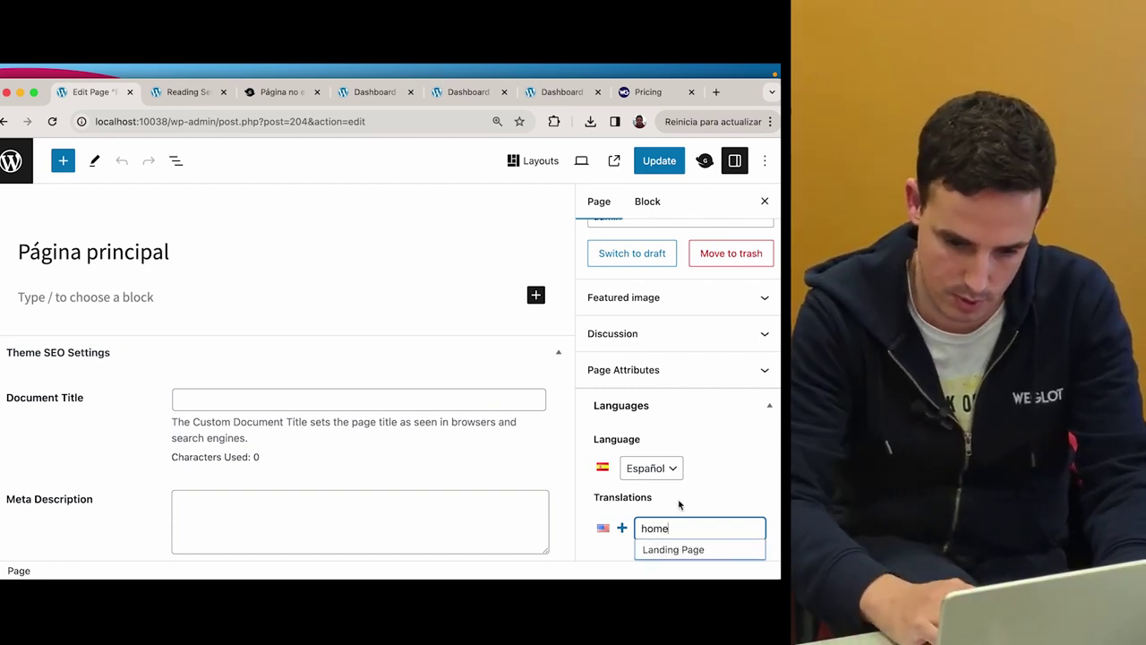
click(11, 161)
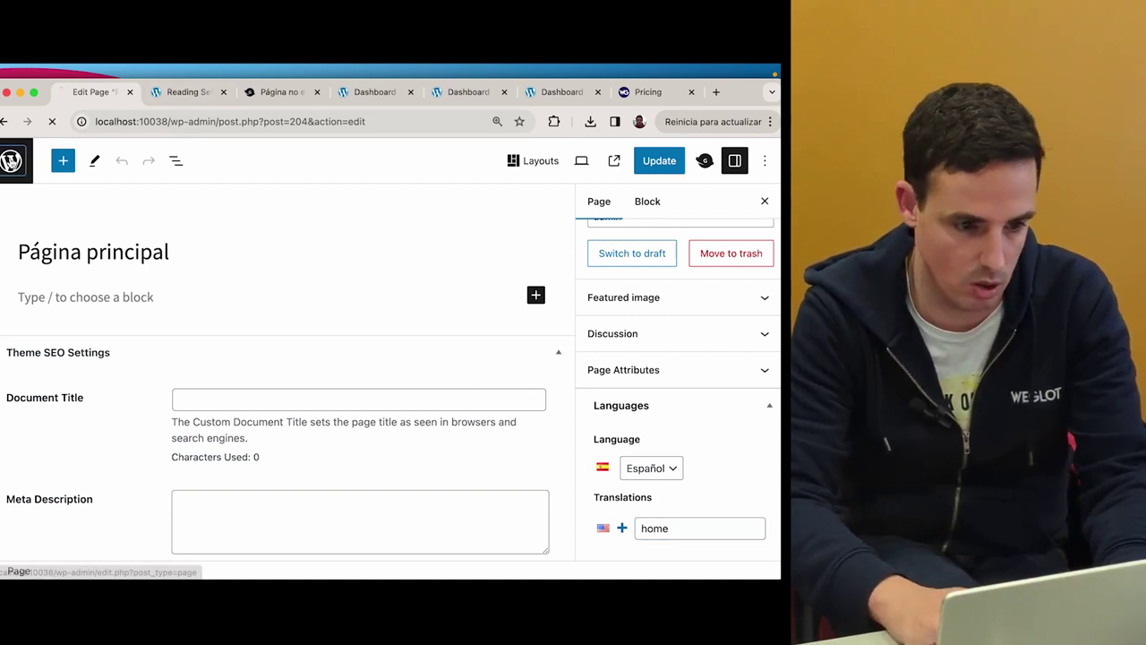
scroll(224, 467, down, 1)
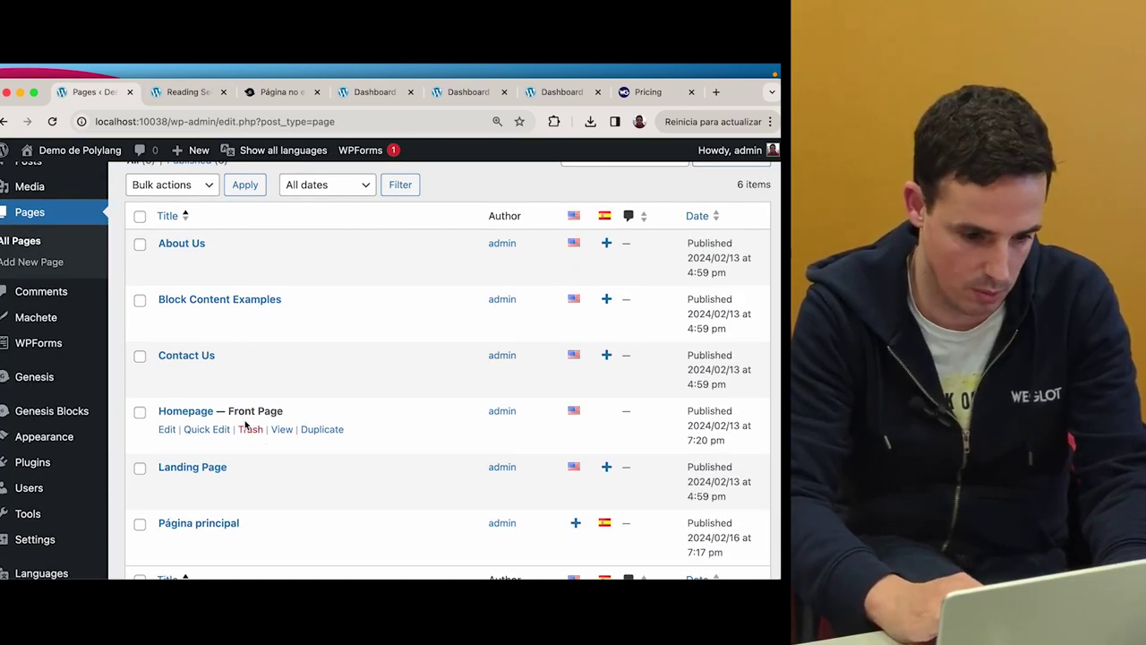
Duplicate Homepage, remove the '-copy' title suffix, and publish the copy.
click(324, 431)
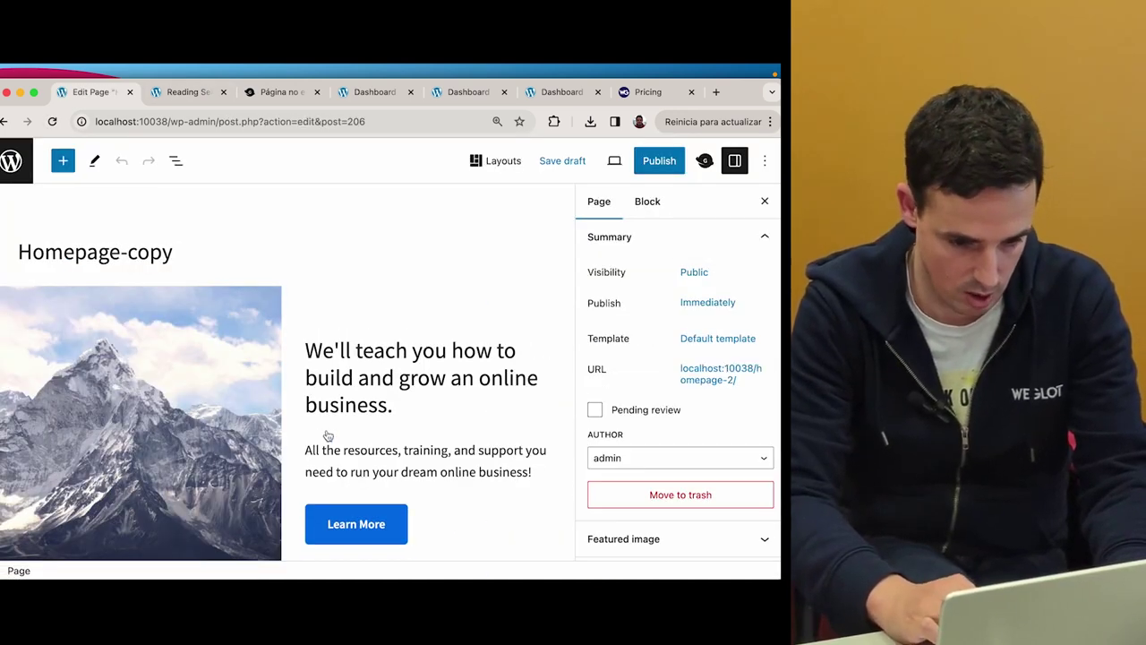
drag(122, 251, 175, 252)
key(BackSpace)
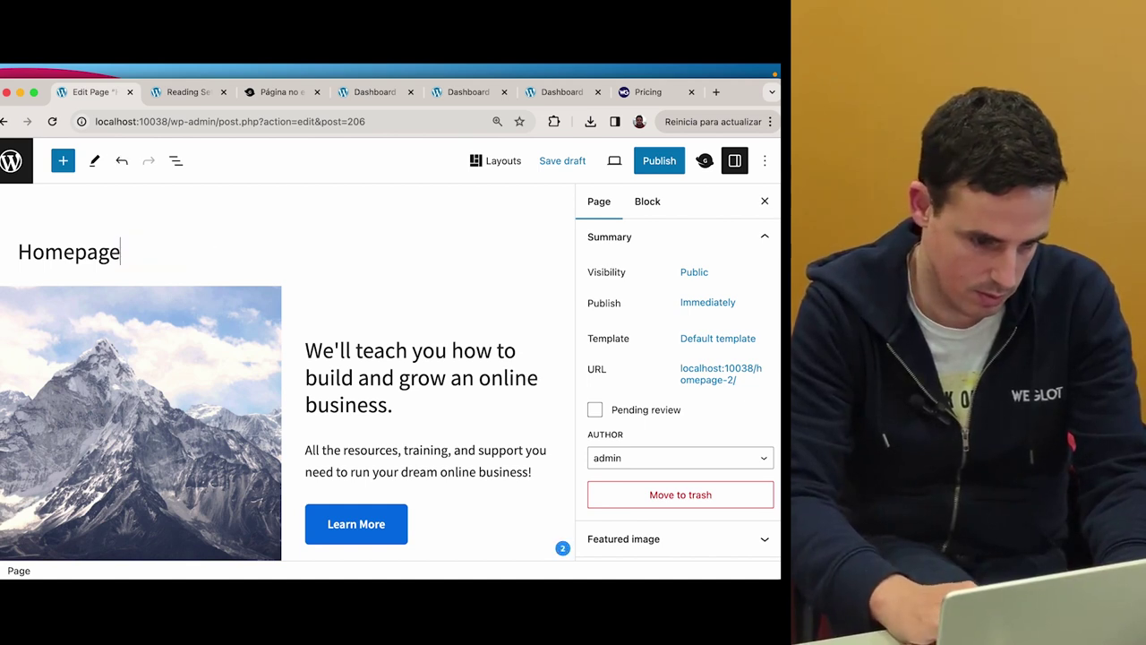
click(642, 168)
click(651, 158)
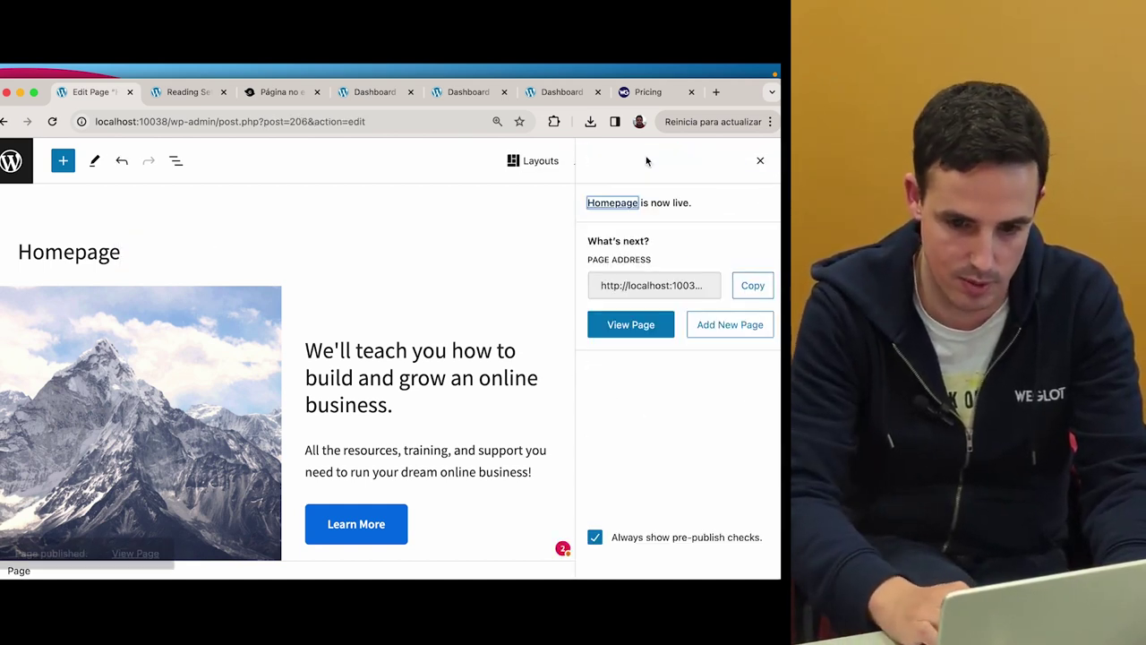
click(14, 161)
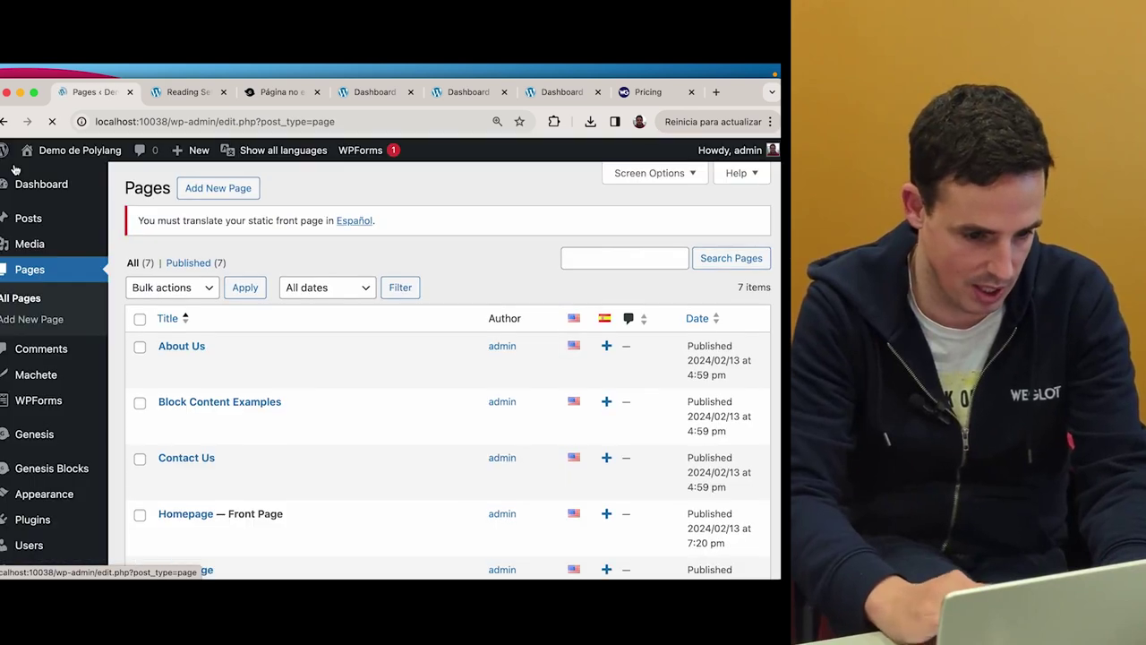
scroll(119, 348, down, 5)
Link Página principal as Homepage — Front Page's Spanish translation and update it.
mouse_move(257, 279)
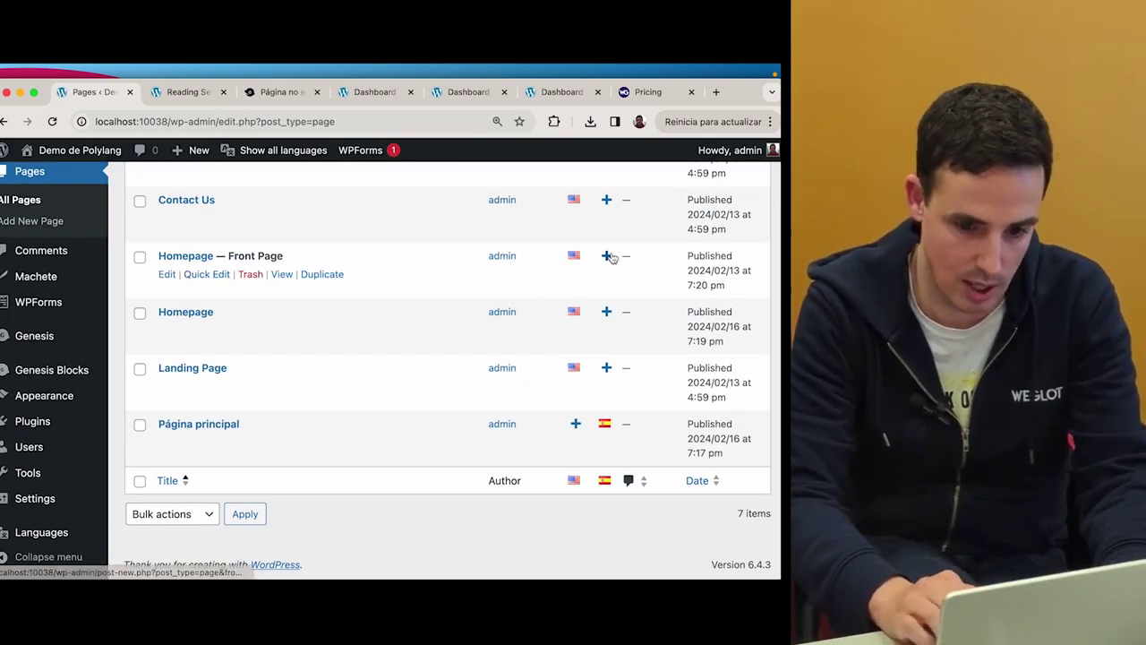
click(188, 259)
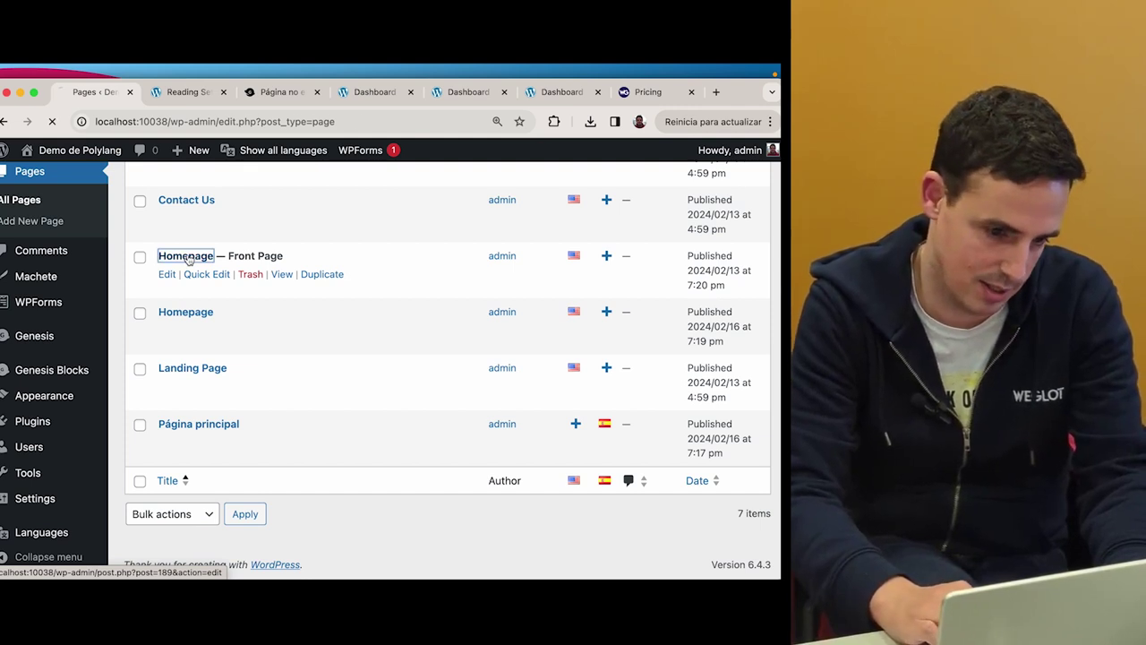
scroll(716, 454, down, 3)
click(656, 526)
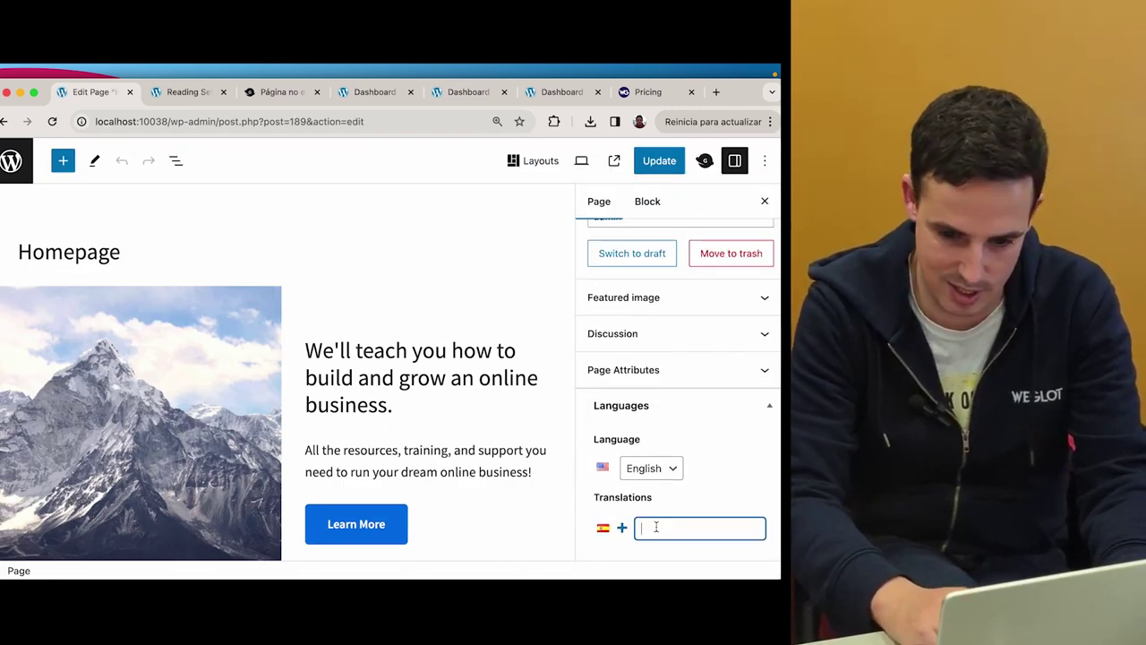
text(pagi)
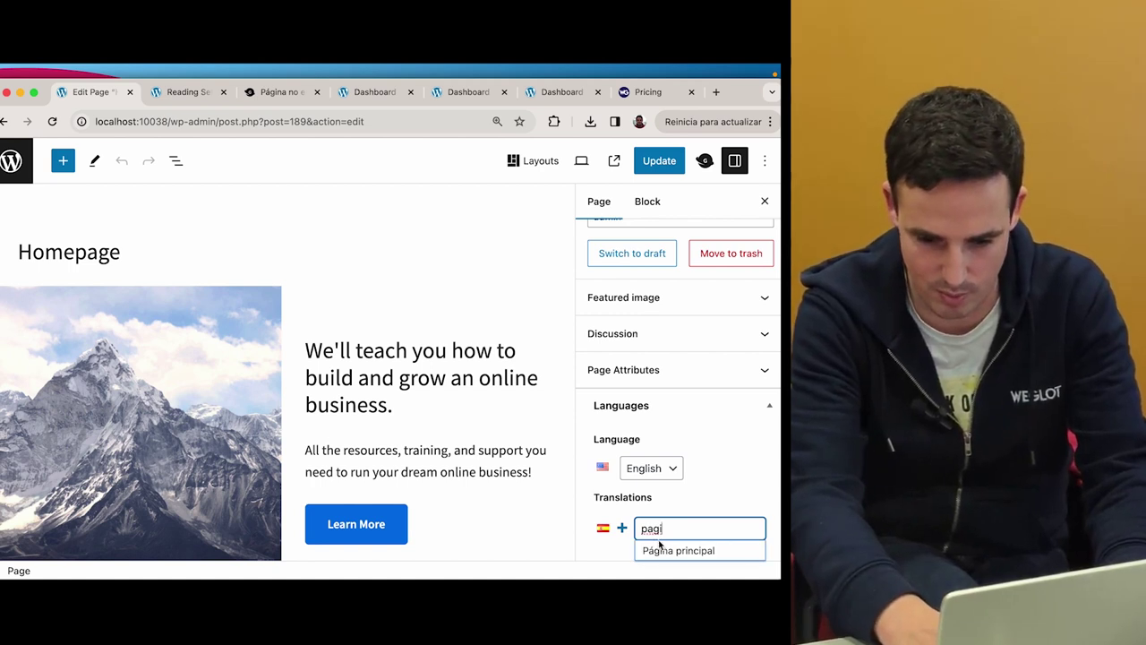
click(660, 546)
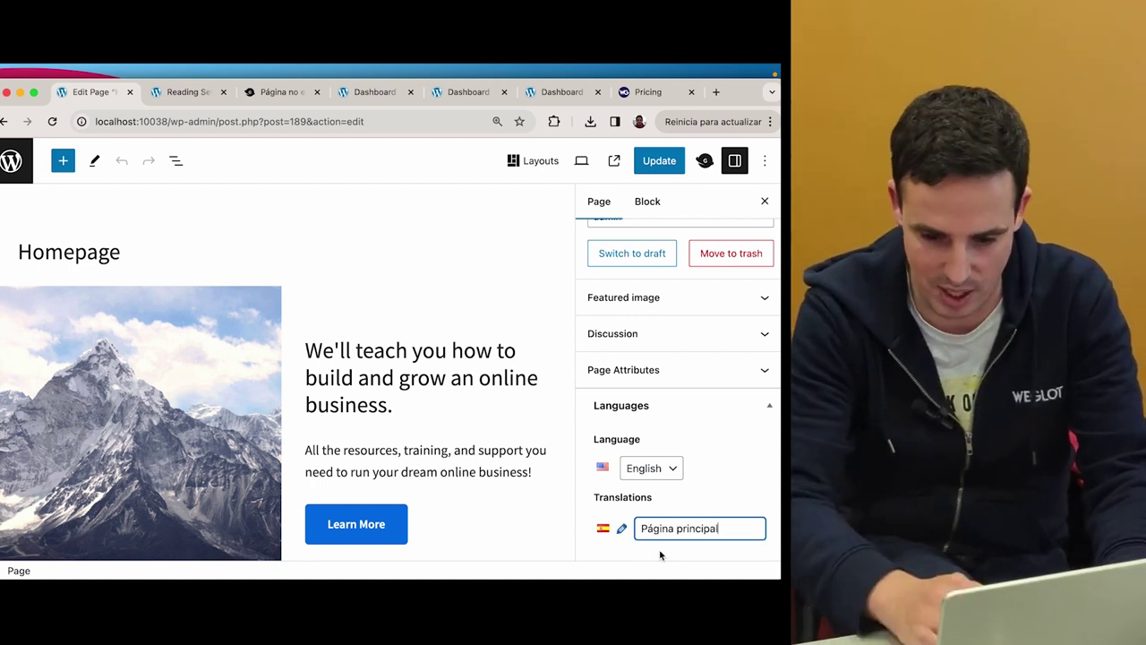
click(660, 160)
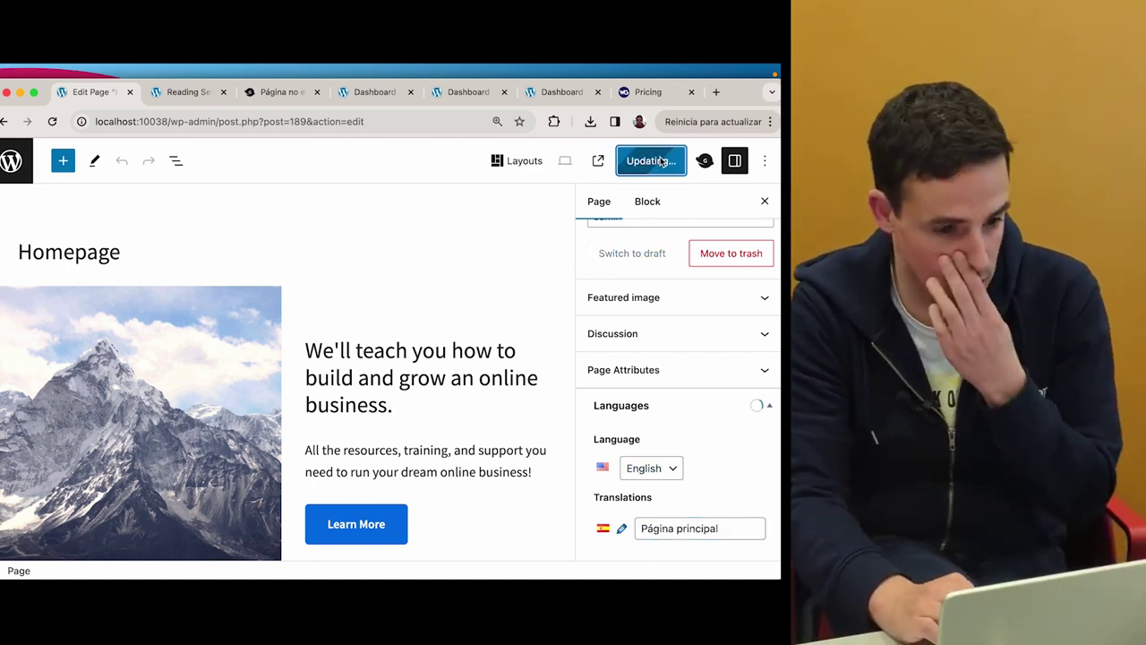
click(184, 92)
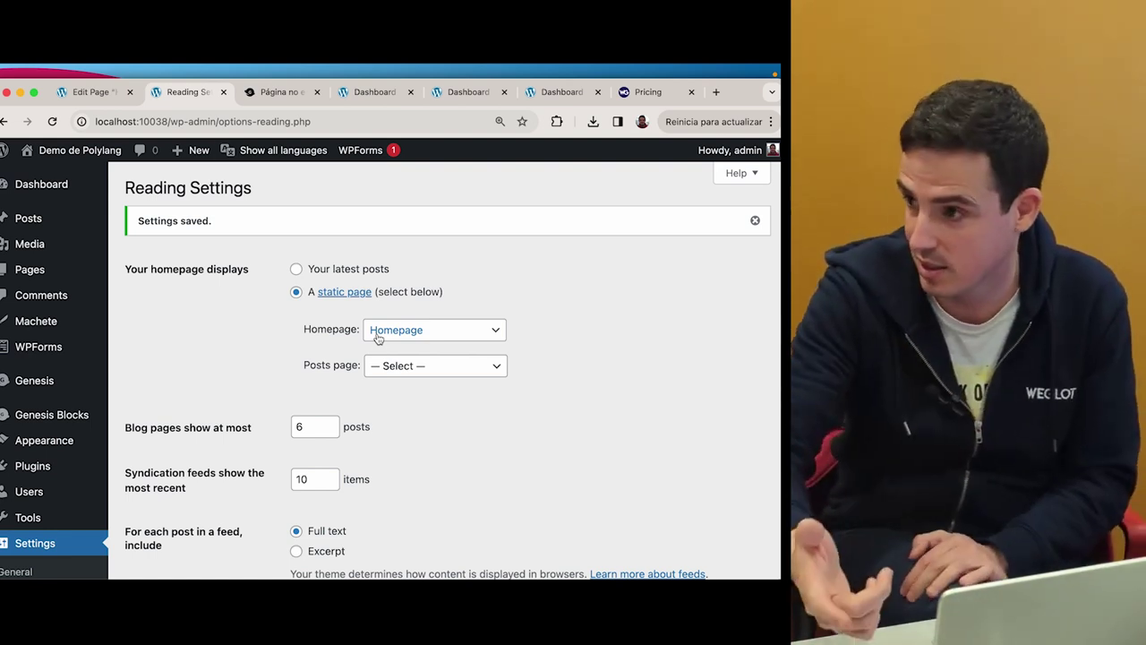
Load /es/pagina-principal/ on the live site, then return to the admin pages list.
click(94, 92)
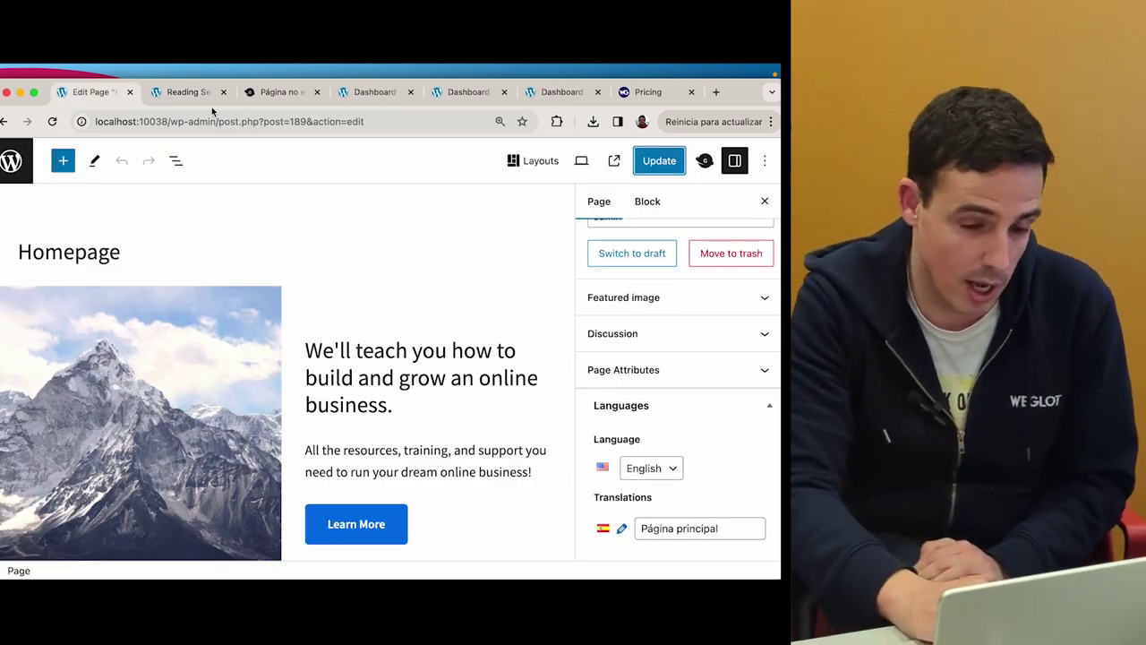
click(261, 94)
key(Right)
text(pagina-principal/)
key(Return)
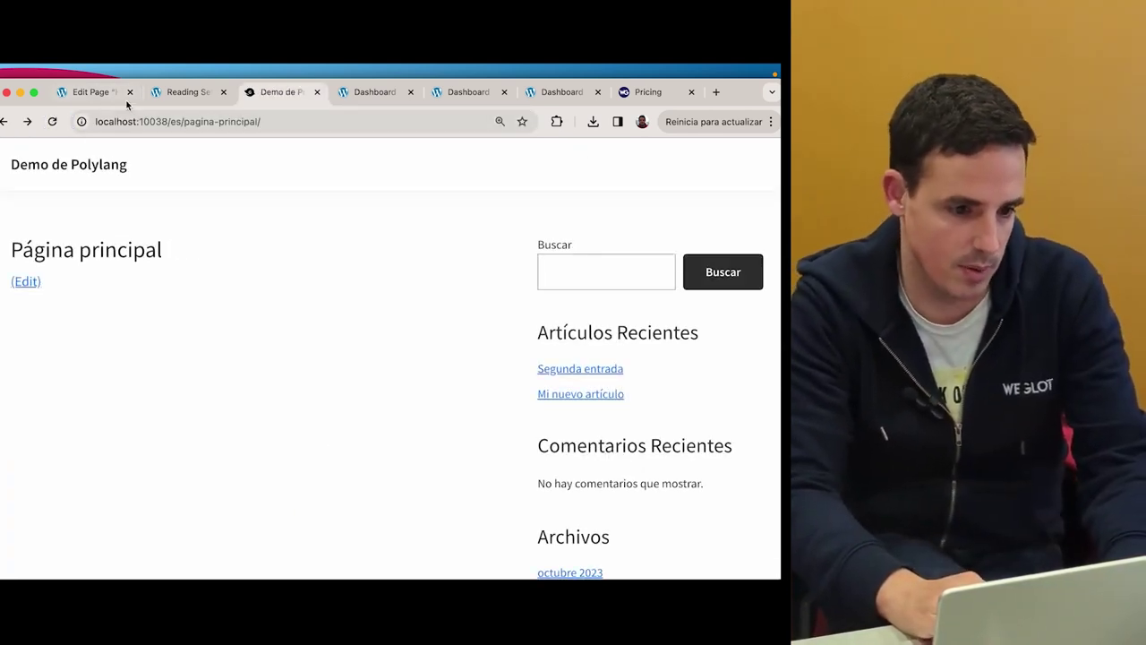
click(89, 93)
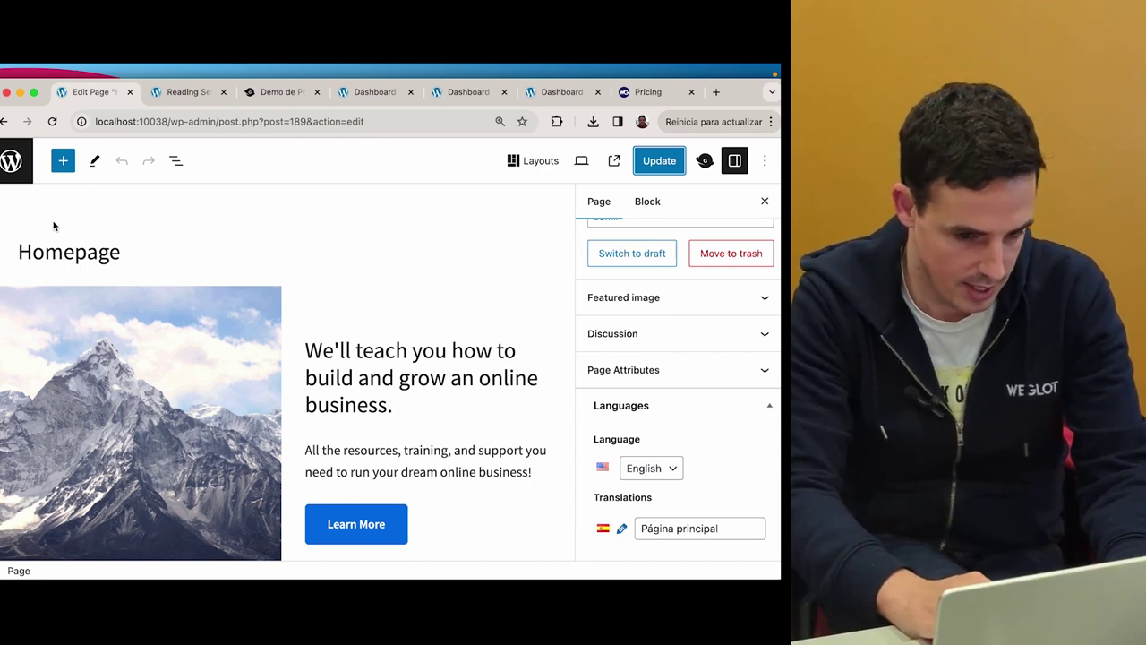
click(11, 160)
Open Quick Edit for Homepage — Front Page and cancel without changes, then go to Reading Settings.
scroll(249, 439, down, 5)
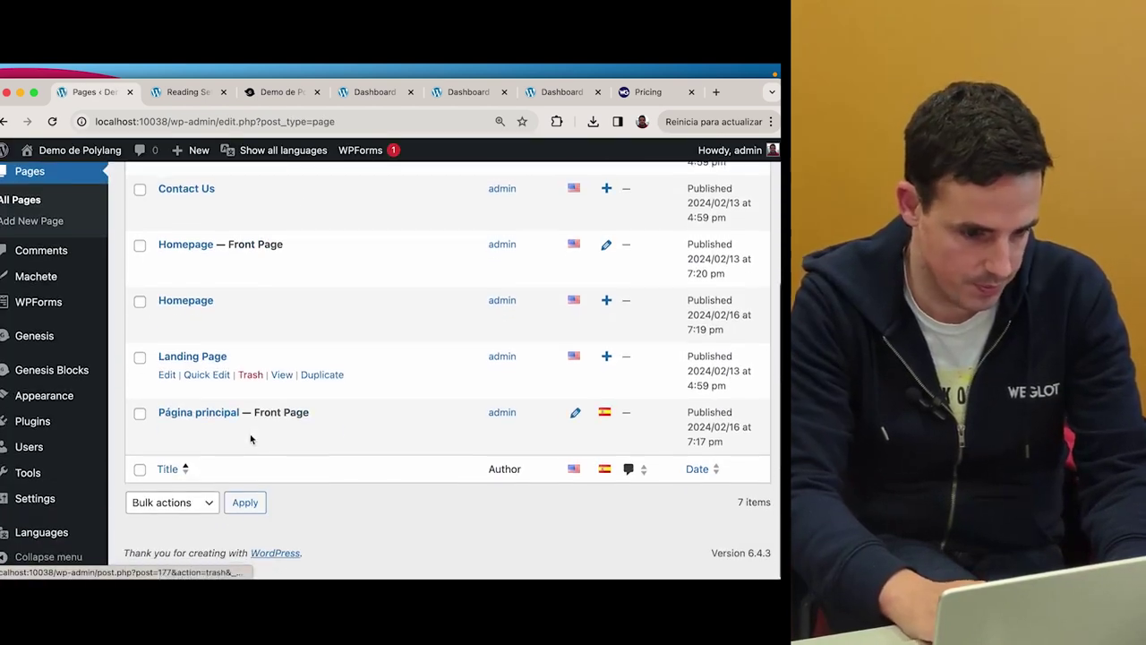
scroll(250, 438, up, 1)
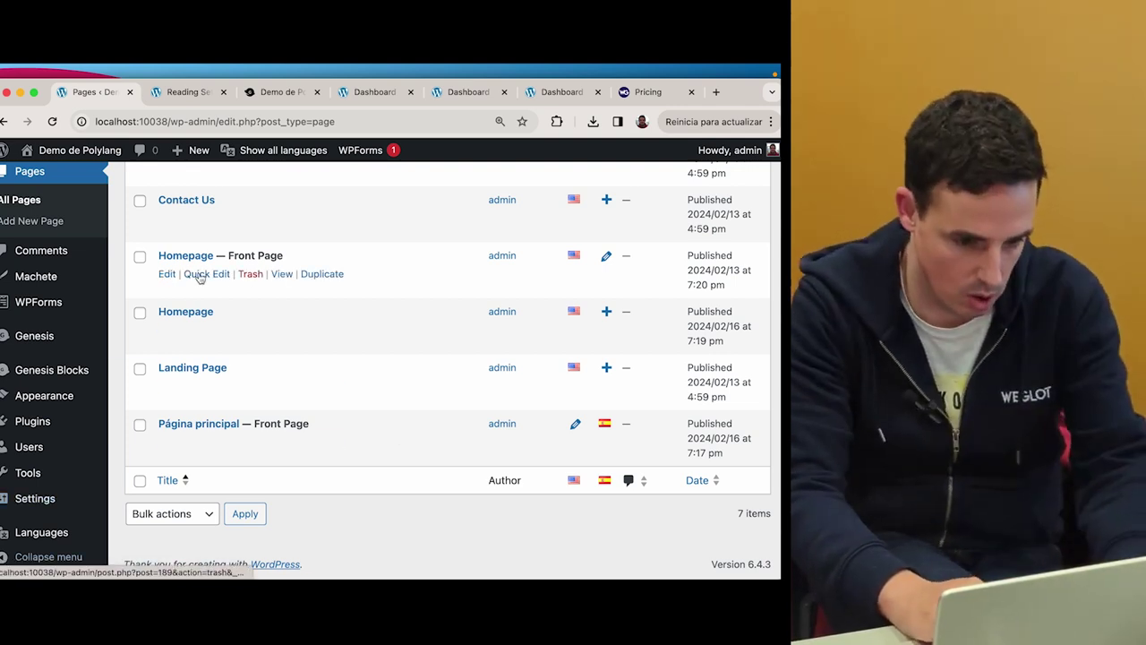
click(203, 274)
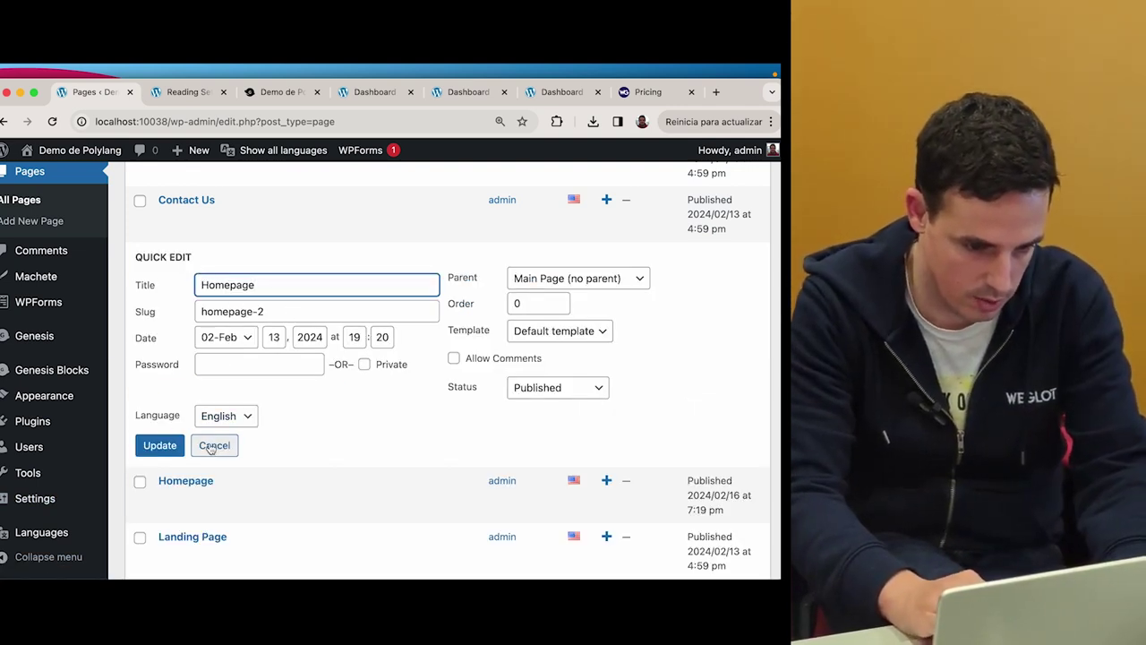
click(212, 443)
scroll(218, 358, up, 2)
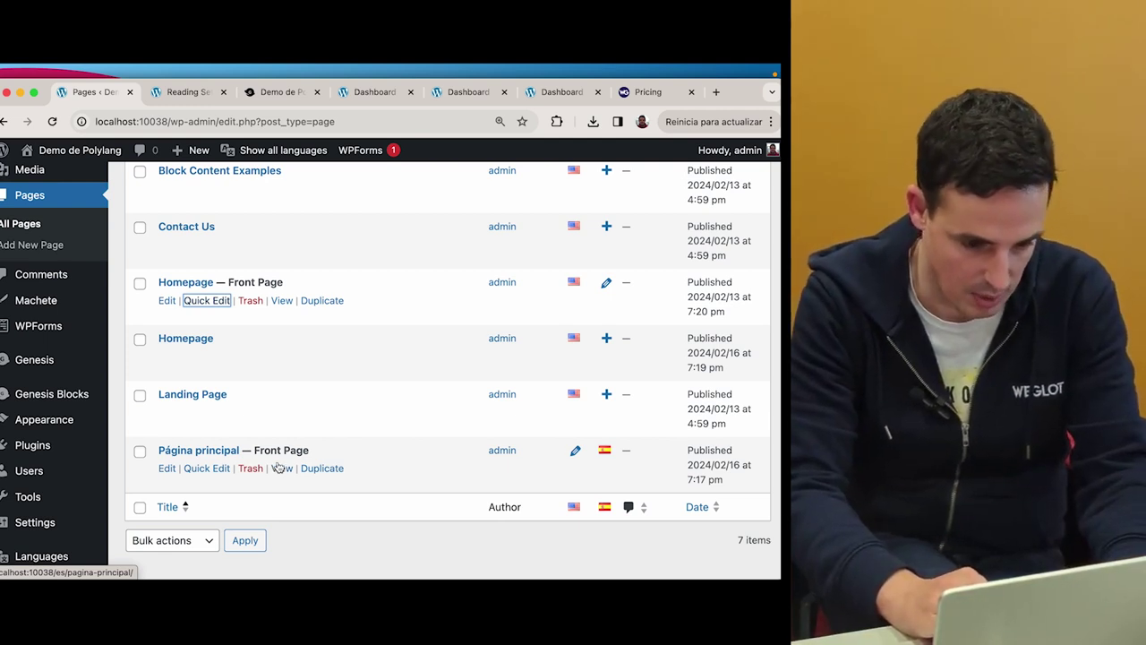
mouse_move(34, 515)
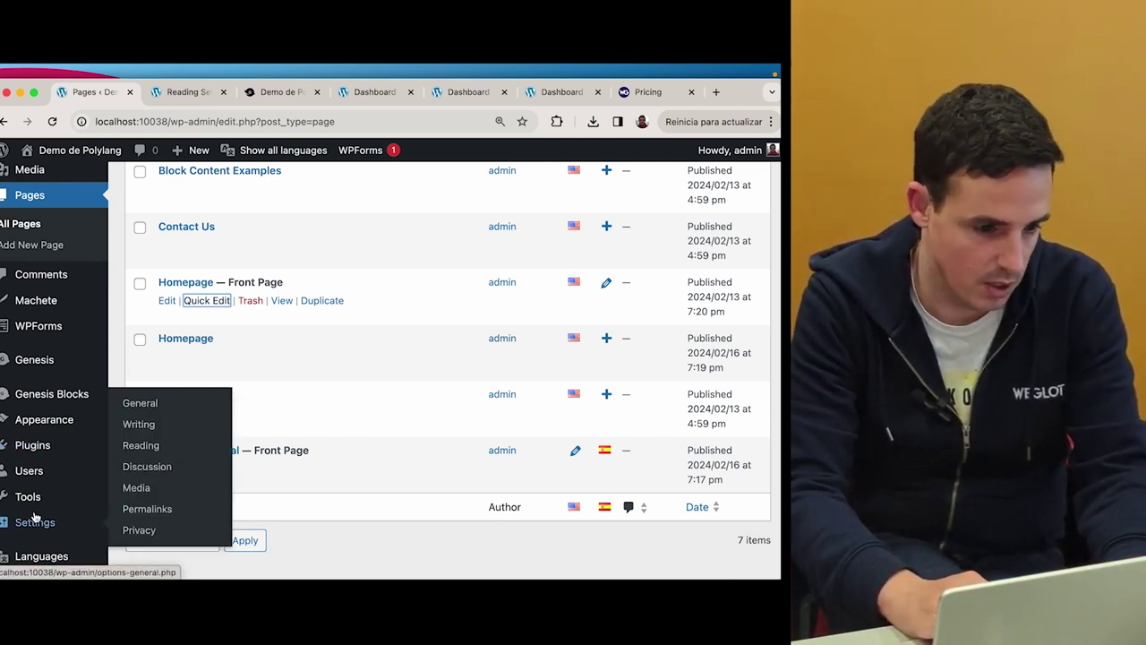
scroll(36, 519, down, 1)
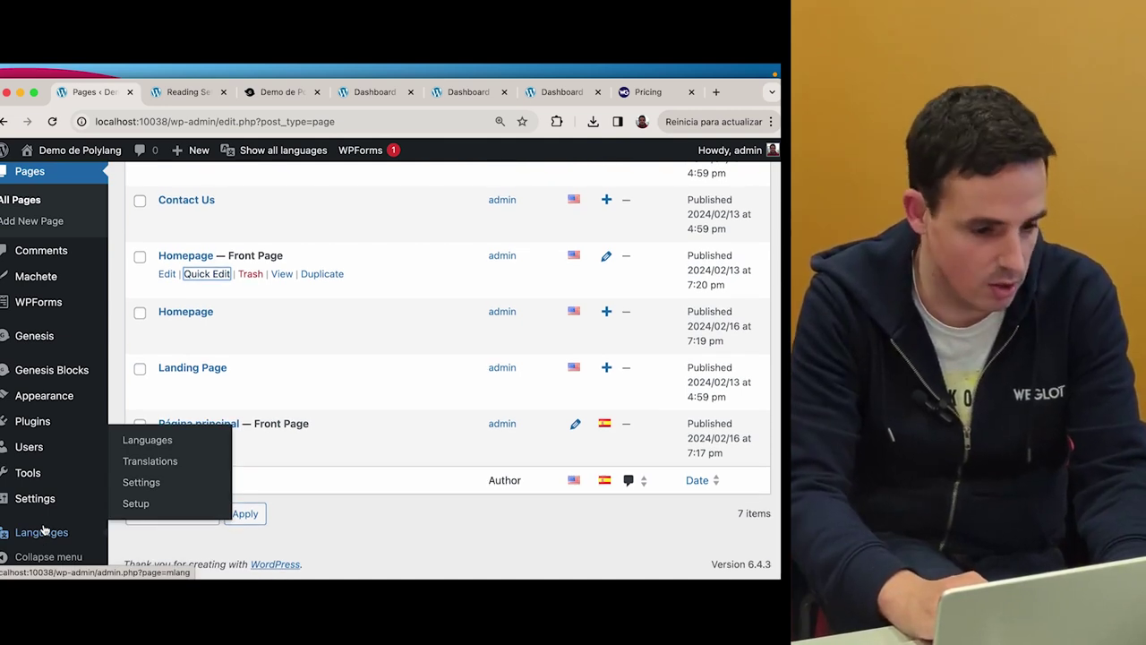
mouse_move(39, 303)
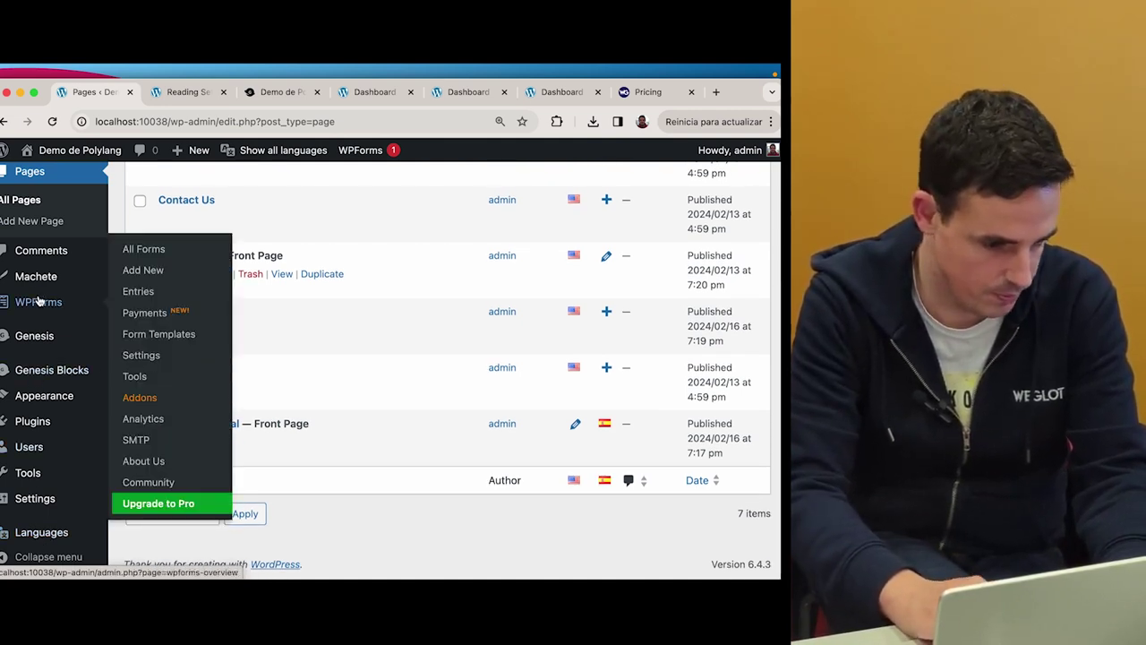
click(183, 93)
Load the Spanish site root by stripping the page path from the live /es/ URL.
click(264, 93)
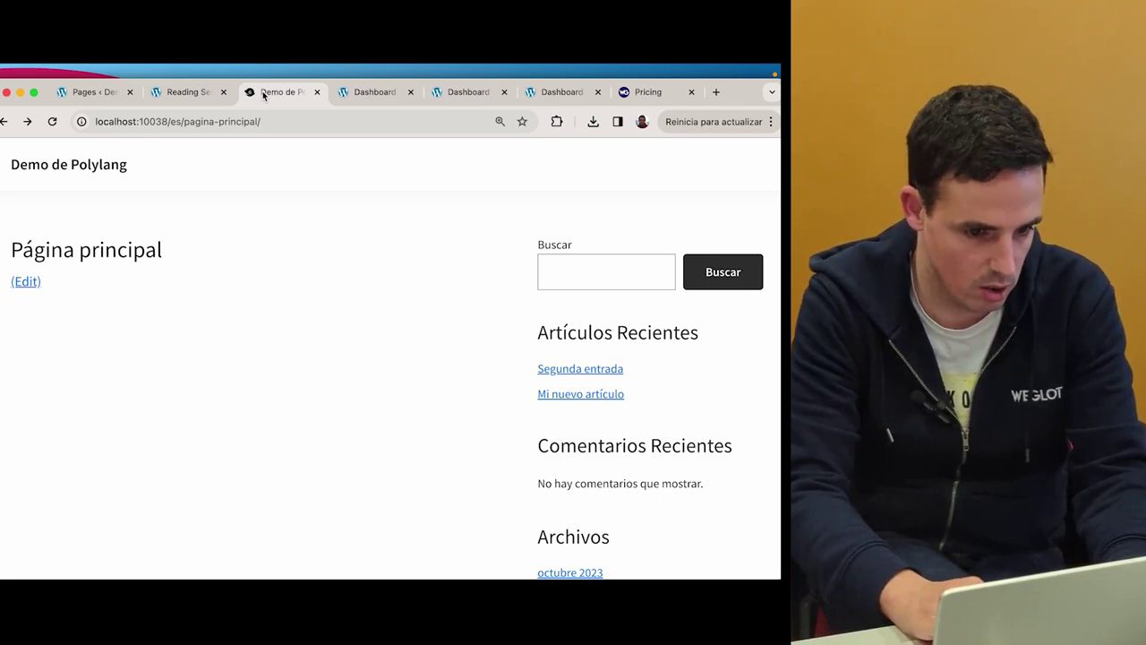
drag(183, 121, 277, 133)
key(BackSpace)
key(Return)
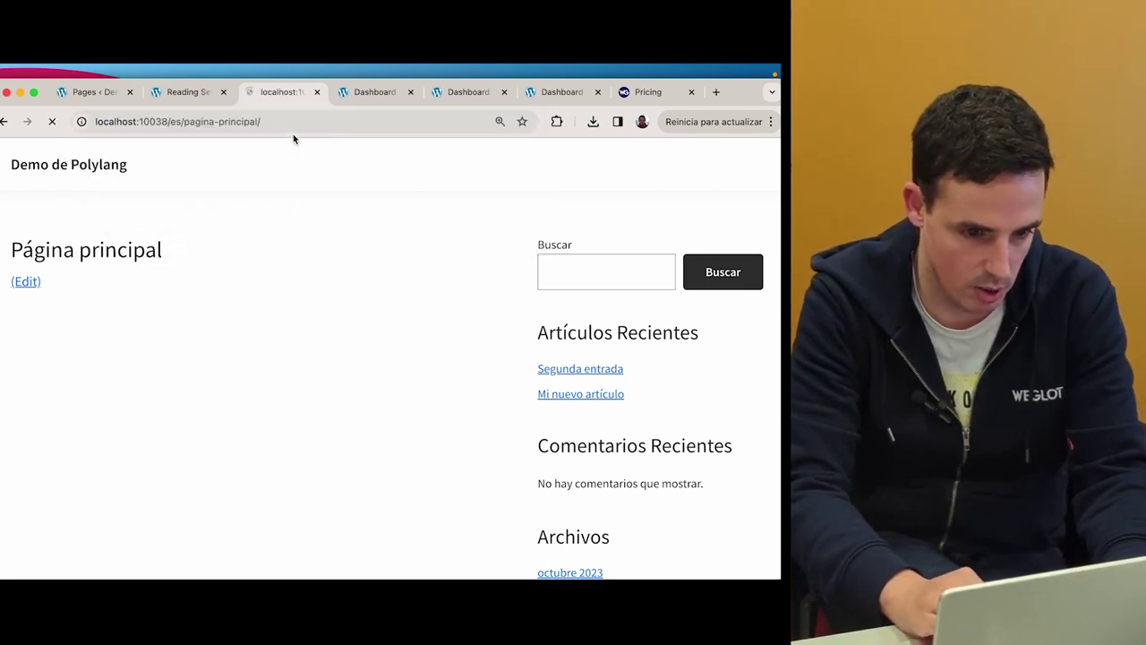
drag(184, 121, 335, 119)
key(BackSpace)
key(Return)
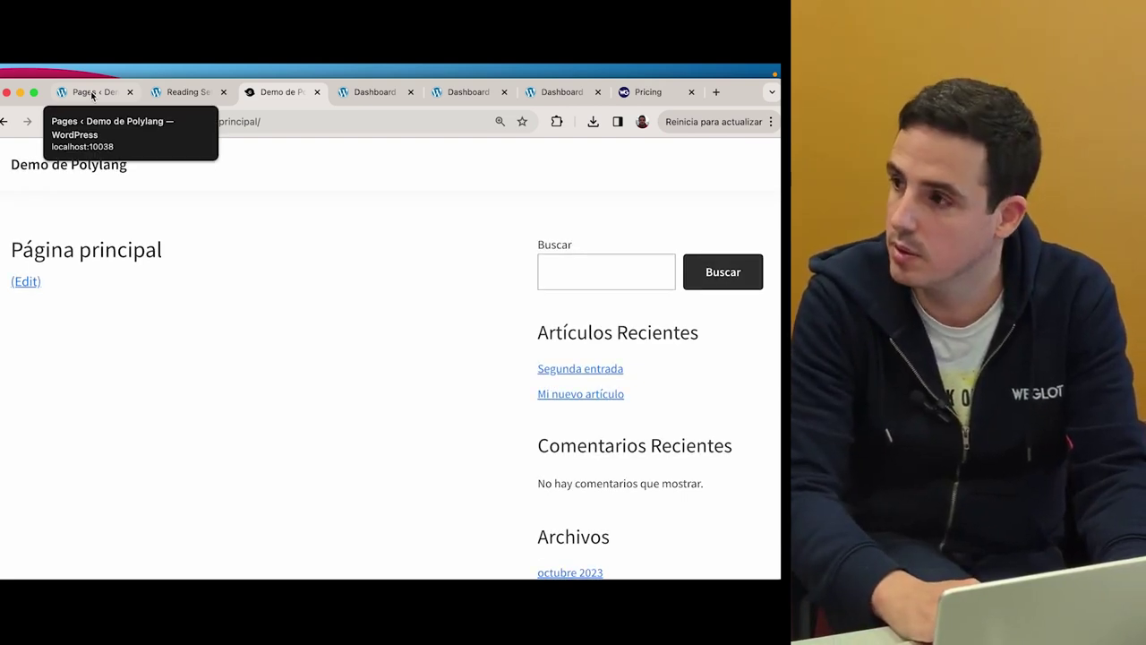
click(92, 92)
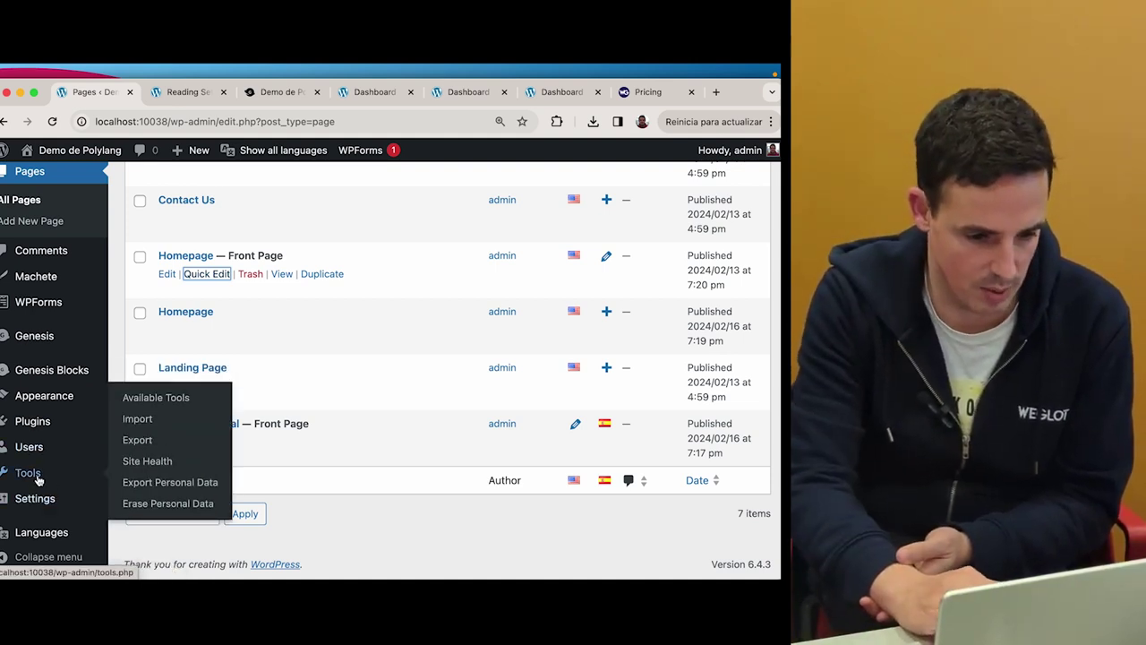
Check Permalink Settings (Post name structure) and reload the Spanish site root again.
click(143, 482)
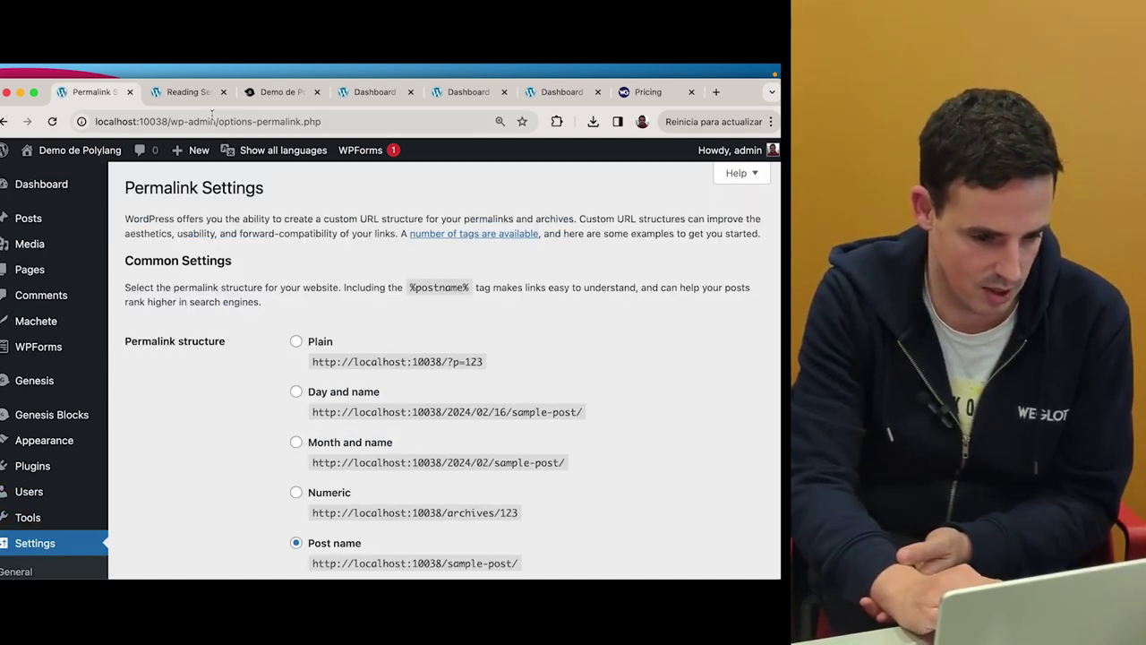
click(183, 92)
click(283, 96)
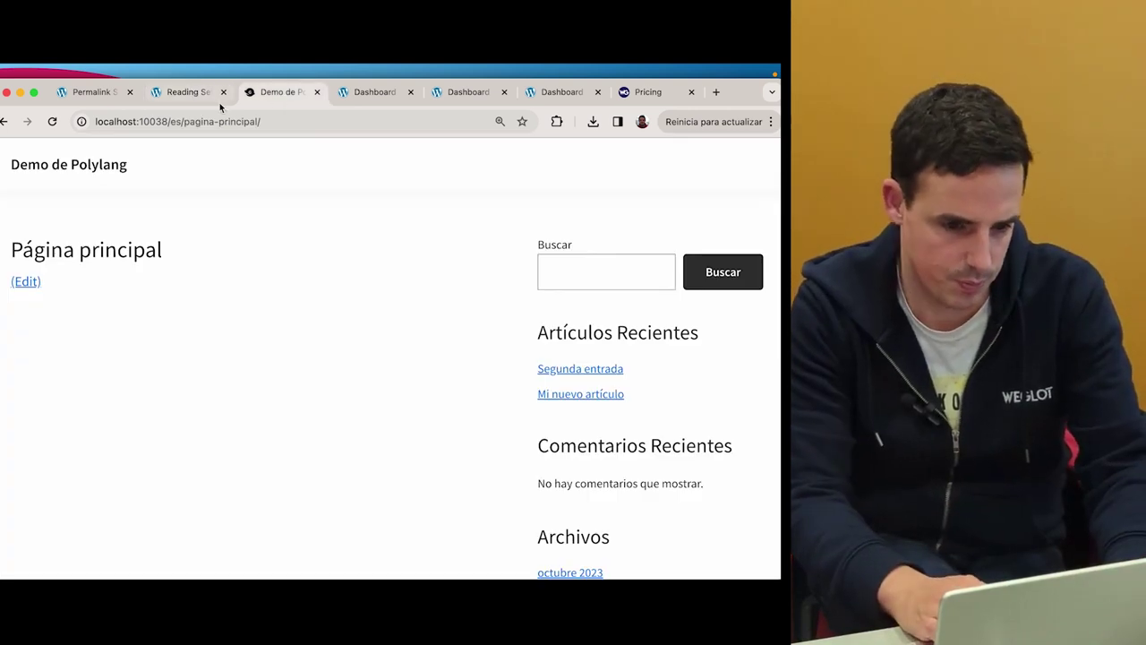
drag(197, 121, 312, 125)
key(BackSpace)
key(Return)
click(82, 93)
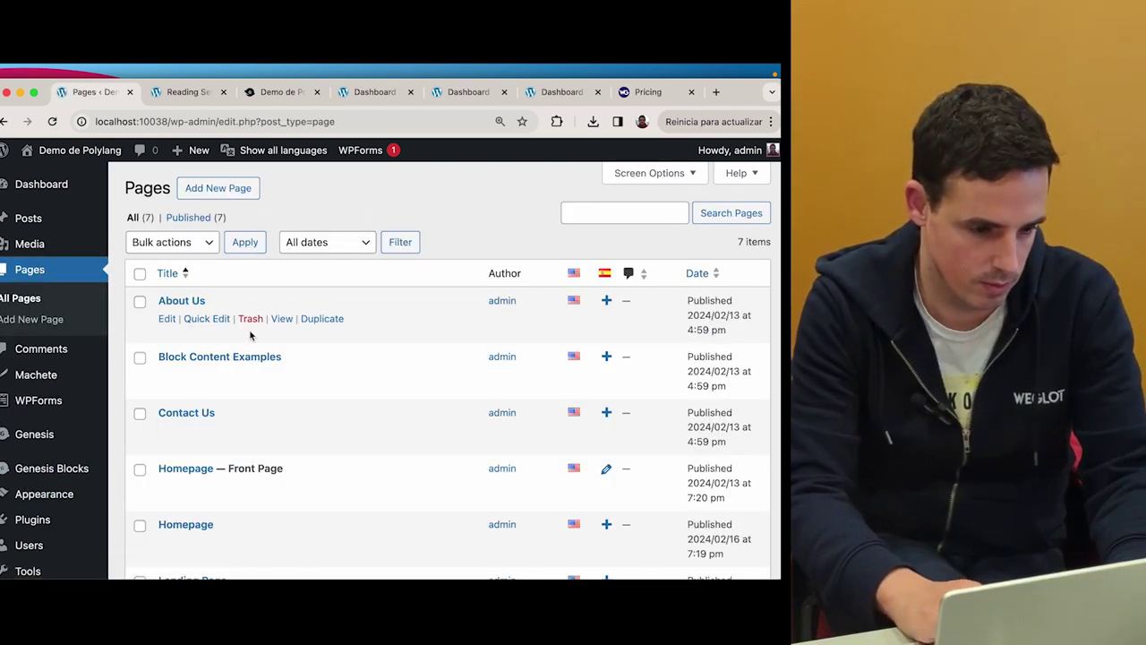
scroll(407, 481, down, 5)
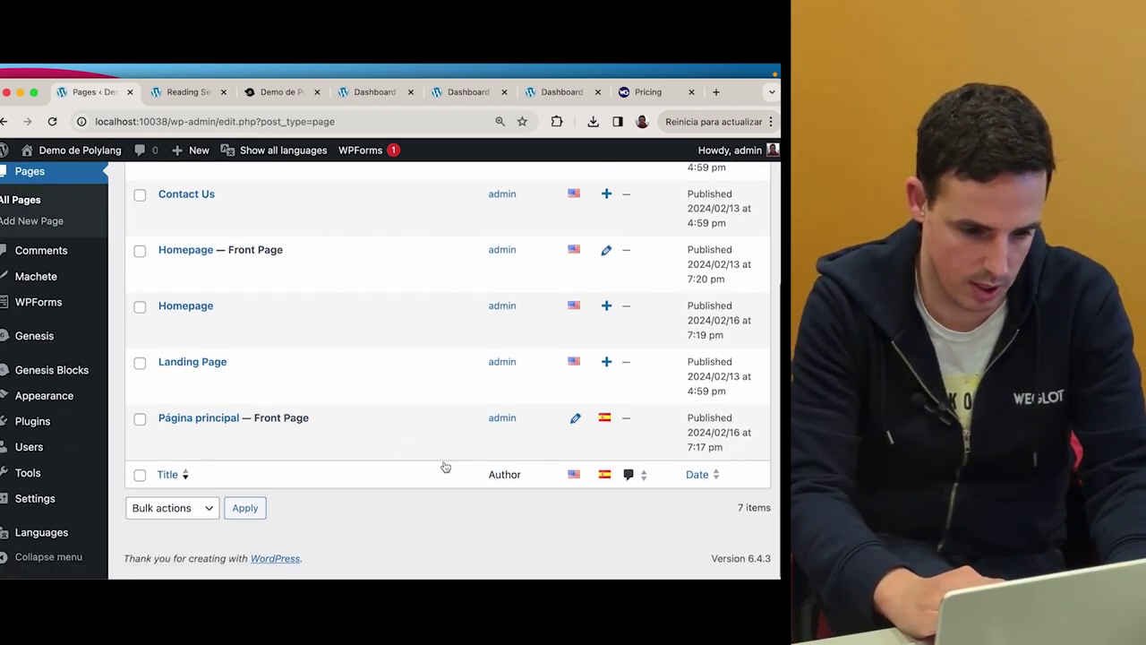
Link Block Content Examples as Página principal's English translation and save the page.
click(607, 256)
scroll(658, 484, down, 5)
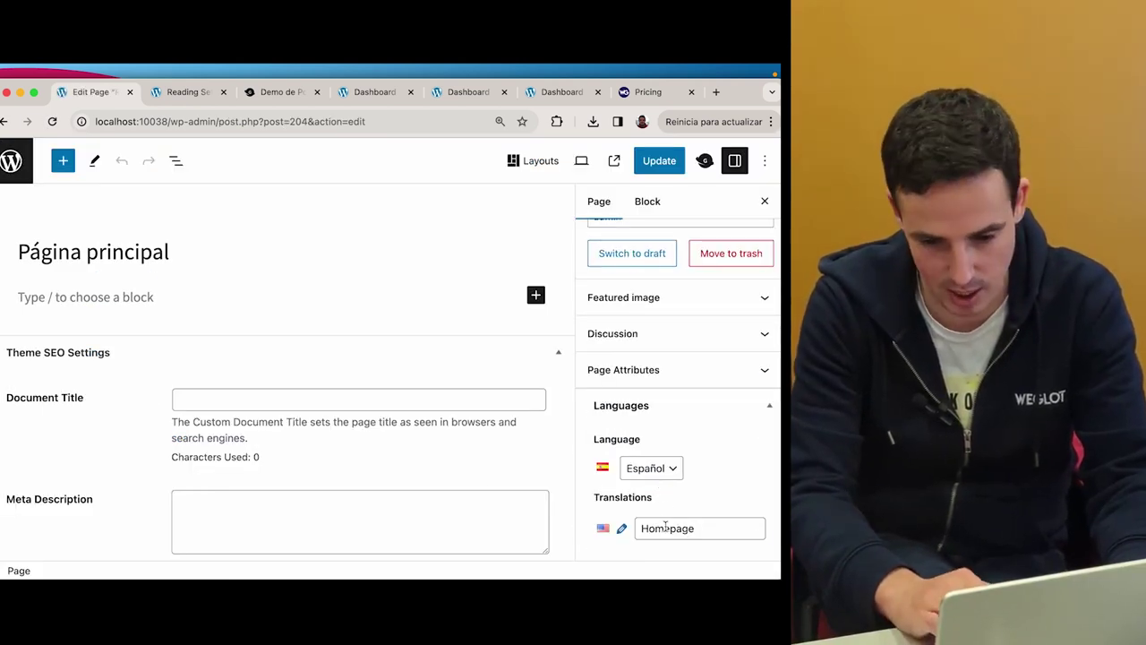
click(701, 529)
key(super+a)
key(BackSpace)
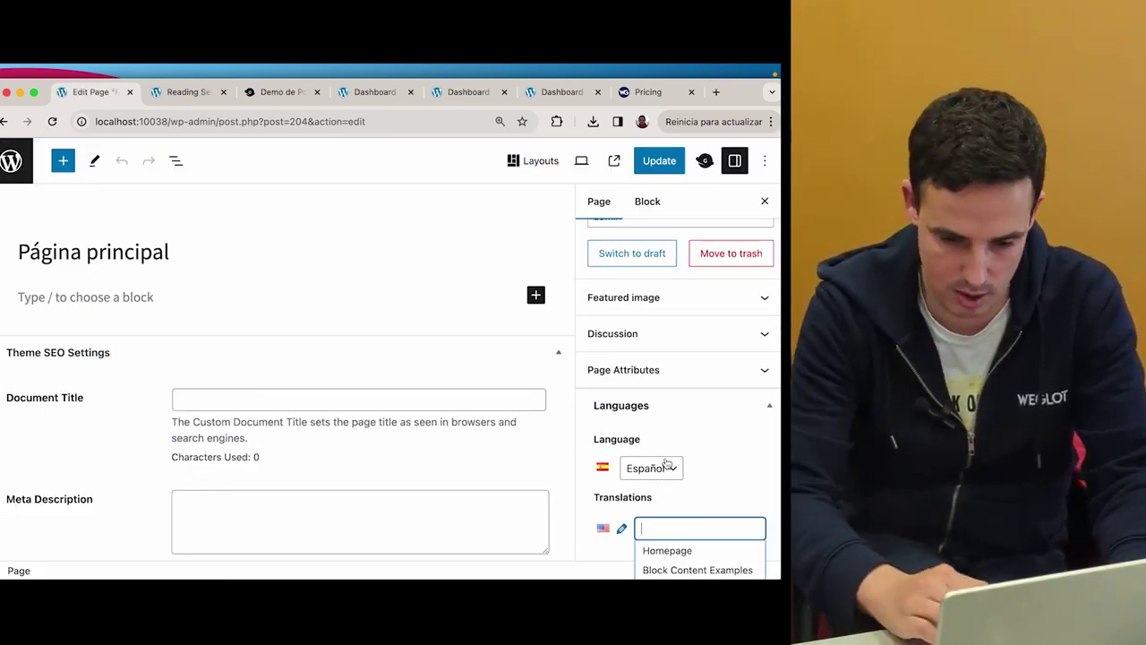
click(660, 570)
key(super+s)
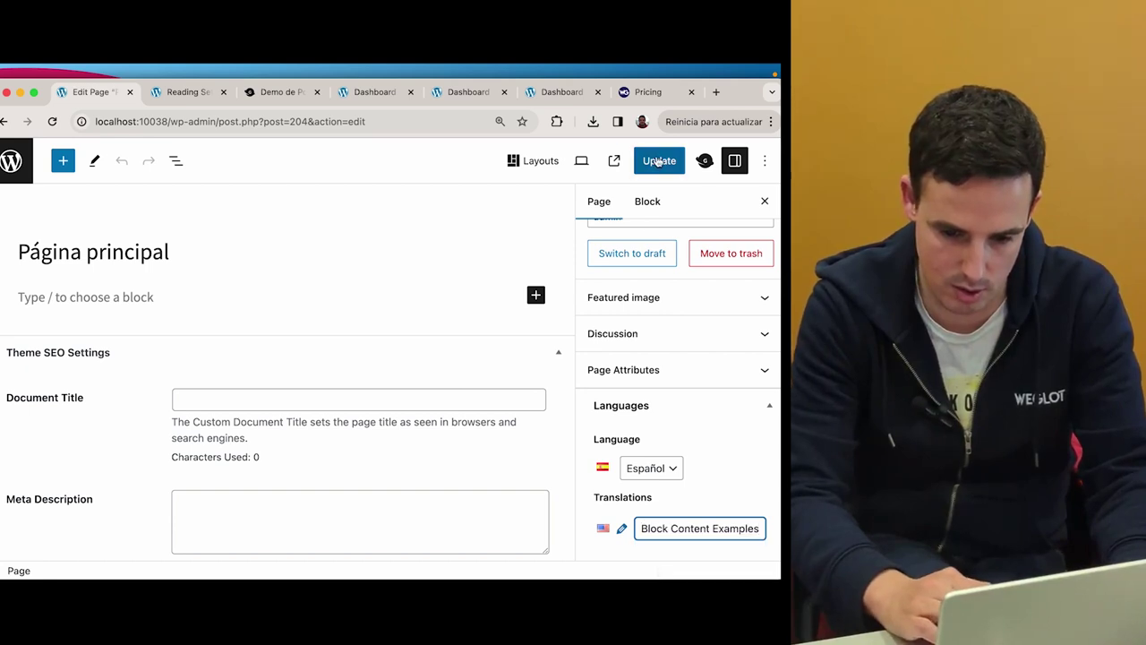
Trash the old Homepage front page and permanently delete it from the trash.
click(11, 161)
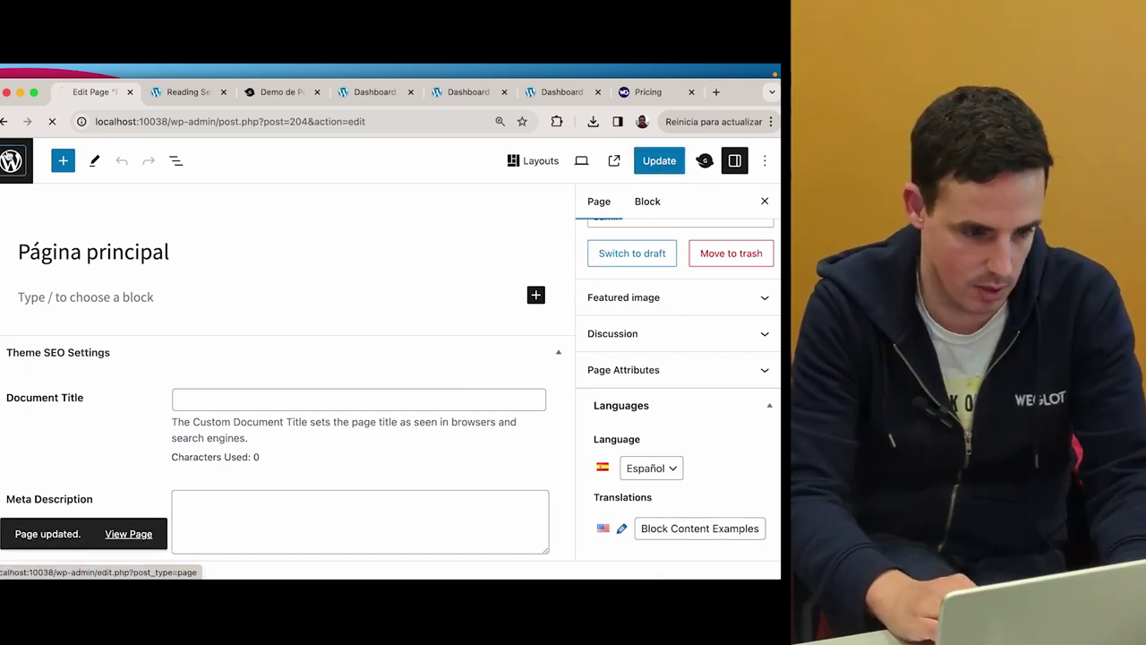
scroll(249, 352, down, 3)
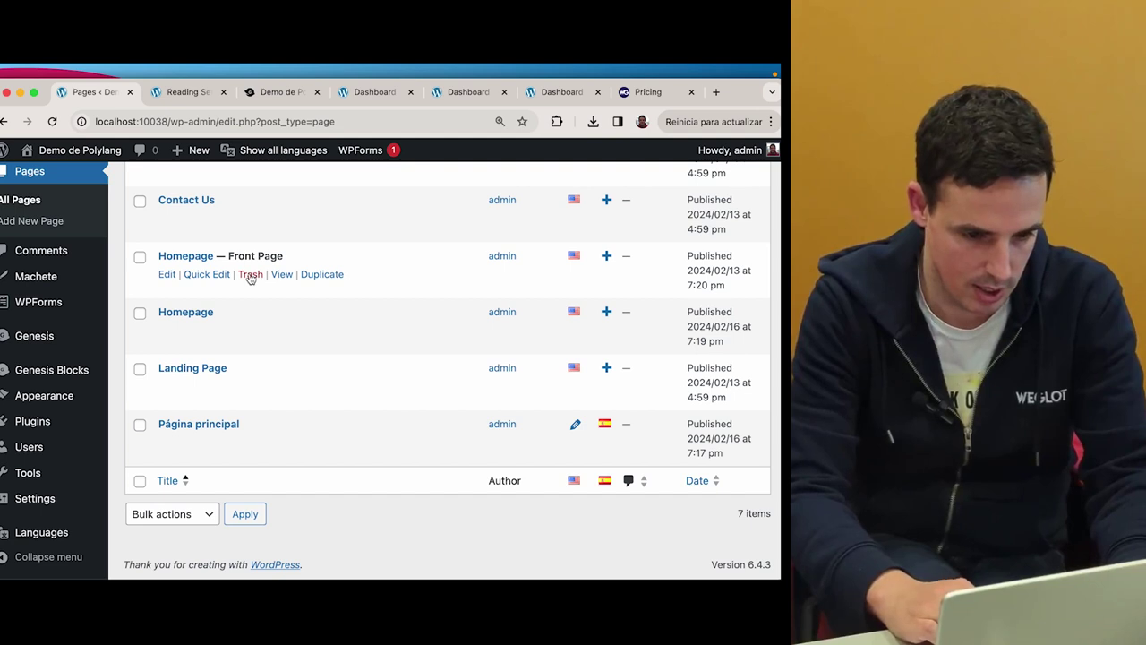
click(251, 273)
scroll(330, 304, down, 5)
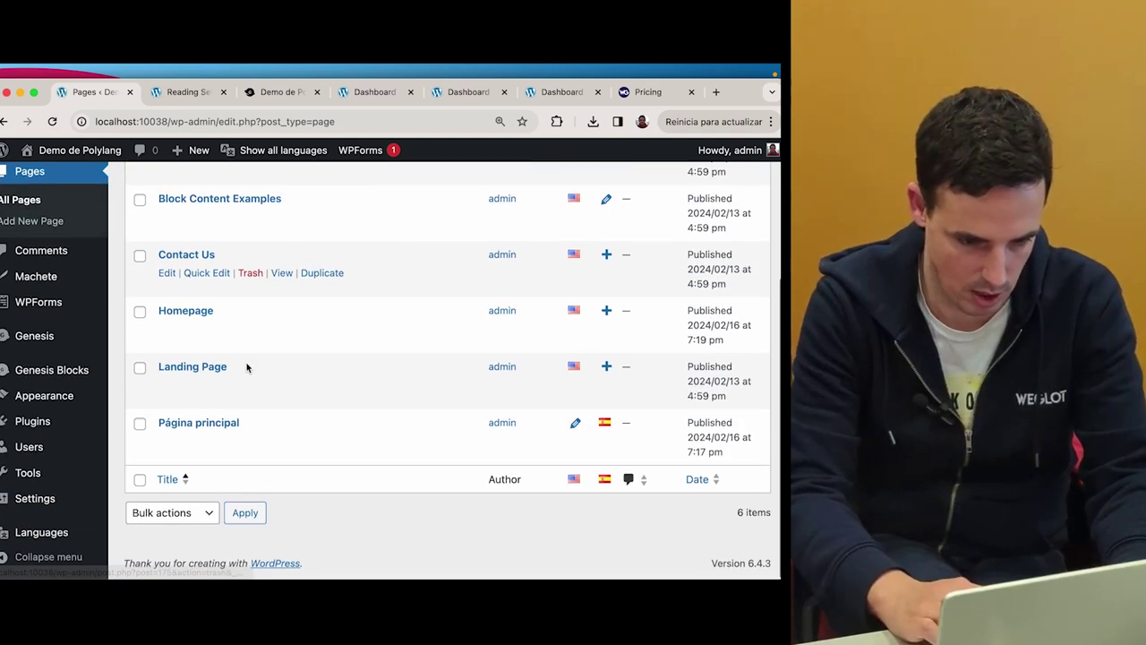
scroll(224, 268, up, 5)
click(266, 264)
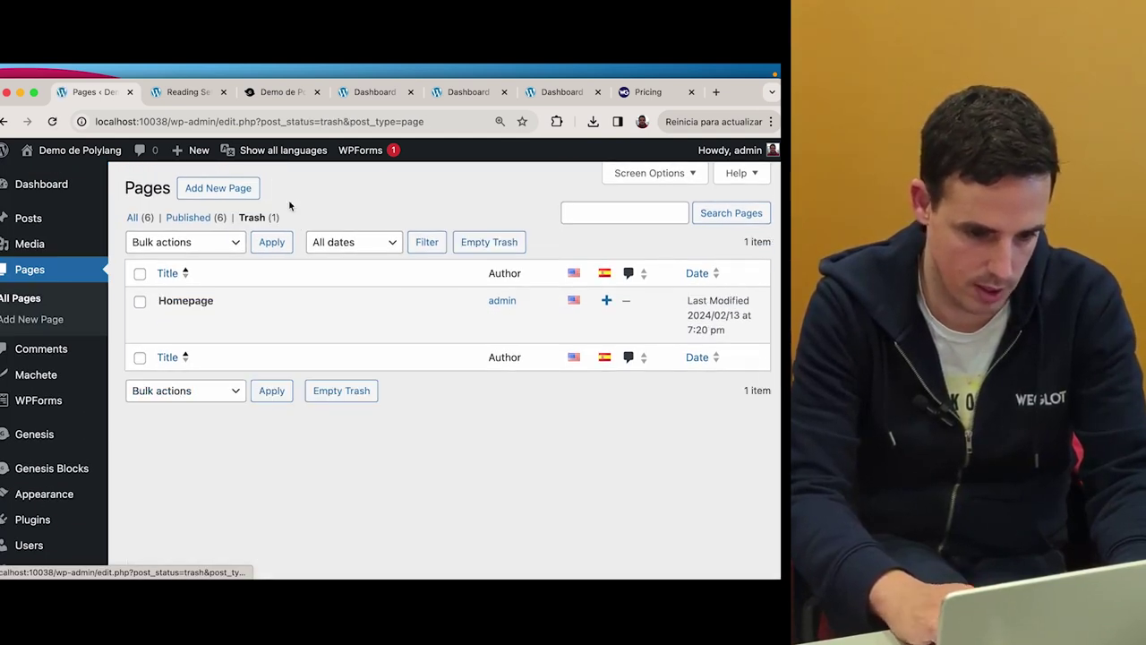
click(512, 247)
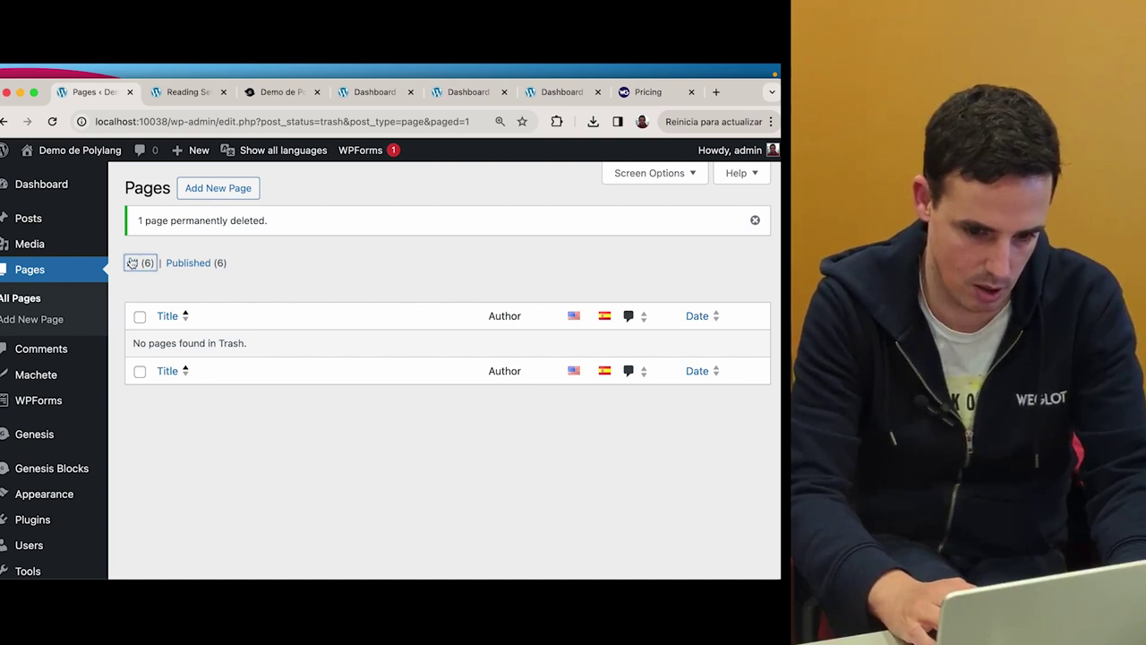
click(131, 263)
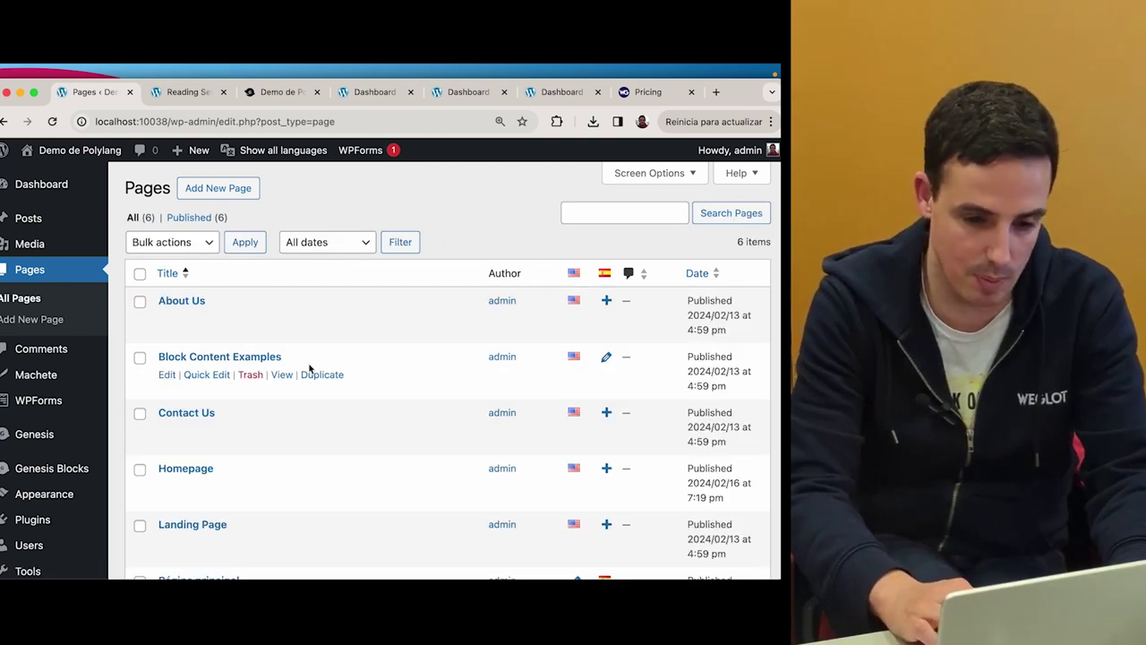
scroll(311, 369, down, 3)
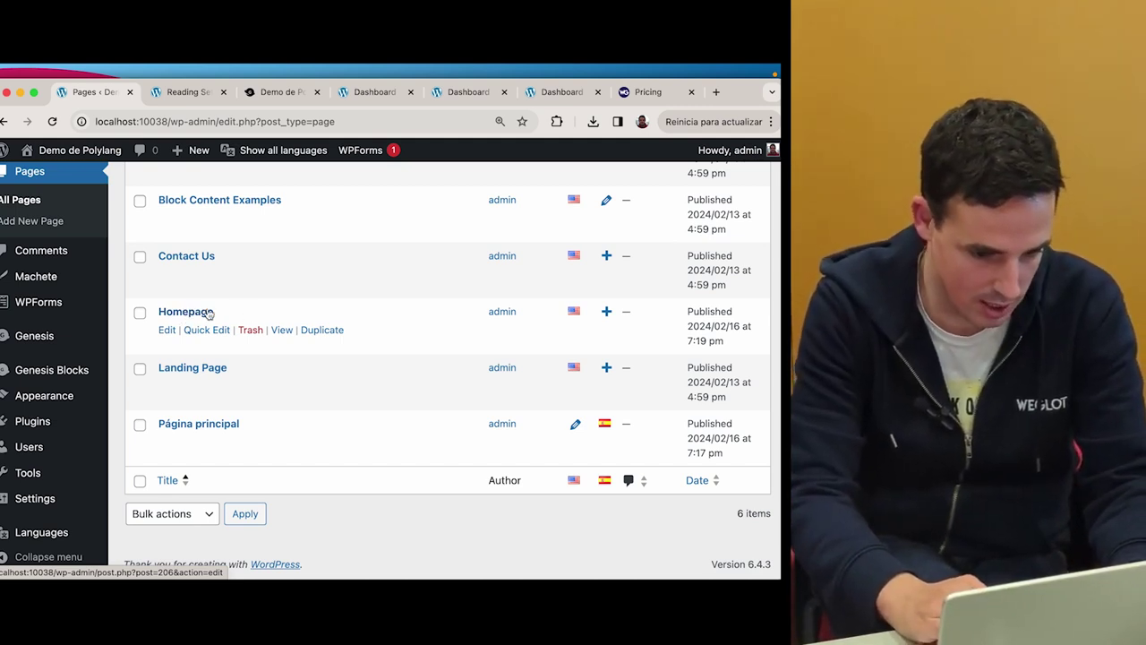
Copy all 10 content blocks of the Homepage page via its List View.
click(206, 312)
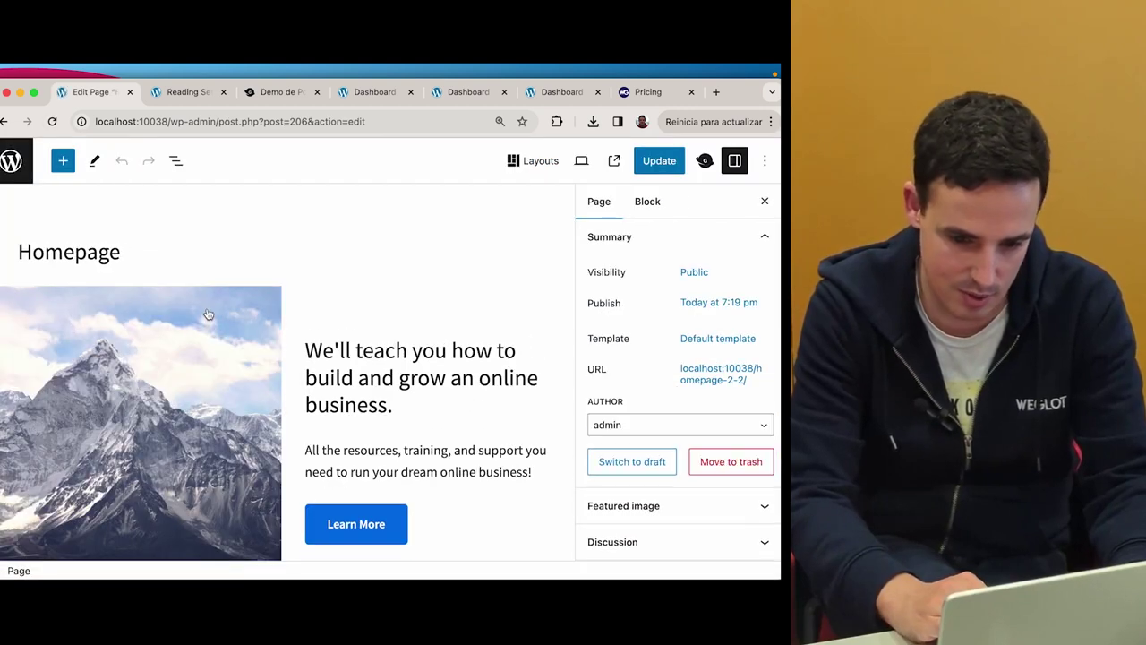
scroll(660, 376, down, 3)
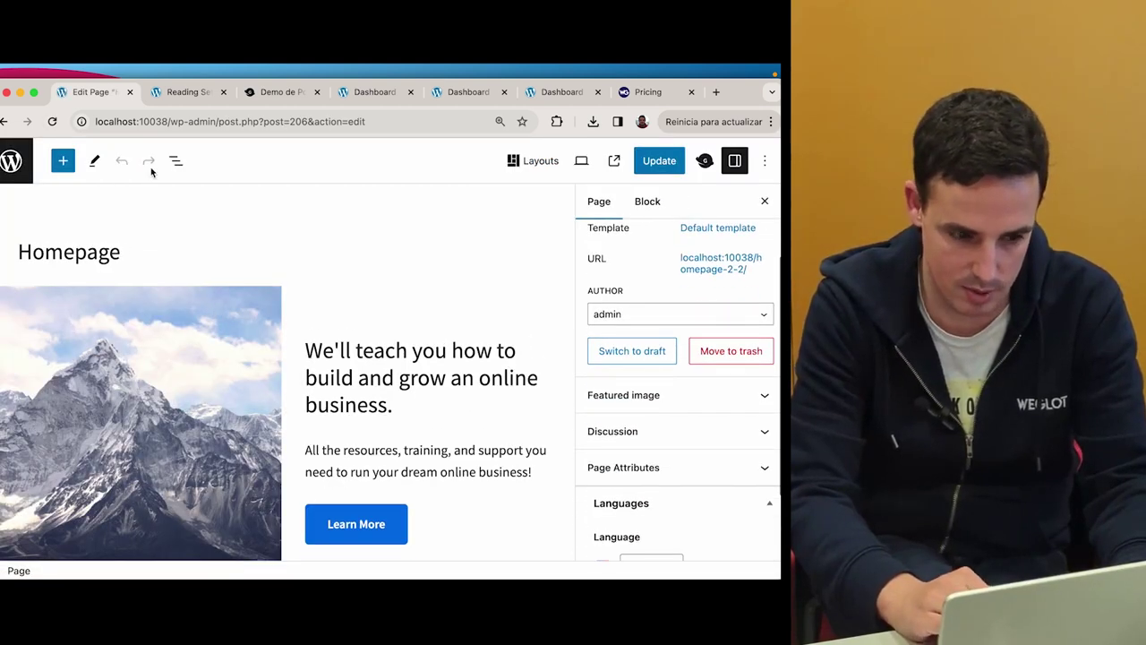
click(175, 161)
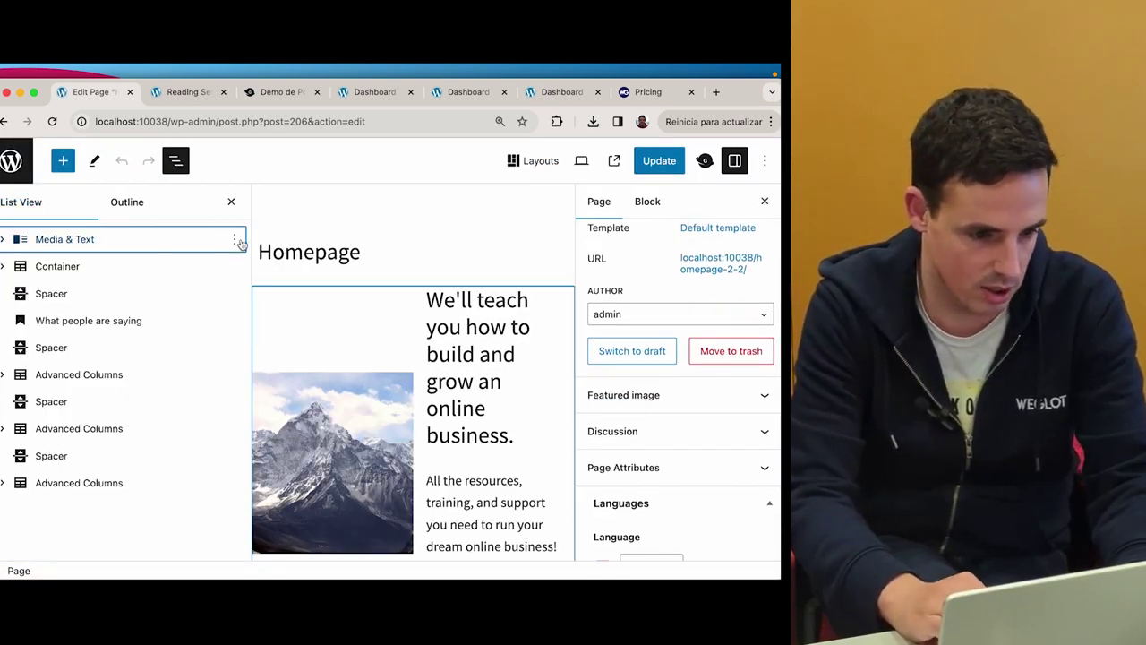
click(205, 240)
shift+click(173, 482)
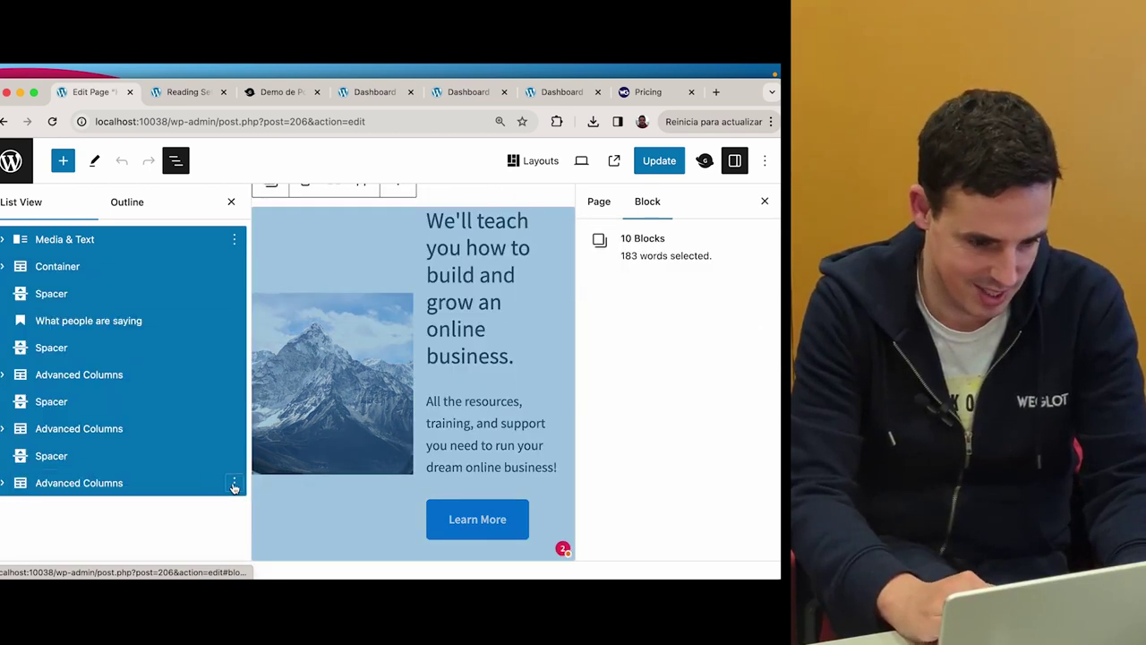
click(234, 482)
click(278, 231)
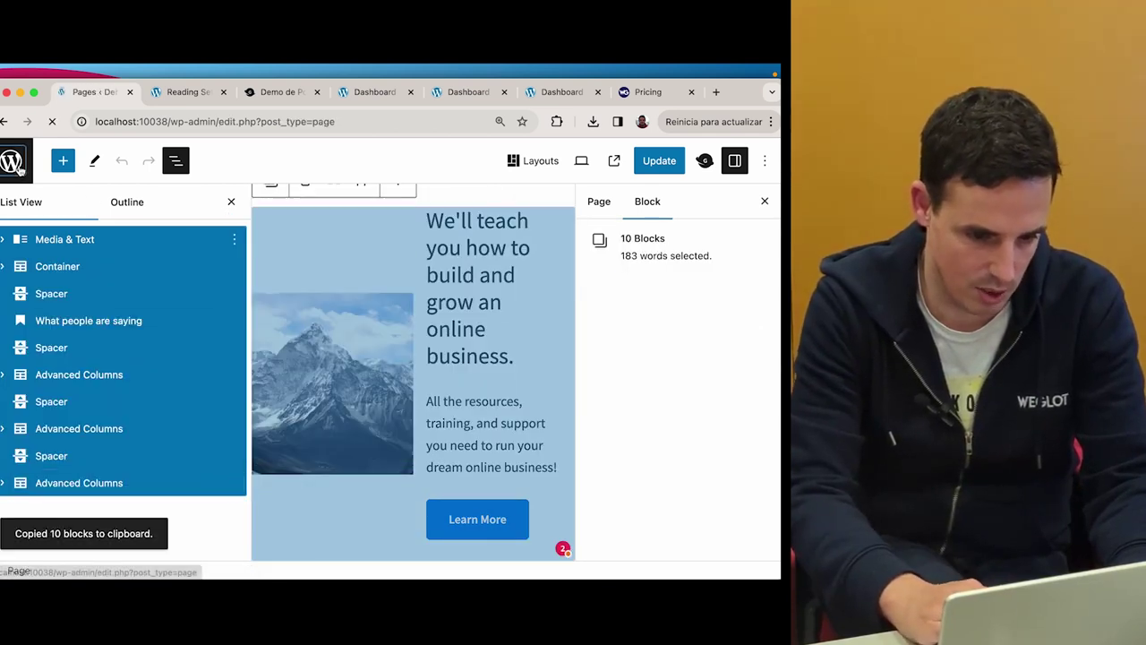
Trash Página principal and permanently delete it from the trash.
click(12, 161)
scroll(193, 515, down, 4)
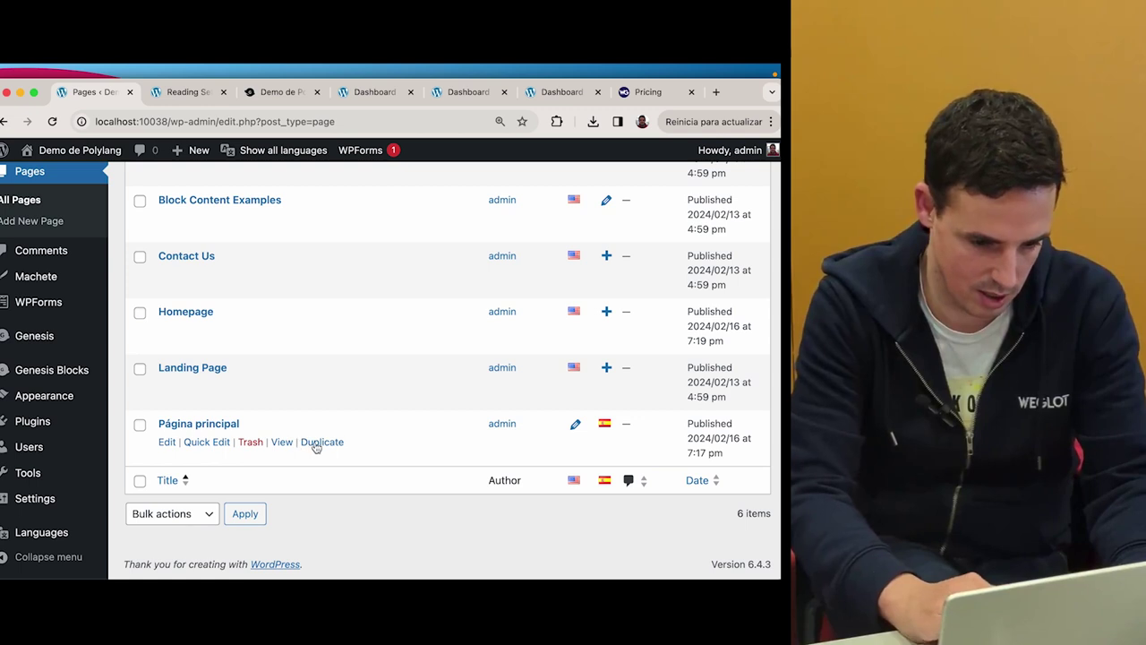
click(250, 443)
scroll(162, 389, down, 2)
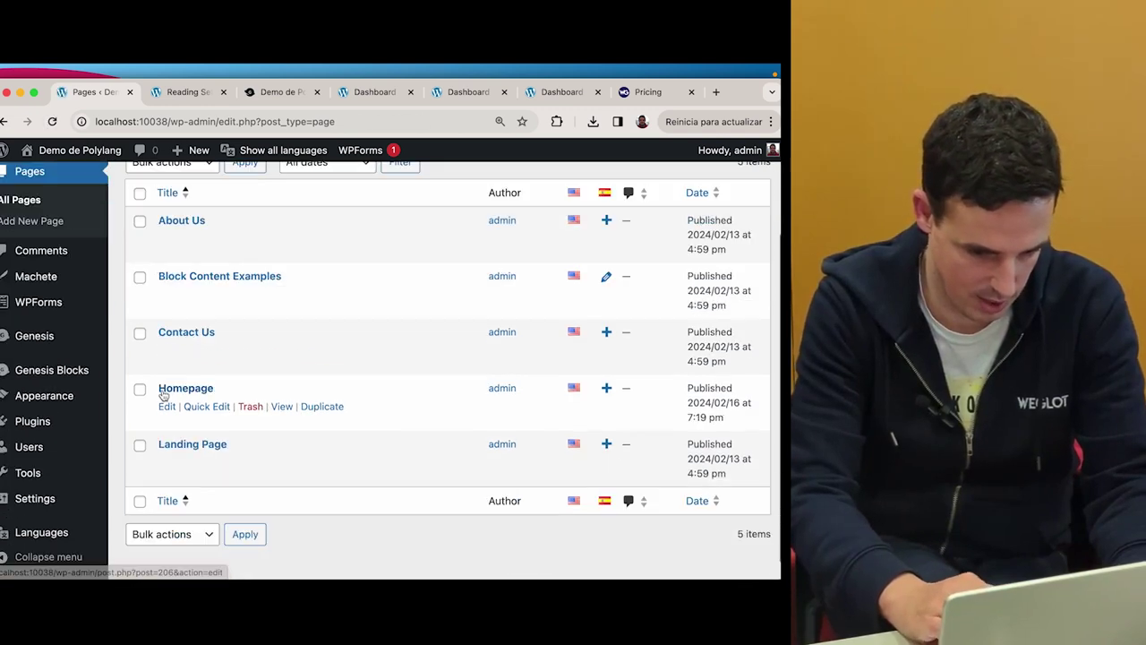
scroll(187, 332, up, 2)
click(250, 263)
click(484, 240)
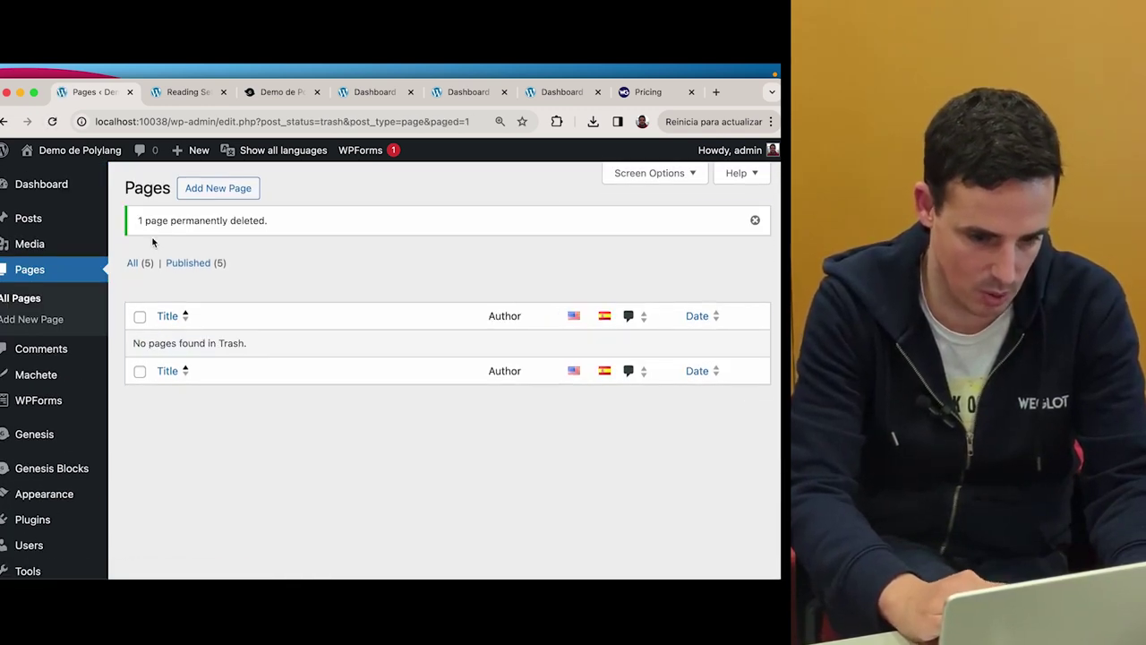
click(141, 268)
scroll(204, 364, down, 2)
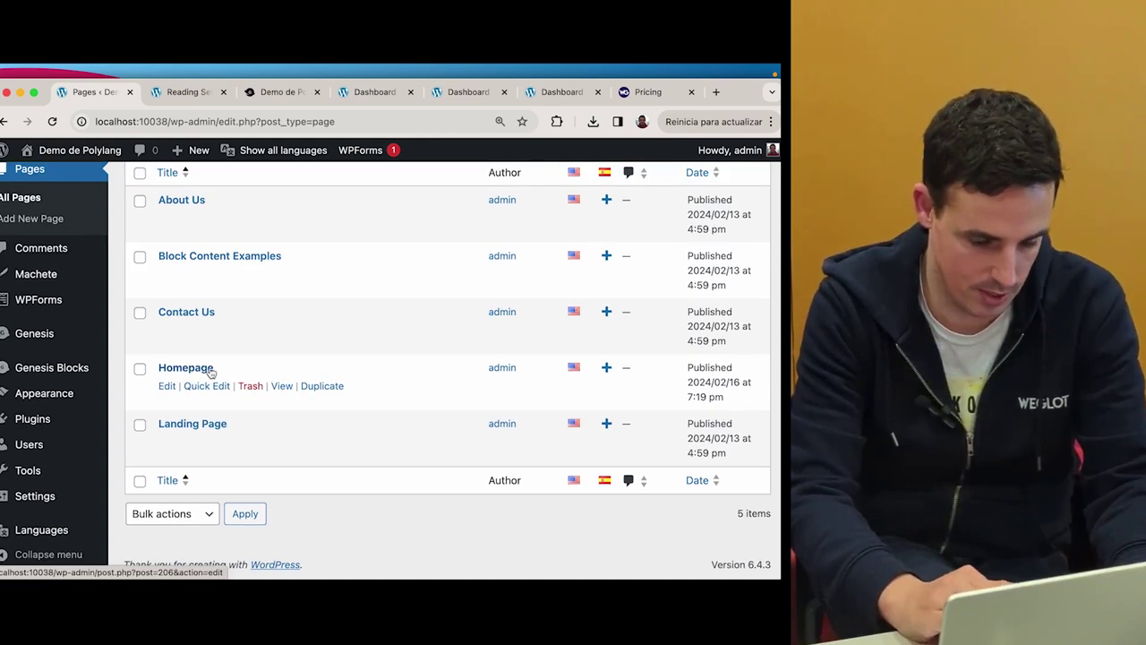
Set Homepage as the static front page in Reading settings and save.
mouse_move(60, 507)
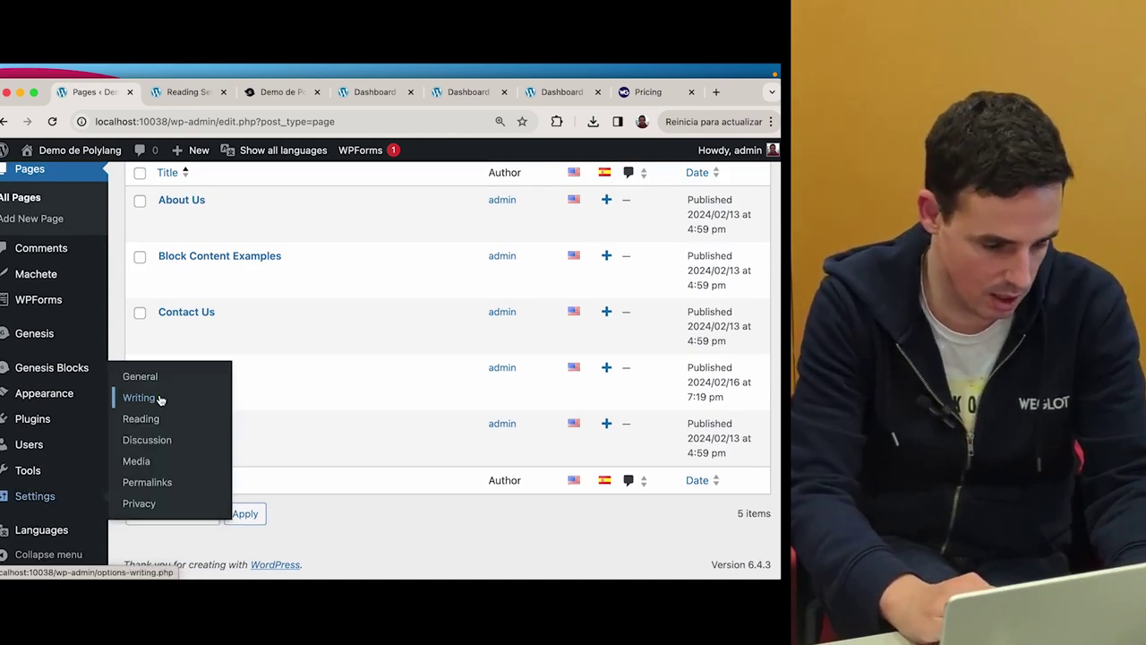
click(144, 418)
click(297, 252)
click(434, 289)
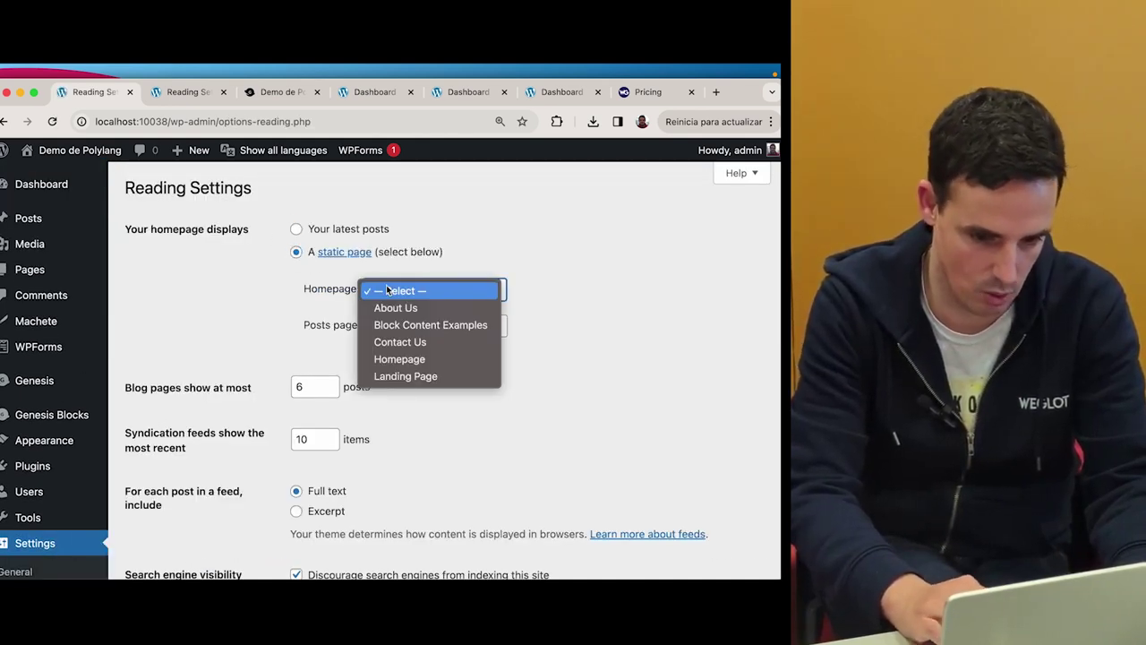
click(409, 358)
scroll(184, 505, down, 3)
scroll(179, 475, up, 1)
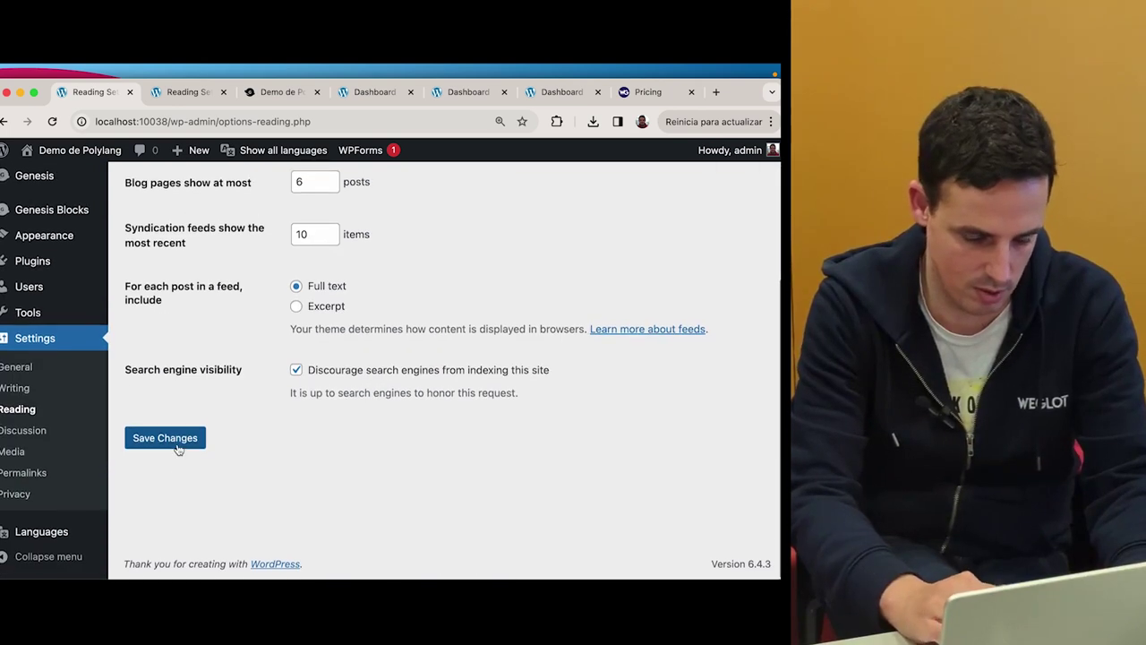
click(166, 436)
click(89, 267)
scroll(179, 309, down, 3)
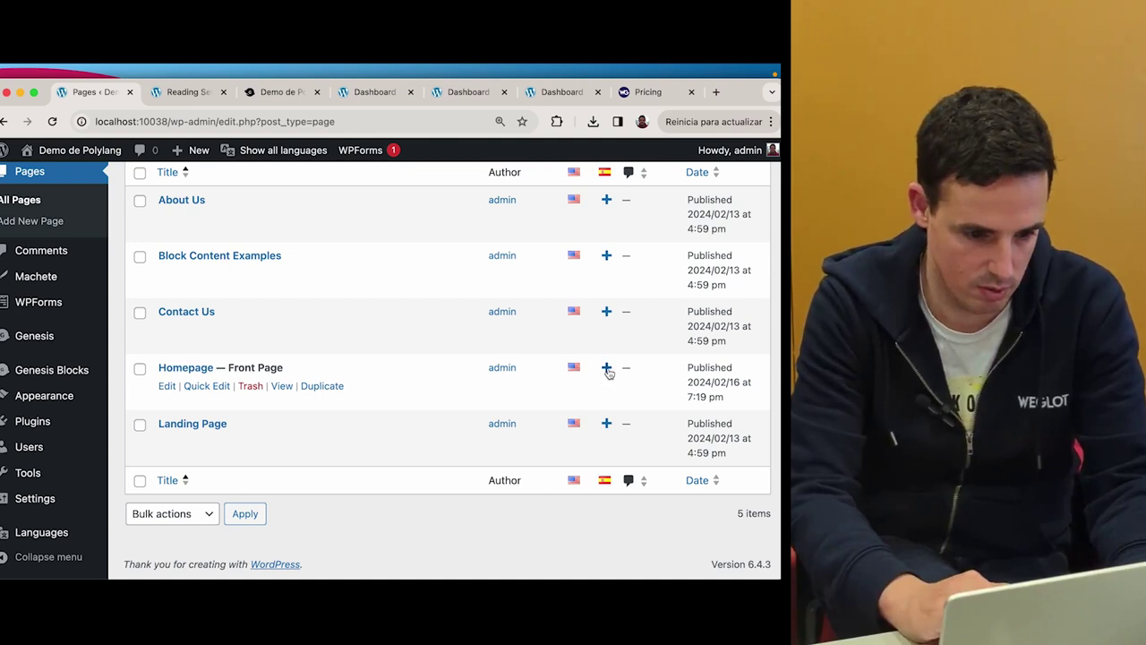
Add a Spanish translation of Homepage titled 'Página Principal' and paste the copied blocks.
click(606, 367)
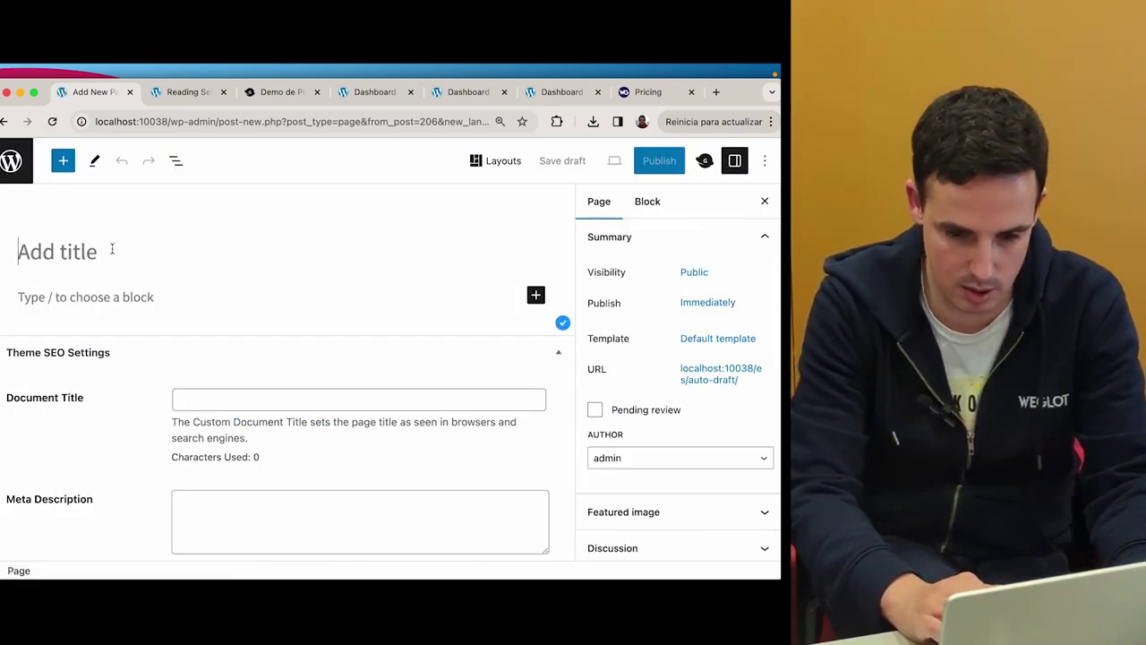
text(Página Principal)
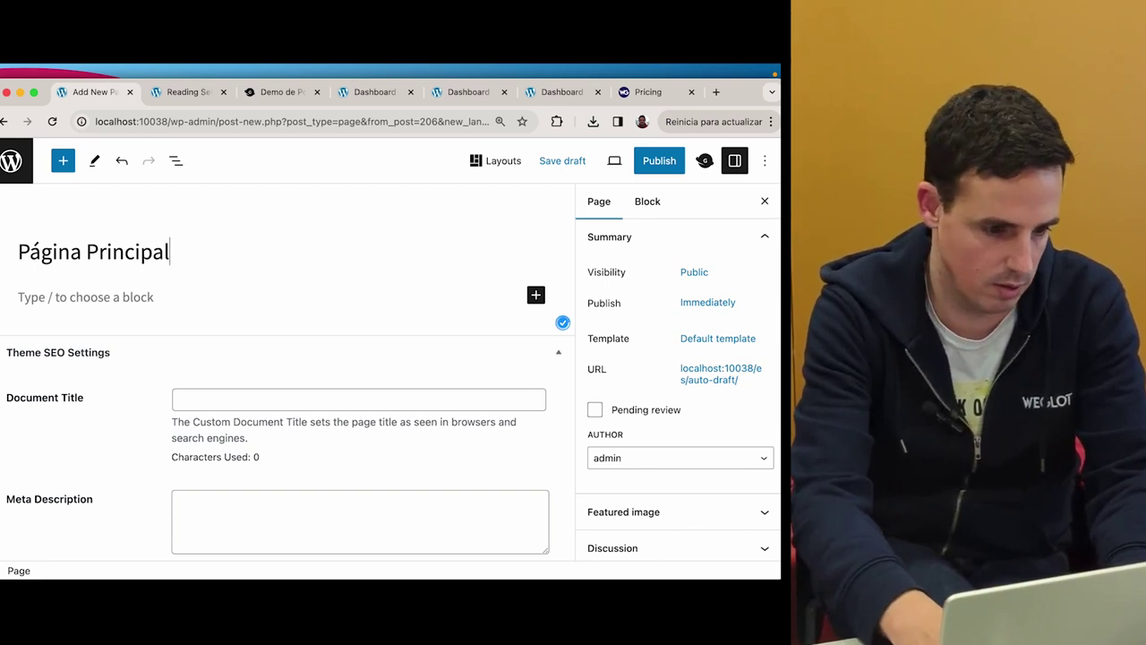
key(Return)
key(ctrl+v)
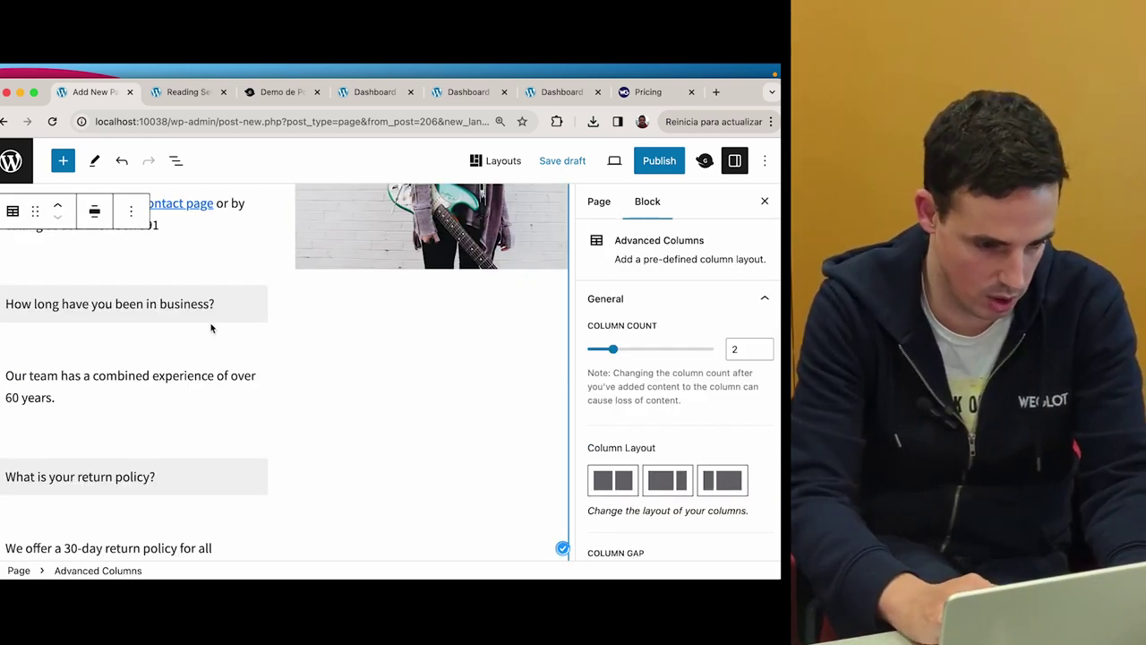
scroll(211, 329, up, 15)
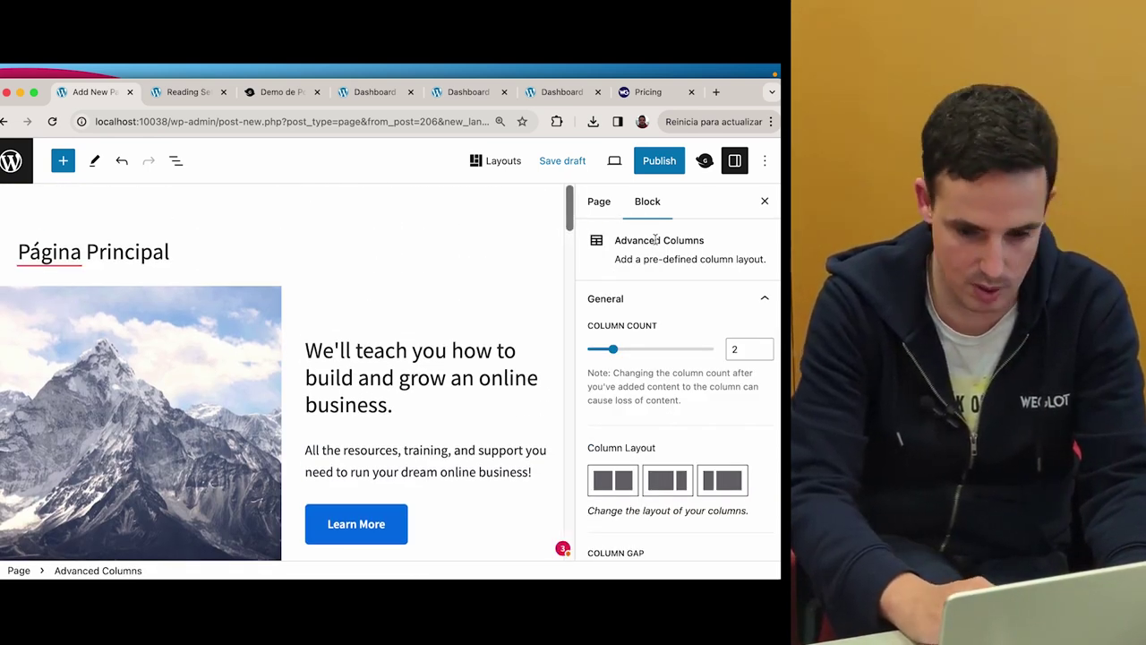
Publish the Página Principal page and return to the Pages list.
click(599, 200)
scroll(639, 331, down, 5)
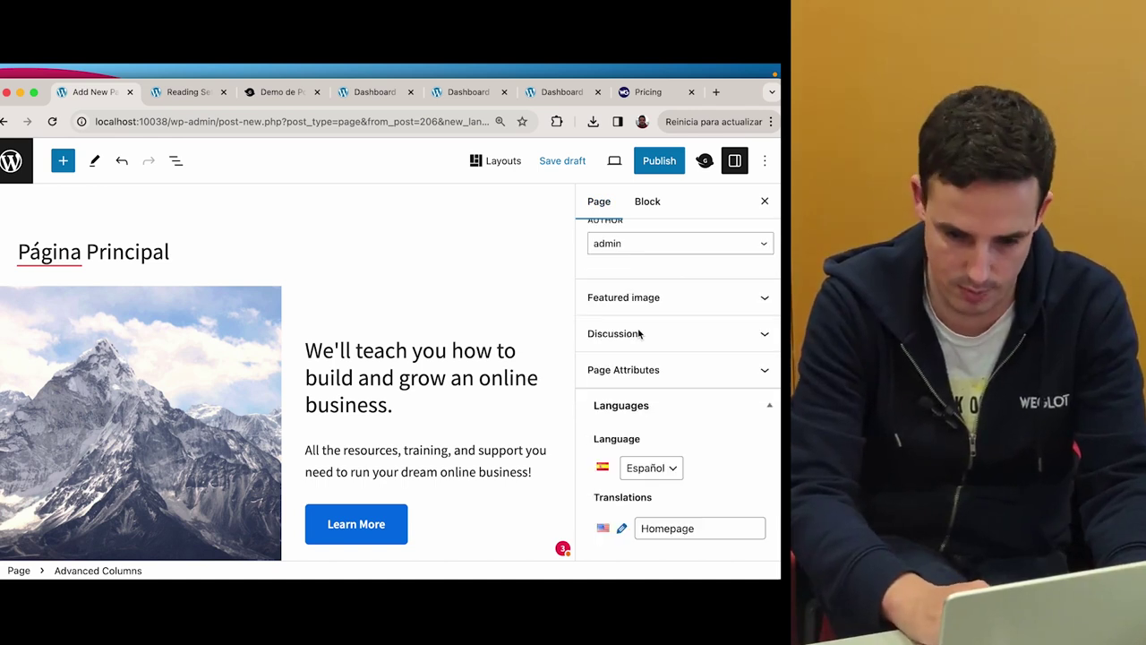
scroll(640, 340, up, 5)
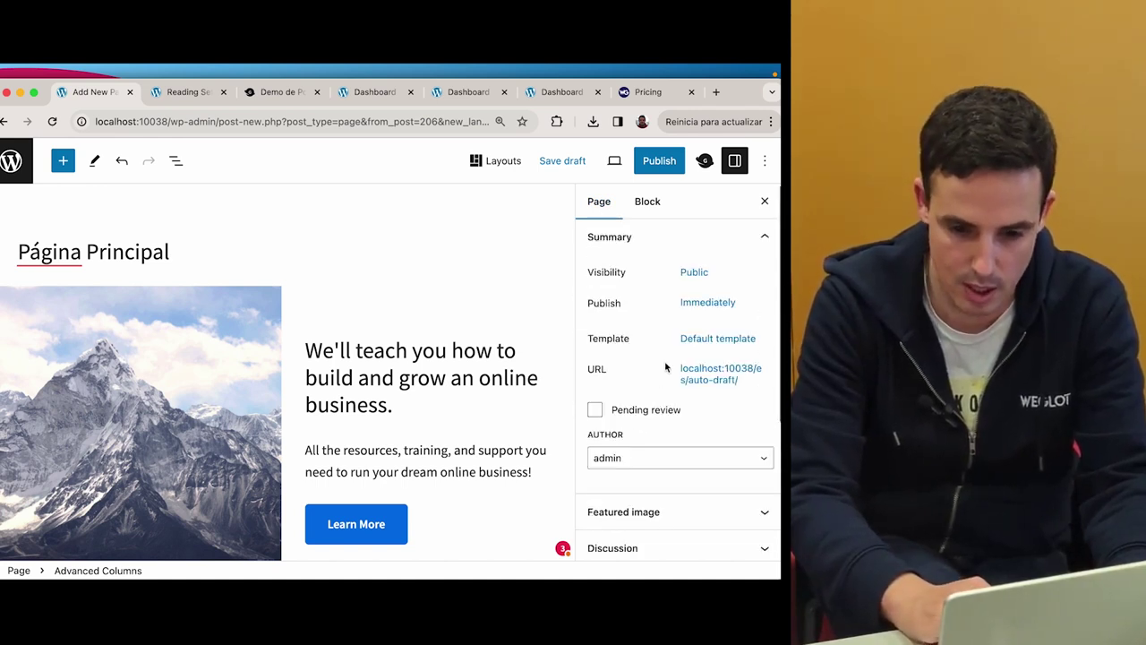
click(659, 160)
click(631, 160)
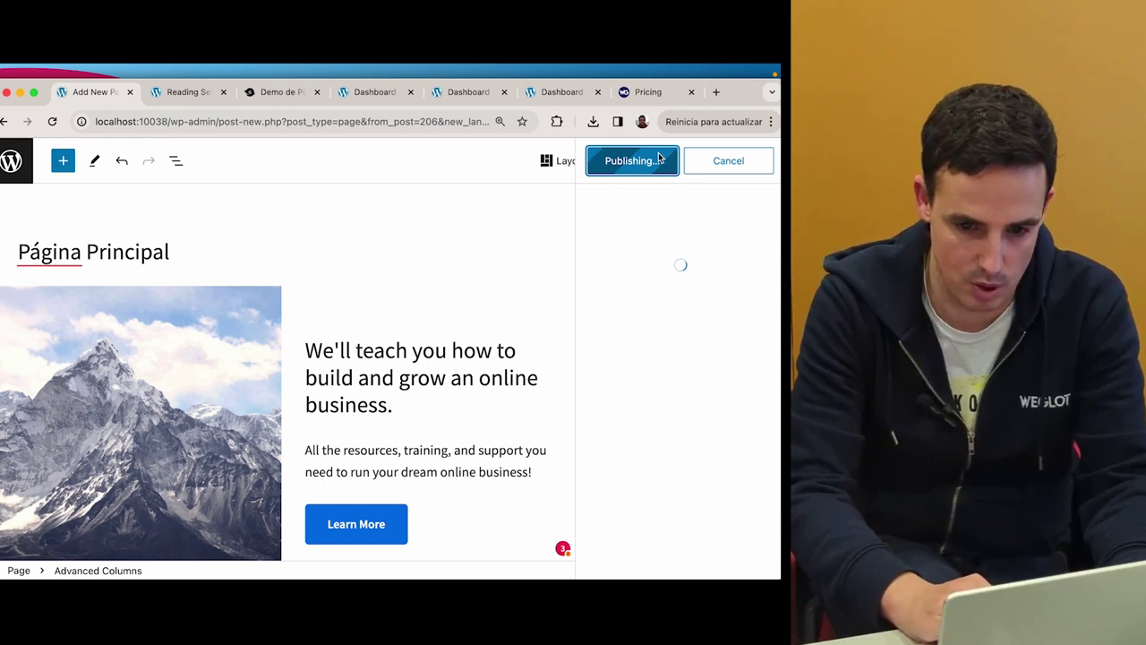
click(12, 161)
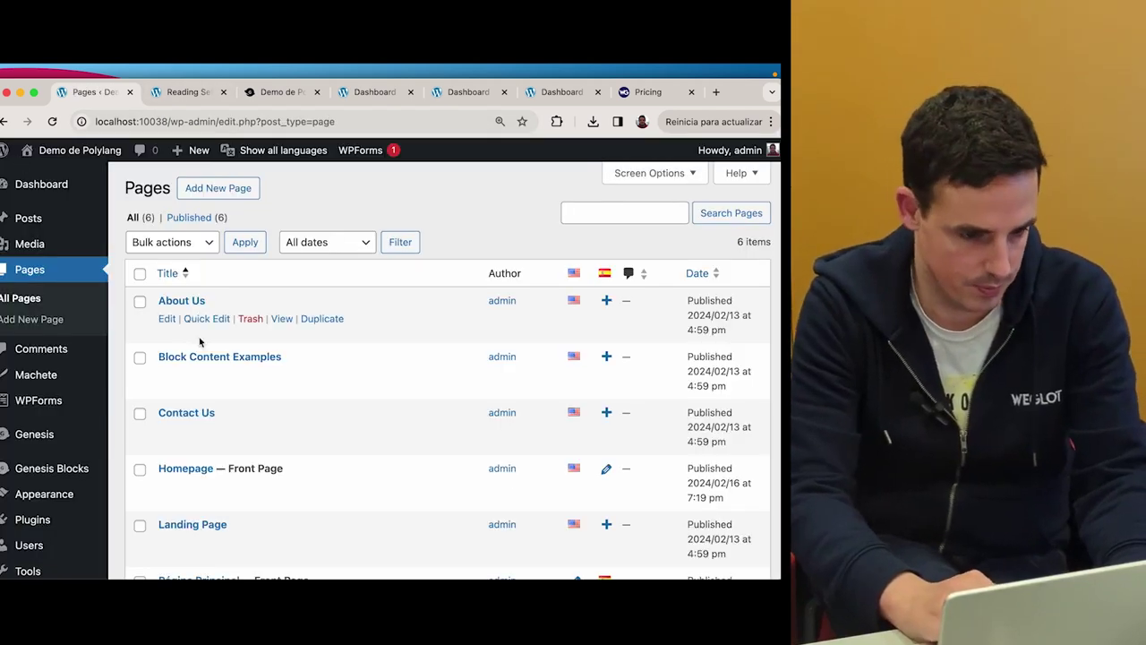
scroll(201, 343, down, 4)
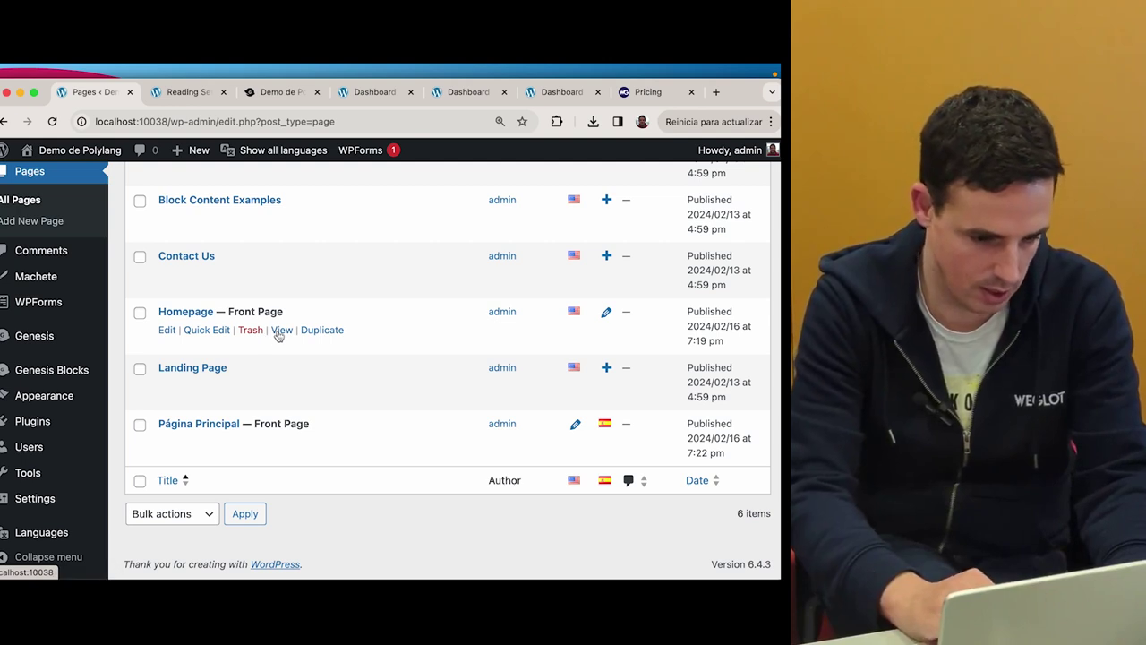
View the published Página Principal on the live site in a new tab.
super+click(285, 445)
click(166, 93)
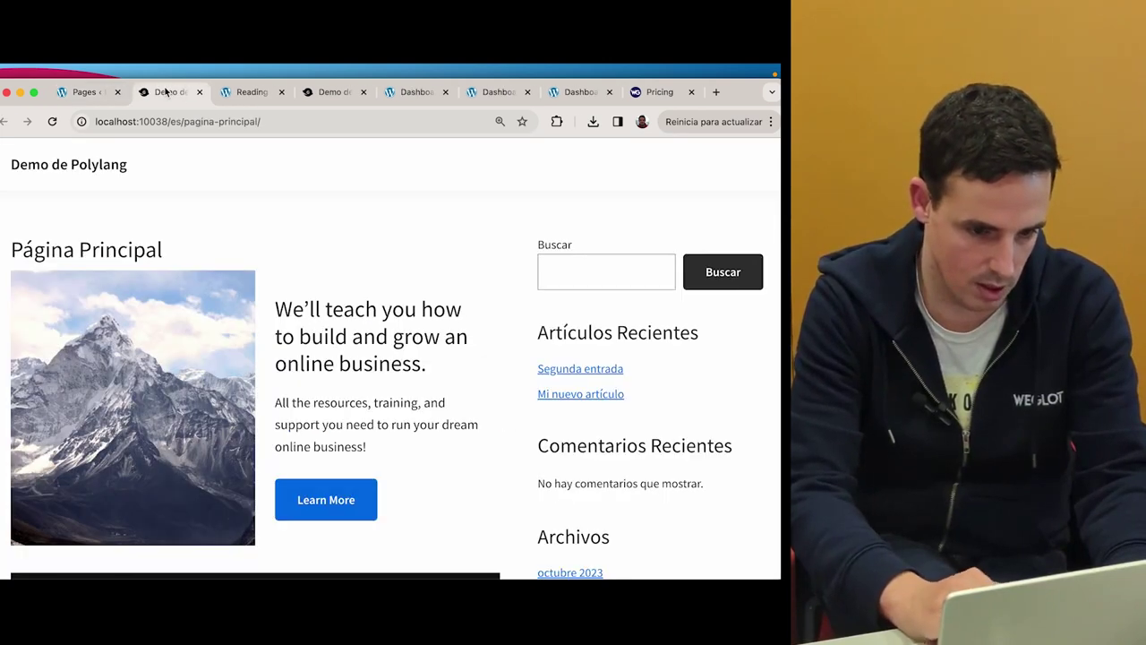
click(85, 92)
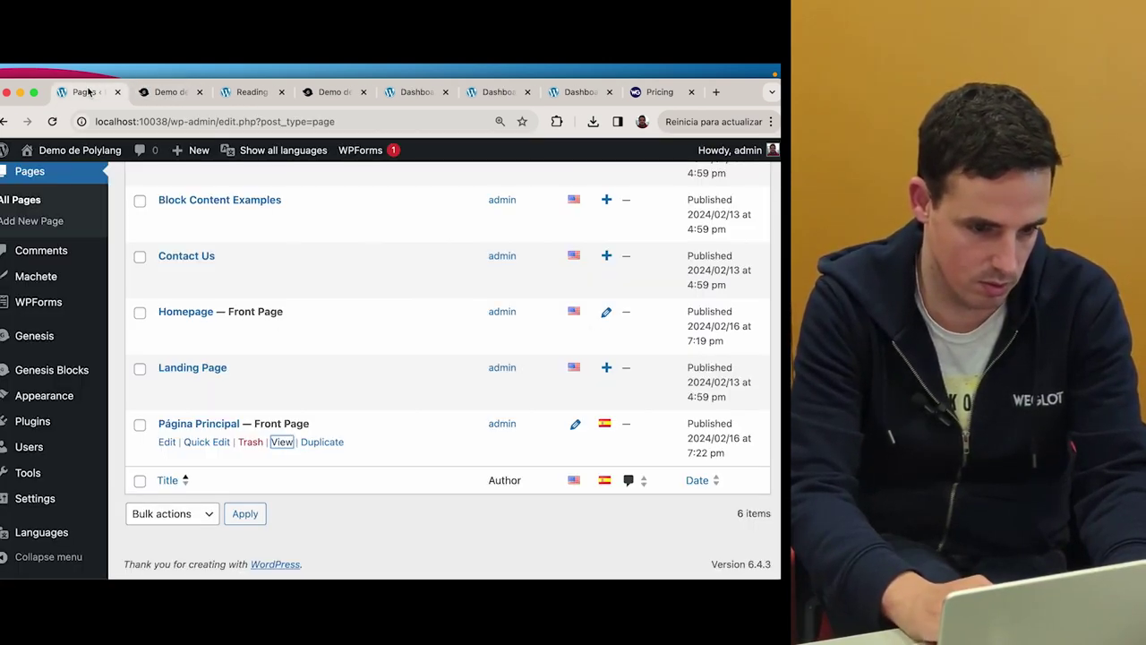
Open Reading and Permalinks settings in new tabs, close Reading, and re-save the permalinks.
mouse_move(33, 506)
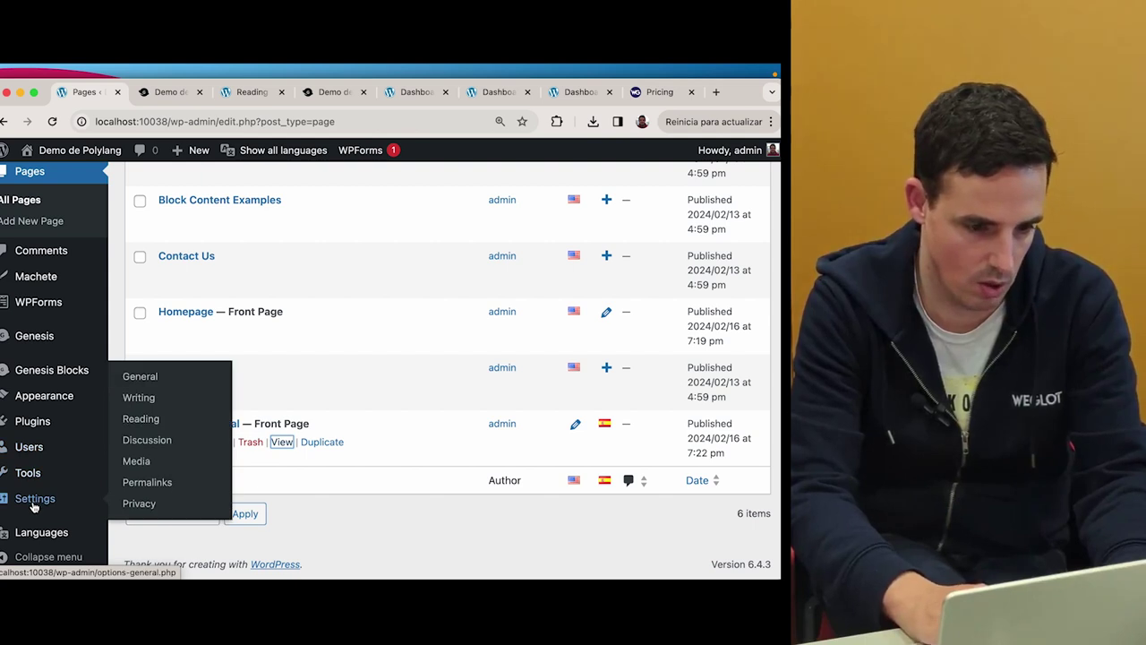
super+click(143, 418)
super+click(144, 483)
click(215, 92)
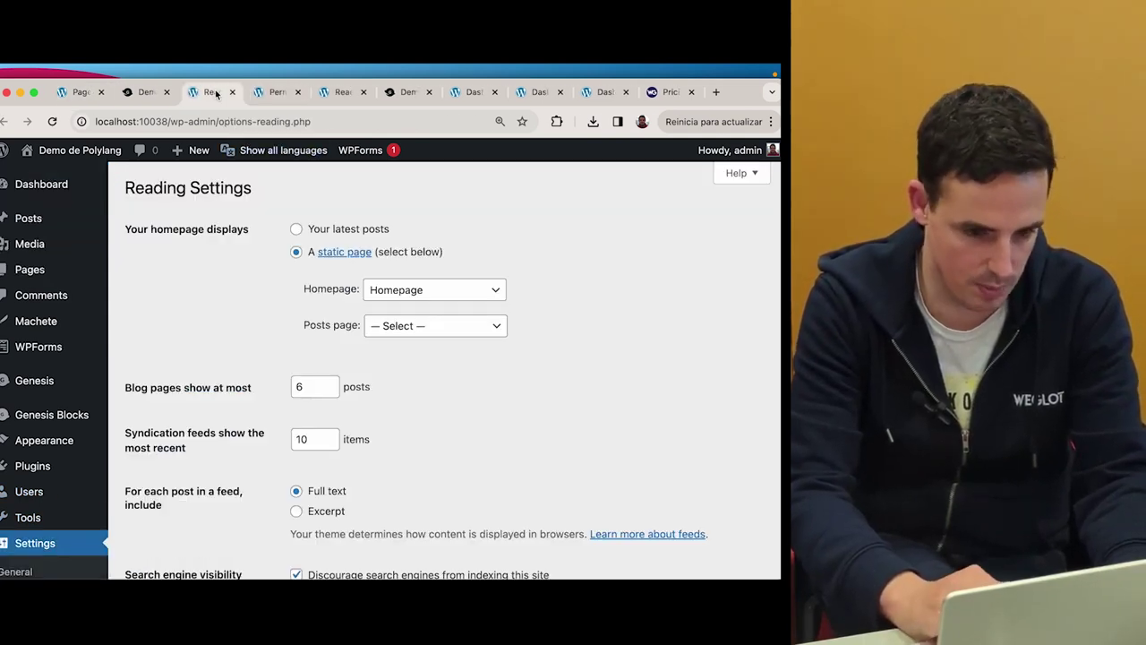
click(231, 93)
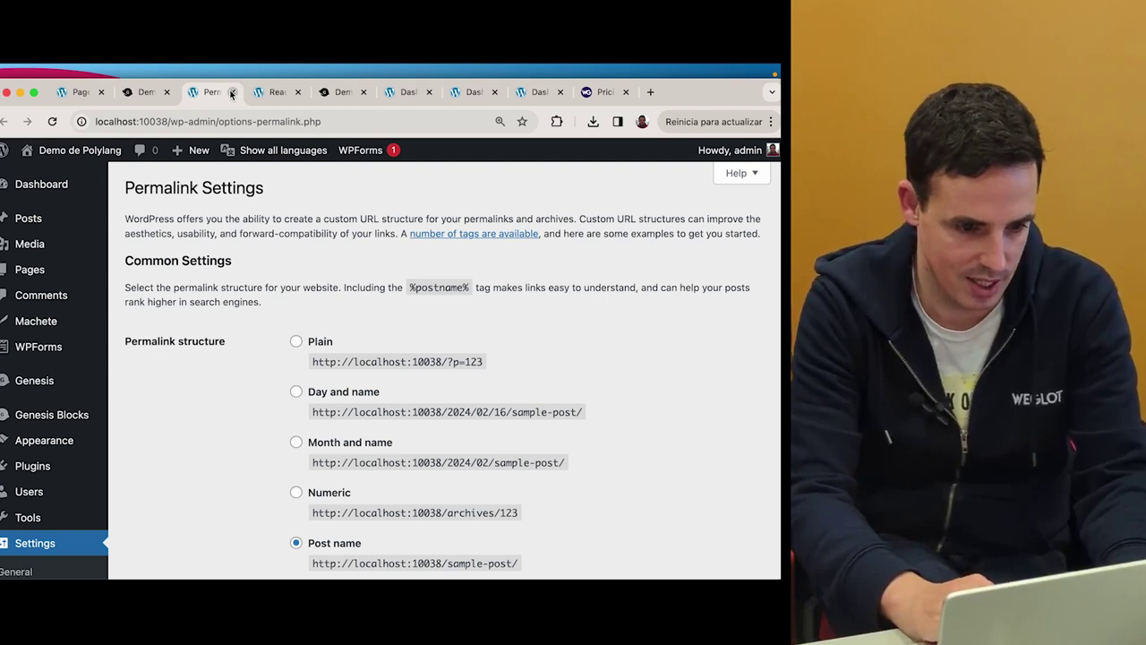
scroll(223, 328, down, 10)
scroll(223, 328, up, 3)
scroll(223, 328, down, 3)
click(188, 501)
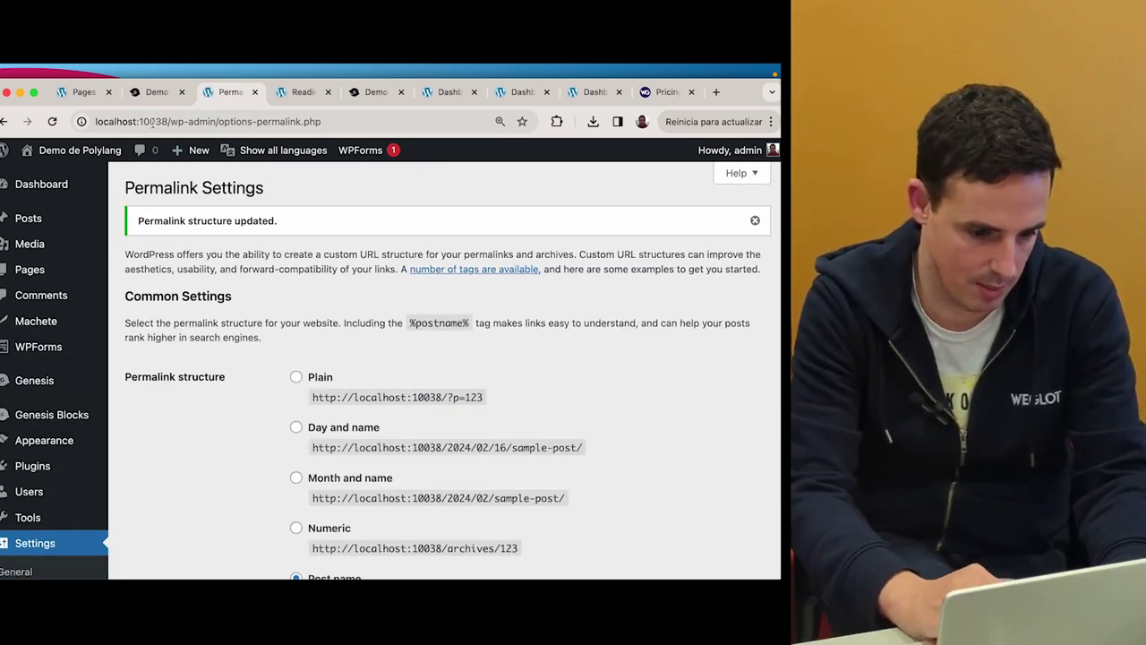
Try trimming the Spanish page's address, restore it, and go back to Pages.
click(149, 98)
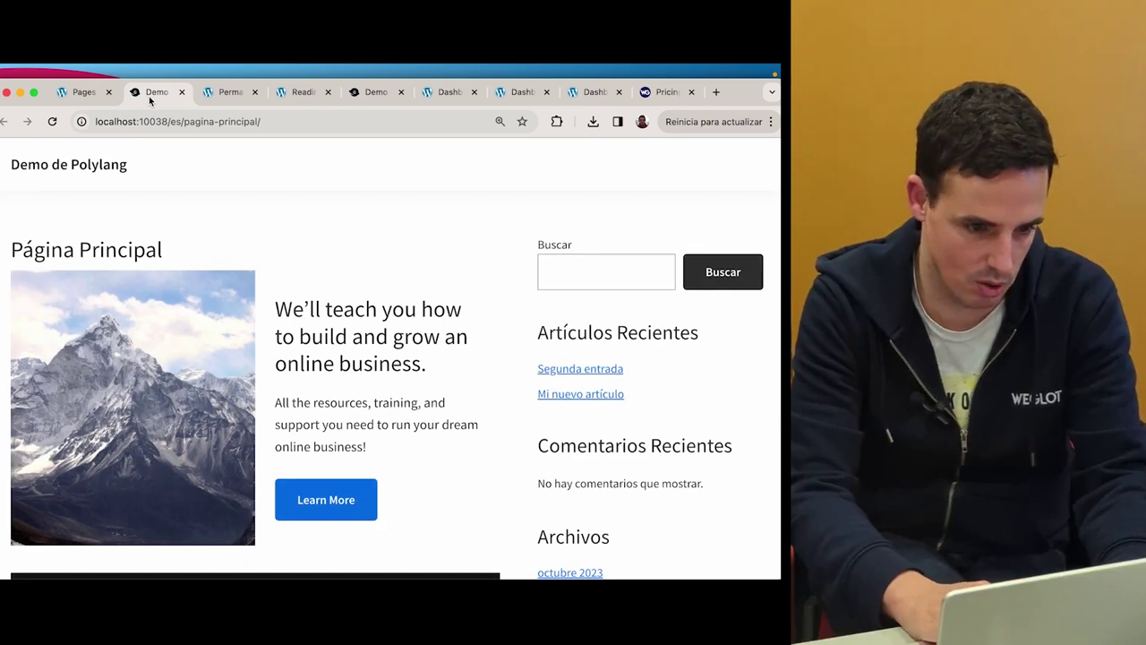
drag(183, 120, 353, 126)
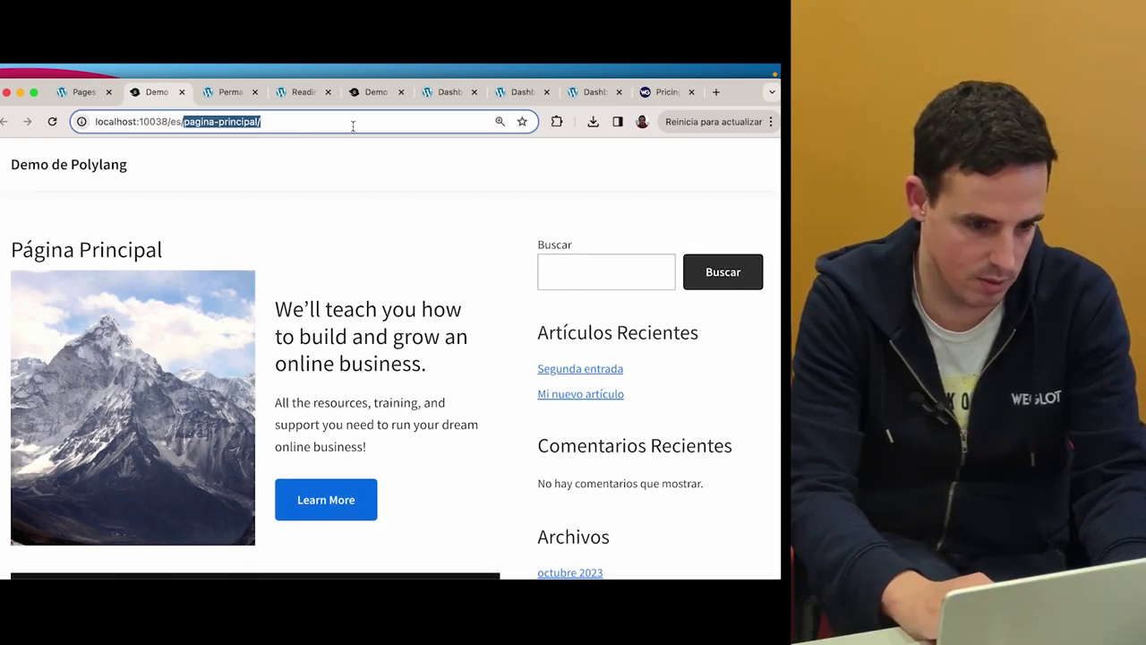
key(BackSpace)
key(Escape)
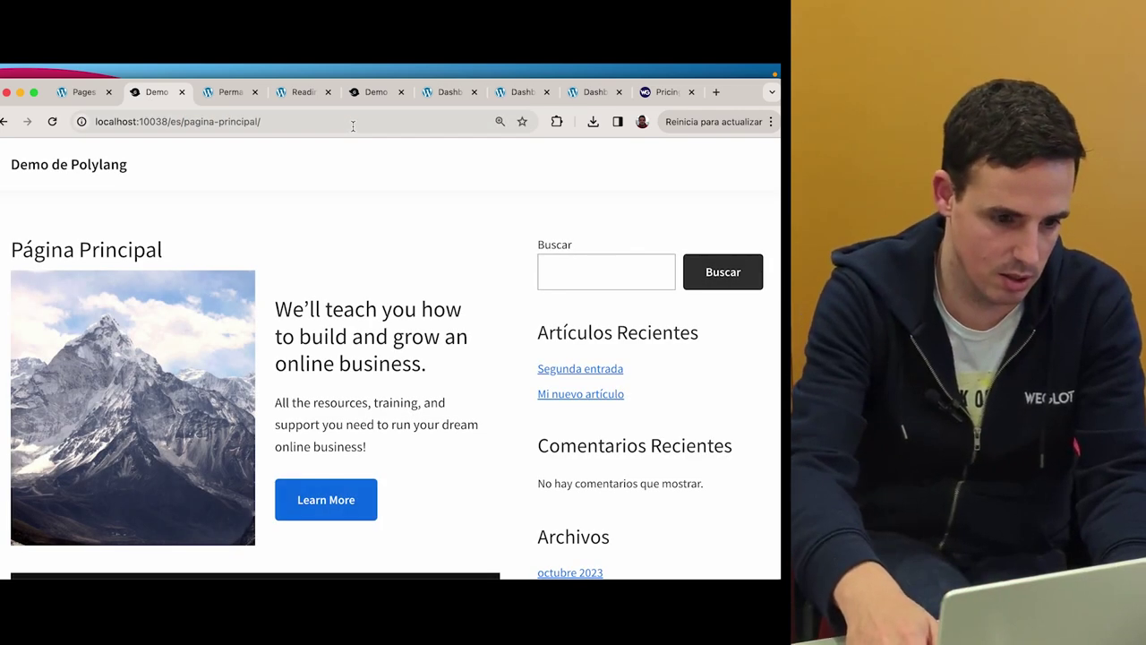
click(85, 93)
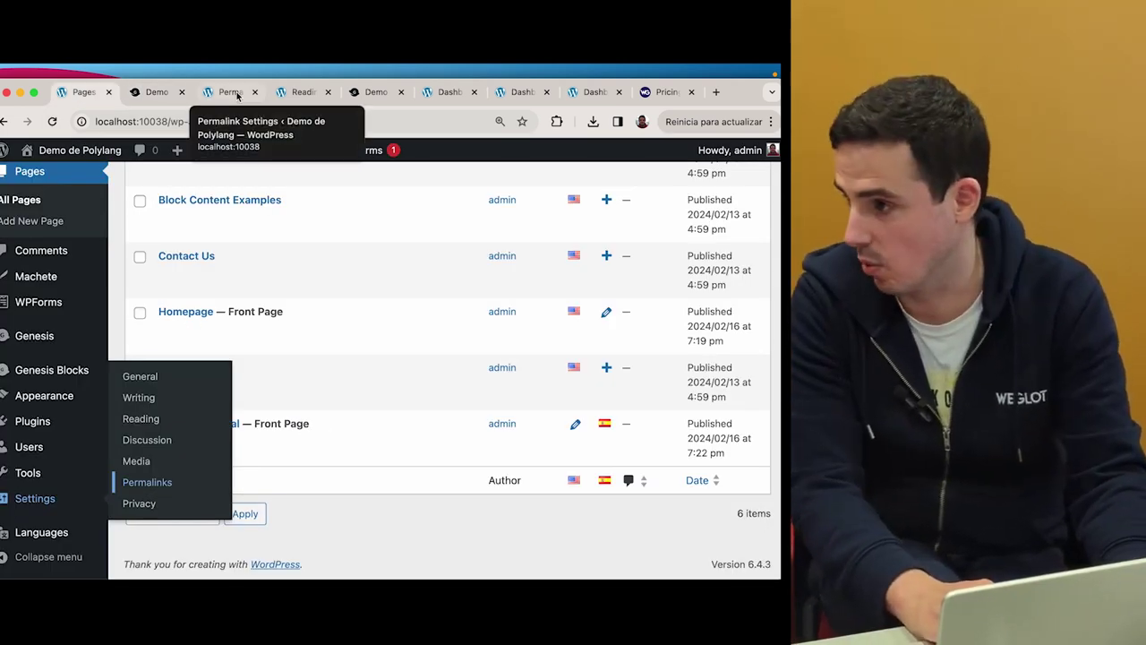
Look over the Pages list and Spanish front page, then return to Permalink Settings.
scroll(34, 358, up, 5)
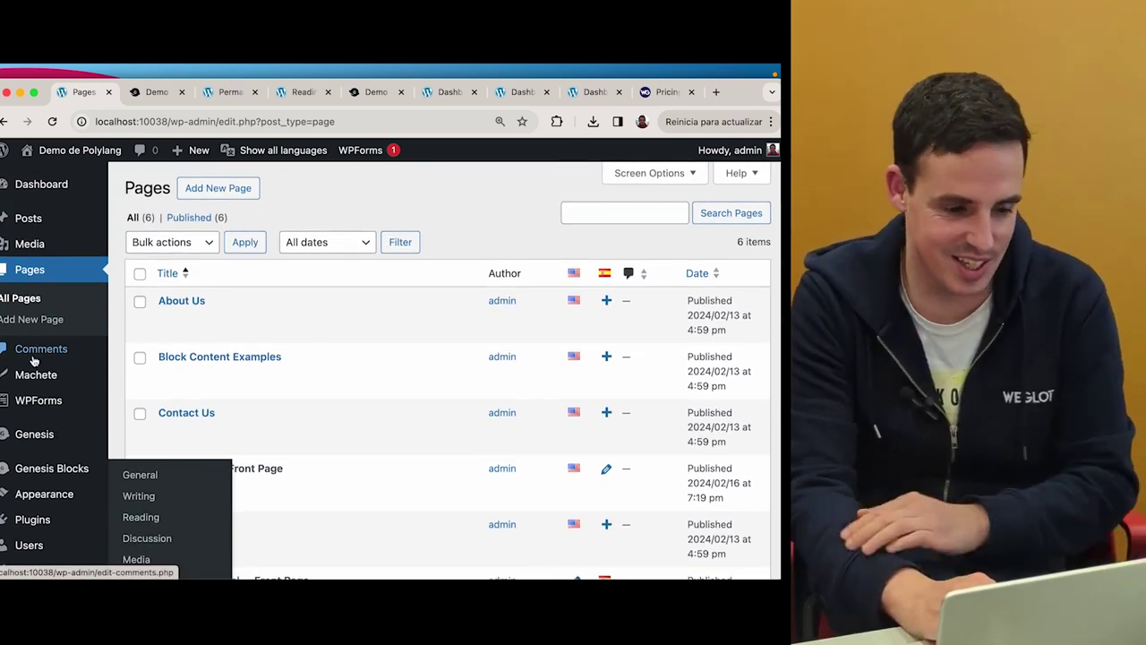
scroll(300, 350, down, 2)
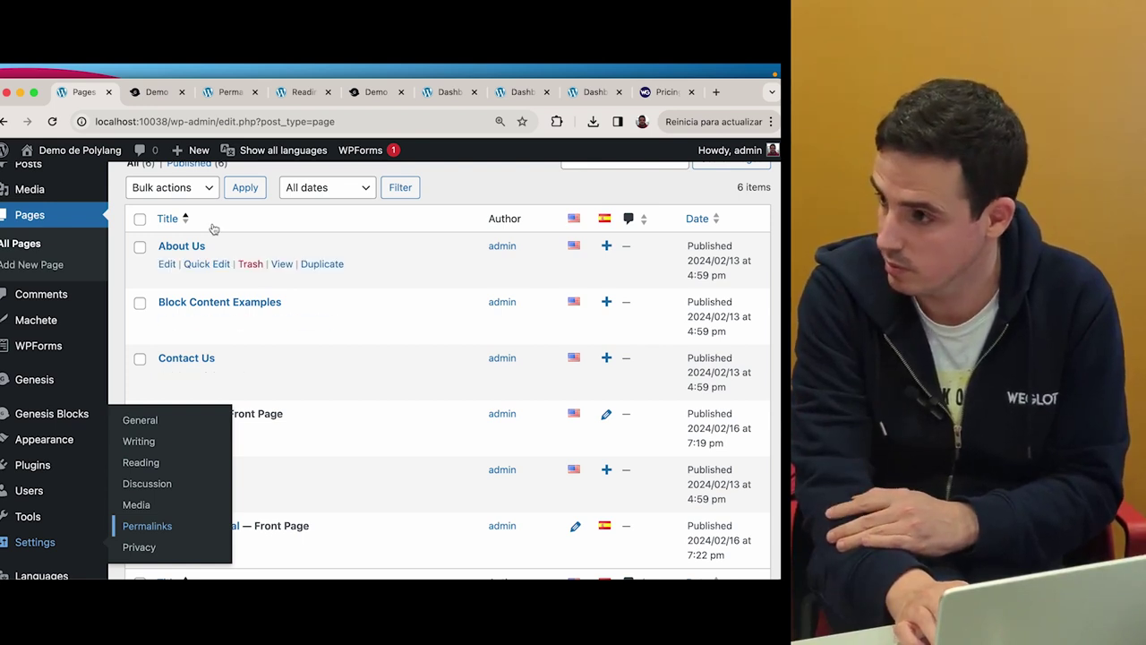
click(147, 93)
click(85, 92)
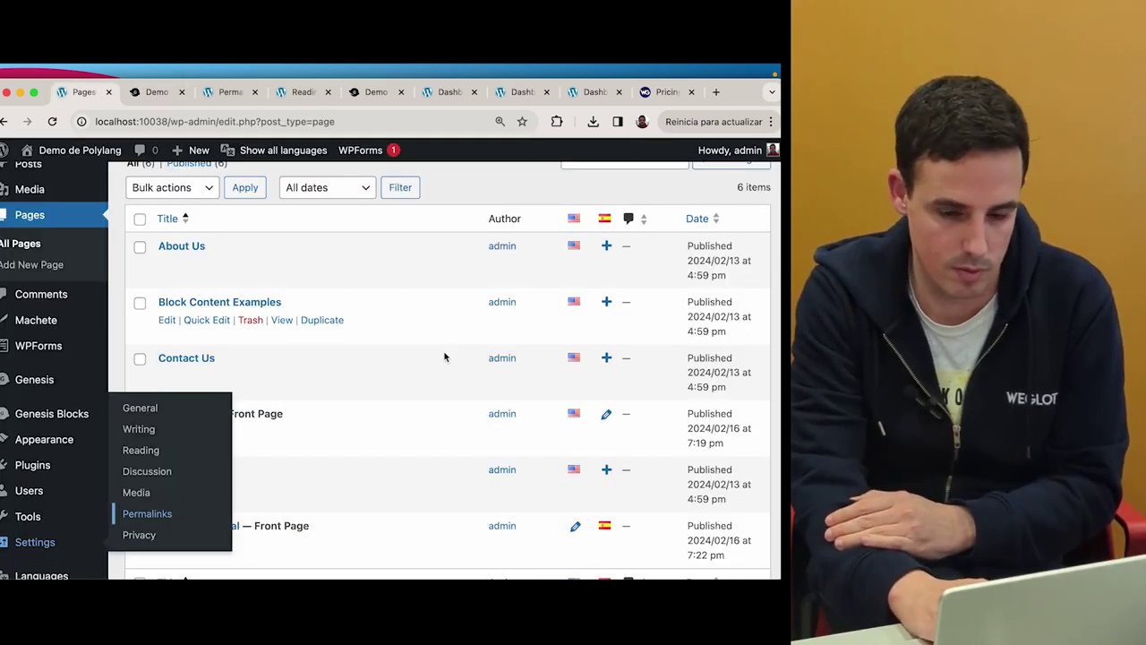
scroll(487, 460, down, 3)
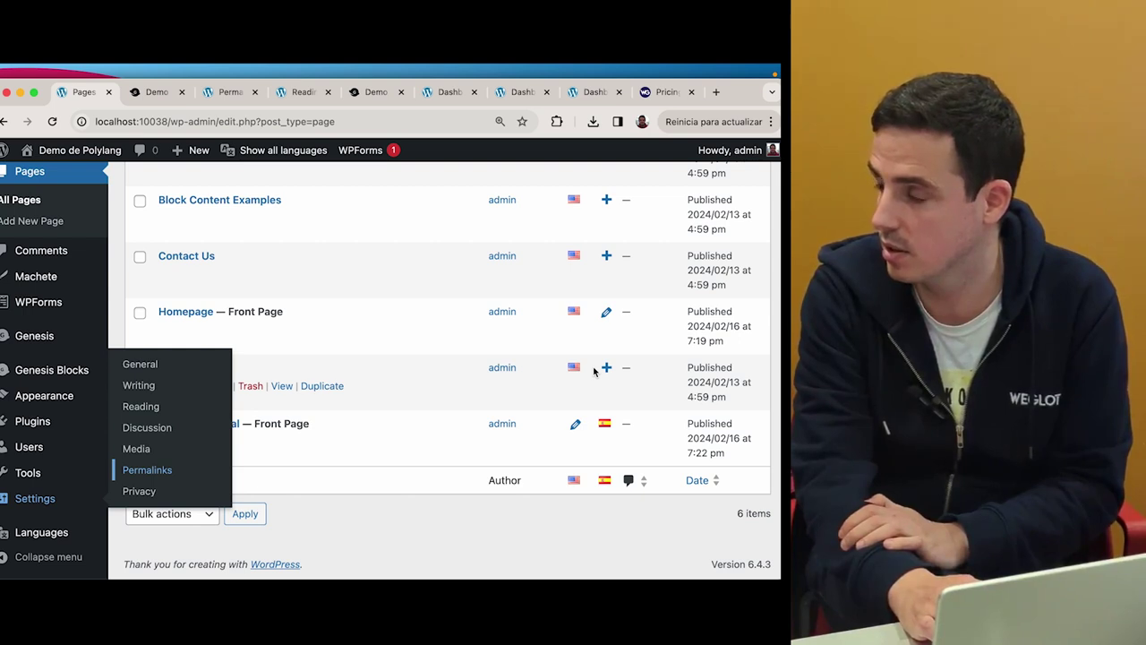
click(239, 99)
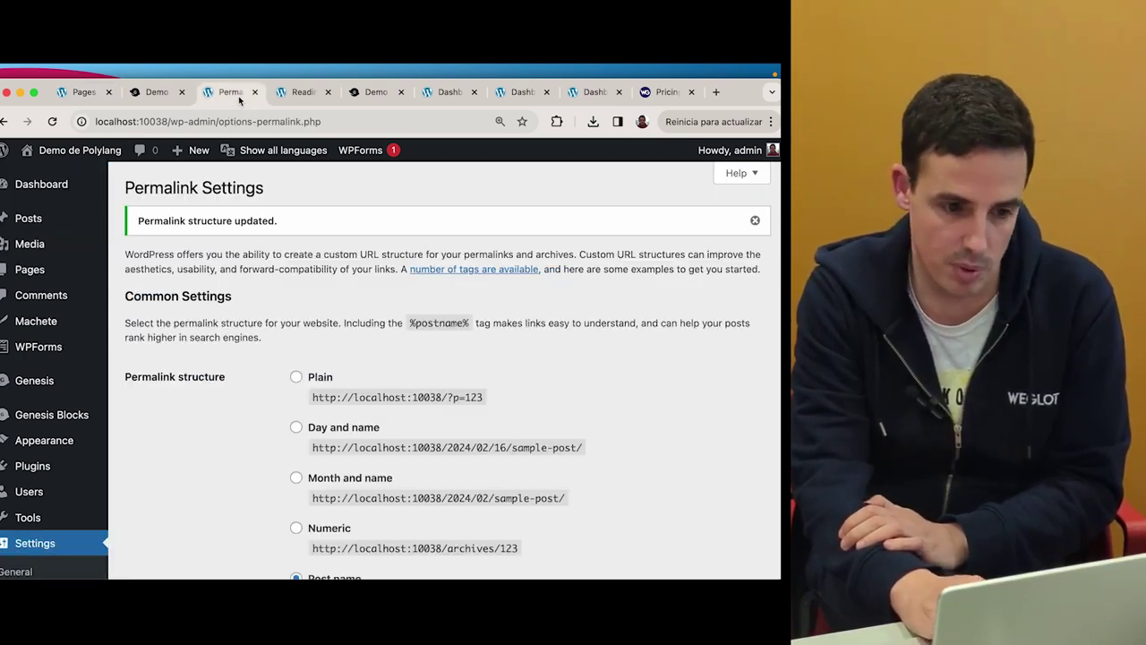
Close the Permalink, Reading and duplicate Spanish page tabs, back on the Pages list.
click(255, 91)
click(256, 92)
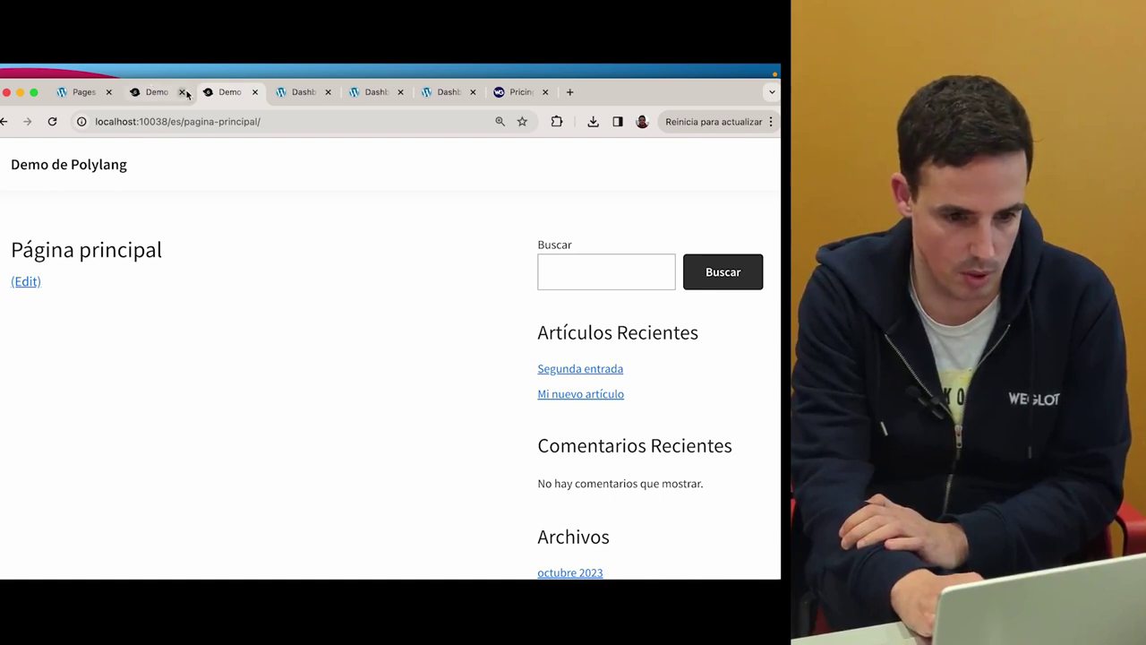
click(183, 92)
click(85, 91)
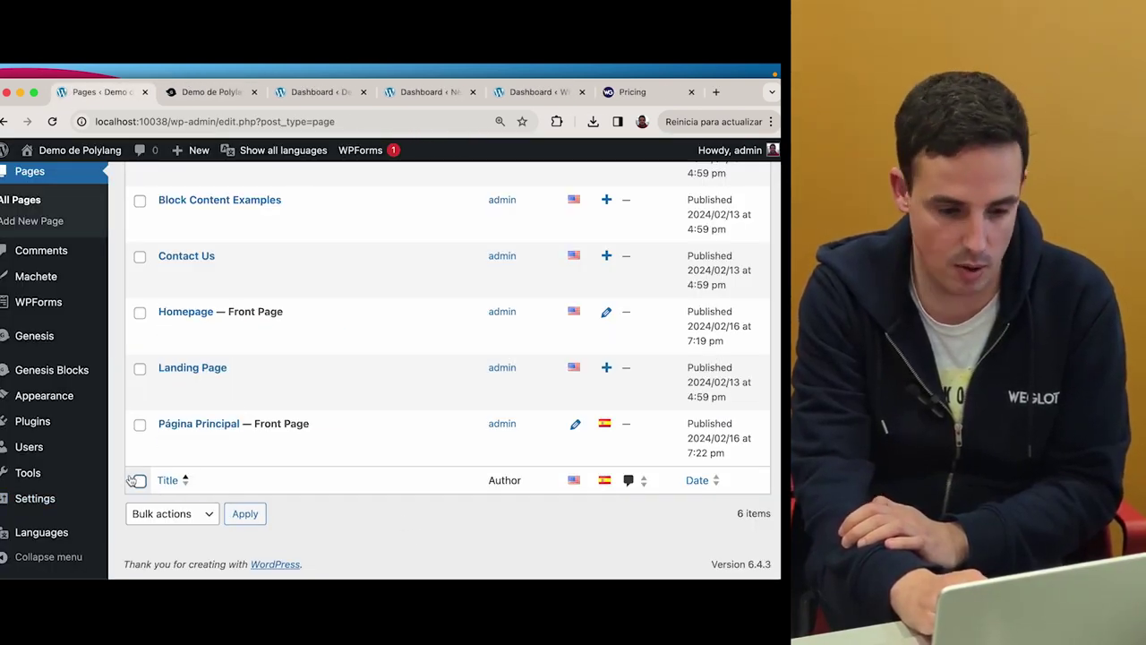
mouse_move(234, 422)
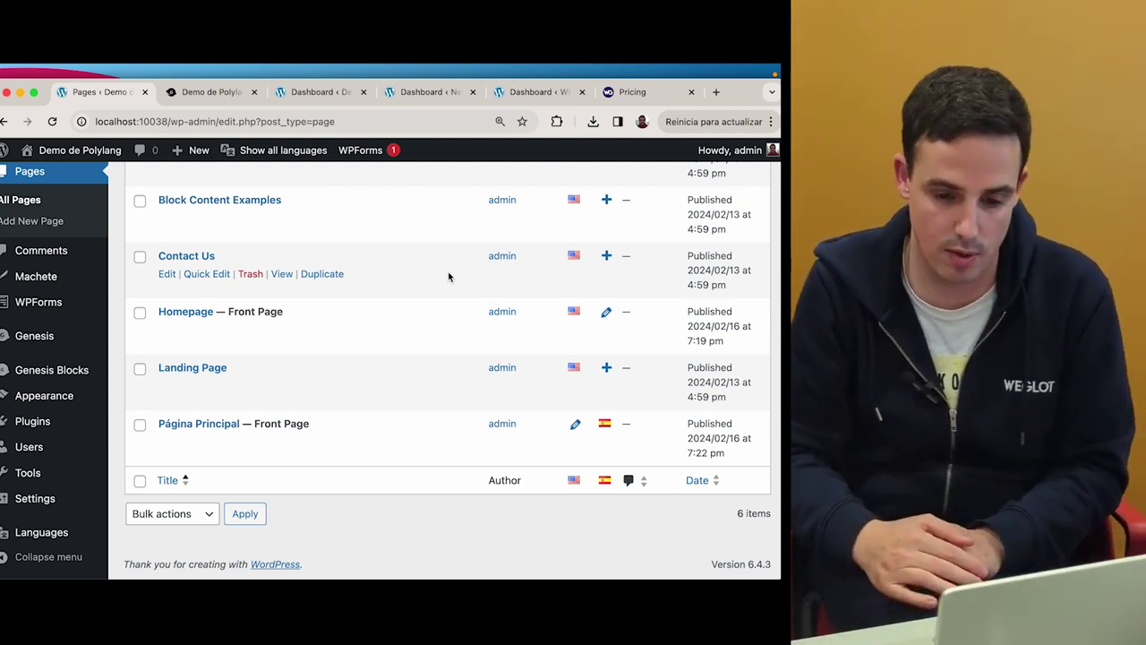
scroll(334, 384, up, 1)
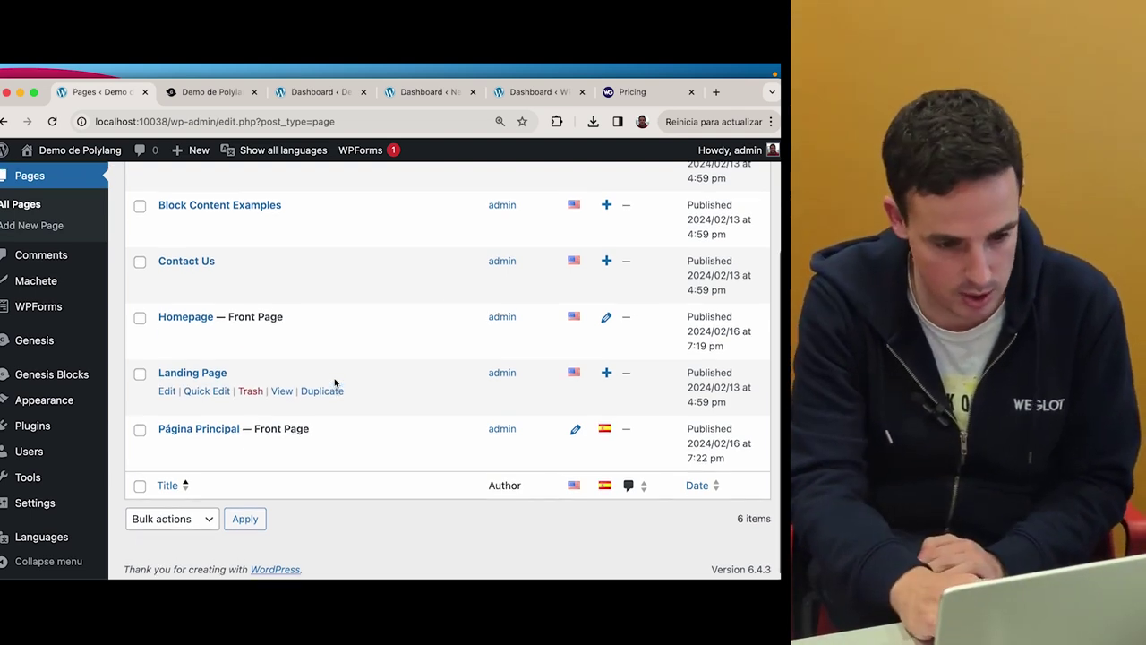
scroll(334, 383, up, 3)
scroll(334, 383, down, 3)
scroll(334, 383, up, 3)
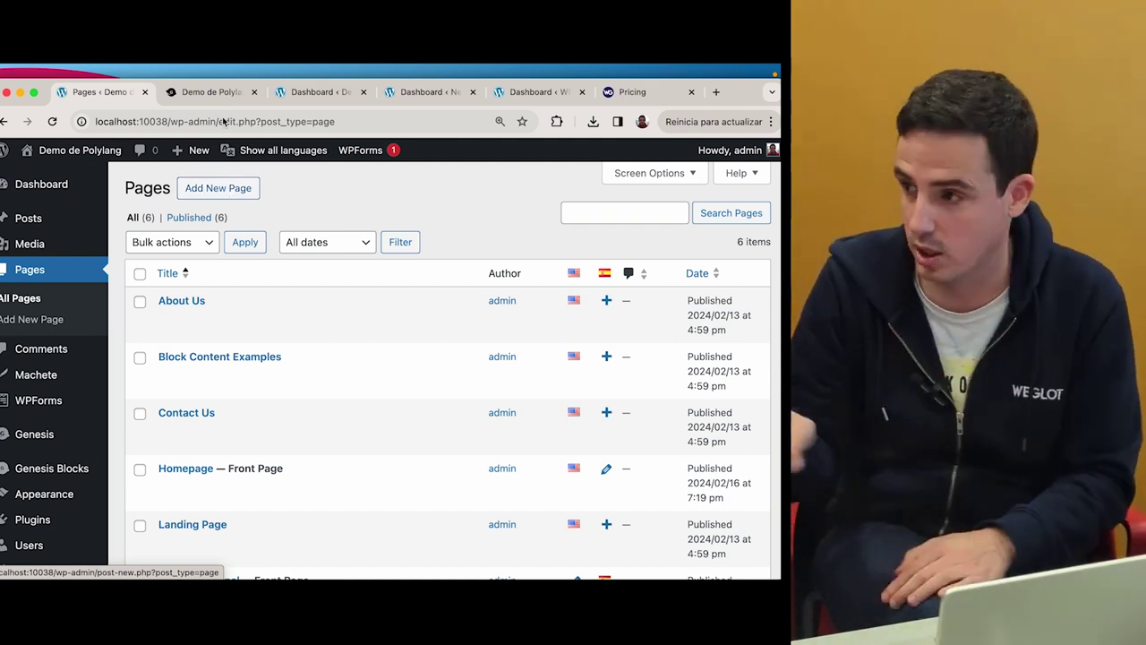
click(211, 91)
drag(173, 121, 336, 121)
key(BackSpace)
key(Return)
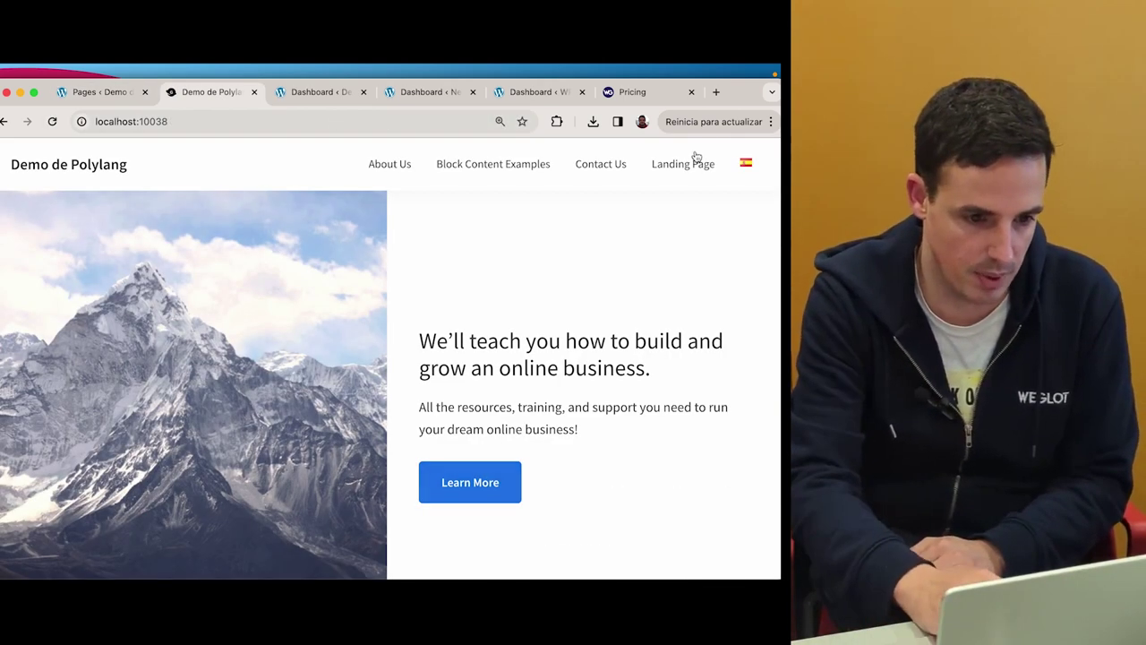
click(744, 163)
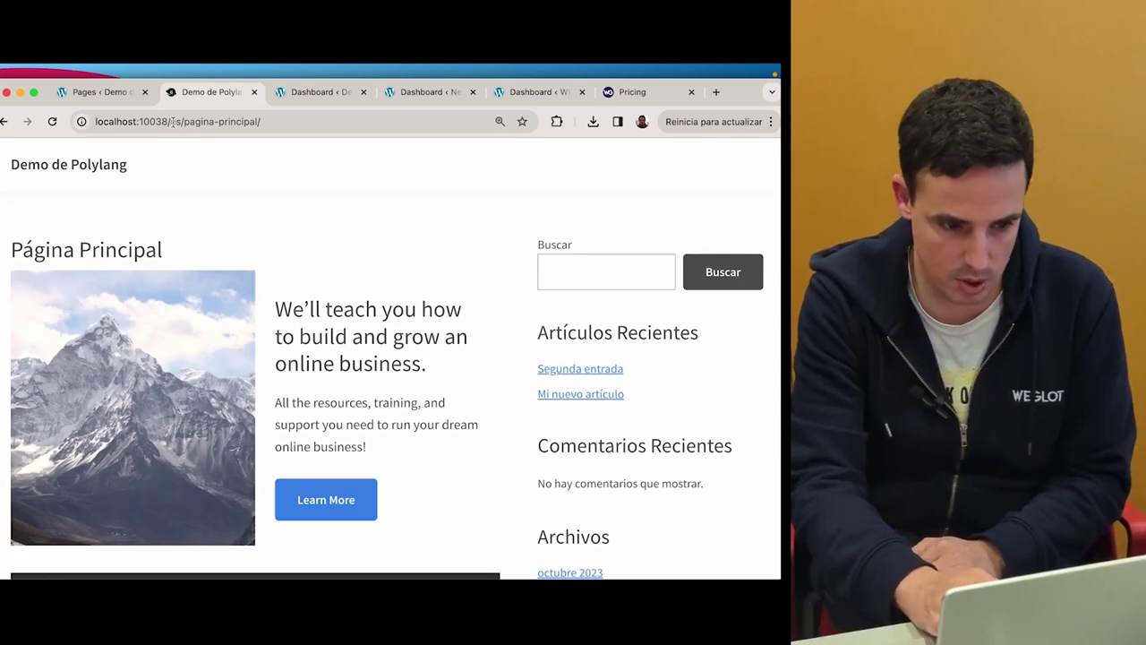
drag(171, 121, 336, 121)
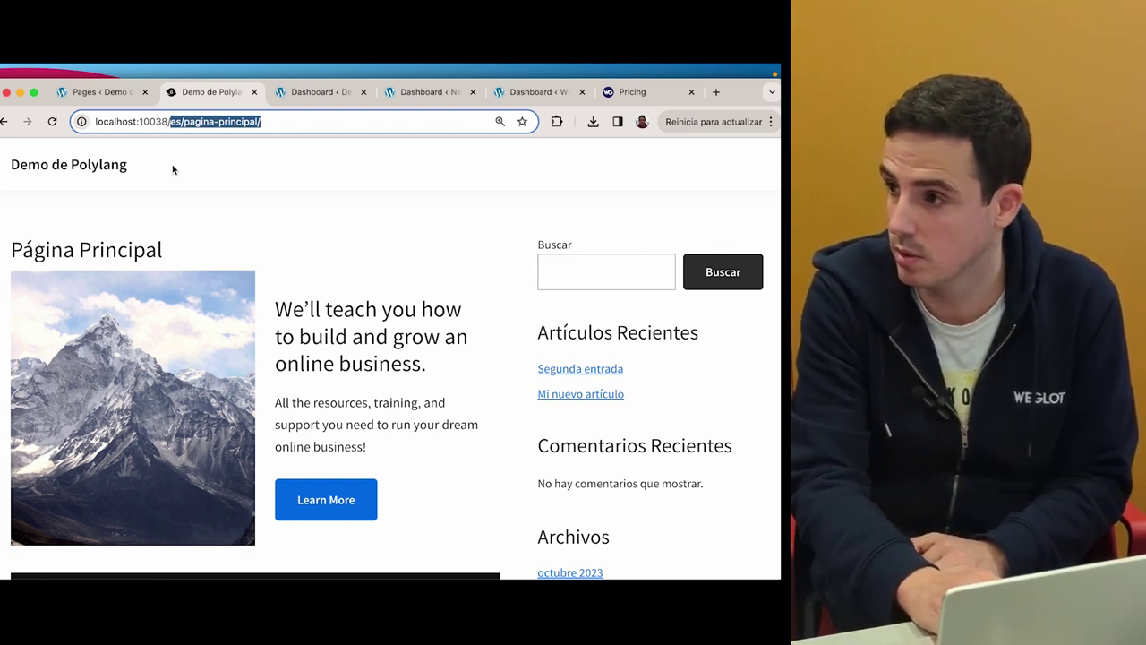
click(198, 121)
drag(184, 121, 167, 121)
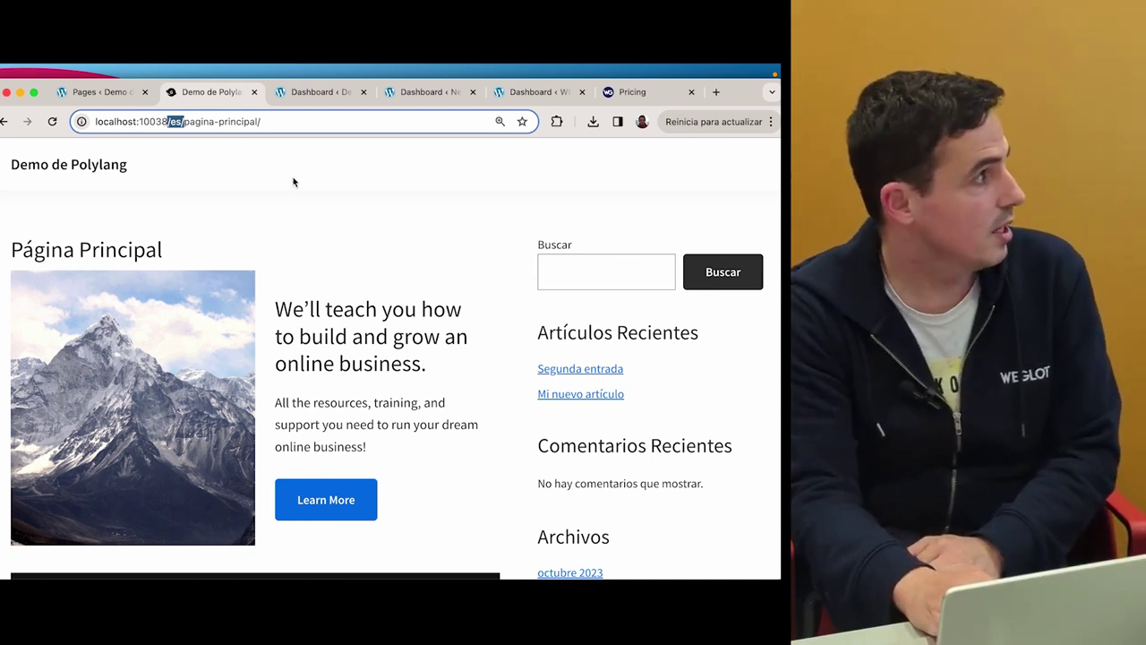
click(373, 188)
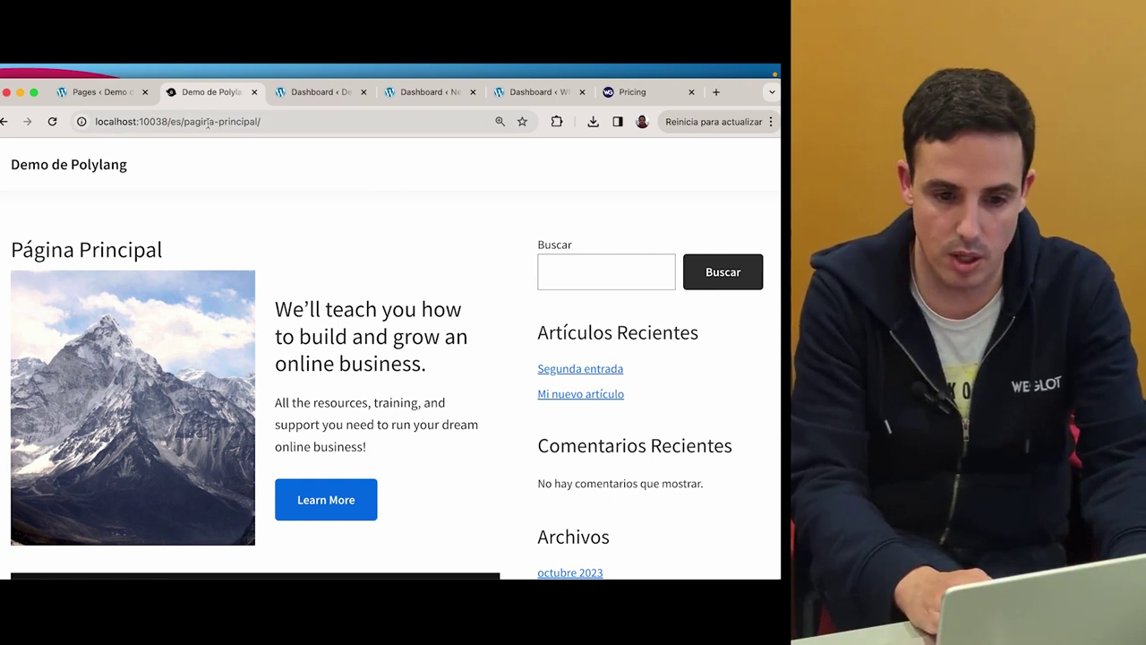
click(112, 95)
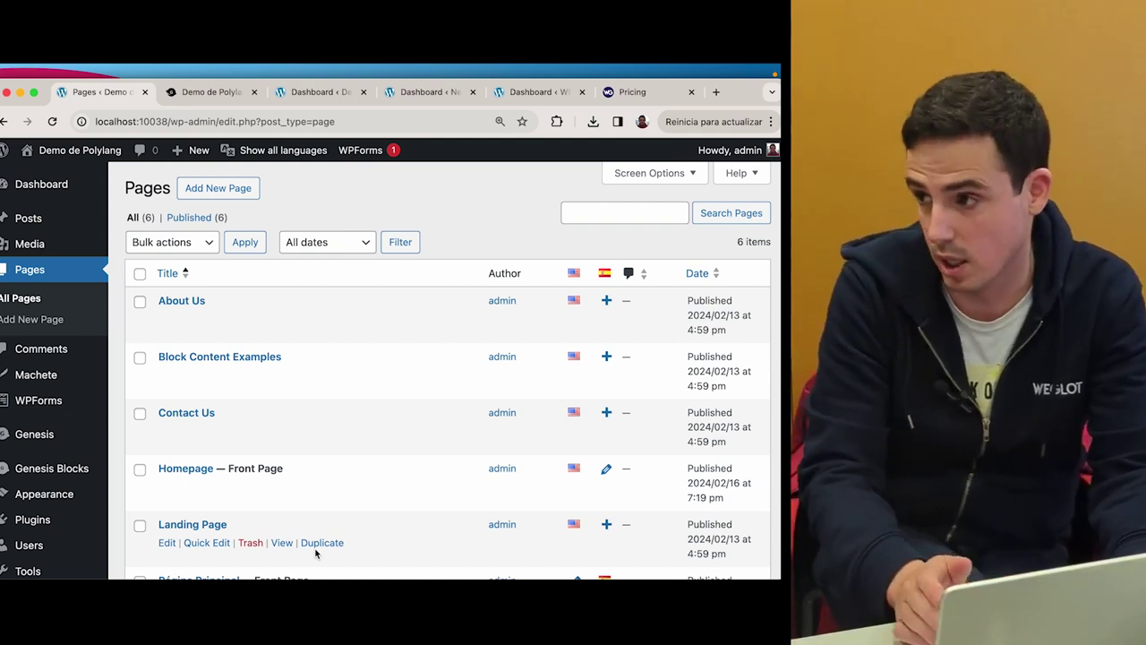
scroll(315, 552, down, 2)
scroll(315, 552, up, 2)
scroll(315, 553, down, 5)
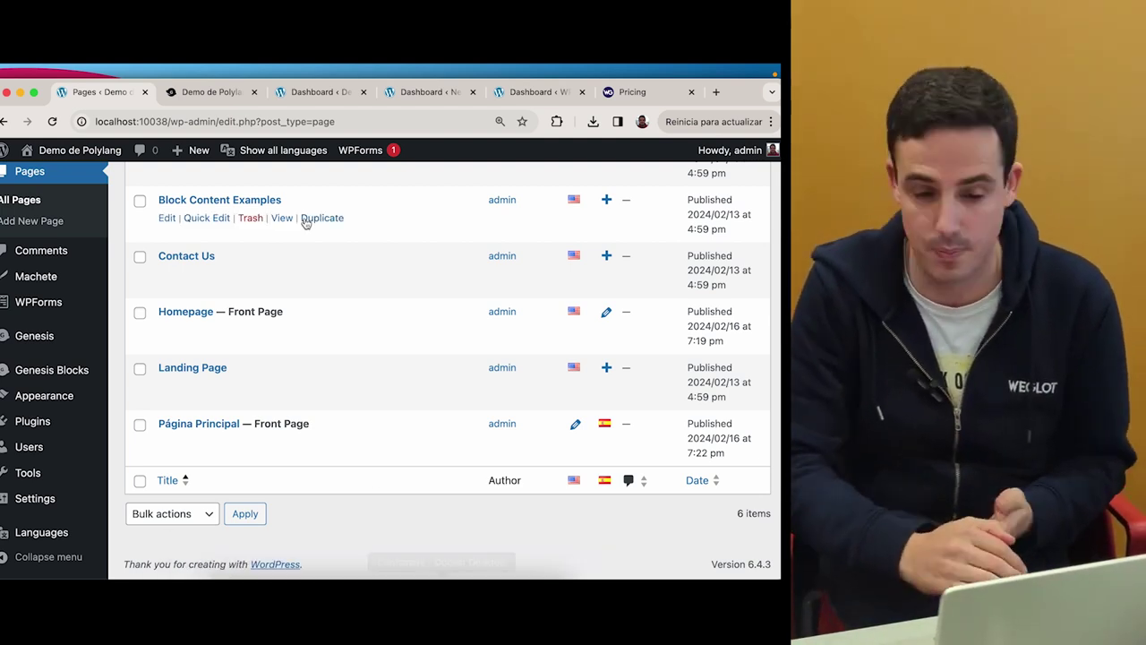
scroll(304, 218, up, 3)
scroll(305, 218, up, 1)
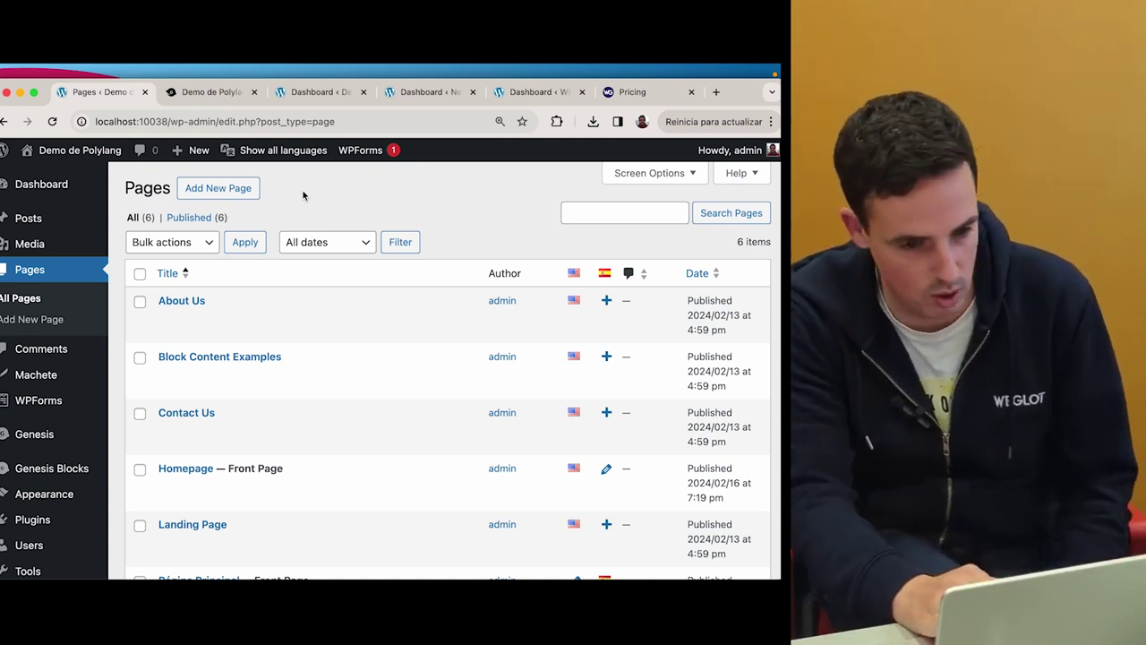
Check the Polylang site's English home, About Us and Spanish pages, then open the WPML dashboard.
click(194, 92)
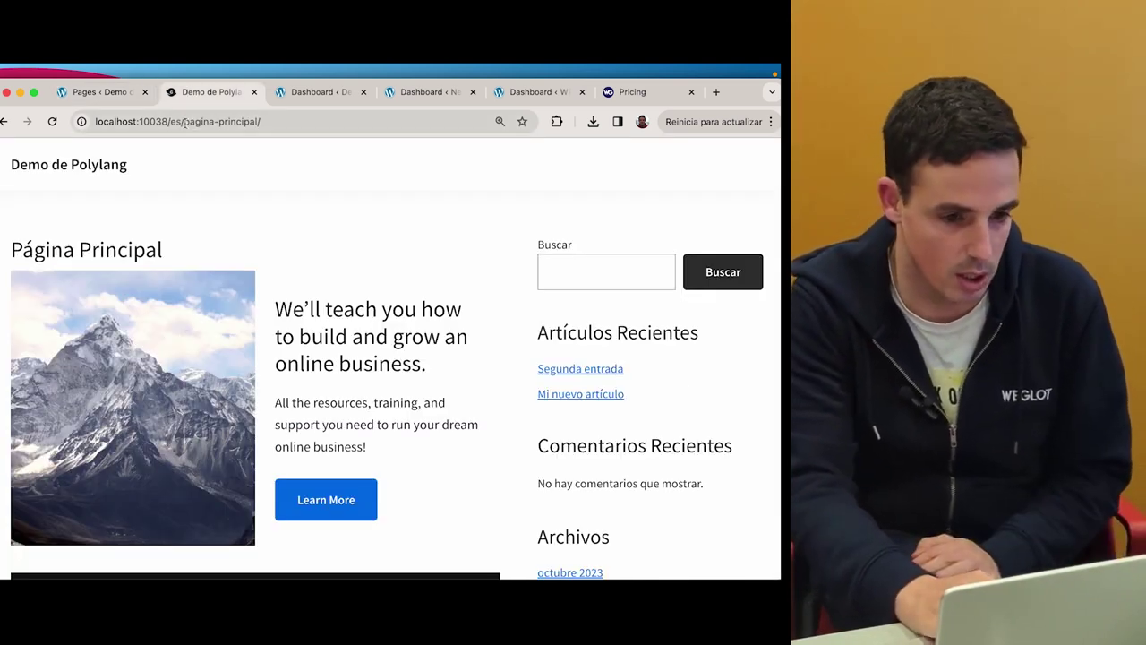
click(185, 122)
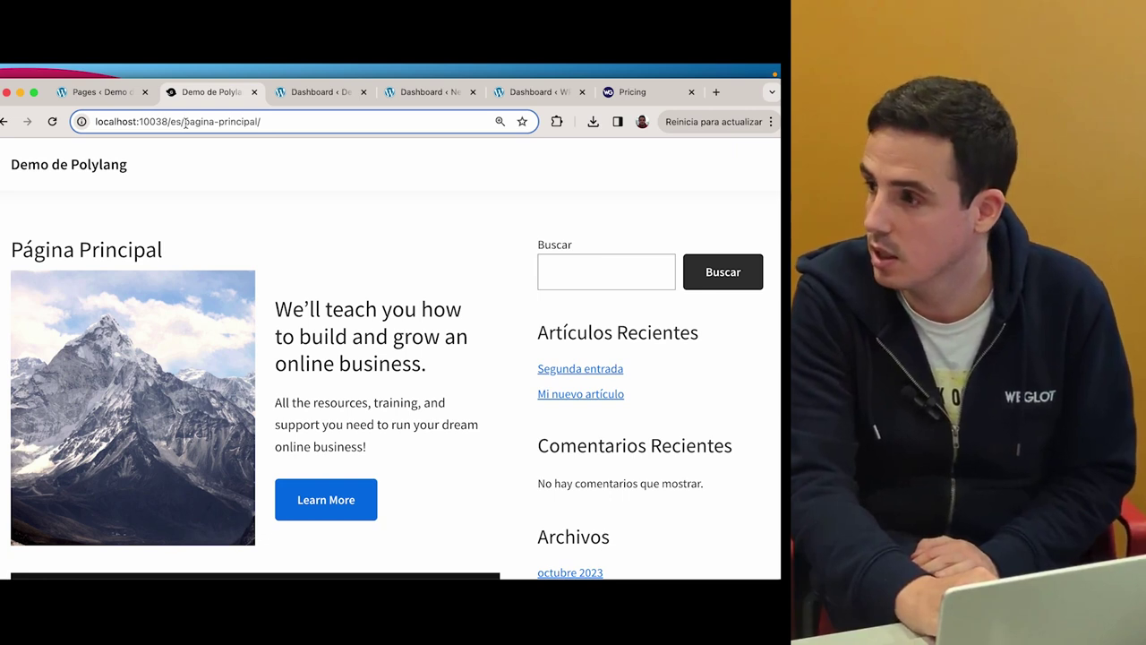
drag(170, 123, 353, 122)
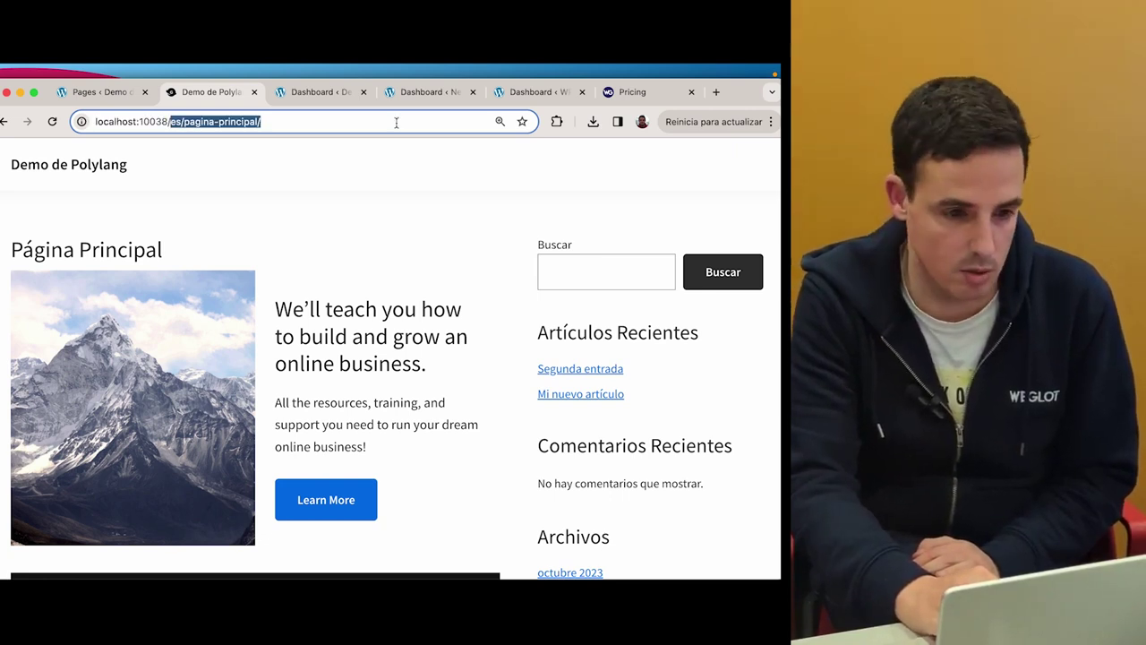
key(BackSpace)
key(Return)
click(392, 161)
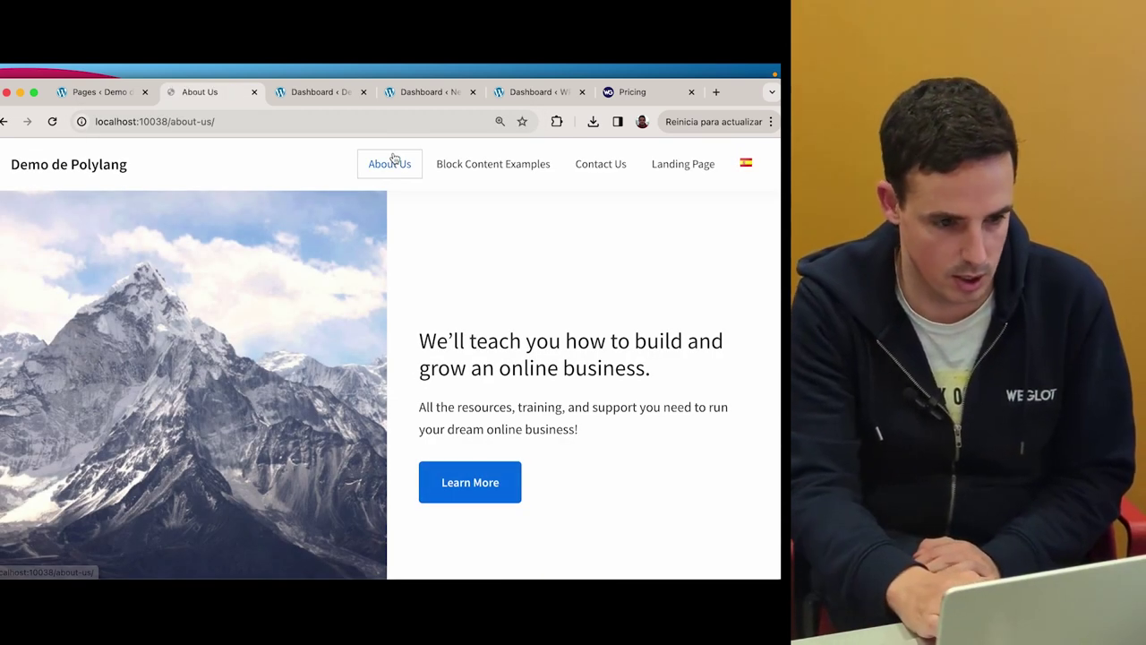
click(747, 164)
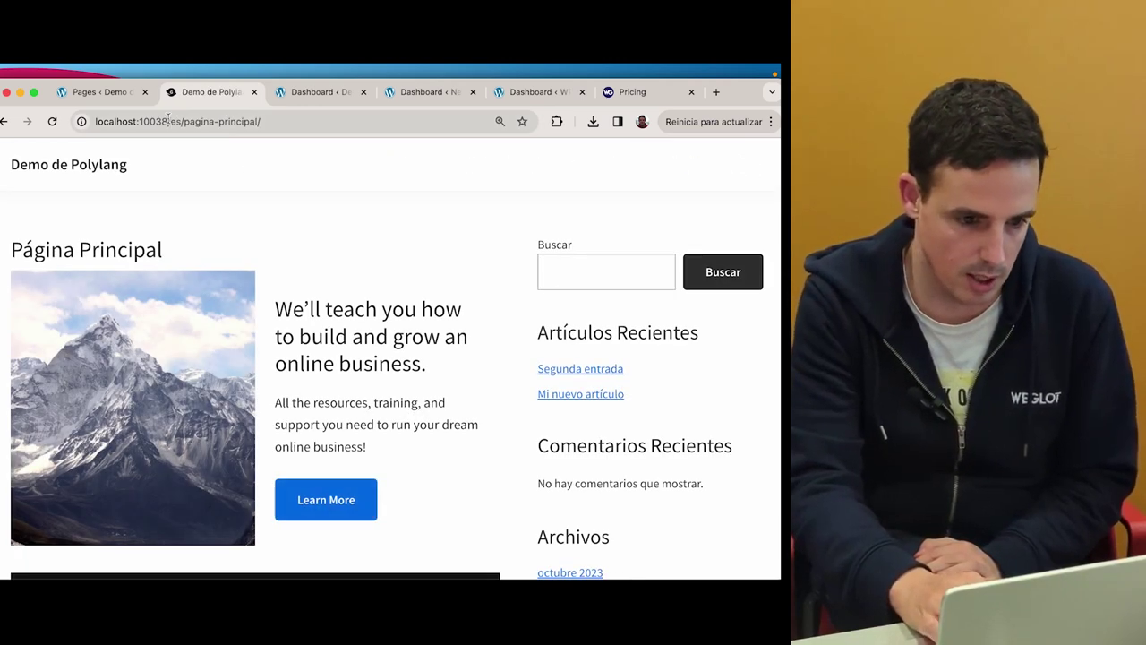
drag(168, 121, 327, 120)
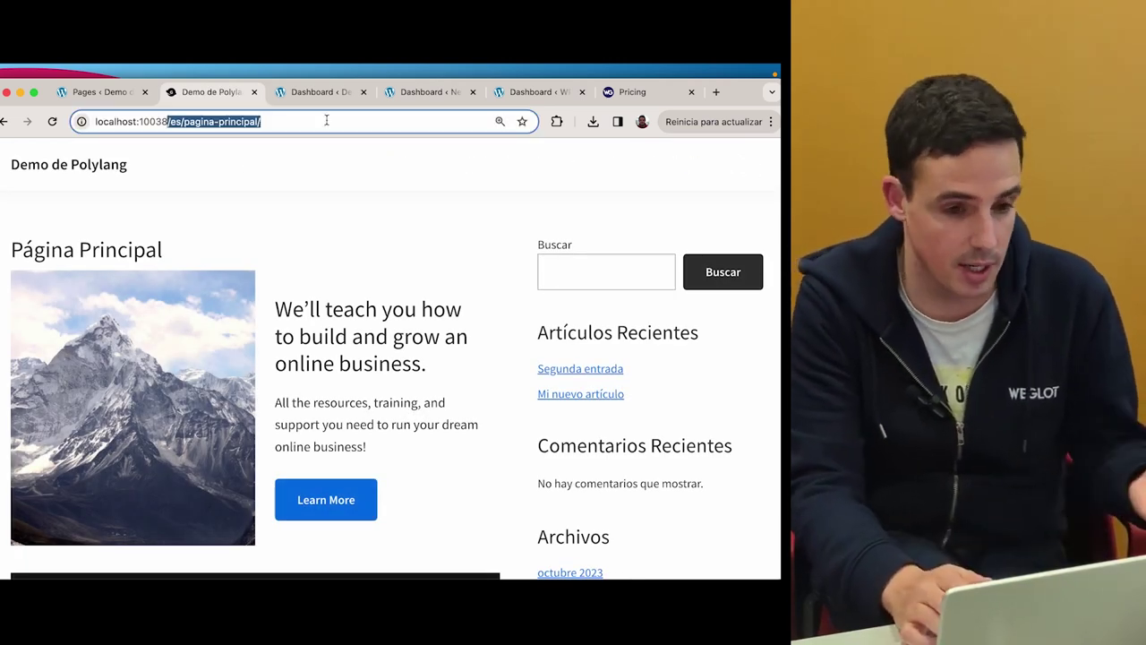
click(112, 91)
click(314, 91)
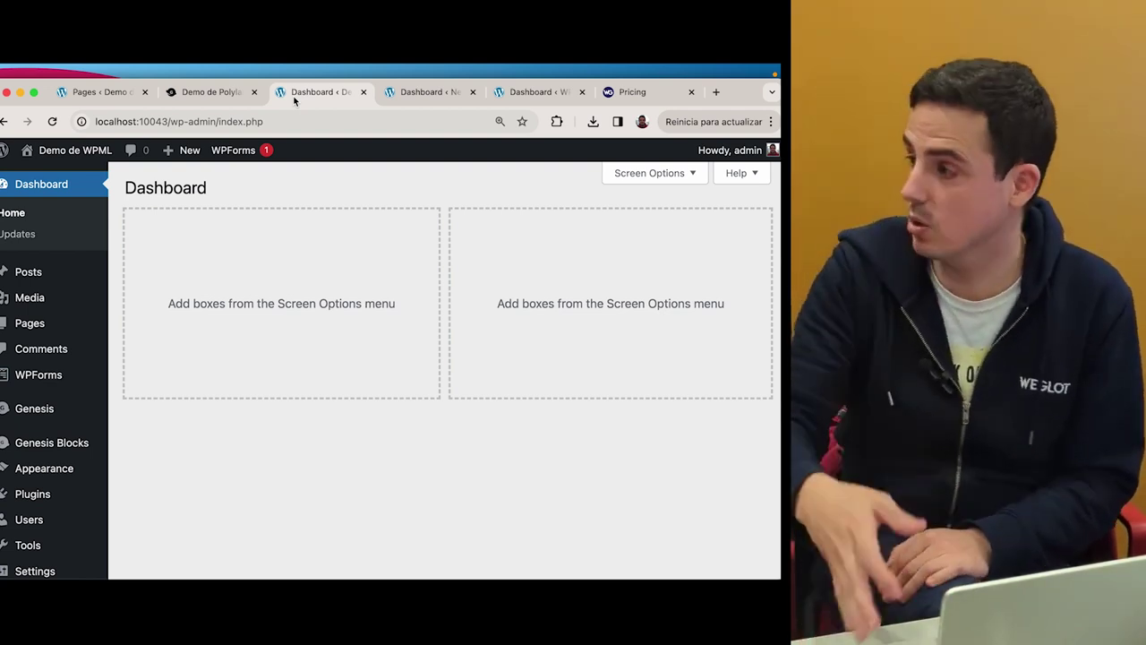
Go to the Demo de WPML site's Plugins page.
scroll(36, 358, down, 1)
click(32, 457)
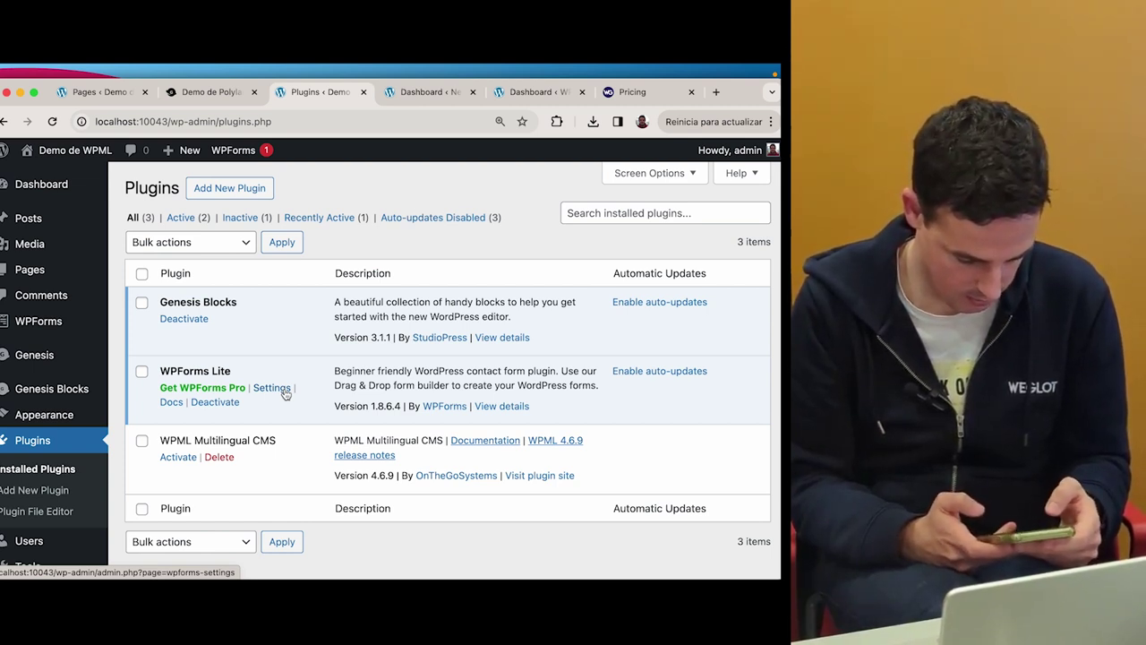
Activate WPML Multilingual CMS, review its Configuración page, then open Administración de traducción.
click(176, 457)
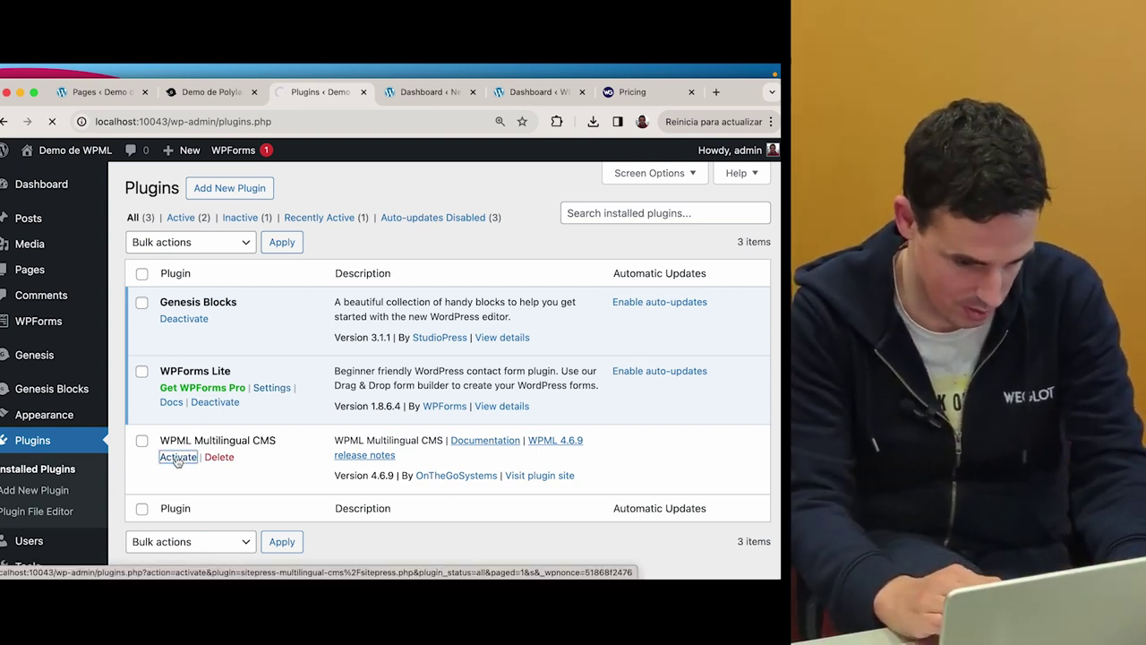
scroll(177, 463, down, 3)
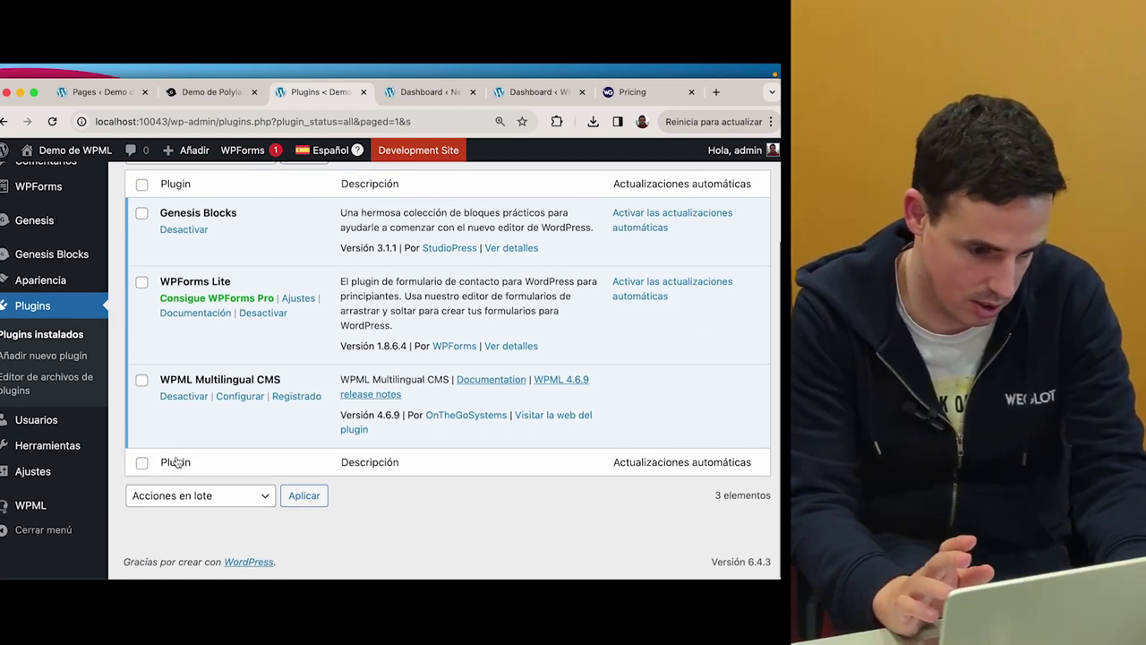
mouse_move(51, 509)
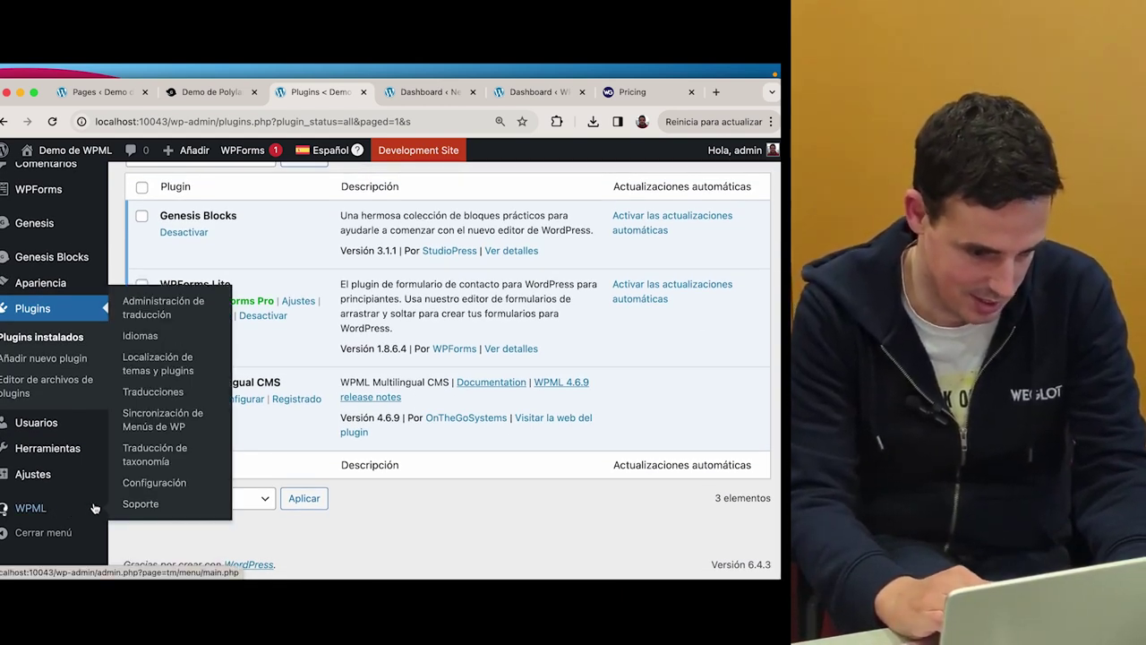
click(149, 484)
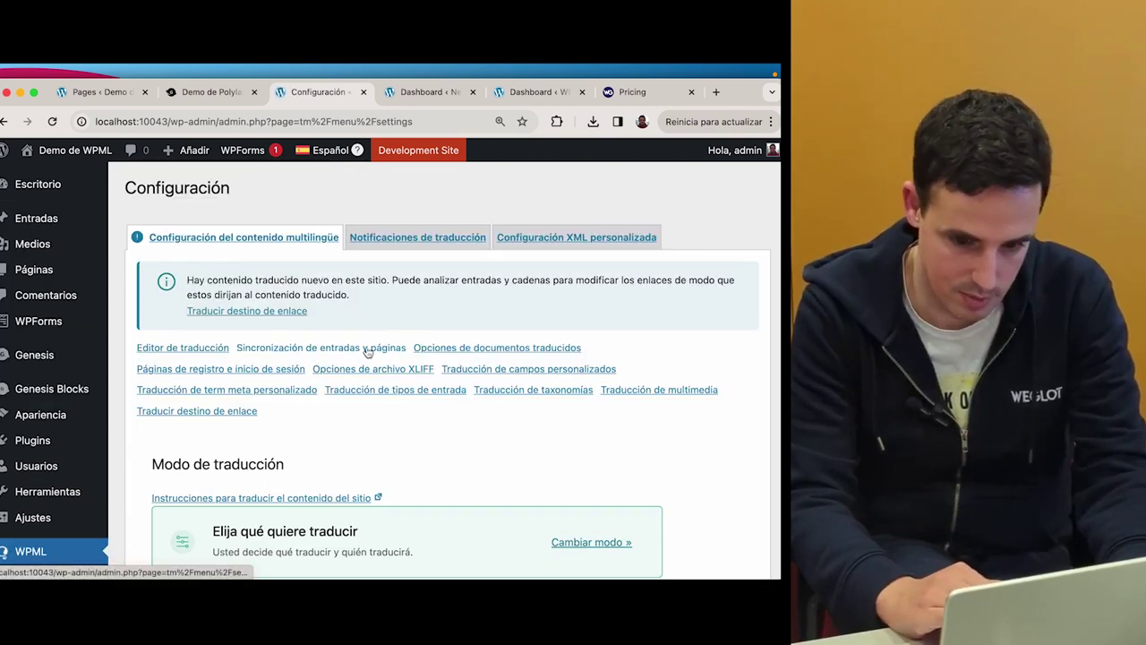
scroll(367, 351, down, 10)
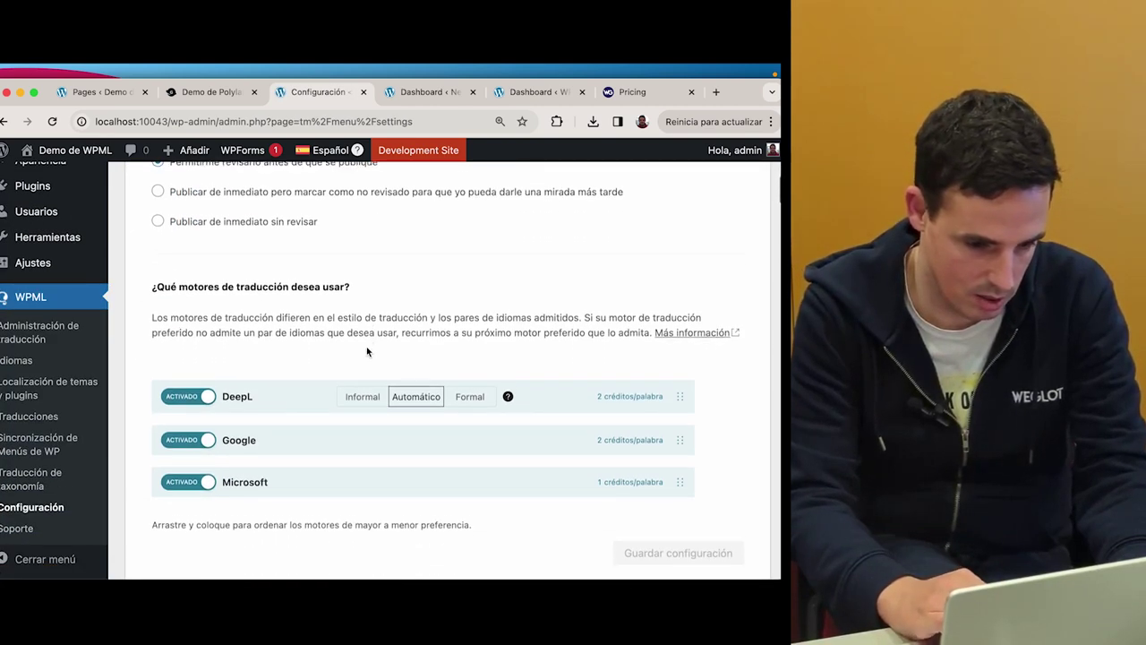
scroll(367, 351, down, 10)
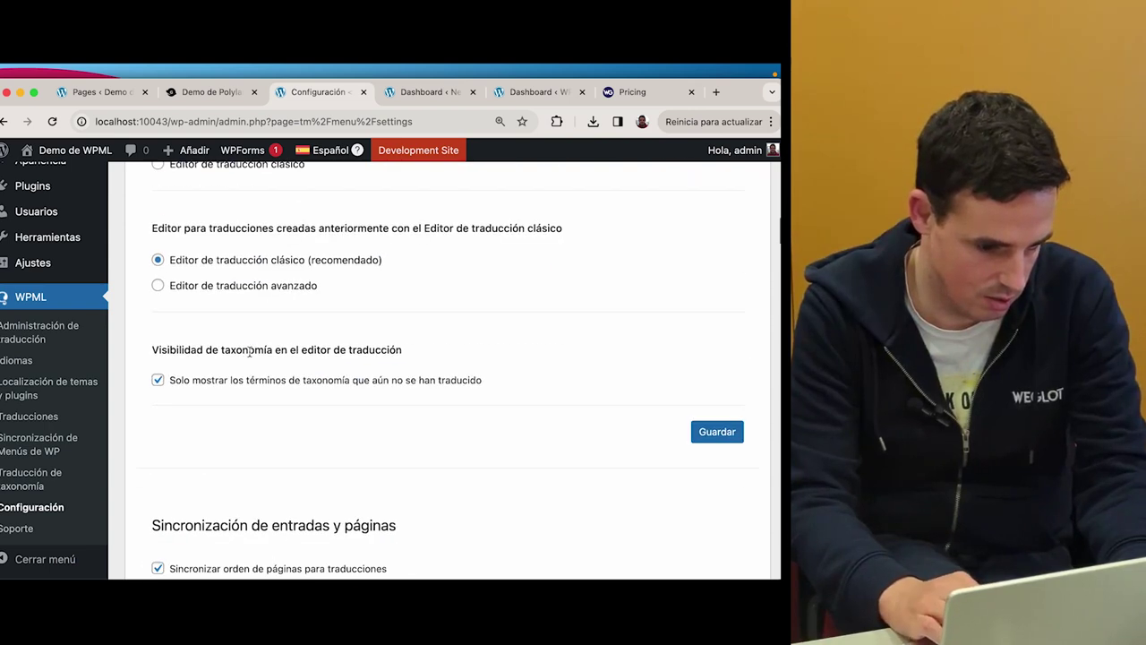
scroll(250, 352, down, 5)
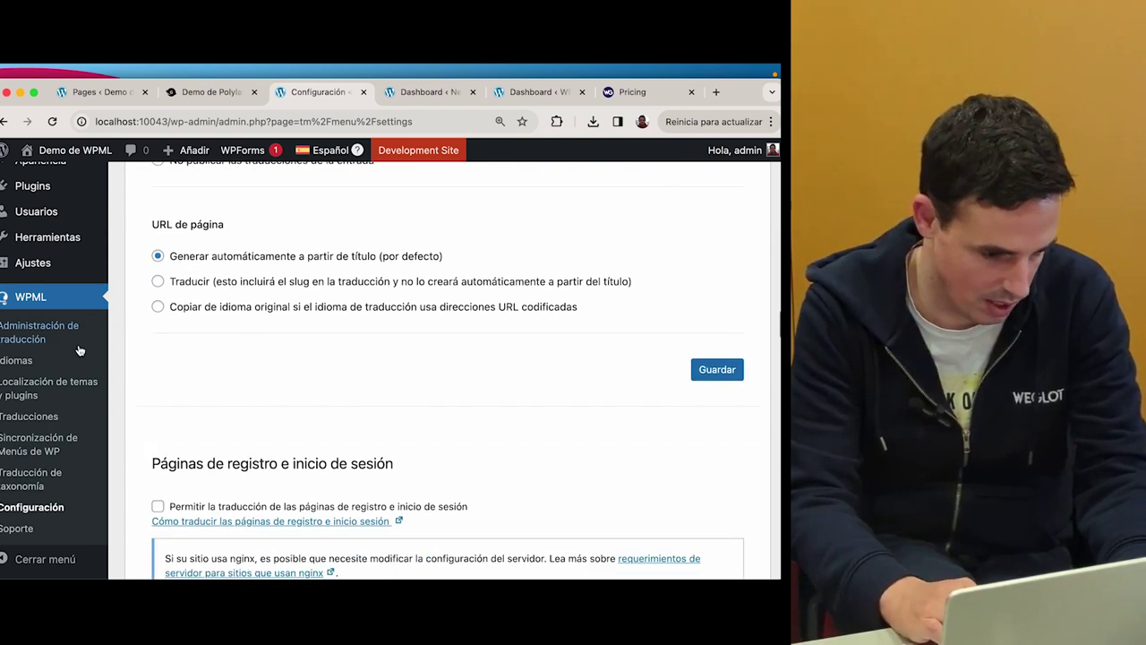
click(28, 331)
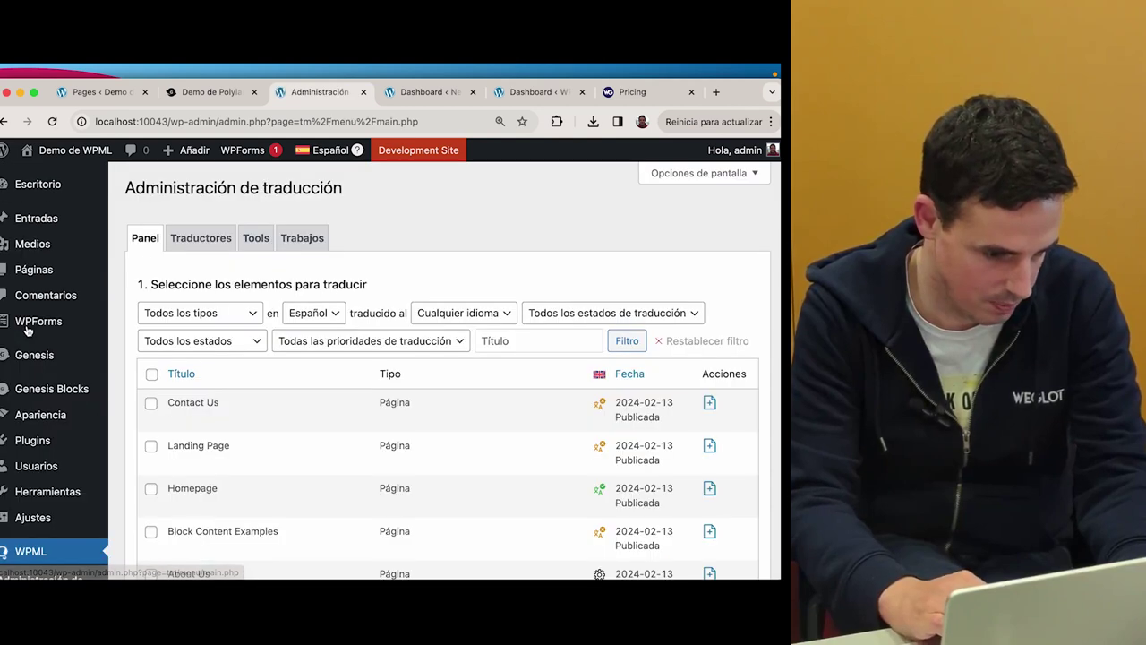
In WPML's Idiomas settings, choose Inglés as the site's default language.
scroll(37, 473, down, 3)
click(16, 360)
scroll(317, 399, down, 5)
scroll(316, 394, up, 4)
drag(175, 326, 290, 381)
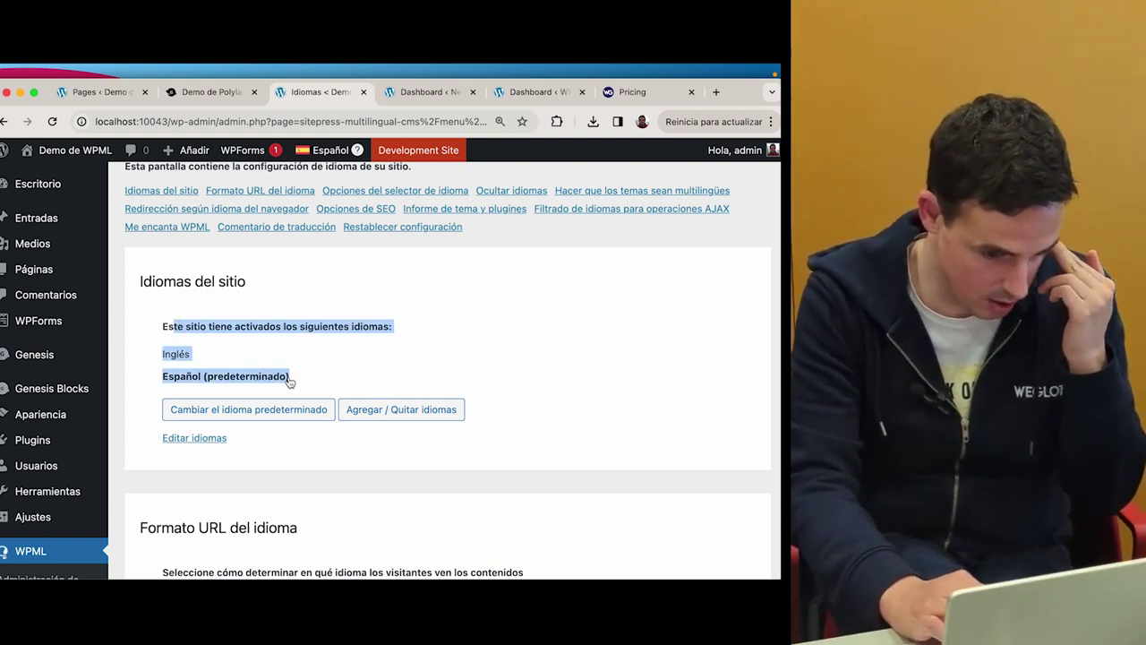
click(277, 409)
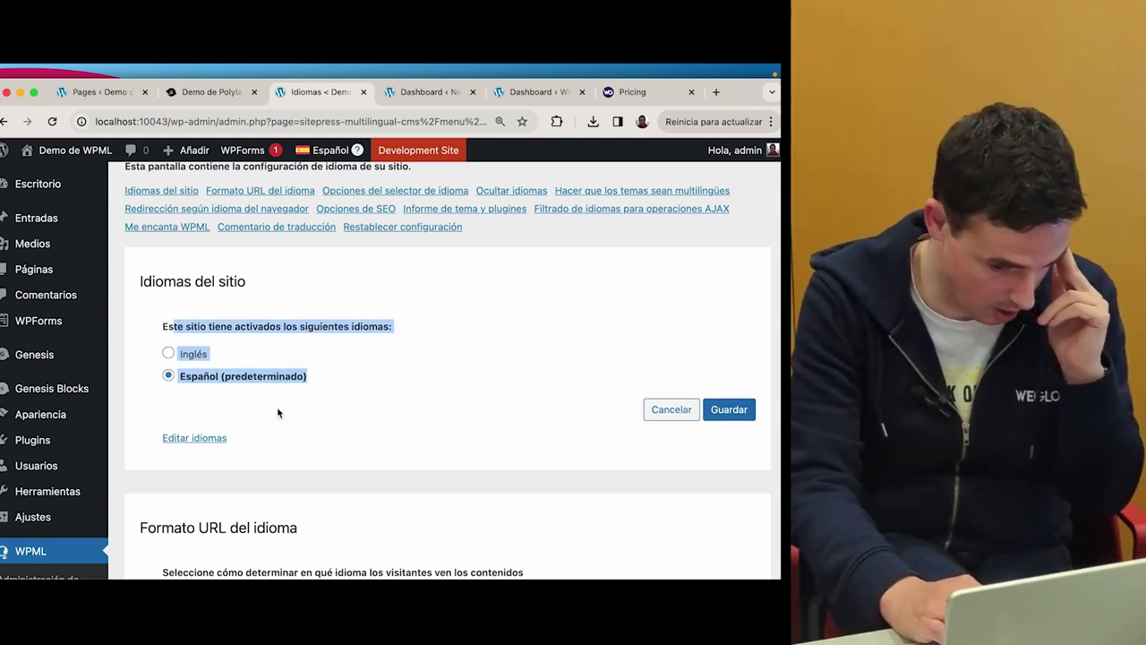
click(169, 355)
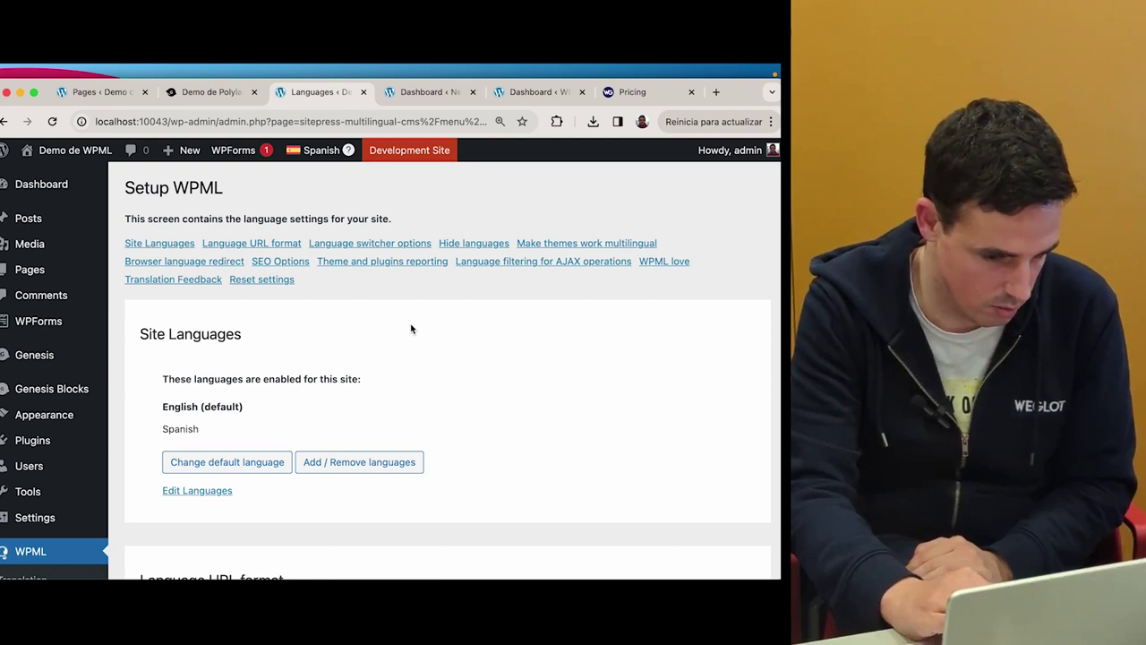
drag(270, 412, 161, 407)
click(154, 426)
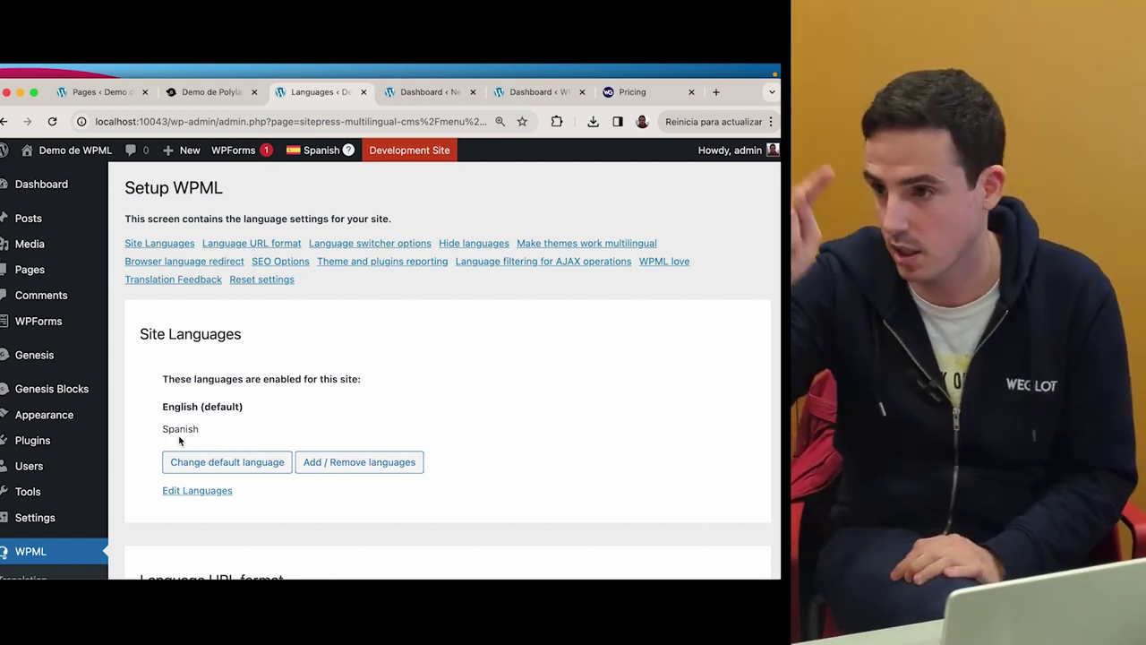
scroll(179, 439, down, 15)
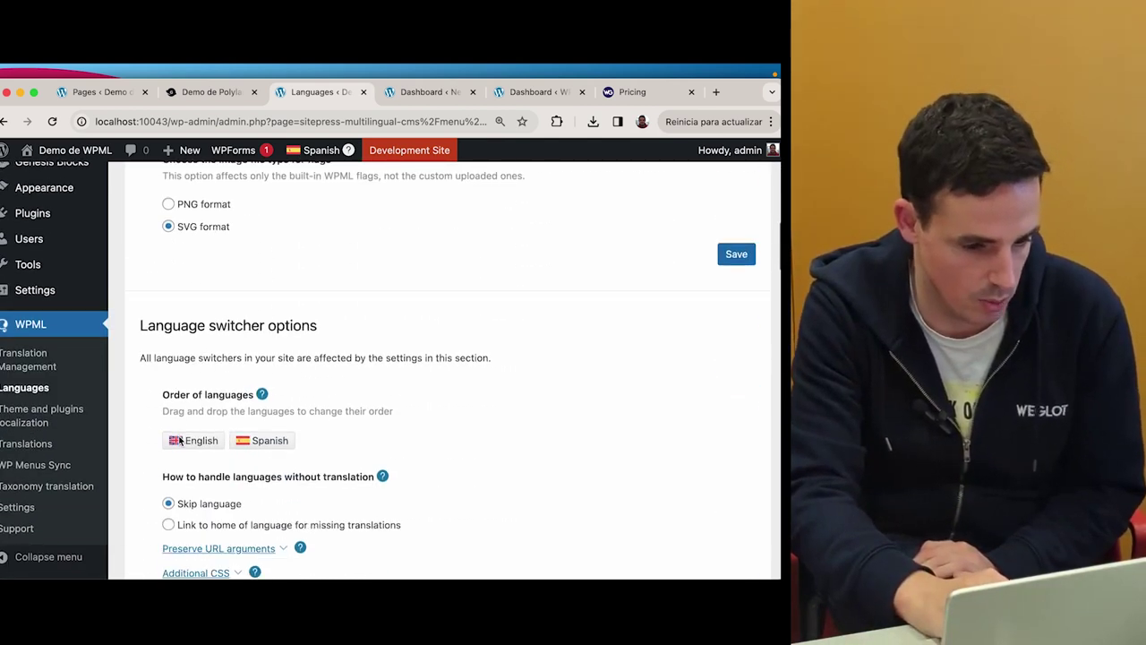
scroll(179, 438, down, 5)
scroll(179, 440, up, 2)
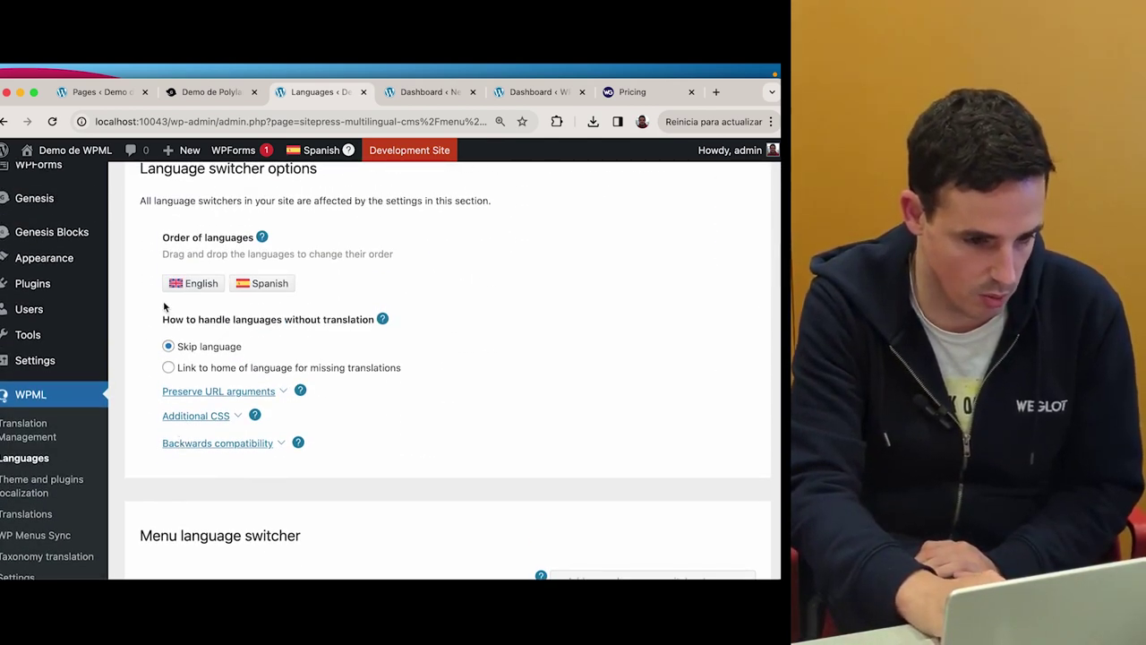
scroll(214, 324, up, 1)
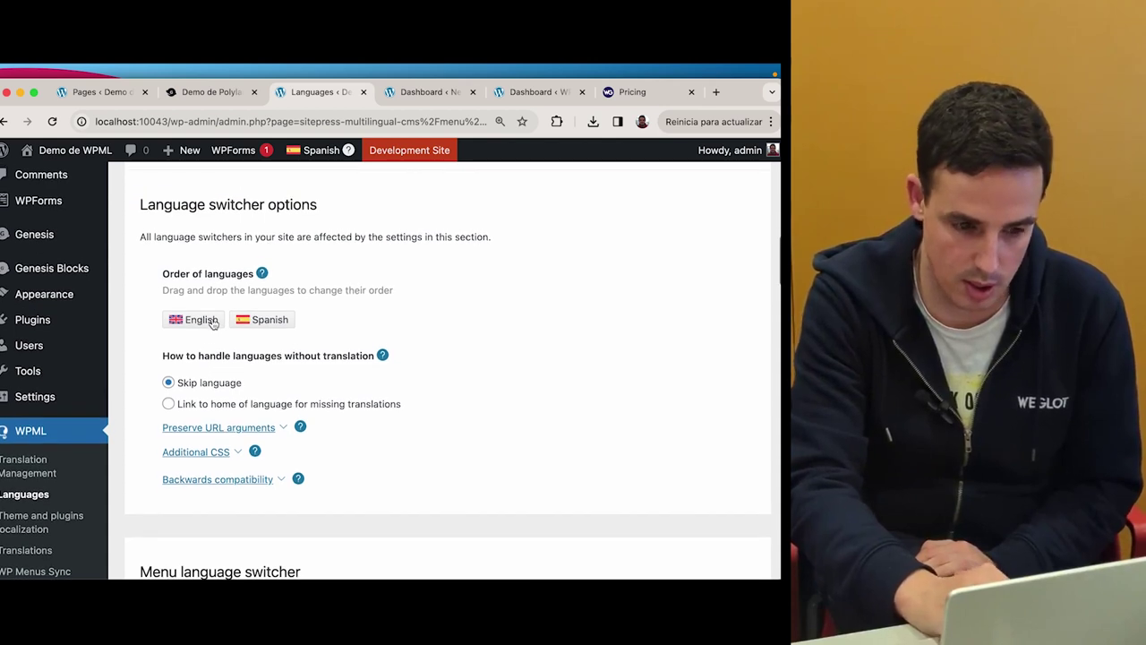
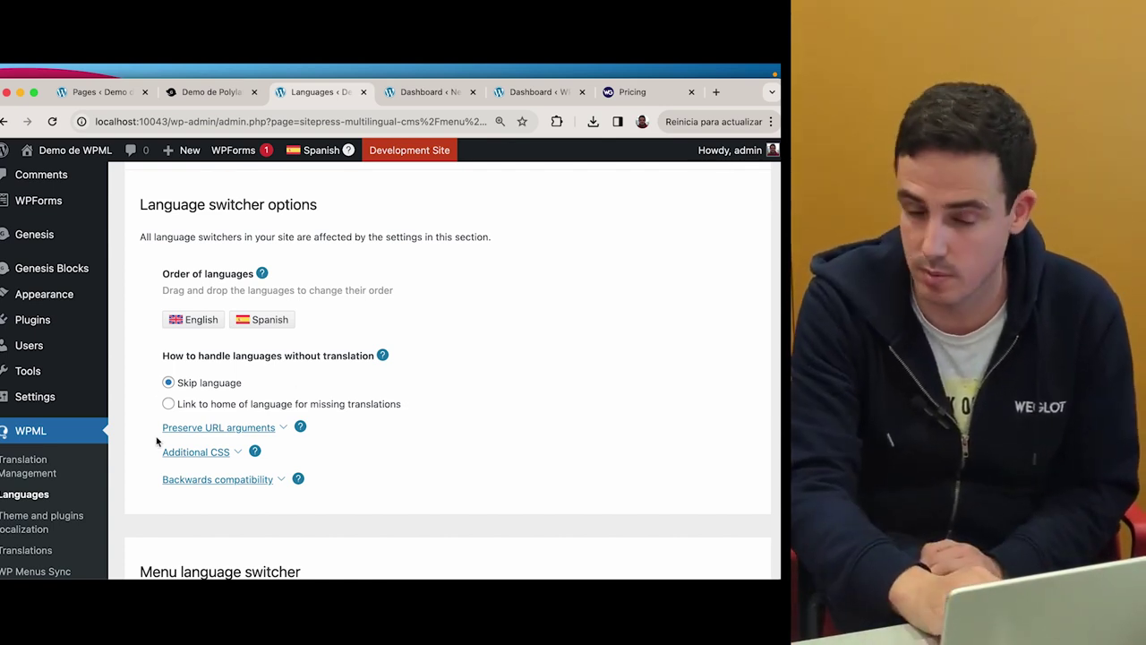
Open WPML Settings and look through its sections down to Login and registration pages.
scroll(159, 439, down, 2)
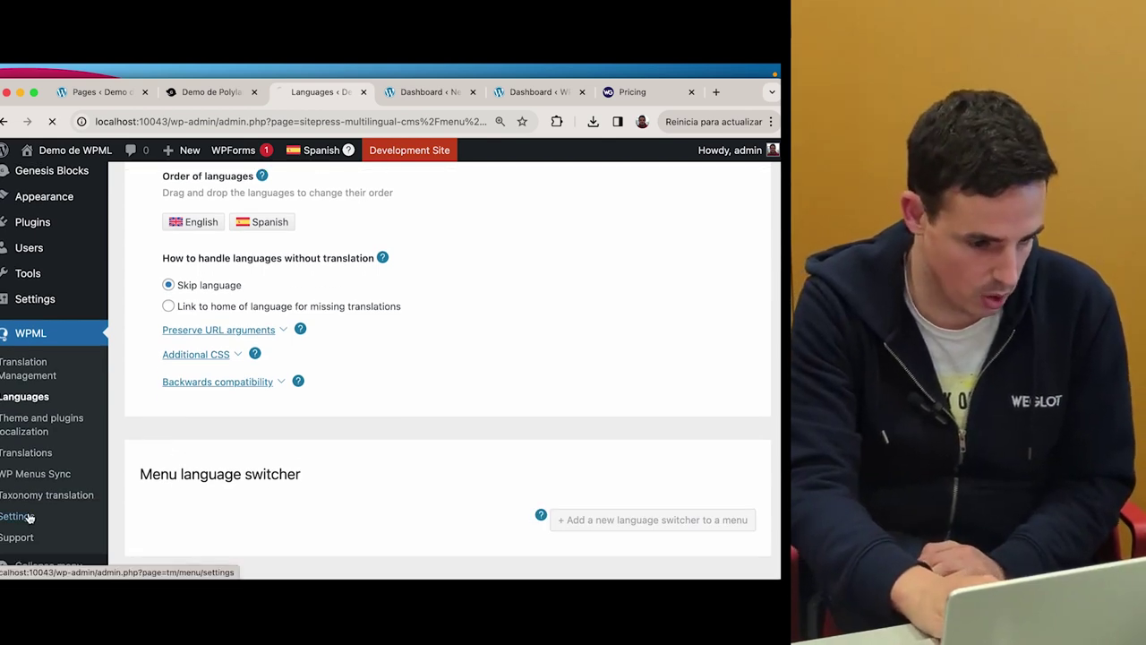
click(19, 515)
scroll(410, 321, down, 15)
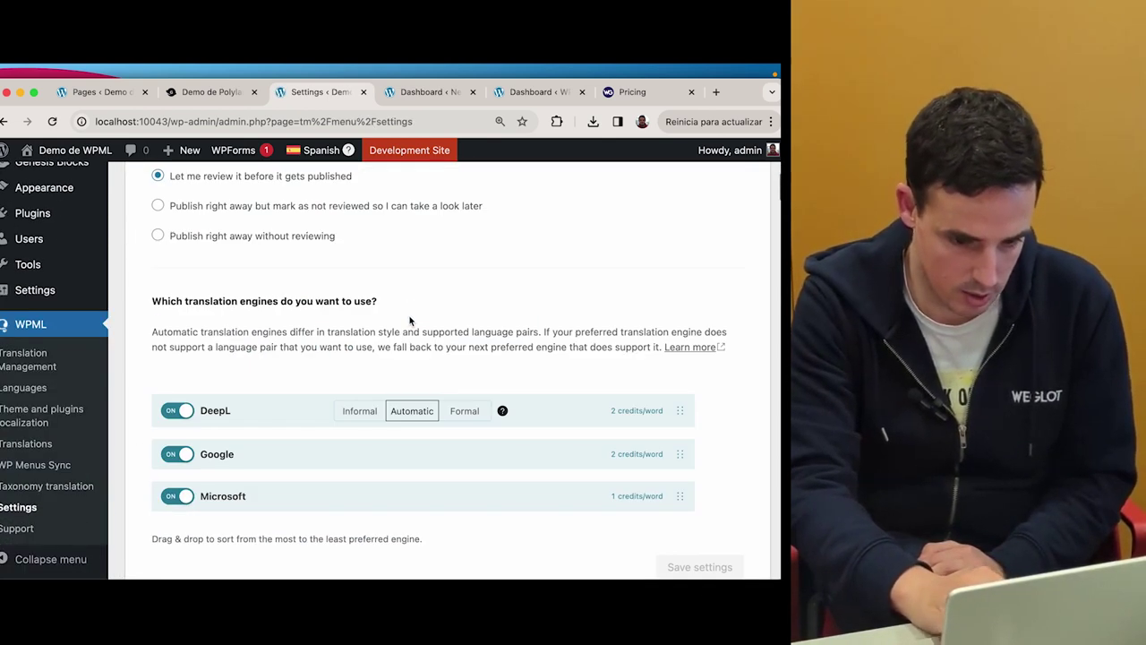
scroll(410, 321, down, 5)
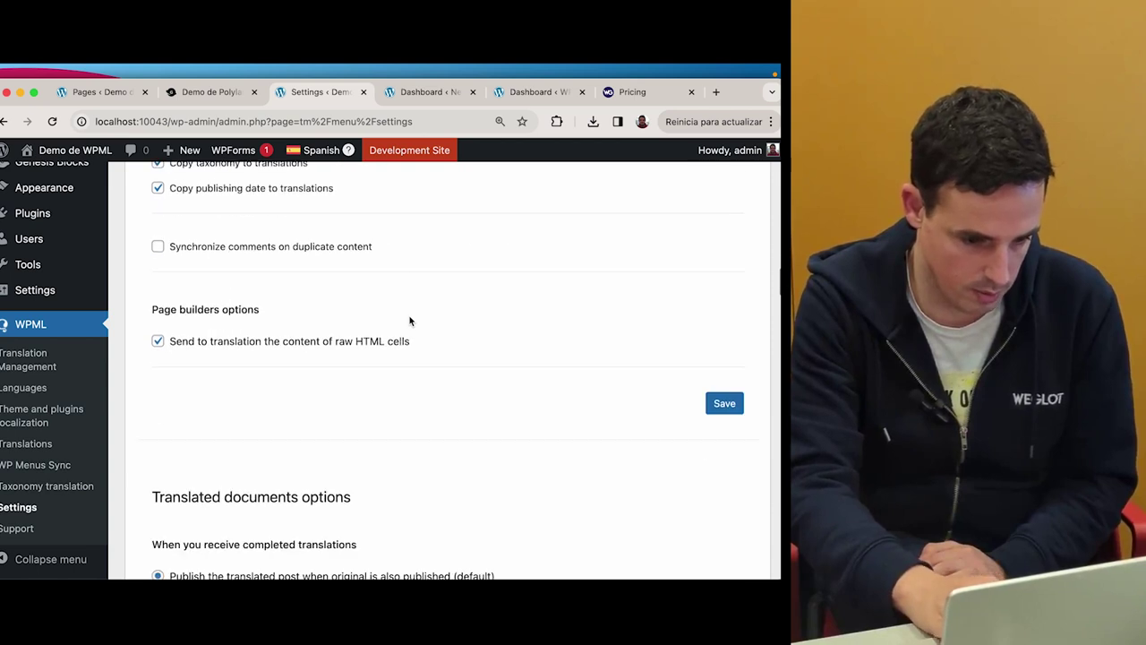
scroll(410, 321, down, 10)
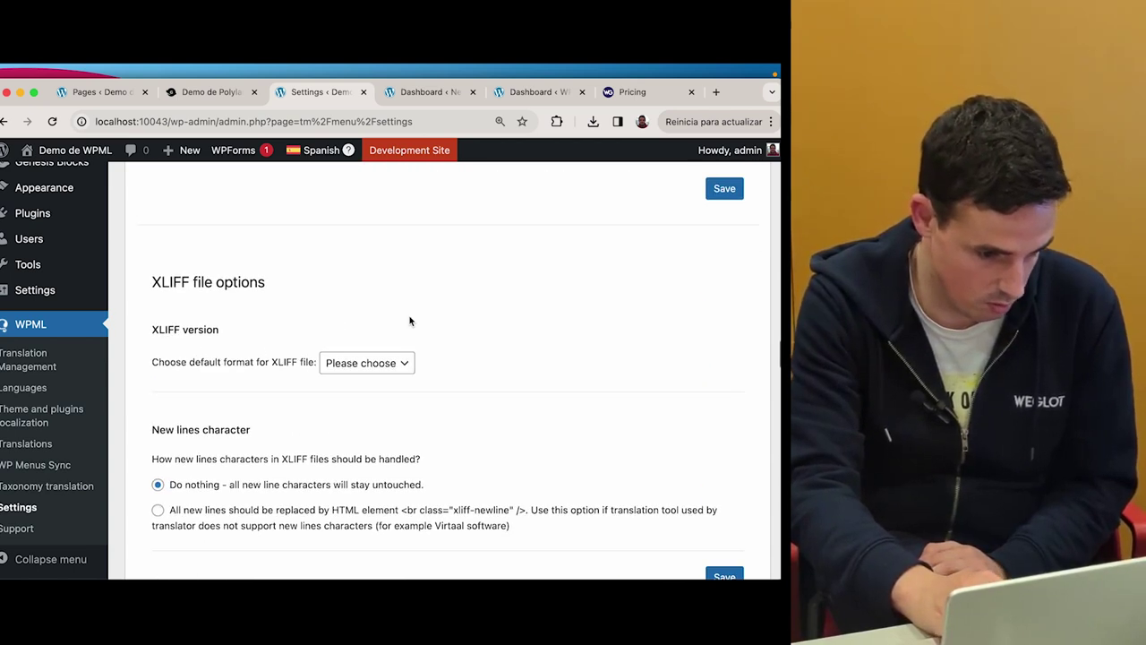
scroll(410, 321, up, 3)
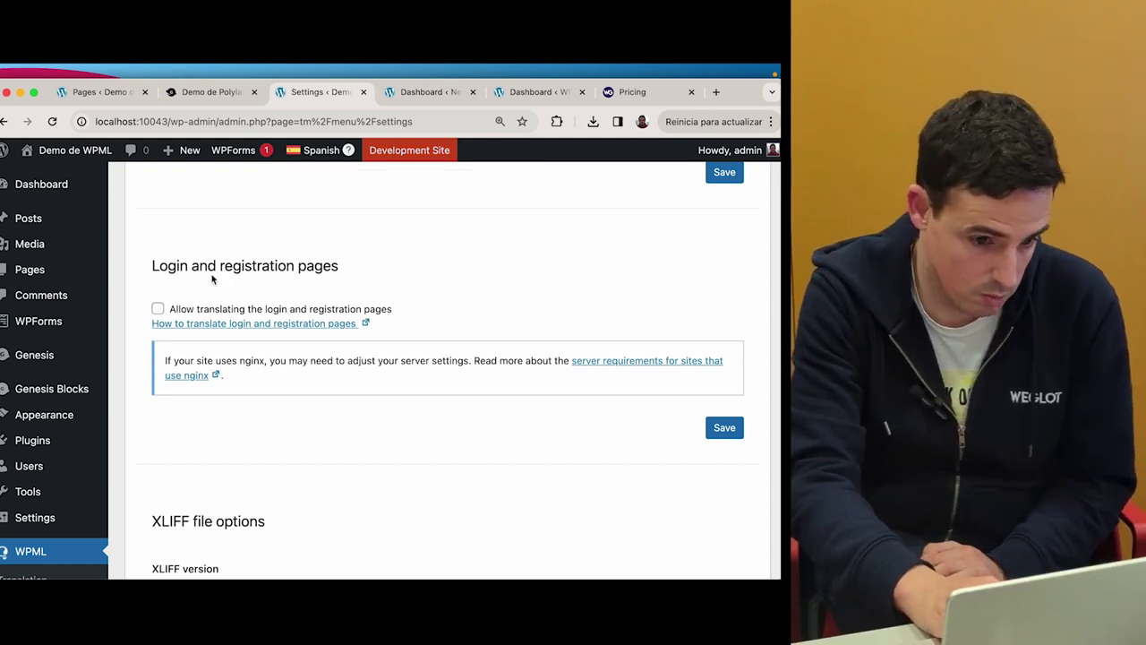
scroll(39, 192, down, 1)
scroll(39, 192, up, 1)
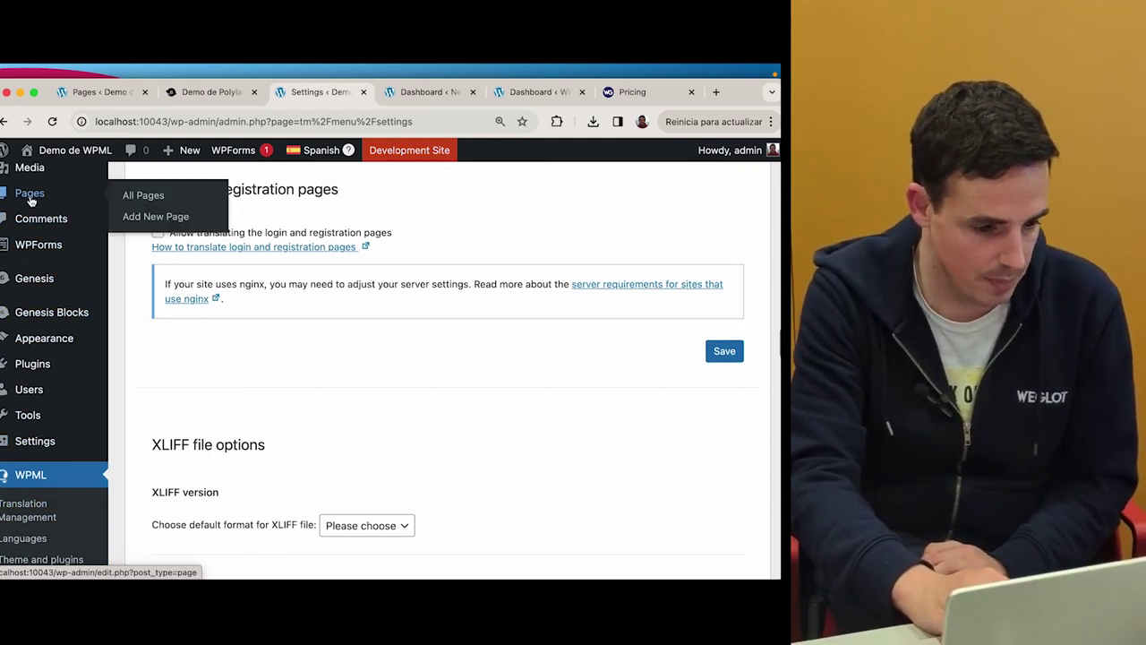
List all pages in every language, then filter the list to English.
click(35, 190)
mouse_move(324, 158)
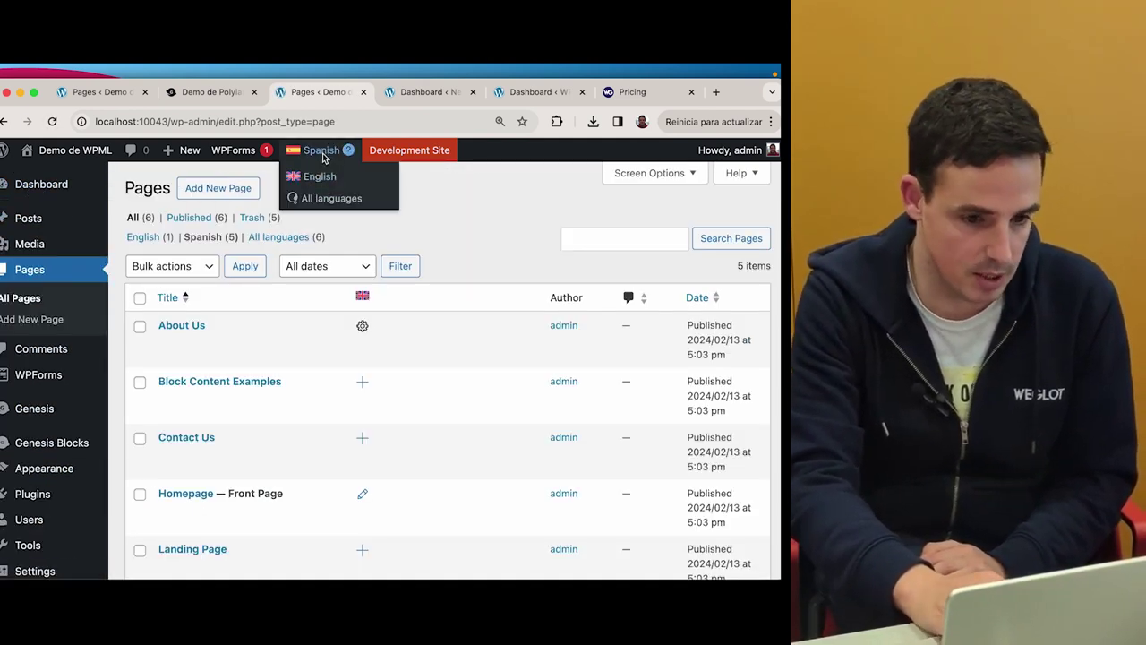
click(312, 198)
scroll(273, 375, down, 2)
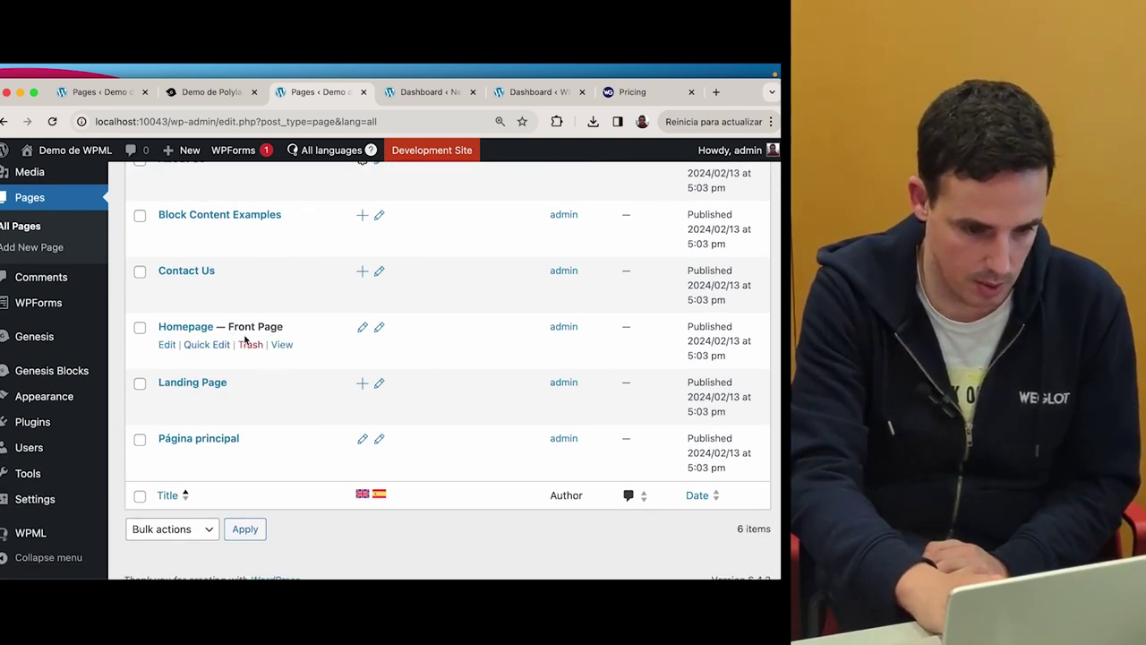
scroll(195, 331, up, 2)
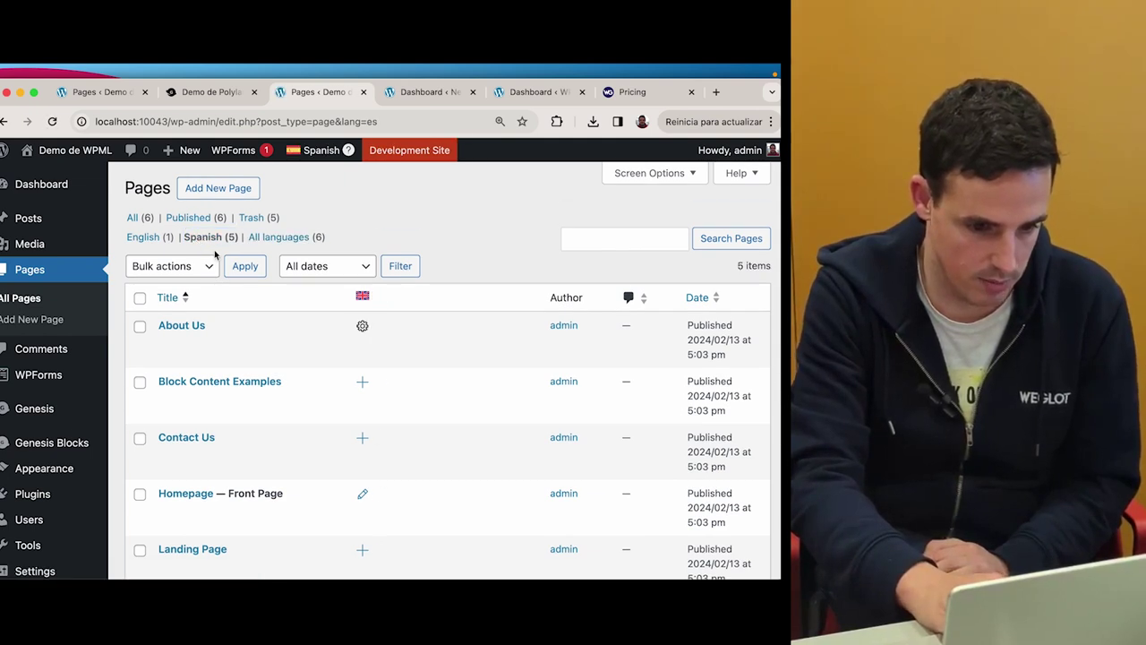
scroll(247, 300, down, 1)
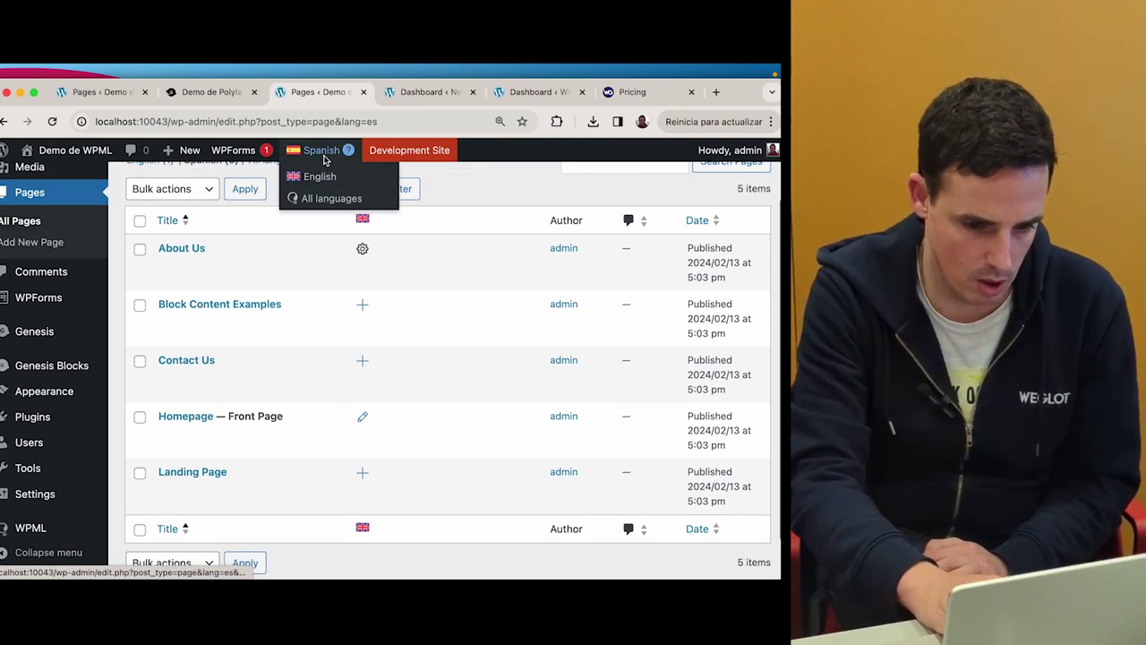
scroll(304, 336, up, 1)
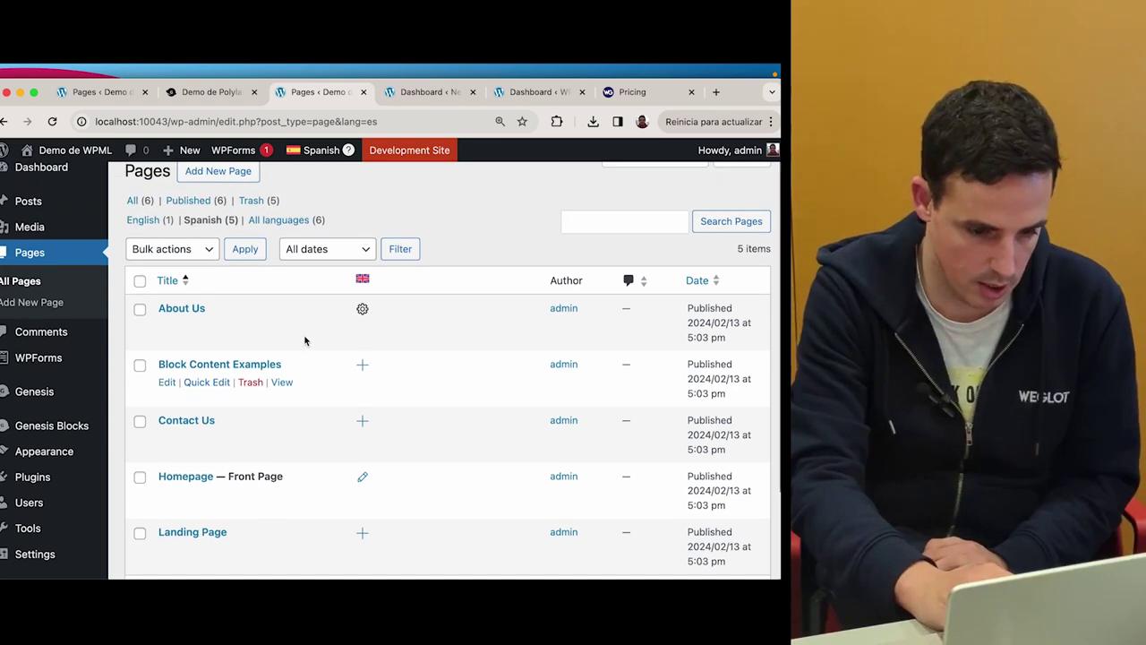
click(141, 220)
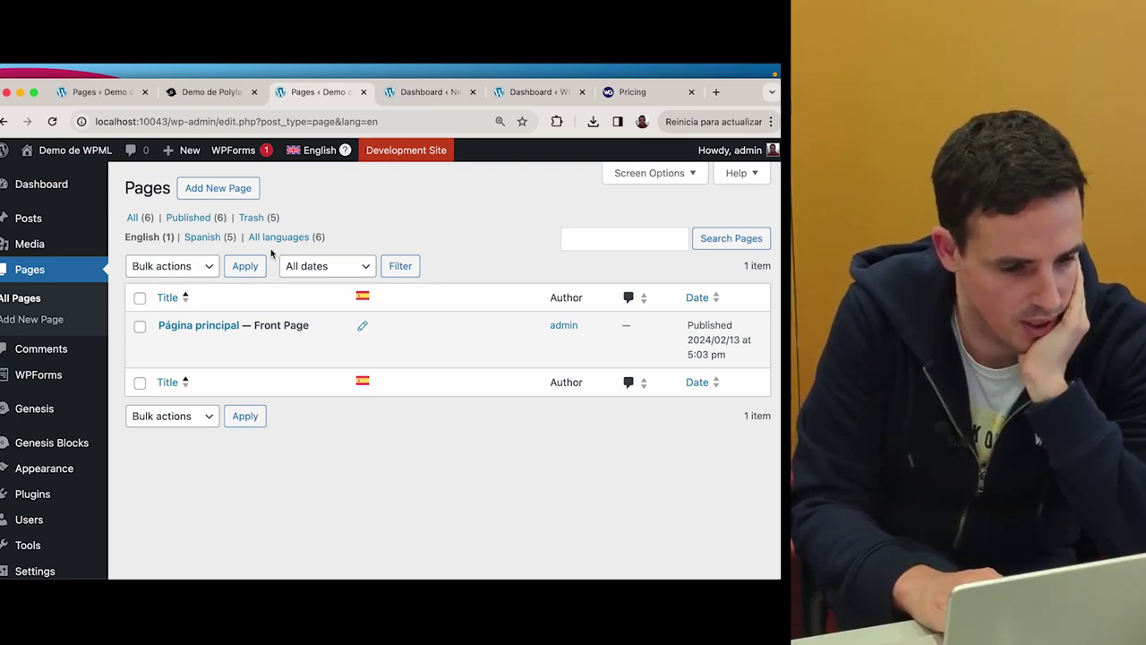
Open Página principal's live view in a new tab and compare it with the Polylang demo front page.
right_click(282, 344)
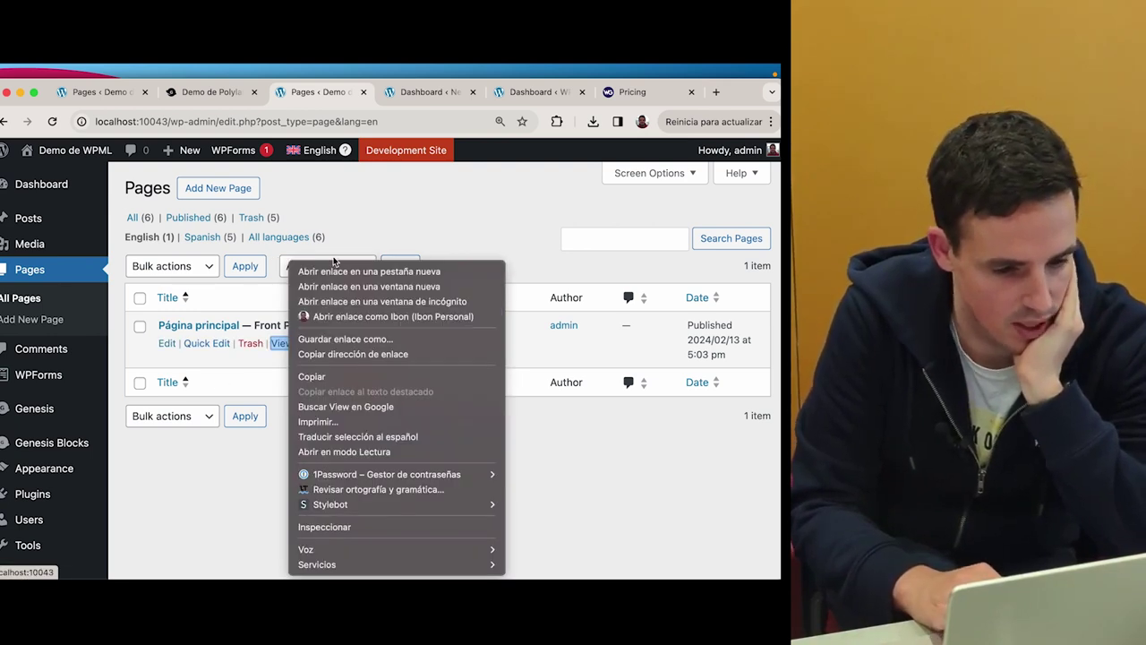
click(330, 270)
click(376, 92)
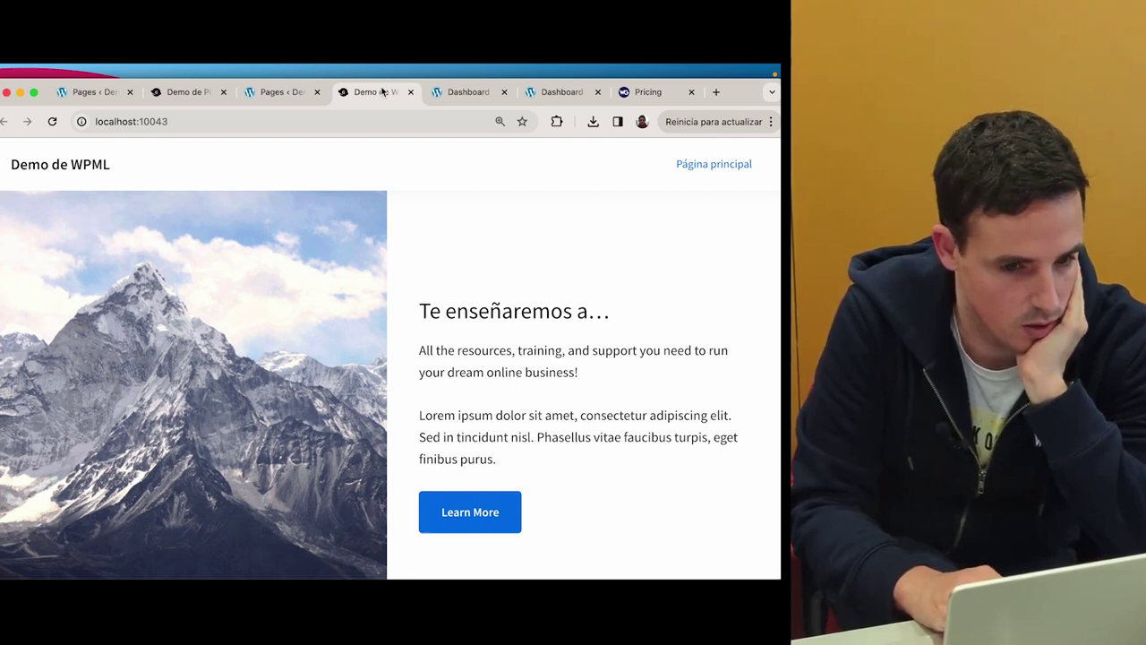
click(279, 92)
click(185, 94)
click(275, 94)
scroll(72, 412, down, 2)
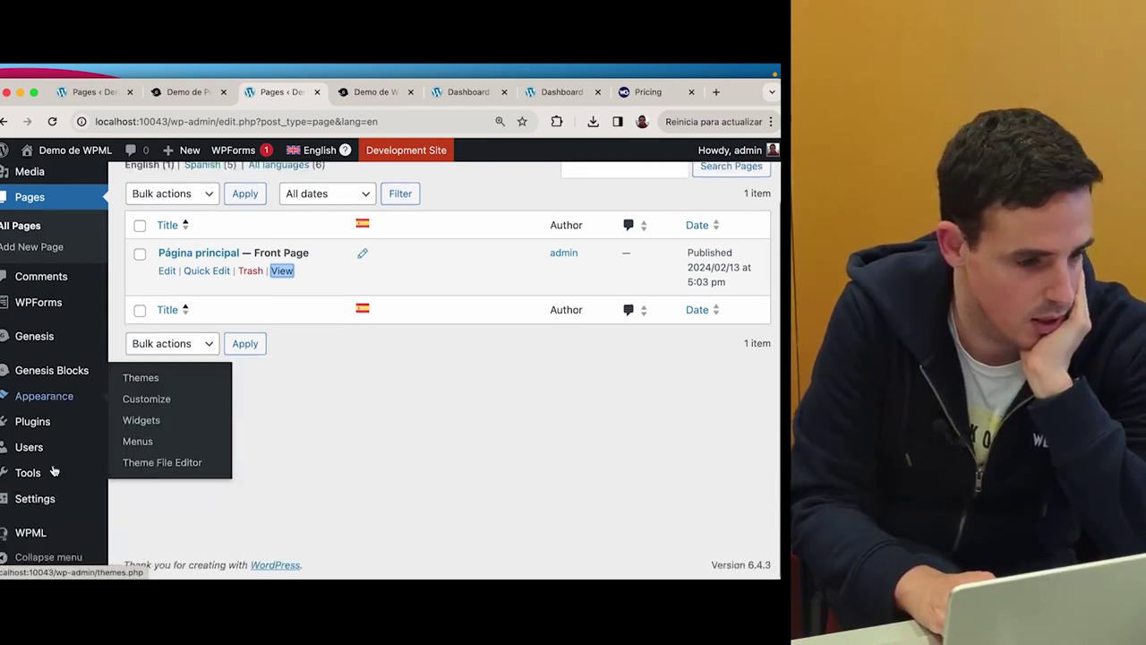
mouse_move(32, 430)
mouse_move(32, 511)
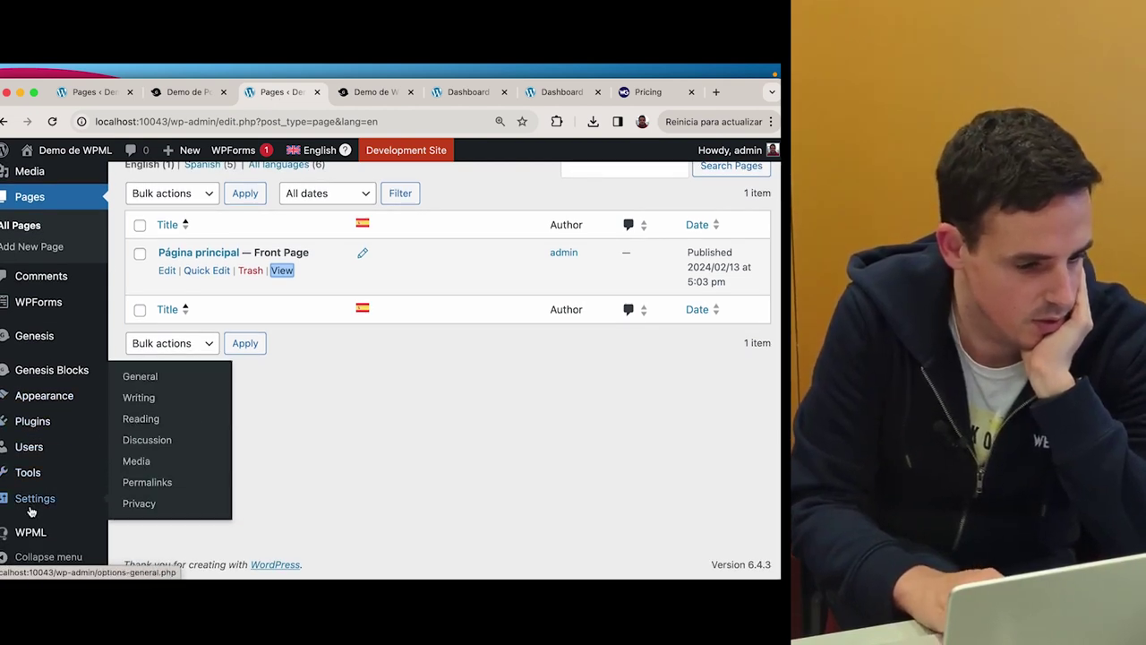
Deactivate and delete the WPML Multilingual CMS plugin from Installed Plugins.
click(31, 422)
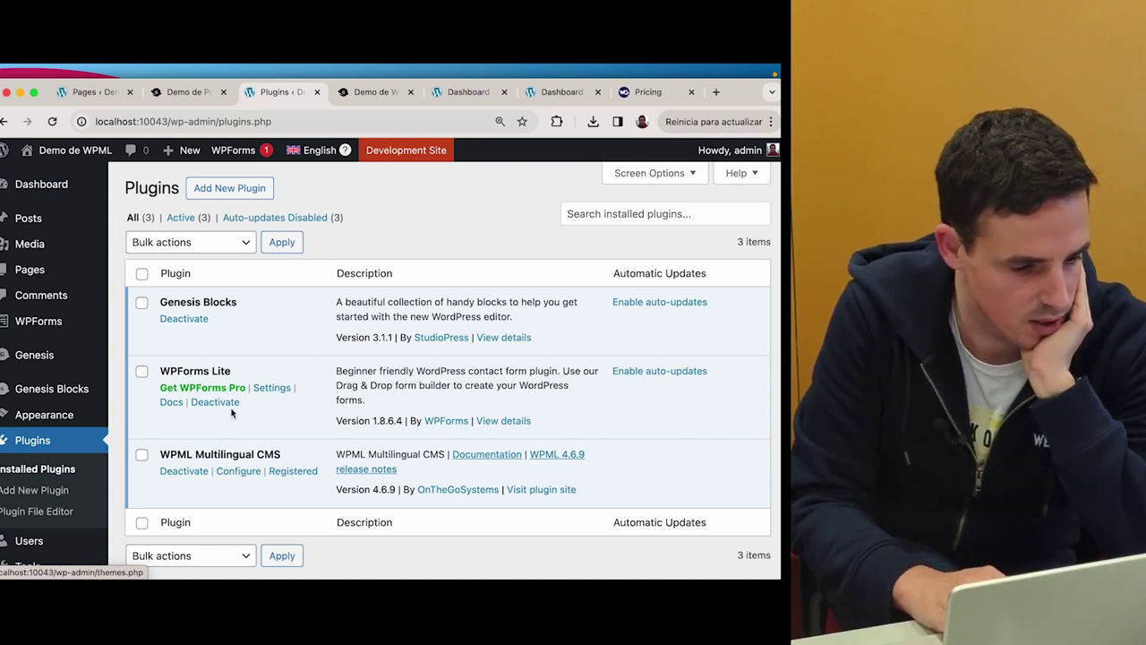
click(196, 473)
click(228, 501)
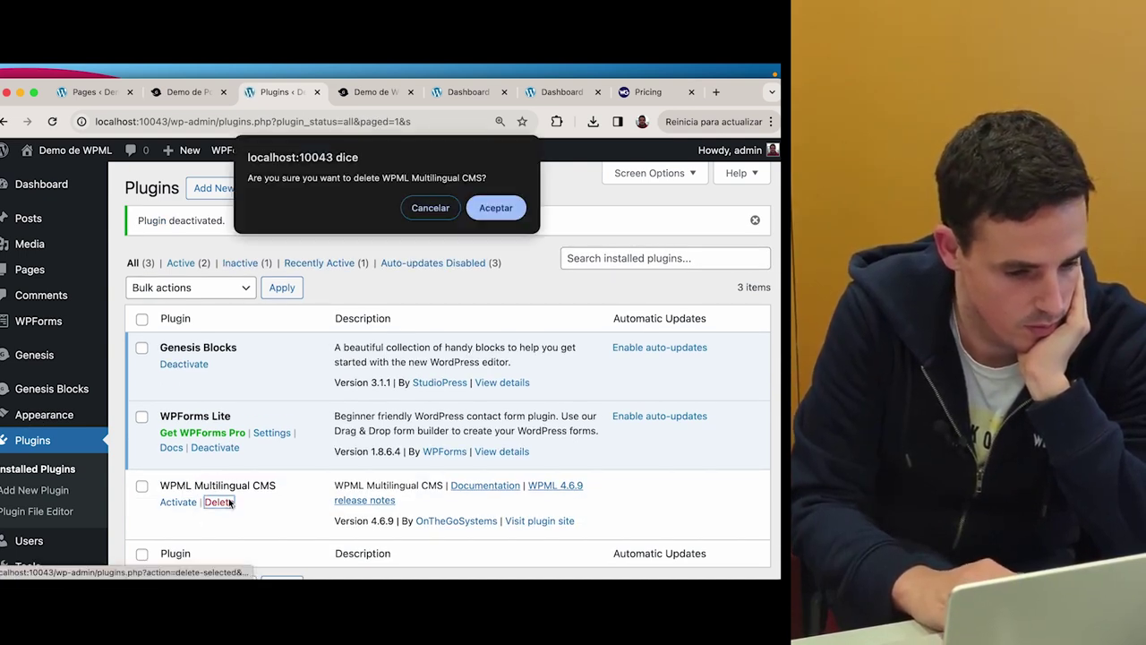
click(515, 204)
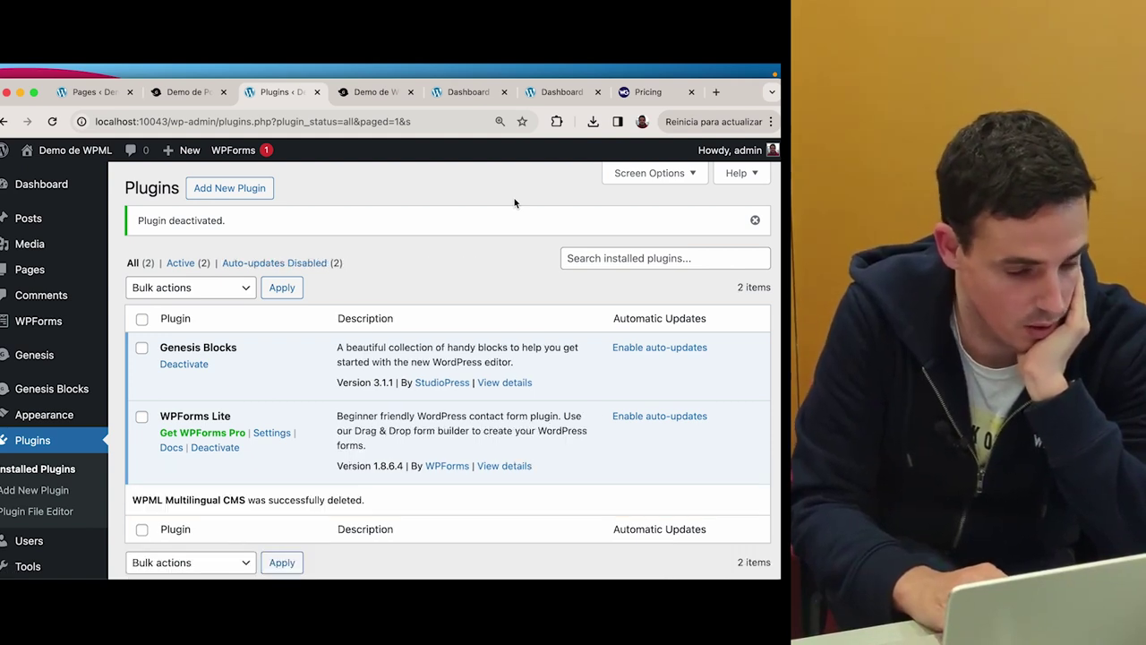
In Local, open the site's Database tab and launch Adminer.
key(super+Tab)
key(super+Tab)
key(super+Tab)
key(super+Tab)
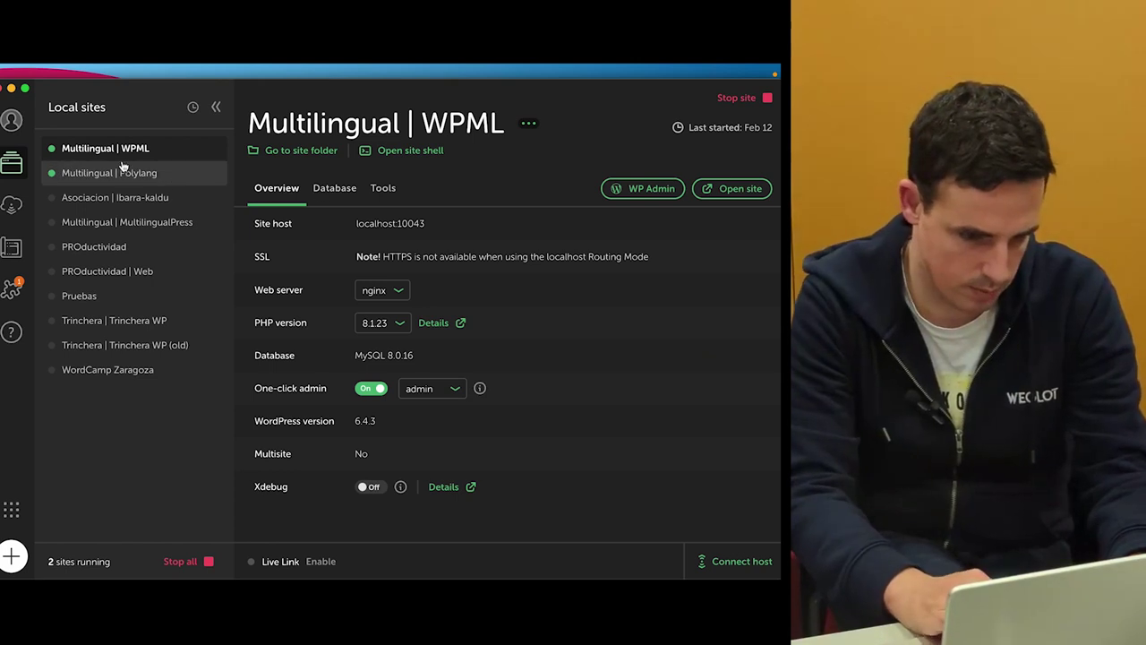
click(338, 187)
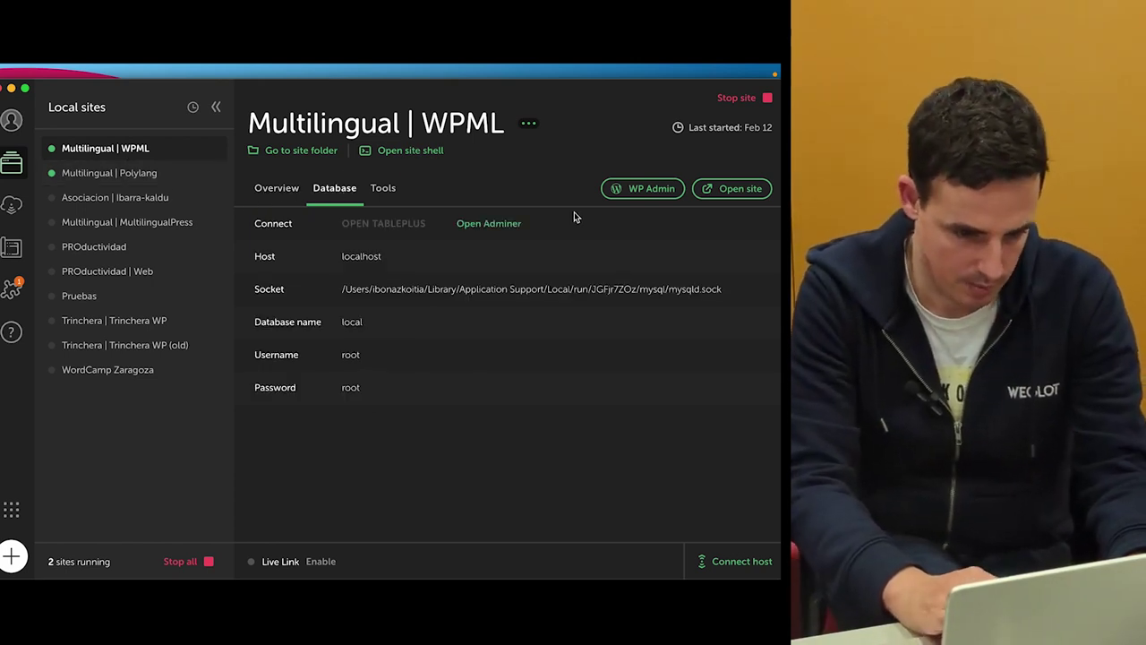
click(514, 225)
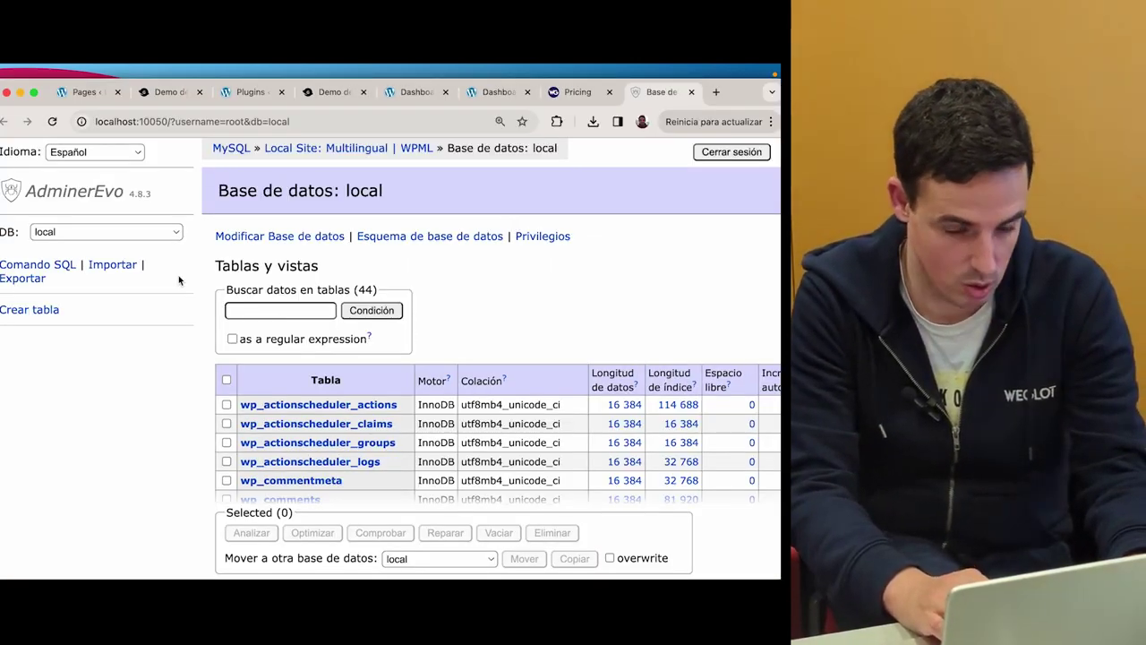
Select wp_icl_translations through wp_icl_background_task and drop all 23 wp_icl tables.
scroll(215, 394, up, 3)
scroll(215, 393, down, 10)
scroll(215, 393, up, 5)
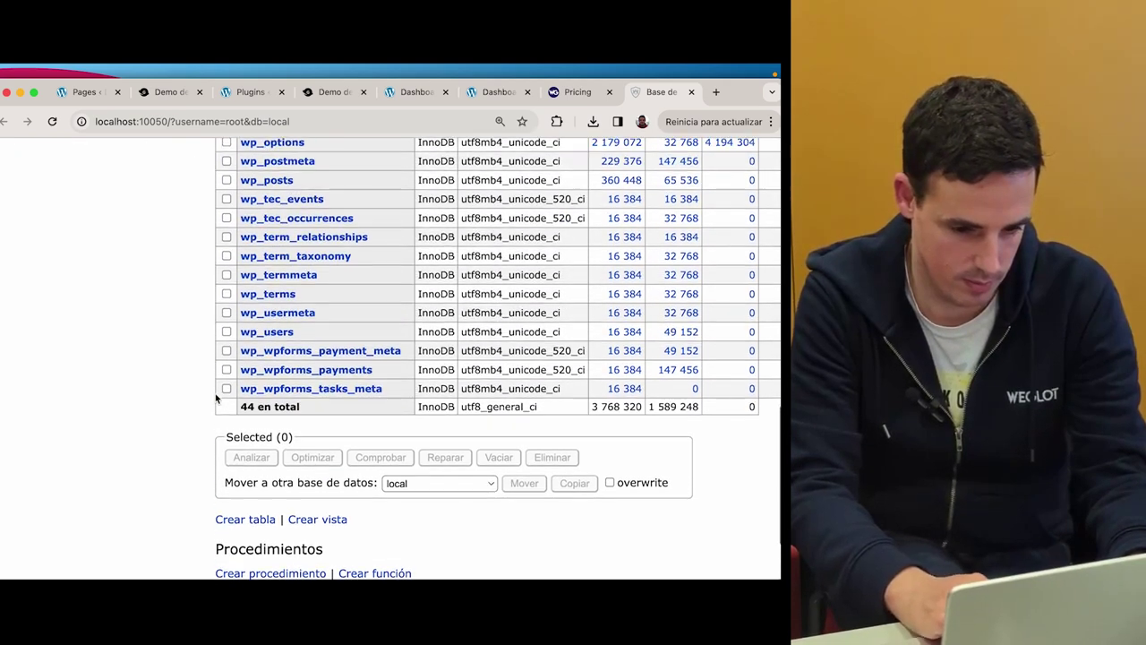
scroll(216, 398, up, 3)
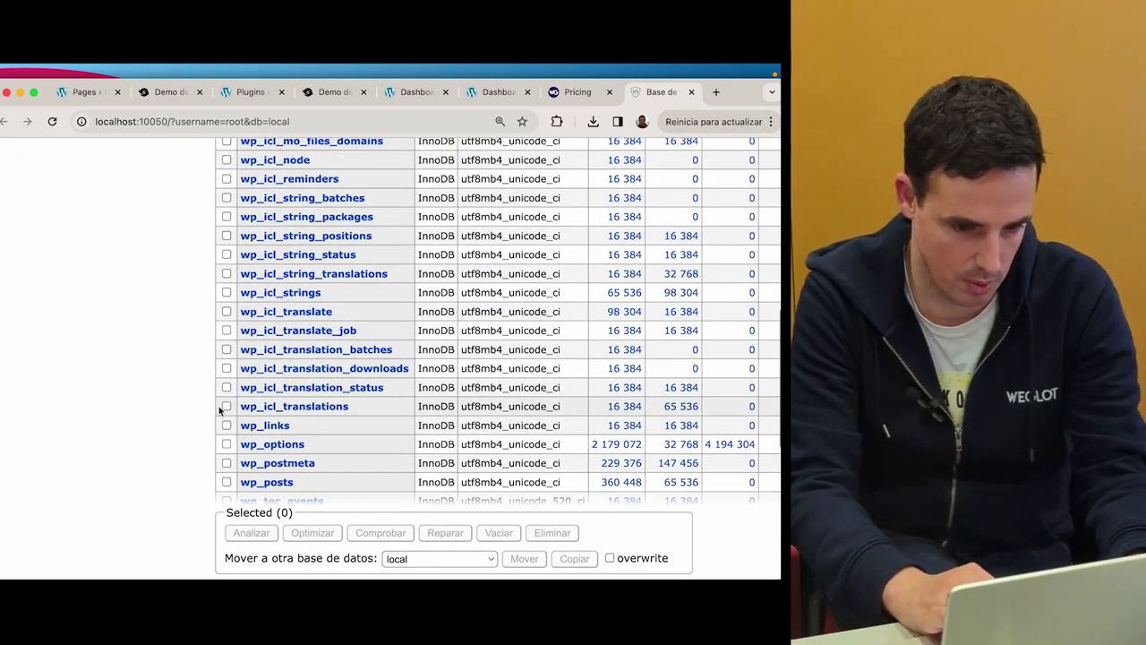
click(226, 406)
scroll(226, 408, up, 6)
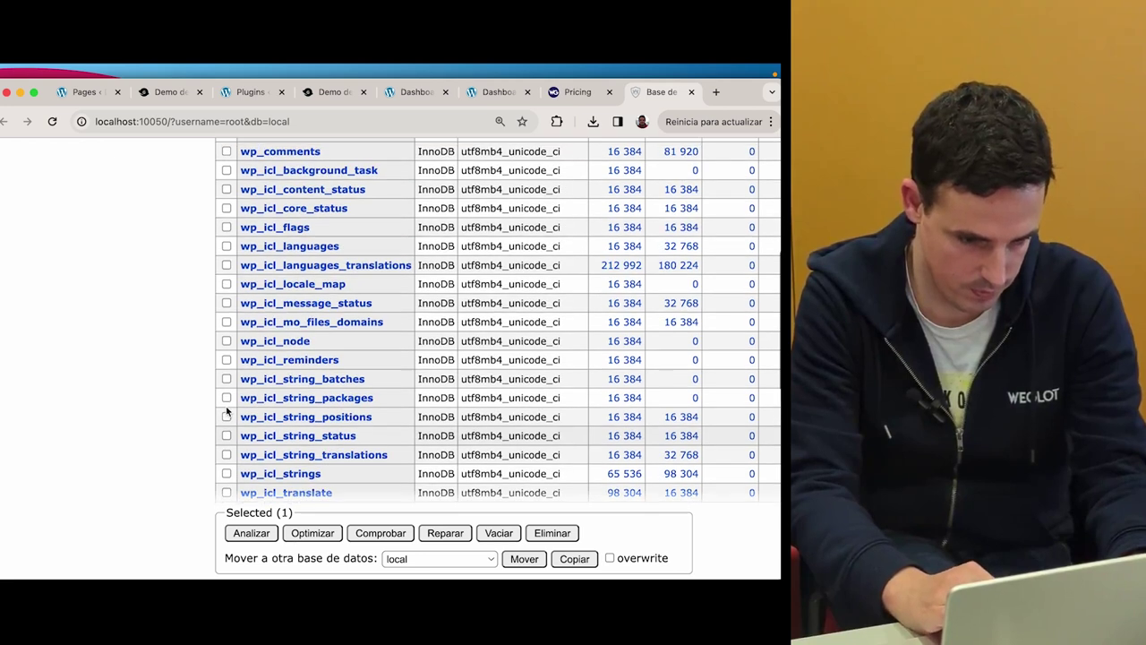
shift+click(226, 236)
scroll(373, 457, down, 3)
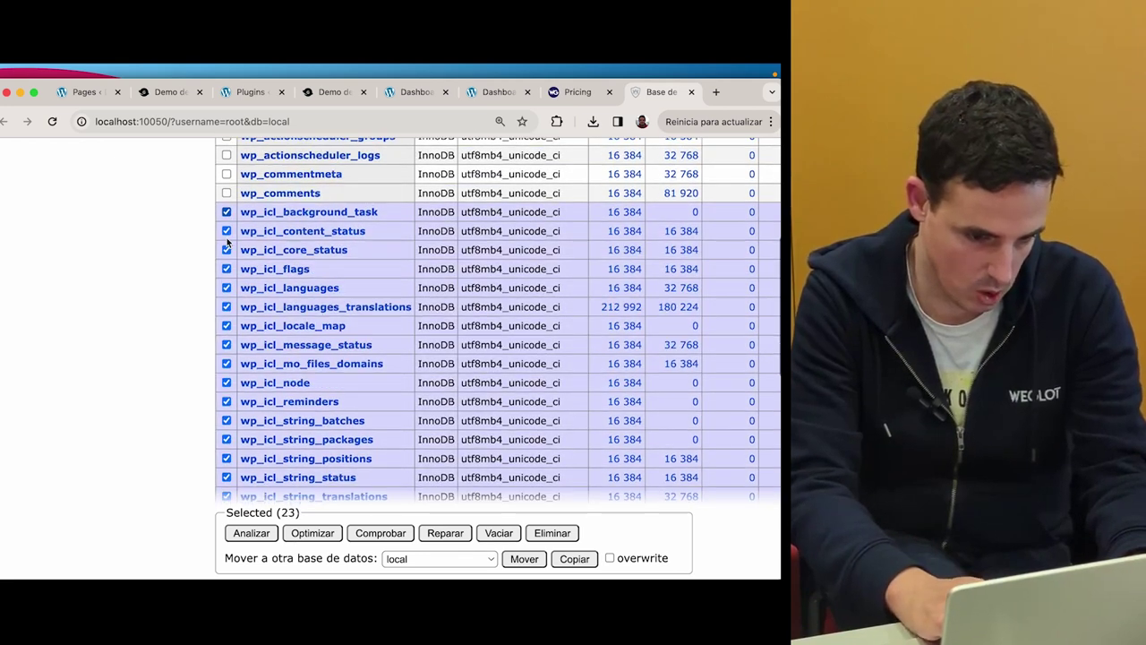
click(552, 533)
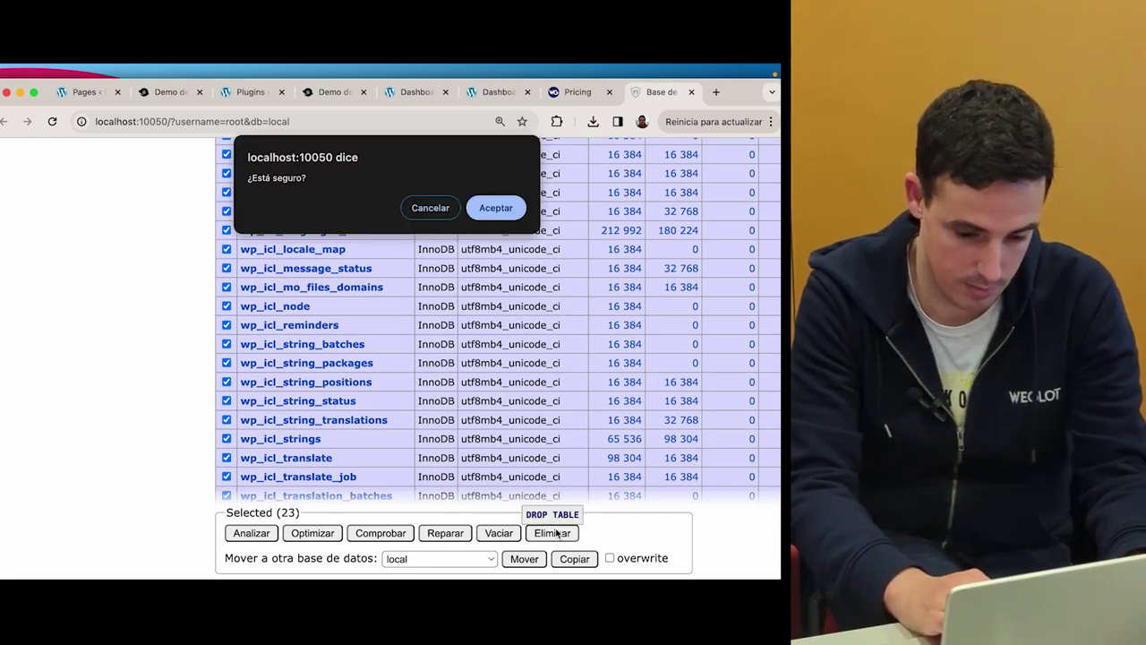
click(495, 207)
Return to the WordPress Plugins page and go to Add New Plugin.
scroll(466, 235, down, 5)
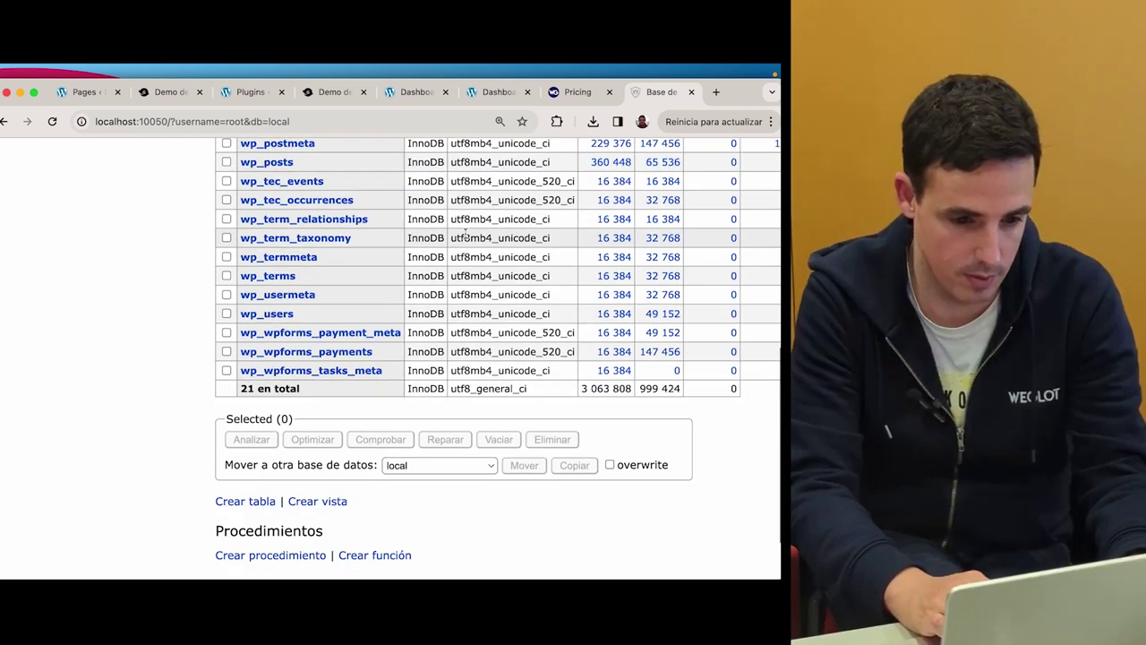
scroll(464, 235, up, 10)
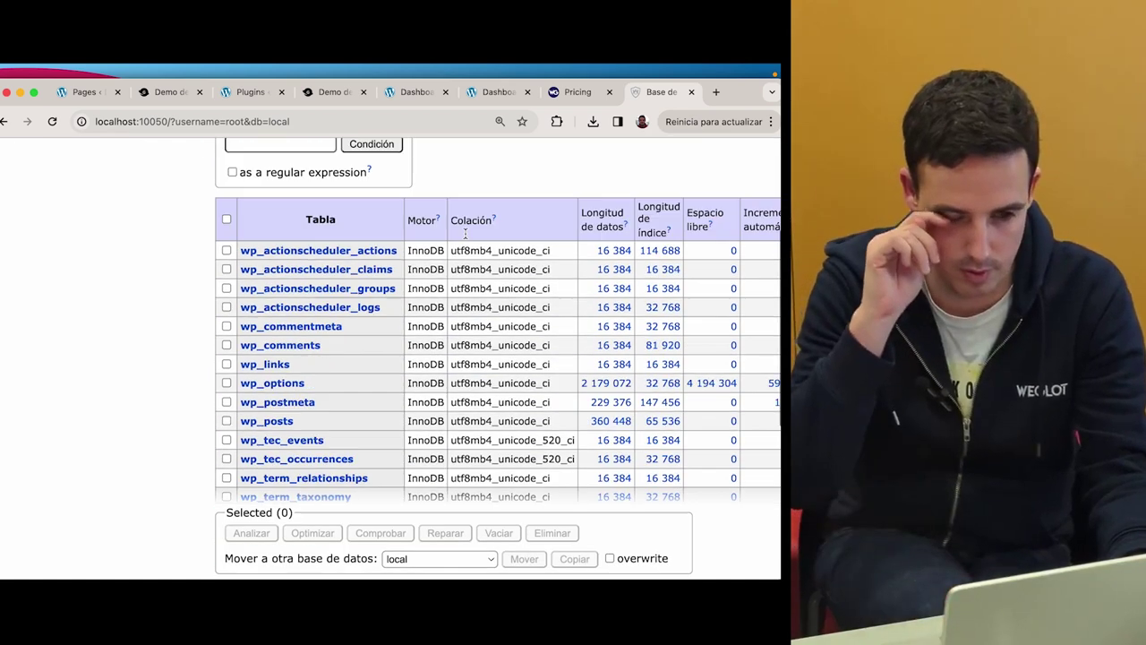
click(225, 96)
click(213, 188)
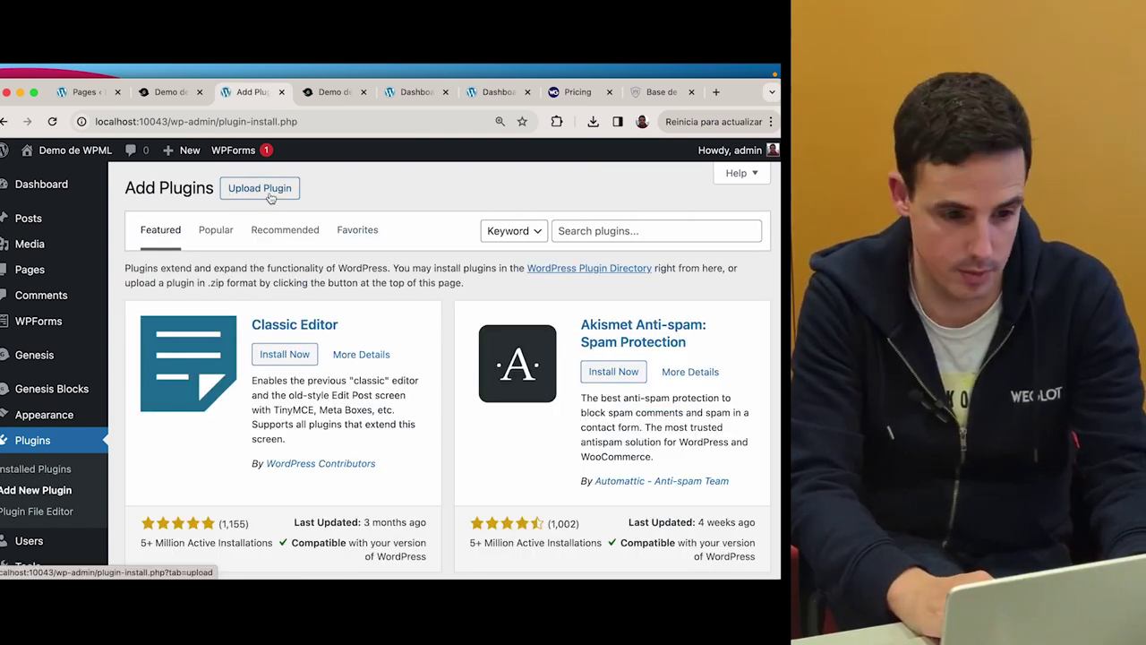
Drag sitepress-multilingual-cms.4.6.9.zip from Finder's Descargas onto the Upload Plugin form.
click(269, 196)
key(super+Tab)
key(super+Tab)
key(super+Tab)
key(super+Tab)
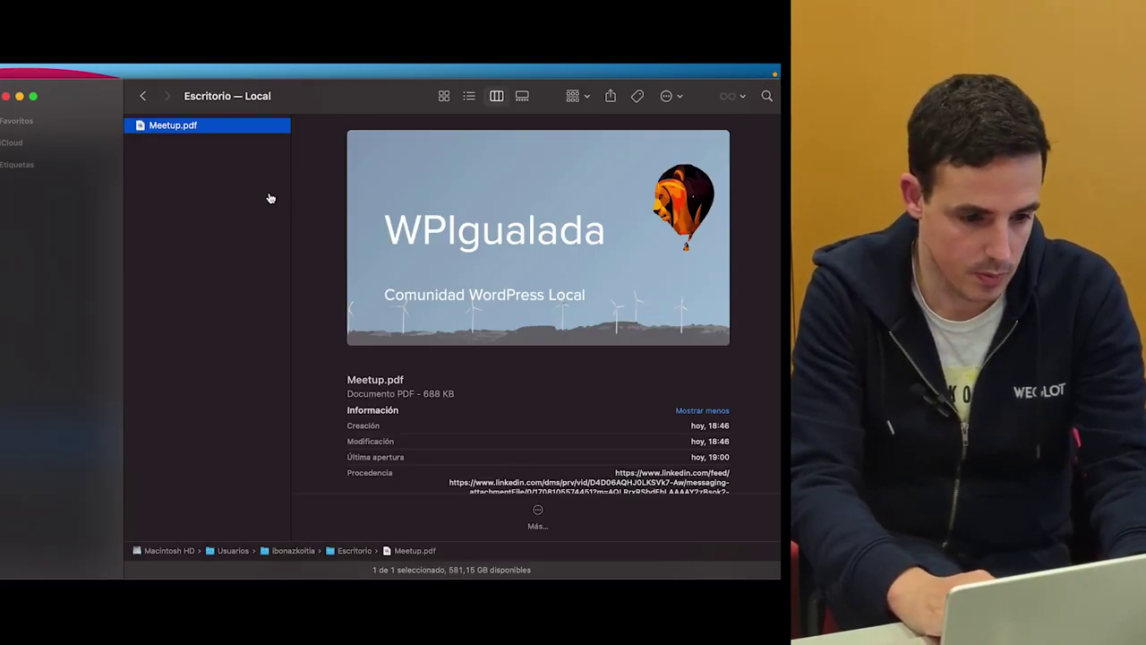
click(63, 156)
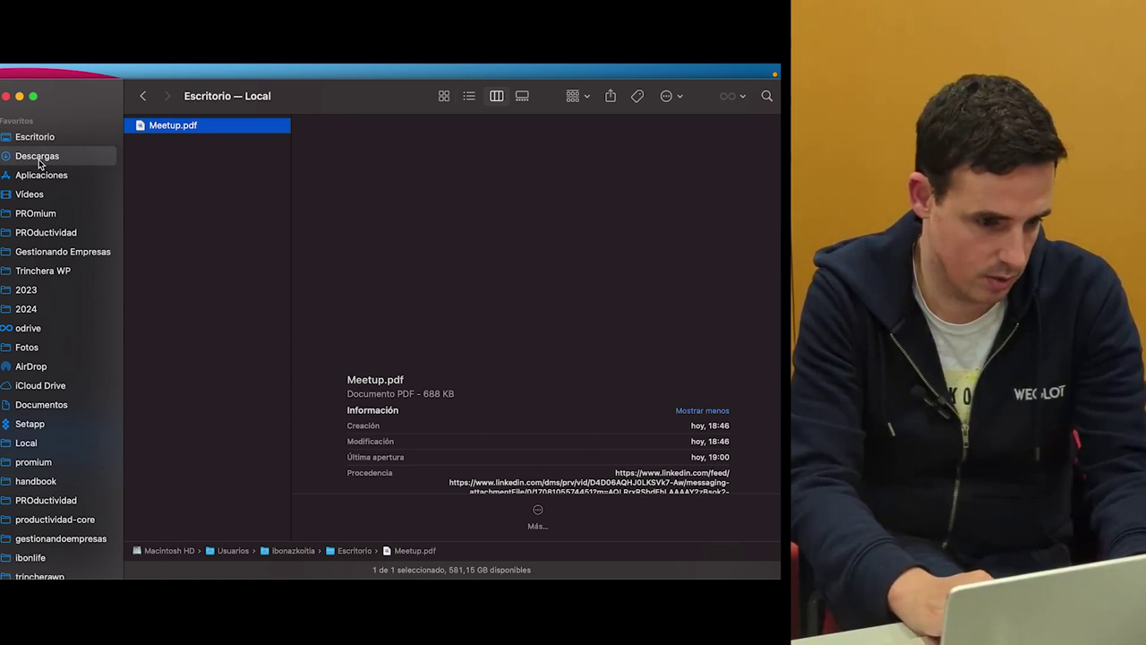
scroll(221, 428, down, 5)
scroll(221, 428, down, 2)
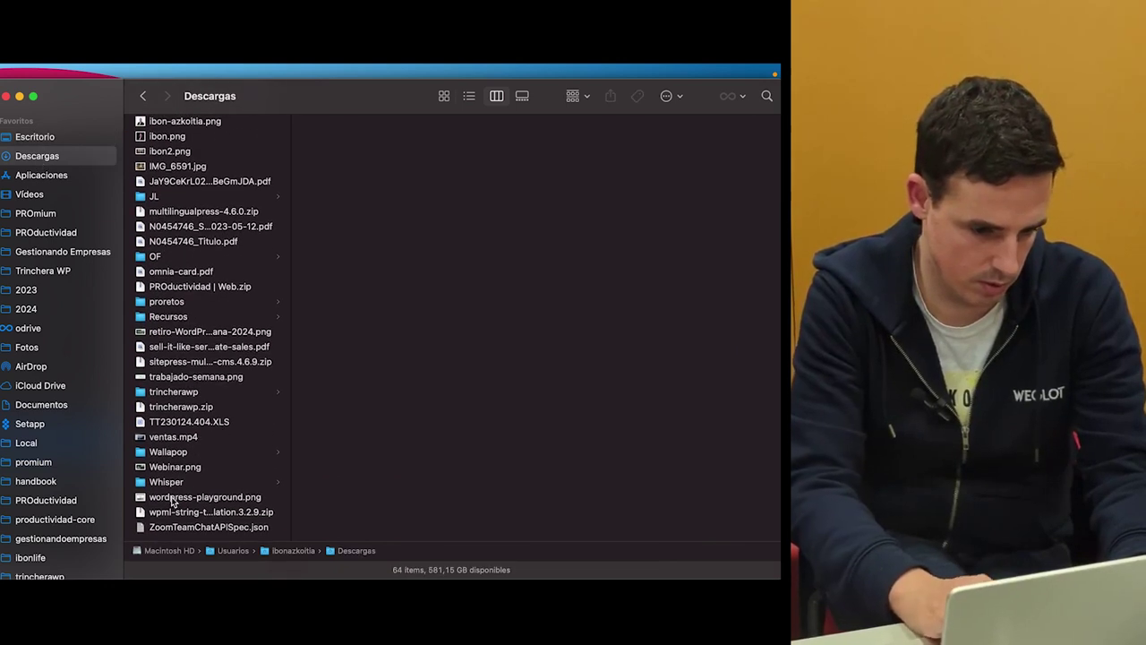
drag(173, 370, 466, 325)
key(super+Tab)
key(super+Tab)
click(110, 133)
key(super+Tab)
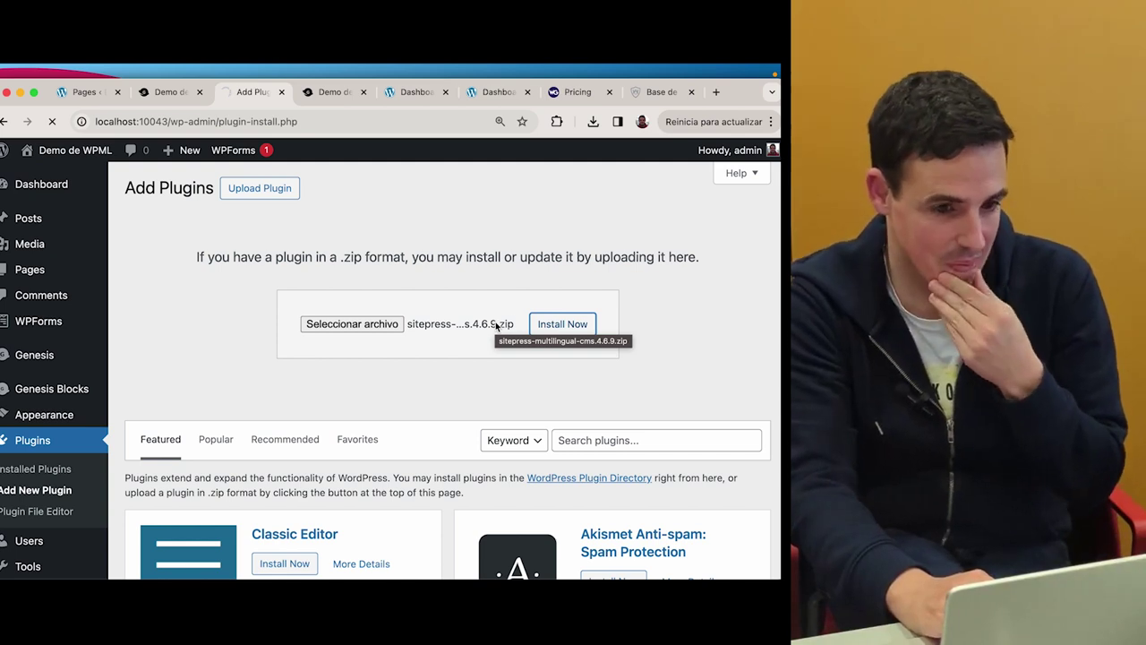
Install the uploaded WPML Multilingual CMS 4.6.9 zip and activate it.
click(562, 323)
click(173, 320)
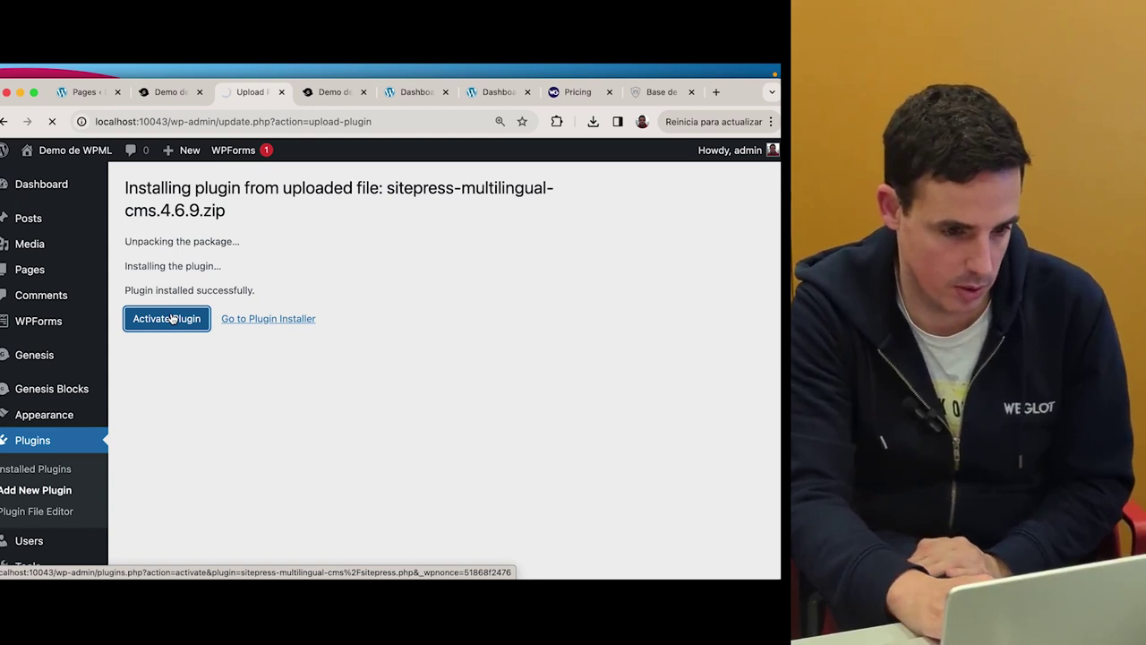
scroll(72, 417, down, 3)
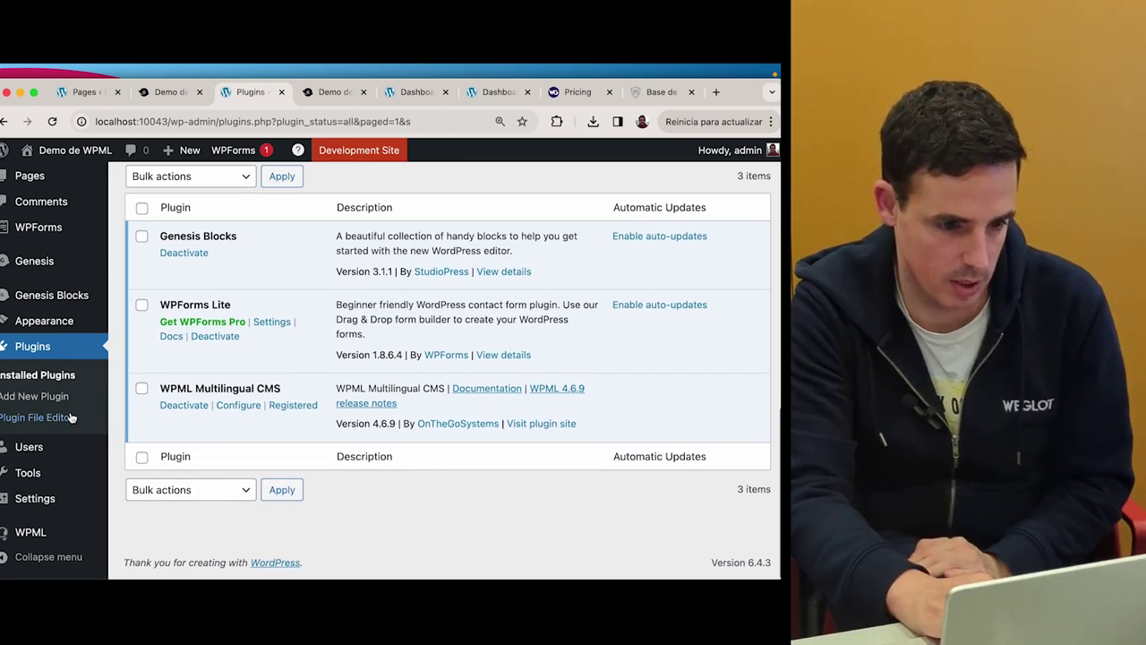
Open WPML Translation Management, check the site overview in Local, and reload the page.
click(27, 536)
scroll(162, 419, down, 5)
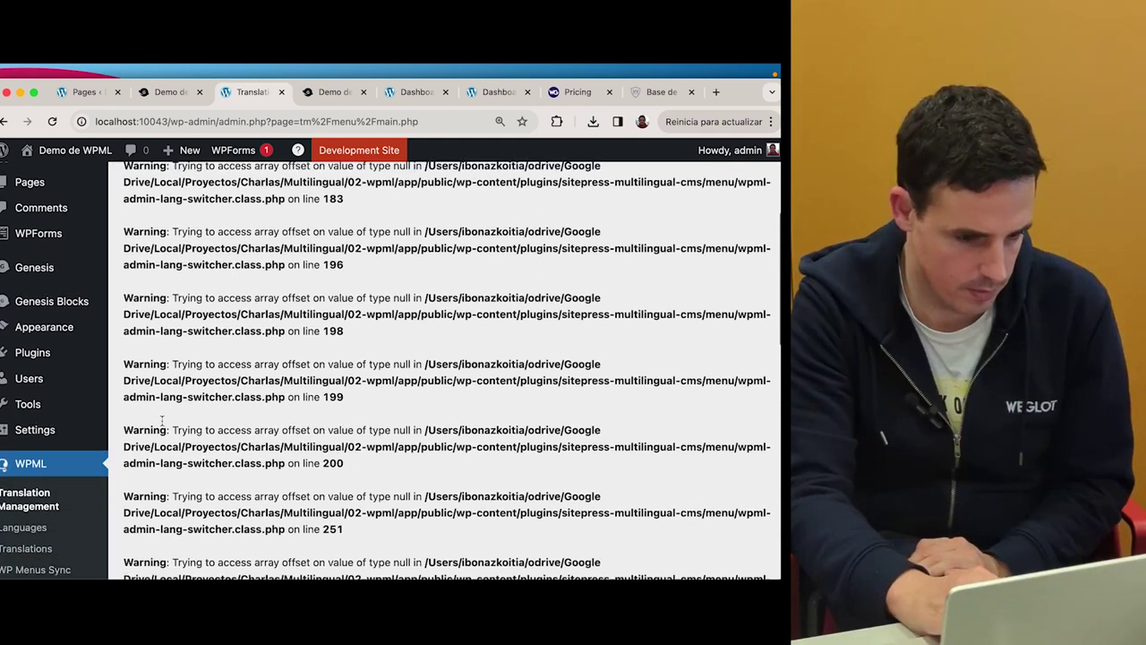
scroll(162, 421, down, 5)
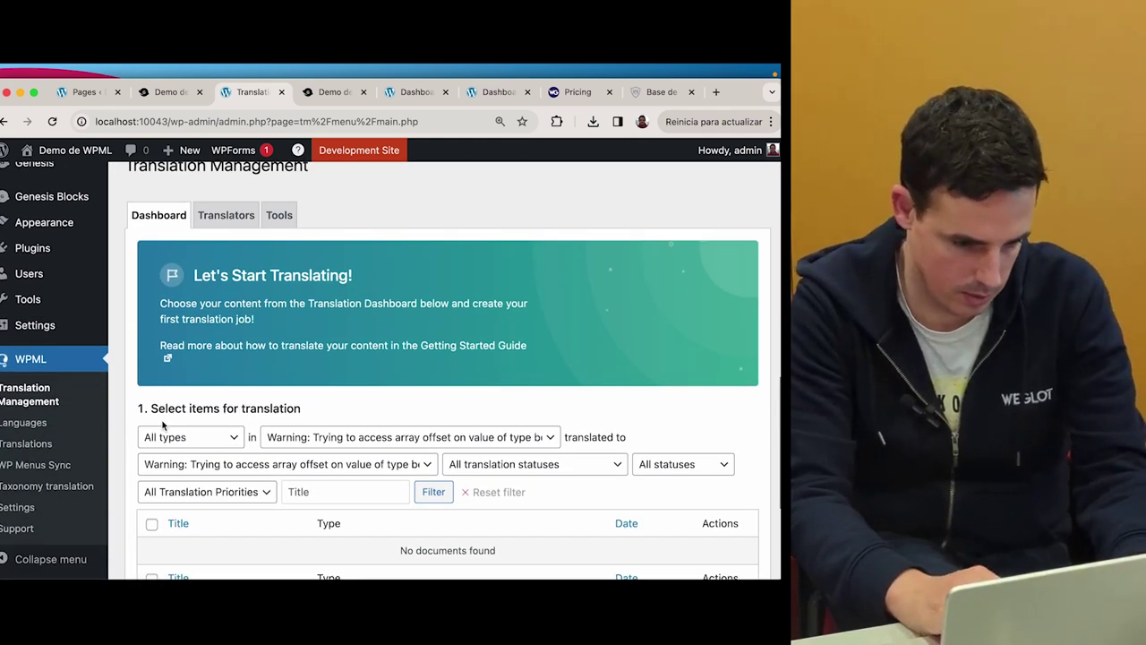
key(super+Tab)
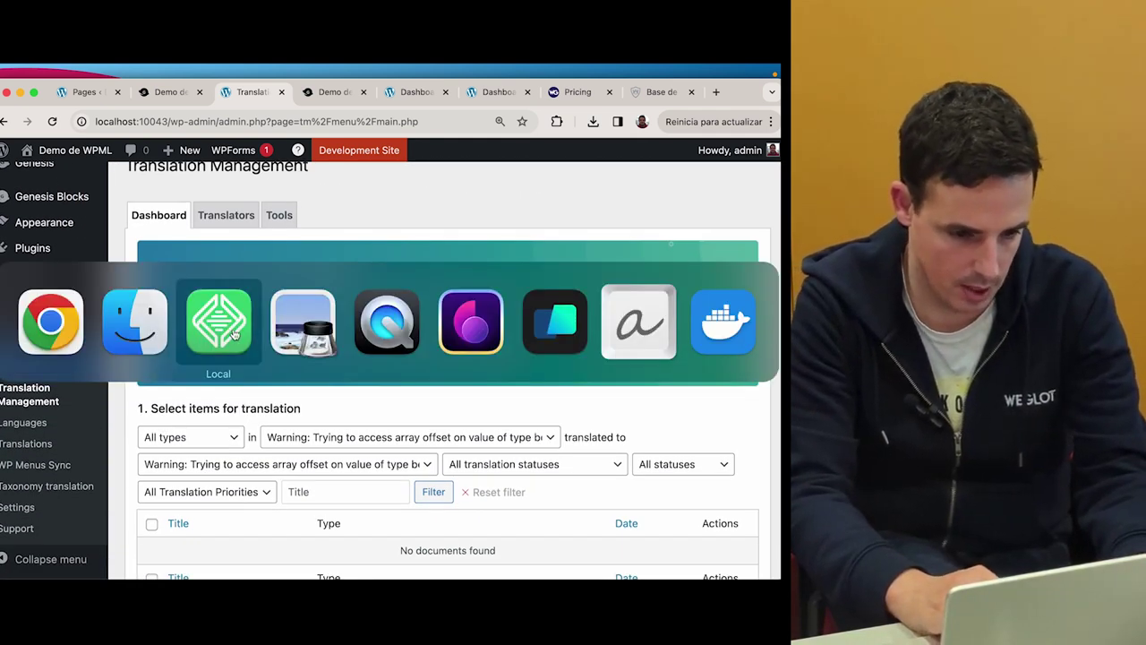
click(218, 338)
click(277, 190)
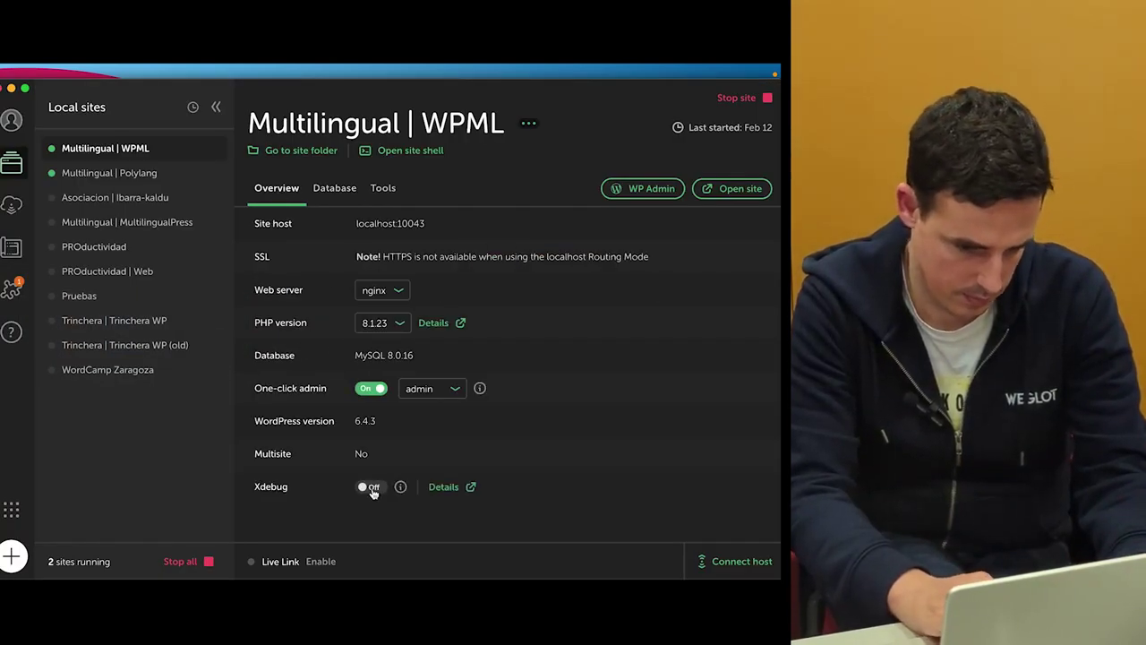
key(super+Tab)
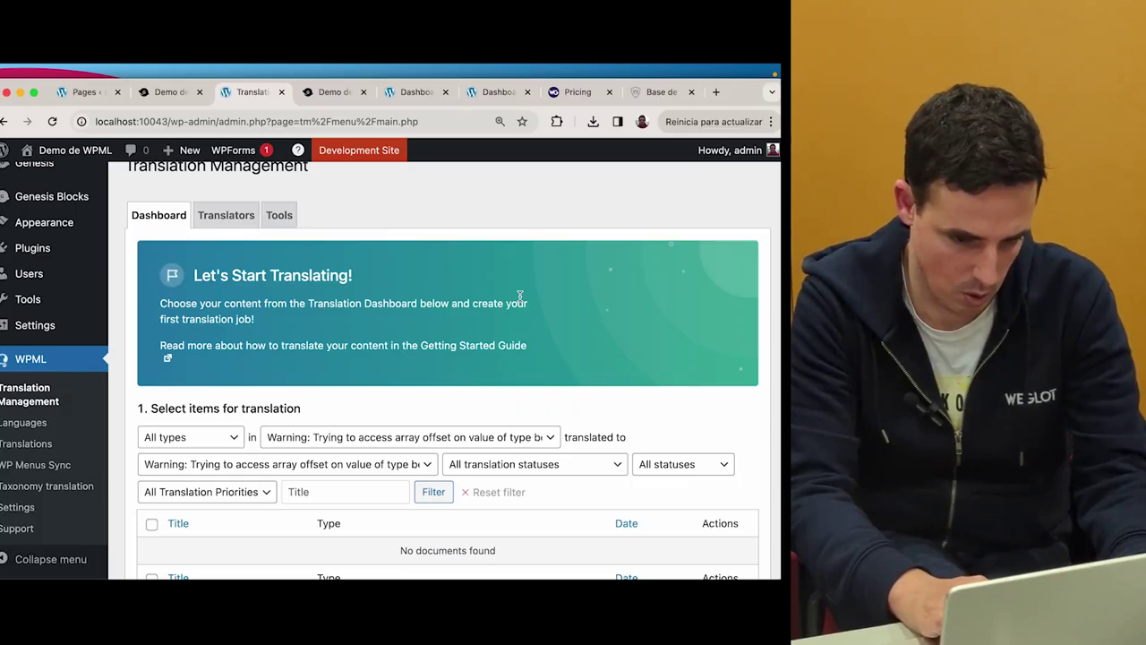
key(super+r)
scroll(275, 310, down, 1)
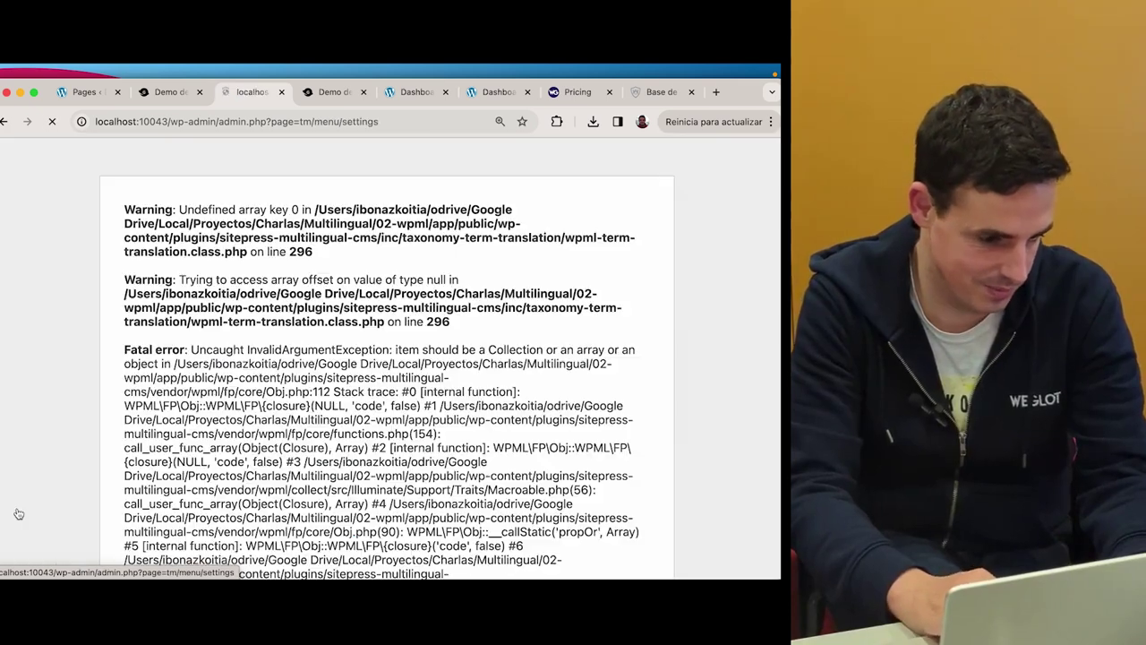
scroll(18, 512, down, 10)
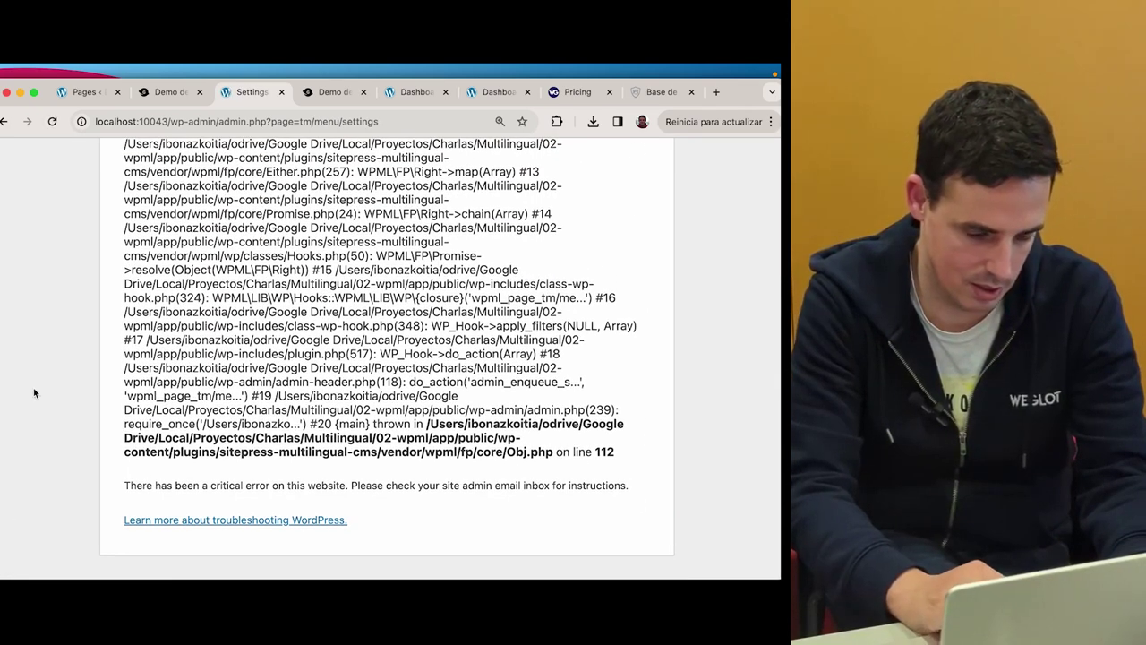
scroll(34, 392, up, 10)
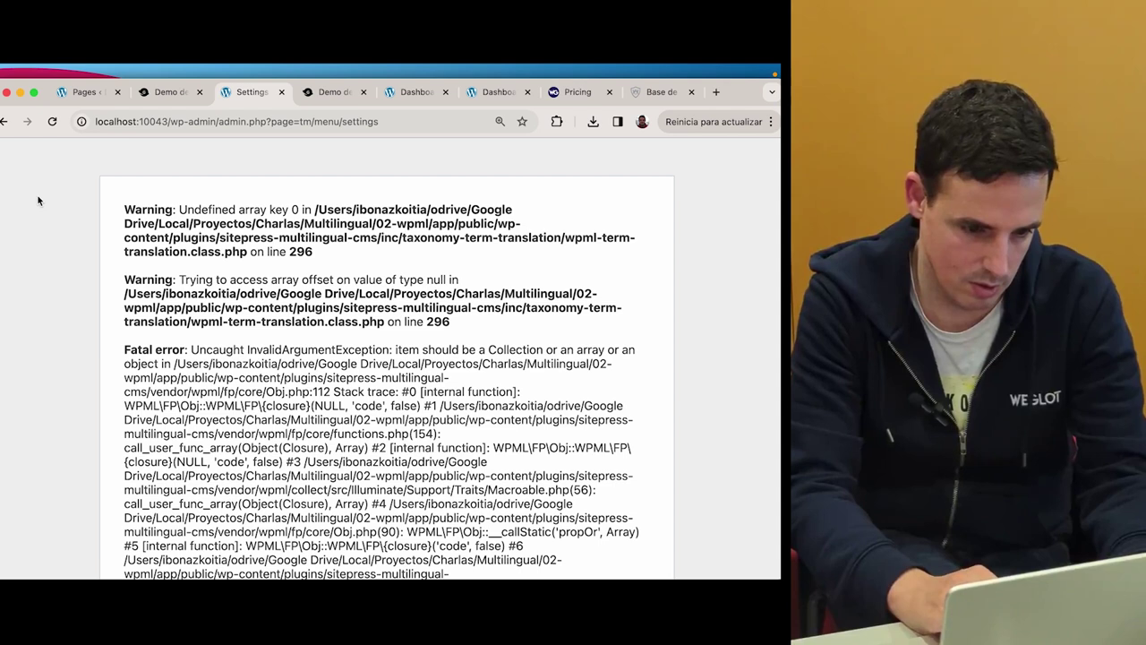
Go back from the error page and open and reload the Menus page.
click(3, 121)
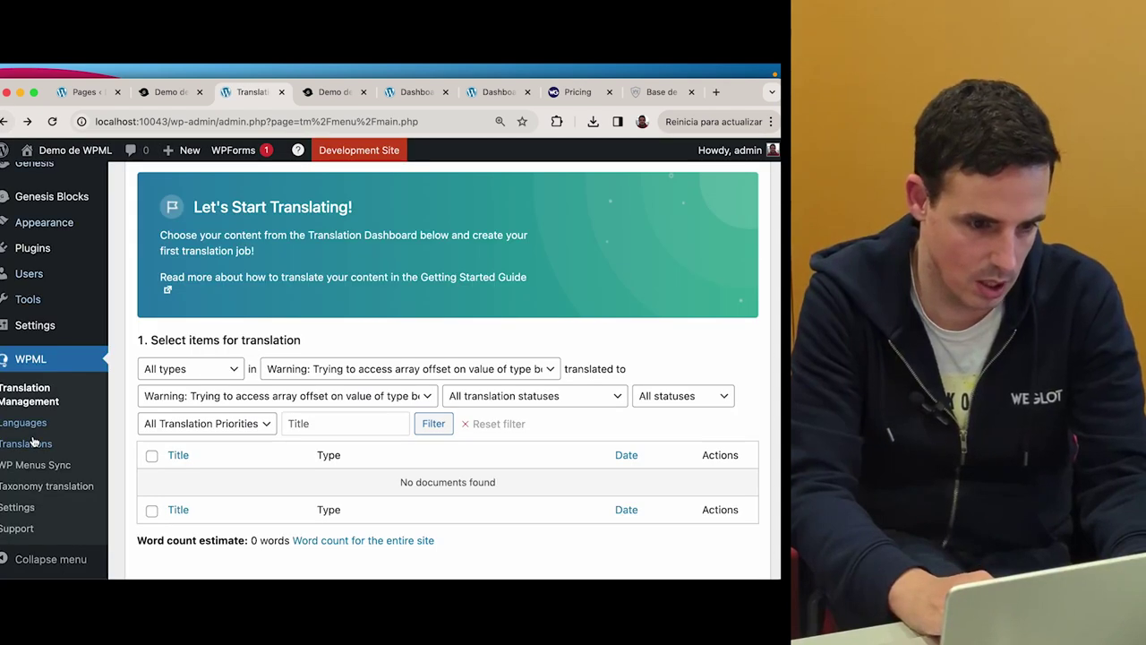
mouse_move(31, 331)
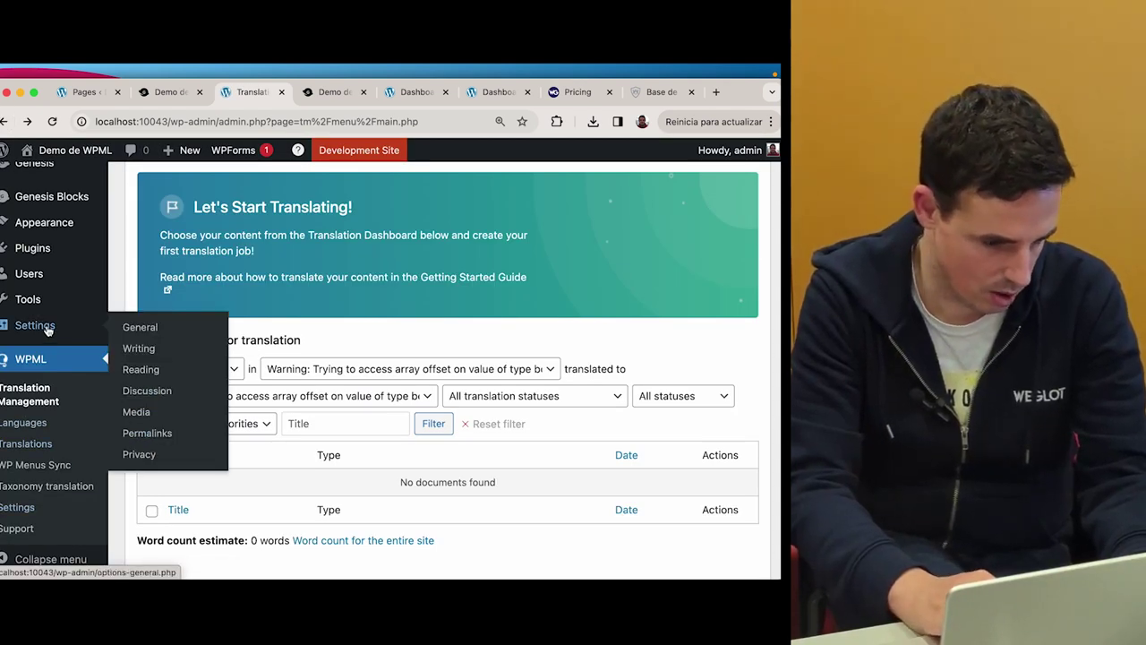
scroll(30, 430, down, 2)
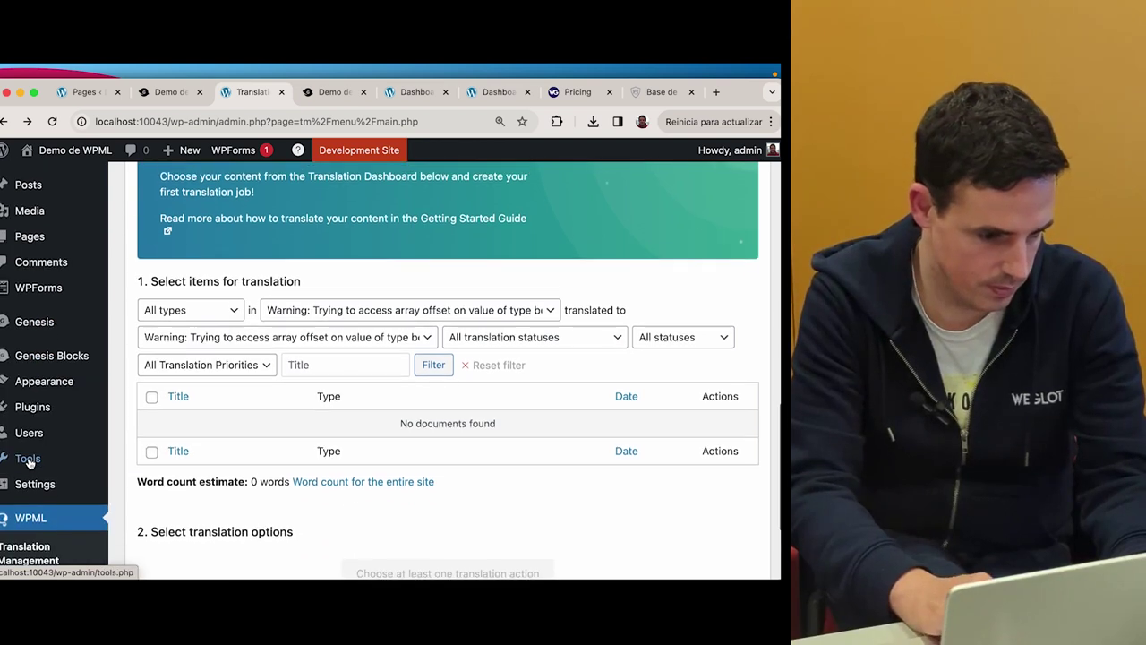
mouse_move(45, 393)
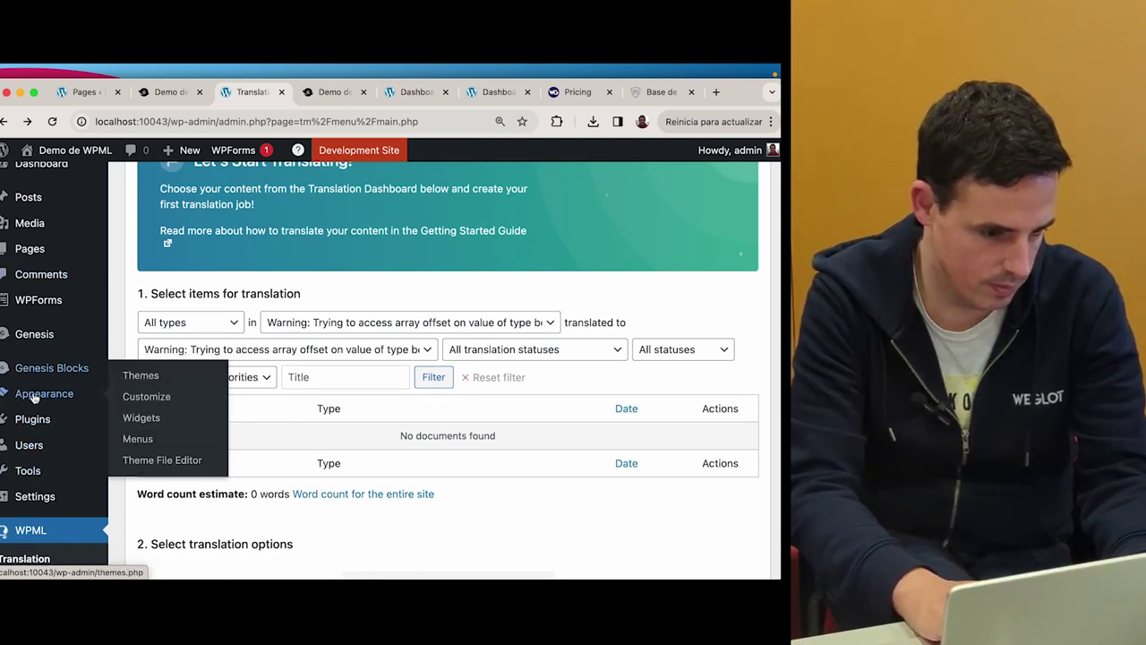
click(143, 439)
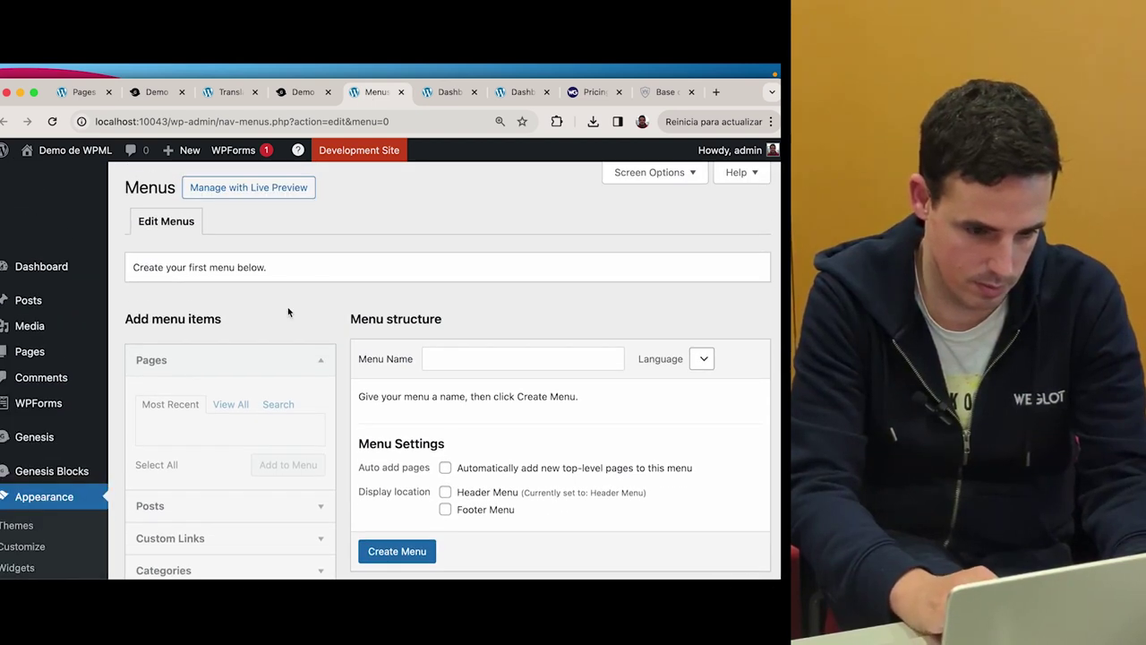
scroll(287, 312, down, 2)
click(20, 370)
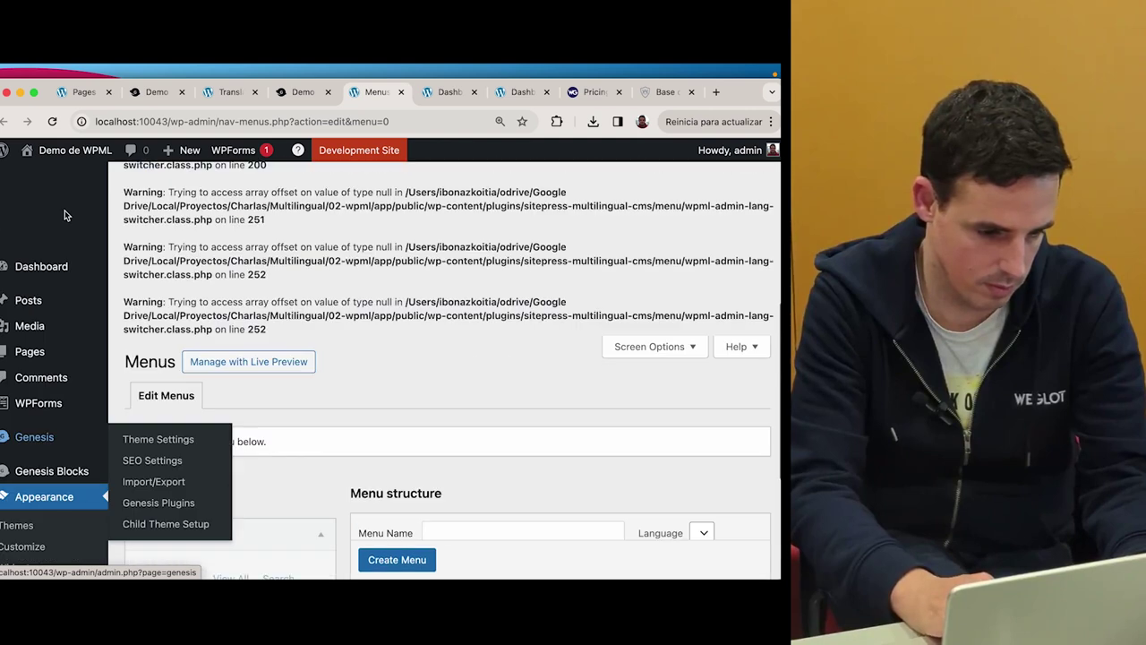
Check the Pages list and WPML Translation Management, then open the installed plugins list.
click(31, 352)
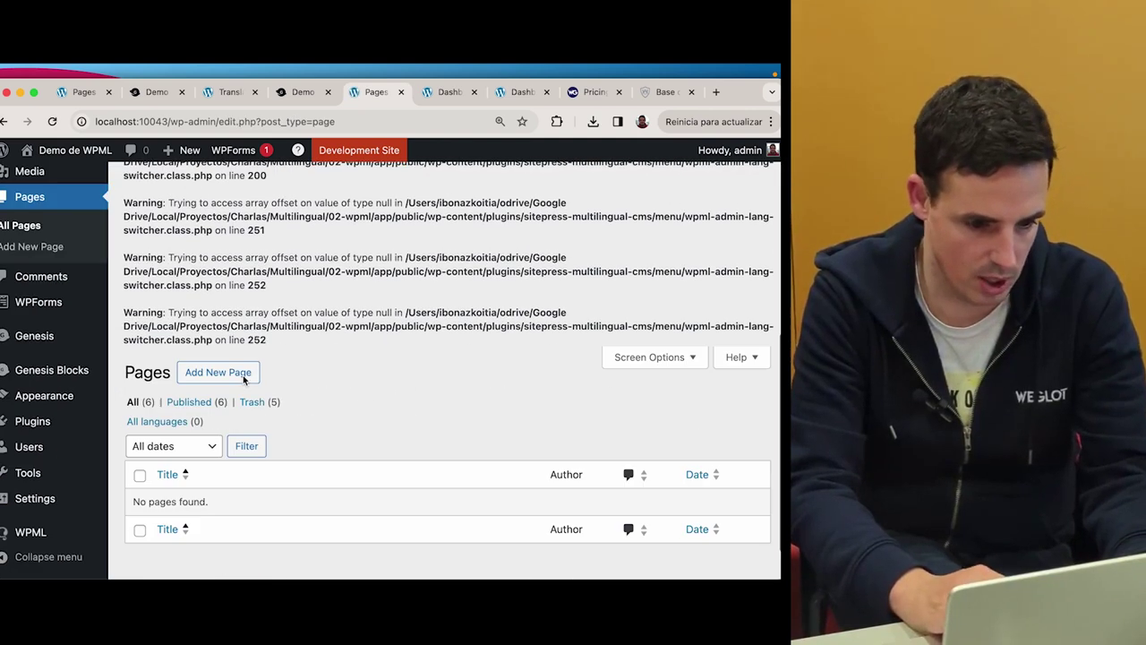
click(30, 532)
mouse_move(38, 482)
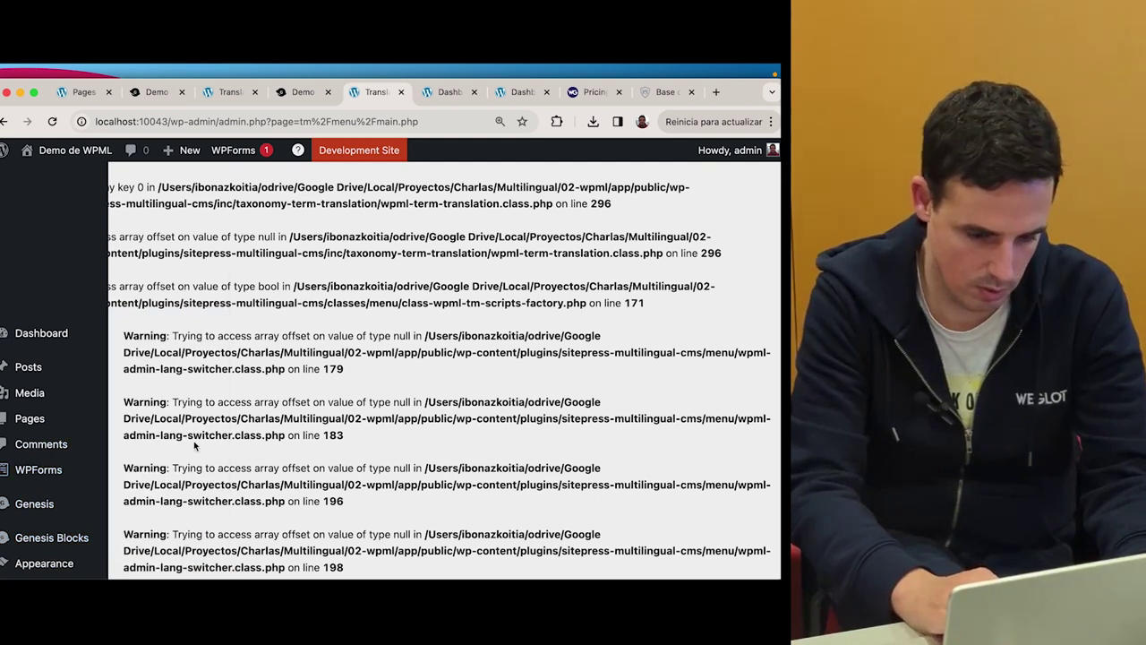
scroll(36, 377, down, 5)
scroll(33, 323, down, 1)
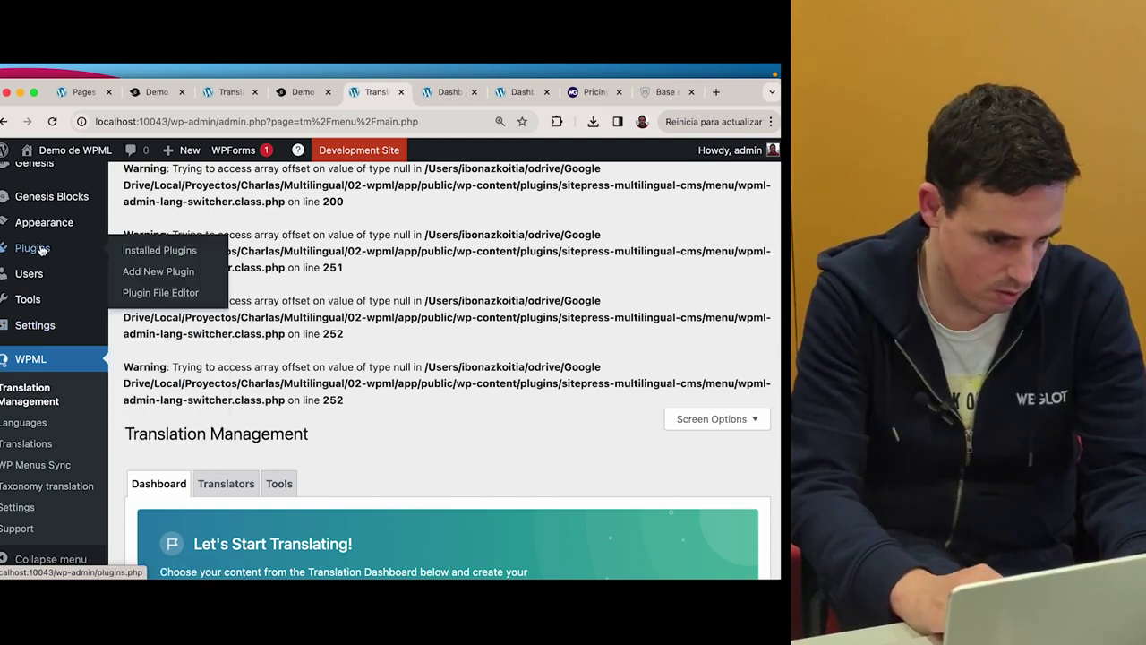
click(34, 248)
scroll(213, 379, down, 5)
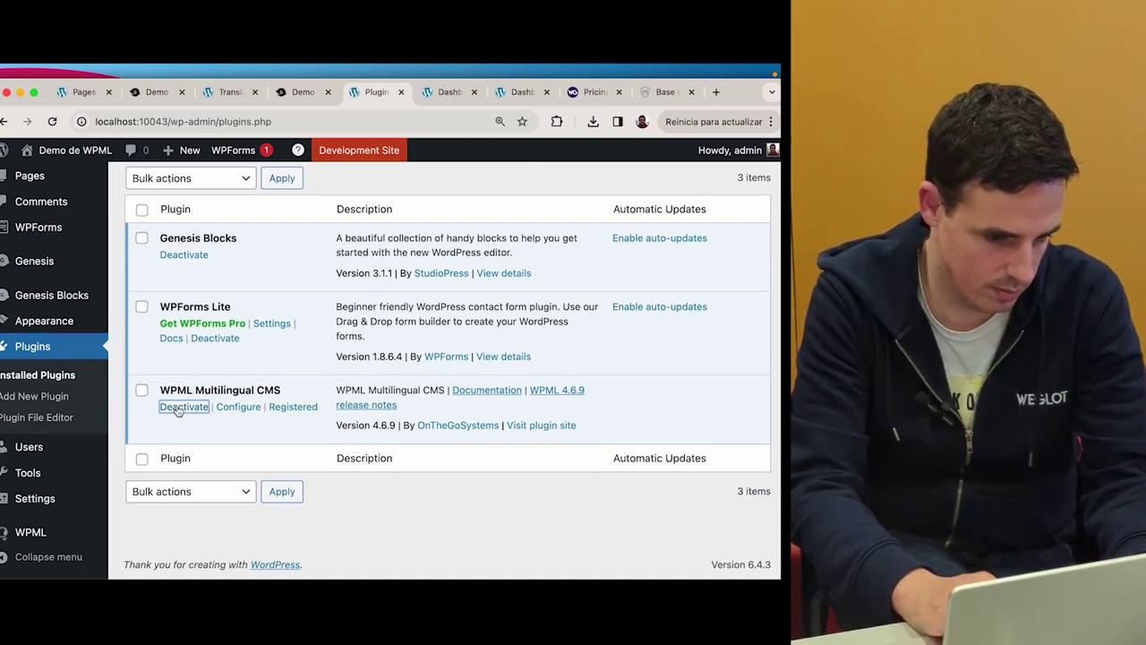
Deactivate WPML Multilingual CMS and go to the Appearance Menus page.
click(169, 404)
mouse_move(40, 417)
click(143, 480)
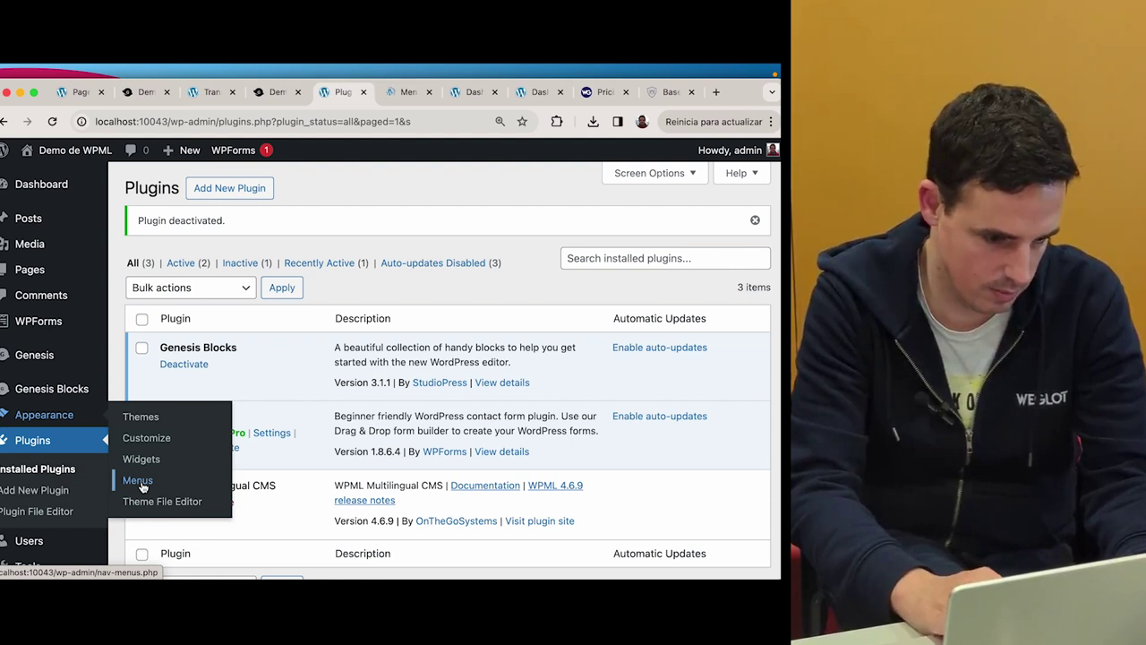
scroll(302, 317, down, 5)
scroll(230, 313, up, 3)
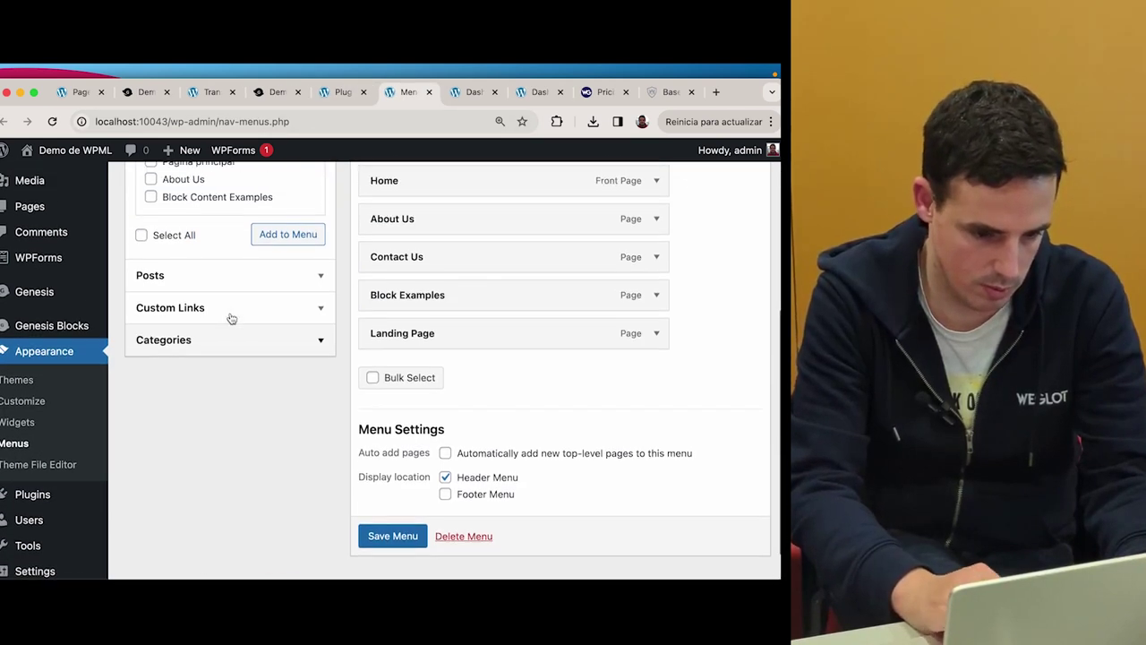
scroll(445, 418, up, 2)
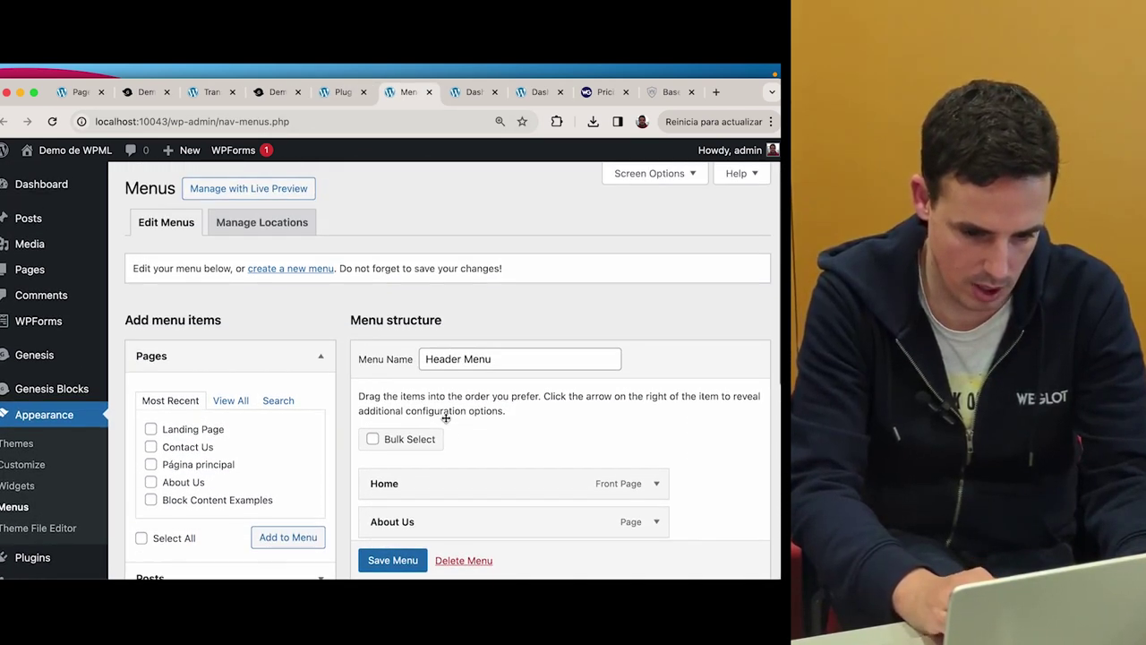
scroll(294, 423, down, 5)
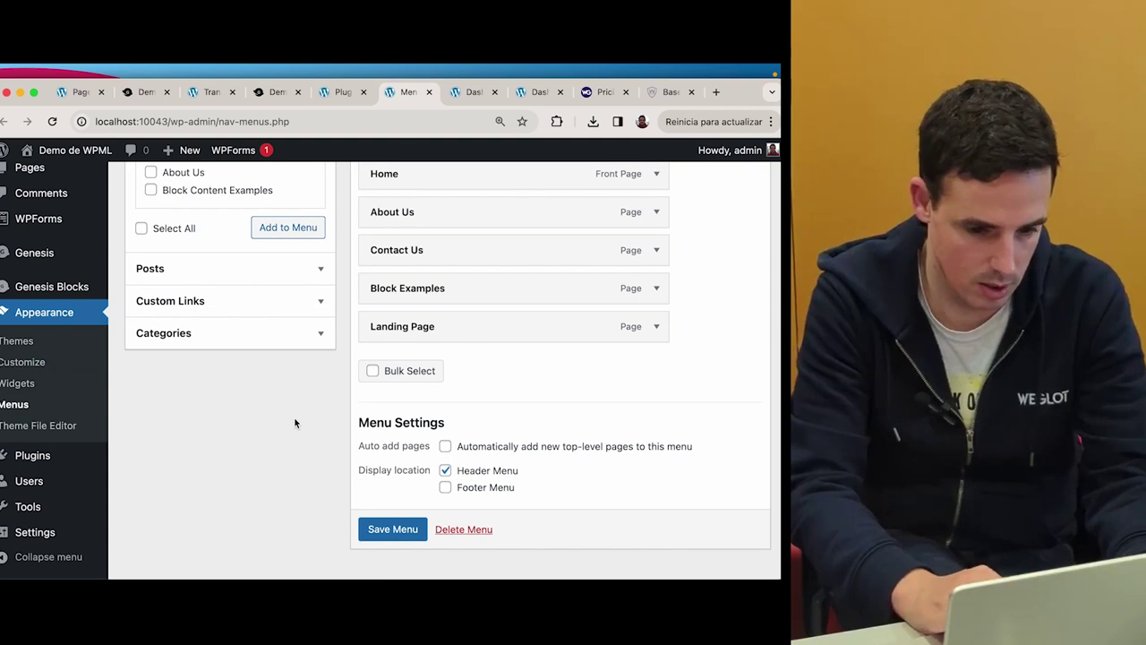
scroll(295, 423, up, 5)
scroll(294, 423, down, 2)
scroll(295, 422, up, 2)
scroll(295, 422, down, 5)
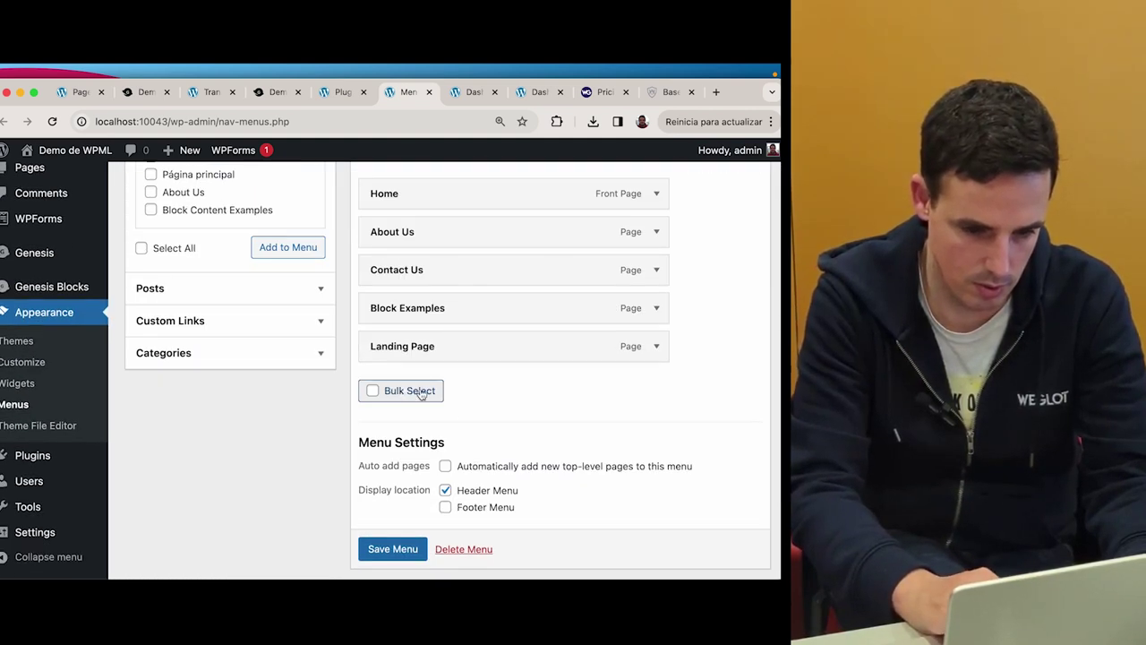
scroll(460, 411, up, 2)
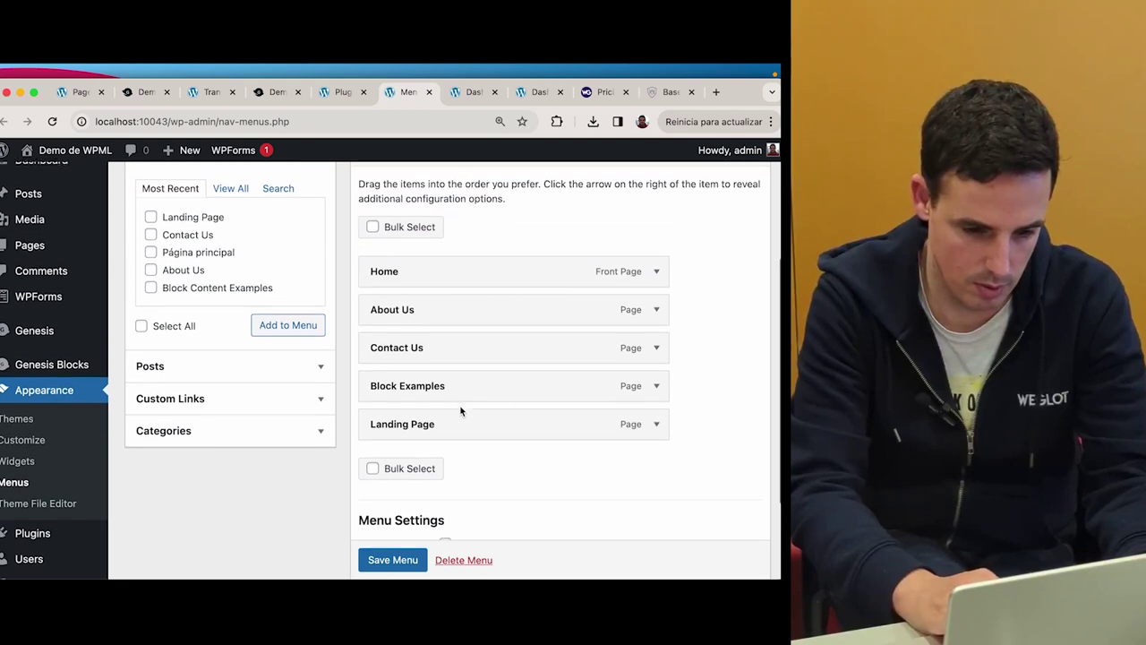
Delete the Header Menu and confirm the deletion.
click(319, 434)
scroll(315, 308, up, 3)
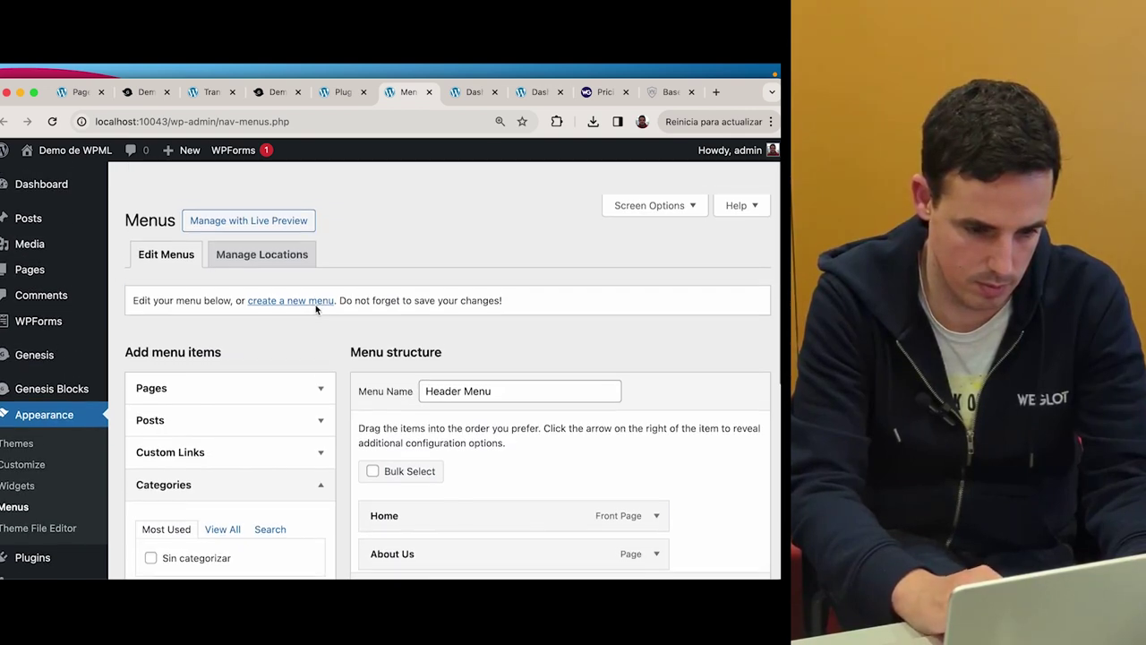
click(652, 174)
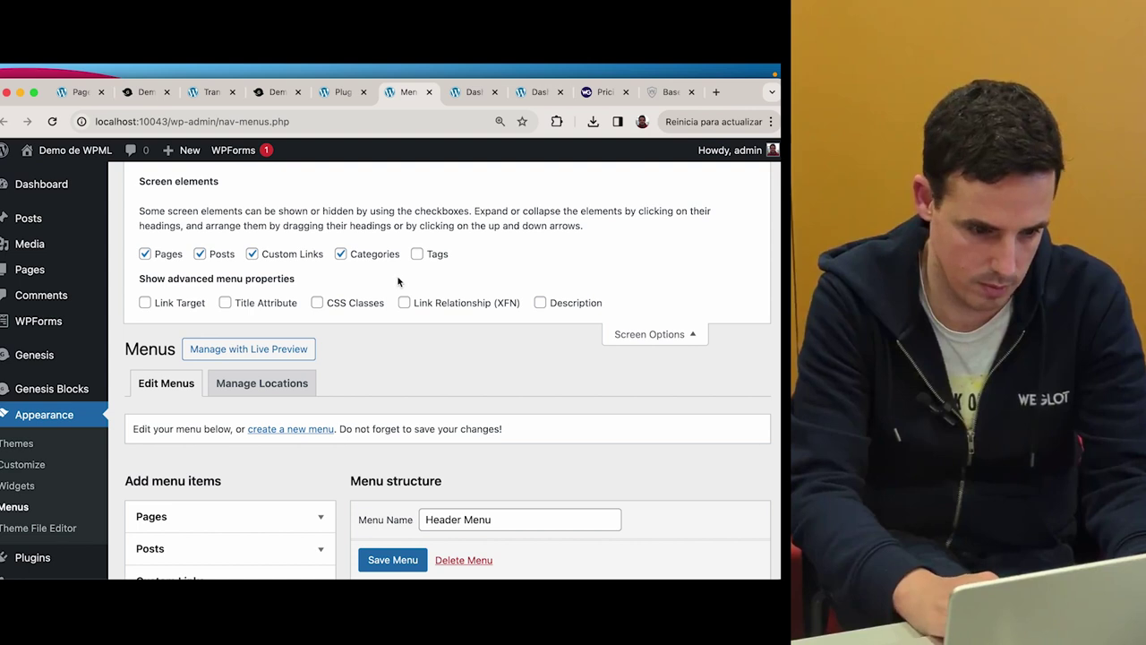
click(652, 334)
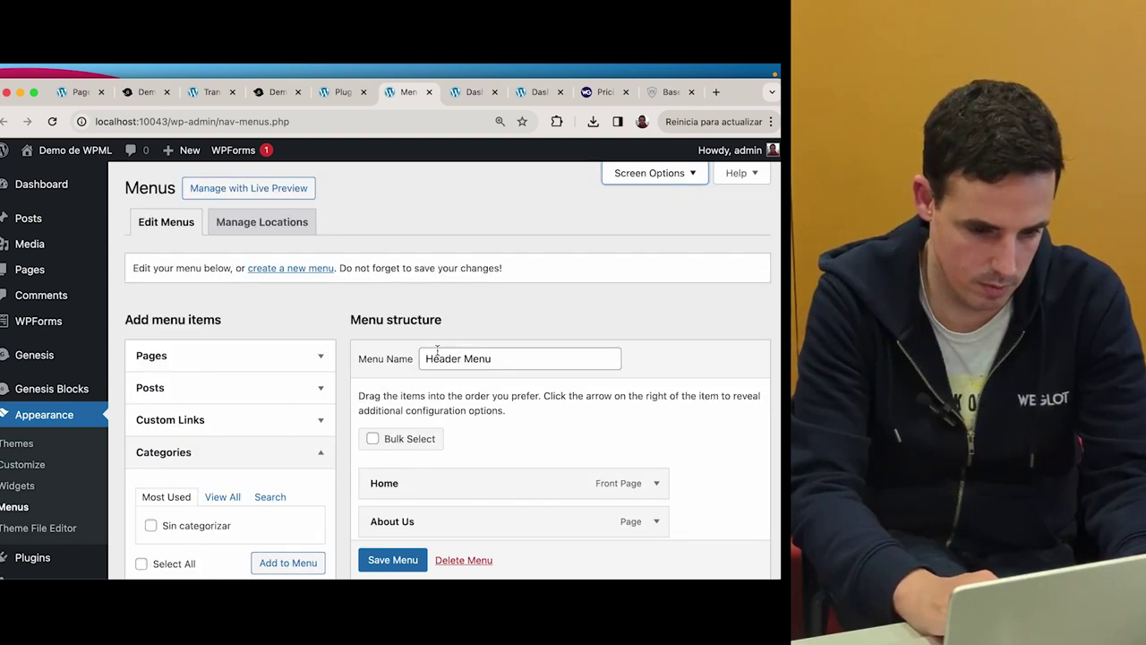
scroll(310, 335, down, 2)
scroll(340, 304, up, 2)
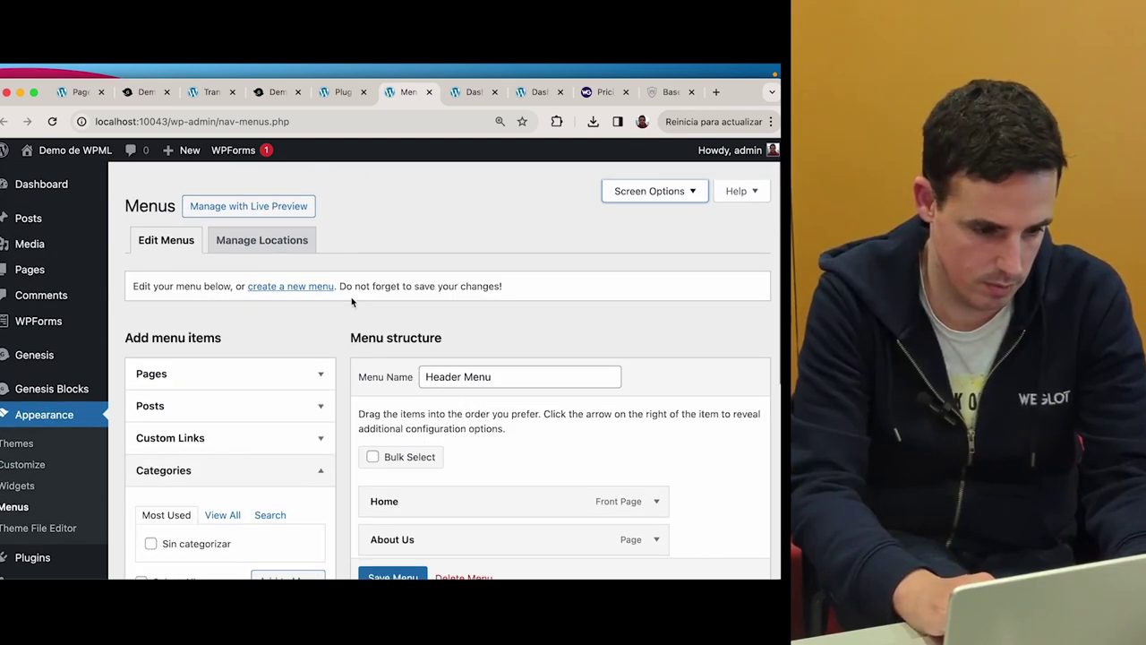
click(457, 560)
click(493, 220)
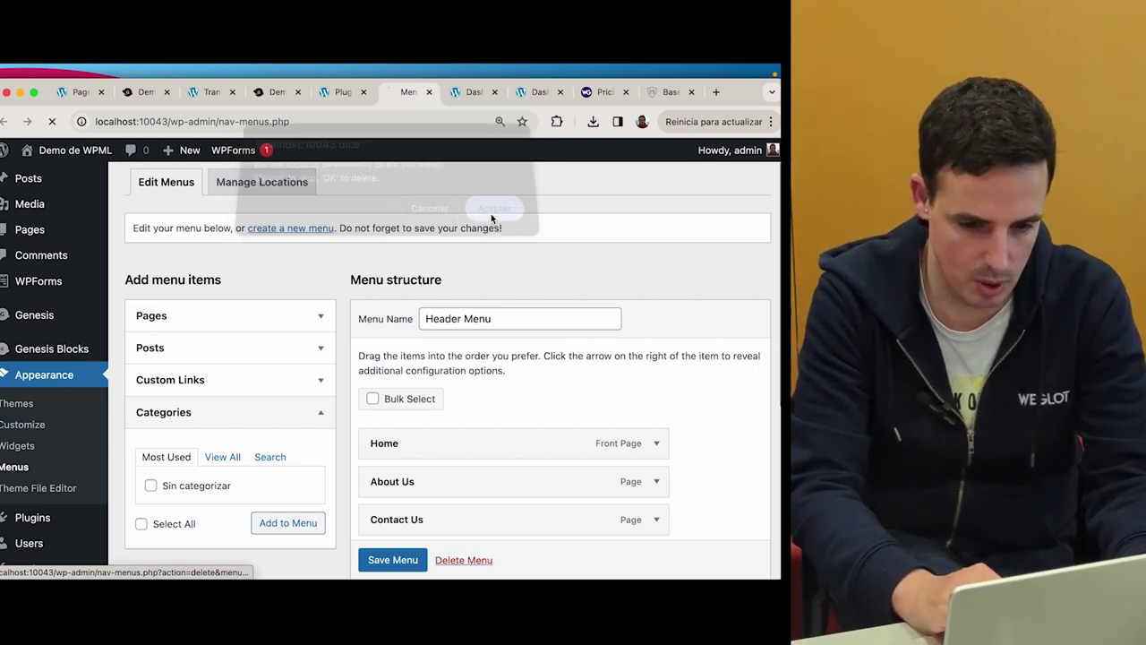
Activate WPML Multilingual CMS from the installed plugins list.
scroll(24, 417, down, 3)
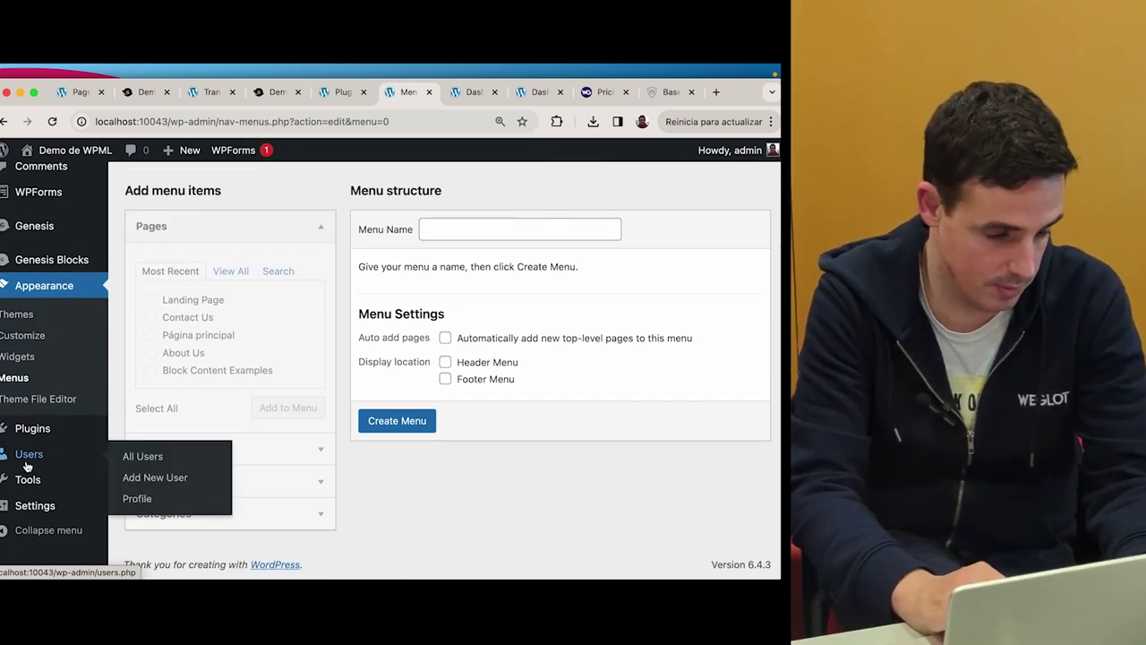
click(36, 431)
click(178, 396)
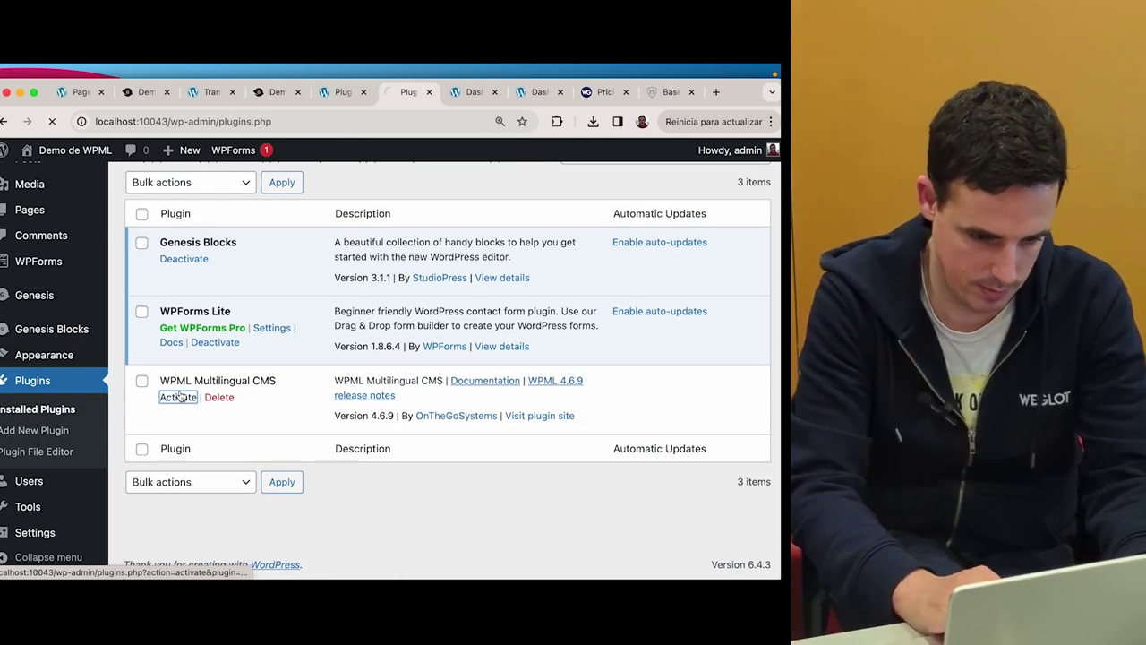
scroll(180, 396, down, 5)
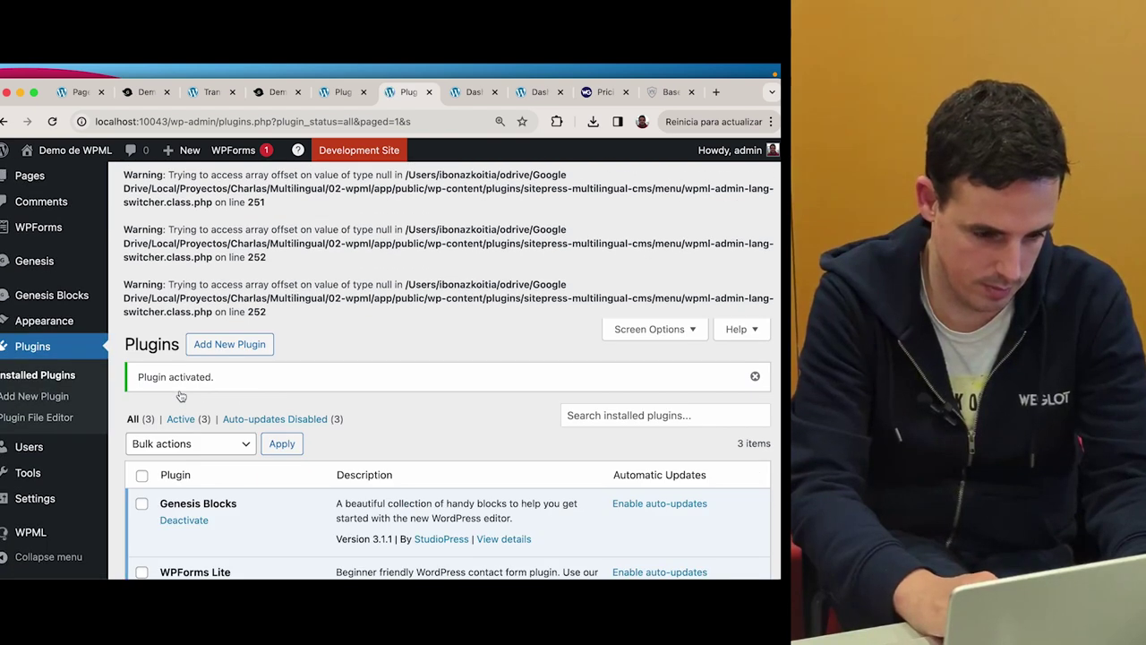
View the Menus page in a new tab, then close that tab.
mouse_move(50, 321)
super+click(133, 384)
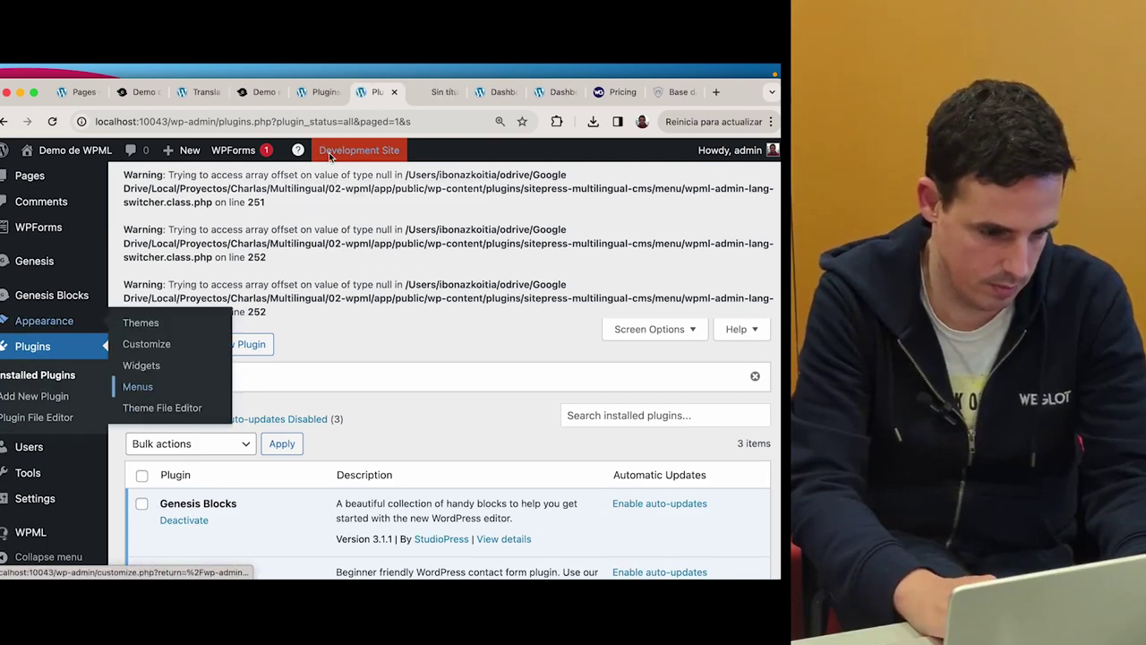
click(423, 97)
scroll(346, 273, down, 10)
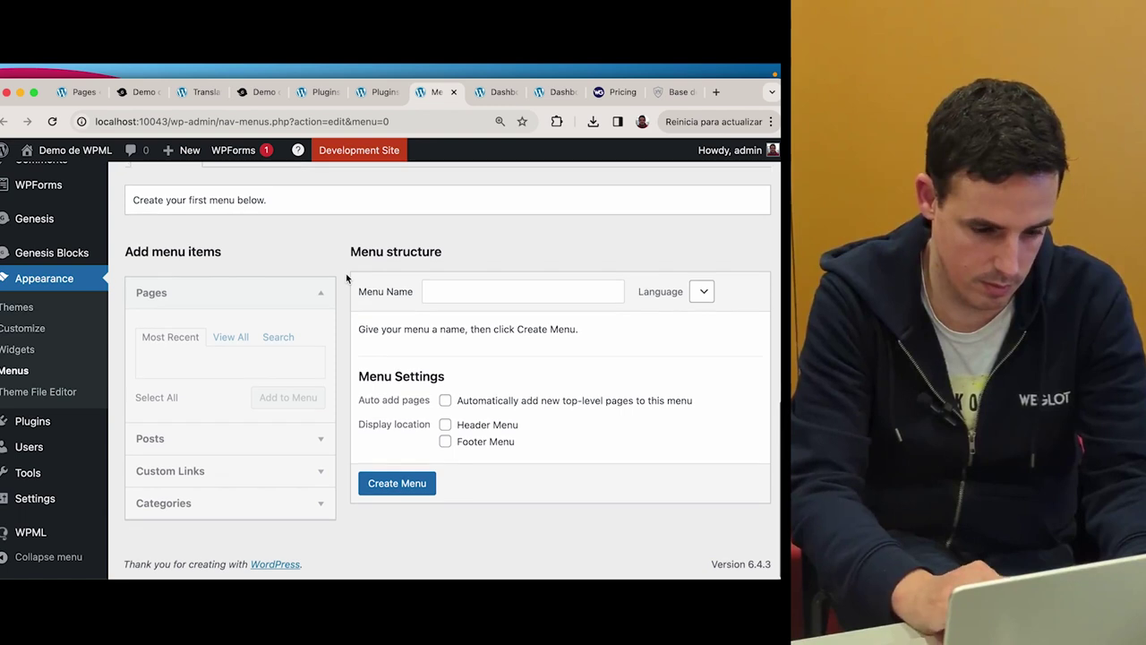
key(super+w)
scroll(346, 273, down, 5)
Check WPML Translation Management, Languages and the front end, then return to AdminerEvo.
mouse_move(22, 532)
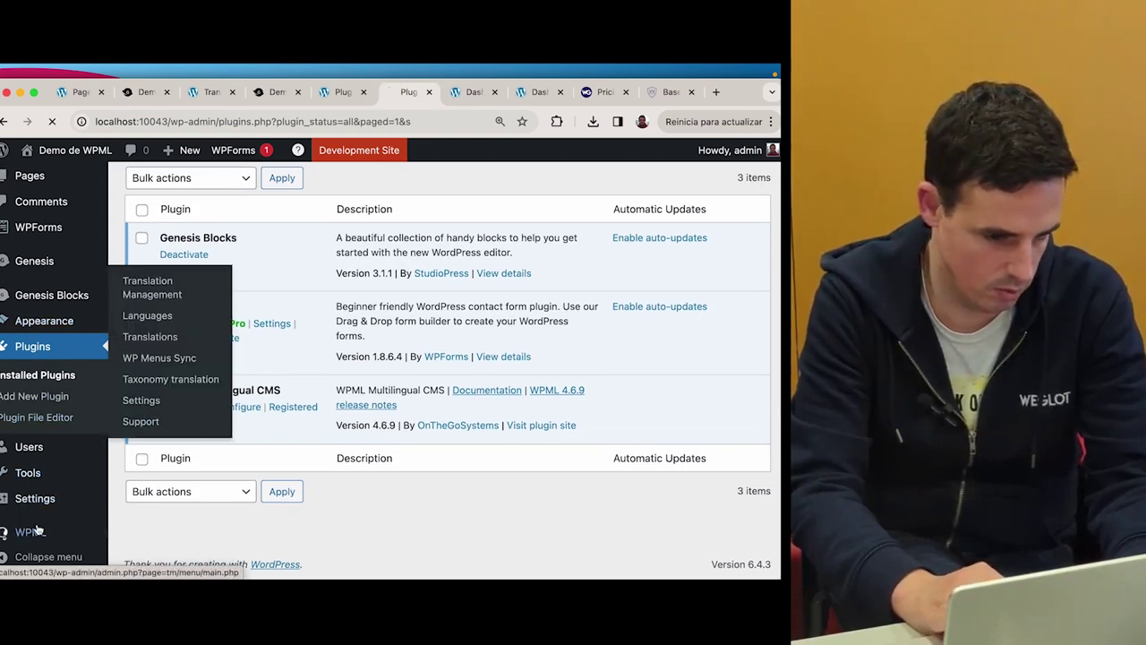
click(31, 532)
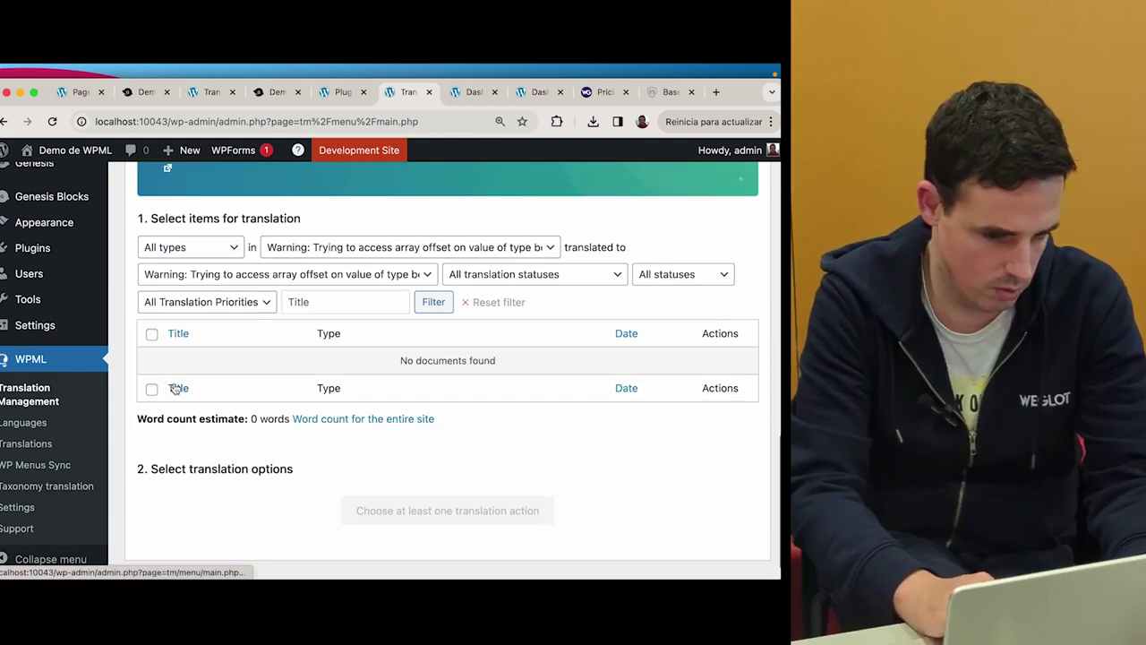
click(14, 427)
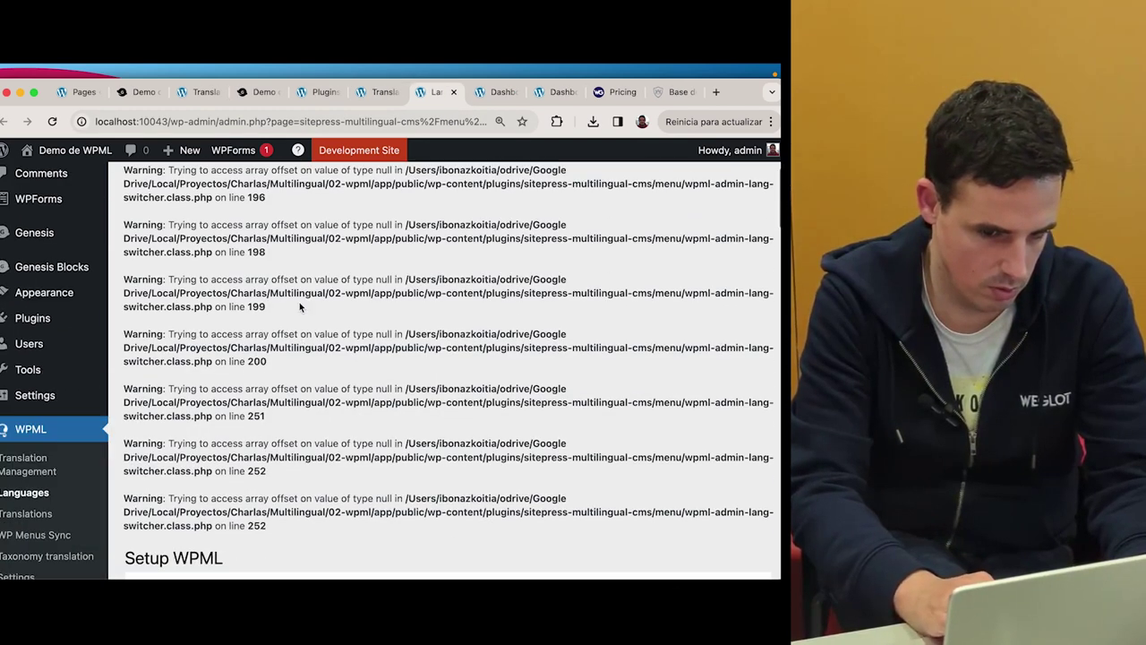
super+click(75, 150)
click(448, 92)
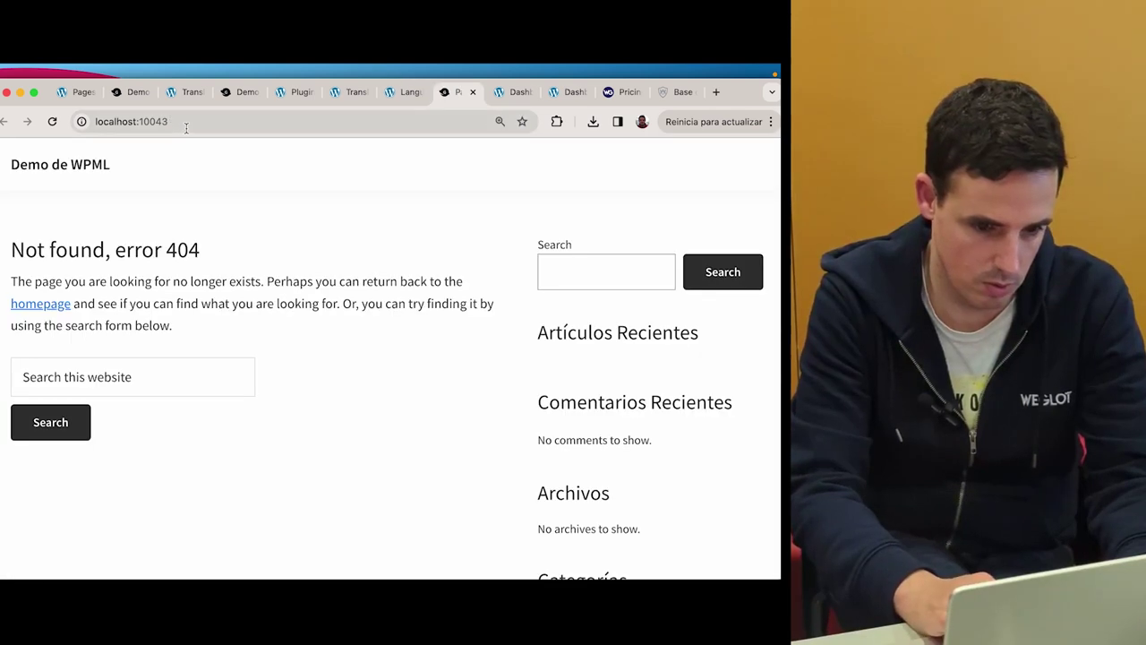
click(78, 93)
click(676, 93)
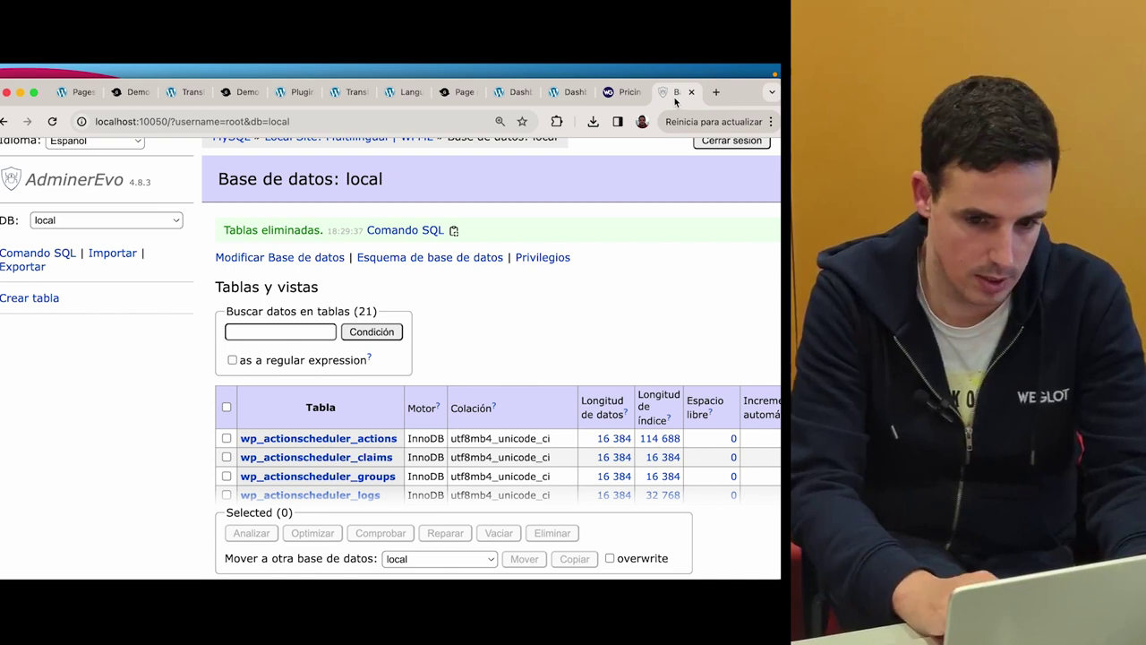
Tick wp_tec_events and wp_tec_occurrences in AdminerEvo, then switch to the Polylang Demo tab.
scroll(385, 338, down, 5)
scroll(386, 342, down, 3)
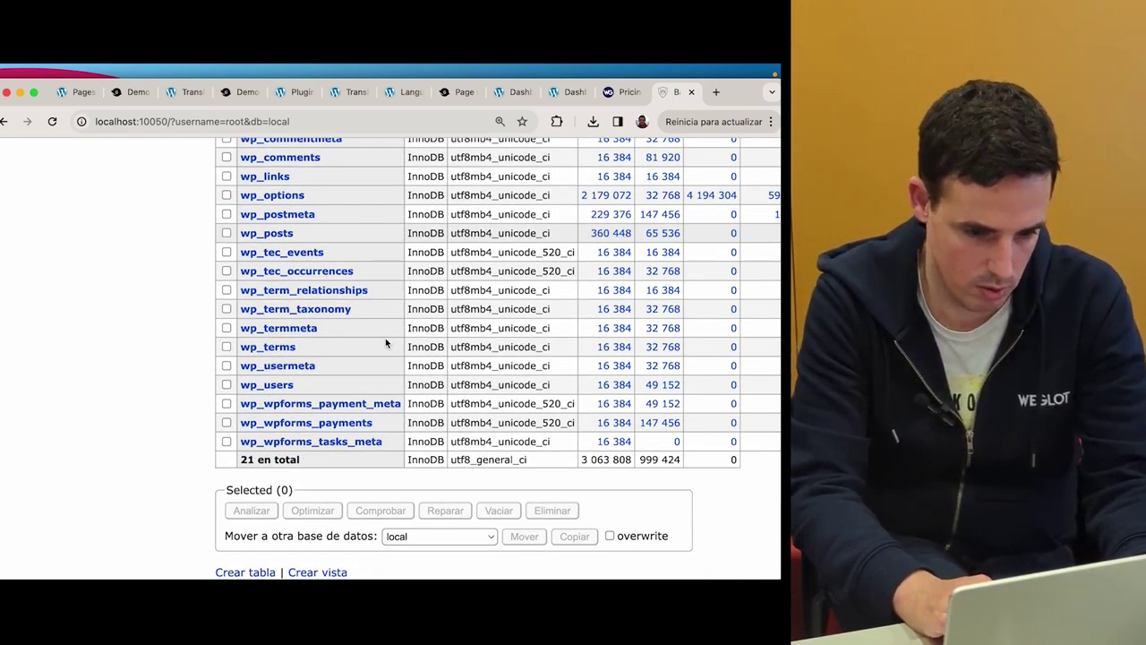
click(227, 252)
click(227, 271)
scroll(235, 322, down, 2)
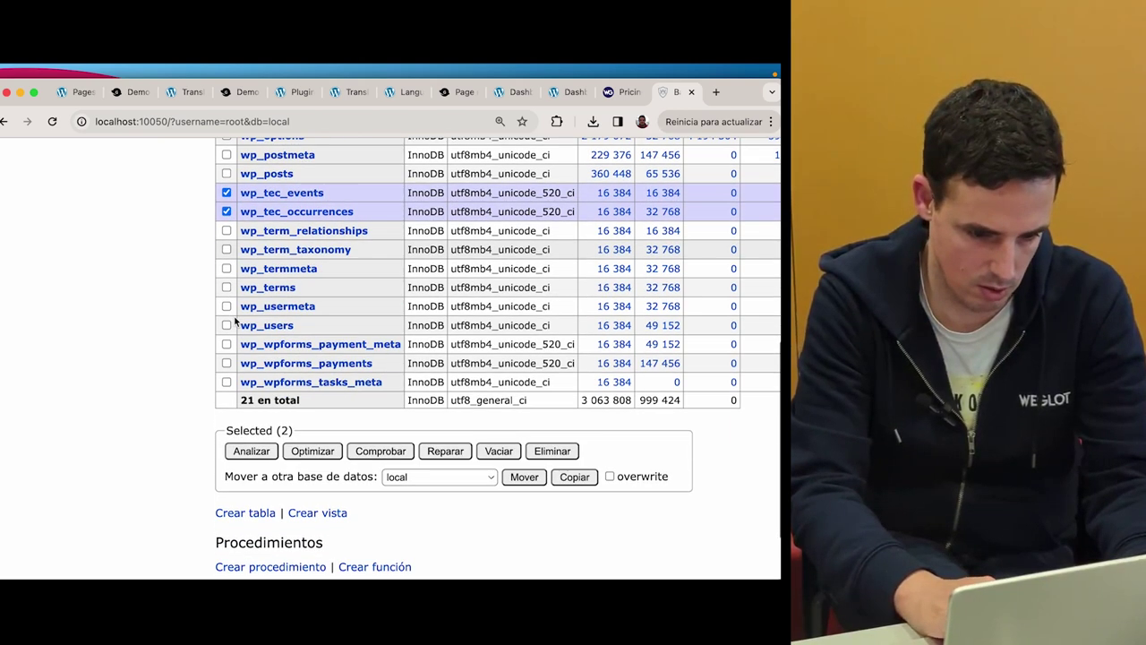
scroll(234, 315, up, 1)
scroll(234, 315, up, 4)
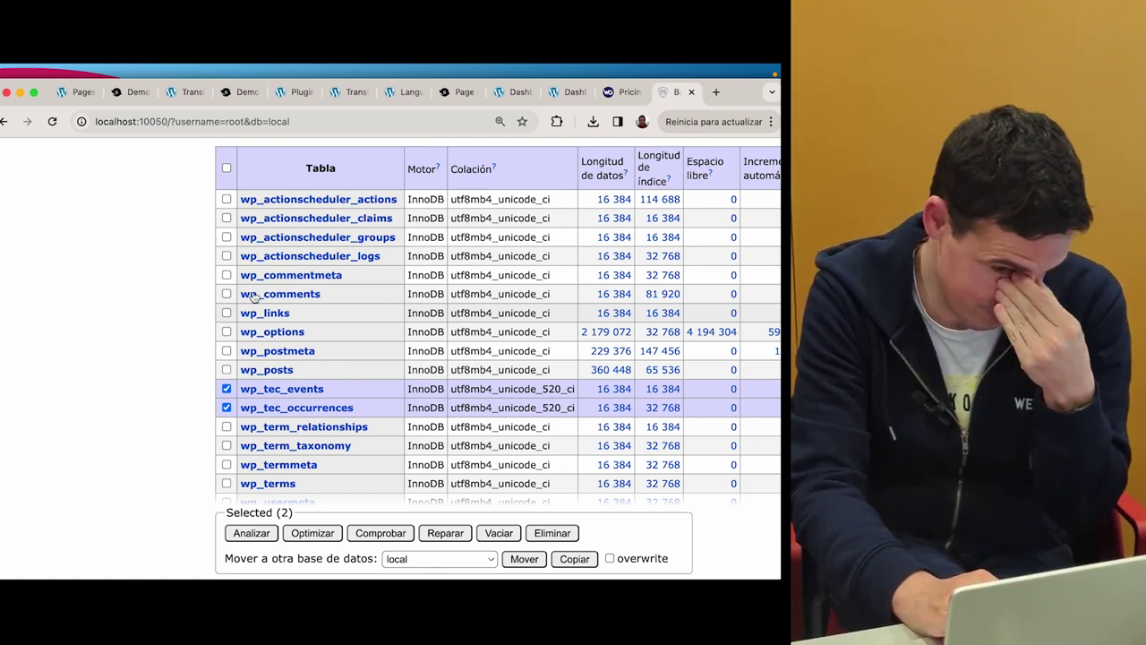
click(135, 93)
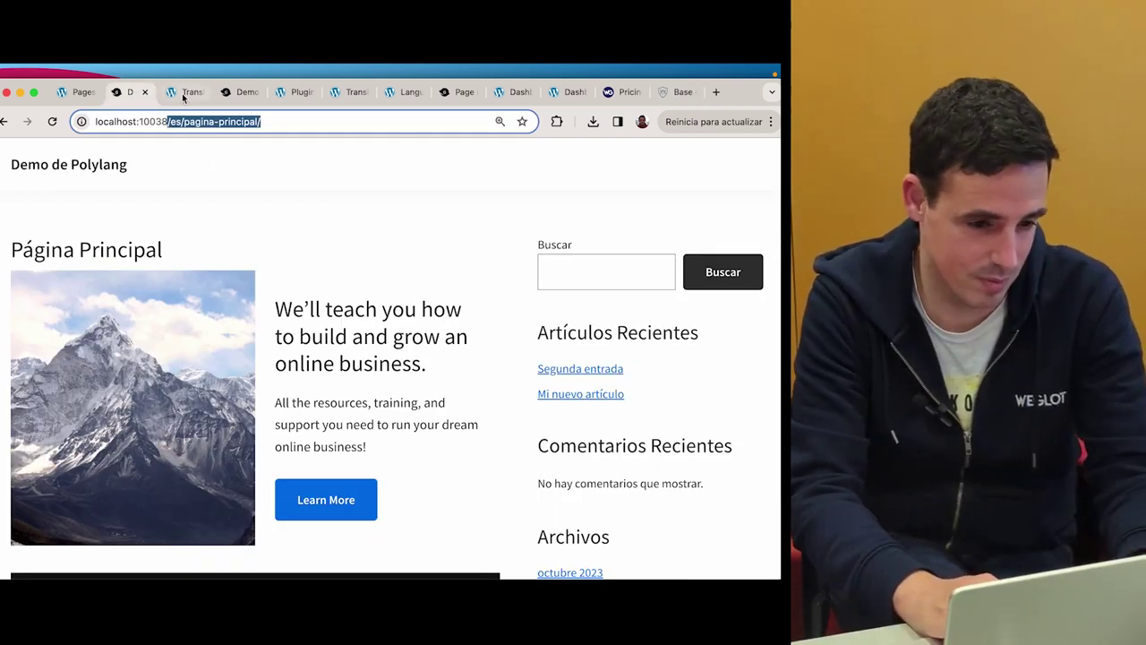
Back on WPML Translation Management, check the site port 10043 against the Local app.
click(182, 93)
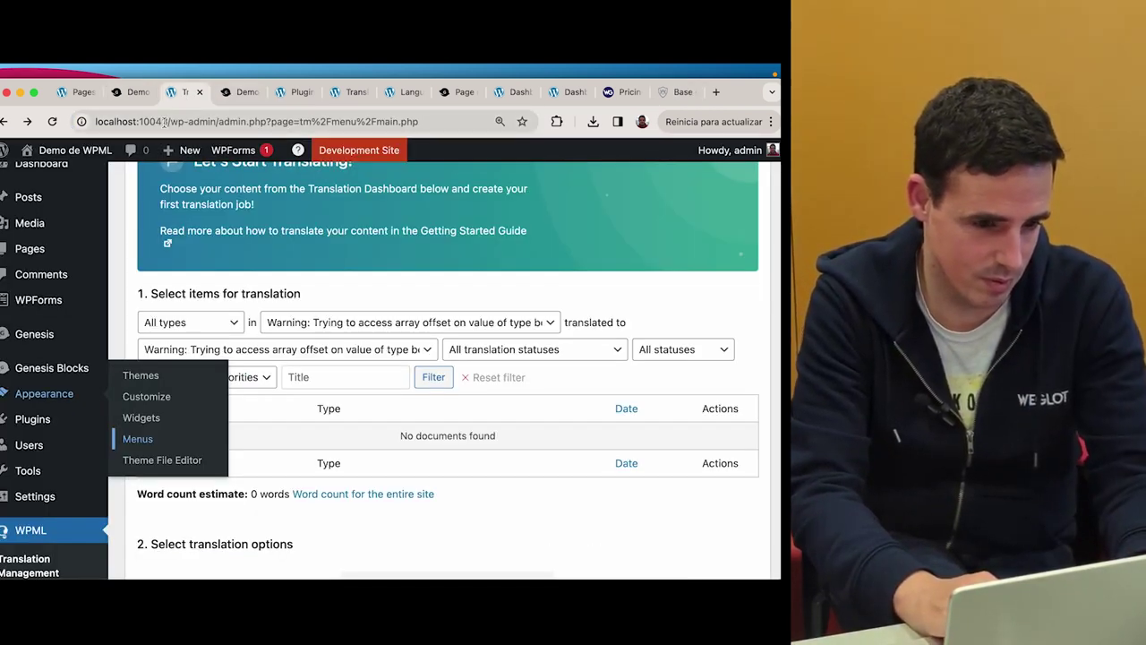
double_click(159, 121)
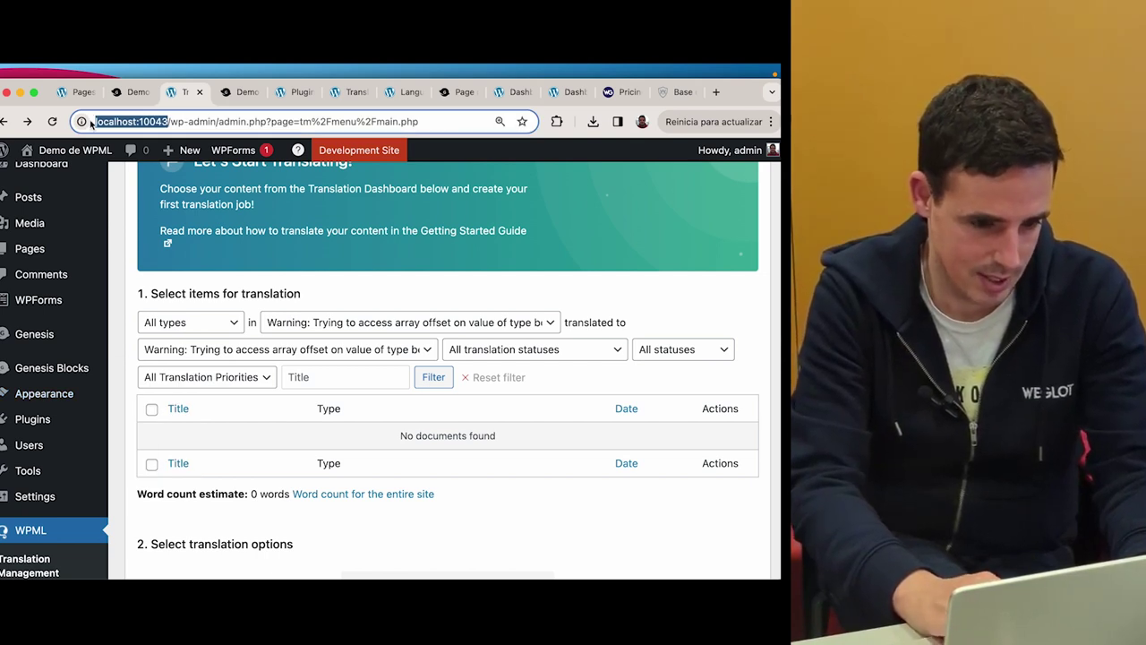
key(super+Tab)
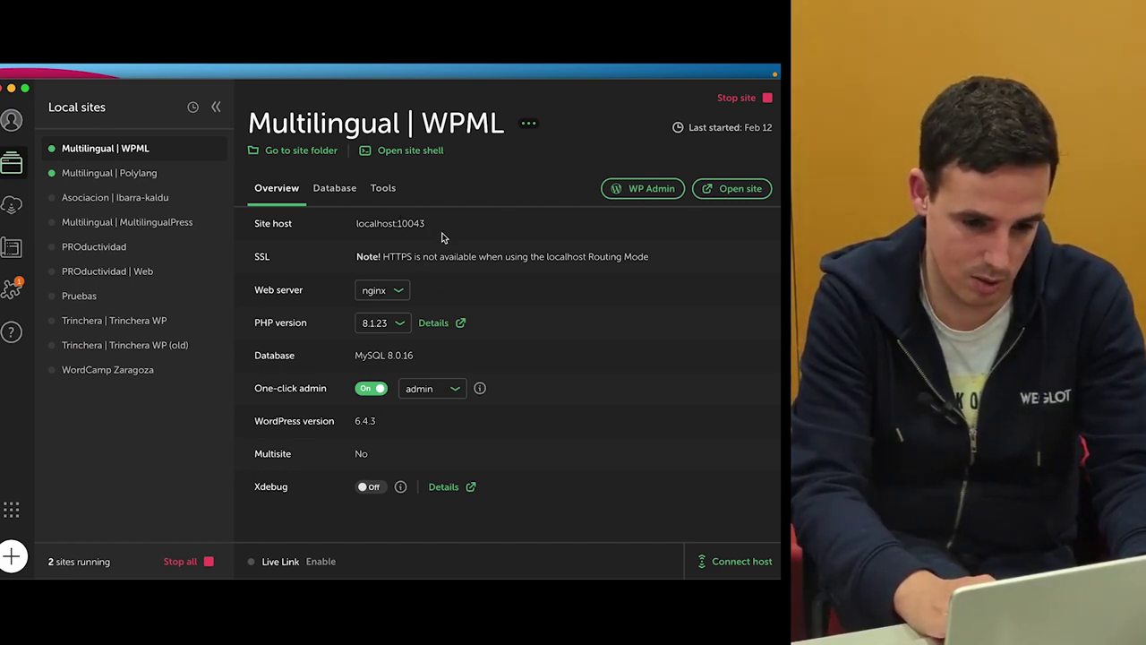
key(super+Tab)
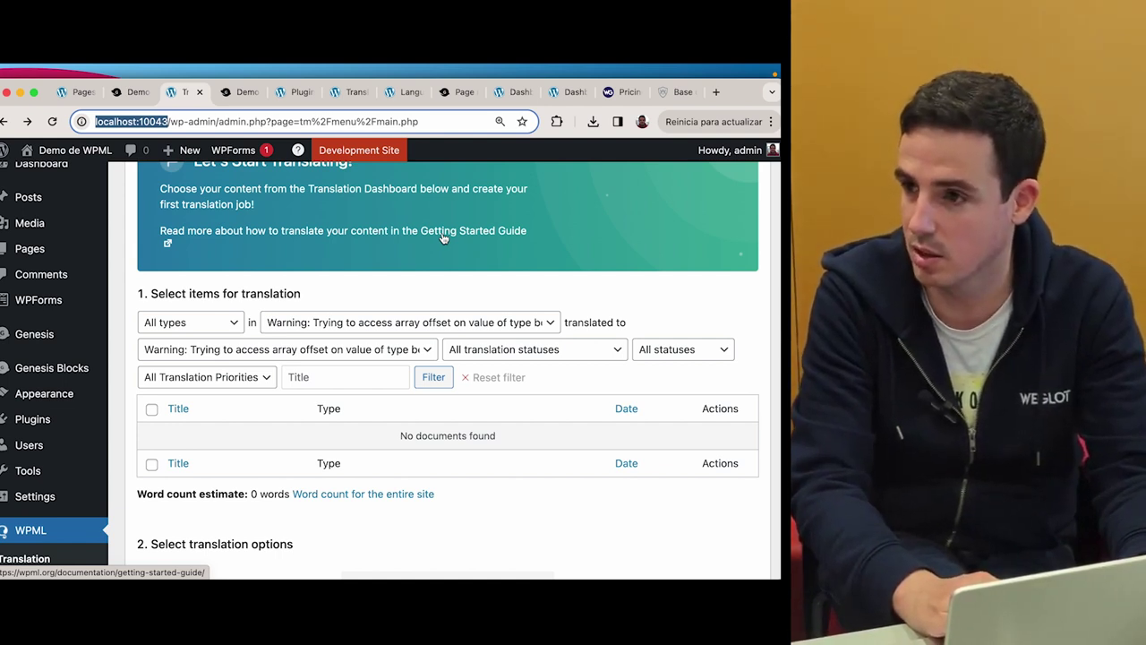
Start a new browser tab with 'wordpress download' entered as the address.
scroll(441, 236, down, 3)
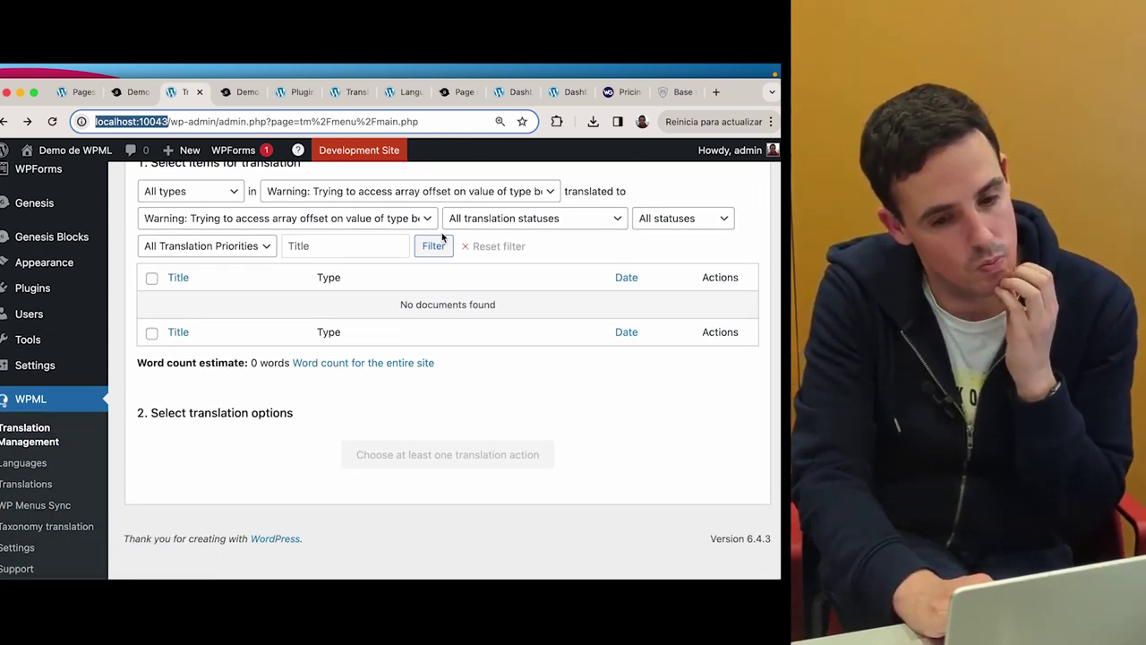
key(super+t)
text(wordp)
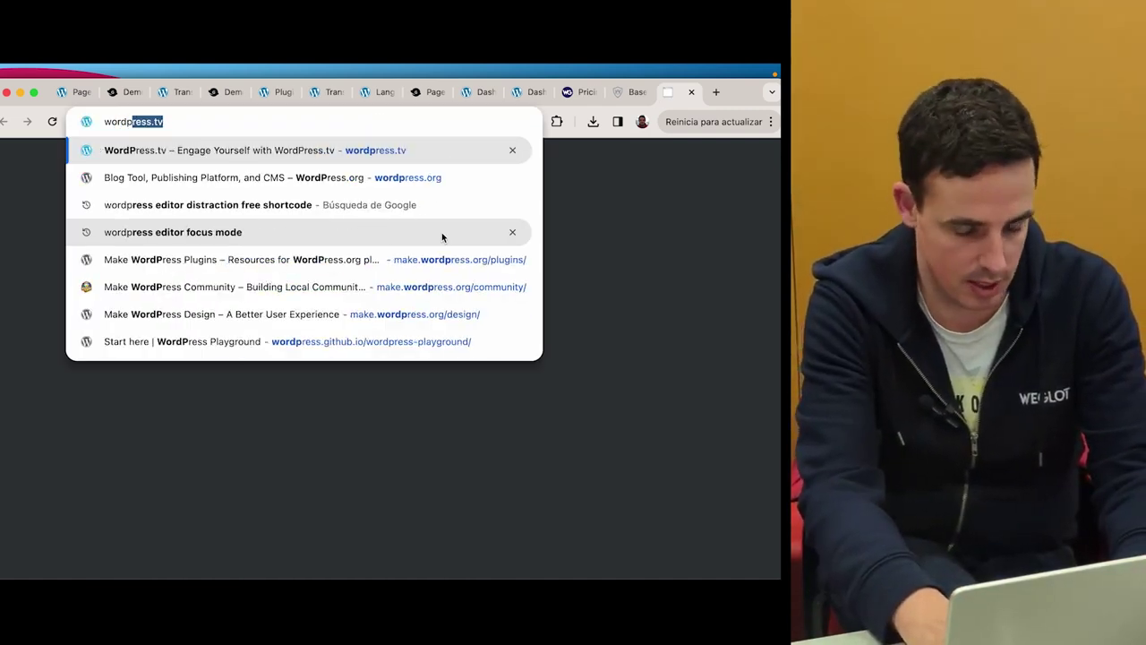
text(ress)
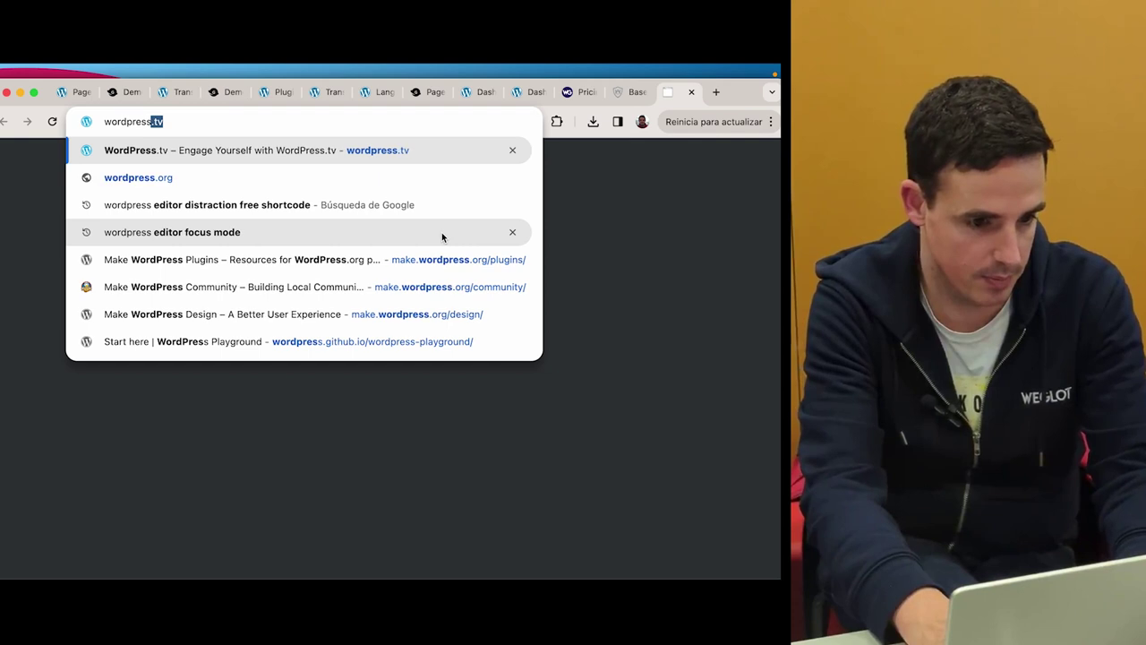
text( download)
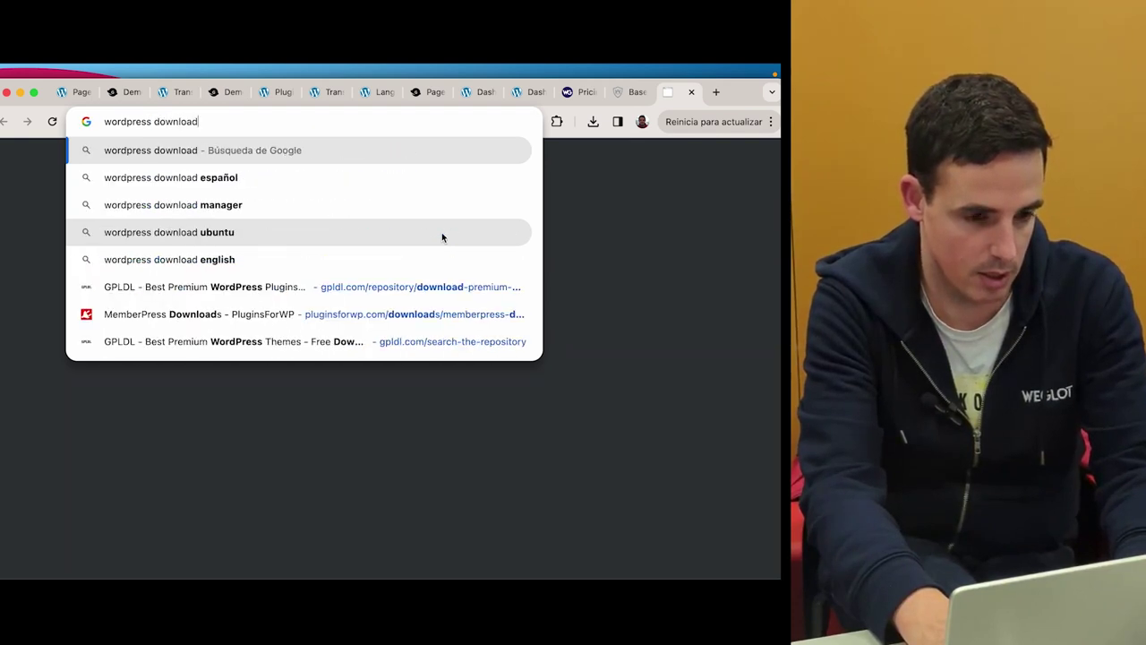
Search 'wordpress download', go to the WordPress.org España page and download WordPress 6.4.3.
key(Return)
click(52, 313)
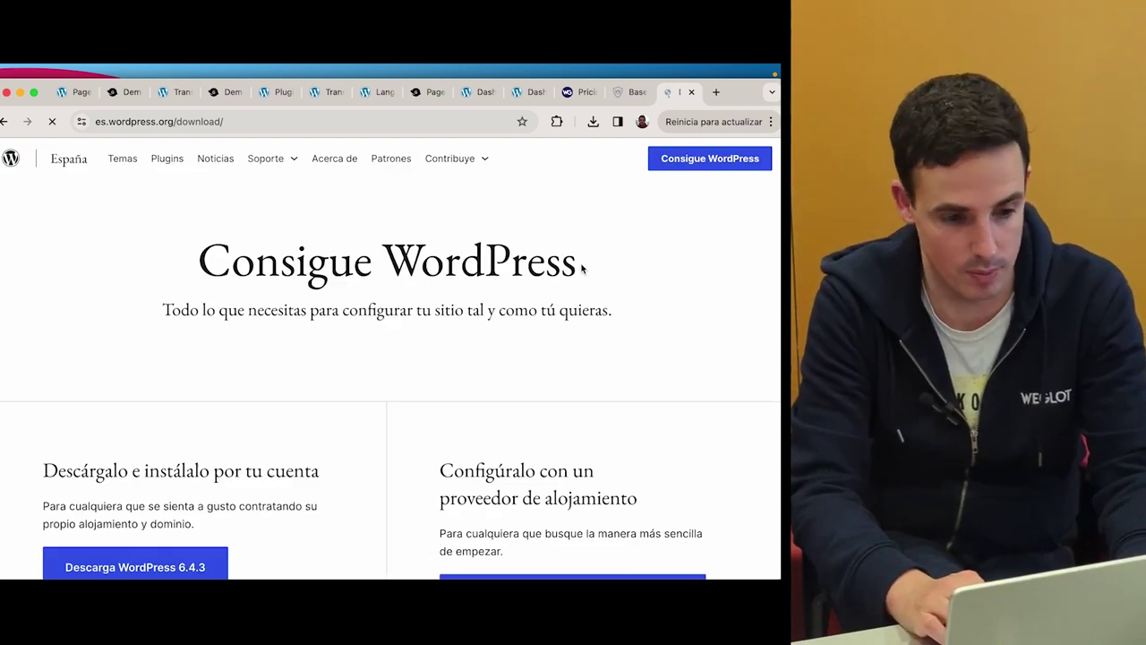
scroll(404, 427, down, 5)
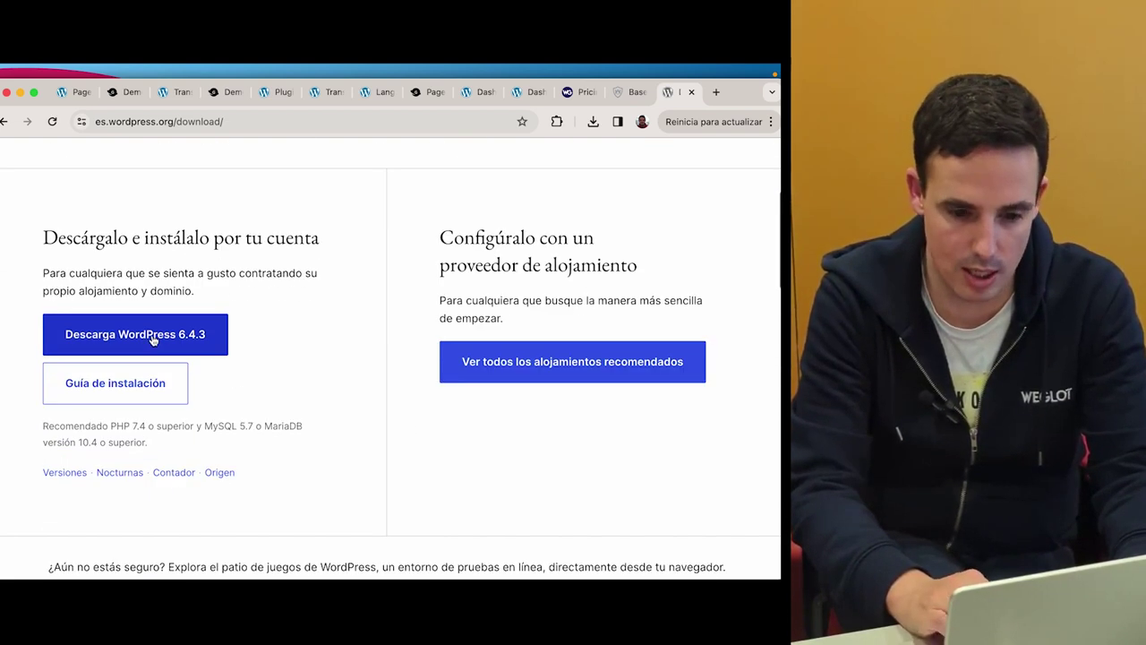
click(148, 334)
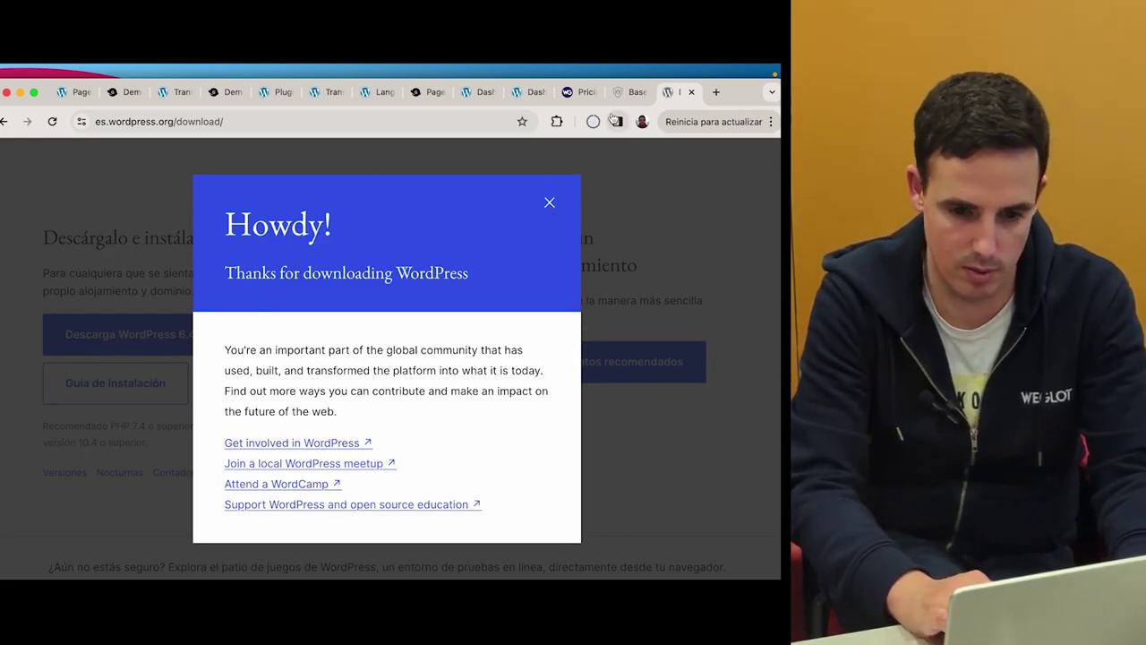
key(super+Tab)
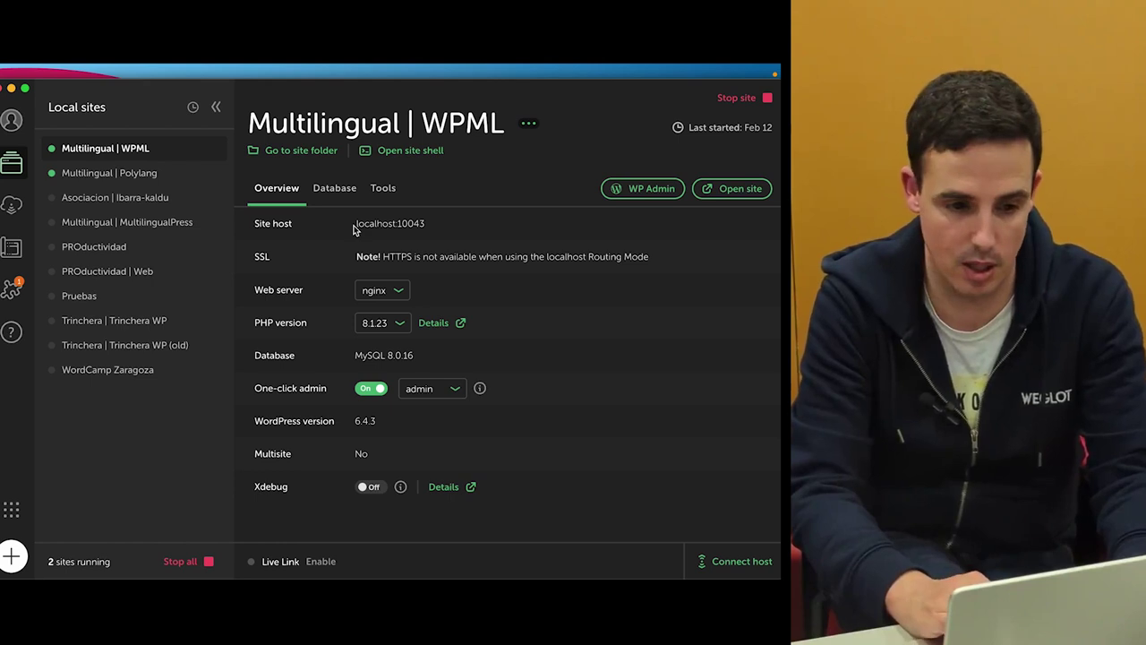
Highlight the port 10043 in Local's site host localhost:10043.
drag(357, 223, 428, 229)
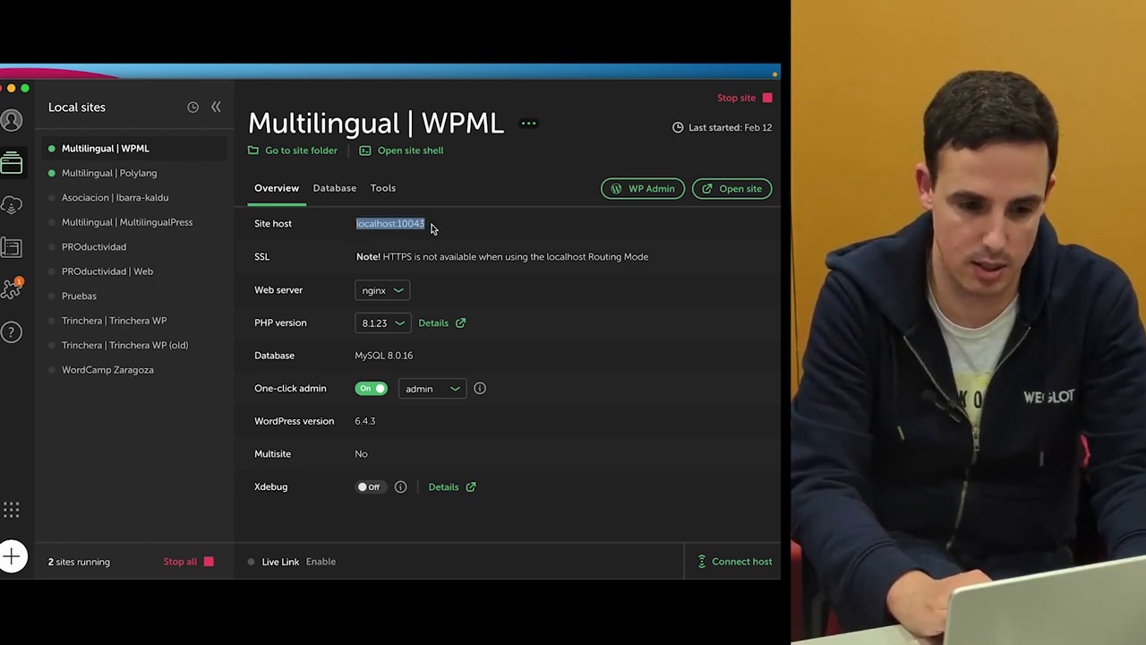
click(417, 223)
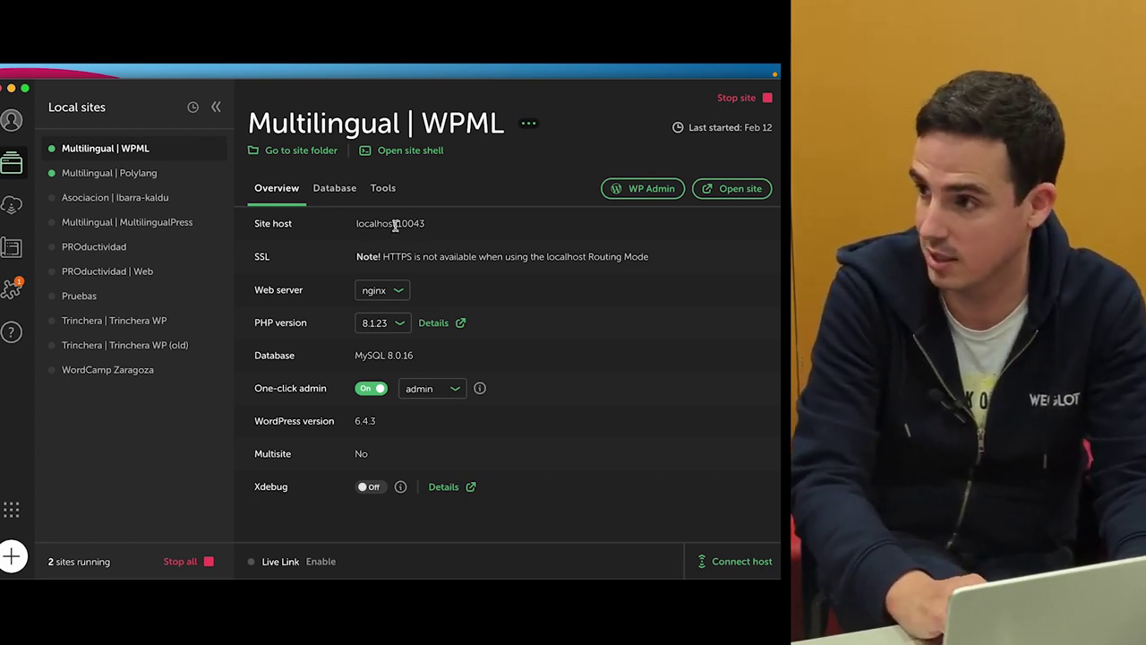
drag(391, 224, 451, 231)
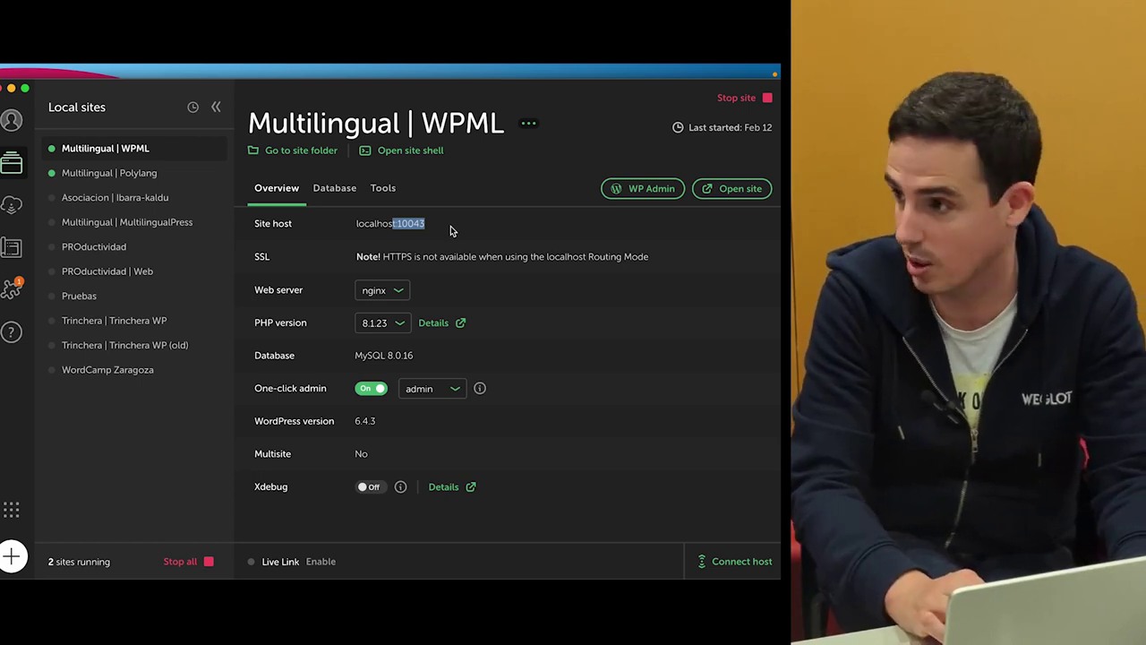
key(super+Tab)
Dismiss the Howdy download message, glance at Downloads, and bring up AdminerEvo's table list.
click(549, 202)
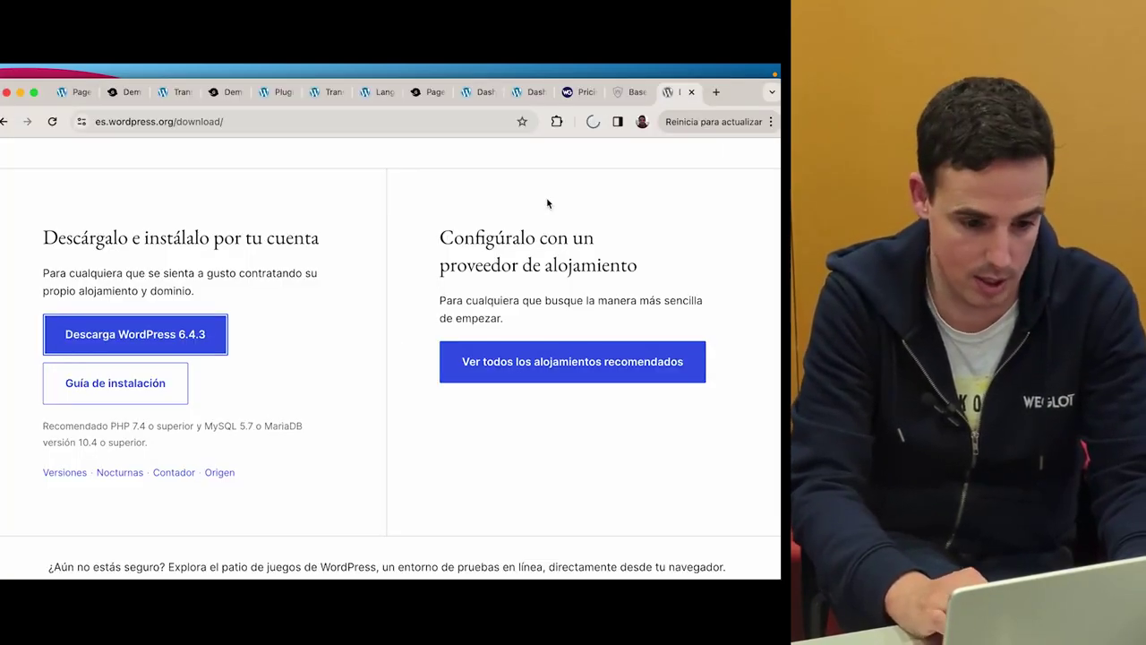
key(super+Tab)
key(super+Tab)
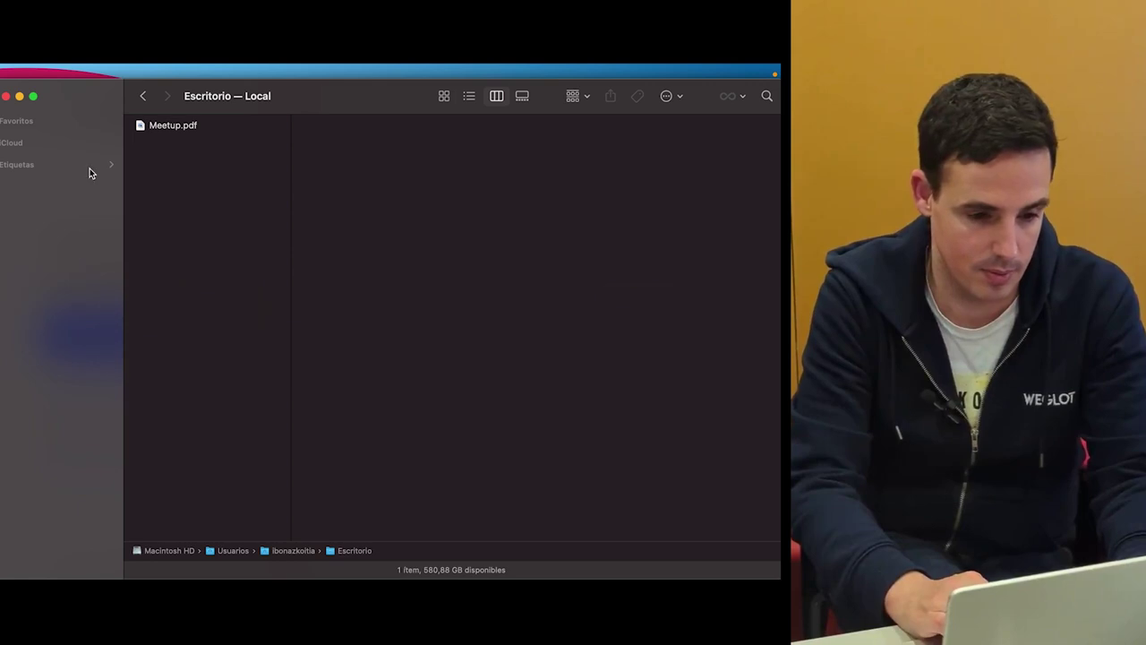
key(super+Tab)
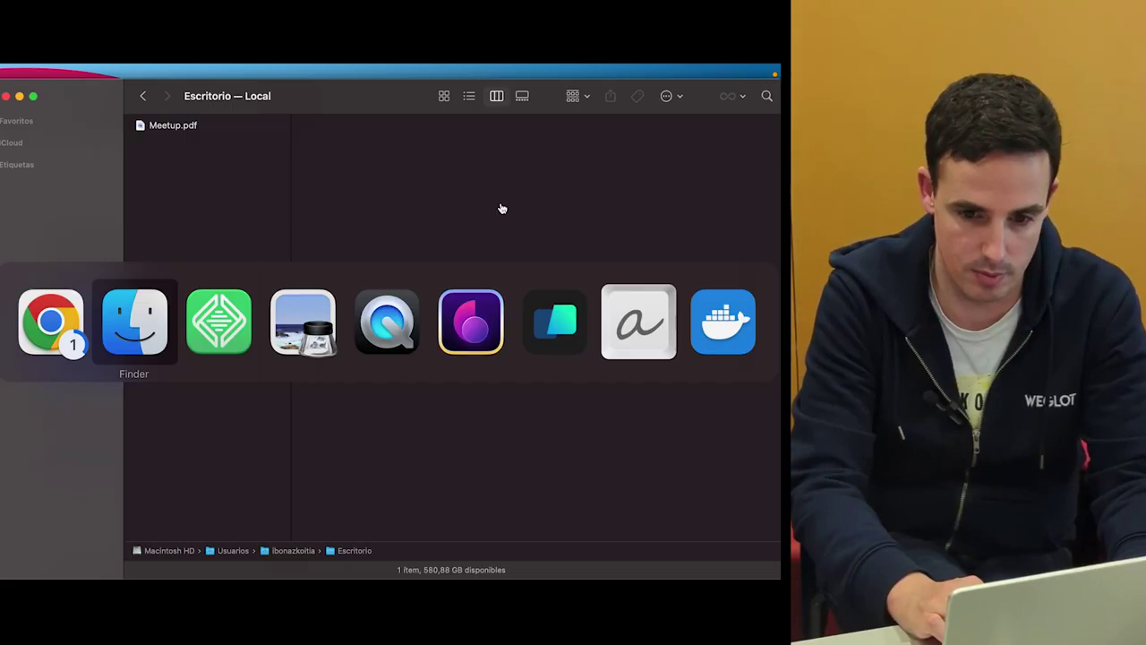
key(super+Tab)
key(super+Tab)
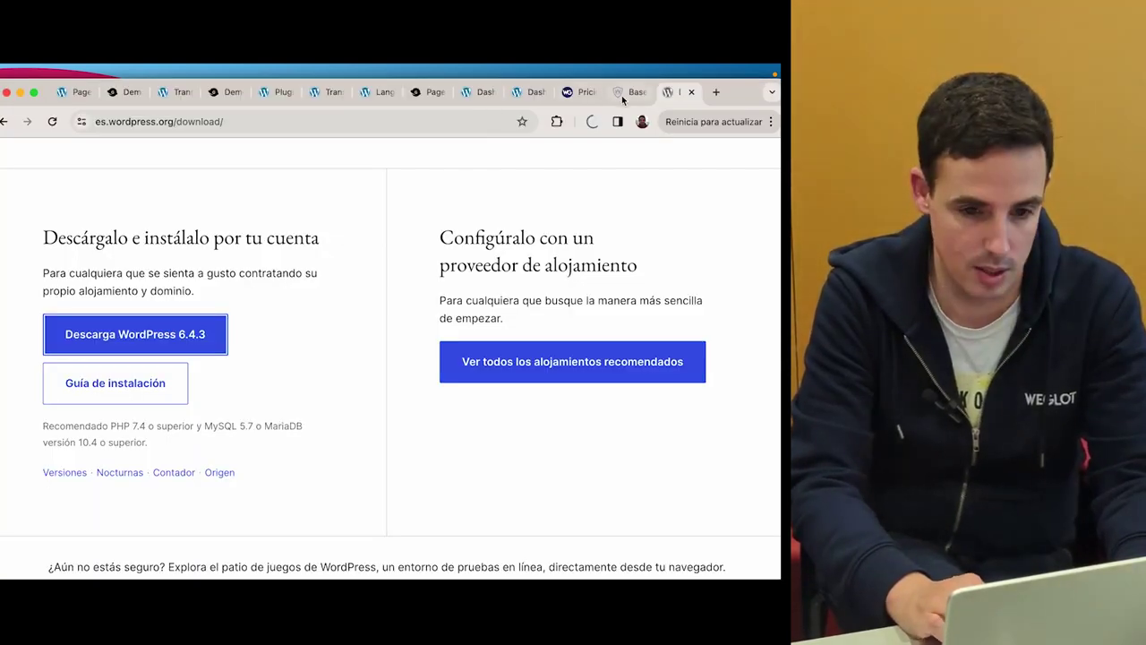
click(622, 93)
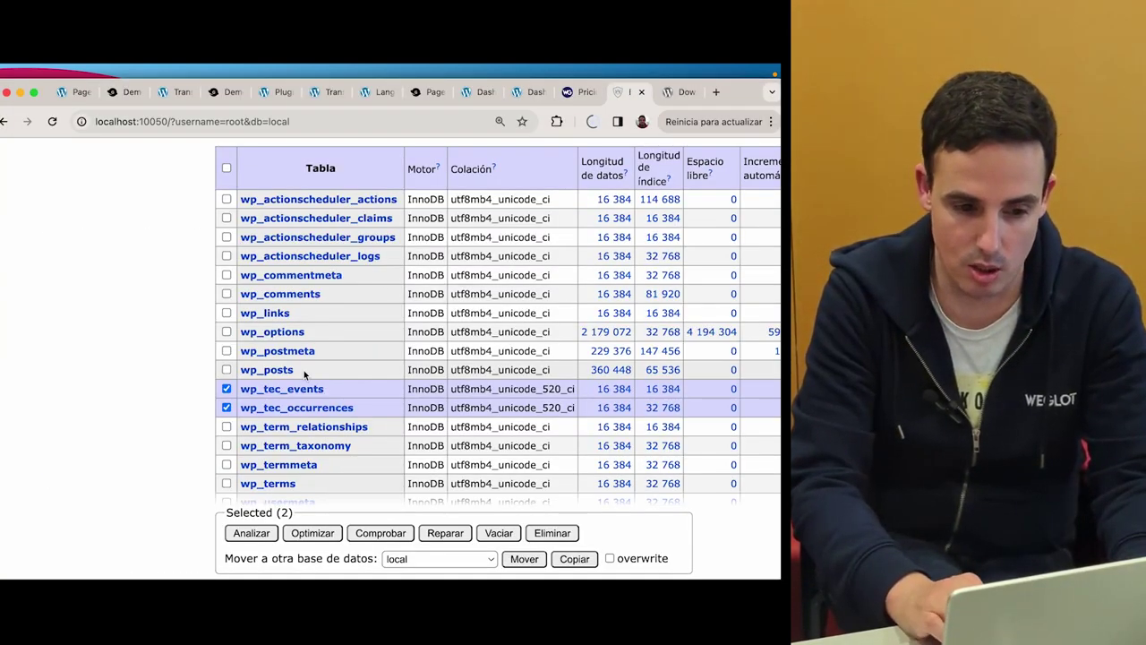
Look over AdminerEvo's tables and the Plugins, Translation Management and download pages, then return to AdminerEvo.
scroll(304, 385, down, 3)
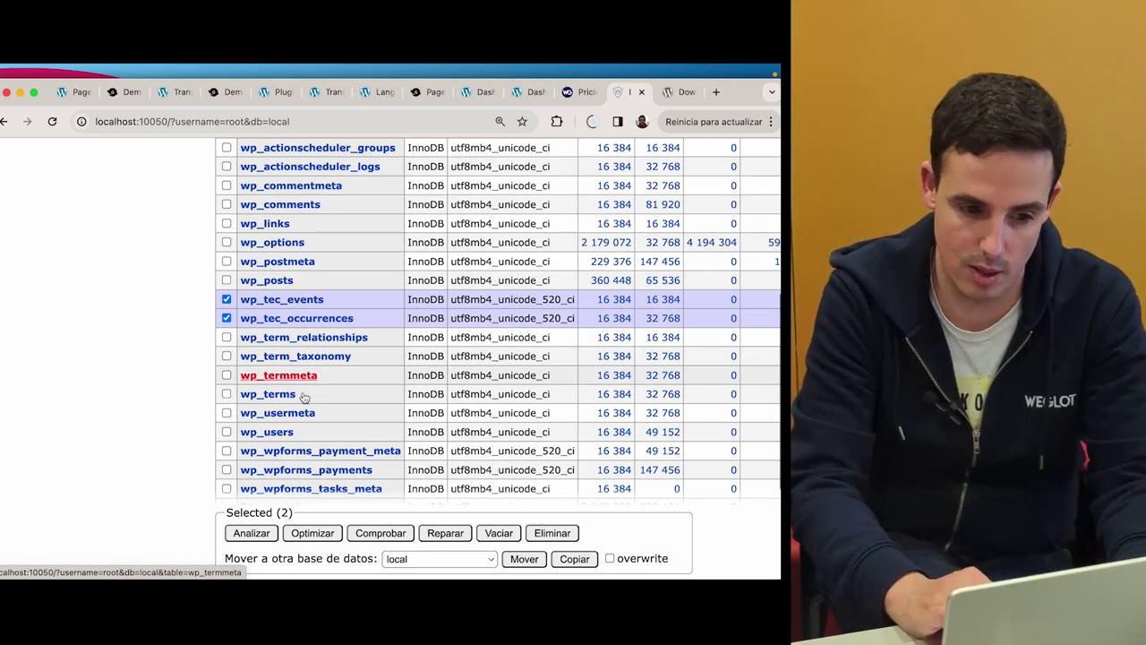
scroll(304, 397, up, 10)
scroll(313, 376, down, 10)
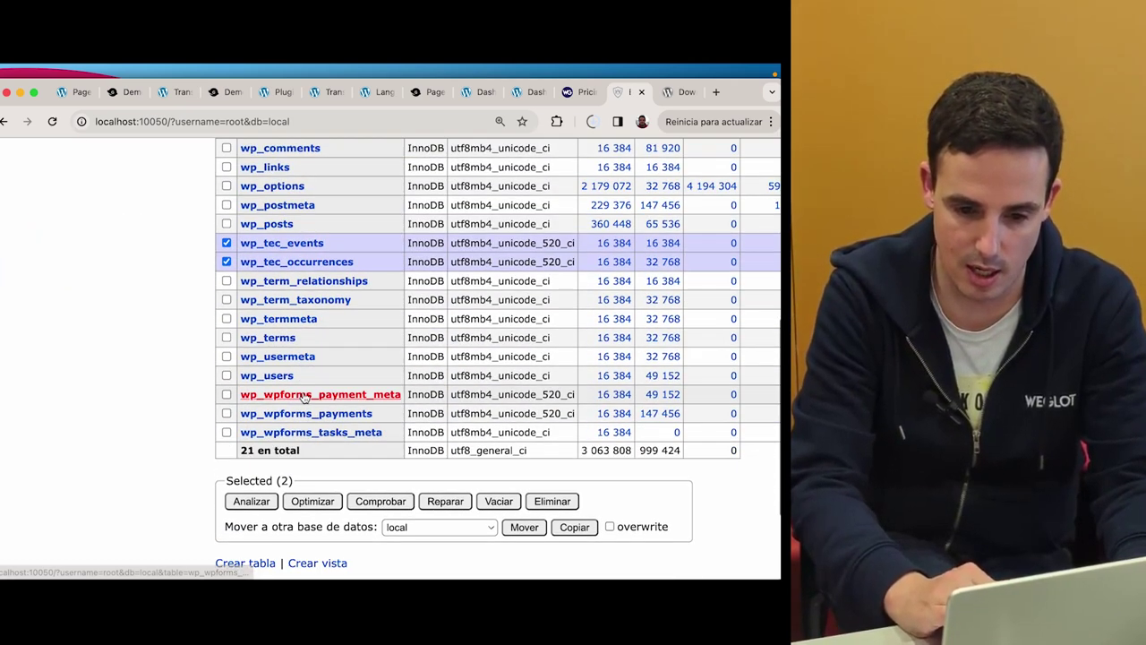
scroll(324, 353, down, 1)
scroll(323, 353, up, 2)
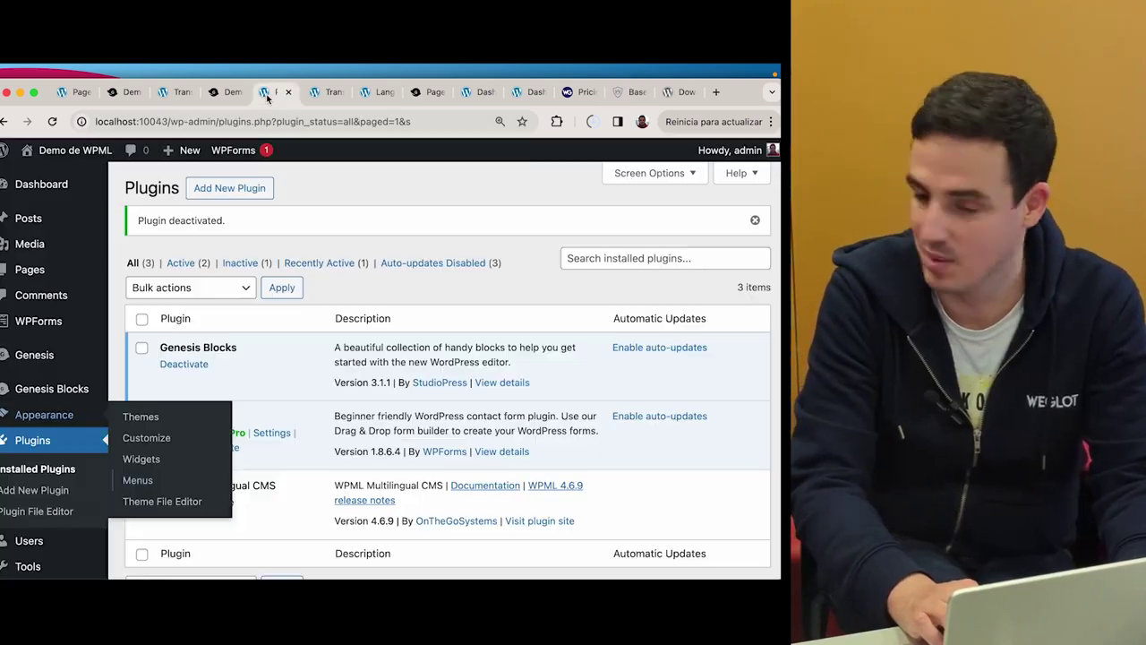
click(266, 93)
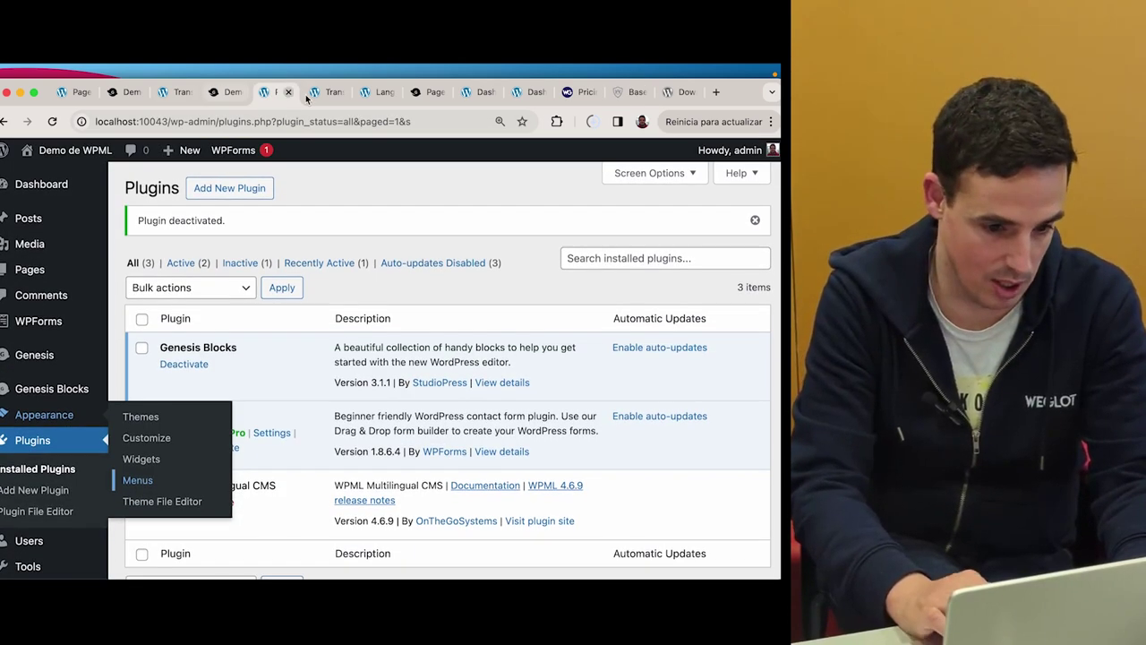
click(315, 92)
scroll(285, 204, up, 10)
scroll(285, 203, up, 4)
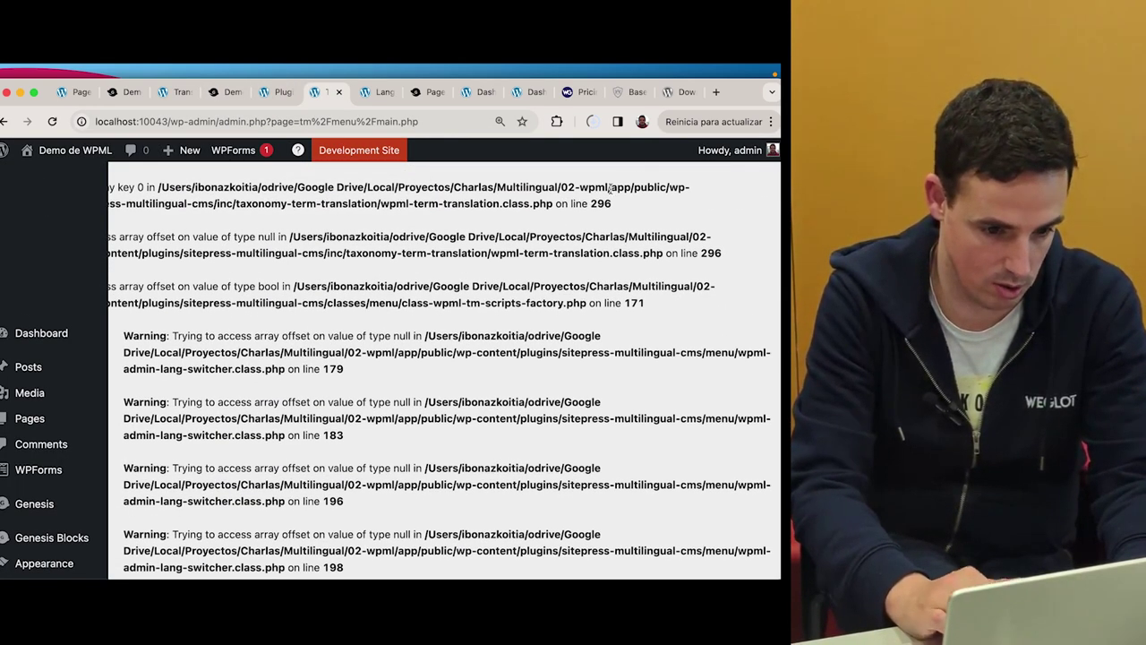
click(673, 96)
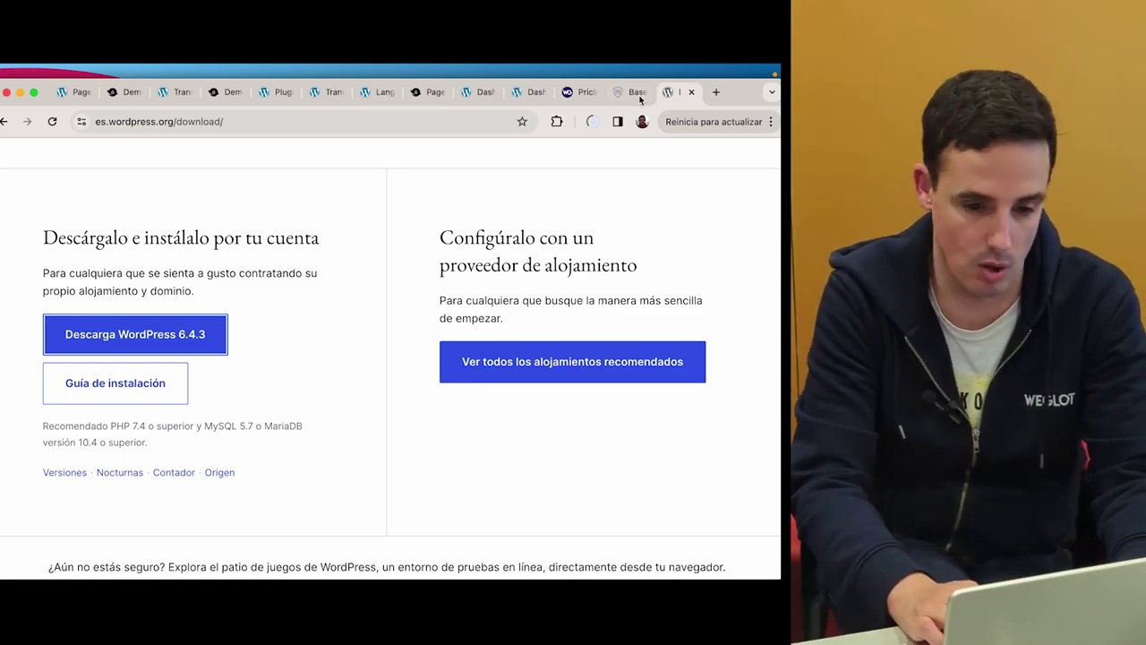
click(630, 95)
Unmark wp_tec_events and wp_tec_occurrences so no tables are chosen, then bring Finder forward.
click(227, 286)
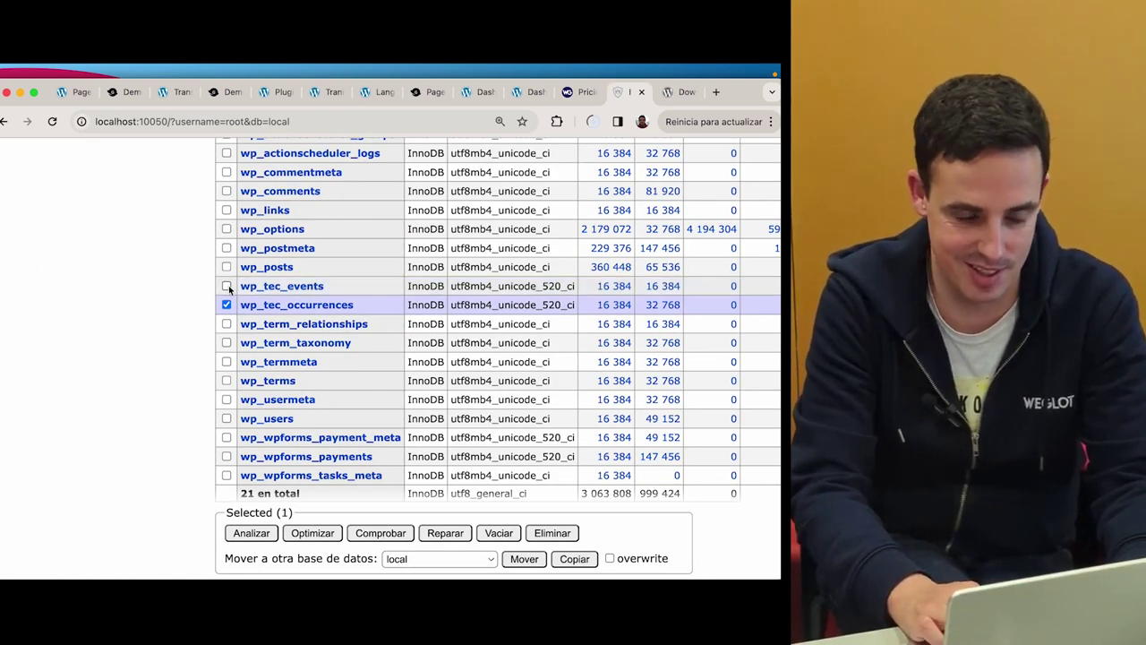
click(227, 304)
key(super+Tab)
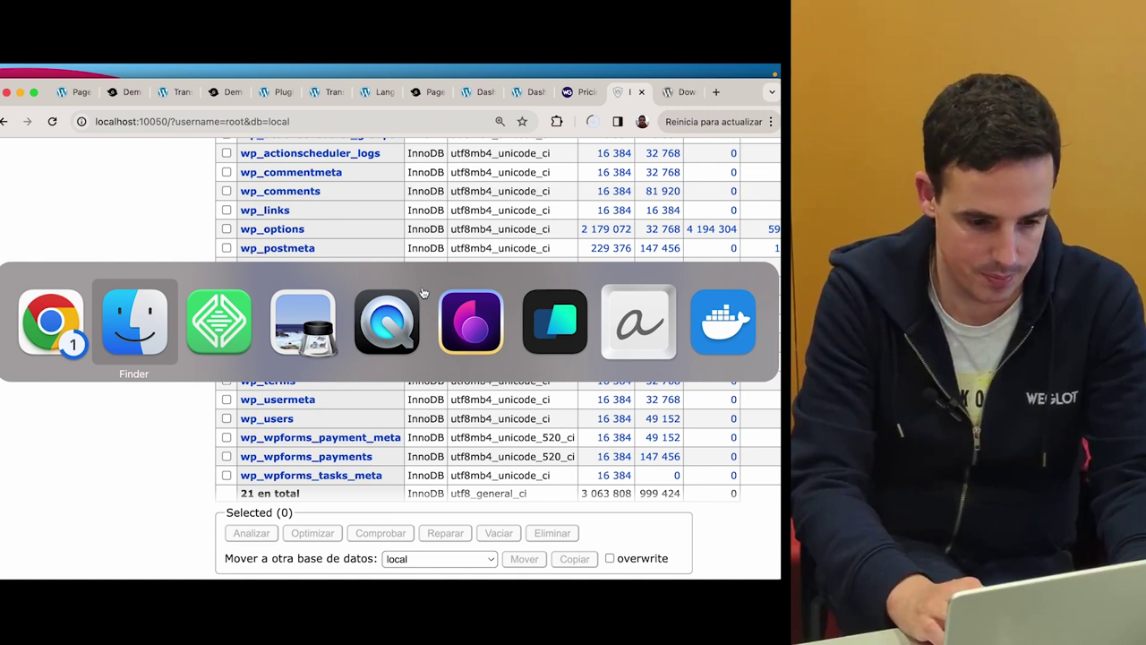
key(Escape)
scroll(224, 412, up, 10)
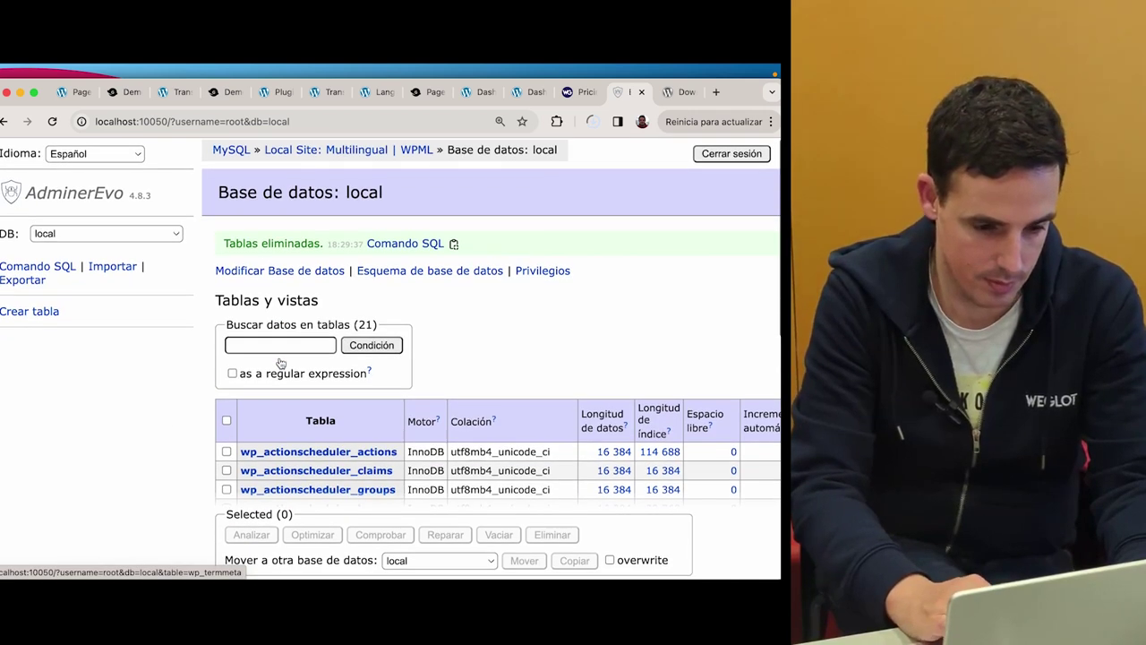
key(super+Tab)
click(134, 323)
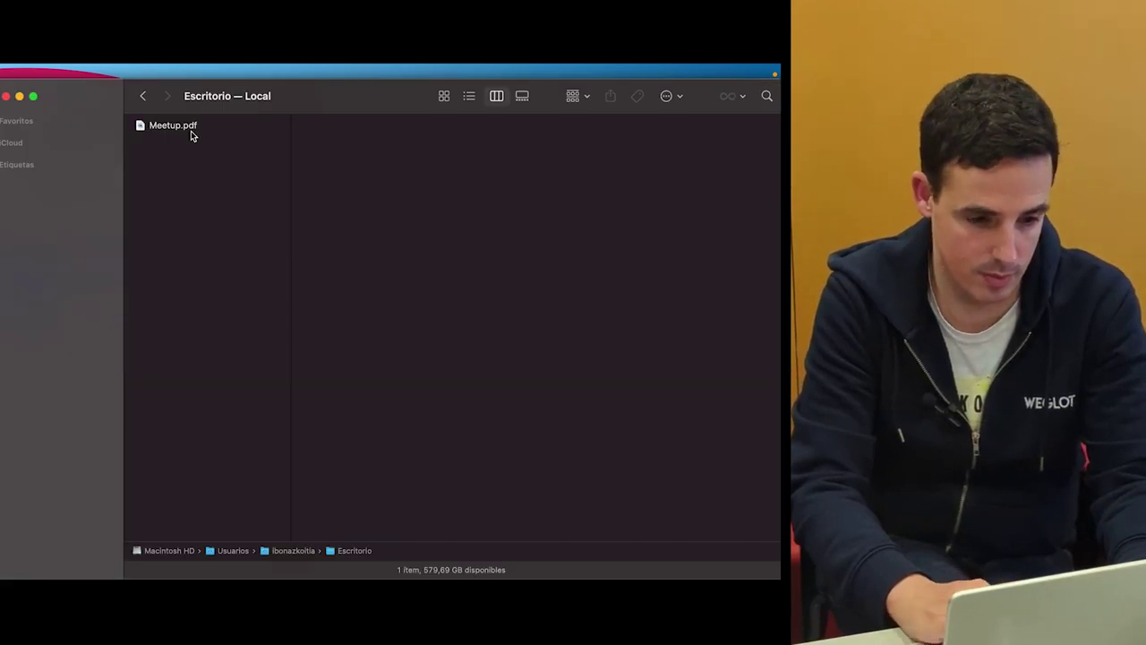
From Local, go into the WPML site's app/public folder in an enlarged Finder window.
key(super+Tab)
key(super+Tab)
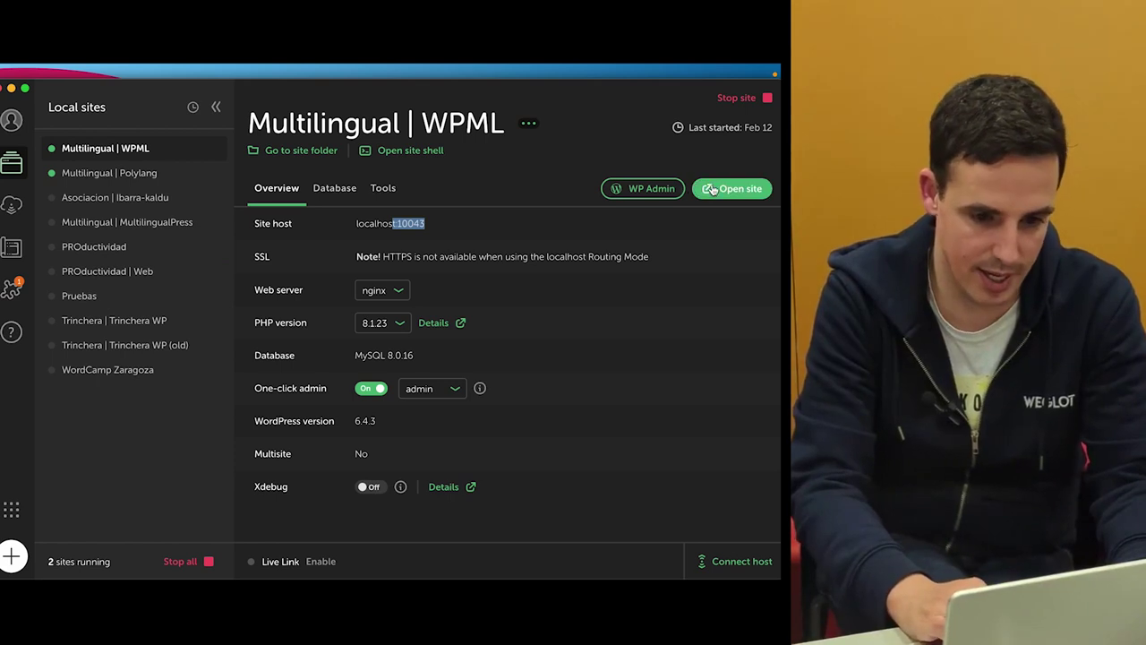
click(299, 151)
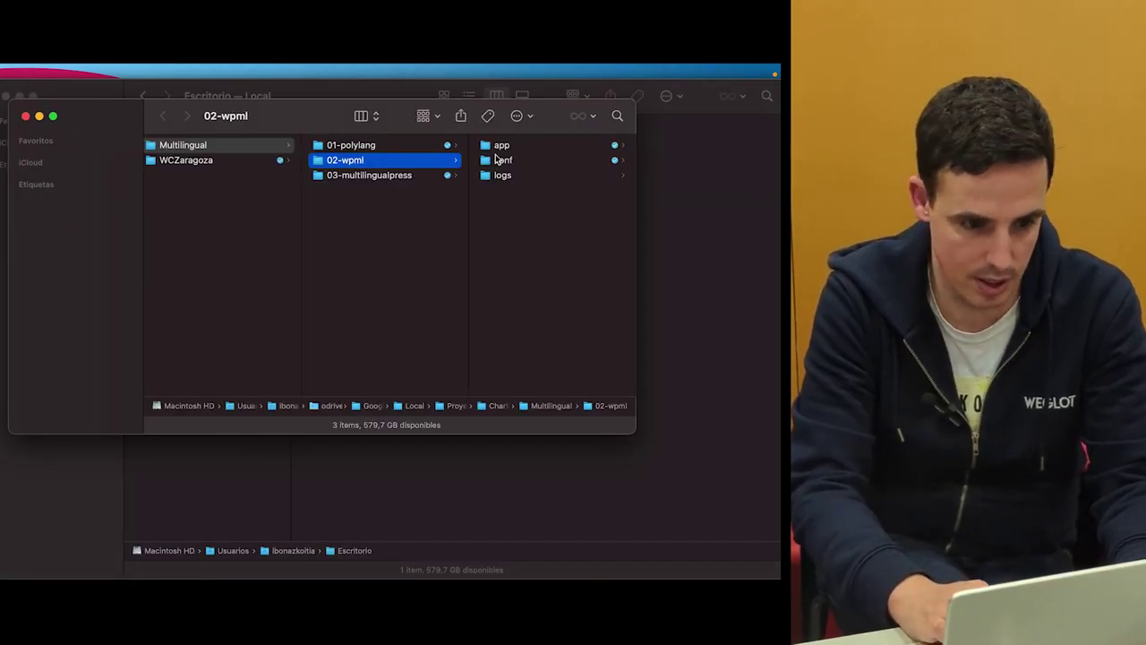
click(532, 147)
click(534, 146)
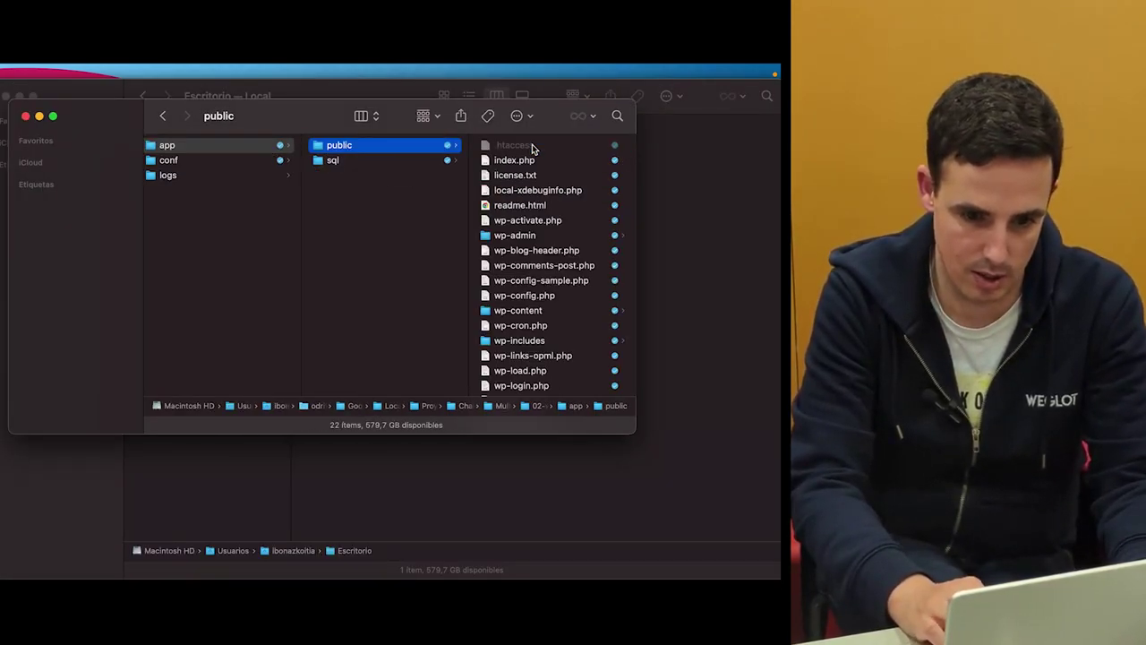
drag(549, 109, 415, 103)
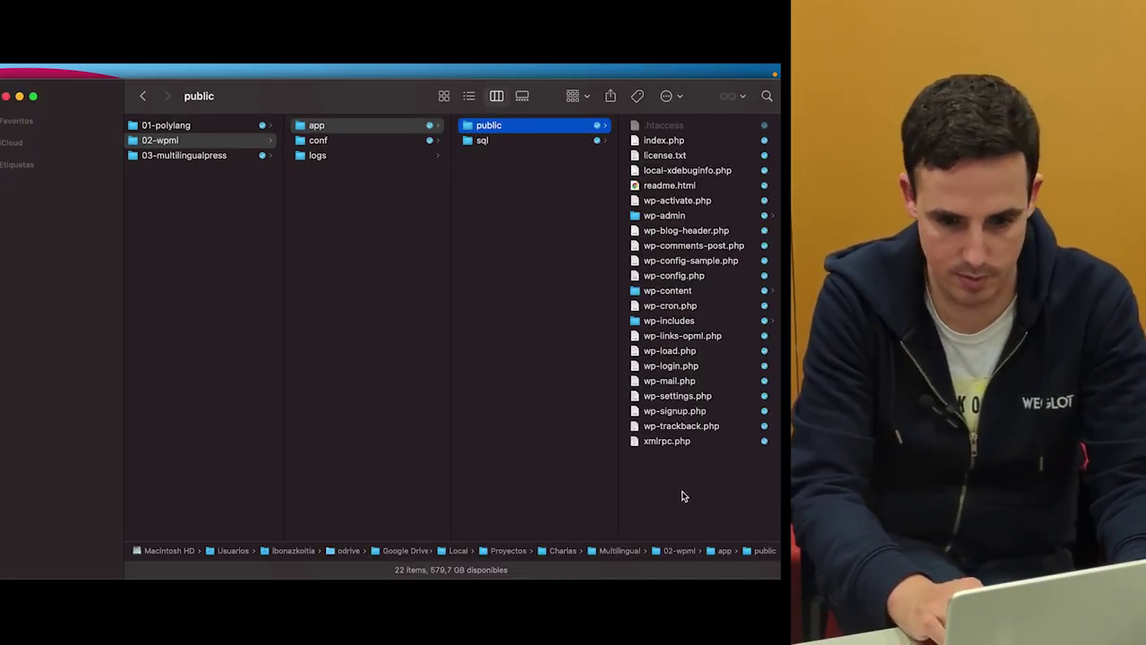
key(cmd+Tab)
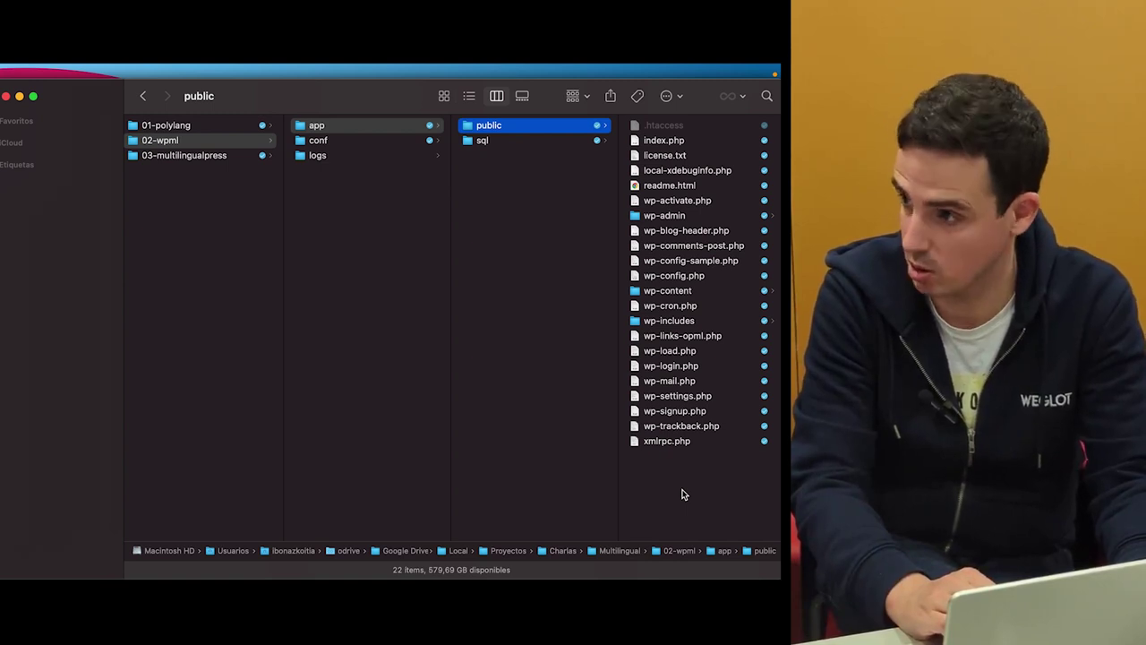
Preview wp-config.php in Quick Look to check its database settings, then return to AdminerEvo.
click(674, 276)
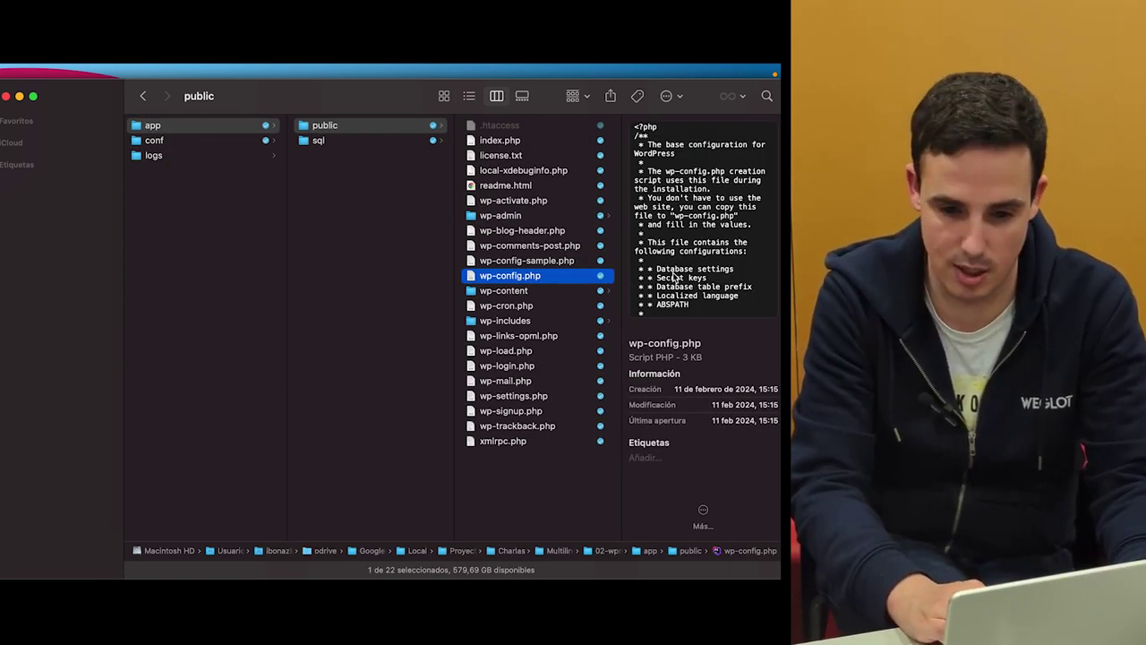
drag(513, 283, 341, 160)
key(space)
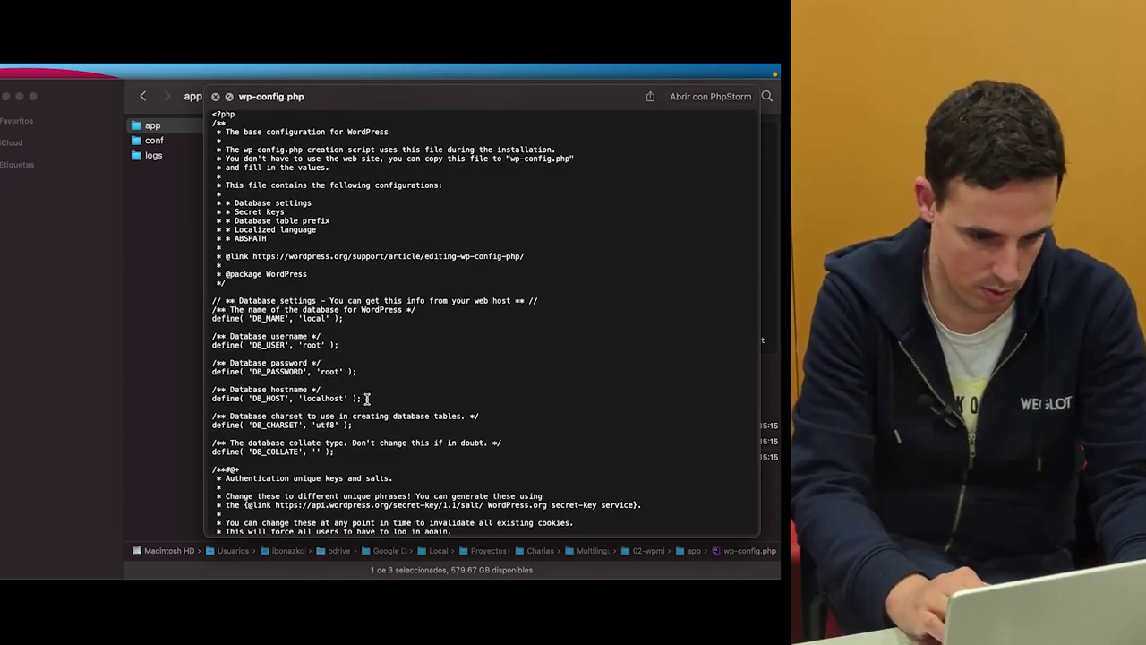
key(super+Tab)
scroll(296, 394, down, 5)
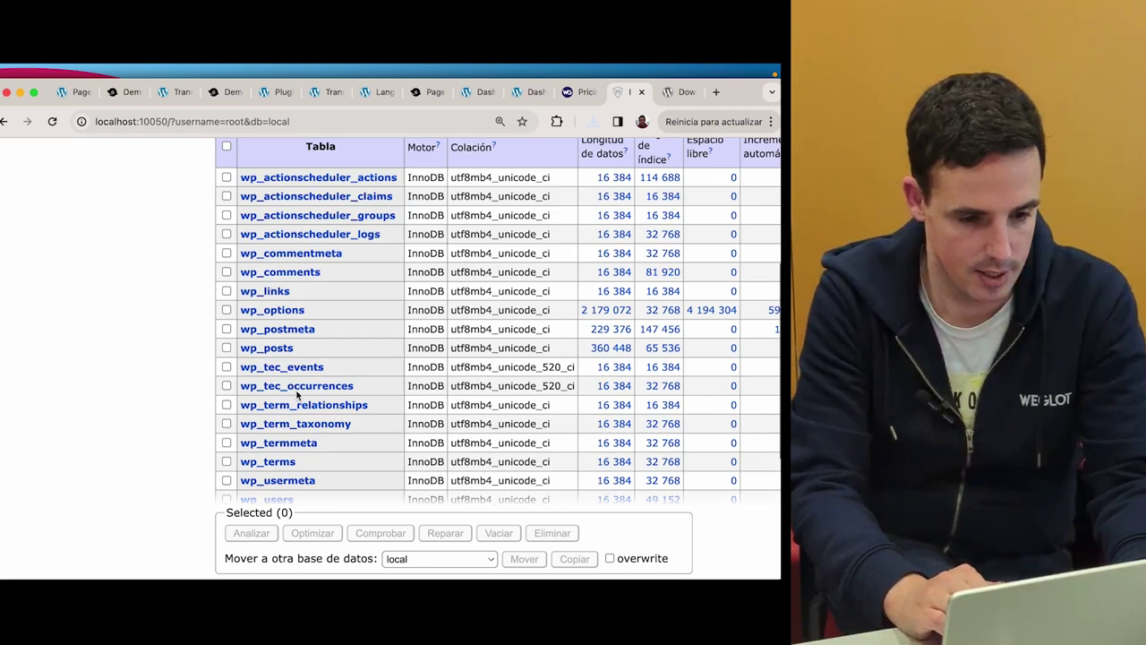
Mark and drop all 21 tables from AdminerEvo's local database.
scroll(297, 394, up, 1)
click(227, 167)
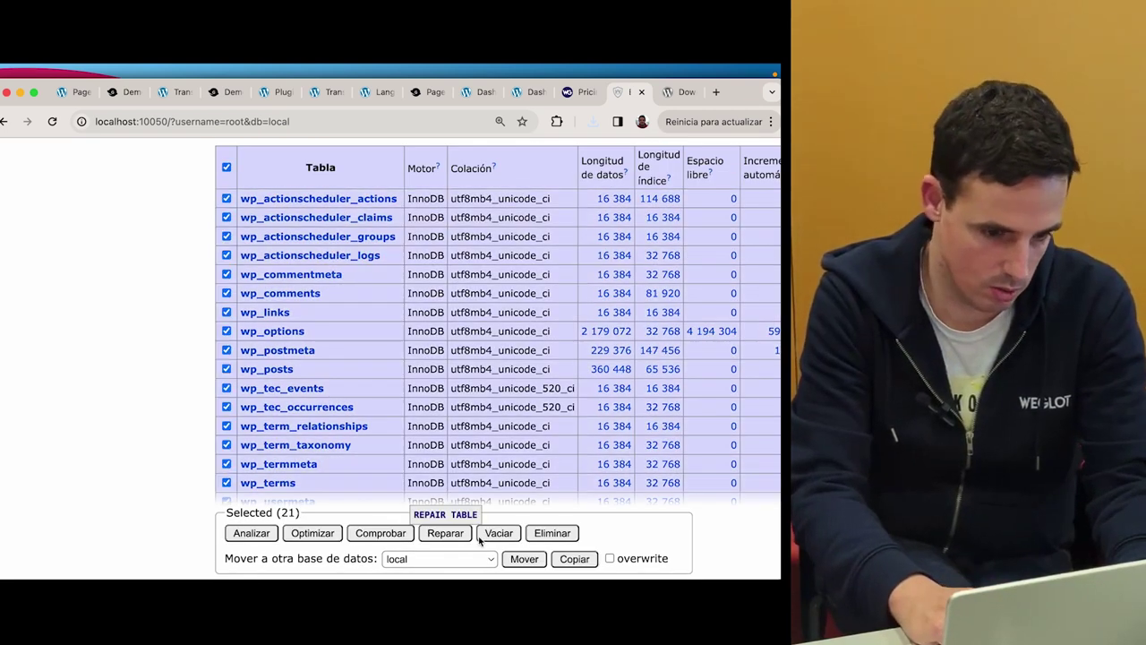
click(552, 533)
click(497, 207)
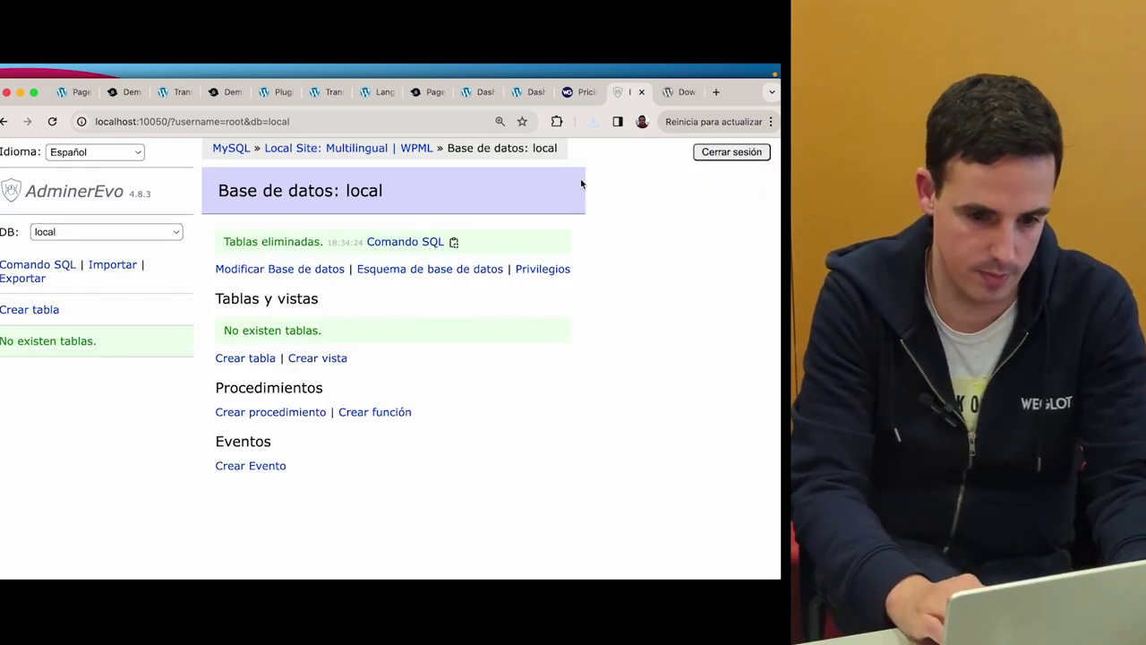
Move through the browser tabs to the es.wordpress.org download page.
click(225, 91)
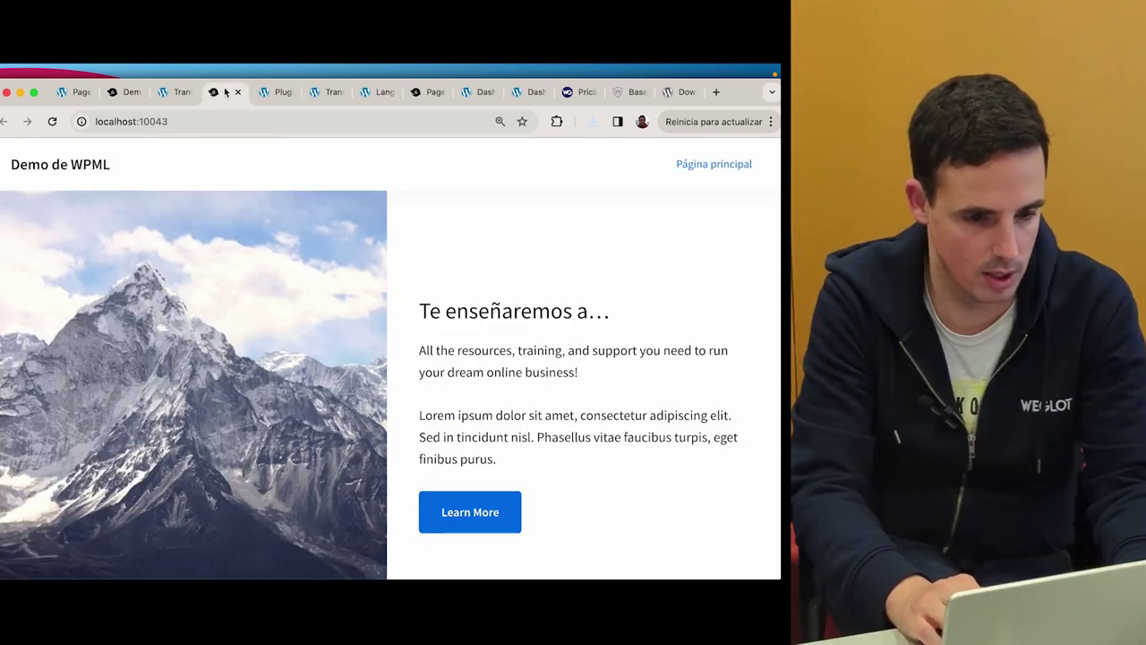
click(266, 92)
click(227, 91)
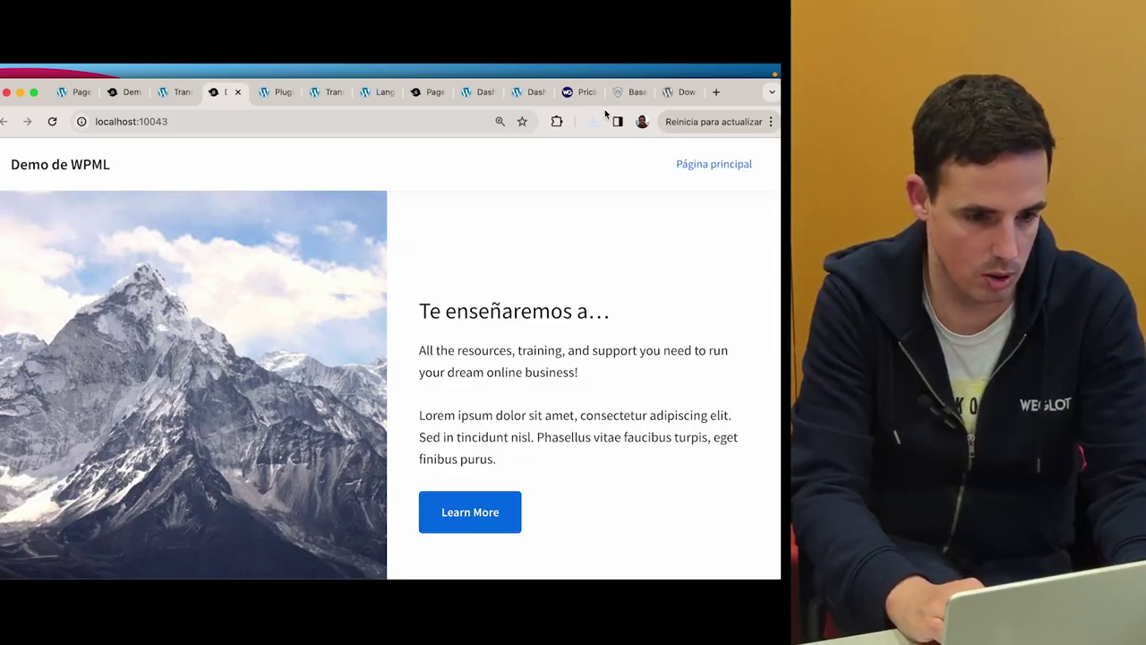
click(668, 93)
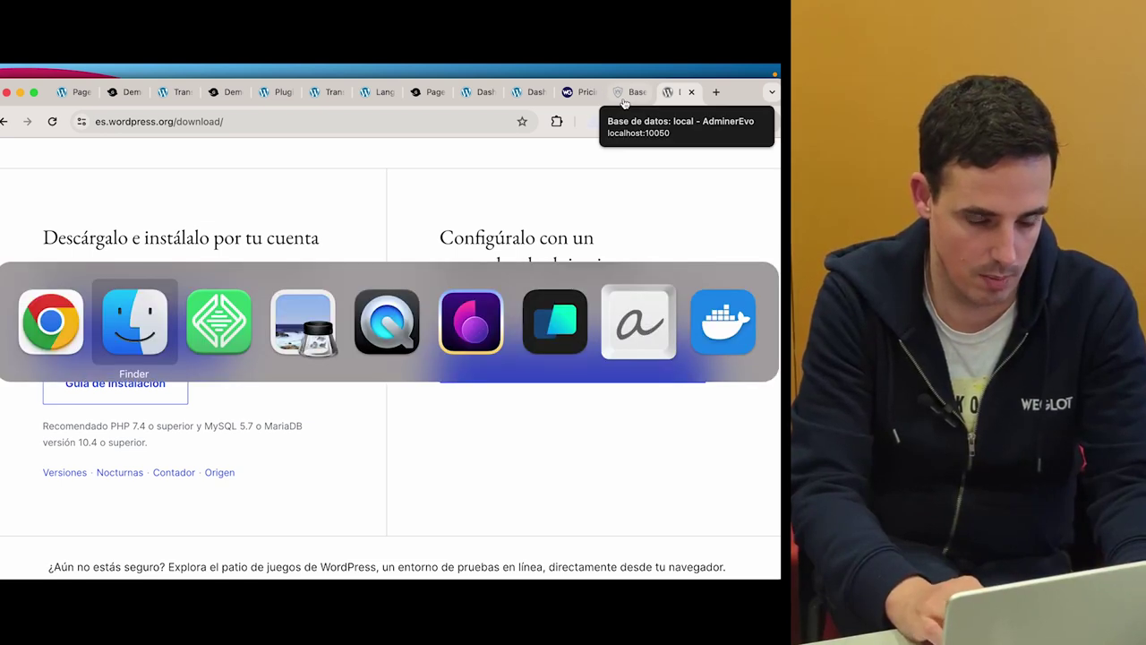
Close the wp-config.php preview and move the downloaded WordPress zip into the app folder.
key(super+Tab)
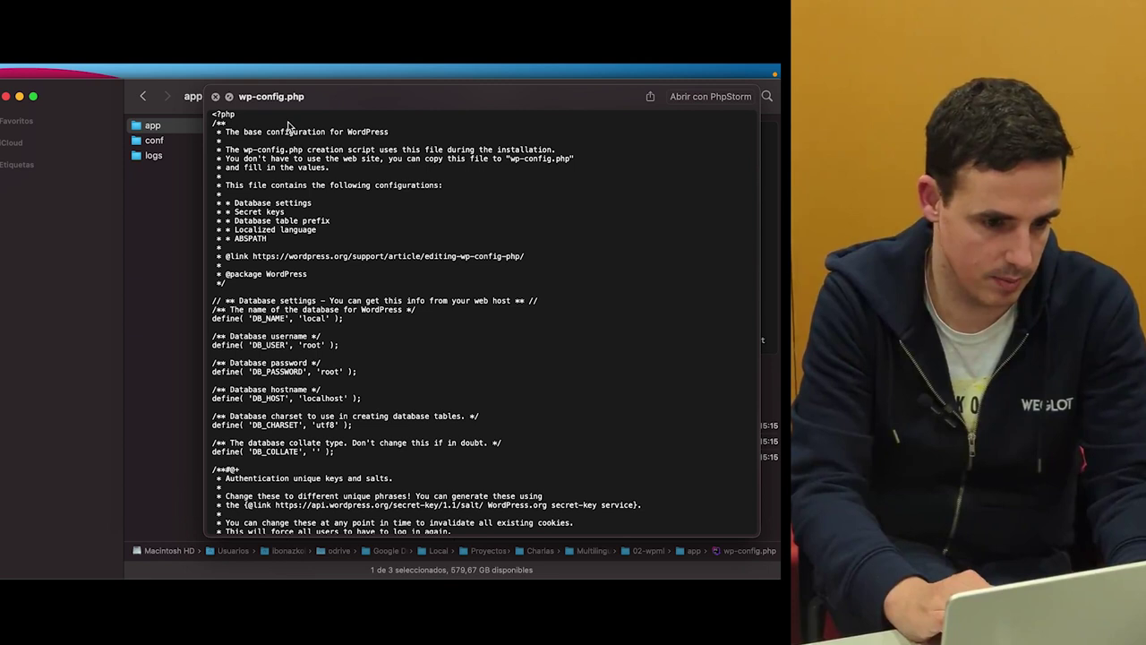
click(216, 95)
key(super+Tab)
click(593, 123)
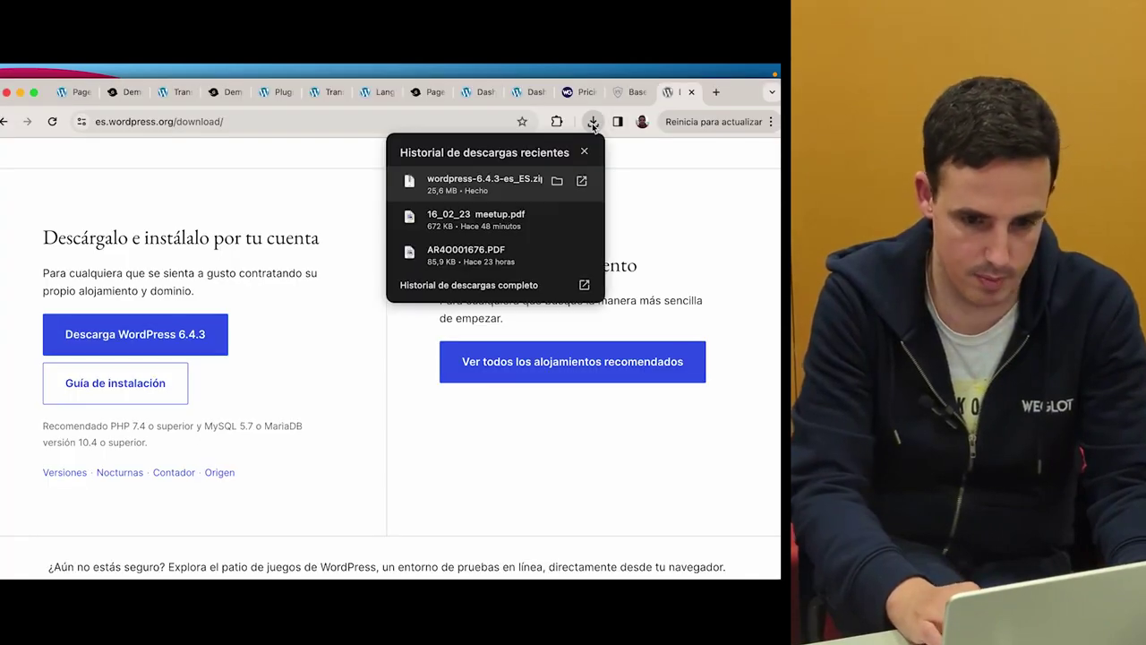
key(super+Tab)
drag(471, 189, 386, 224)
Unzip wordpress-6.4.3-es_ES.zip and move its files into public, replacing every existing file.
double_click(357, 157)
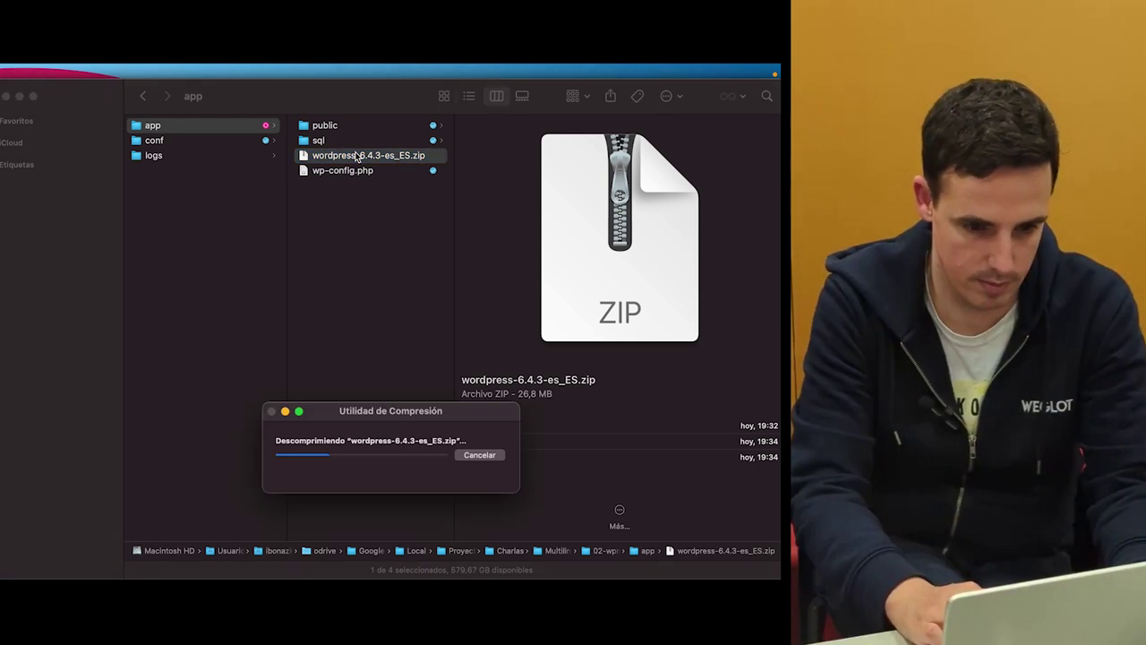
click(354, 155)
drag(506, 408, 332, 124)
click(743, 292)
click(519, 293)
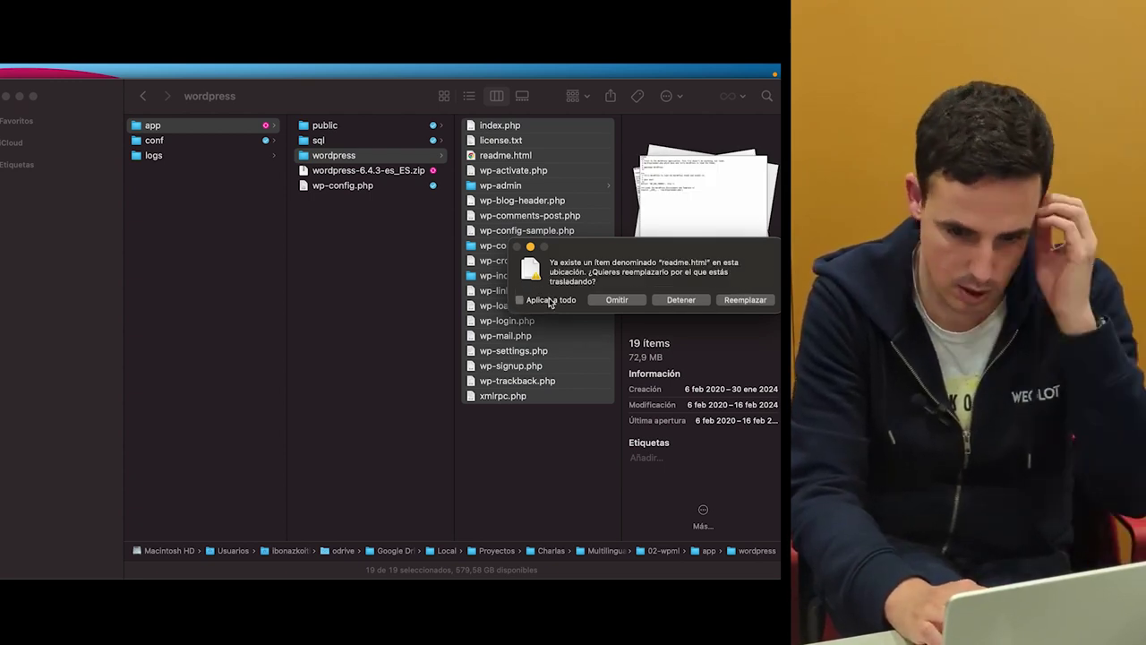
click(742, 293)
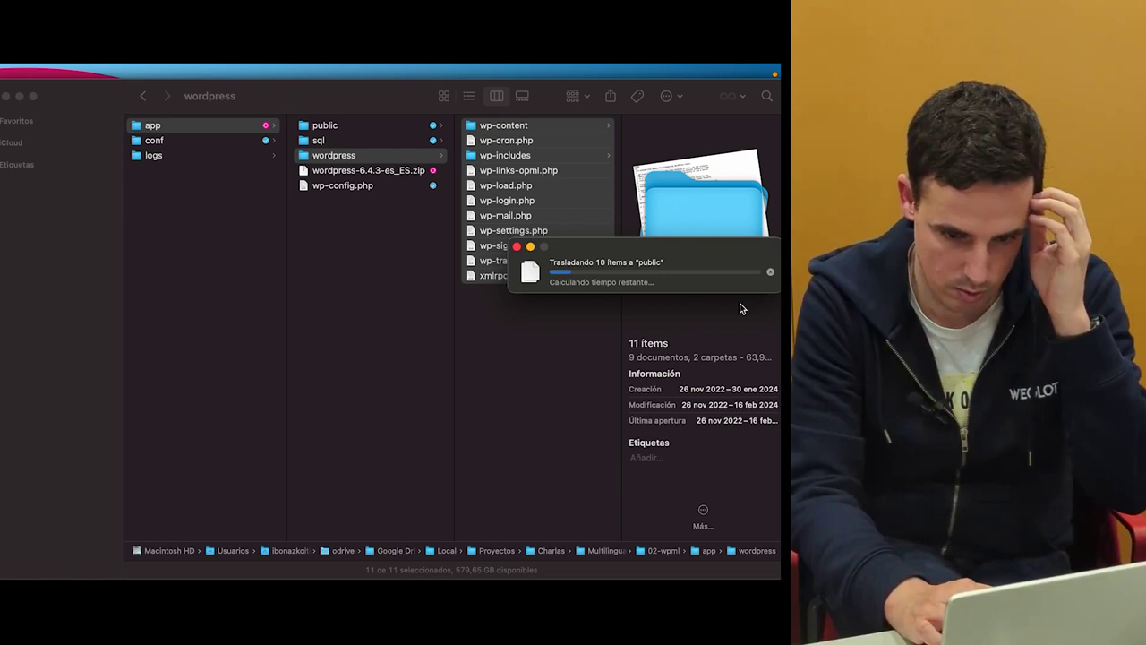
click(354, 125)
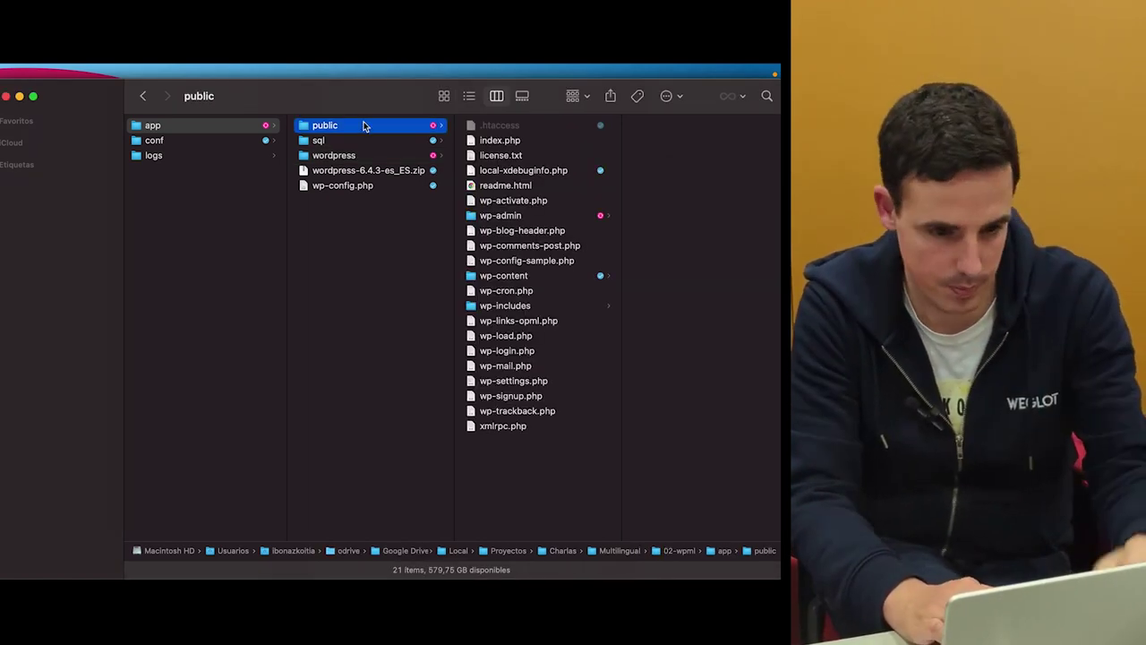
key(super+Tab)
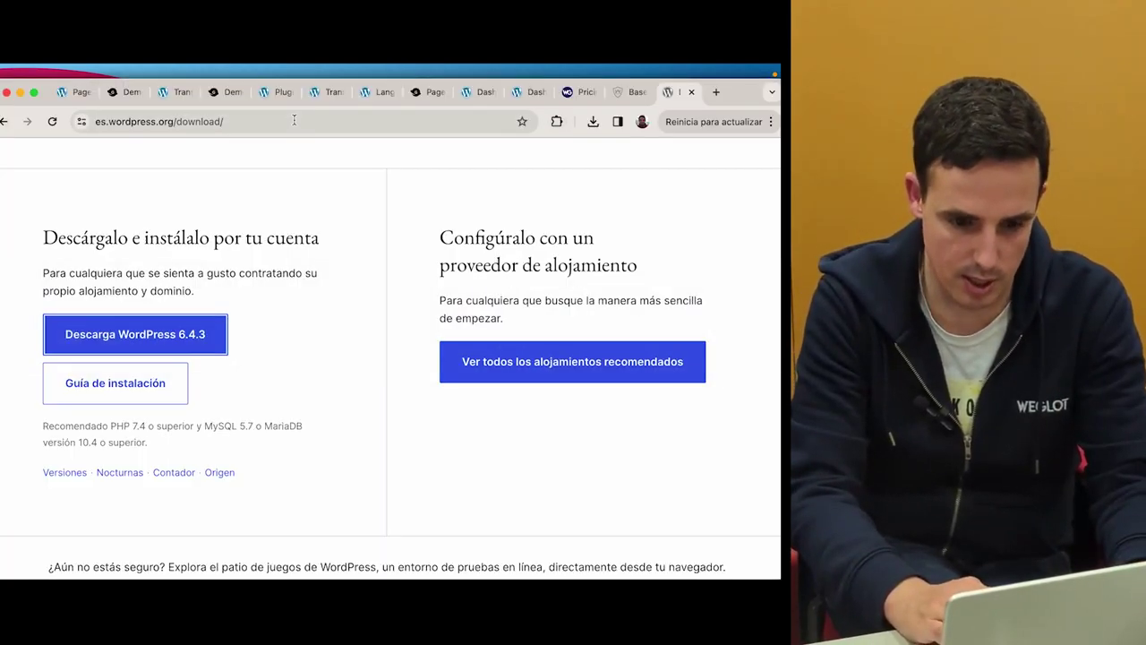
Reload localhost:10043 to start the installer and enter the site title 'Multisite WPML'.
click(226, 92)
key(super+r)
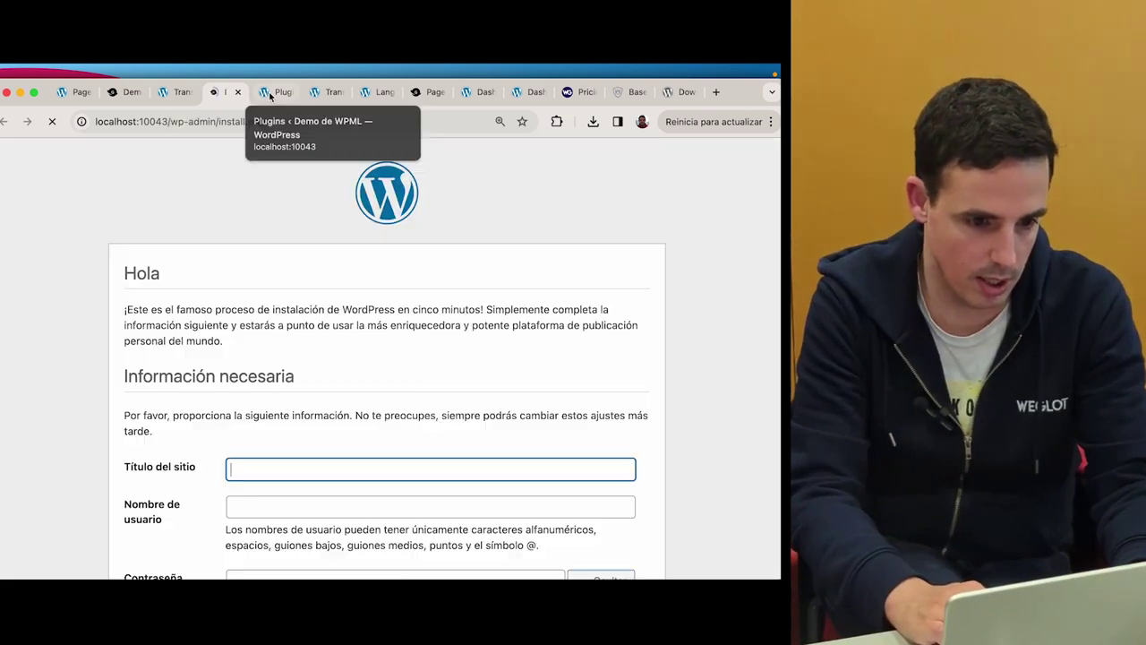
scroll(264, 230, down, 5)
click(264, 229)
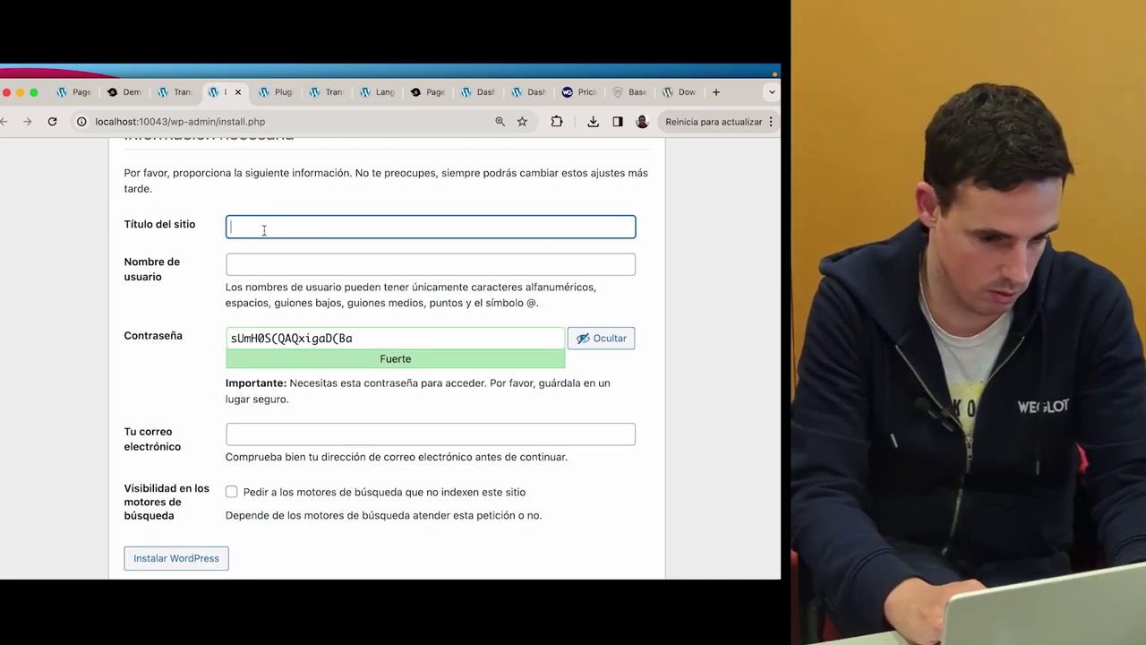
text(Multisite WPML)
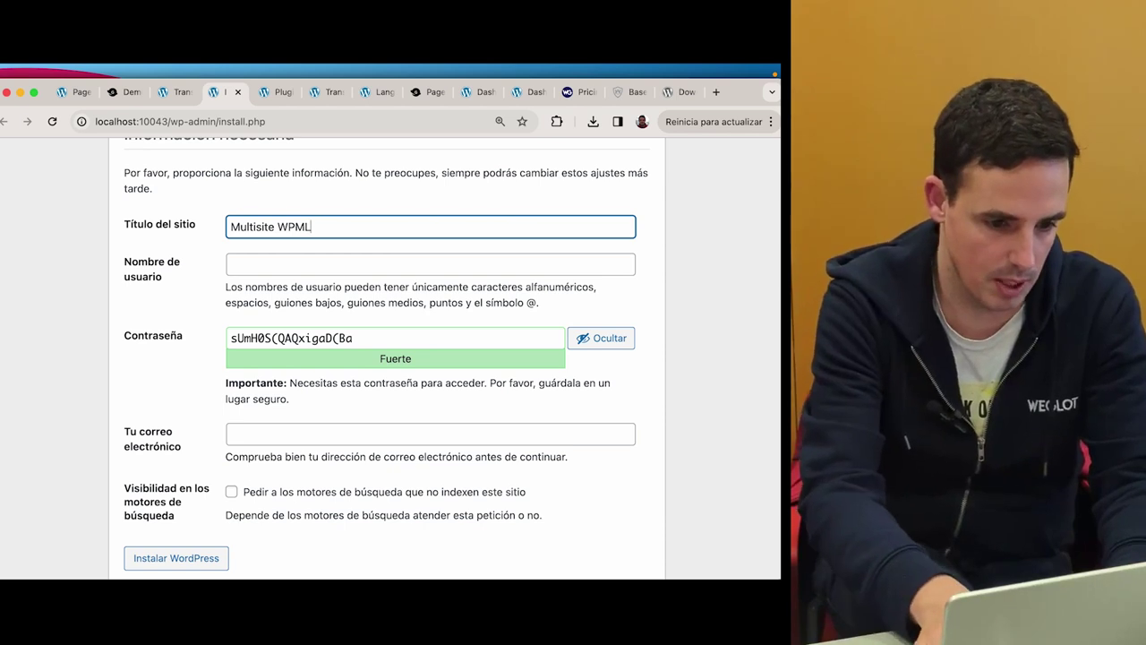
Fill the username field, replacing the copied site title with a custom username.
key(super+a)
key(super+c)
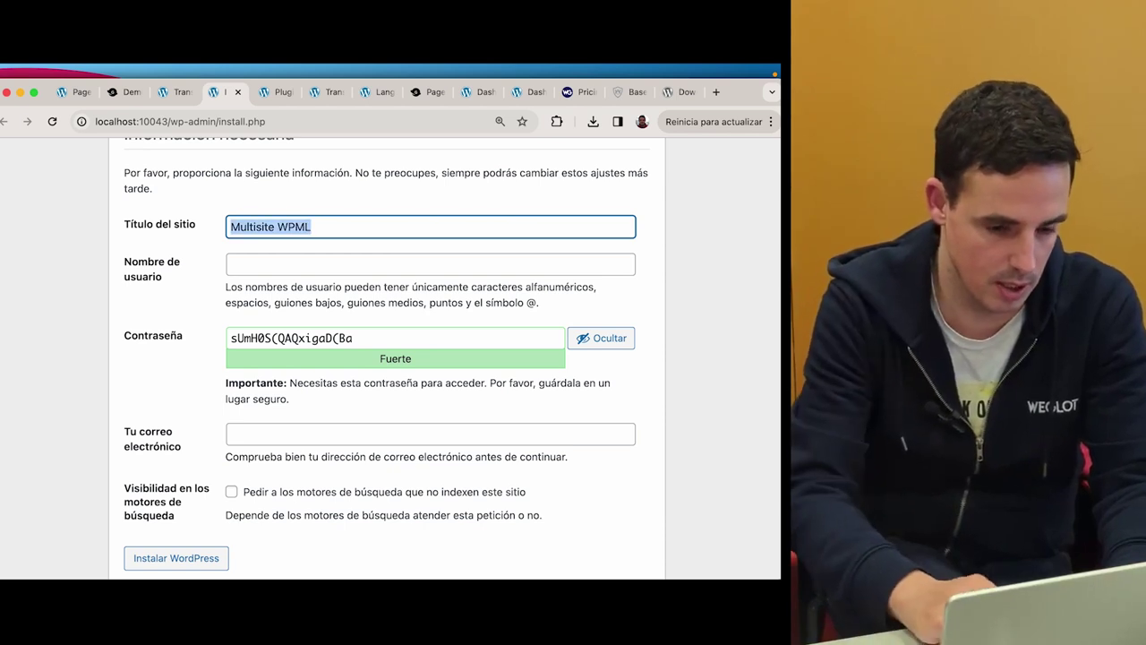
key(Tab)
key(super+v)
scroll(313, 296, down, 1)
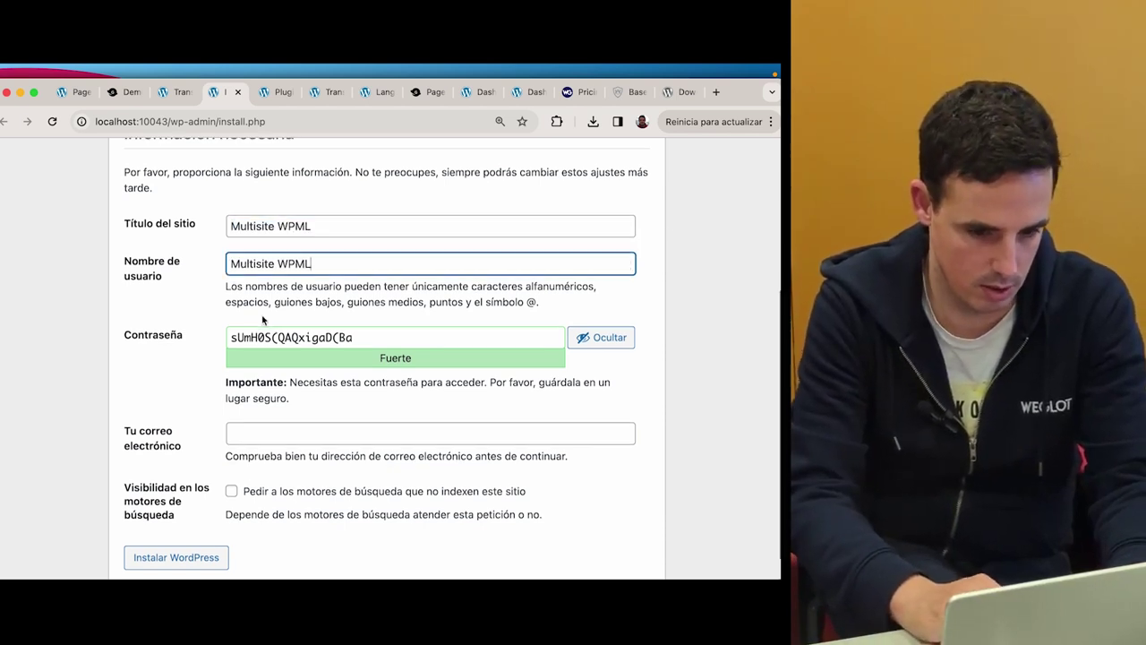
key(super+a)
text(e)
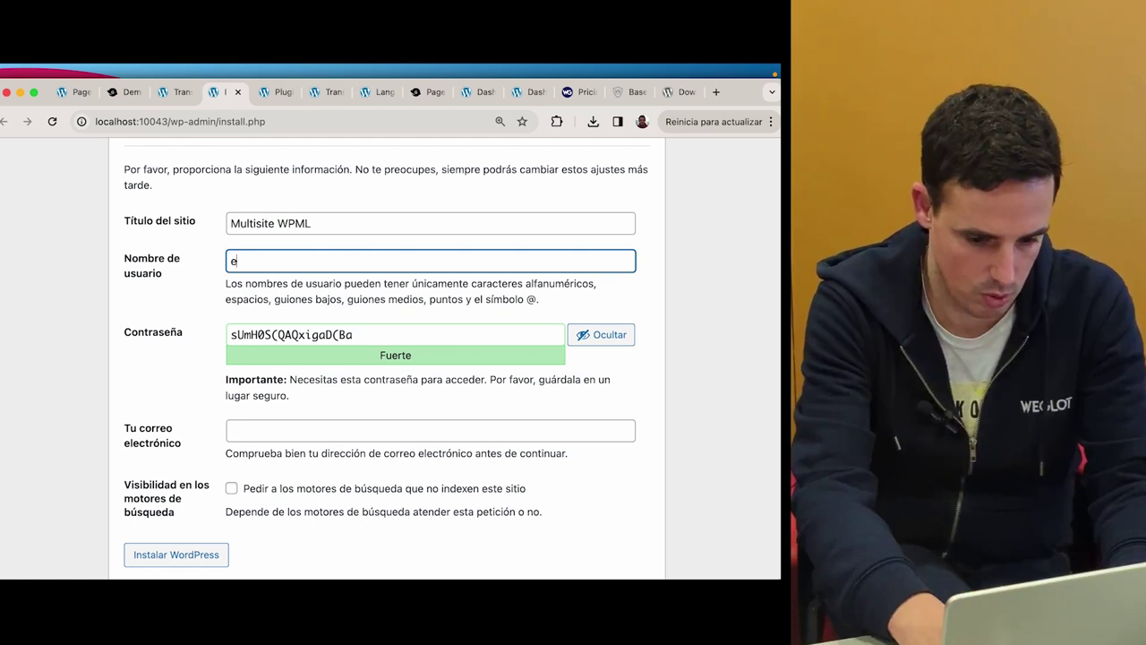
key(super+a)
text(Pru)
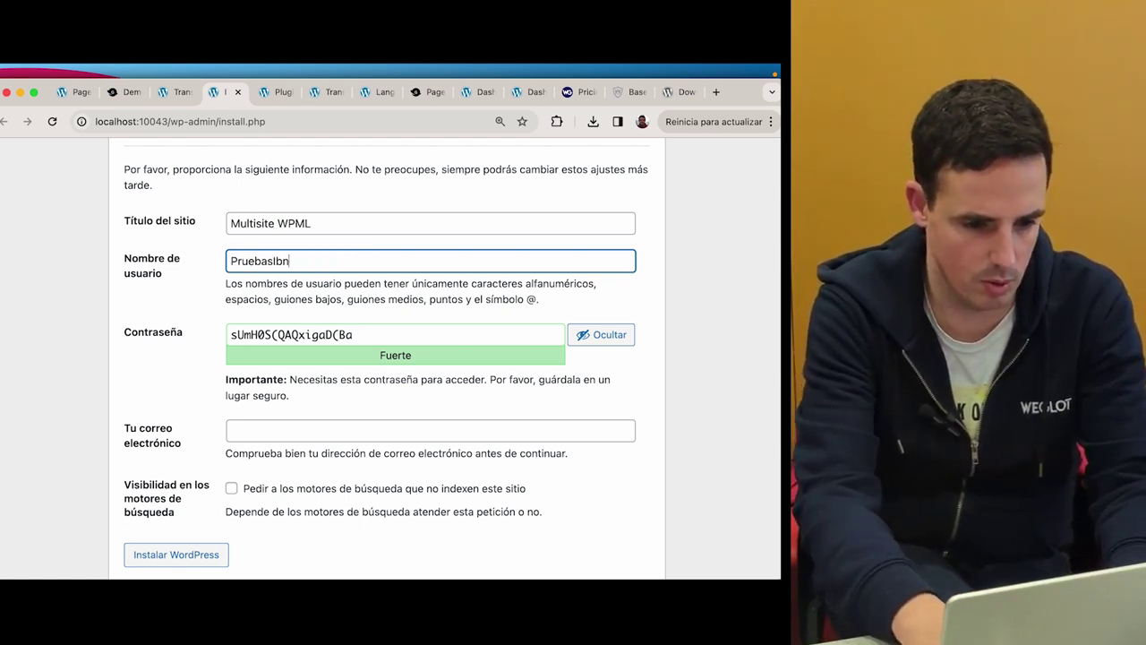
text(ebasIbnon)
key(BackSpace)
key(BackSpace)
key(BackSpace)
text(on)
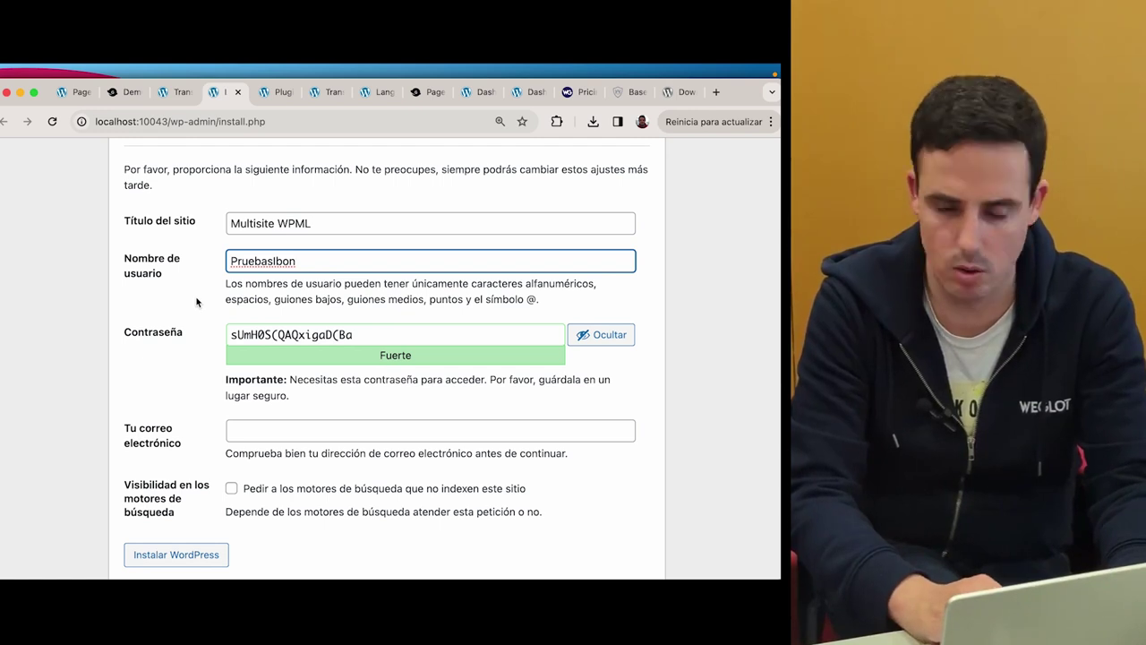
Try looking up credentials in the password manager, then cancel and return to the installer.
click(126, 93)
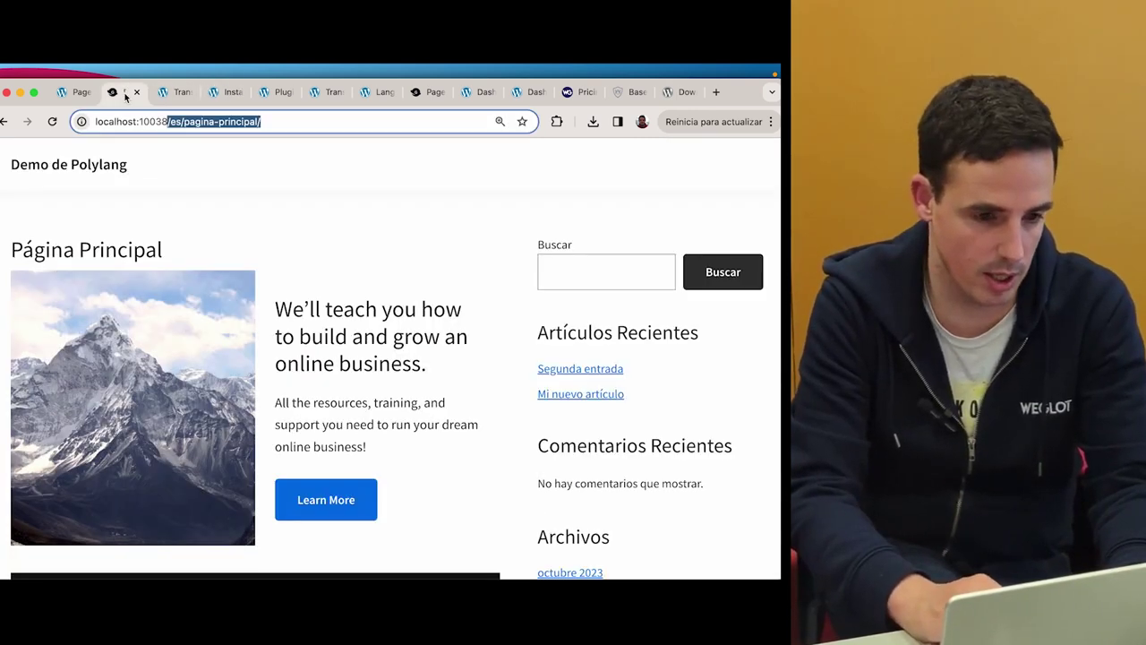
key(super+shift+x)
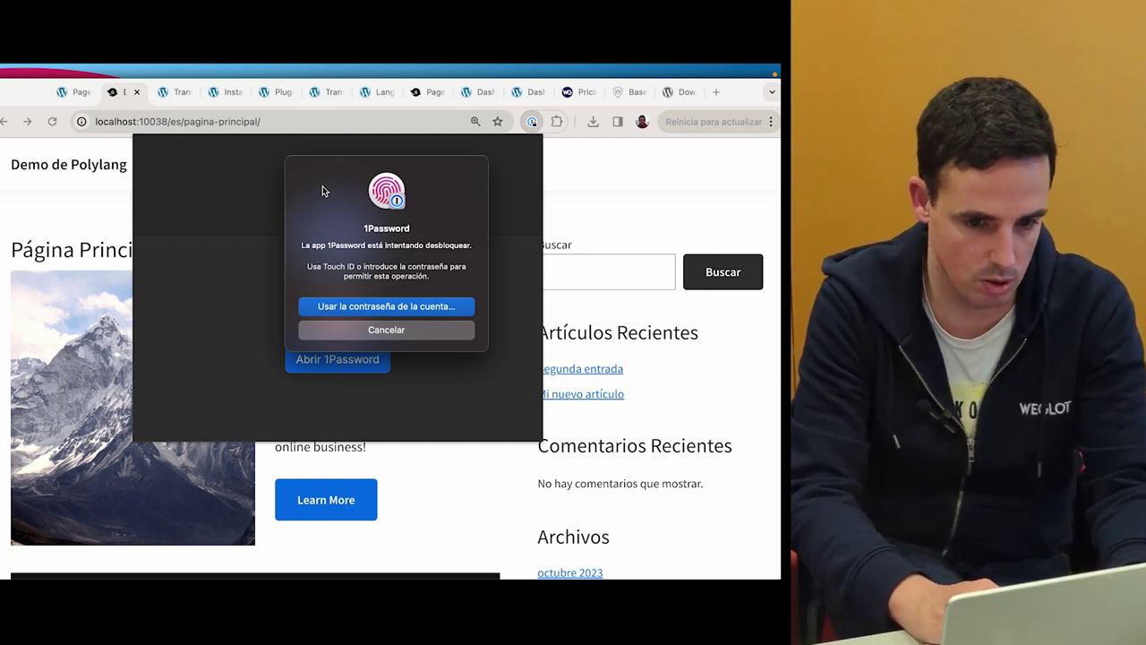
click(361, 331)
click(183, 92)
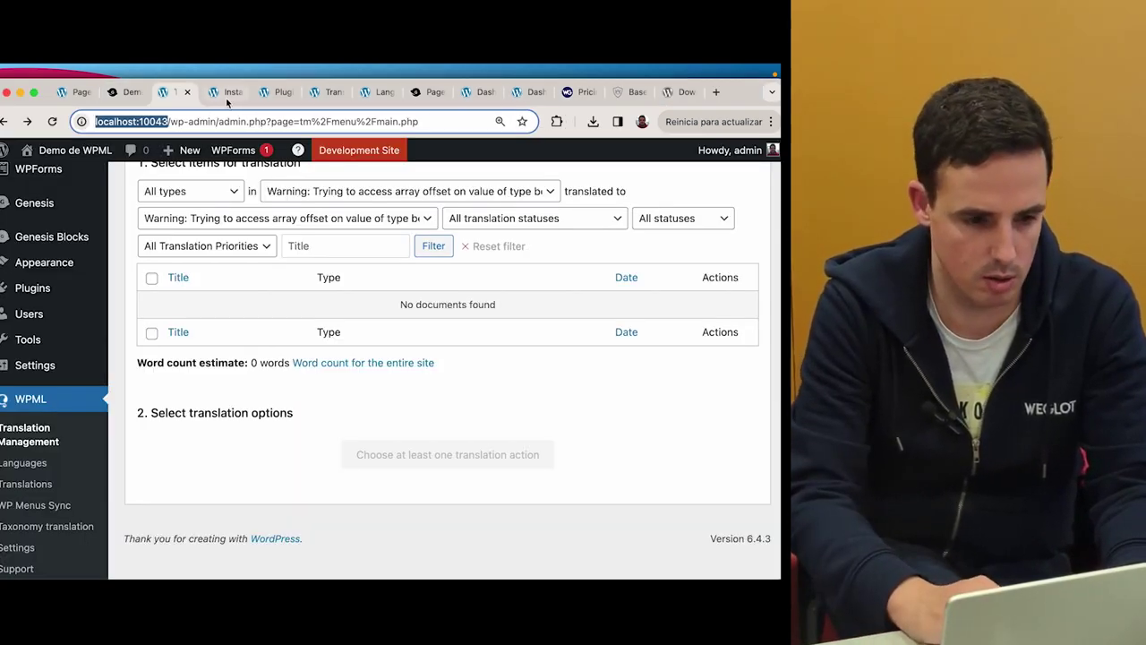
click(228, 93)
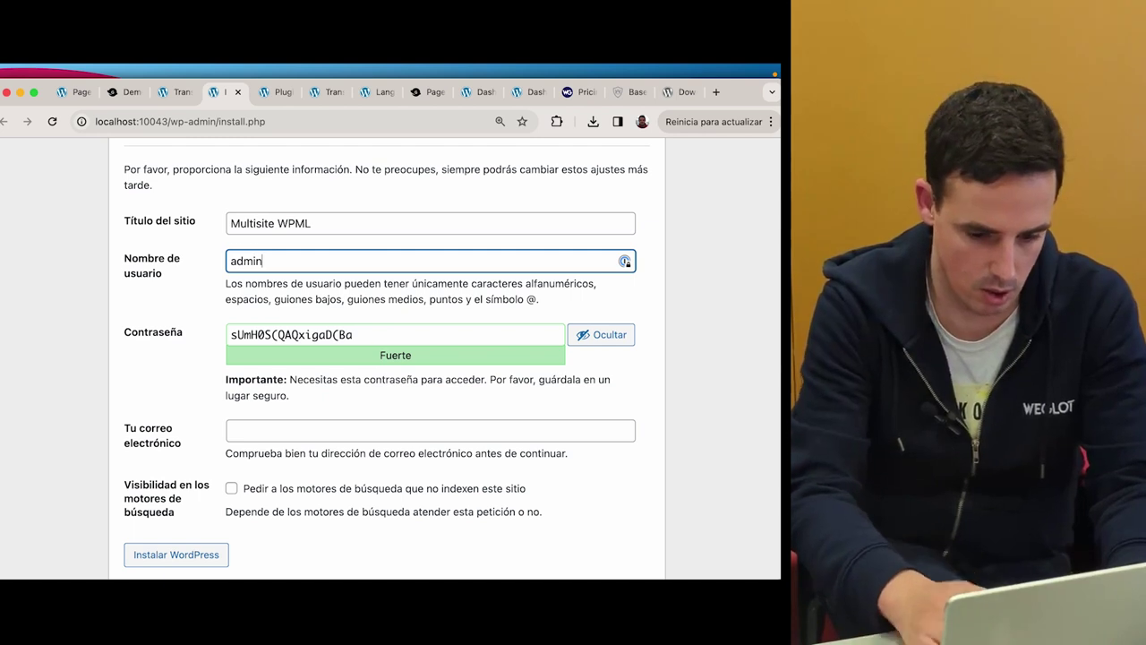
Enter username admin, a weak password, the admin e-mail, discourage indexing, and install WordPress.
key(Tab)
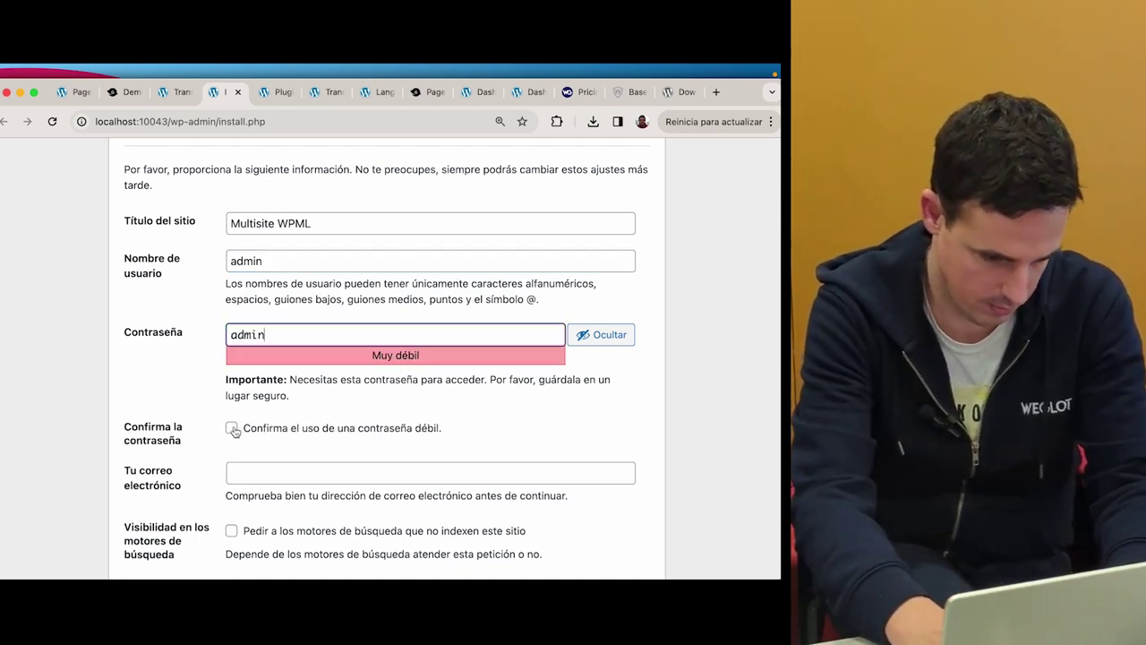
click(232, 429)
scroll(232, 431, down, 2)
key(Tab)
text(eiboni)
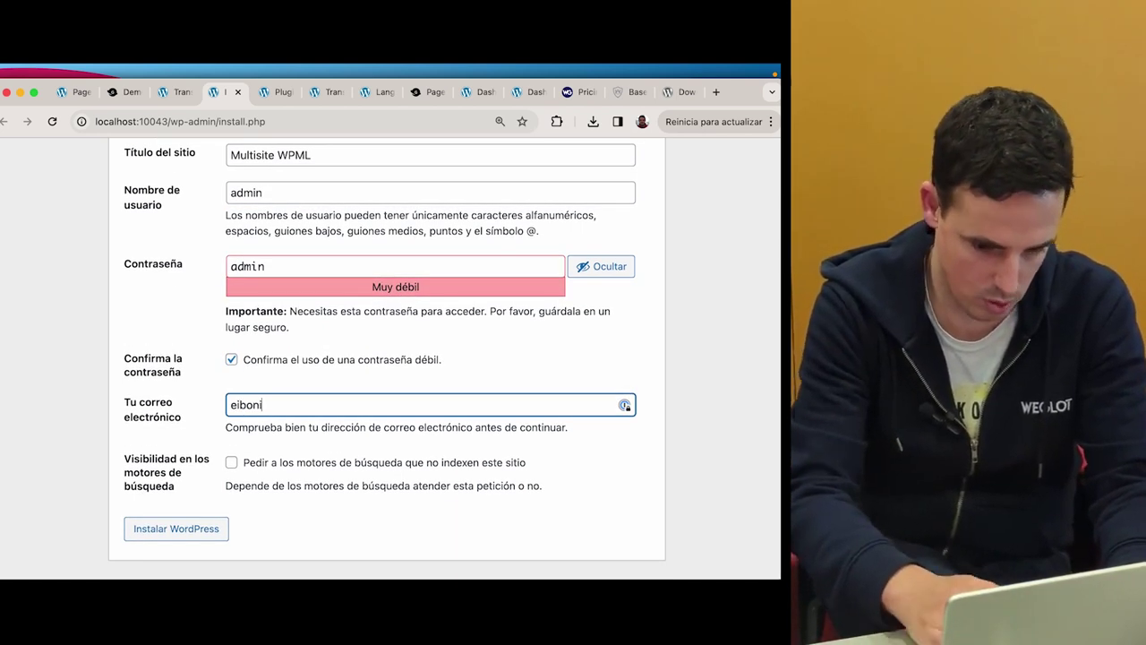
key(Down)
key(Return)
click(231, 462)
click(191, 527)
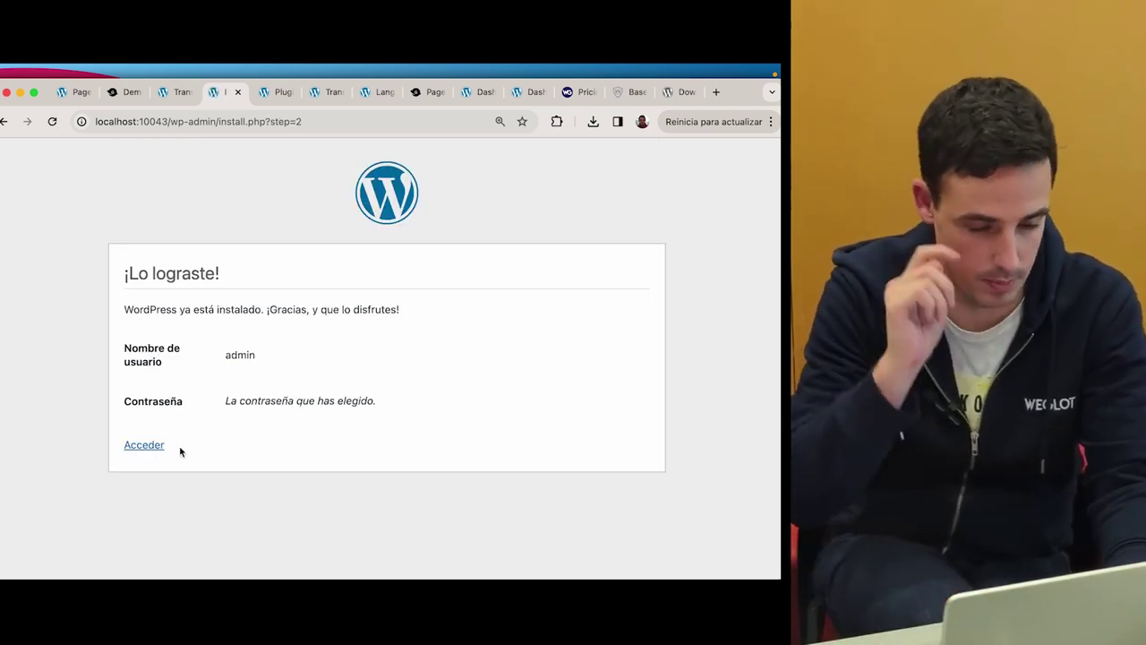
Log in to the new site with the admin account and its password.
click(145, 445)
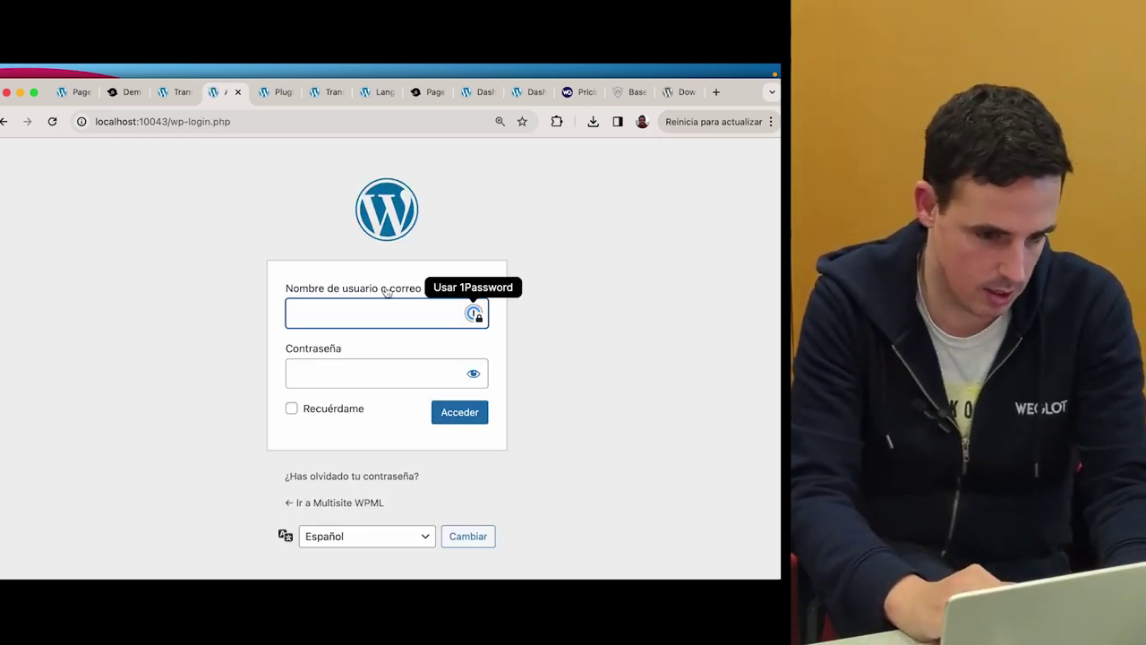
key(Tab)
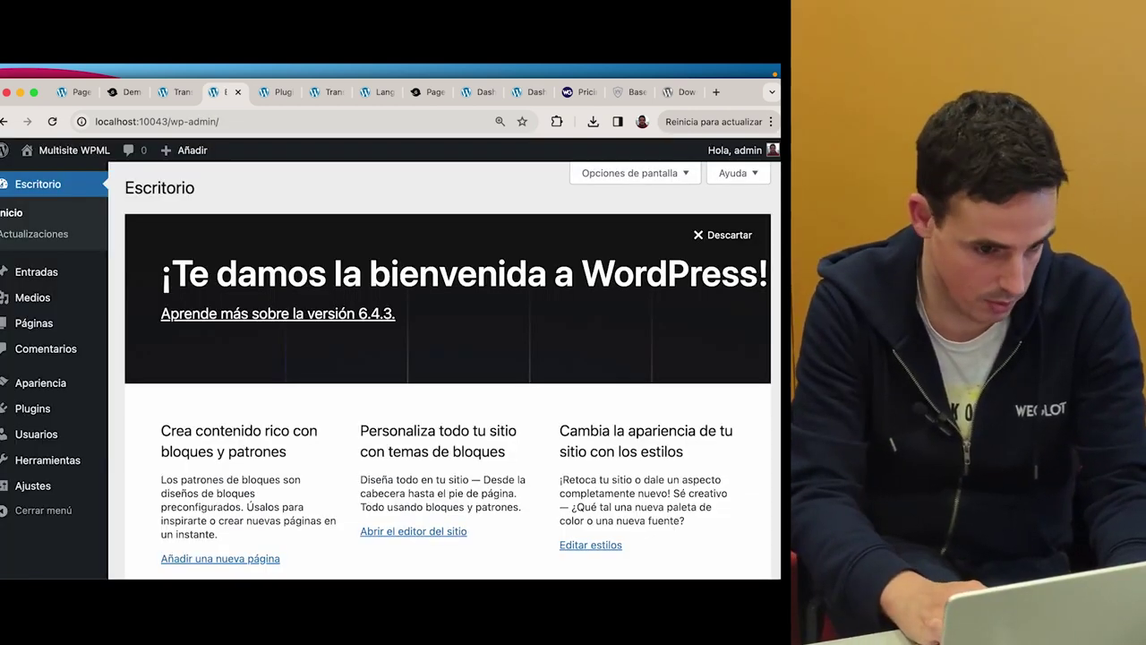
key(super+Tab)
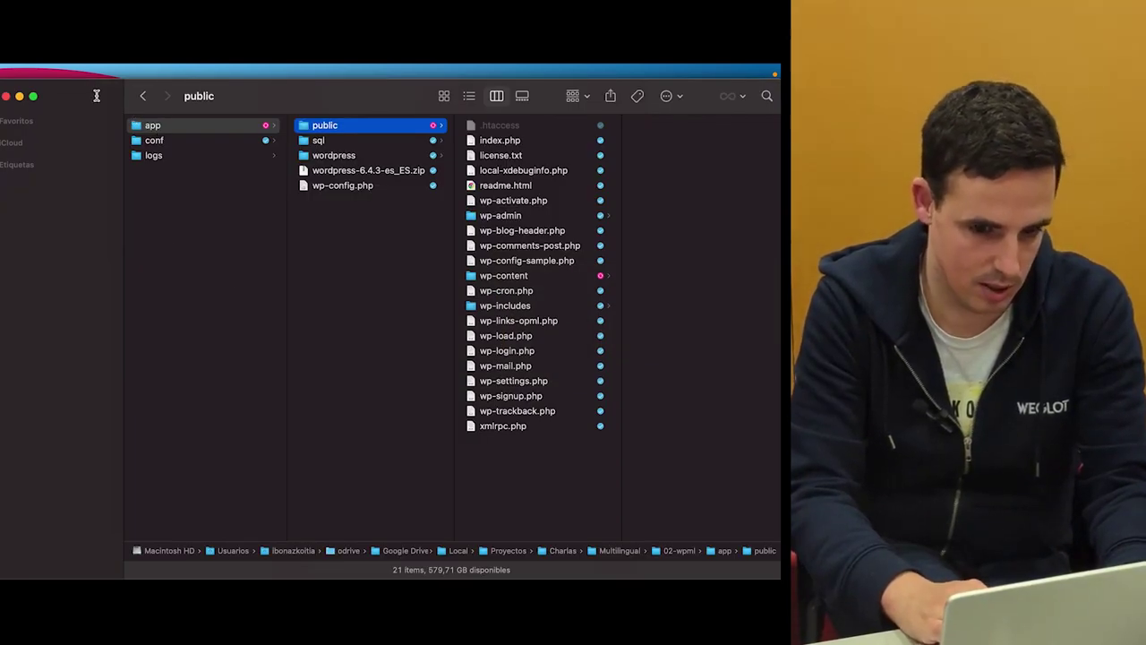
Find genesis.3.5.0.zip and genesis-sample.3.4.2.zip in Descargas, then switch to Escritorio.
key(shift+super+d)
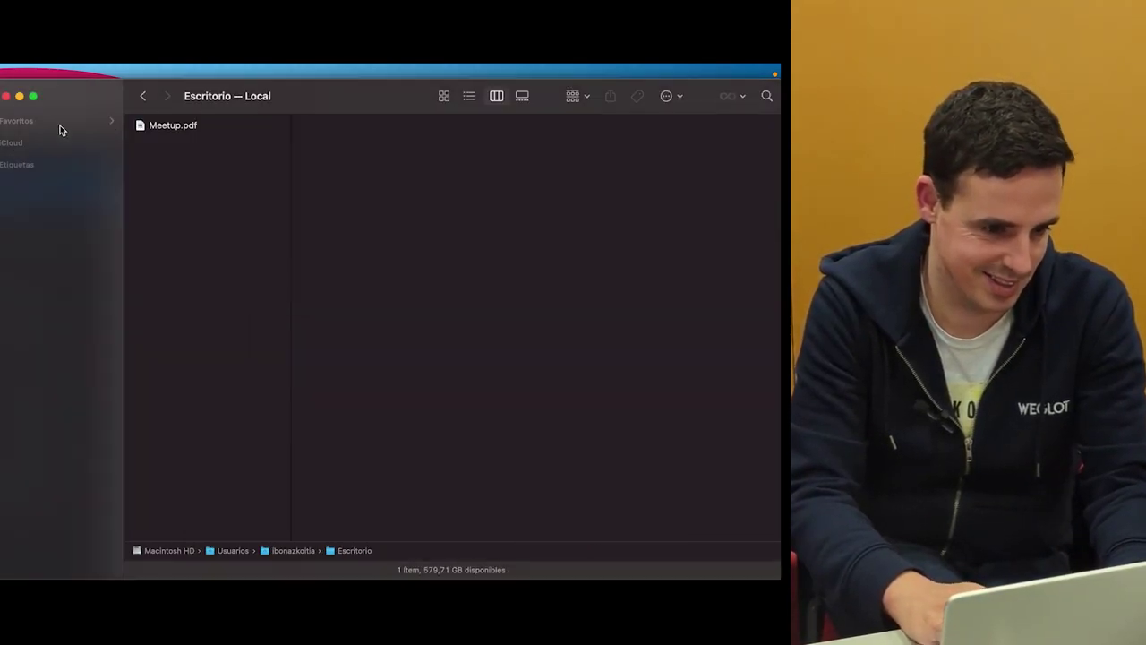
click(108, 123)
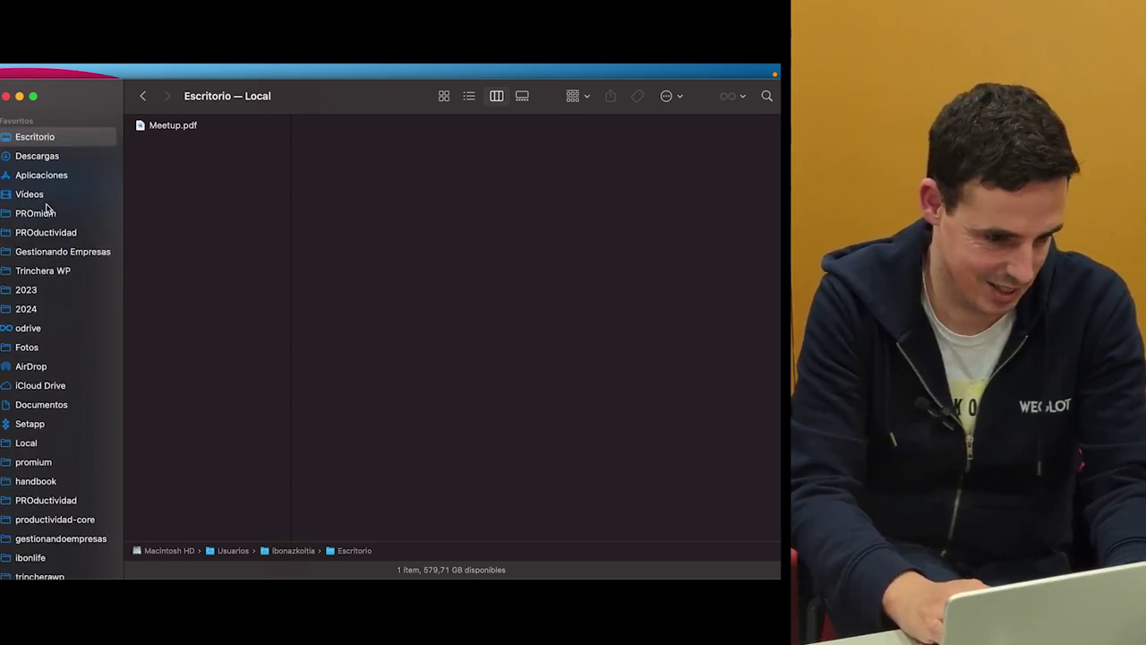
click(36, 156)
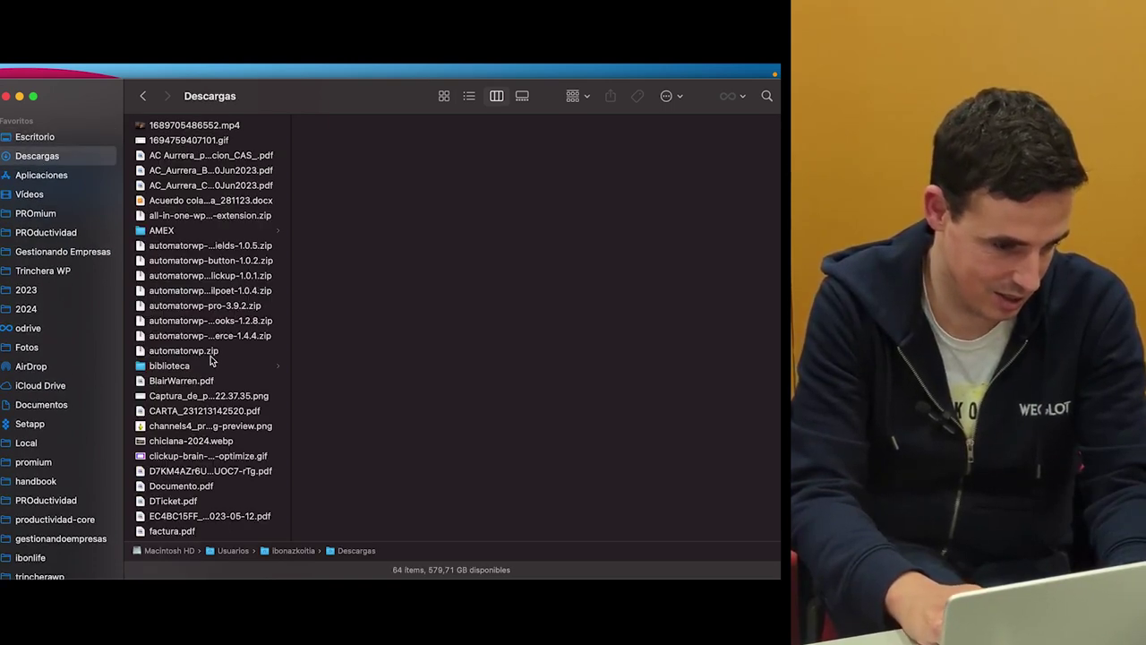
scroll(212, 360, down, 5)
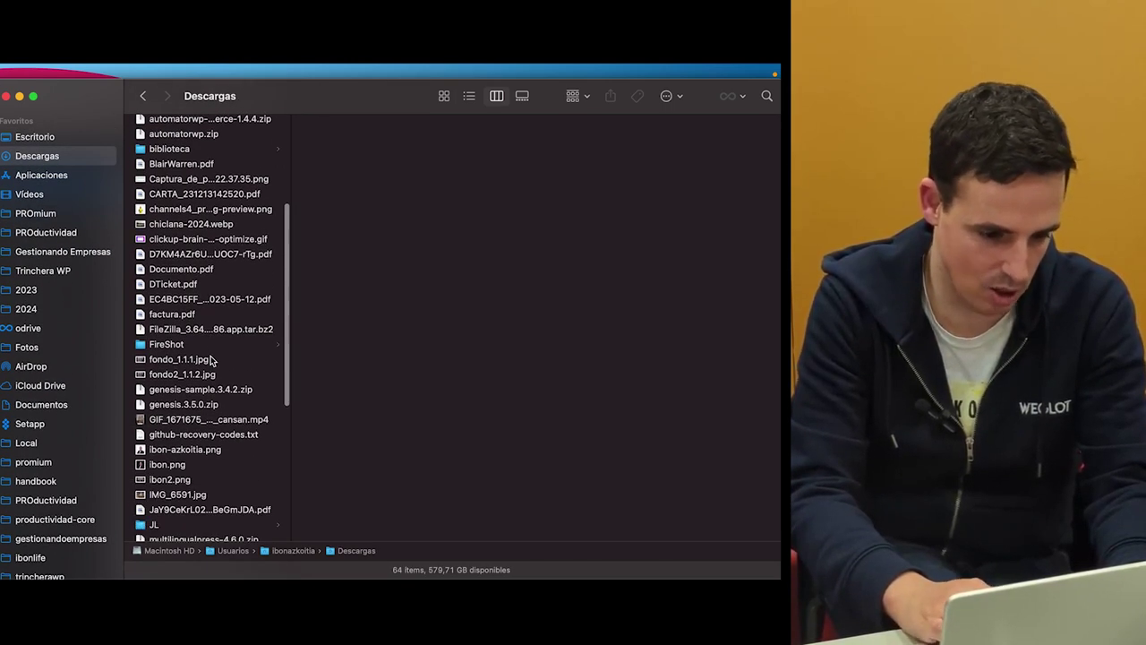
click(195, 404)
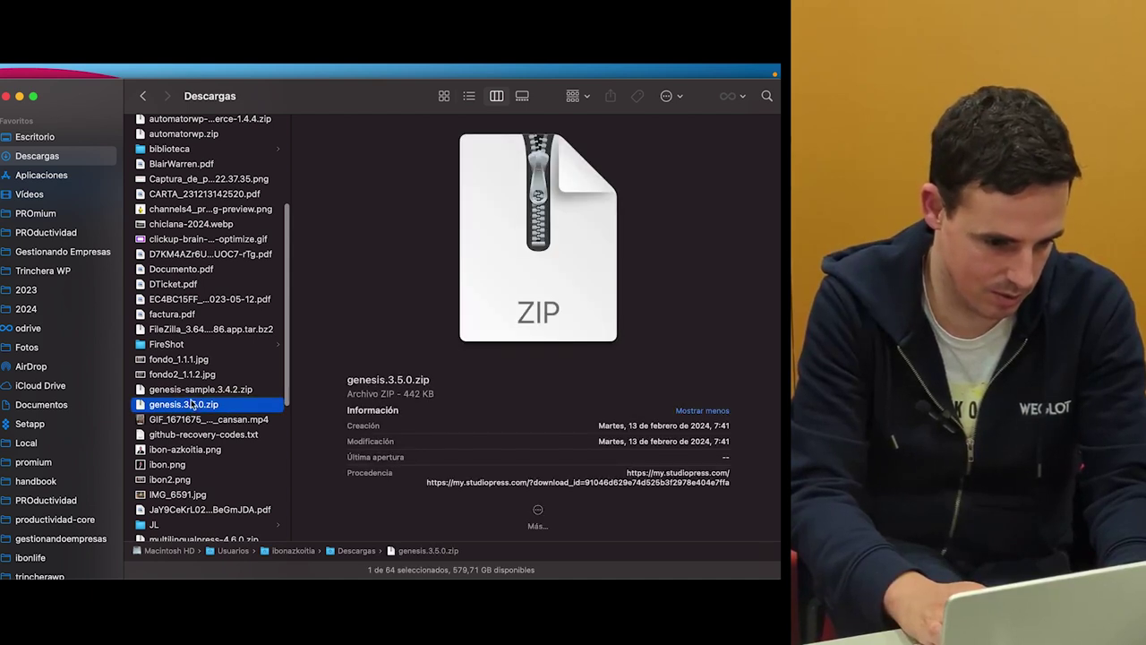
shift+click(190, 391)
click(38, 136)
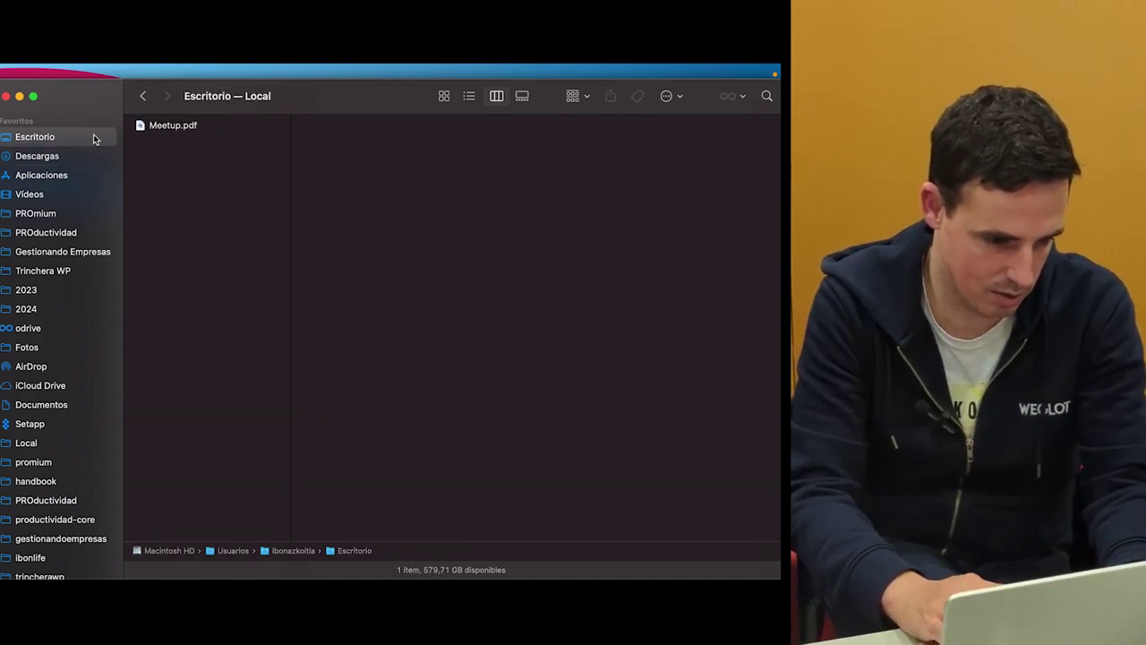
key(super+Tab)
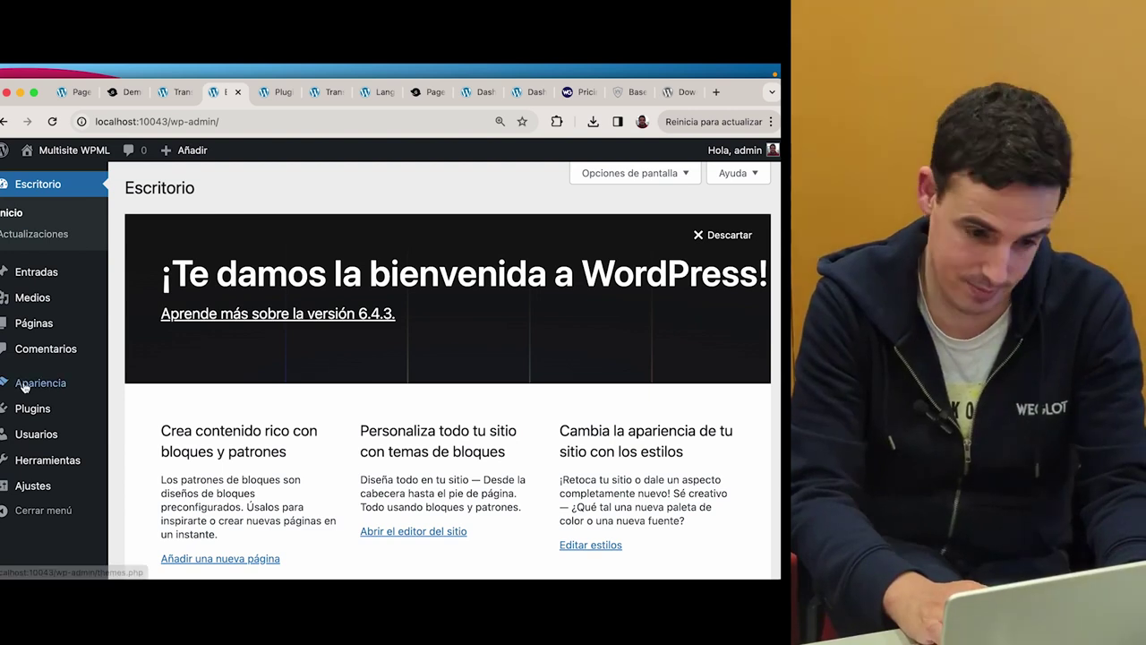
Upload genesis.3.5.0.zip under Themes > Add New Theme, install it and activate Genesis 3.5.0.
mouse_move(81, 383)
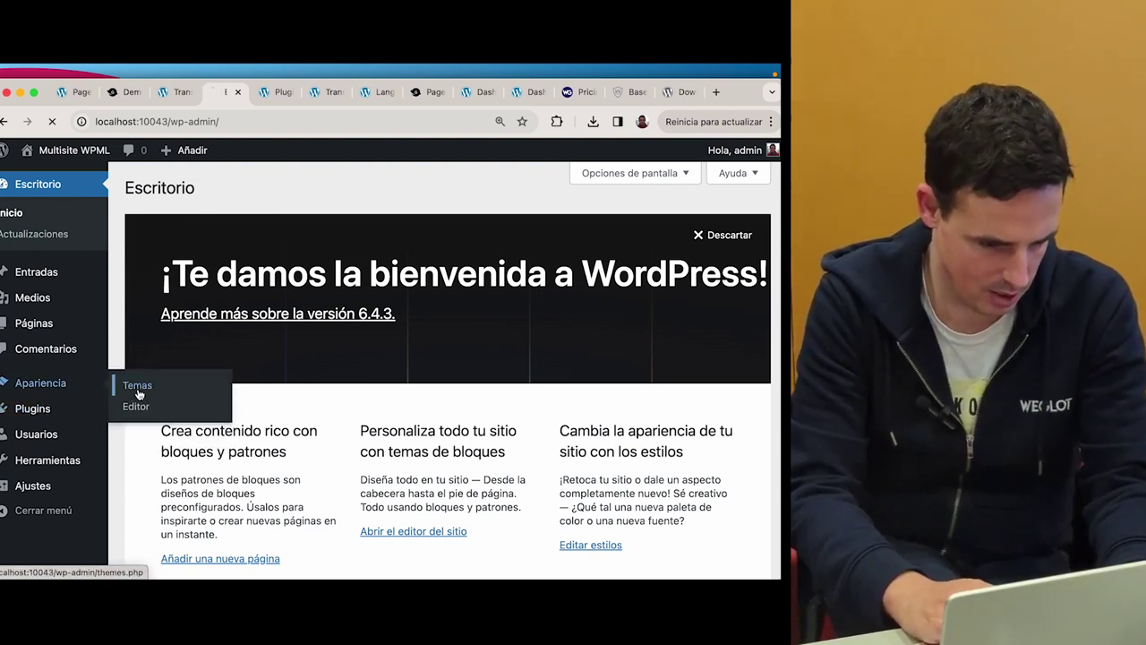
click(132, 395)
click(265, 190)
click(266, 189)
key(super+Tab)
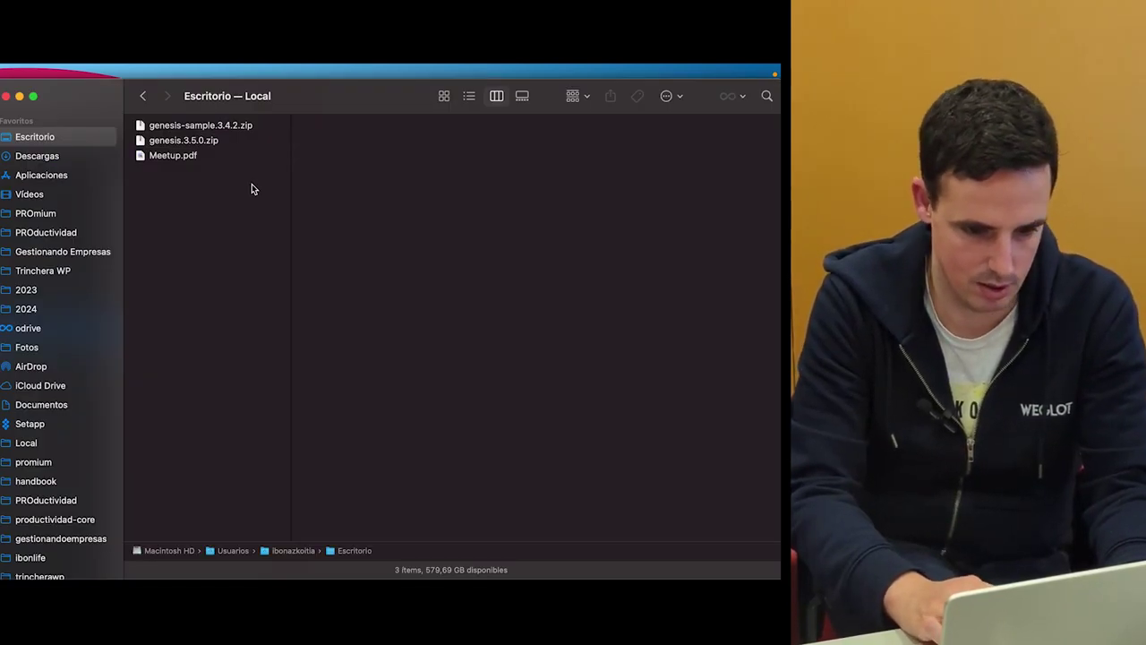
drag(195, 141, 323, 329)
key(super+Tab)
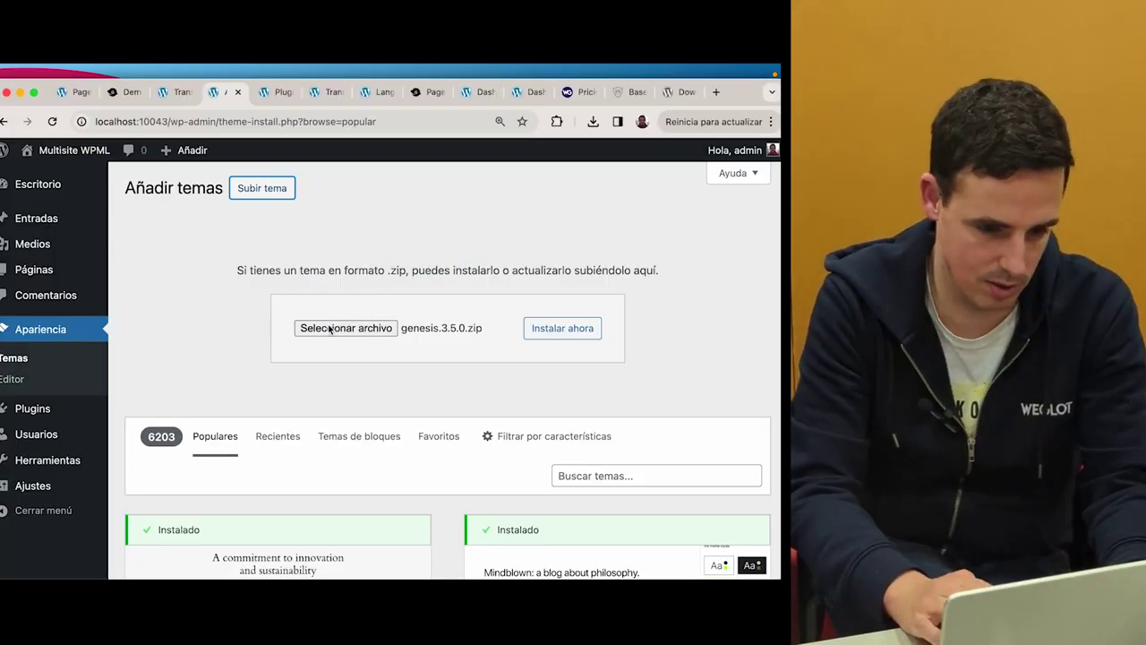
click(564, 330)
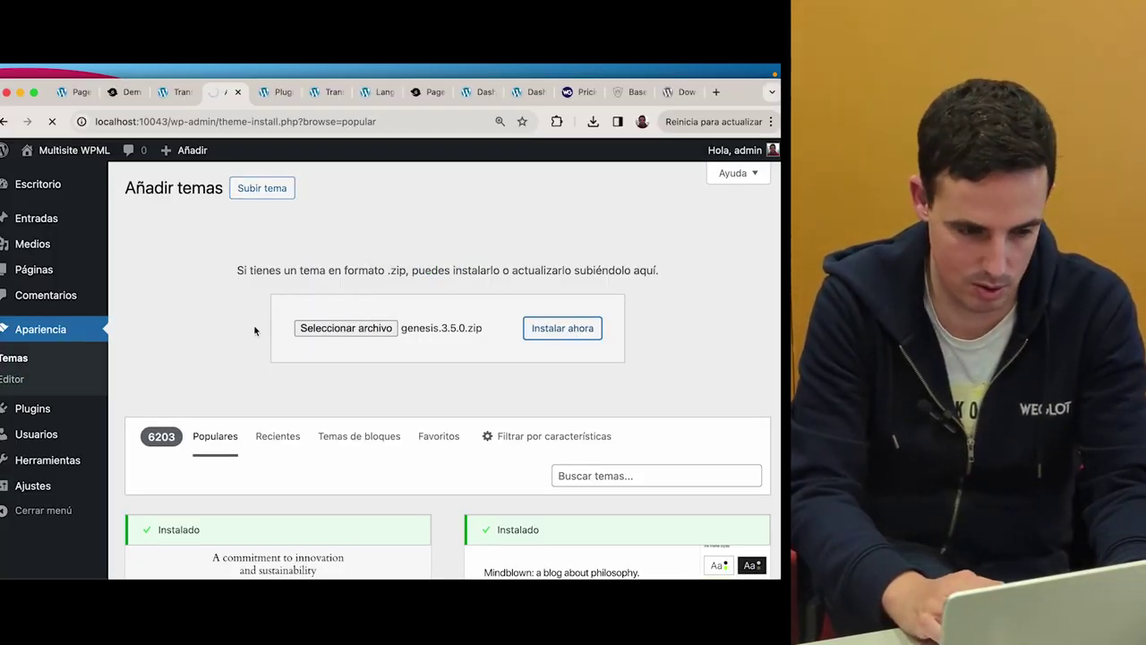
click(201, 297)
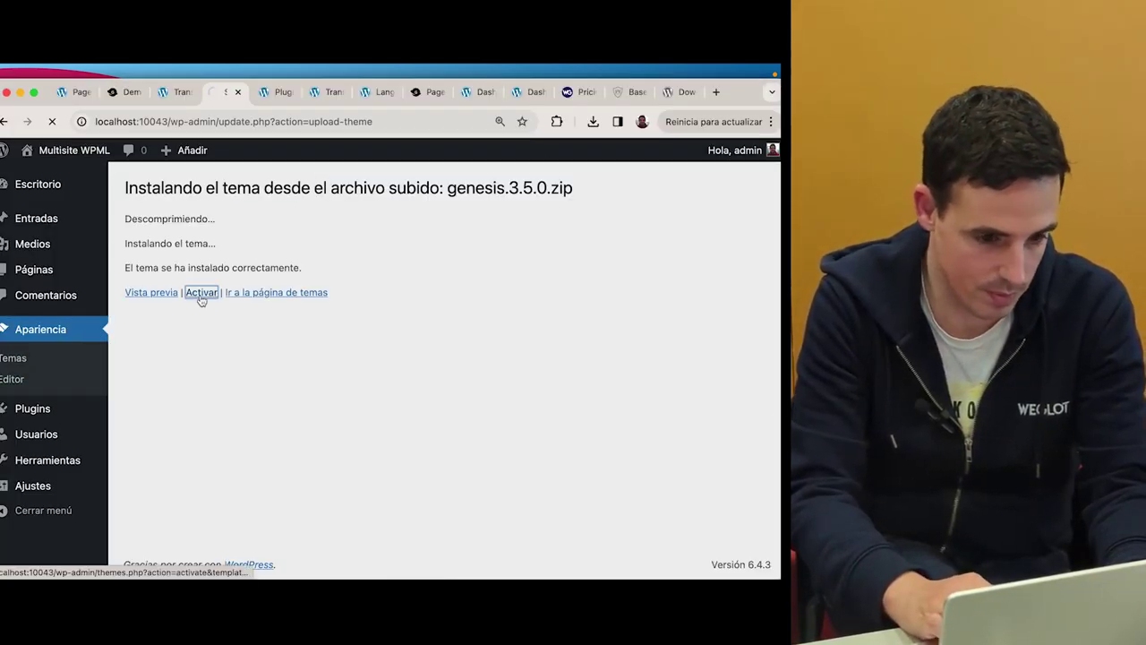
scroll(38, 504, down, 3)
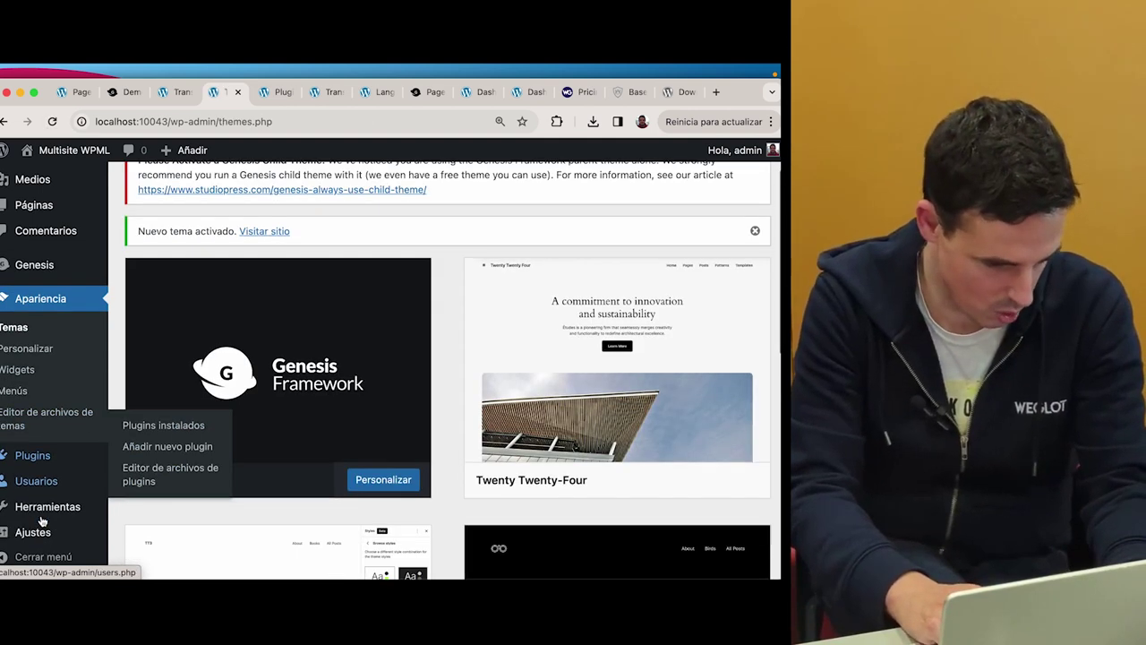
mouse_move(34, 536)
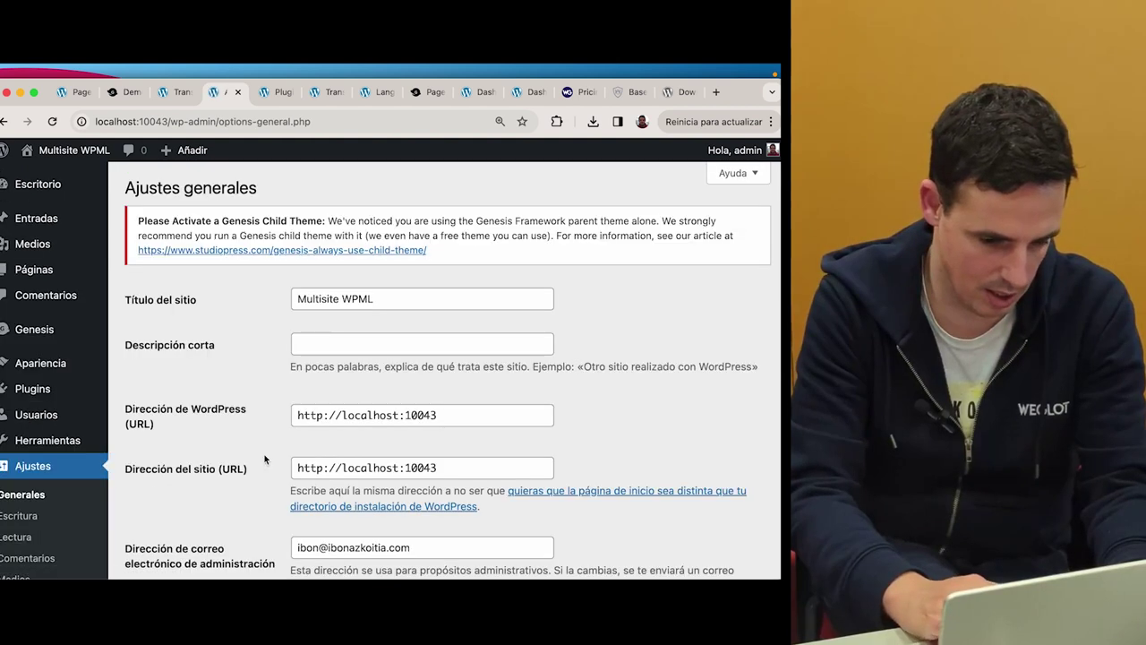
Keep Suscriptor as the default role, set Site Language to English (United States), and save.
scroll(383, 439, down, 5)
click(353, 324)
click(343, 324)
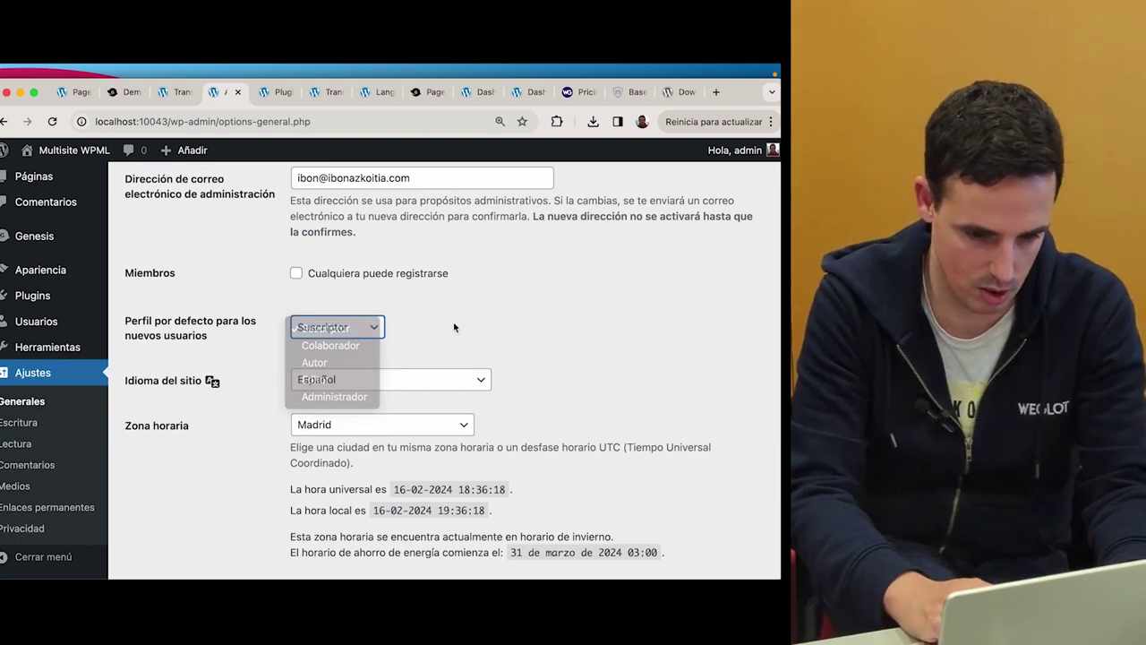
click(375, 386)
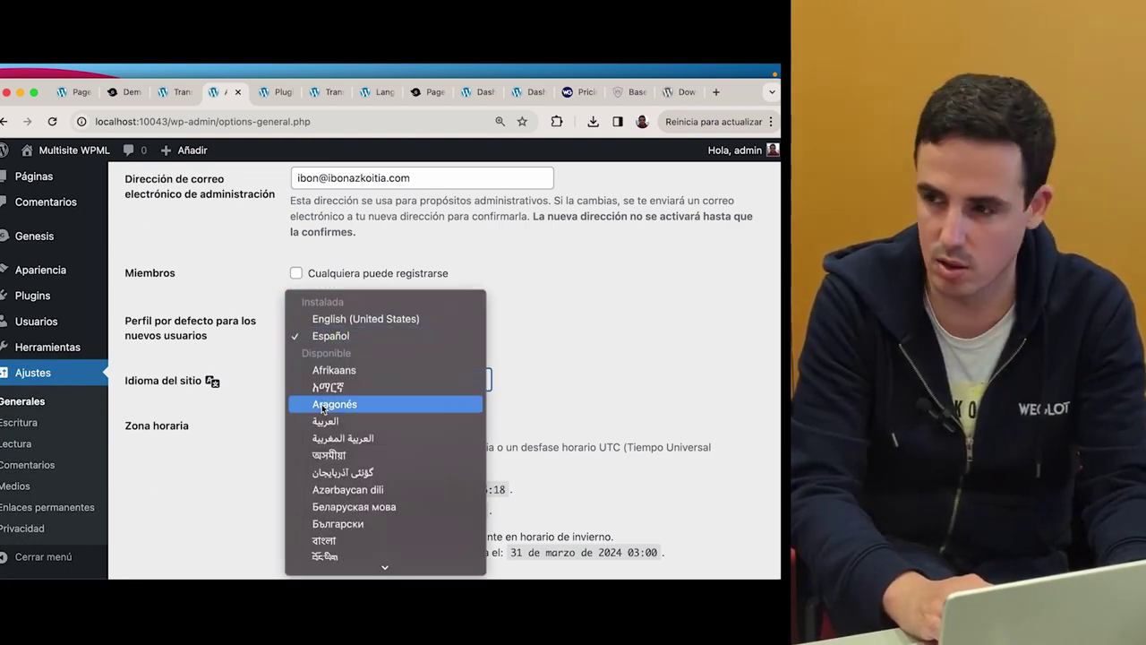
click(358, 317)
scroll(573, 333, down, 10)
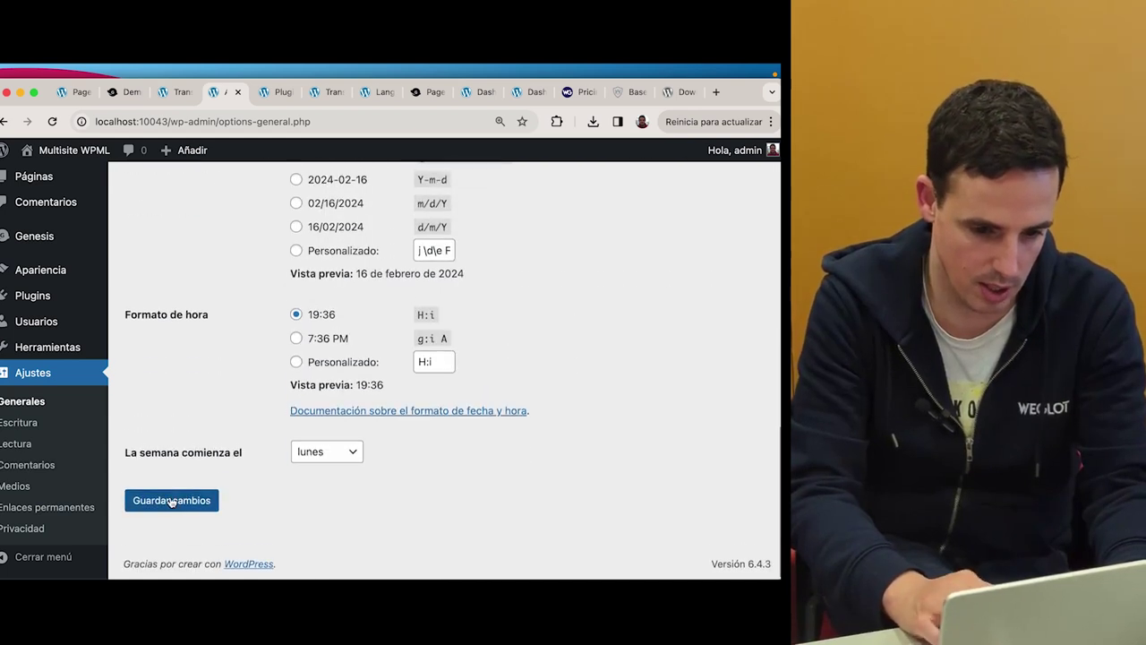
click(176, 501)
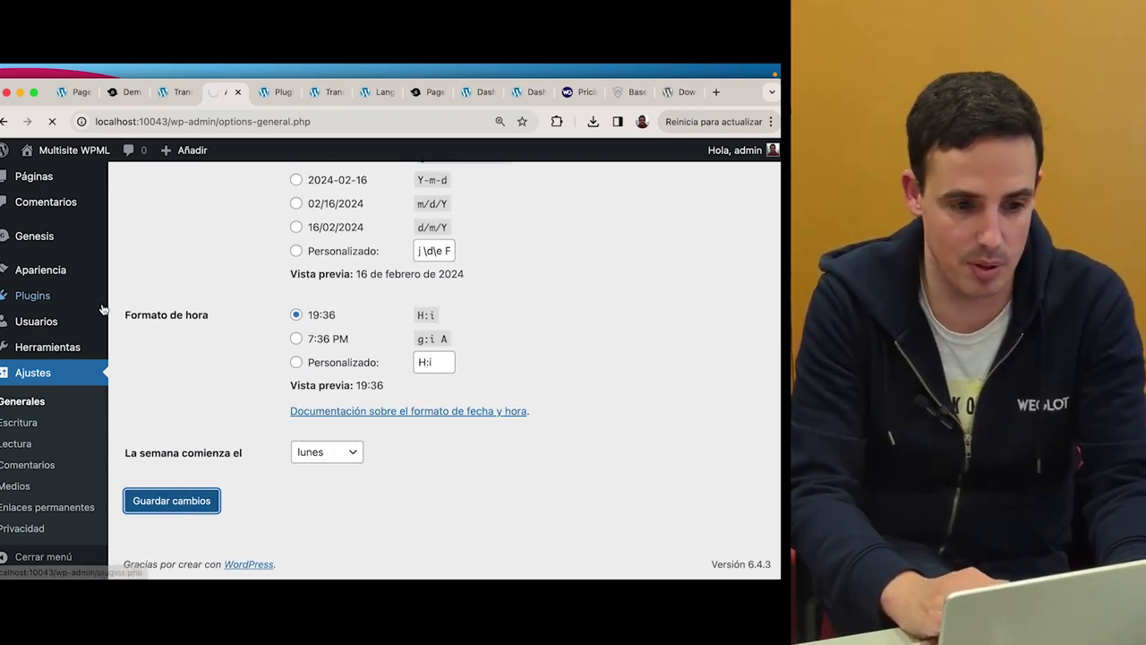
Go to Appearance > Themes and open the Add New Theme upload panel.
mouse_move(43, 368)
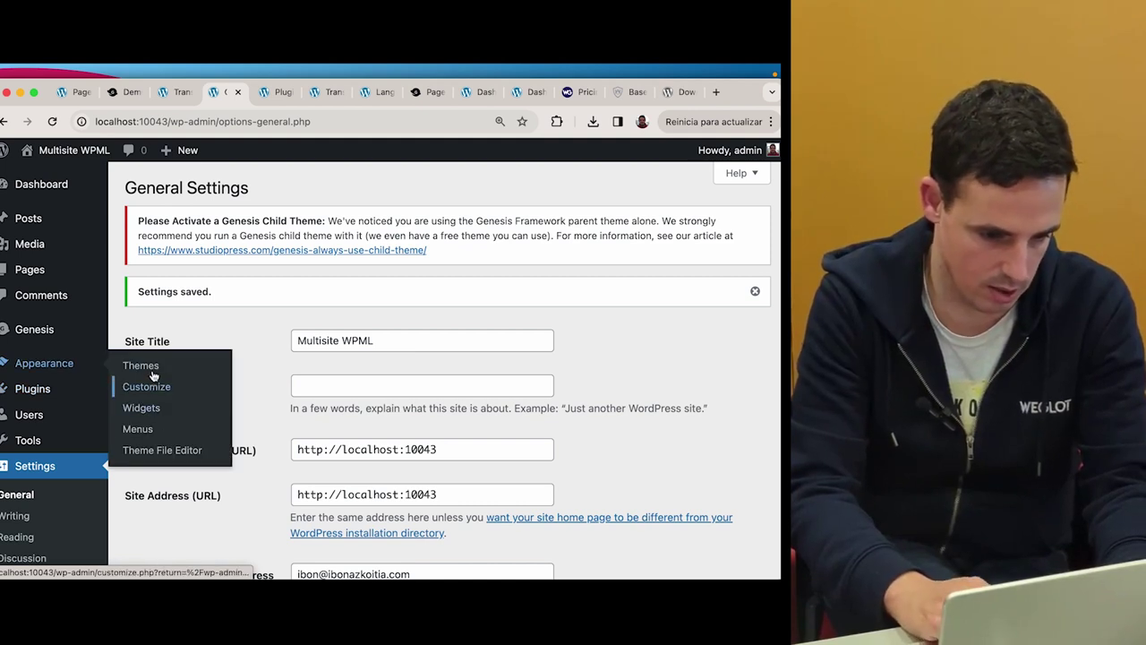
click(143, 366)
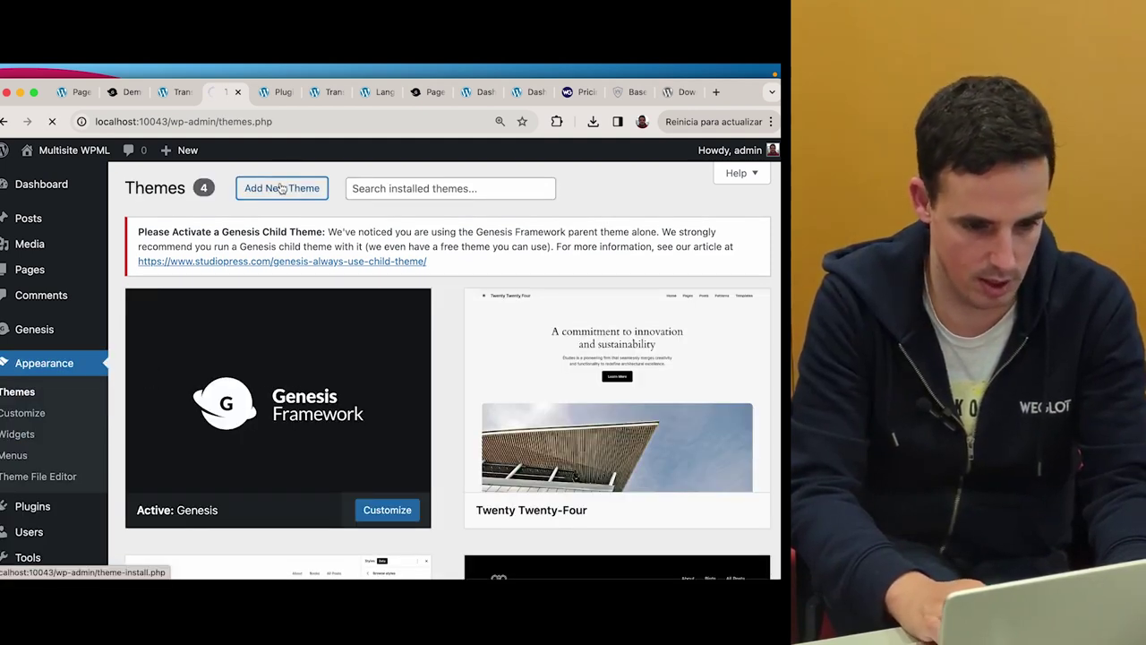
click(281, 187)
click(274, 187)
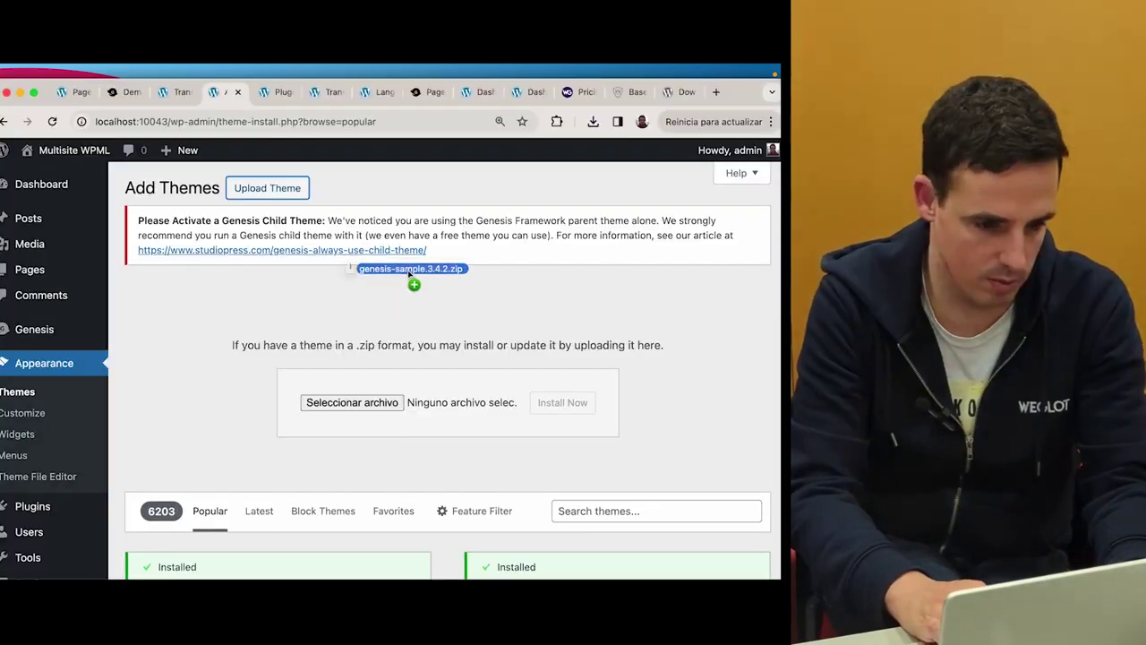
Upload genesis-sample.3.4.2.zip, install and activate Genesis Sample, and install the Color starter pack.
drag(415, 281, 421, 408)
click(562, 403)
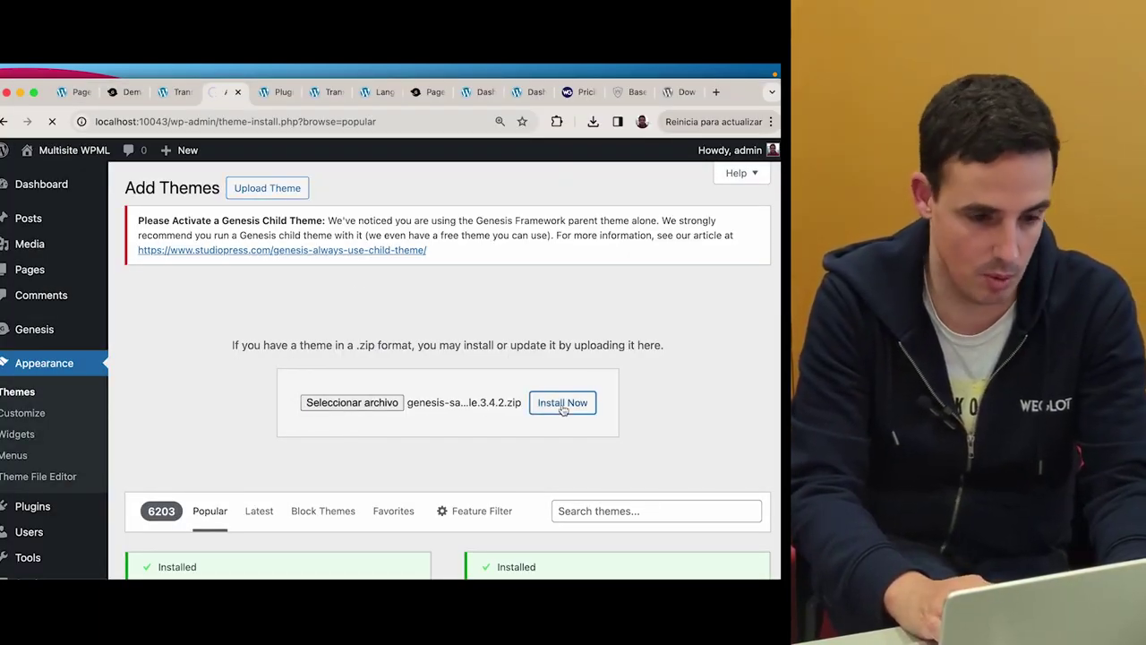
click(212, 423)
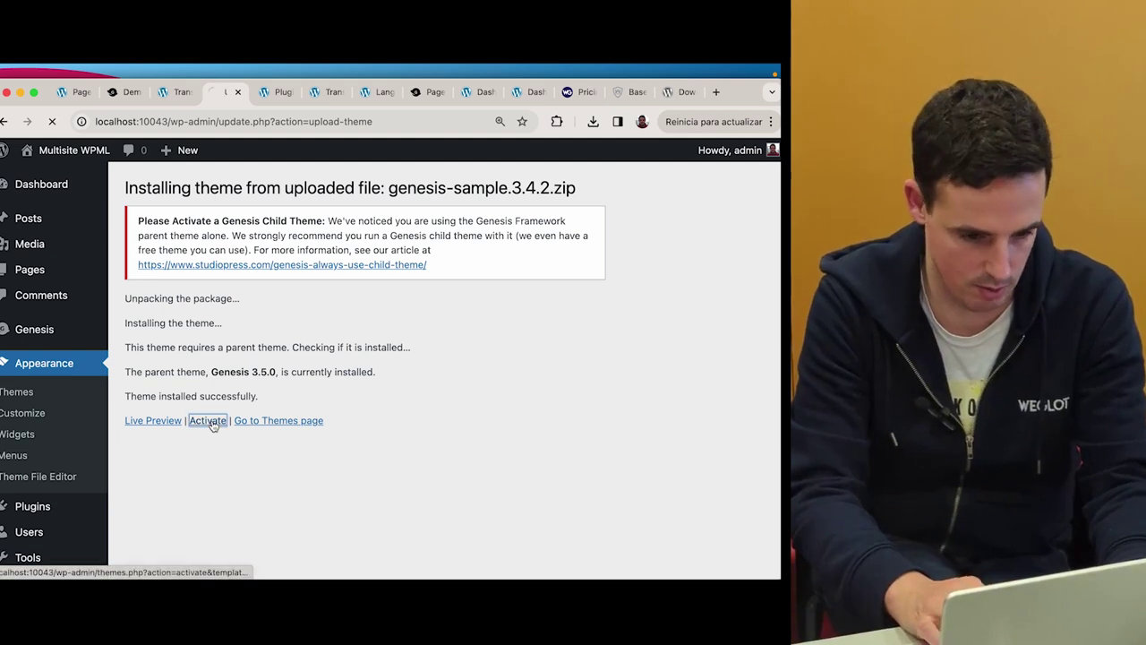
scroll(420, 433, down, 3)
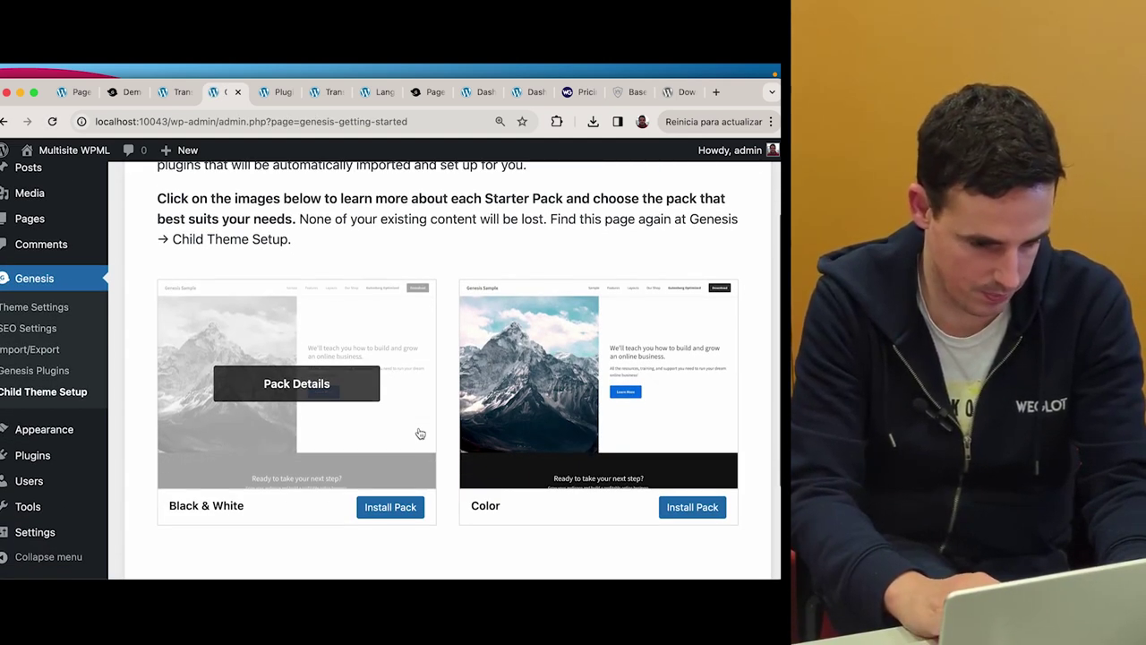
click(698, 504)
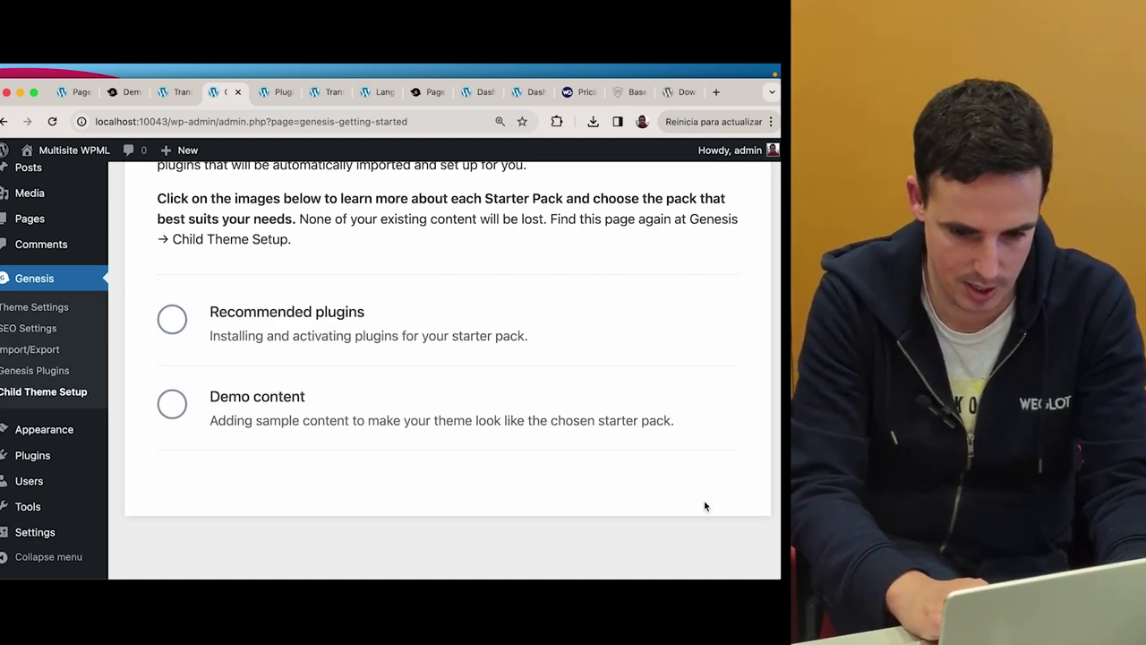
Close the old Plugins, translation management and Demo de Polylang browser tabs.
click(283, 93)
key(super+w)
key(super+w)
key(super+w)
key(super+w)
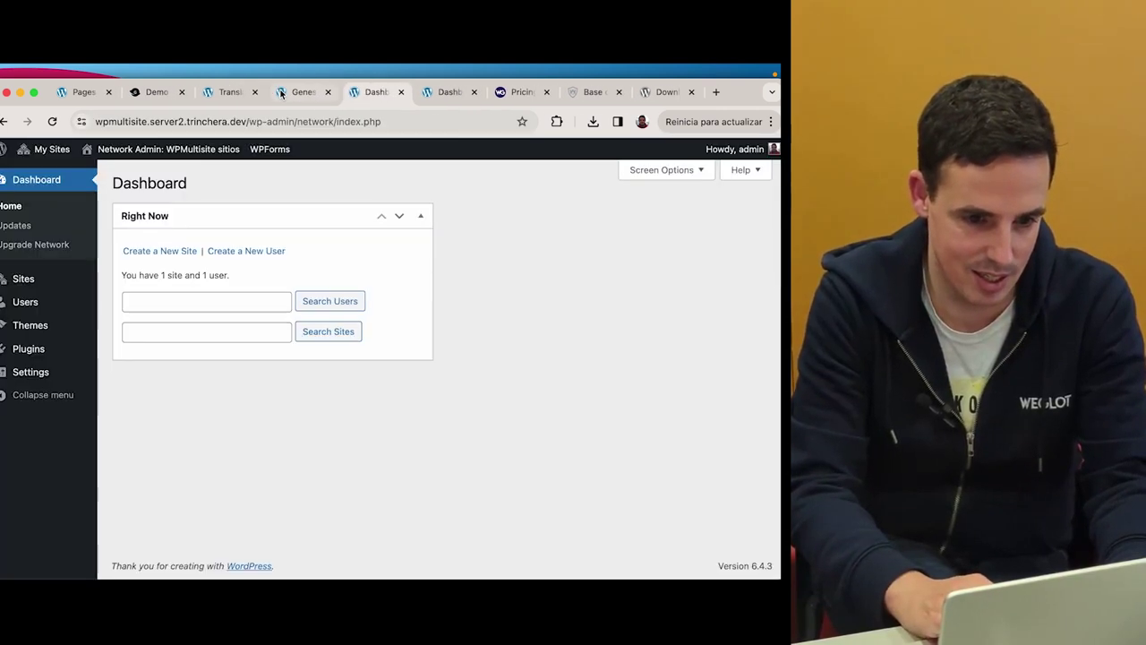
click(223, 93)
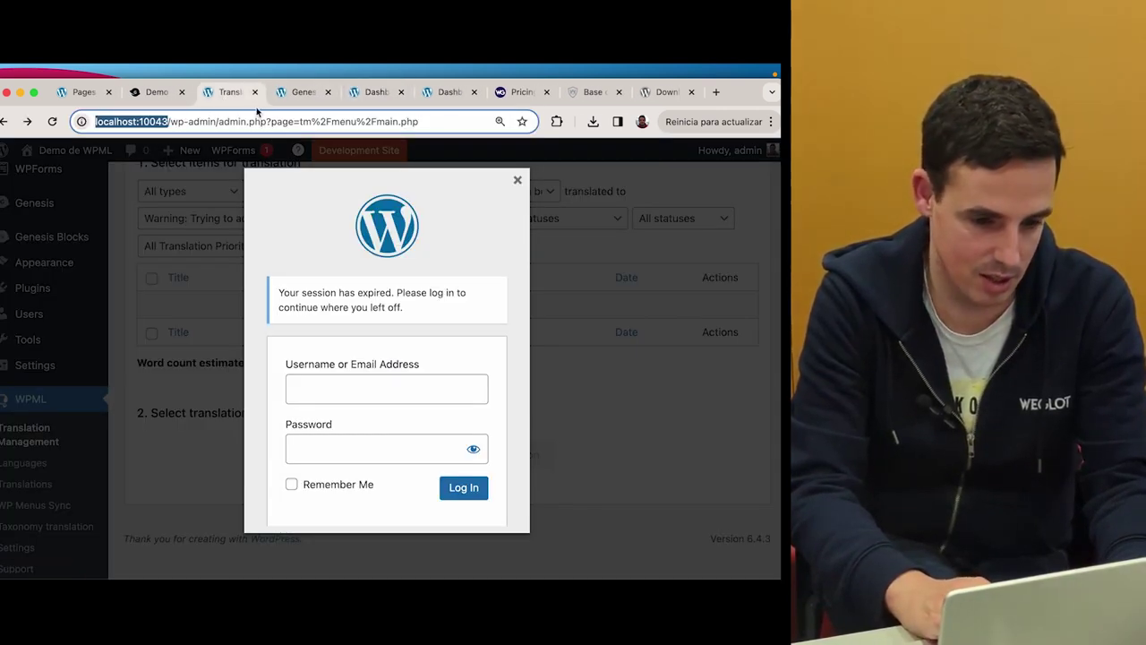
click(256, 93)
click(419, 283)
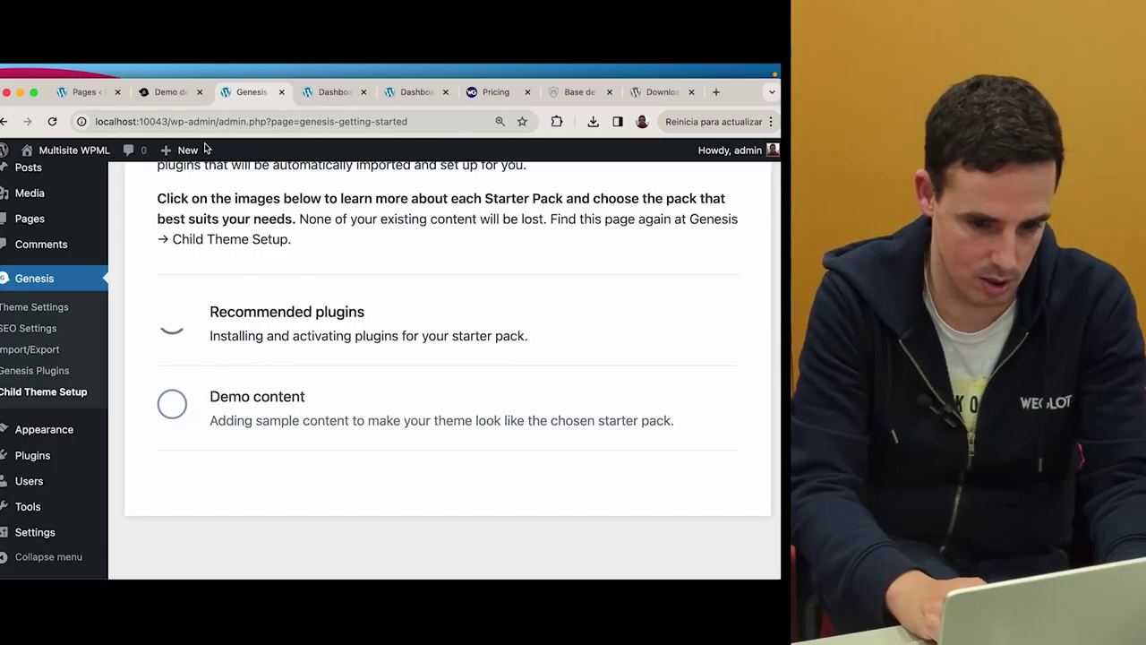
click(201, 92)
In Finder, locate the sitepress zip in Descargas and open the Escritorio folder.
key(super+Tab)
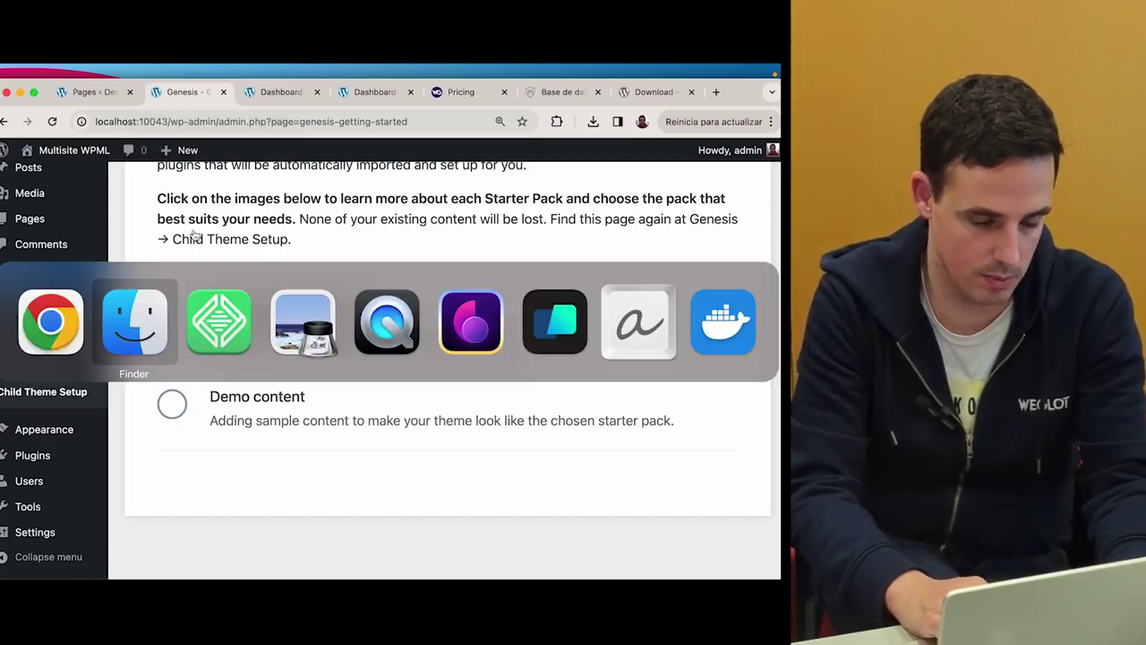
click(87, 157)
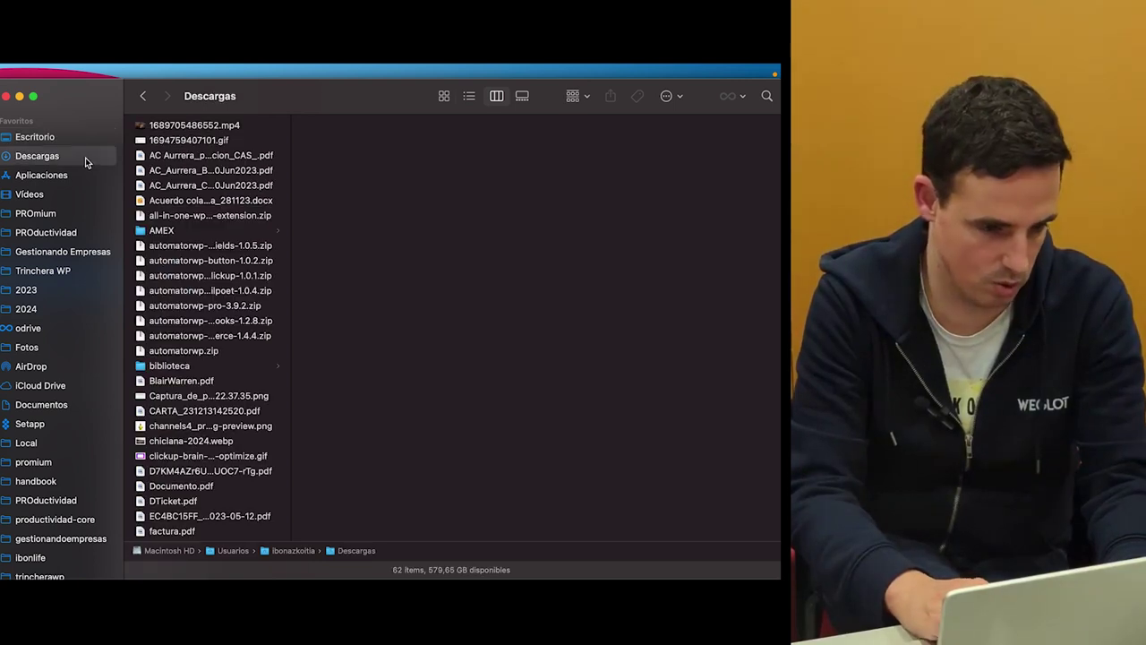
scroll(192, 387, down, 10)
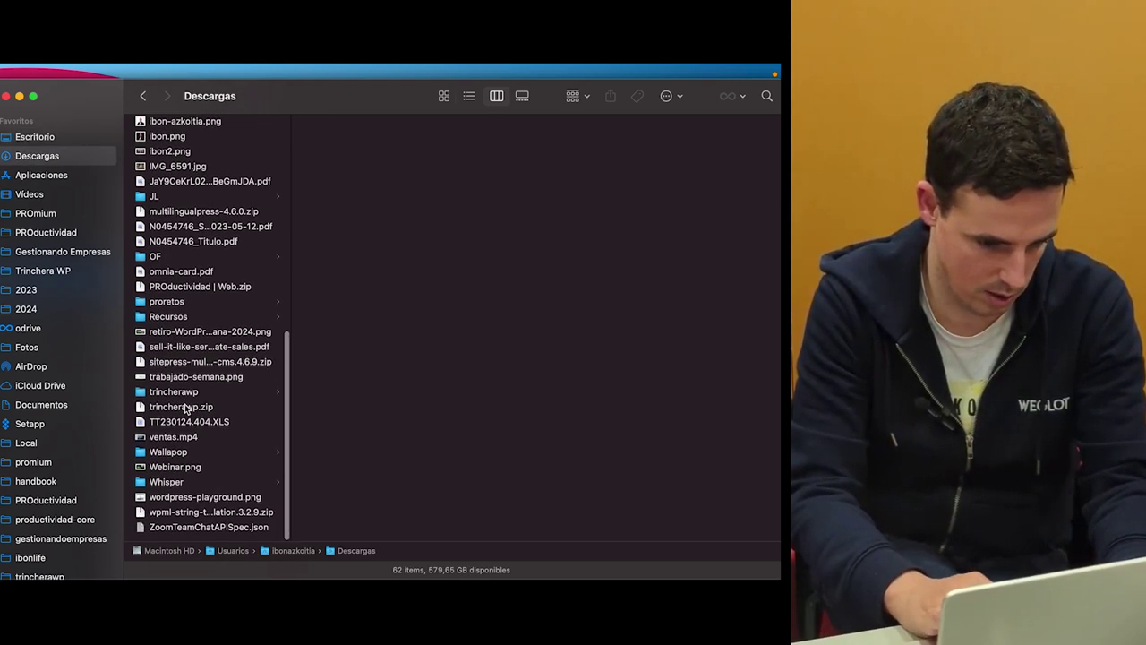
click(178, 363)
click(36, 137)
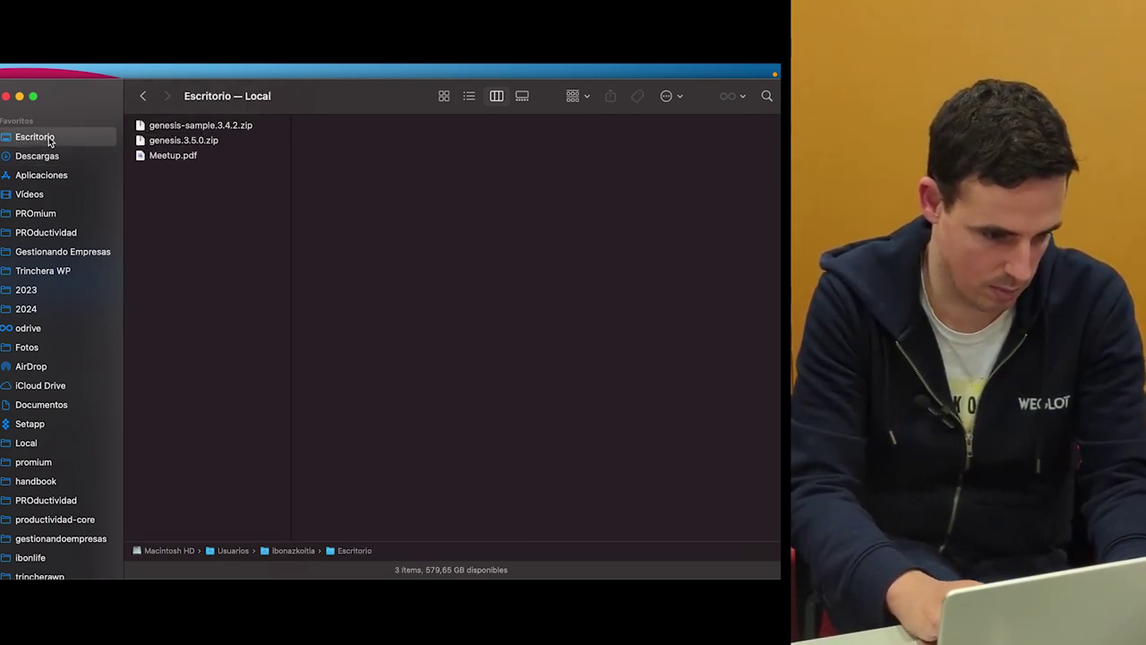
key(super+Tab)
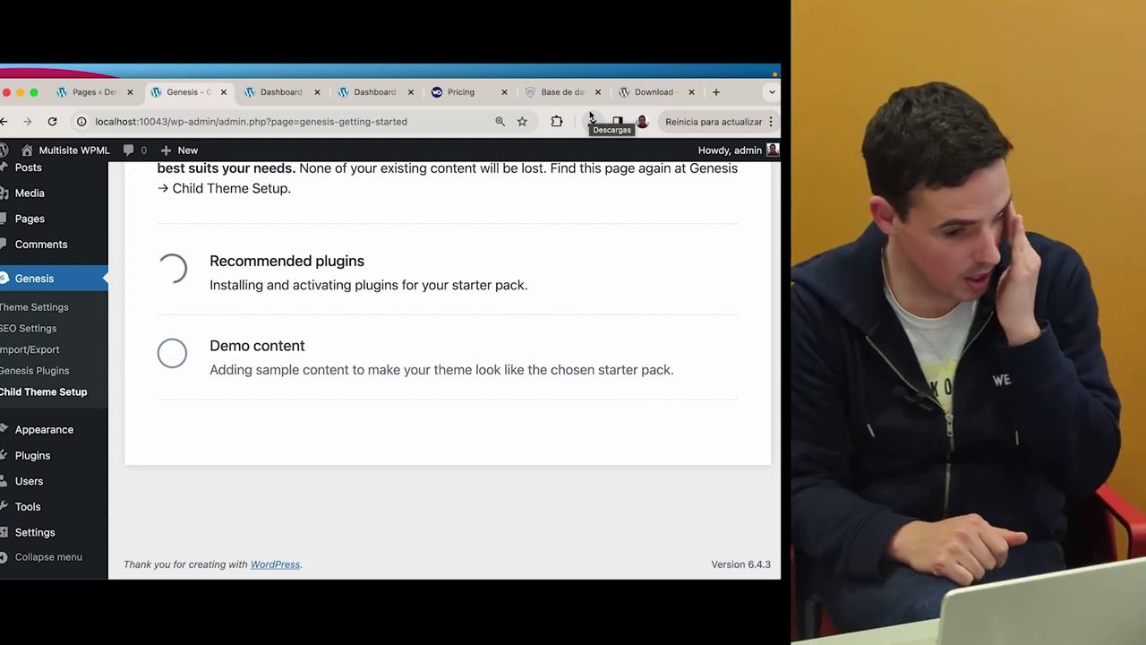
Glance at the network Dashboard, then wait on Genesis setup until it reports All done.
click(265, 89)
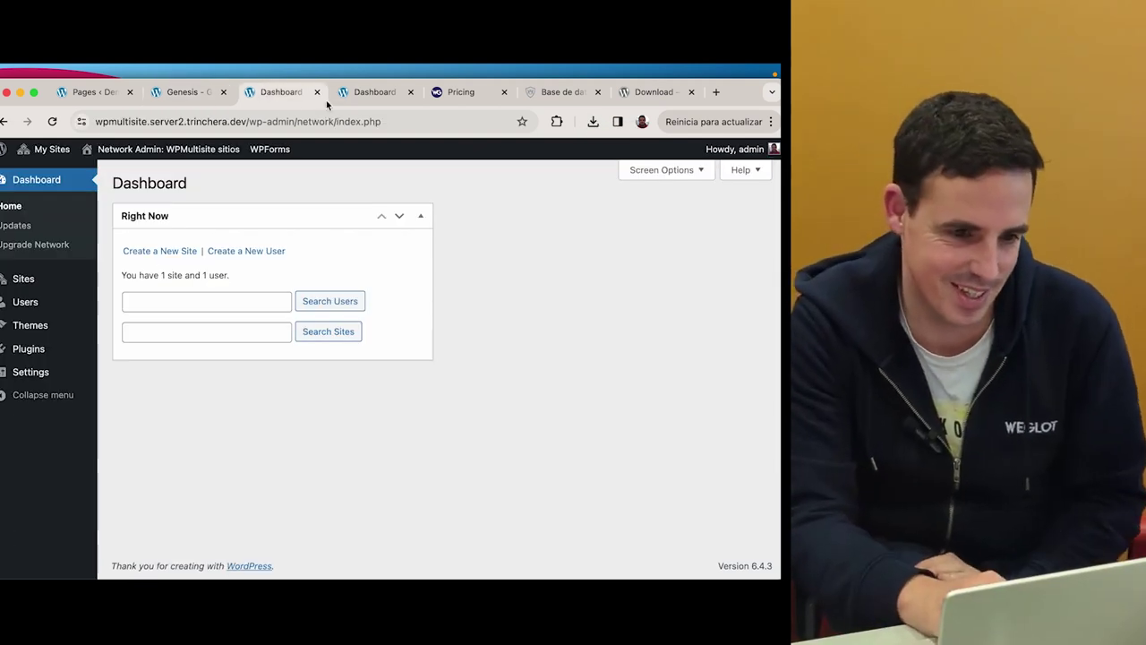
click(189, 94)
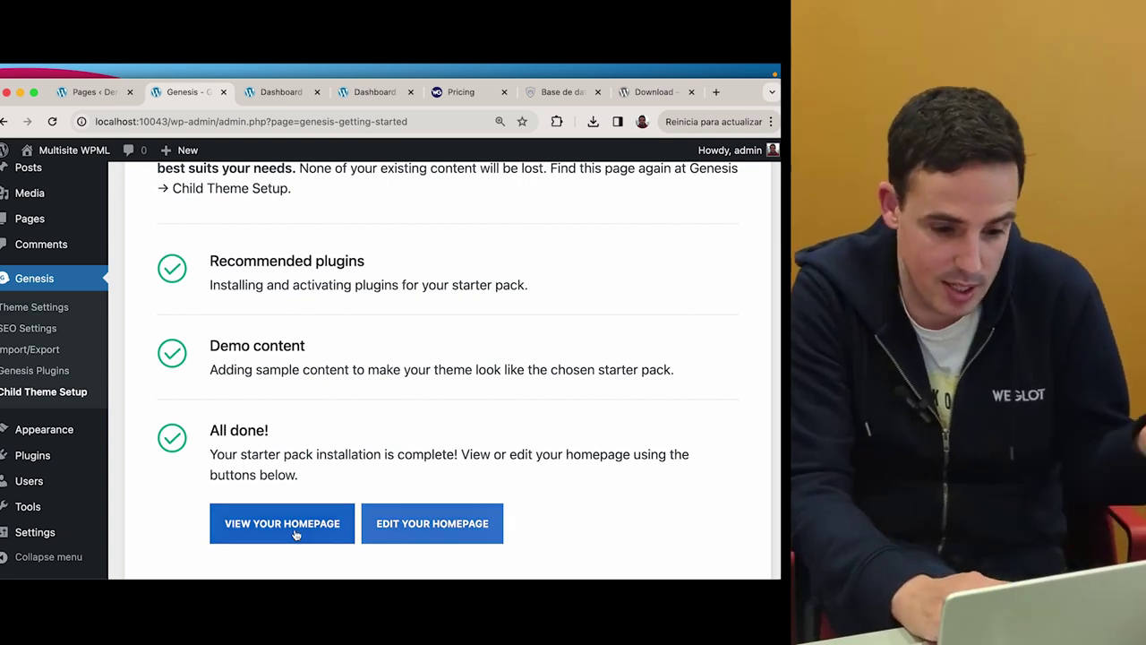
scroll(292, 536, down, 2)
View the new Genesis homepage, then return to the Multisite WPML admin's About WordPress page.
click(293, 475)
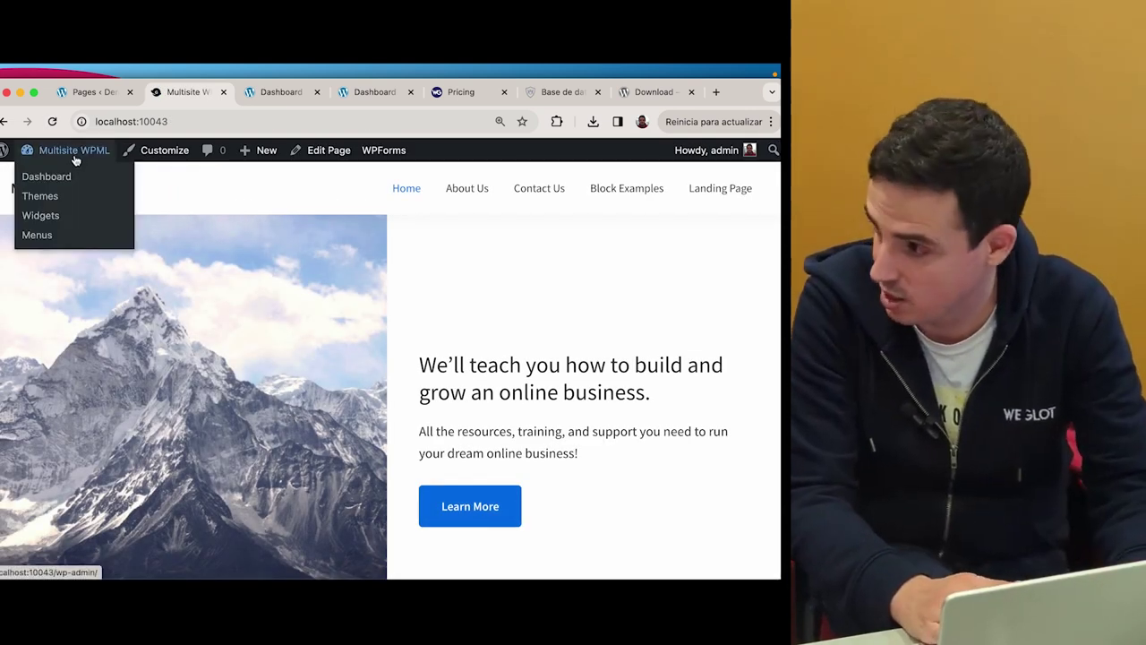
click(107, 97)
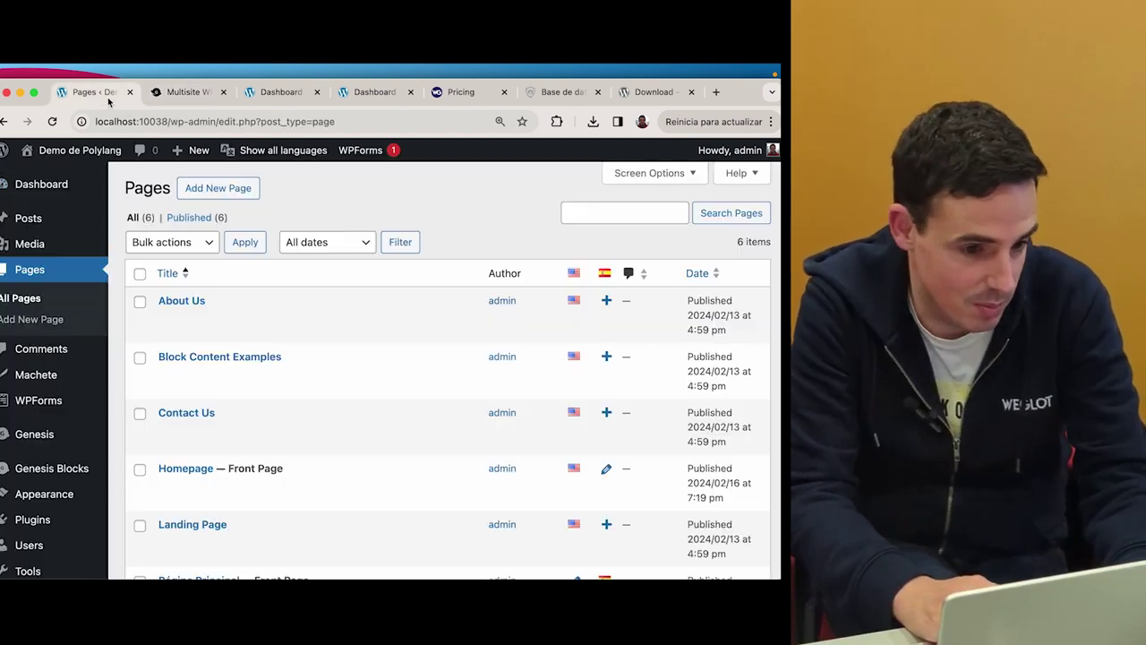
click(174, 92)
click(4, 154)
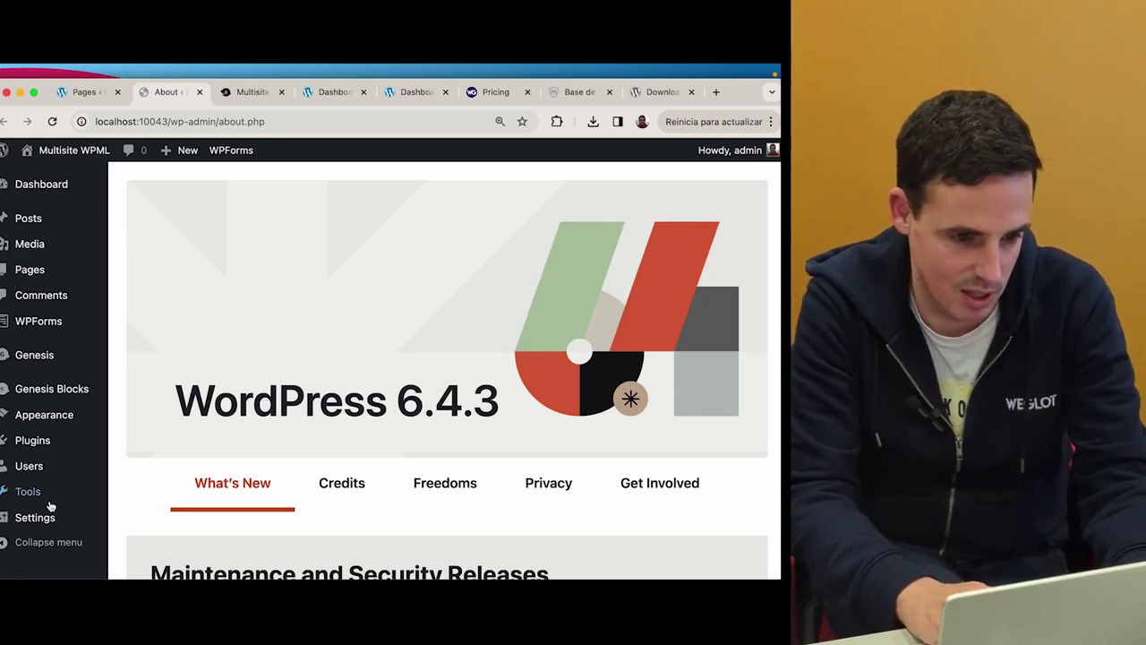
Open the admin user's profile and click Update Profile to save it.
mouse_move(41, 465)
click(153, 514)
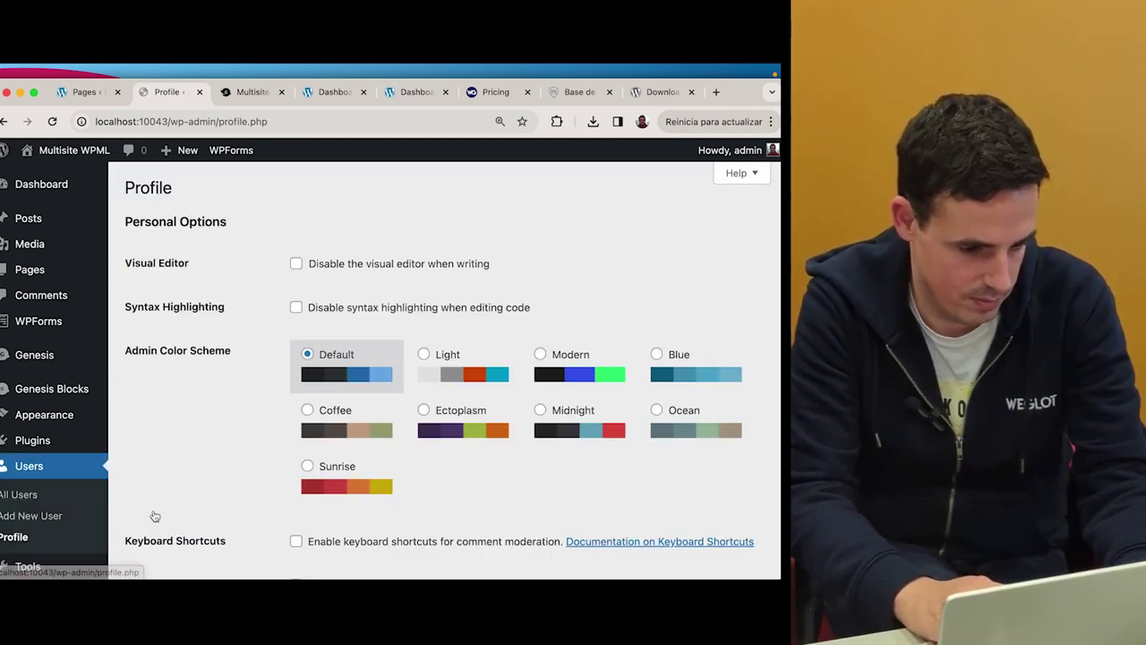
scroll(226, 414, down, 10)
scroll(227, 416, down, 5)
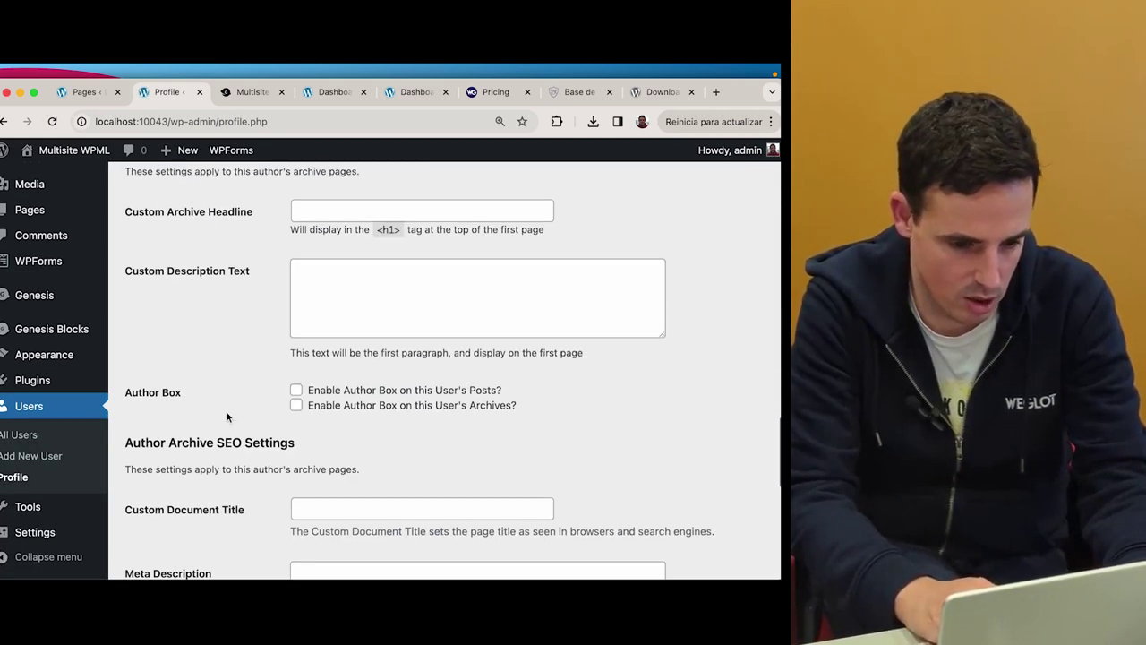
scroll(226, 416, up, 15)
scroll(286, 445, down, 2)
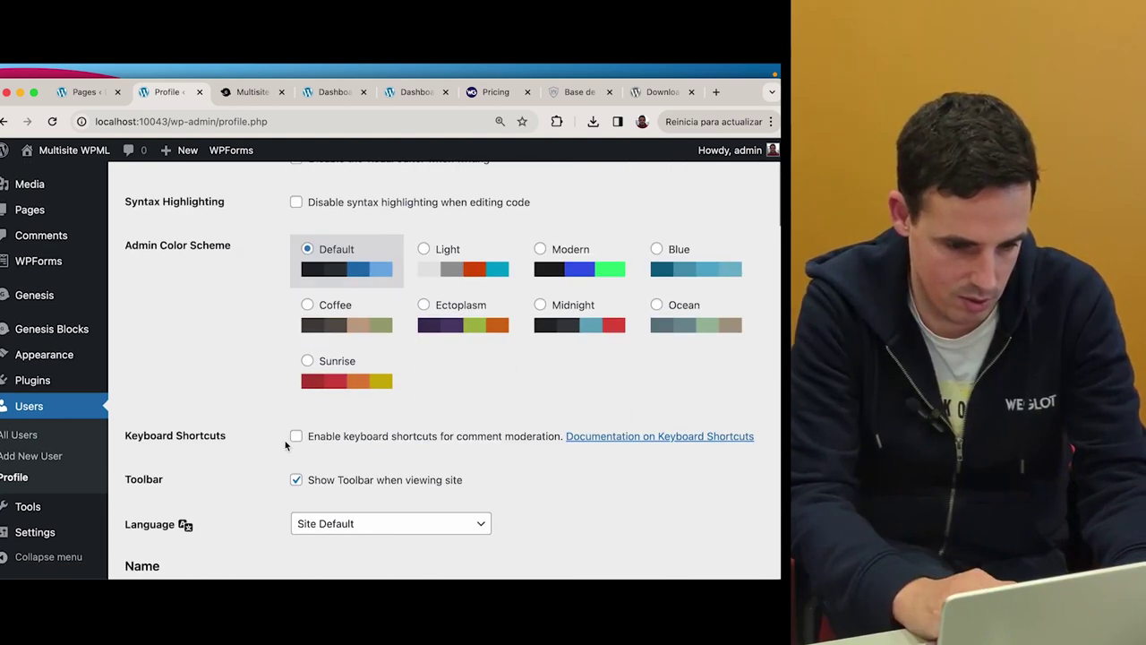
click(295, 480)
scroll(243, 499, down, 15)
click(167, 500)
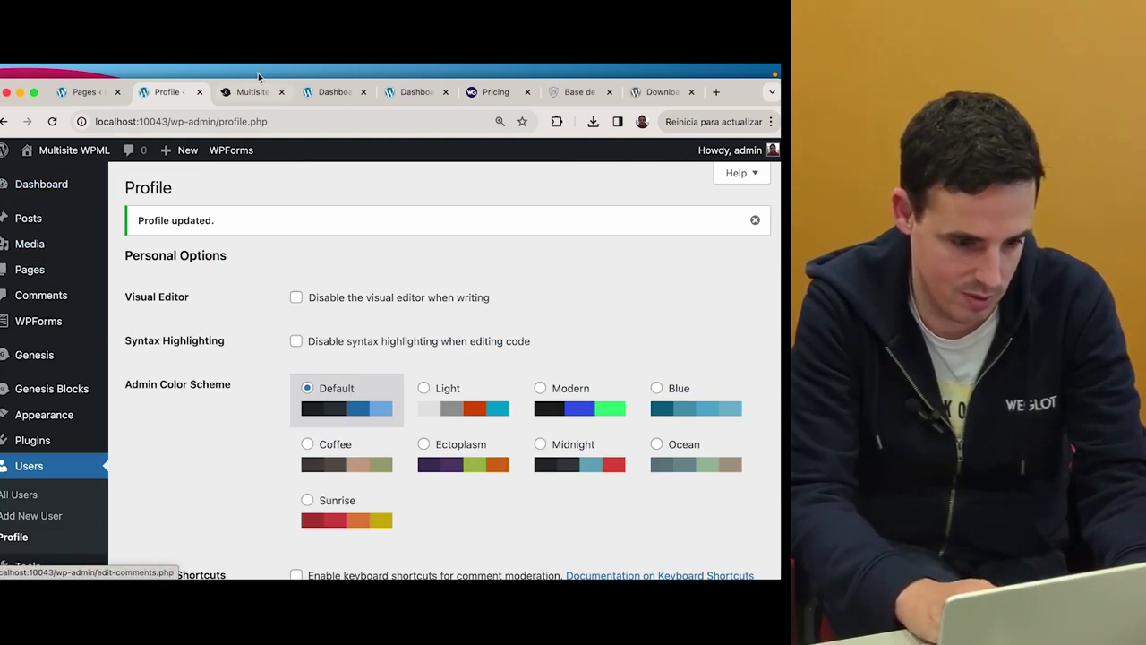
Open the Plugins > Add New Plugin page.
click(240, 101)
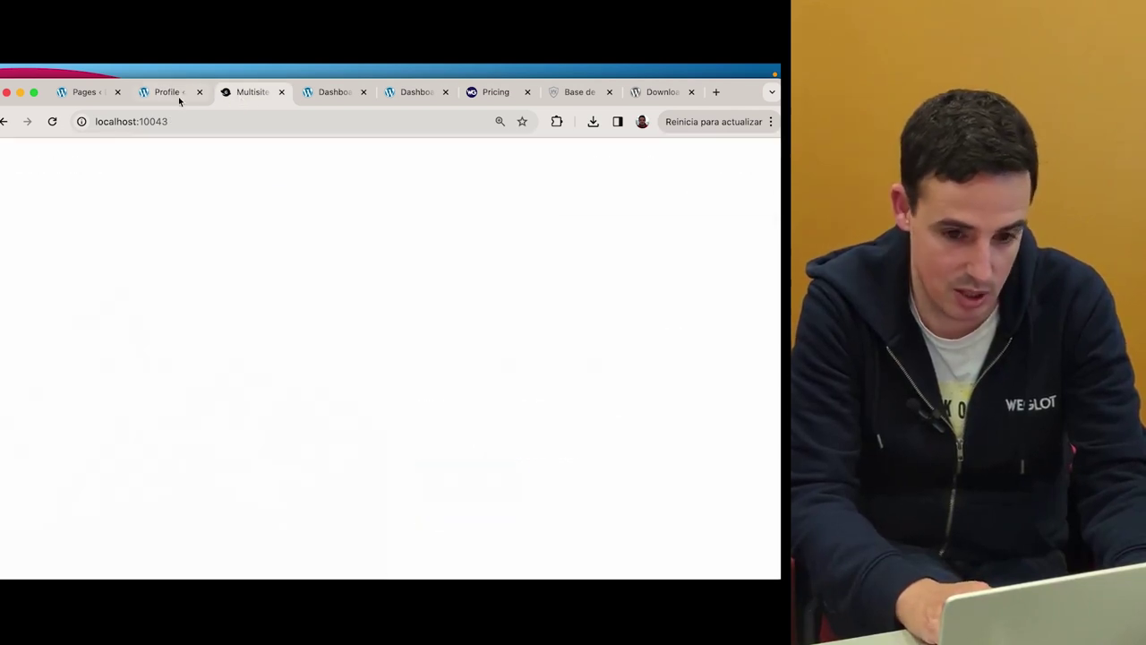
click(174, 97)
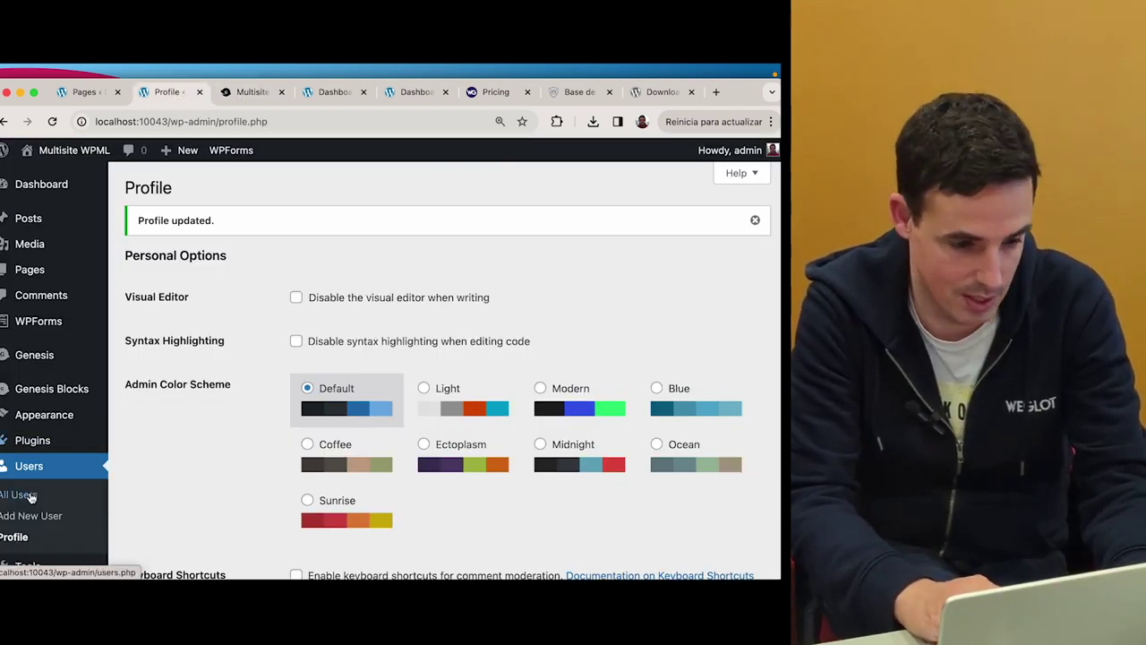
click(161, 464)
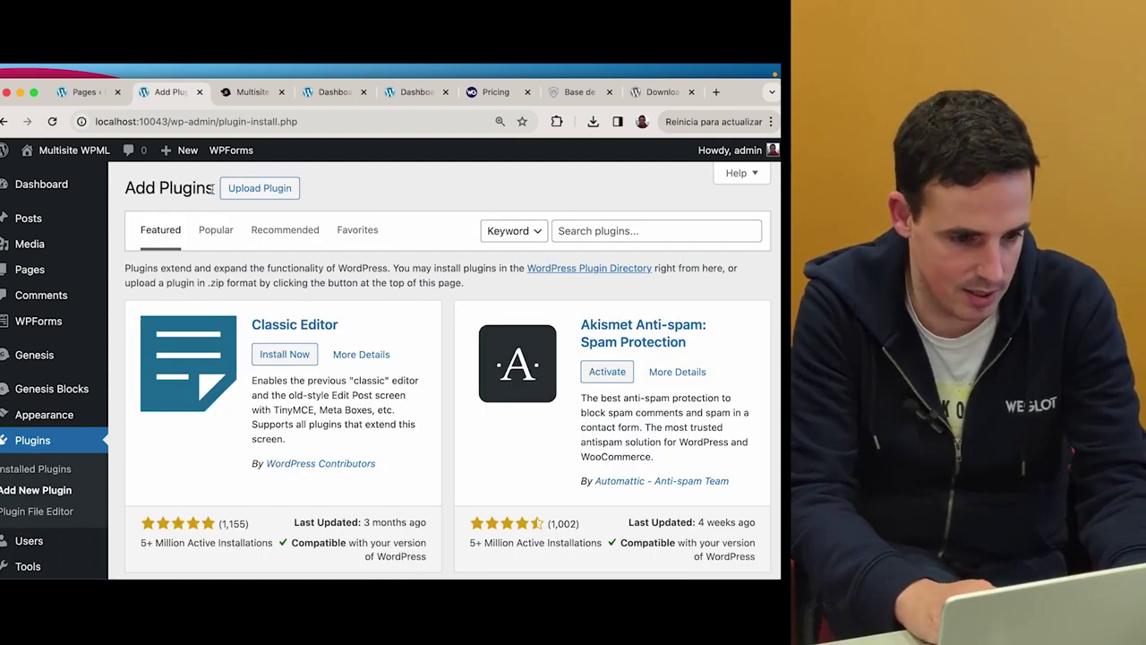
Upload the sitepress zip from Finder, install and activate WPML 4.6.9, and launch Configure WPML.
click(259, 188)
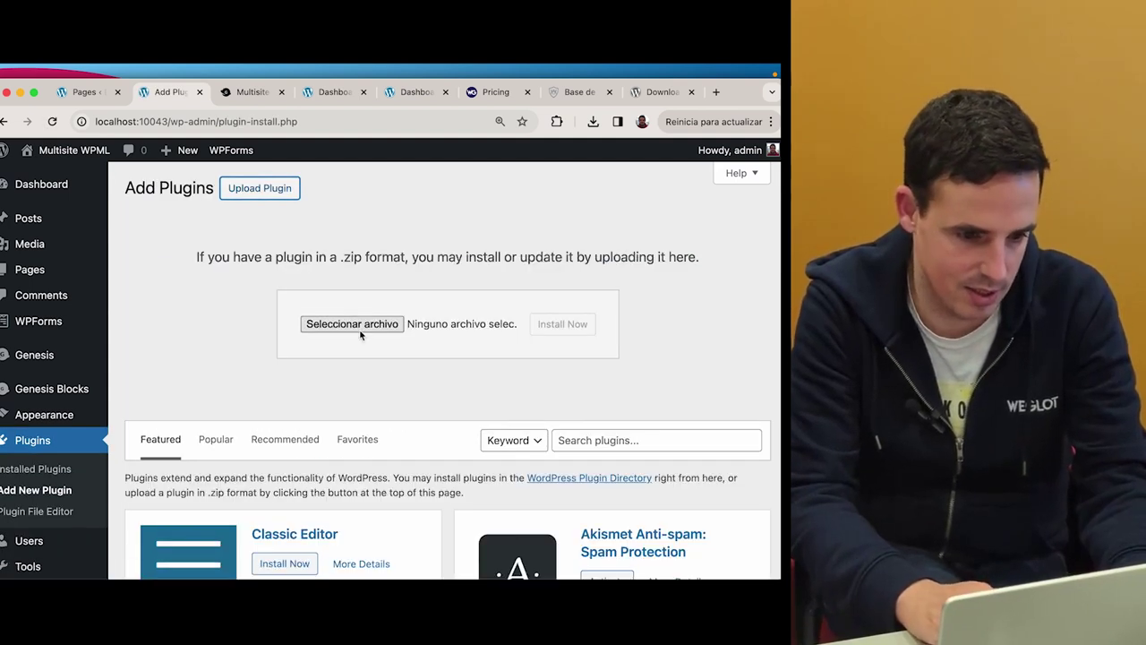
key(super+Tab)
drag(163, 173, 361, 325)
click(557, 329)
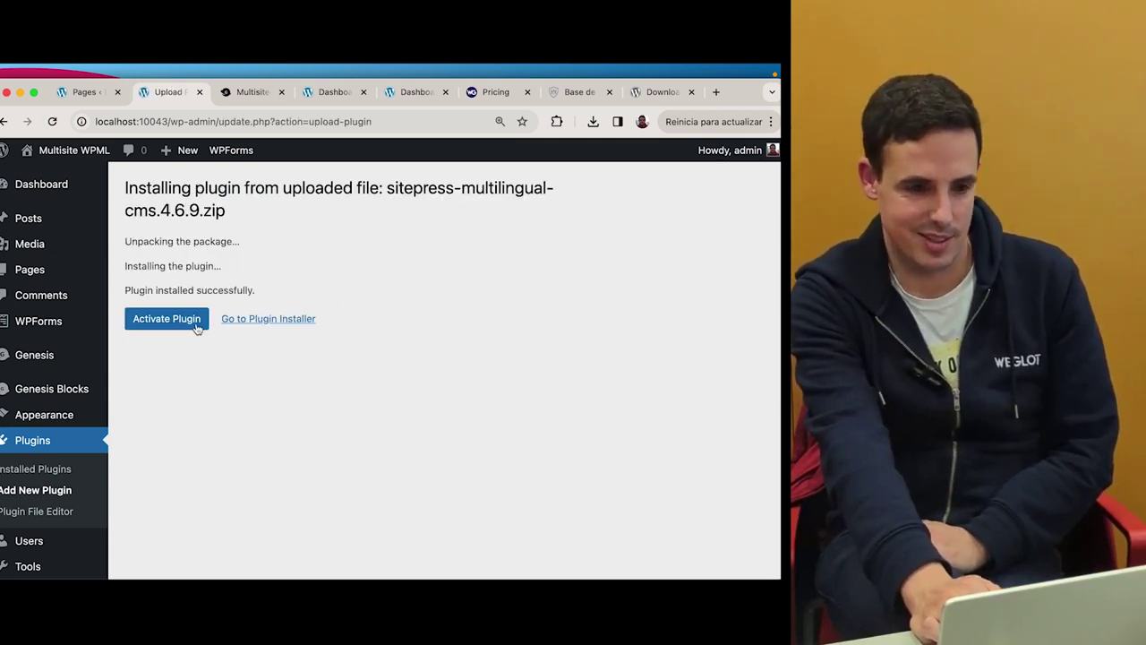
click(167, 320)
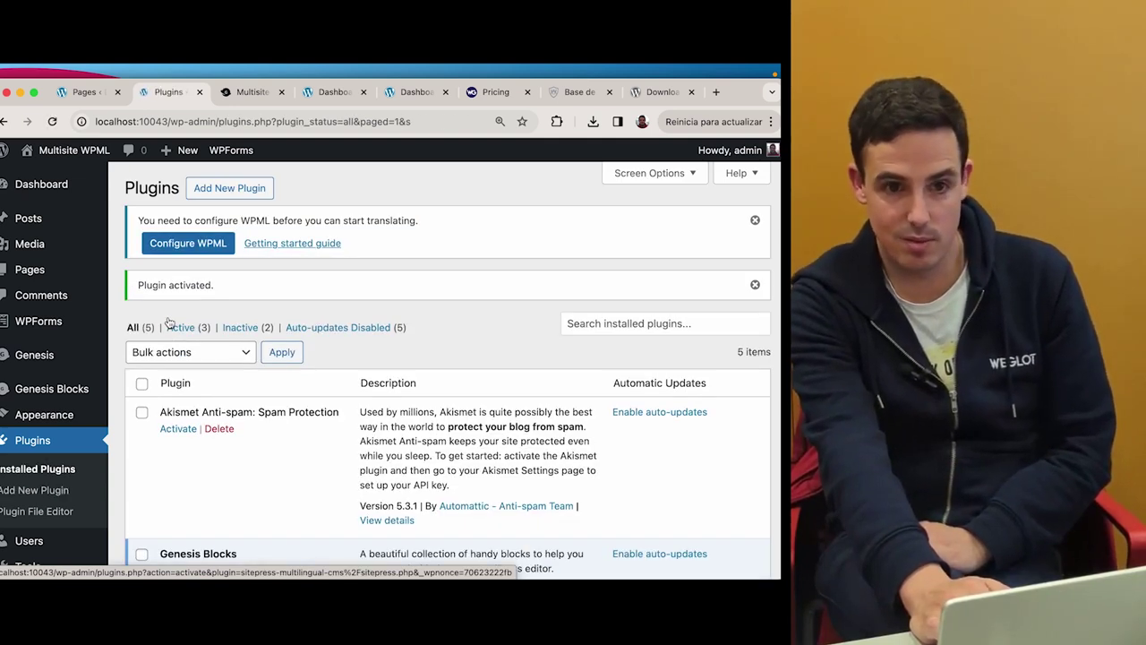
scroll(309, 336, down, 5)
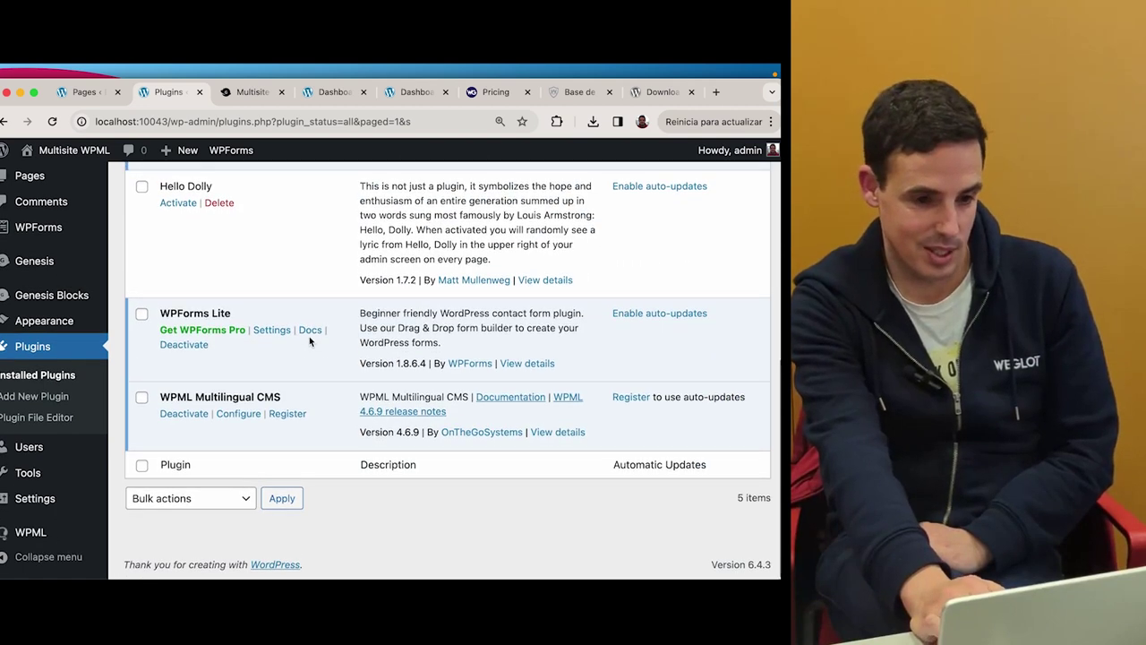
scroll(309, 336, up, 5)
click(190, 240)
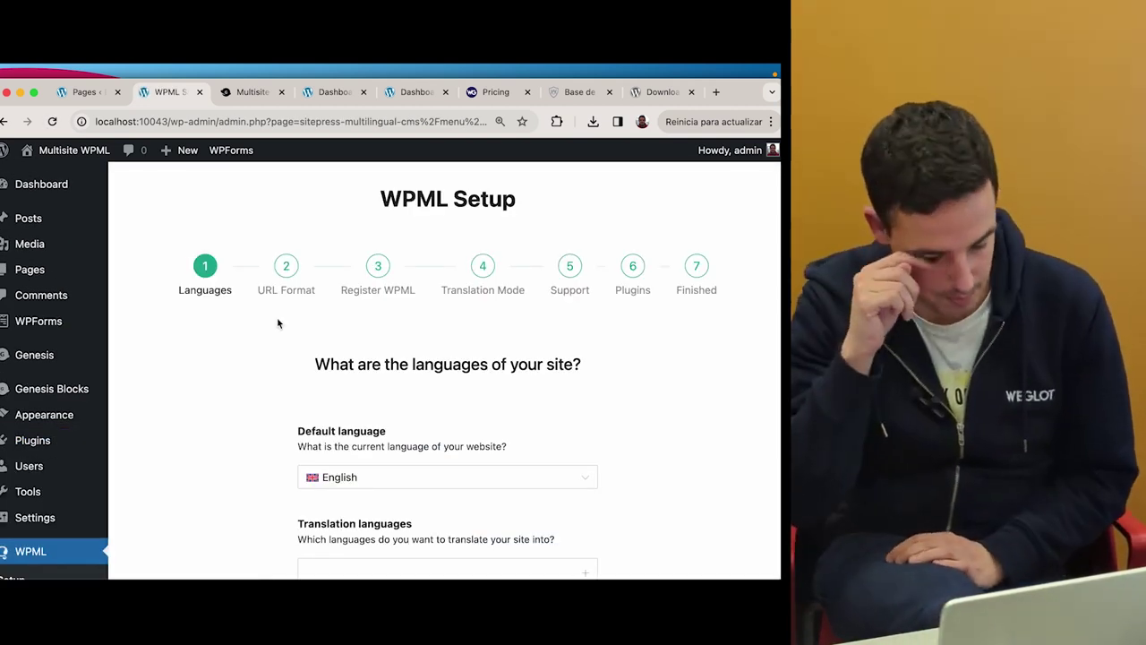
Add Spanish as the translation language in the WPML Setup Languages step.
scroll(448, 463, down, 3)
click(373, 381)
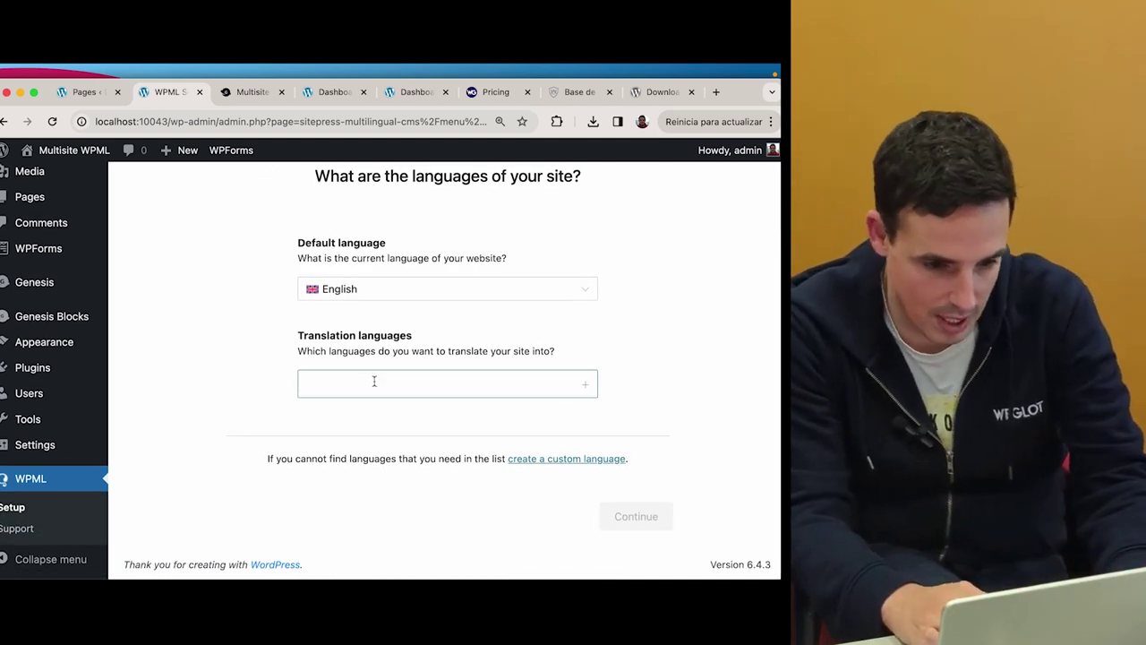
text(spa)
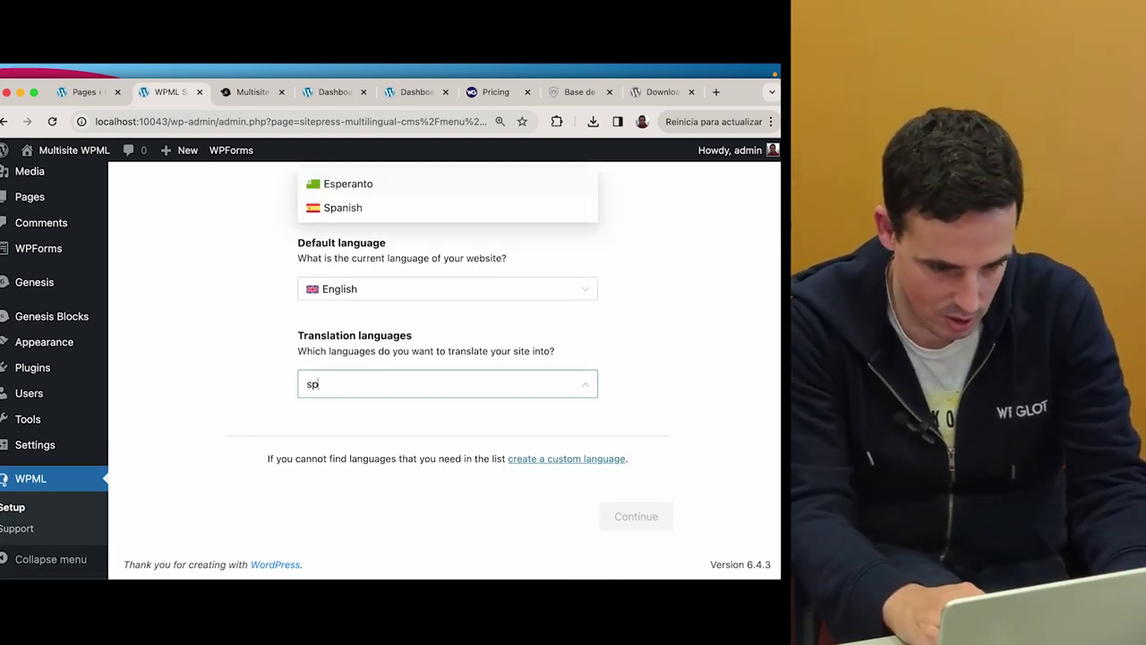
click(376, 416)
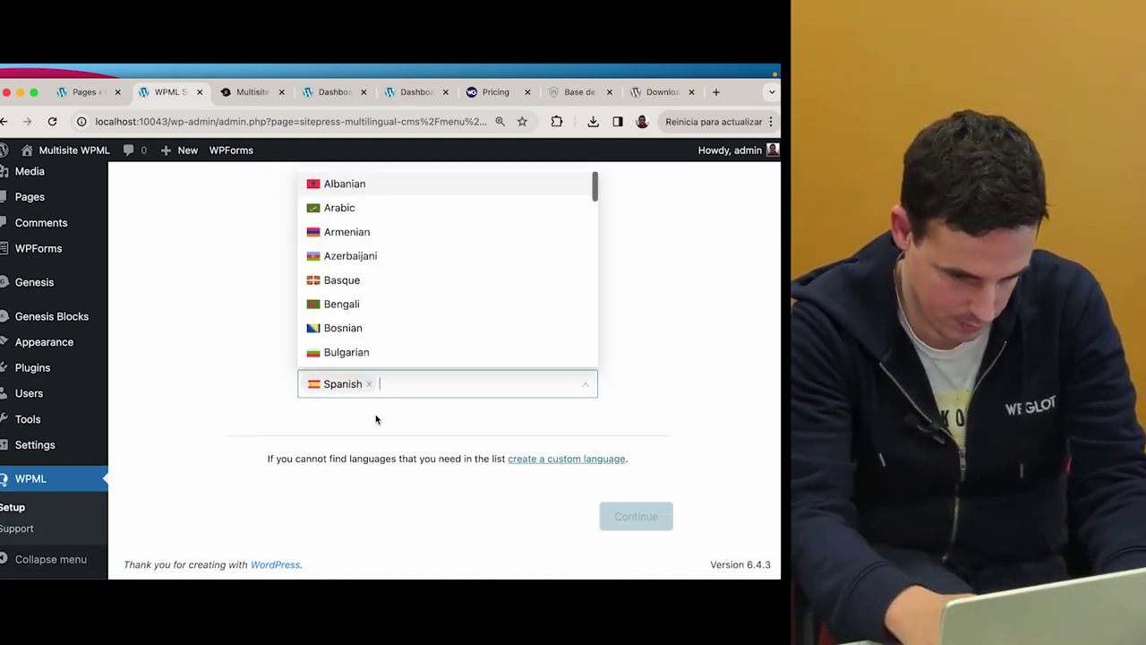
click(458, 490)
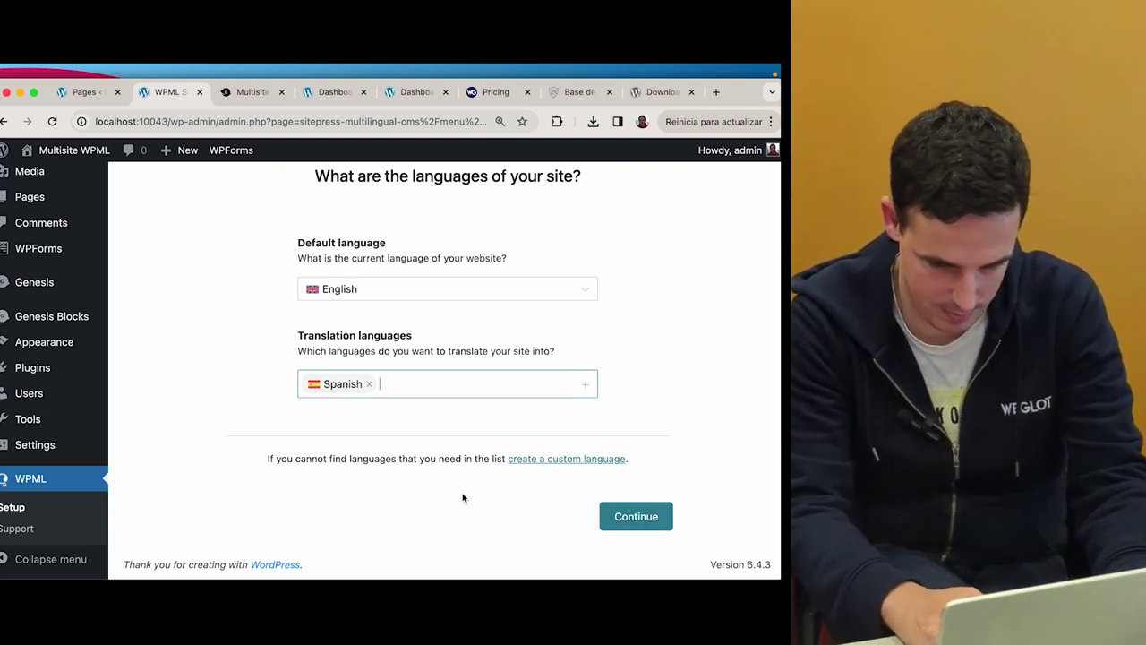
click(668, 519)
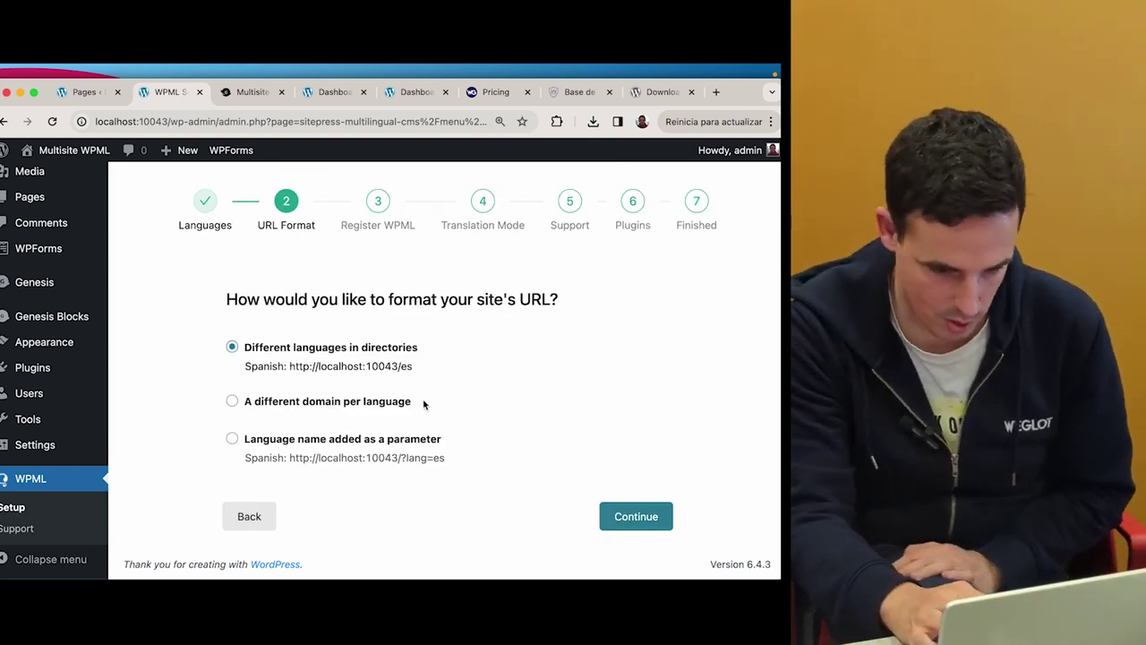
Keep 'Different languages in directories' as the URL format and continue to registration.
drag(397, 367, 422, 369)
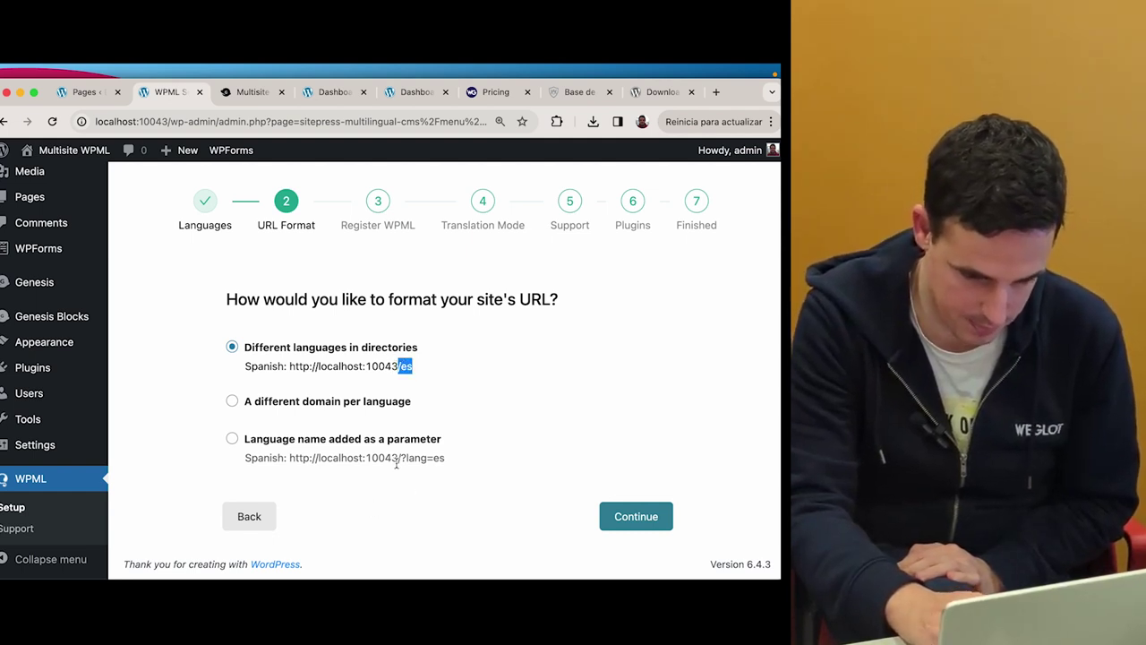
drag(397, 458, 466, 458)
drag(413, 402, 283, 406)
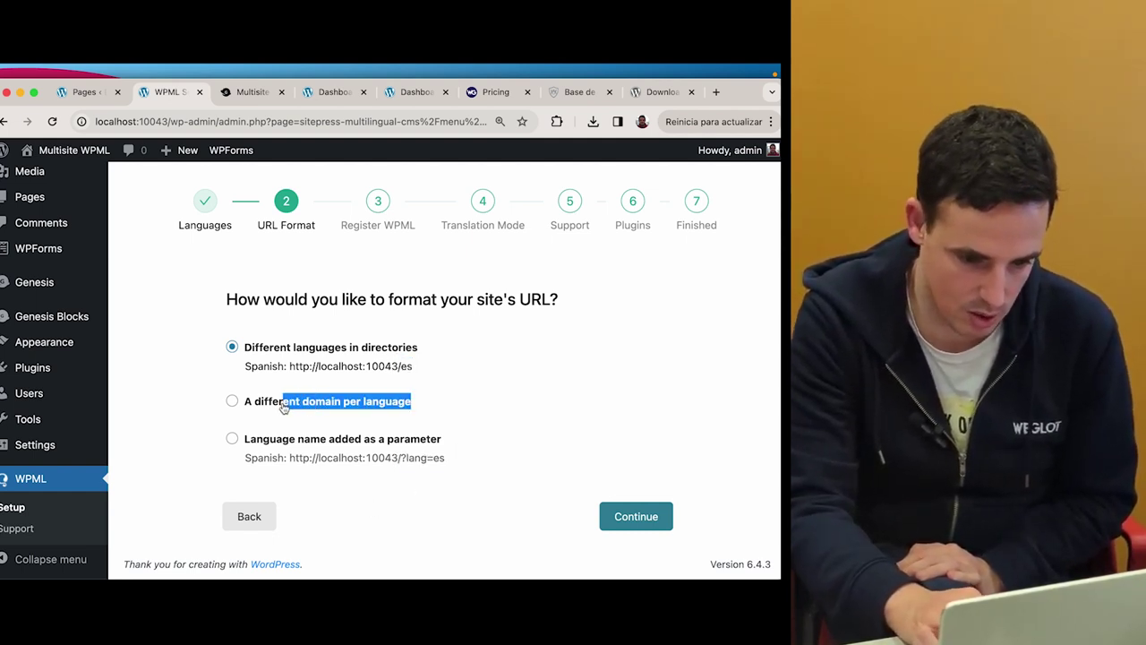
click(443, 372)
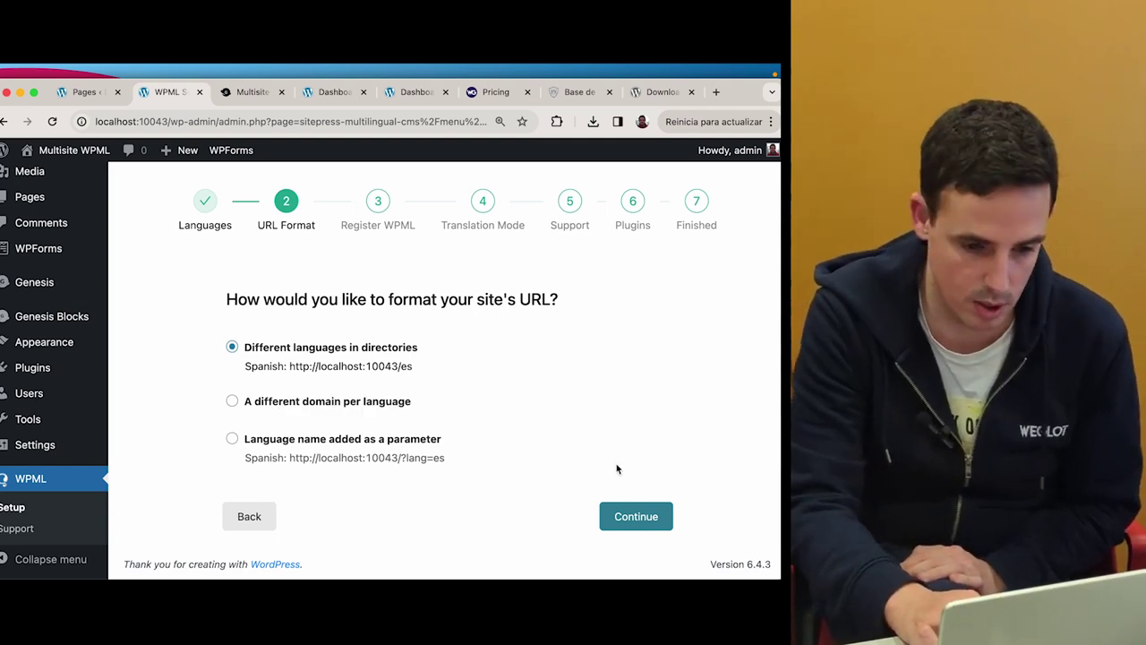
click(635, 517)
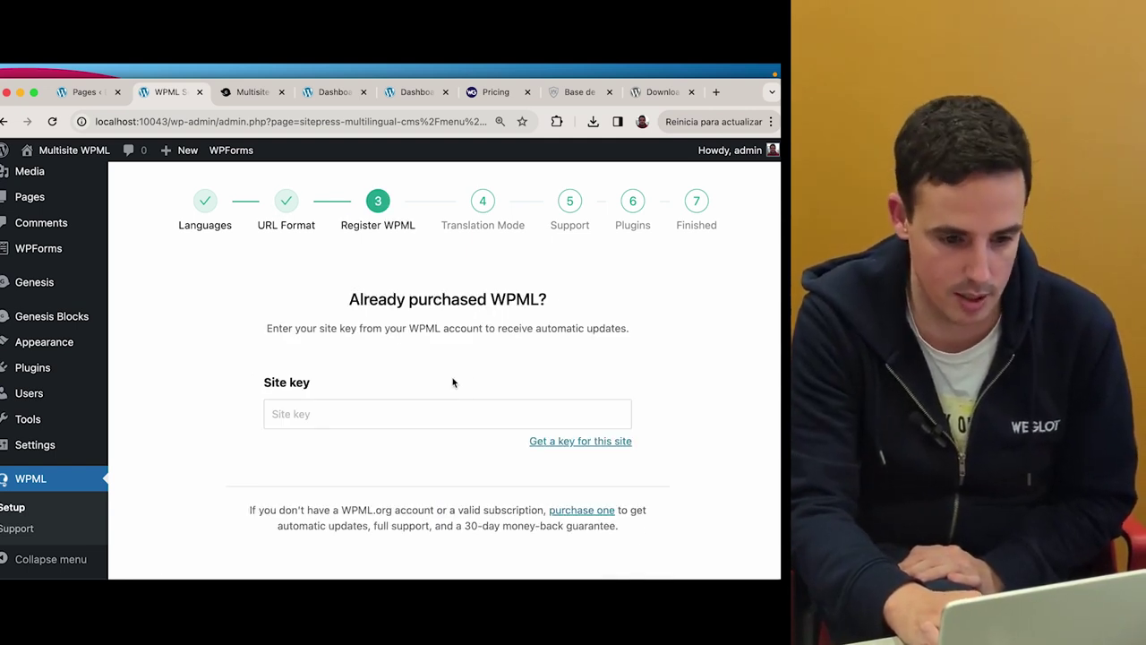
Enter the WPML site key into the Register WPML Site key field.
click(407, 412)
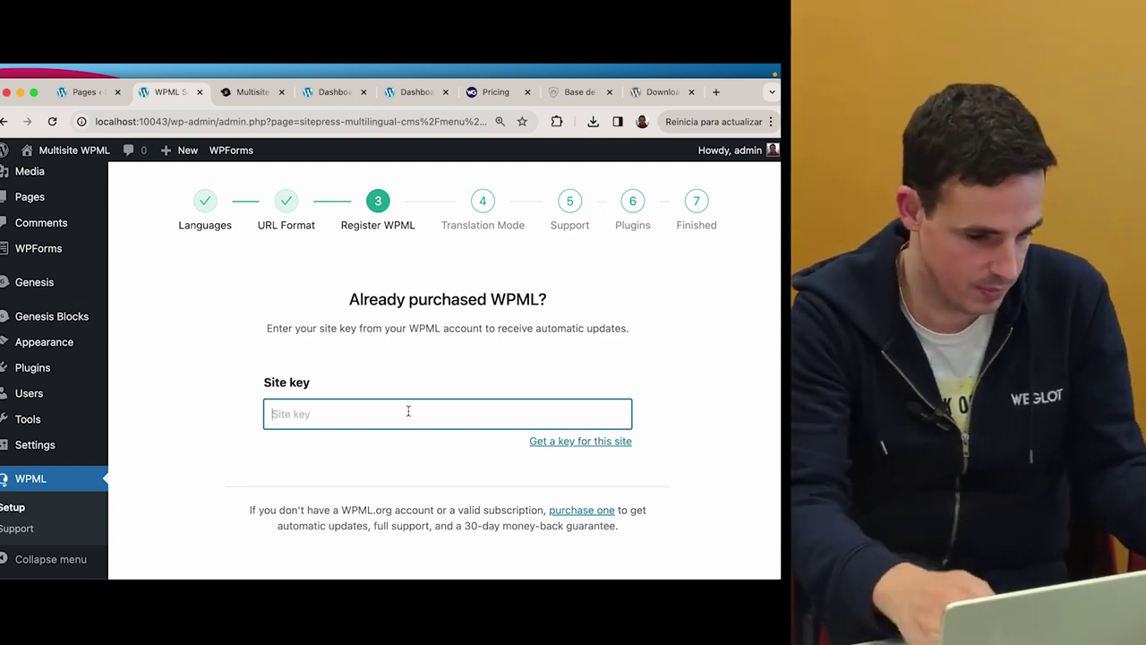
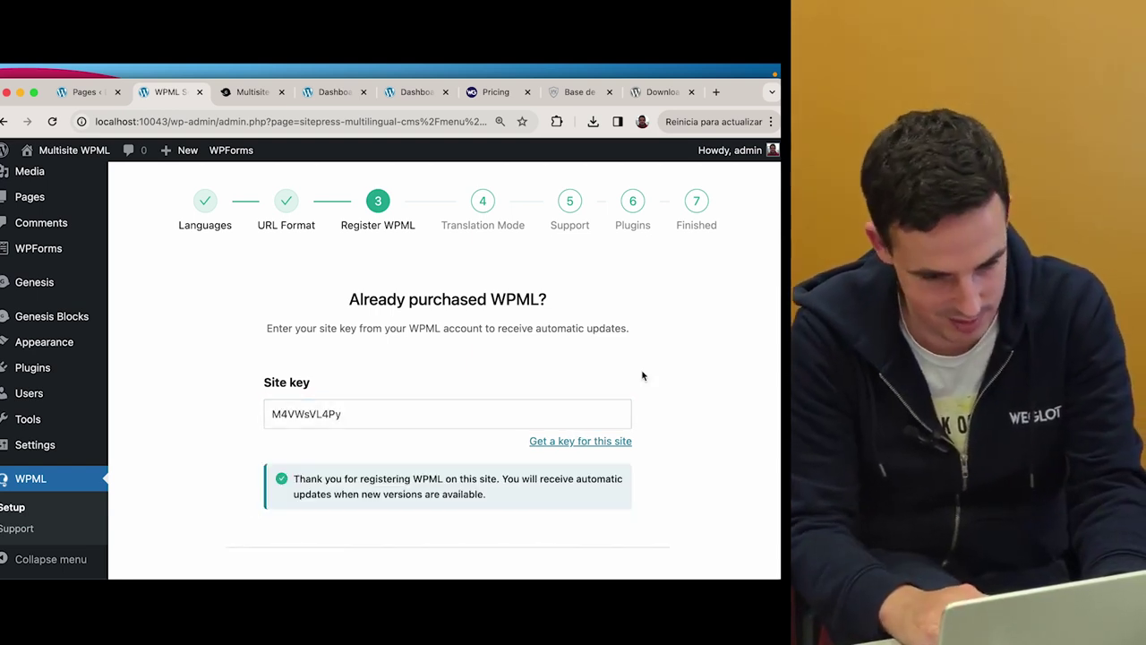
Confirm the site key and keep Translate Everything Automatically as the translation mode.
scroll(642, 376, down, 2)
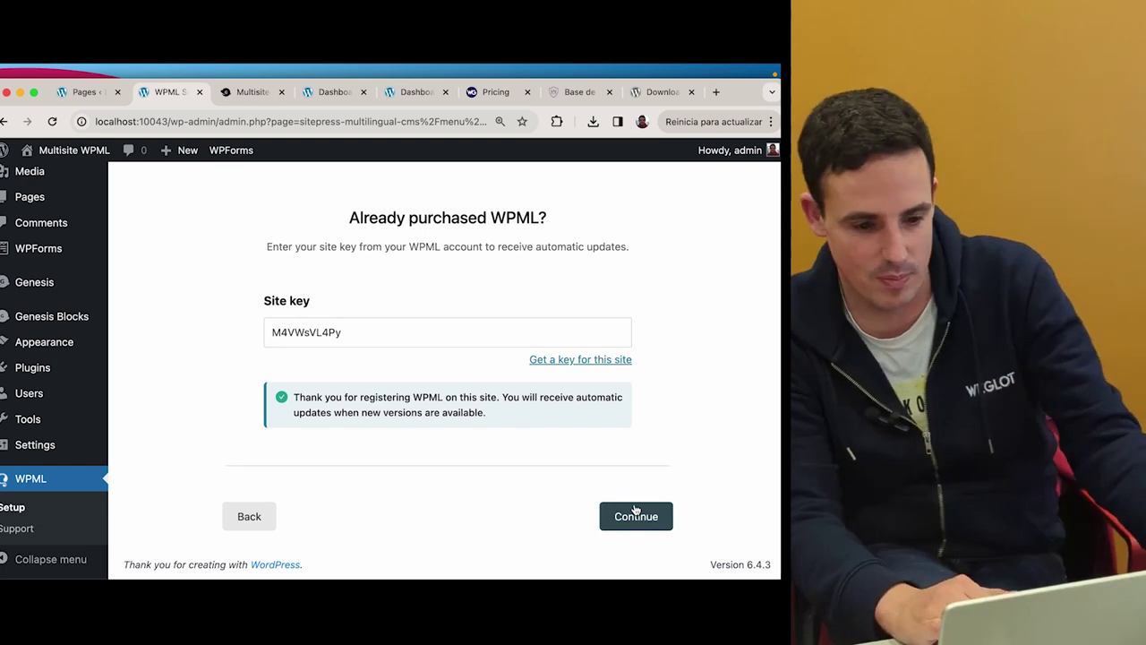
click(635, 518)
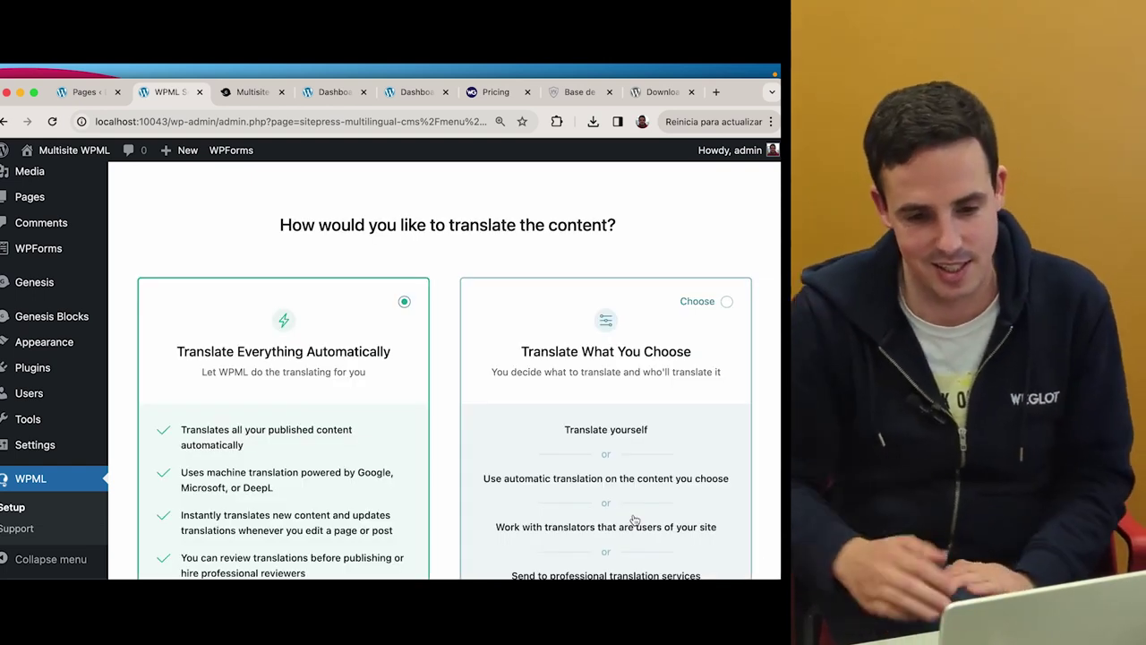
scroll(340, 402, down, 3)
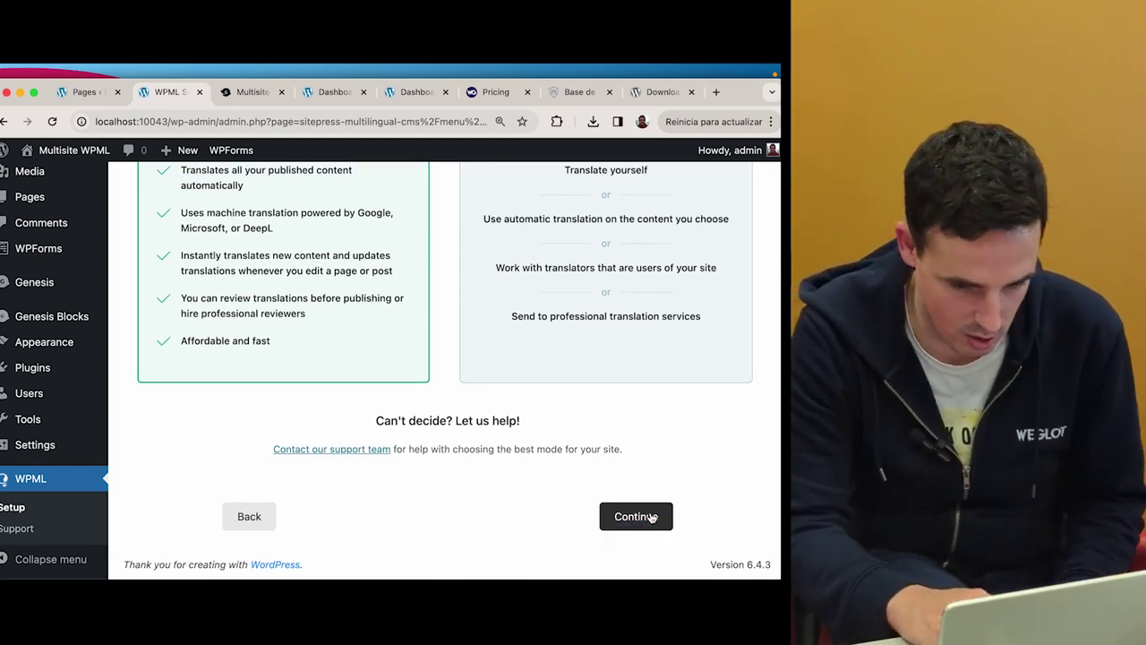
click(651, 518)
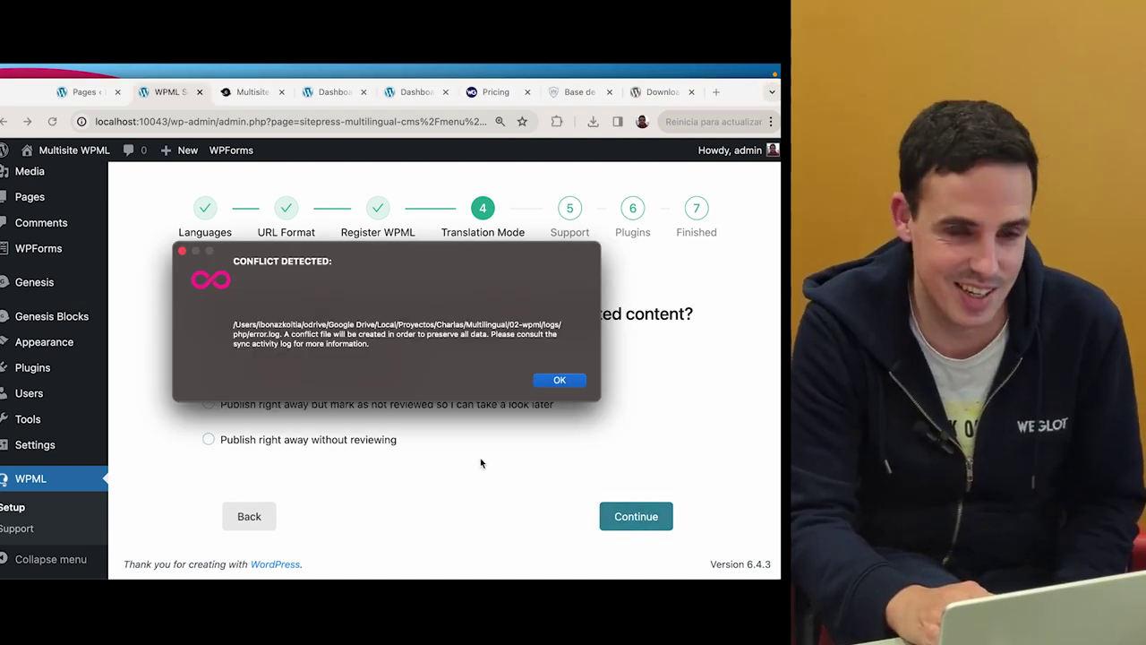
Dismiss the odrive conflict alert and quit odrive from its menu-bar icon.
click(548, 384)
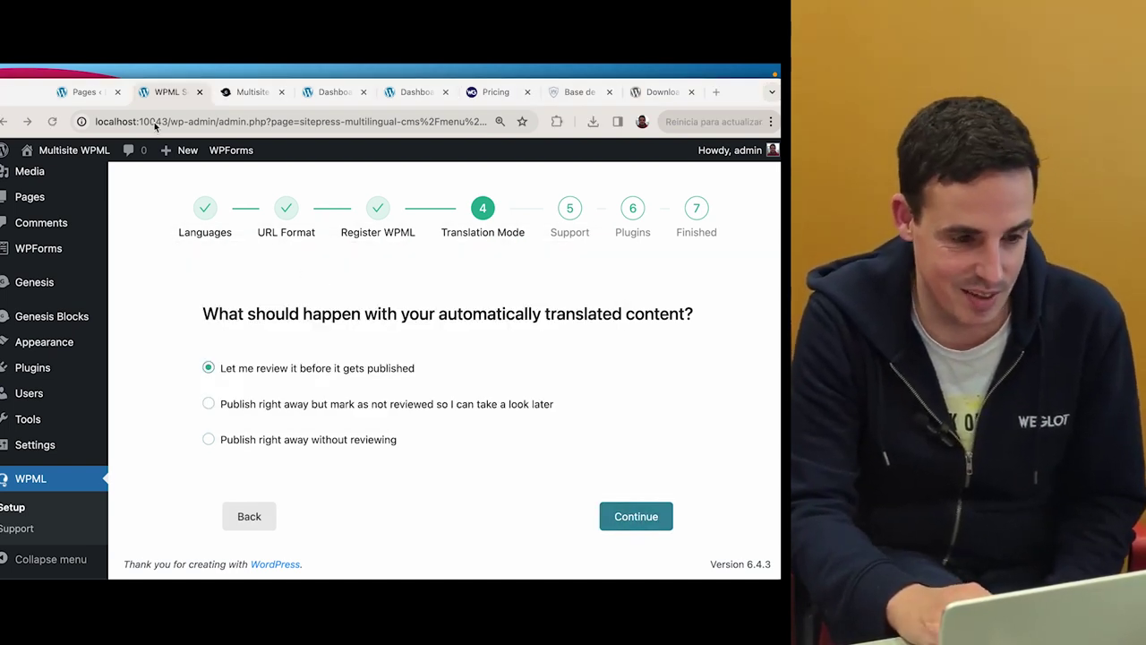
mouse_move(631, 65)
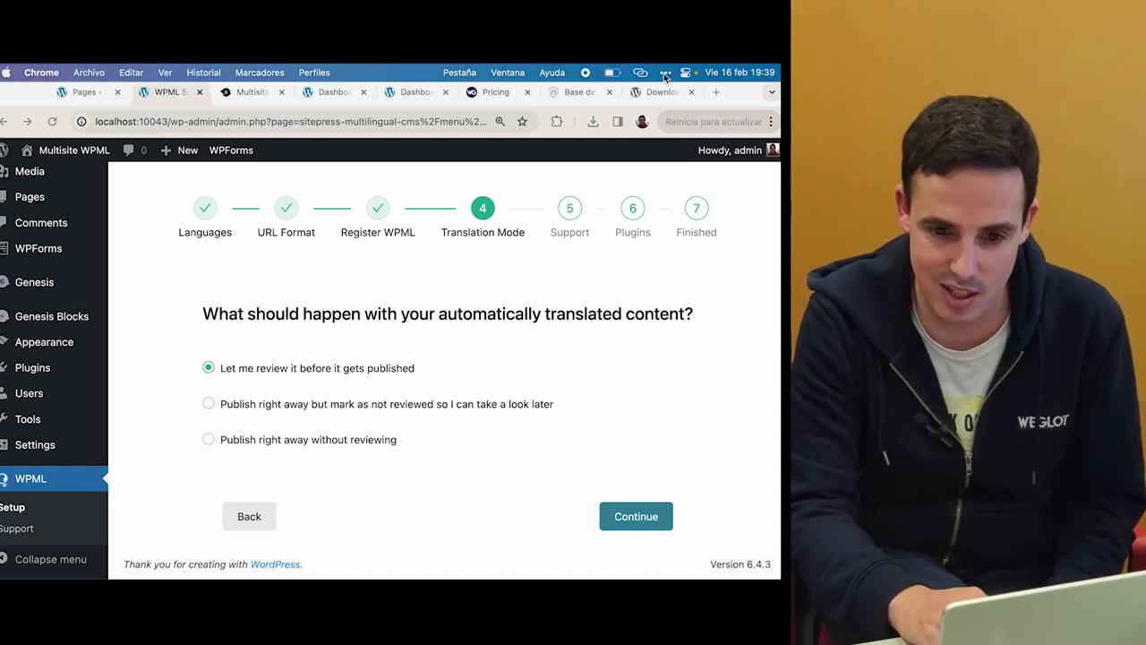
click(464, 95)
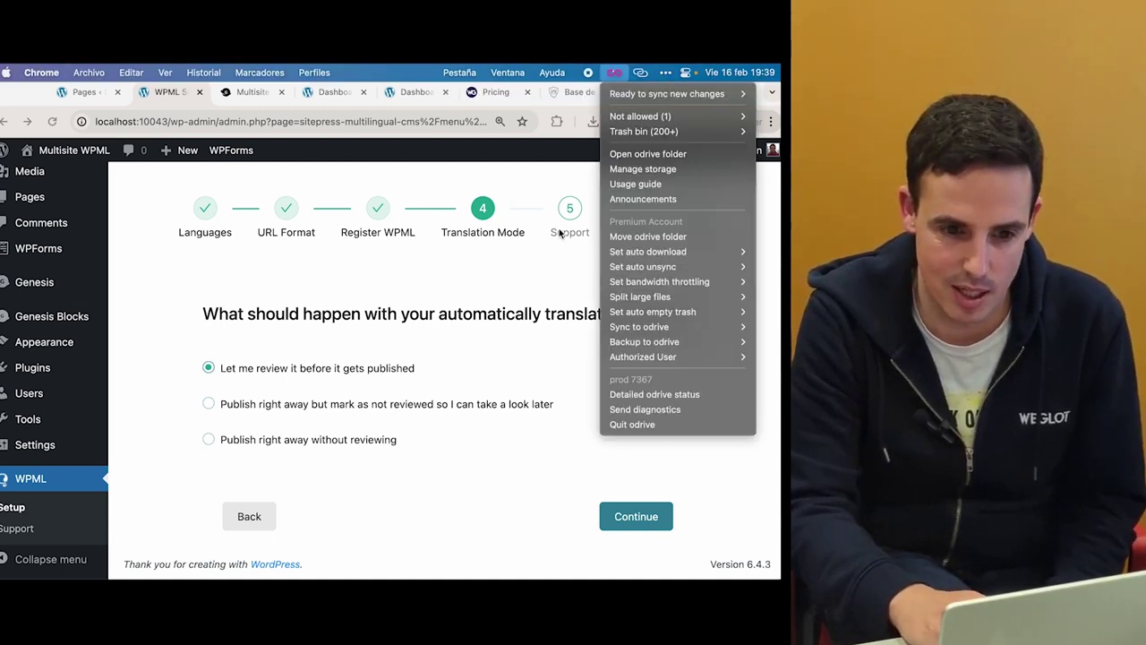
click(630, 424)
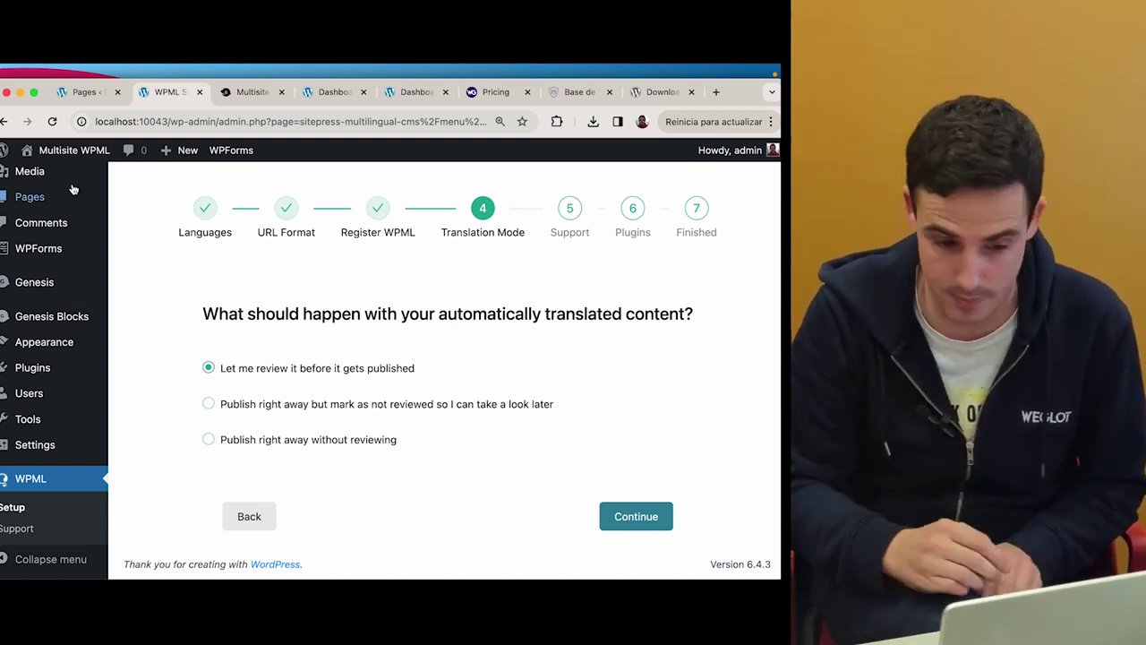
click(85, 91)
scroll(58, 432, down, 3)
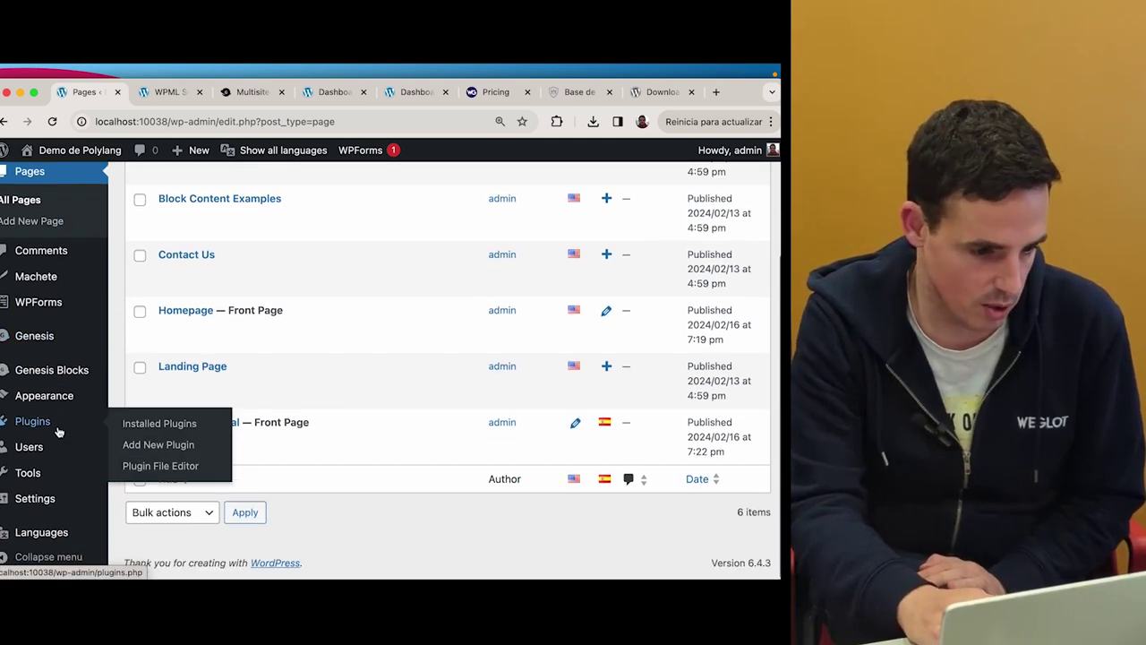
mouse_move(41, 532)
click(145, 481)
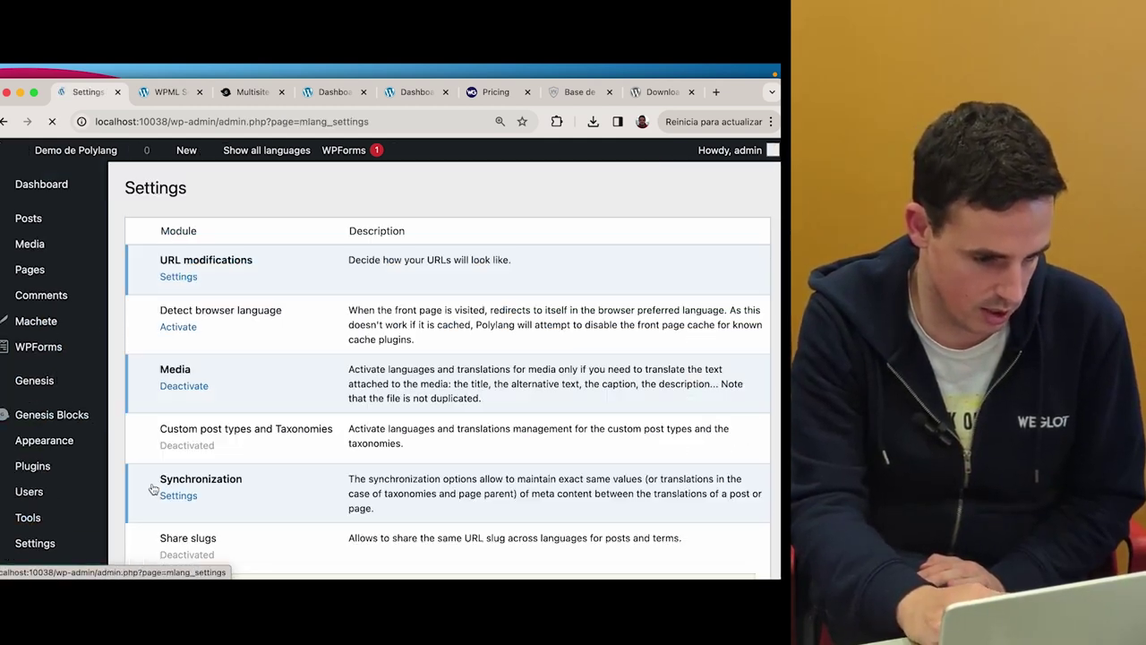
scroll(153, 488, down, 5)
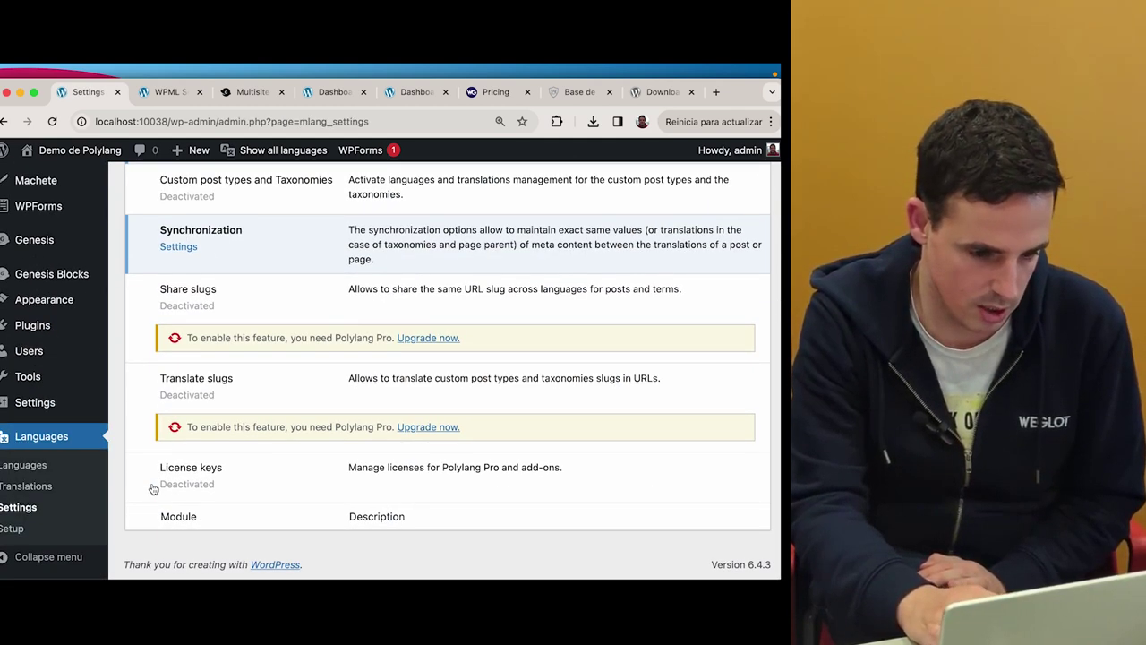
scroll(154, 486, up, 10)
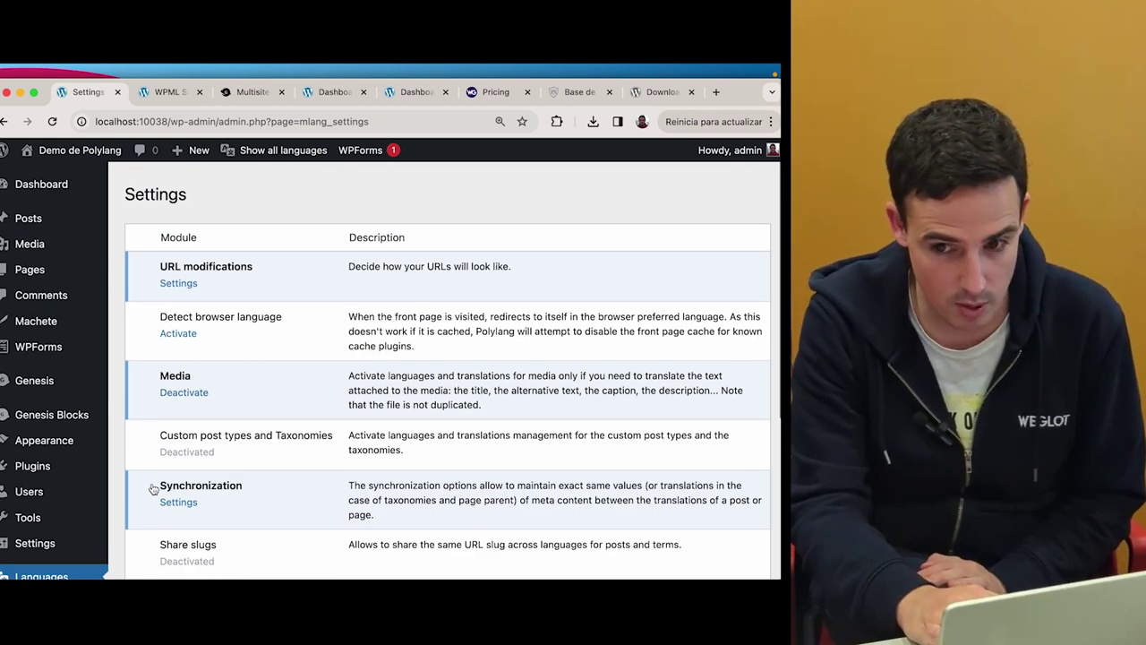
click(168, 93)
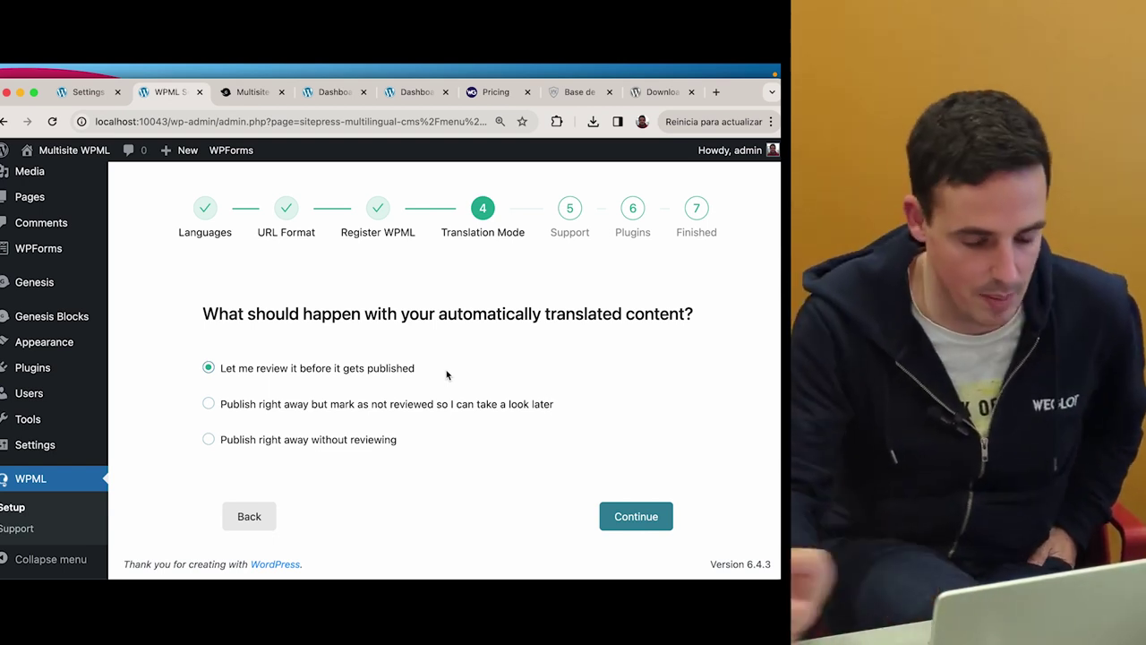
Keep 'Let me review it before it gets published' for automatic translations and continue.
drag(201, 313, 567, 307)
click(612, 320)
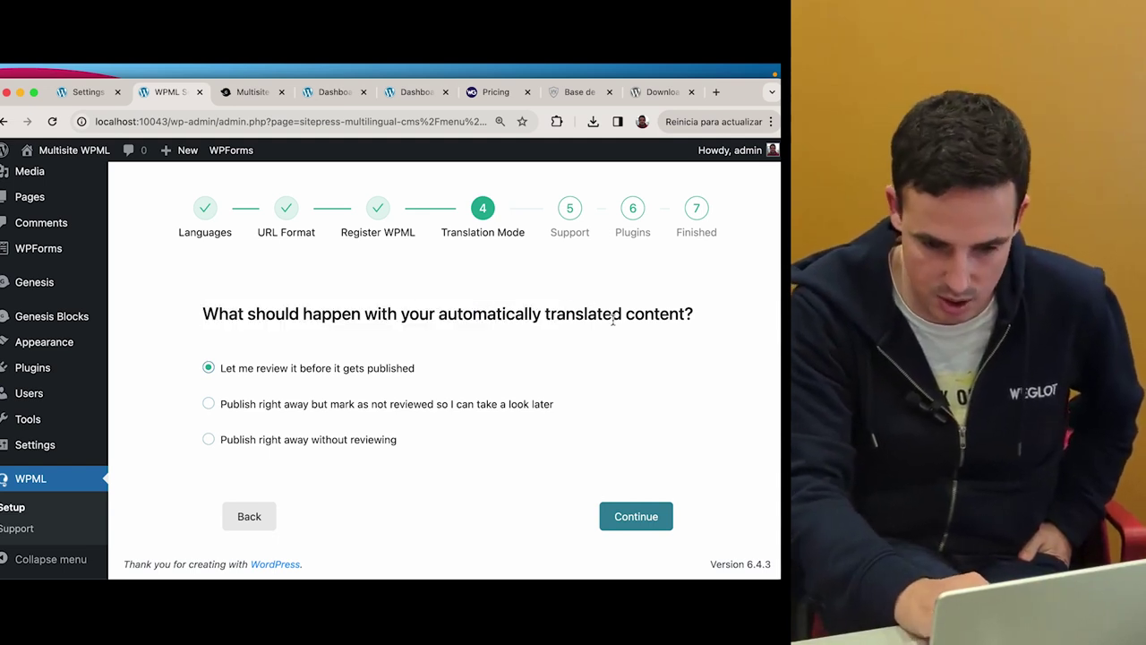
drag(544, 310, 466, 311)
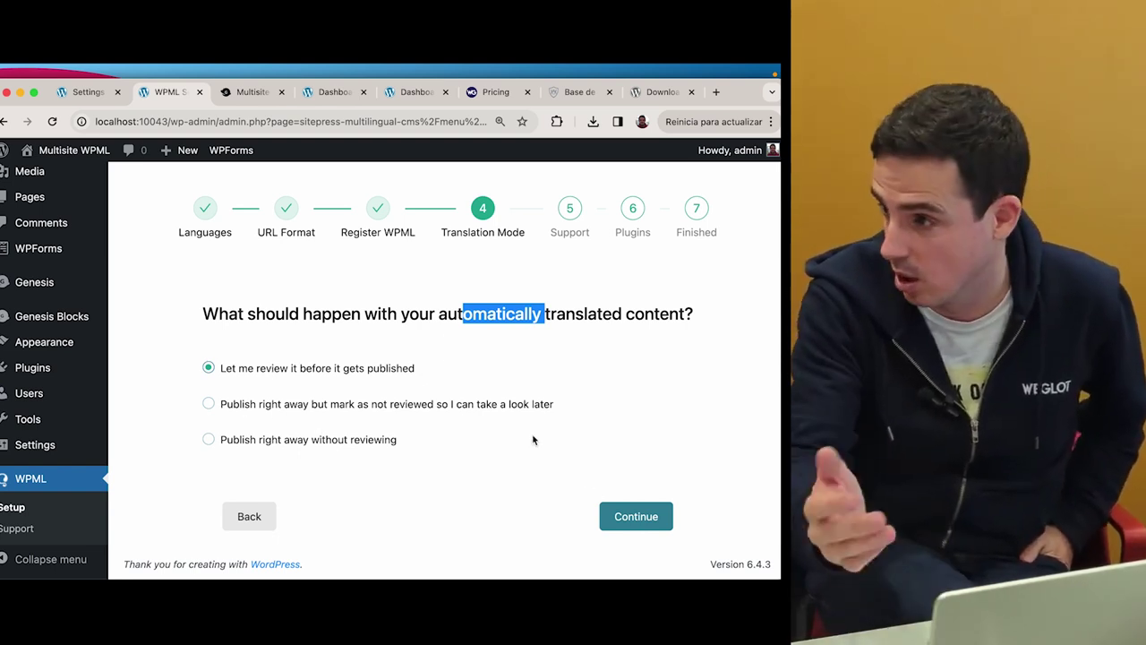
click(609, 516)
scroll(391, 418, down, 3)
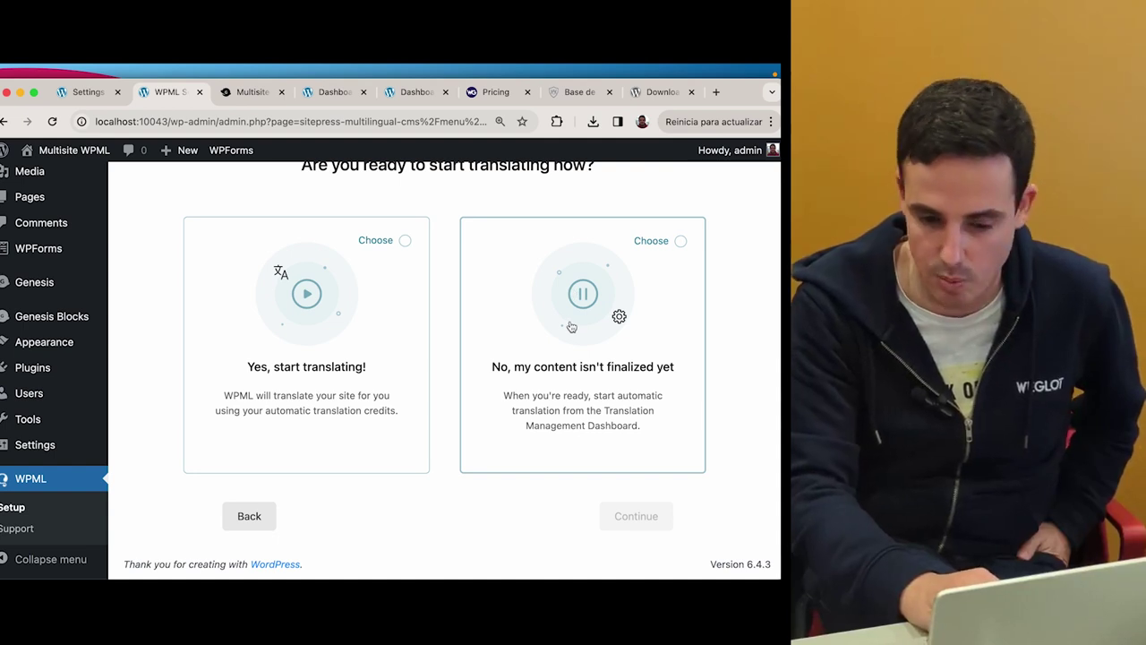
Choose 'Yes, start translating!' and 'No, don't send this information', continuing through both steps.
click(275, 318)
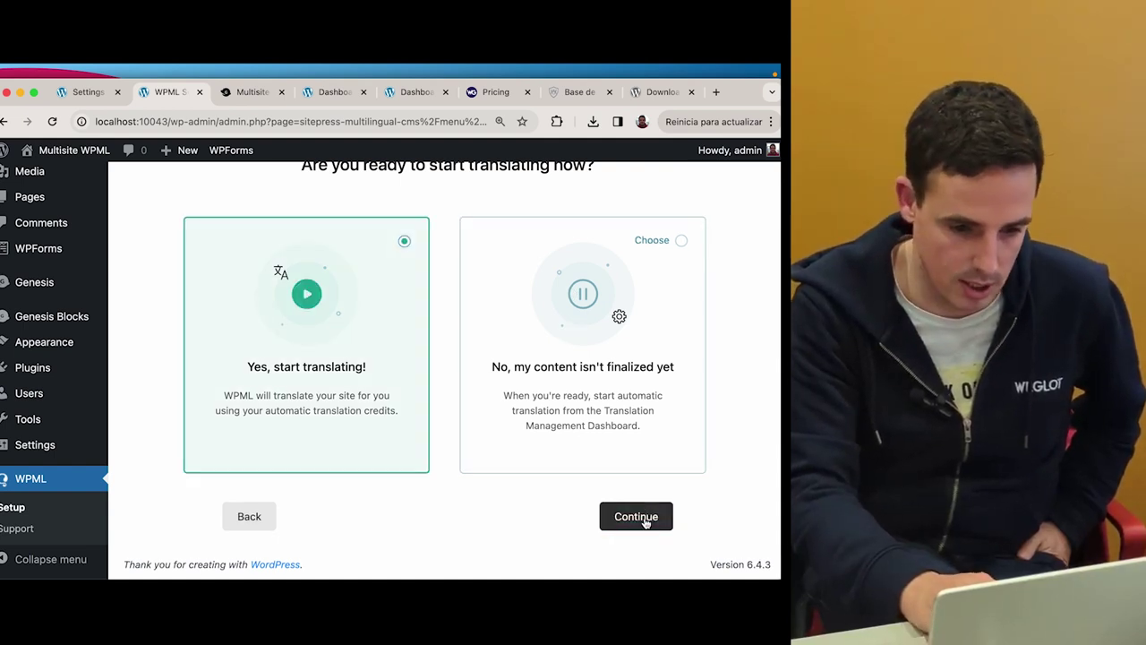
click(637, 517)
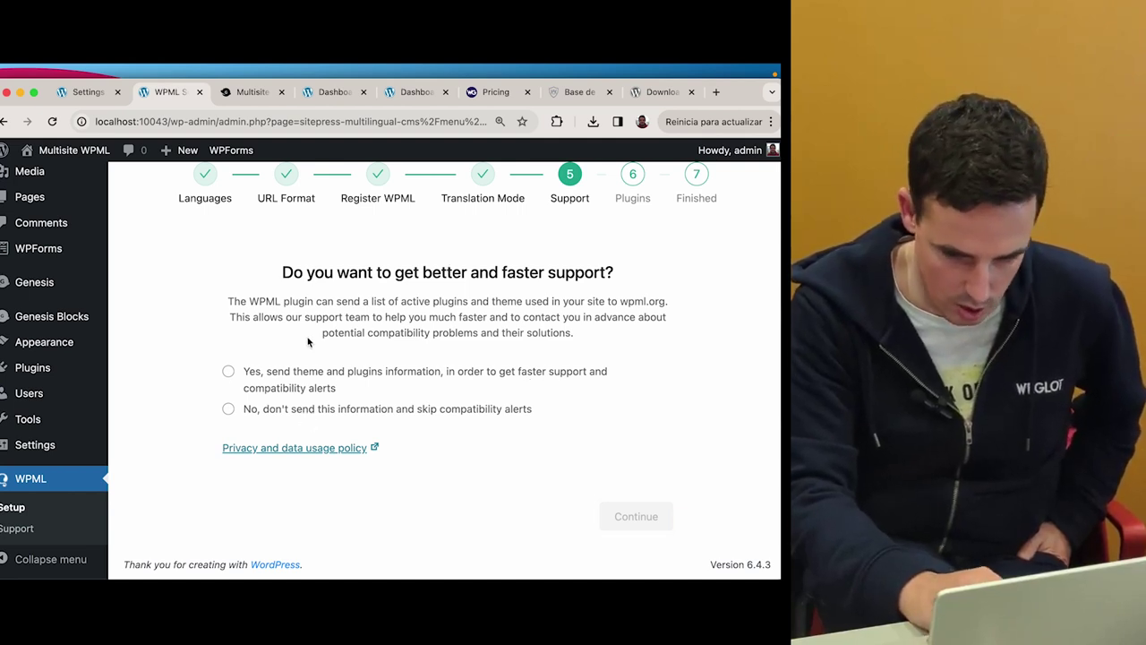
click(280, 412)
click(641, 521)
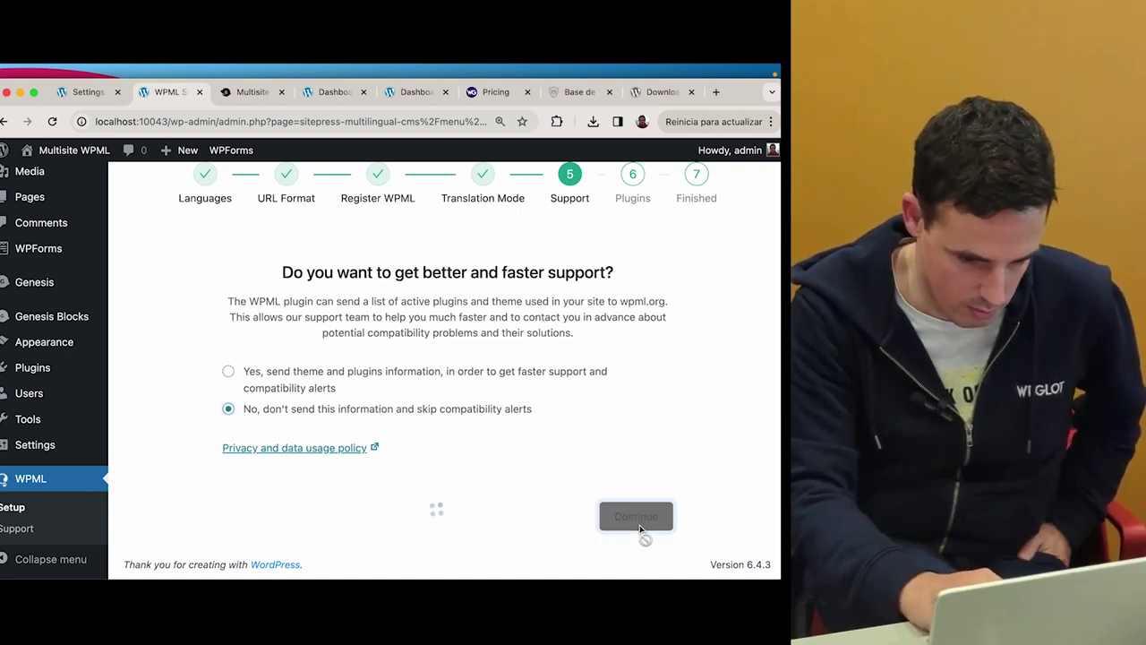
scroll(492, 463, down, 3)
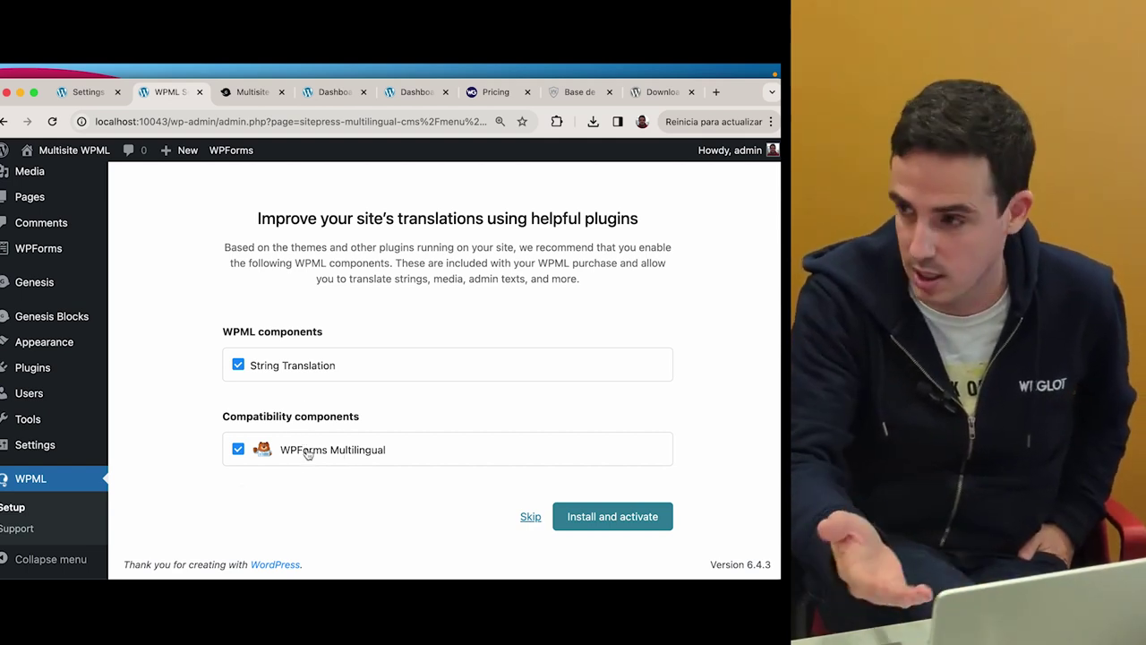
Install and activate String Translation and WPForms Multilingual, then advance to WPML's Finished step.
click(623, 517)
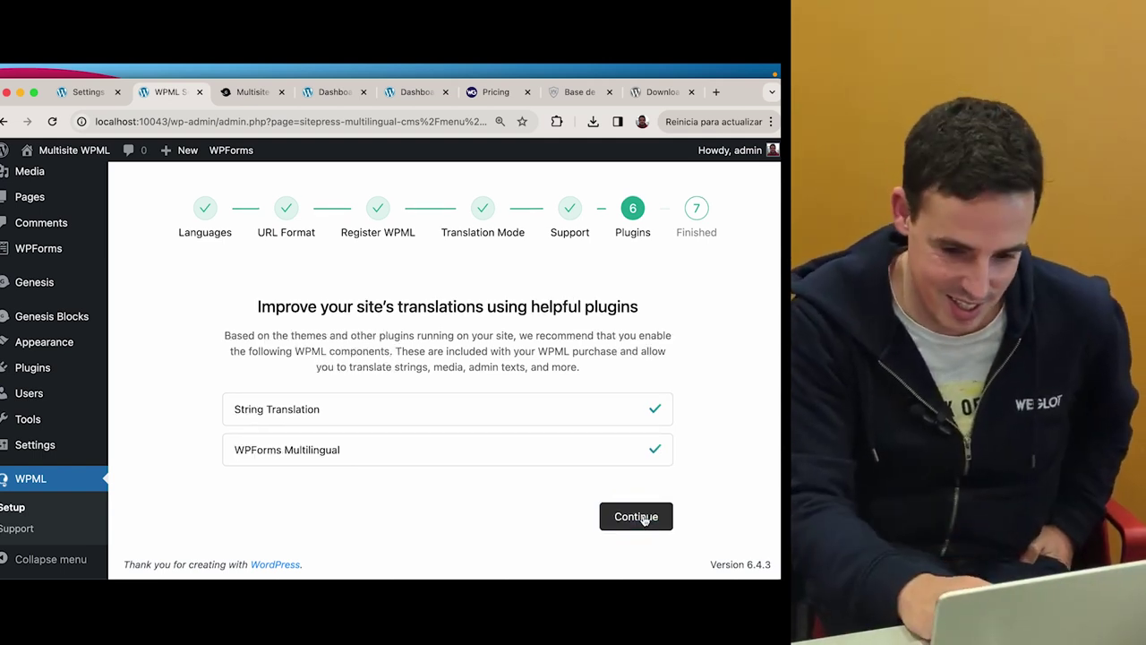
click(642, 517)
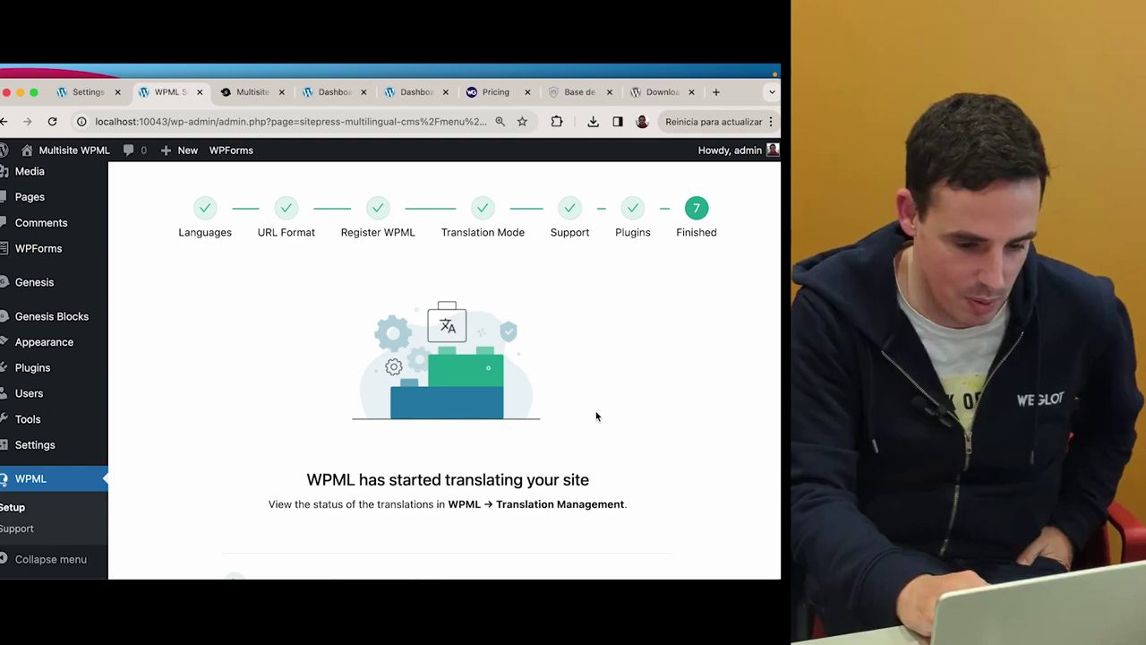
Finish the WPML wizard to reach Translation Management with 7 translations queued.
scroll(596, 414, down, 5)
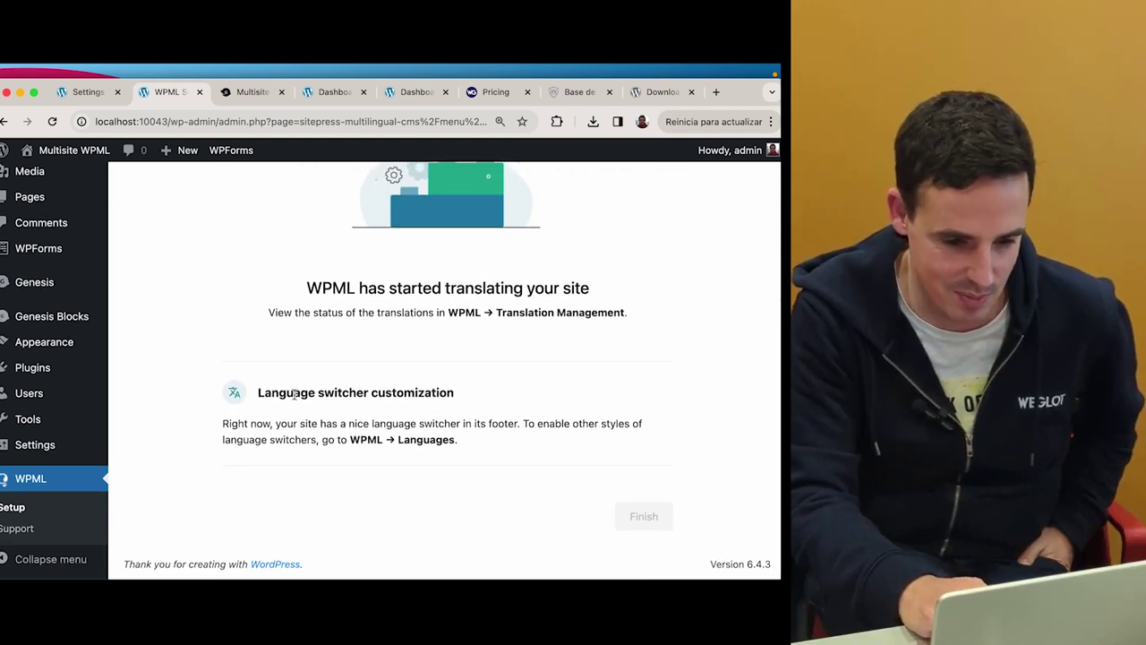
click(635, 516)
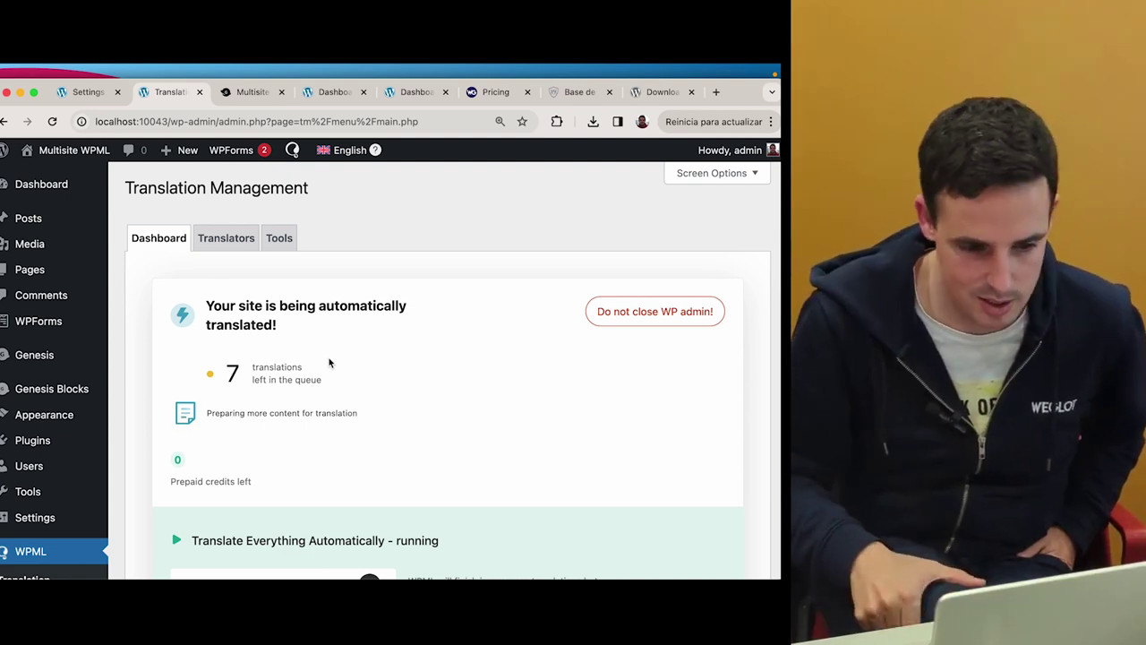
Review the Translation Management dashboard, then bring up the Multisite WPML front page.
scroll(328, 362, down, 3)
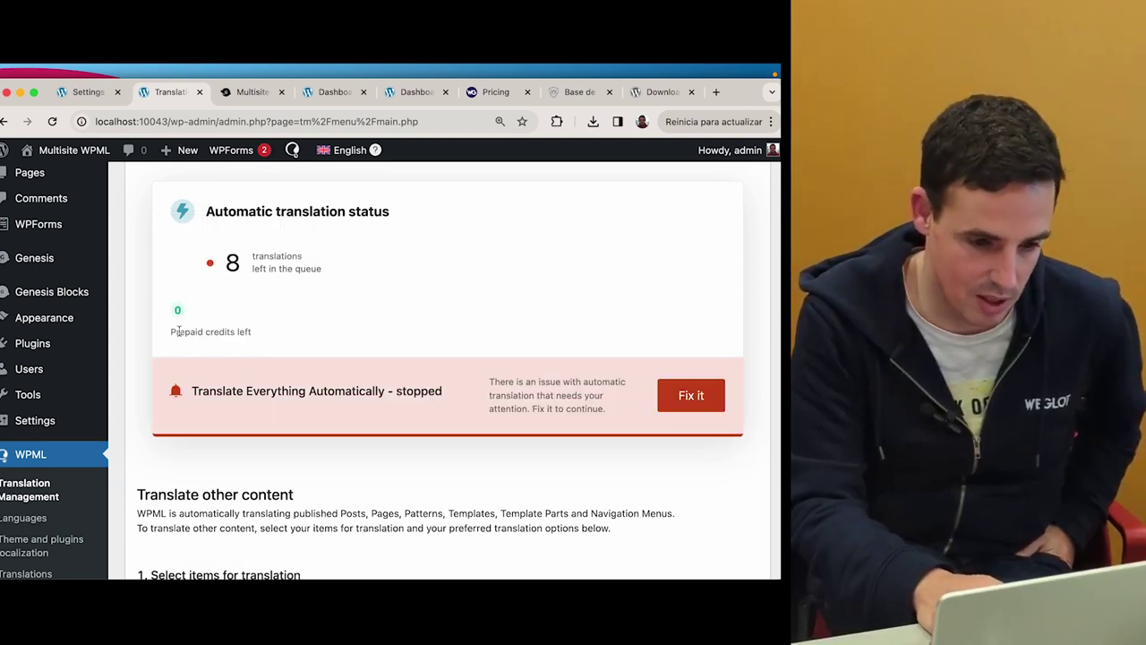
mouse_move(171, 329)
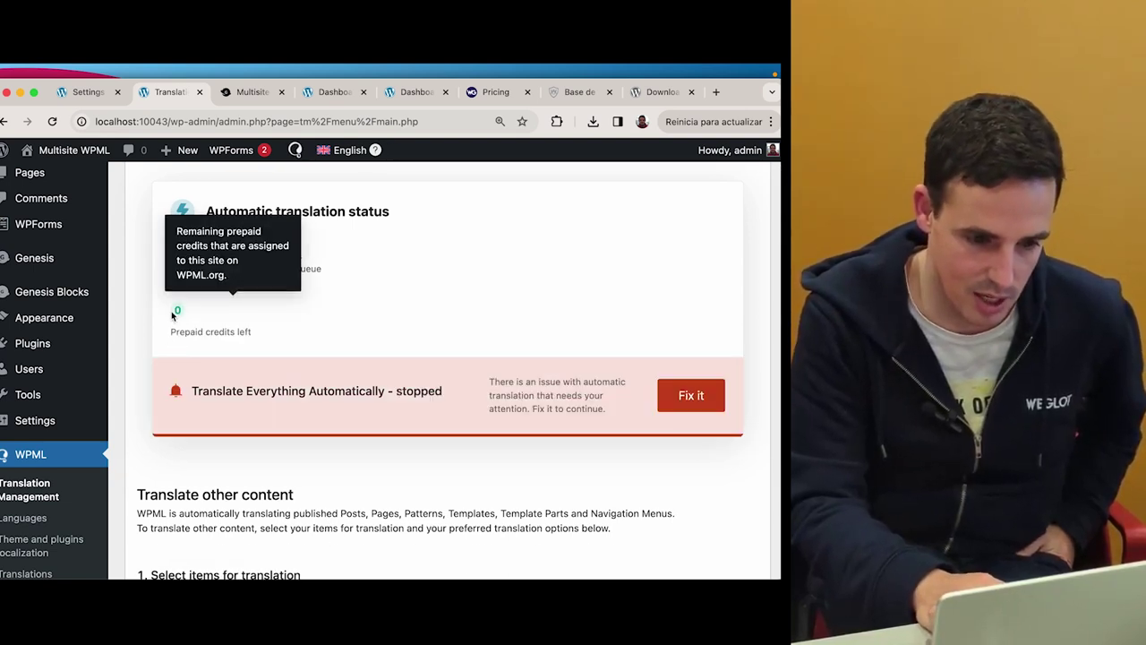
scroll(125, 343, up, 1)
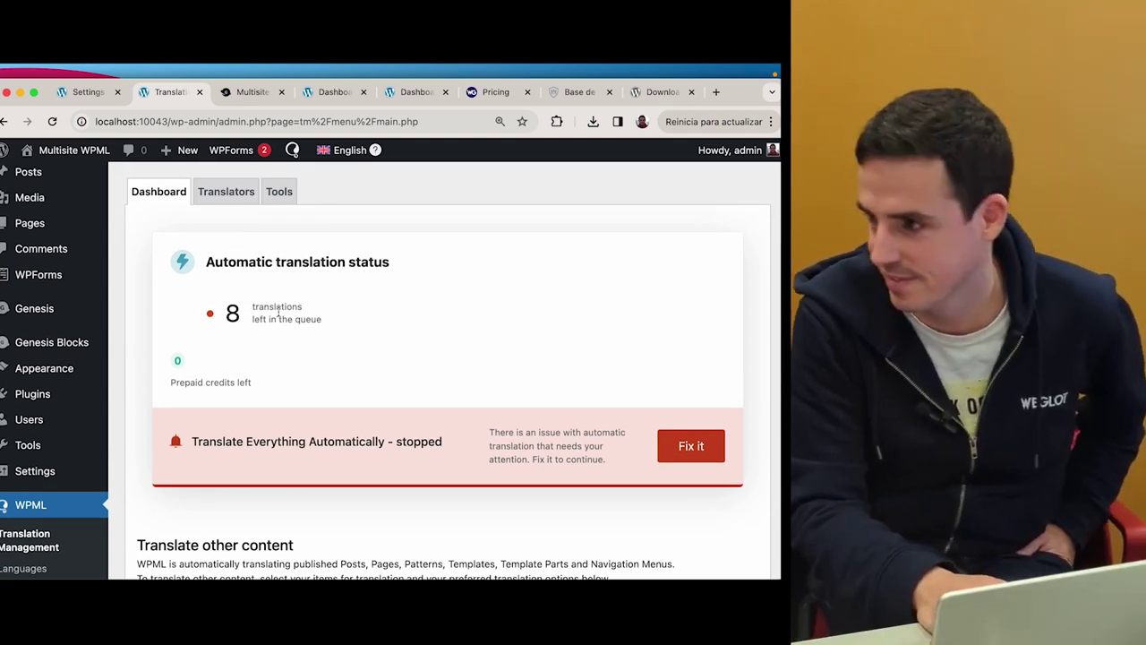
mouse_move(193, 367)
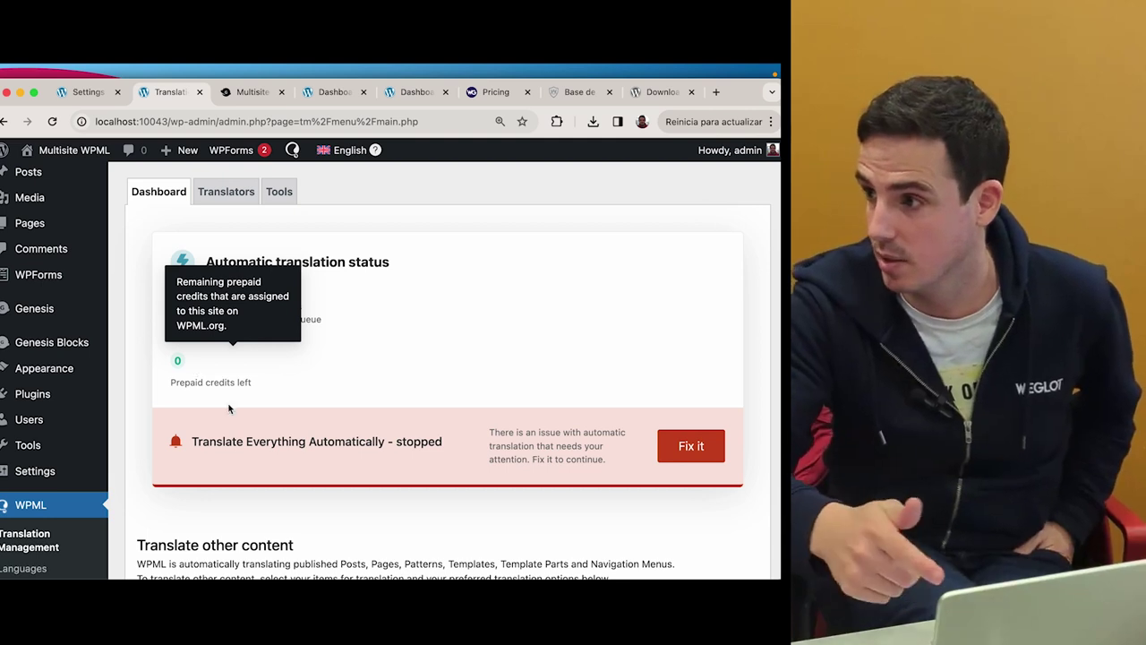
scroll(300, 402, up, 1)
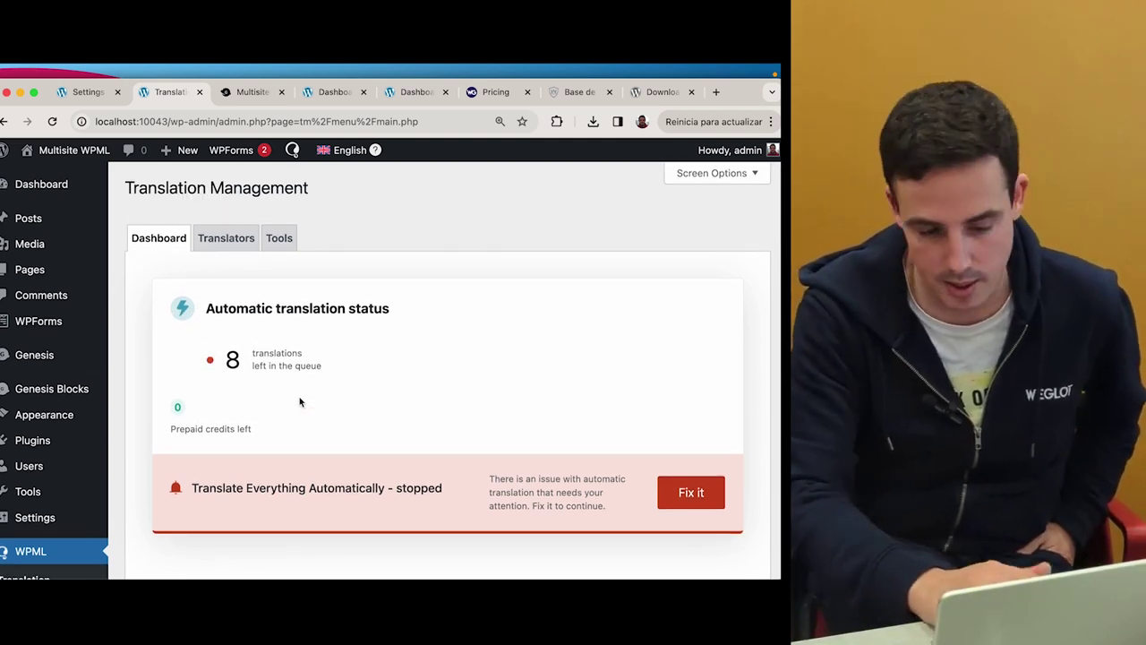
scroll(300, 402, down, 10)
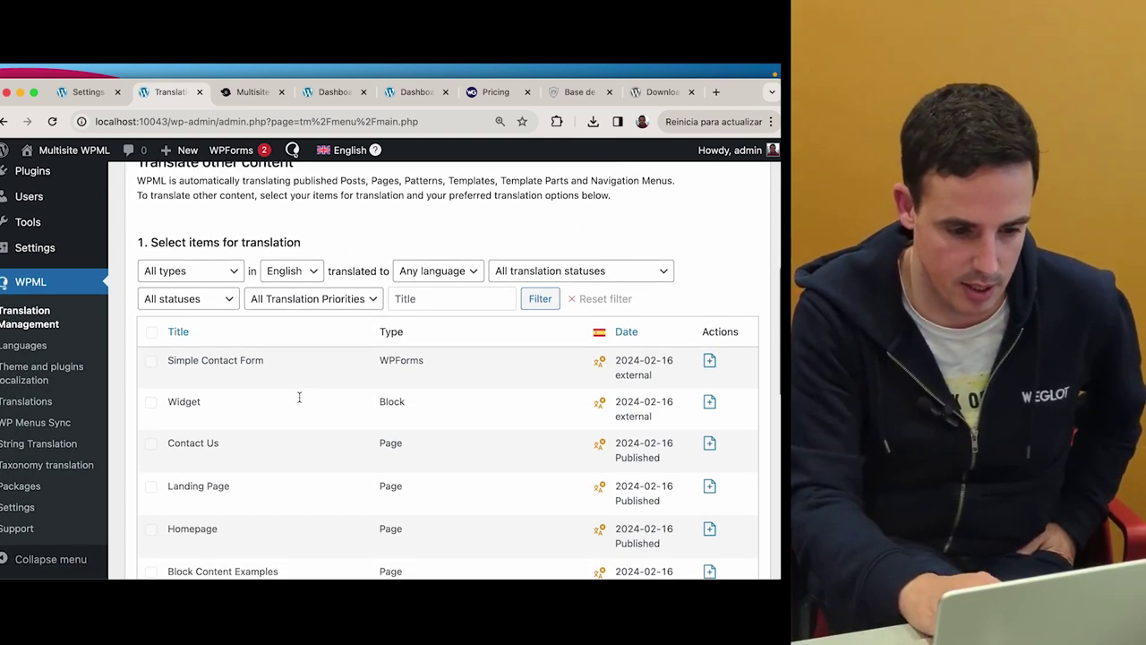
scroll(300, 396, up, 10)
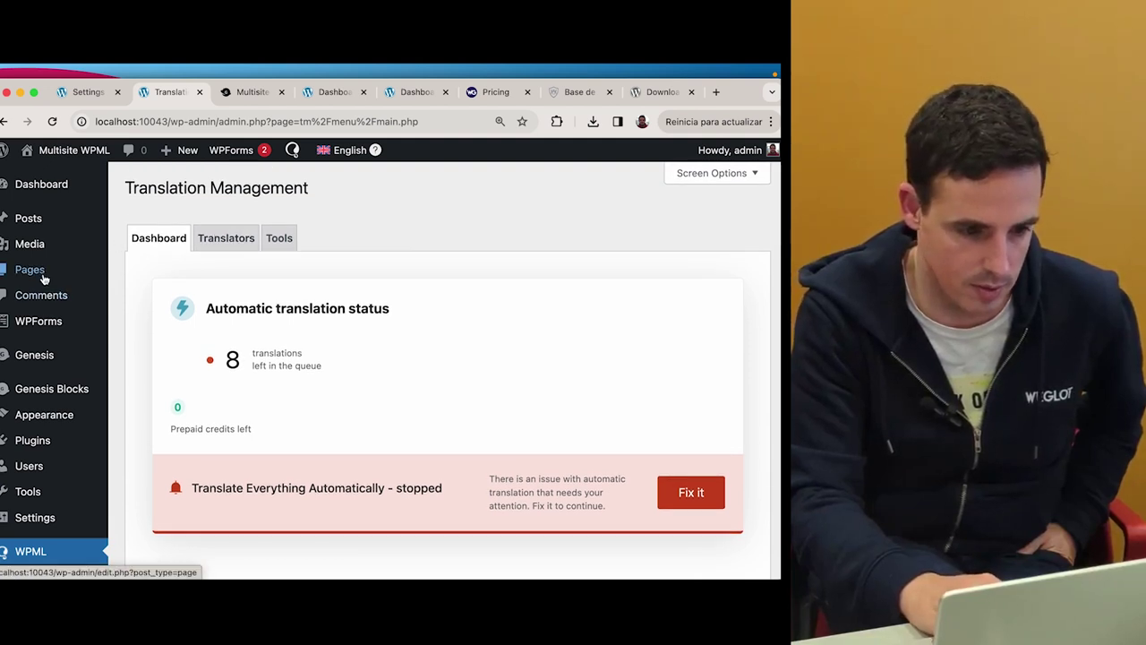
mouse_move(43, 278)
click(240, 92)
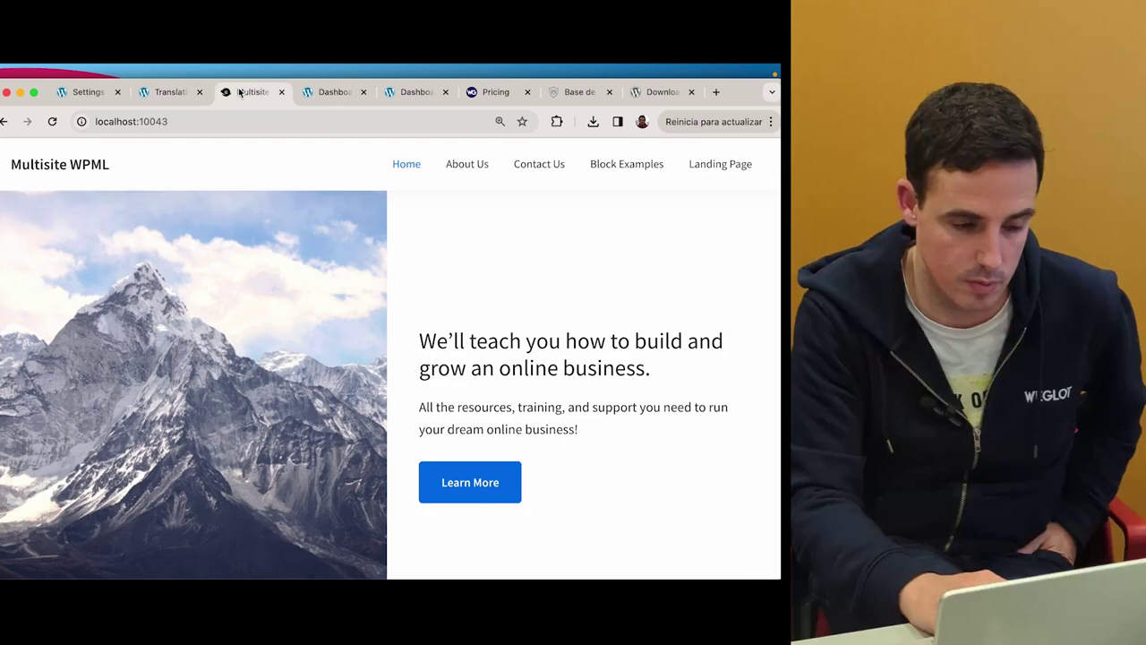
Reload the home page and browse the Demo de Polylang string translations list.
click(52, 122)
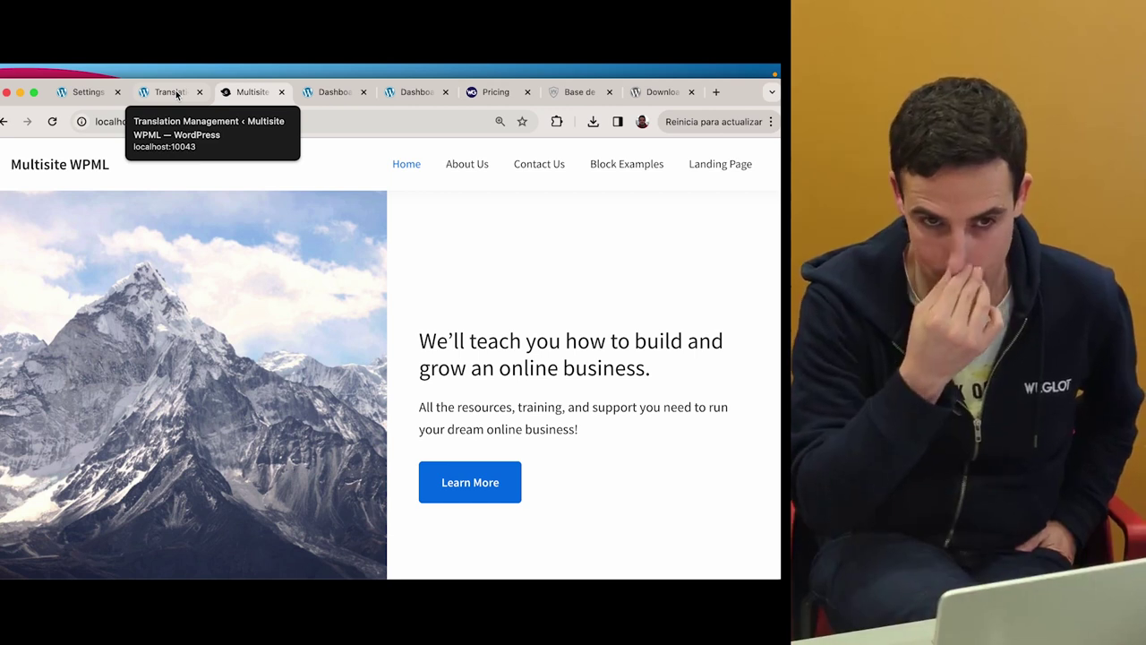
click(88, 97)
scroll(205, 320, down, 5)
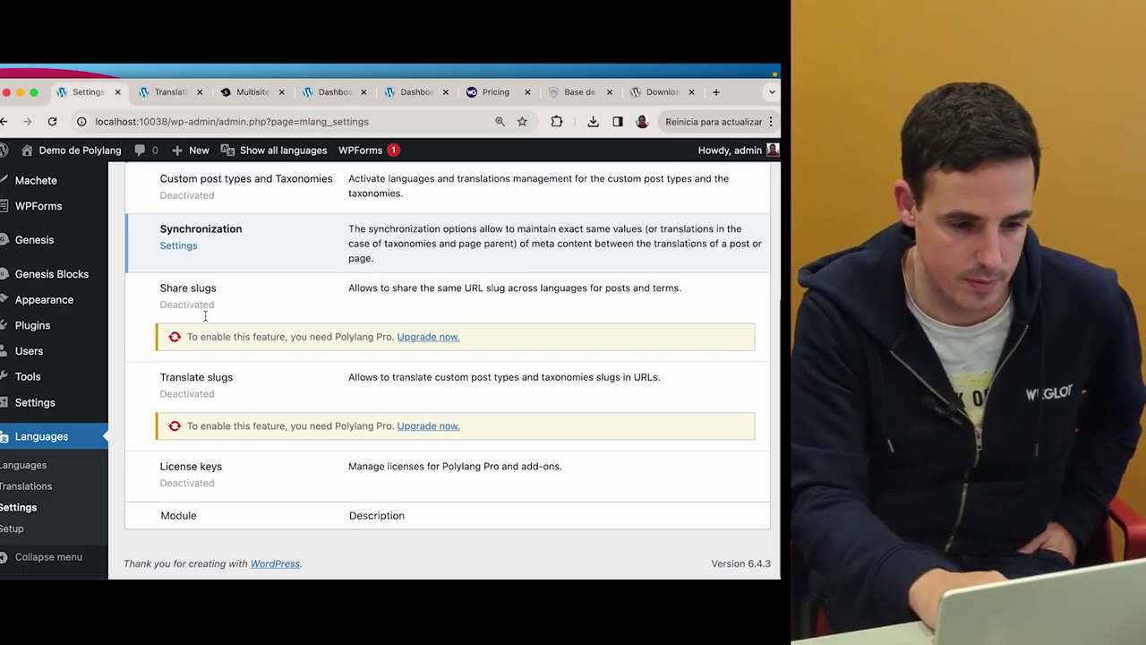
click(27, 488)
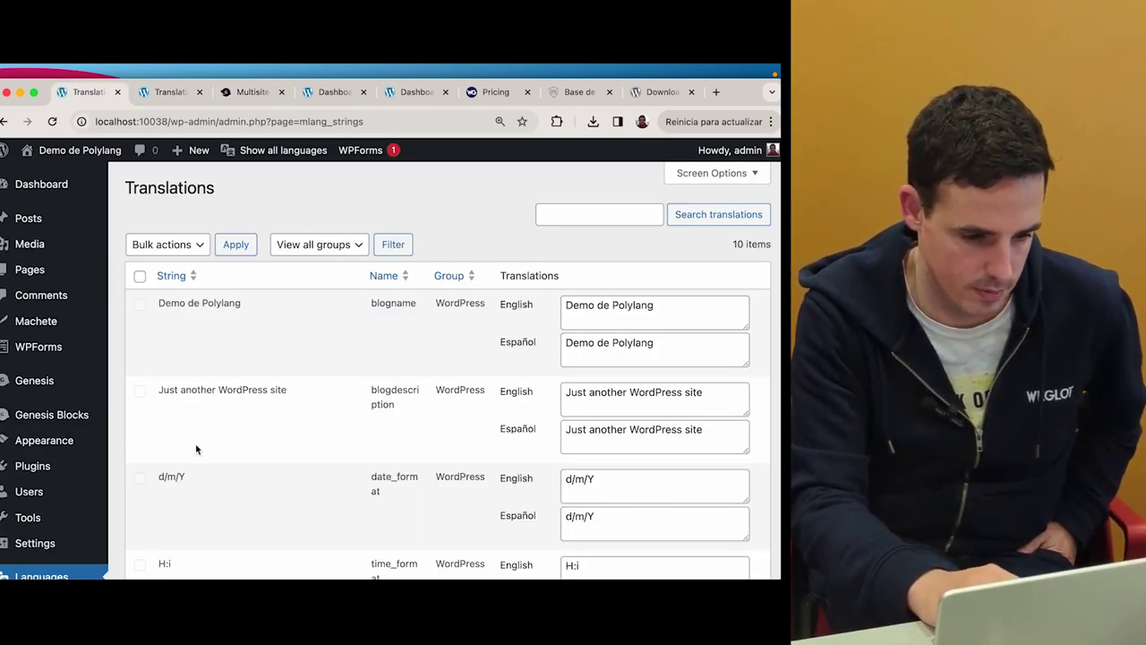
scroll(197, 448, down, 10)
scroll(197, 448, down, 2)
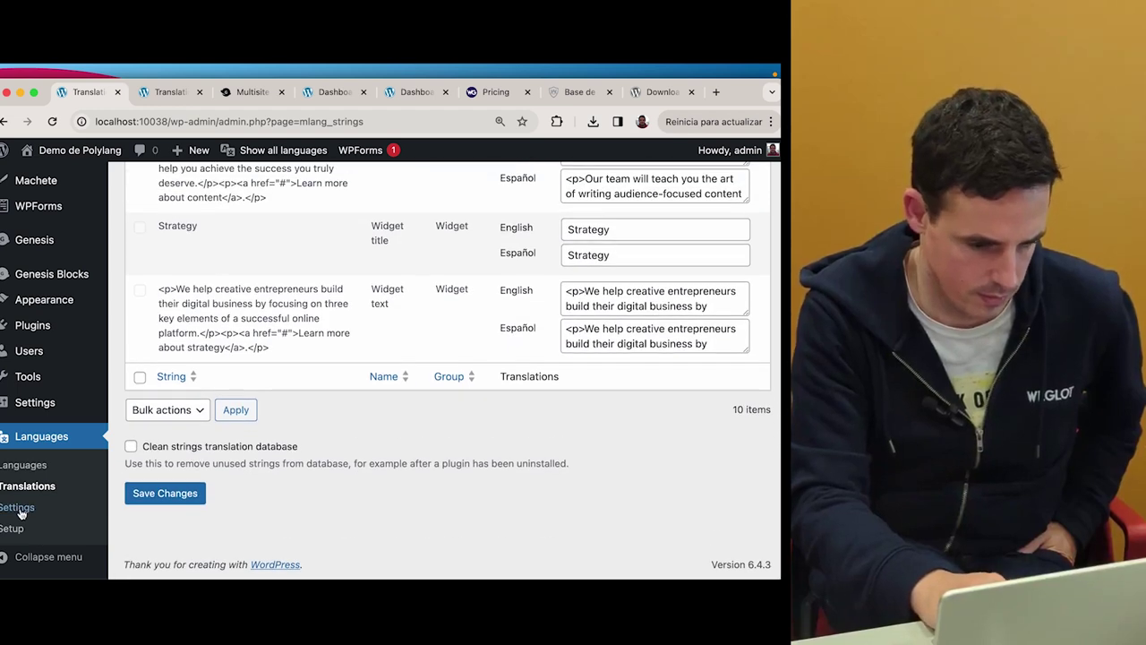
Review the Polylang Settings modules, where Share slugs and Translate slugs need Polylang Pro.
click(16, 507)
scroll(142, 444, down, 5)
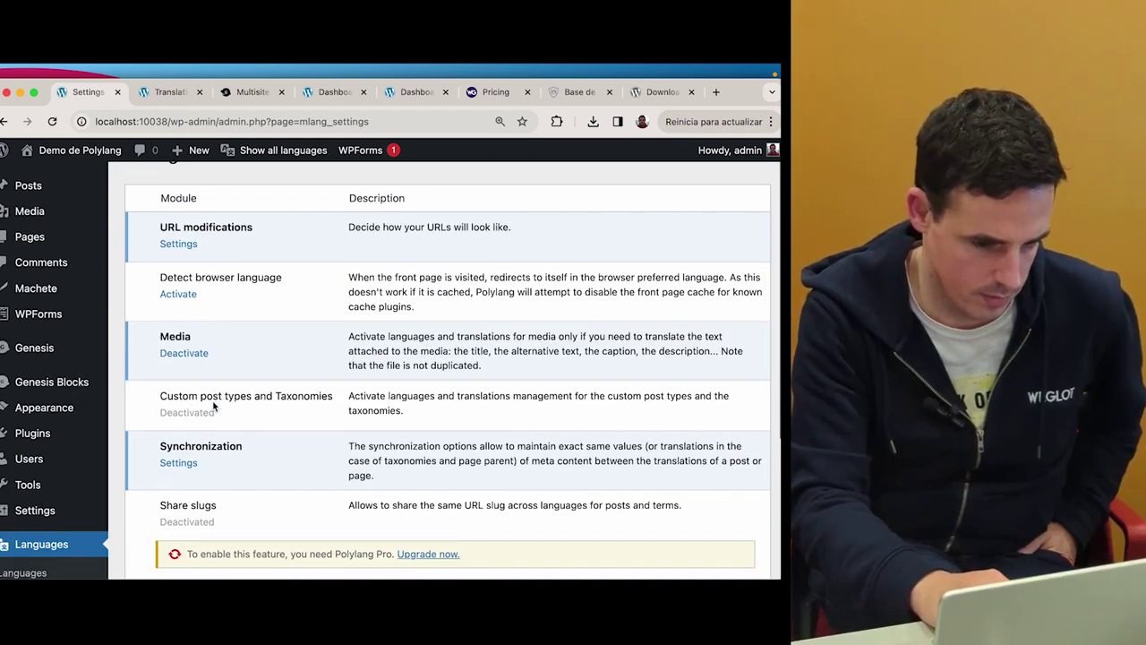
scroll(212, 402, up, 5)
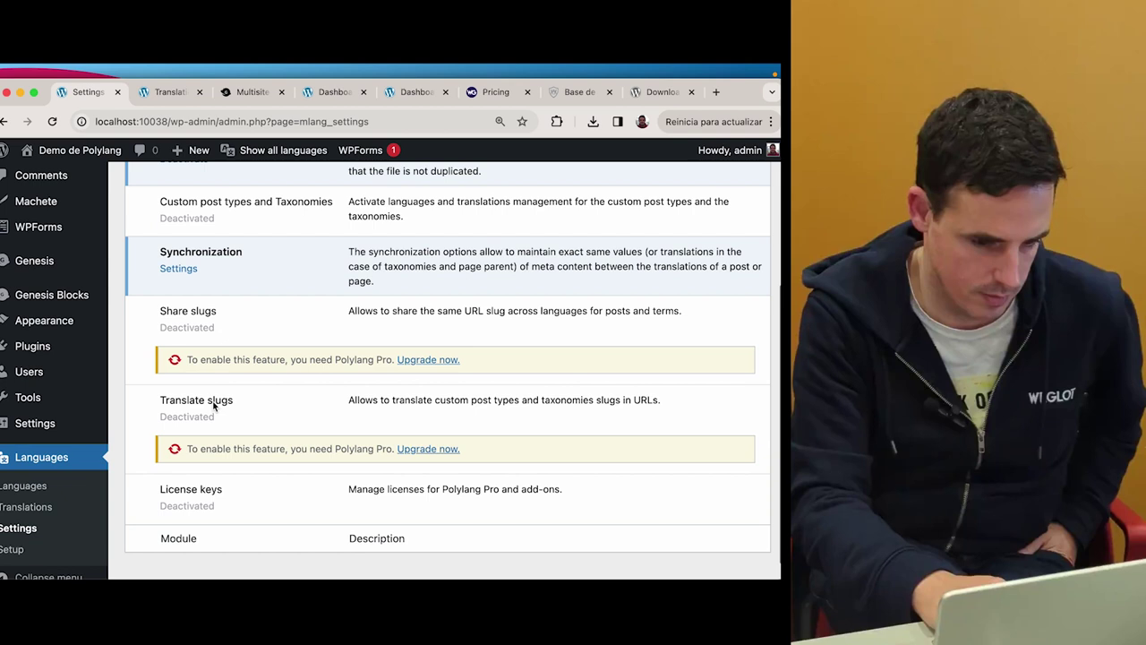
scroll(212, 402, down, 1)
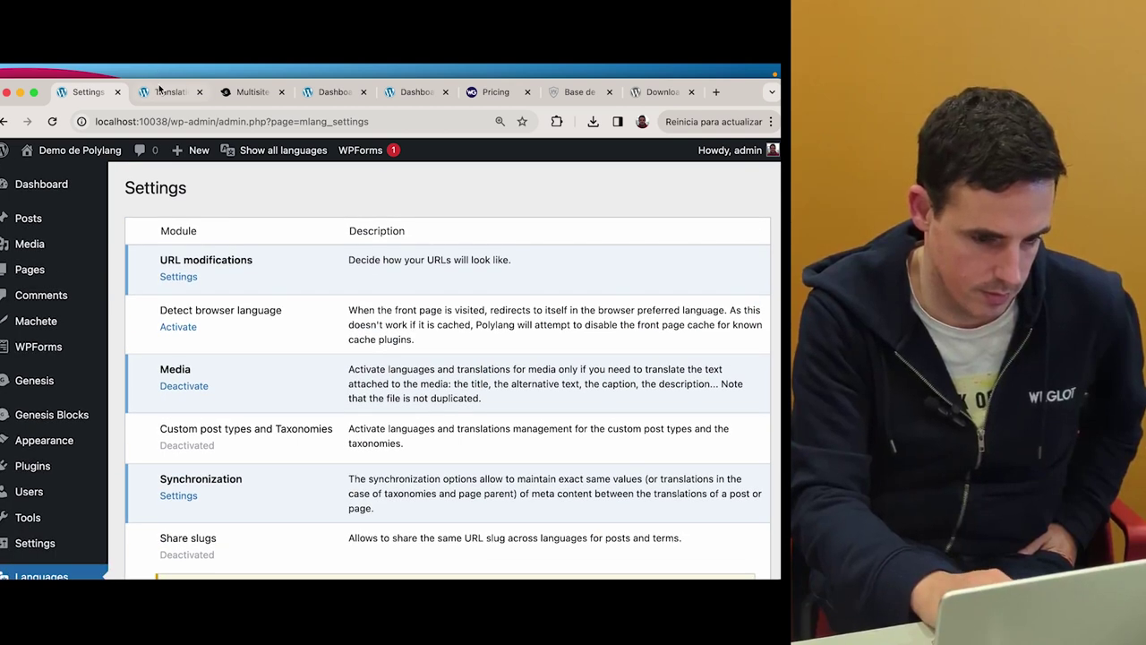
click(161, 90)
Check the Translators tab listing admin as the English↔Spanish translator.
click(218, 242)
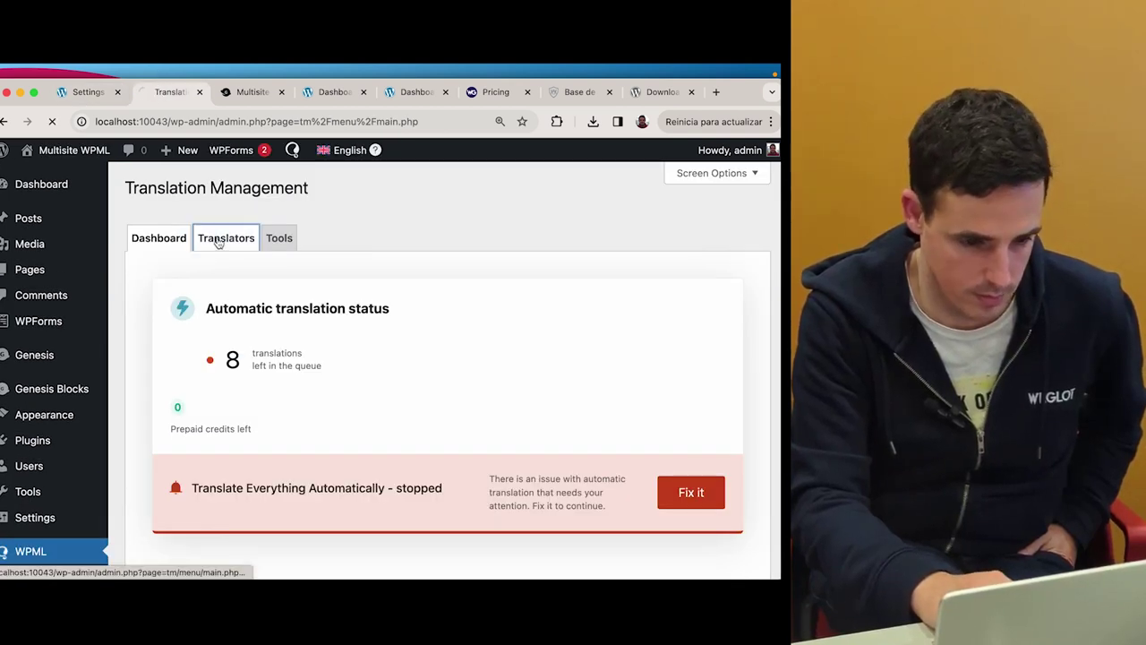
scroll(207, 309, down, 5)
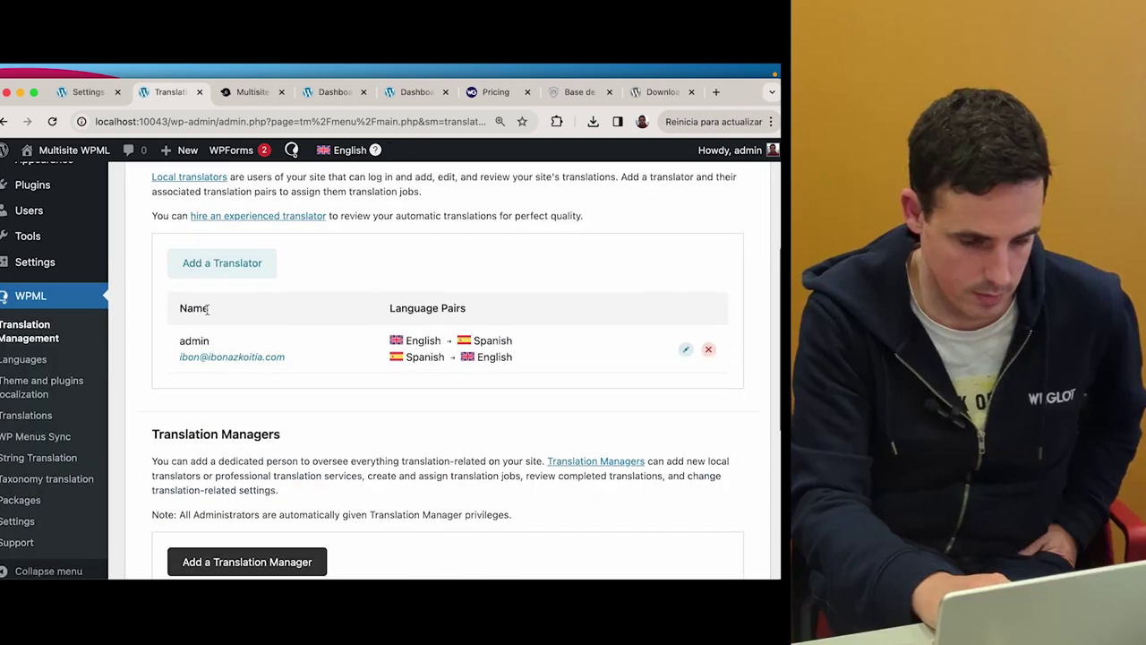
scroll(207, 310, down, 7)
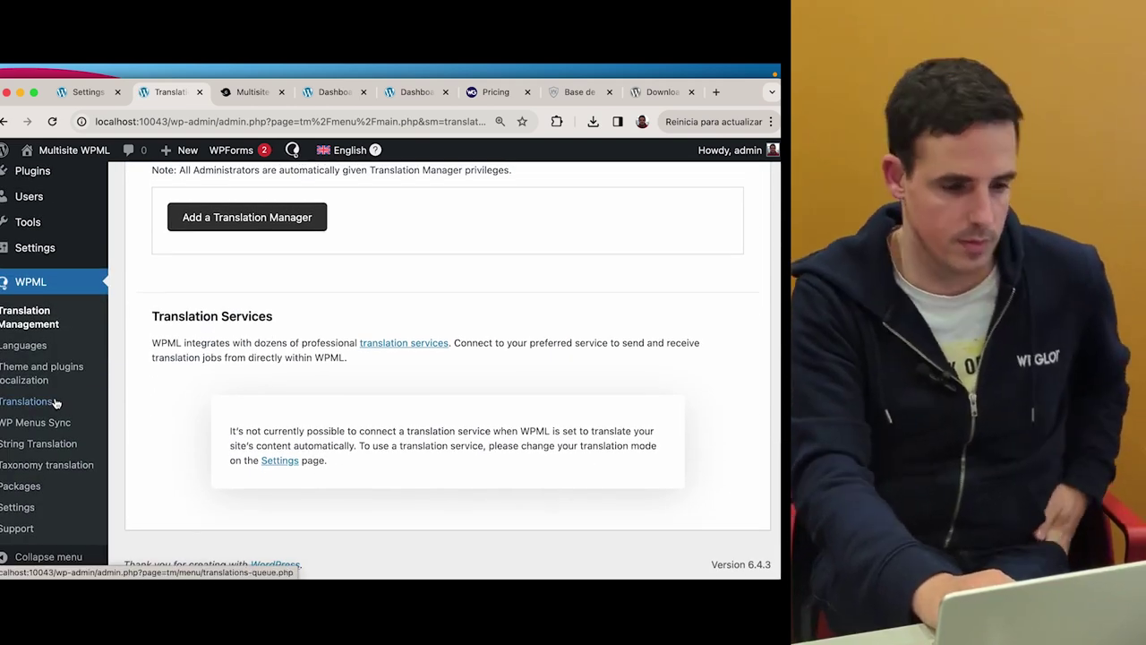
Check WPML's Languages settings, with the footer switcher offering English and Español.
click(20, 343)
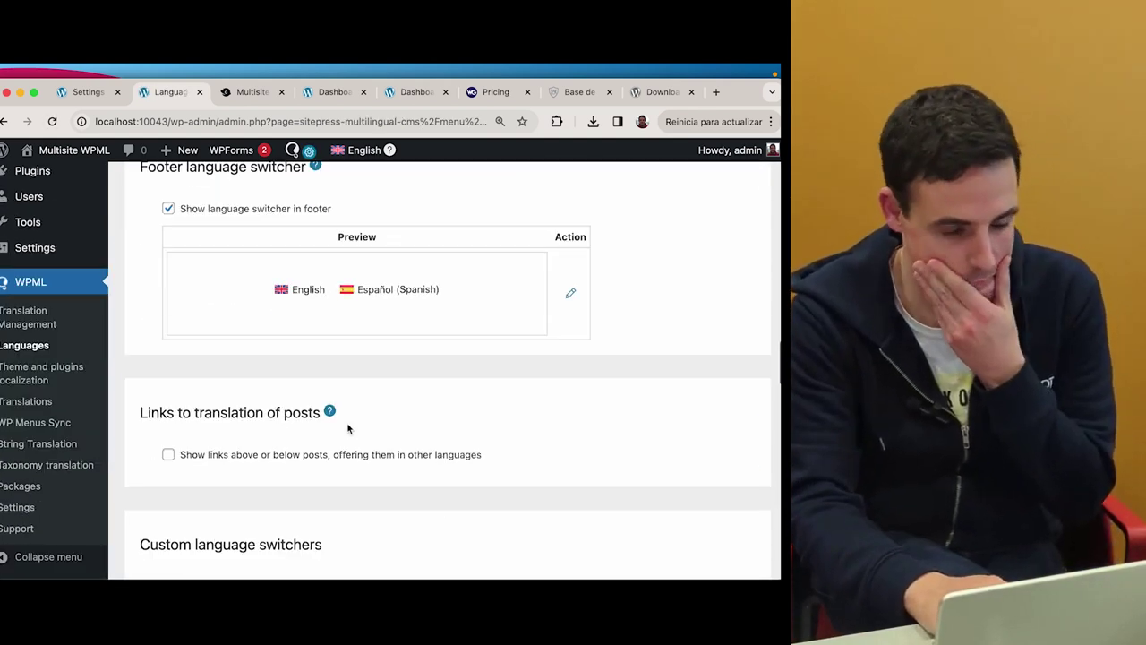
scroll(348, 428, down, 2)
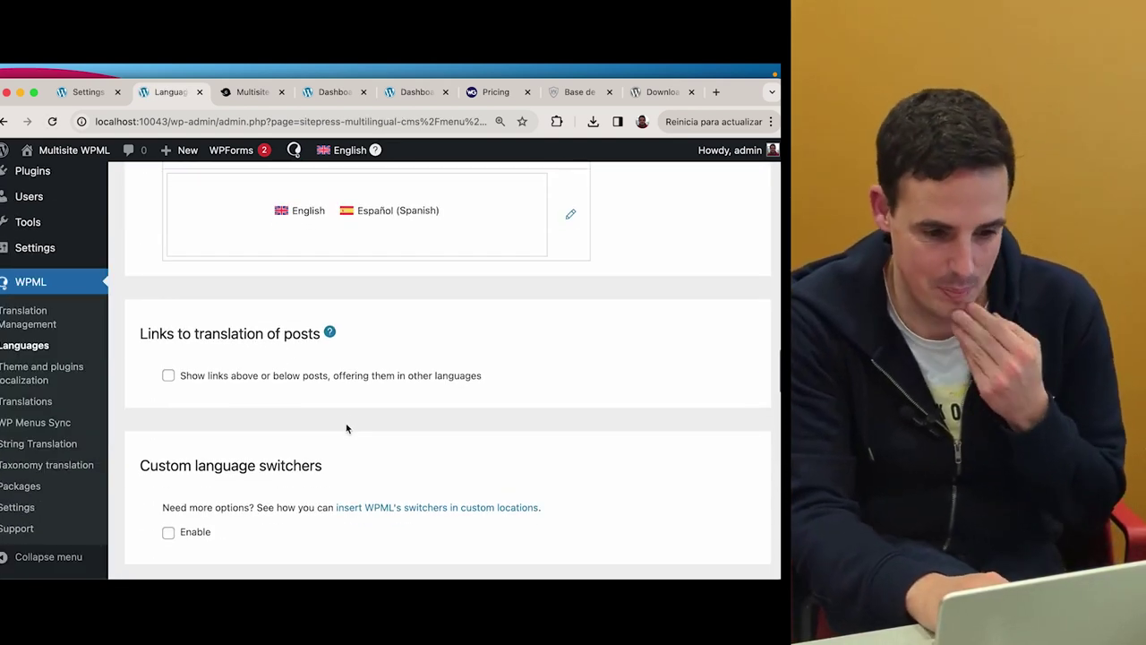
scroll(27, 224, up, 1)
click(239, 97)
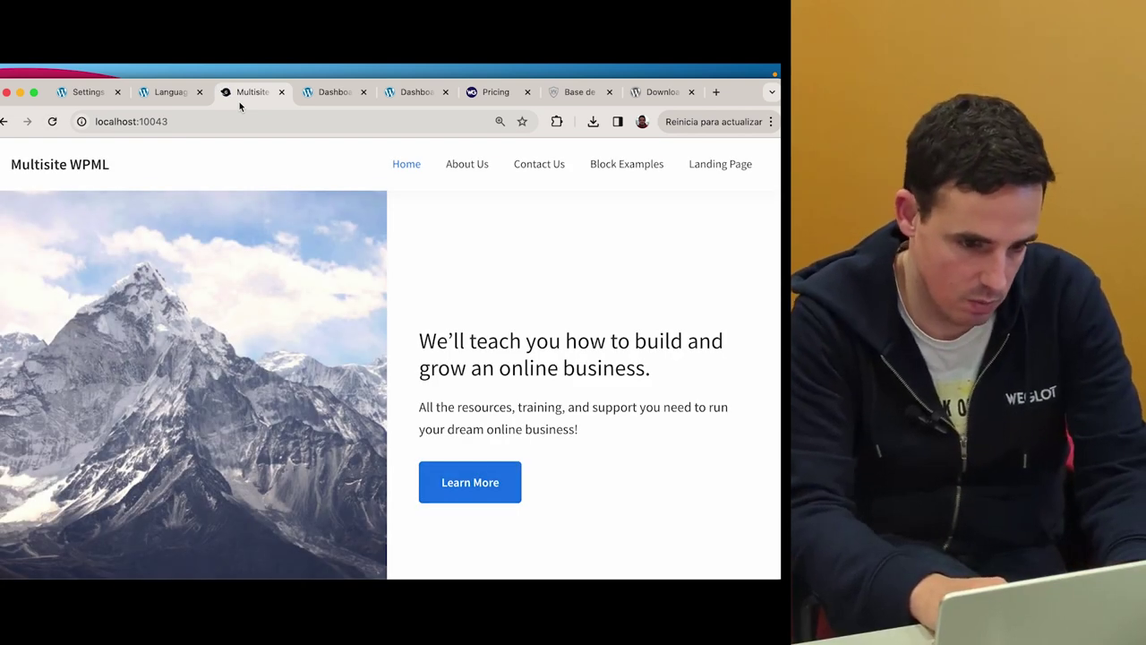
click(171, 93)
scroll(36, 270, up, 3)
scroll(36, 271, up, 1)
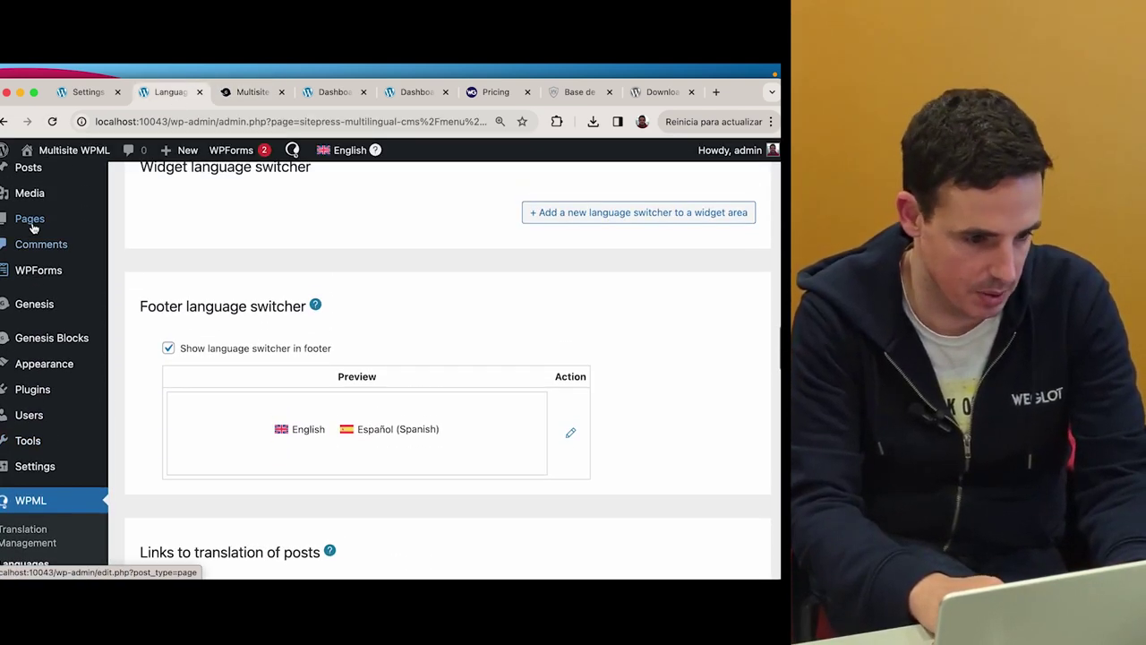
Open the Pages list and dismiss the admin-language and detected-forms WPML notices.
click(30, 218)
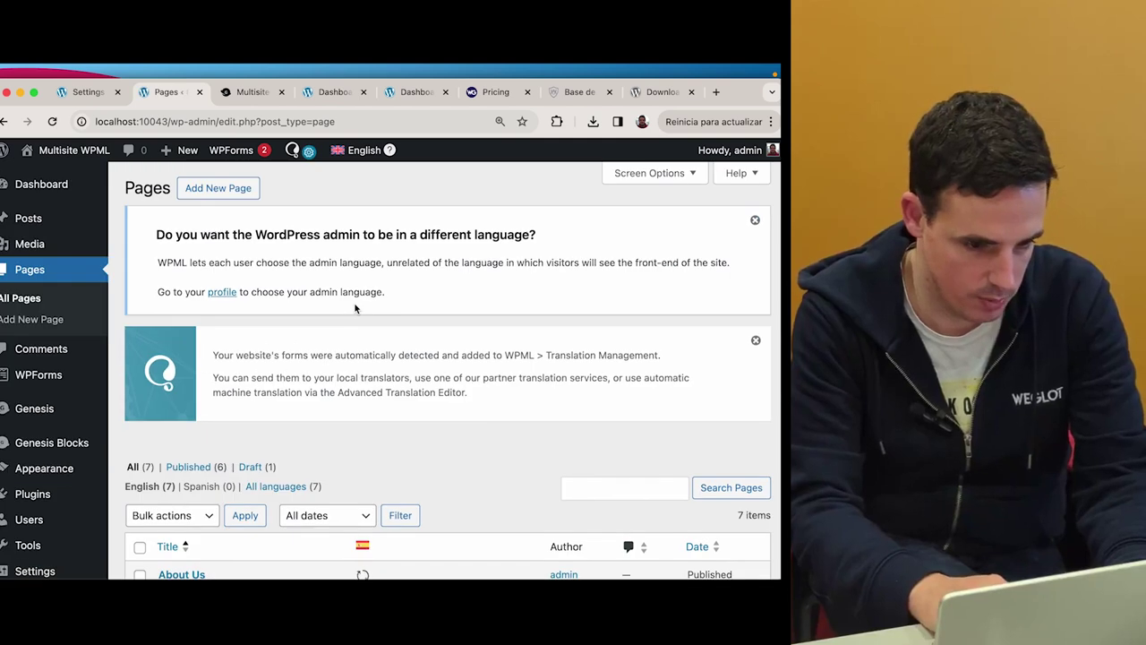
scroll(355, 308, down, 1)
click(755, 205)
click(756, 219)
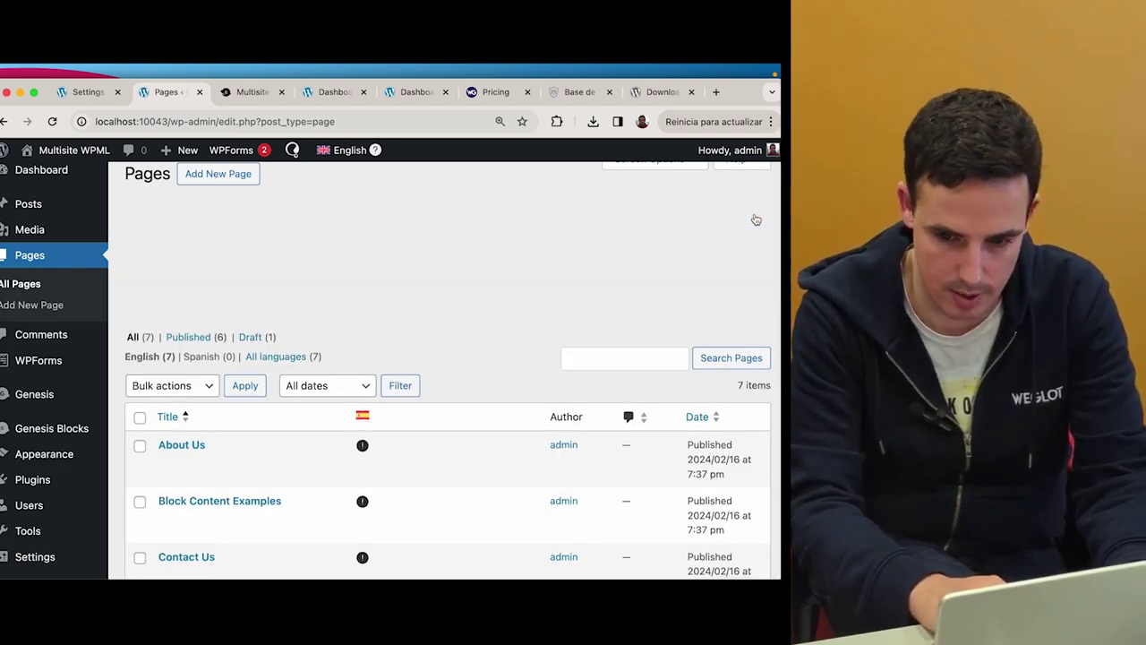
Bring up WPML's not-enough-credits warning for automatic translation from the Pages list.
scroll(267, 334, down, 2)
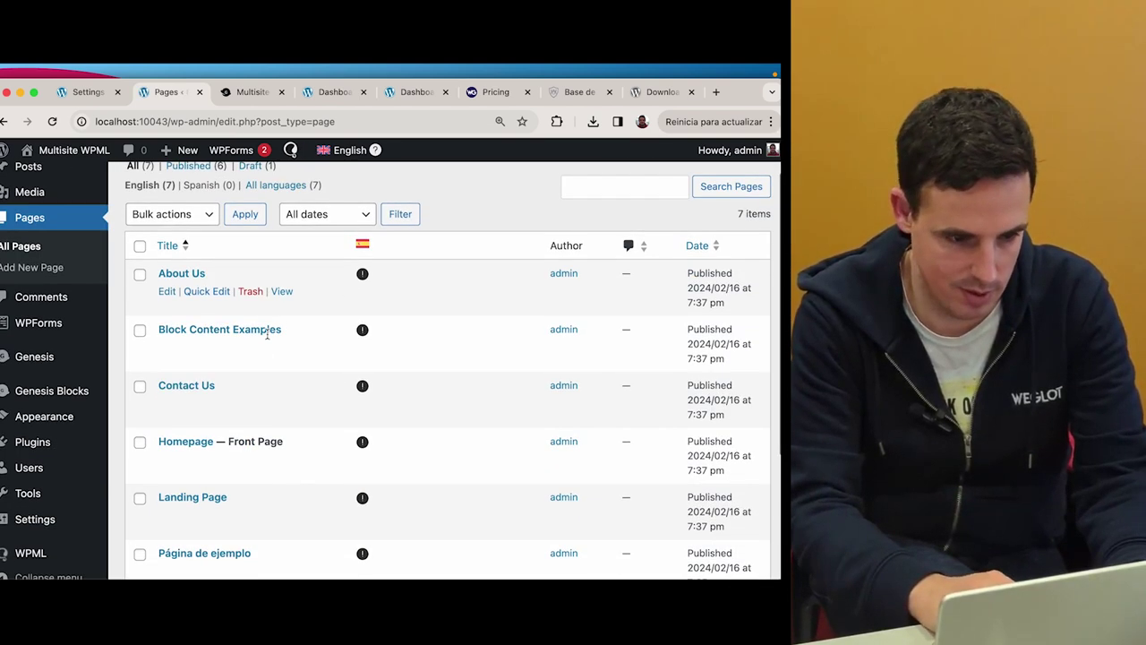
scroll(267, 337, down, 2)
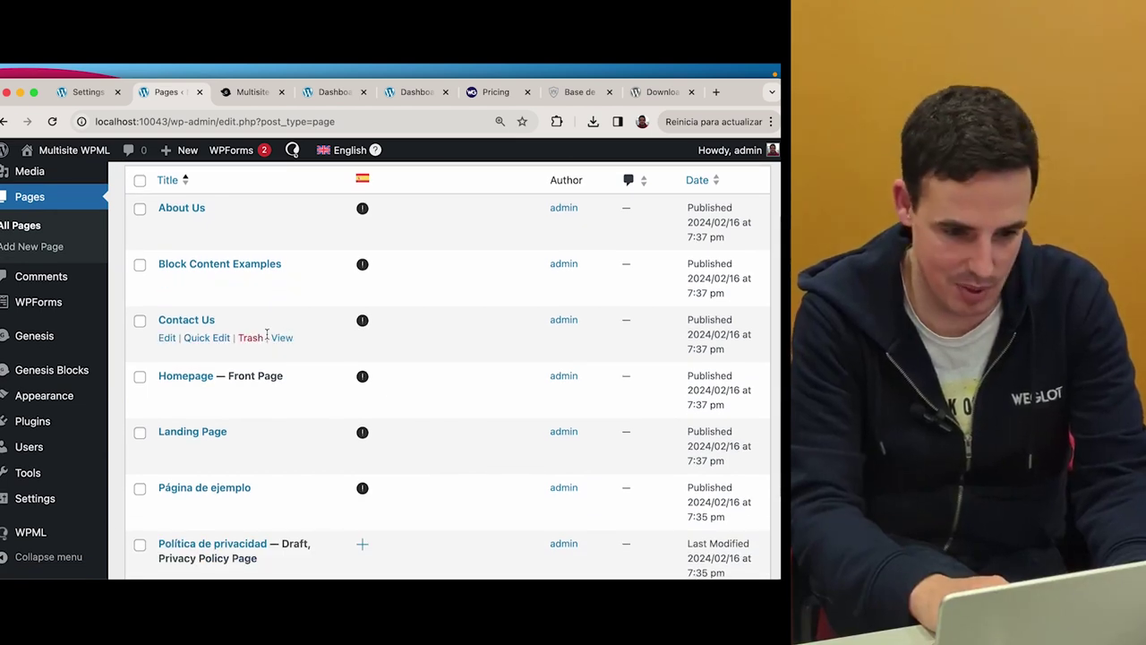
scroll(267, 334, down, 4)
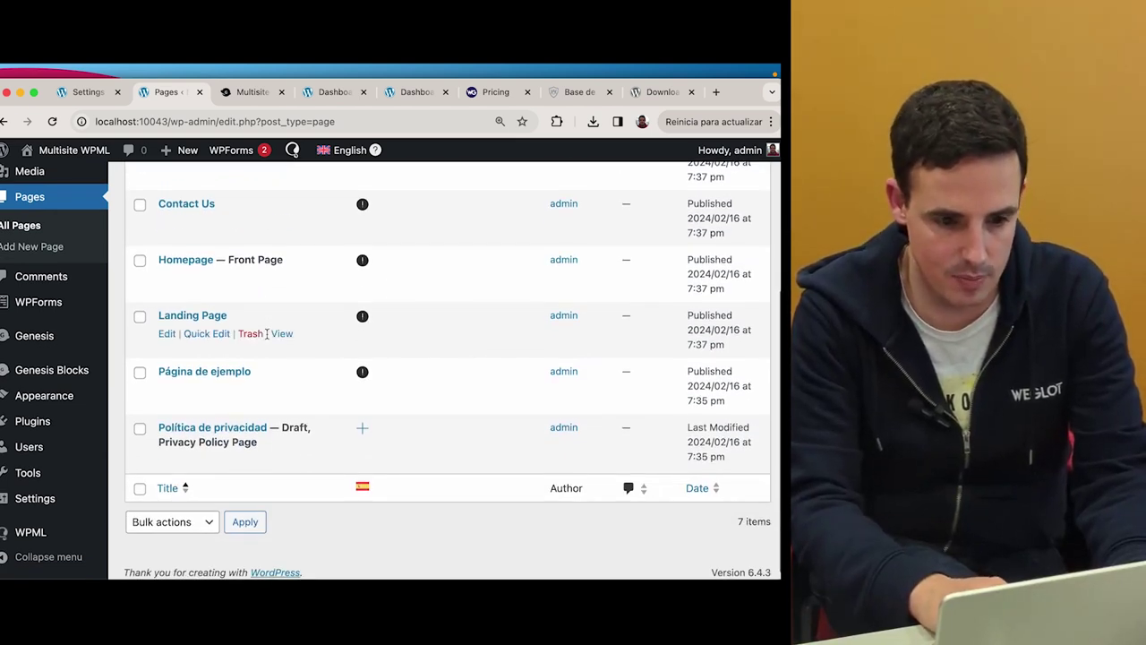
scroll(267, 334, up, 8)
mouse_move(362, 325)
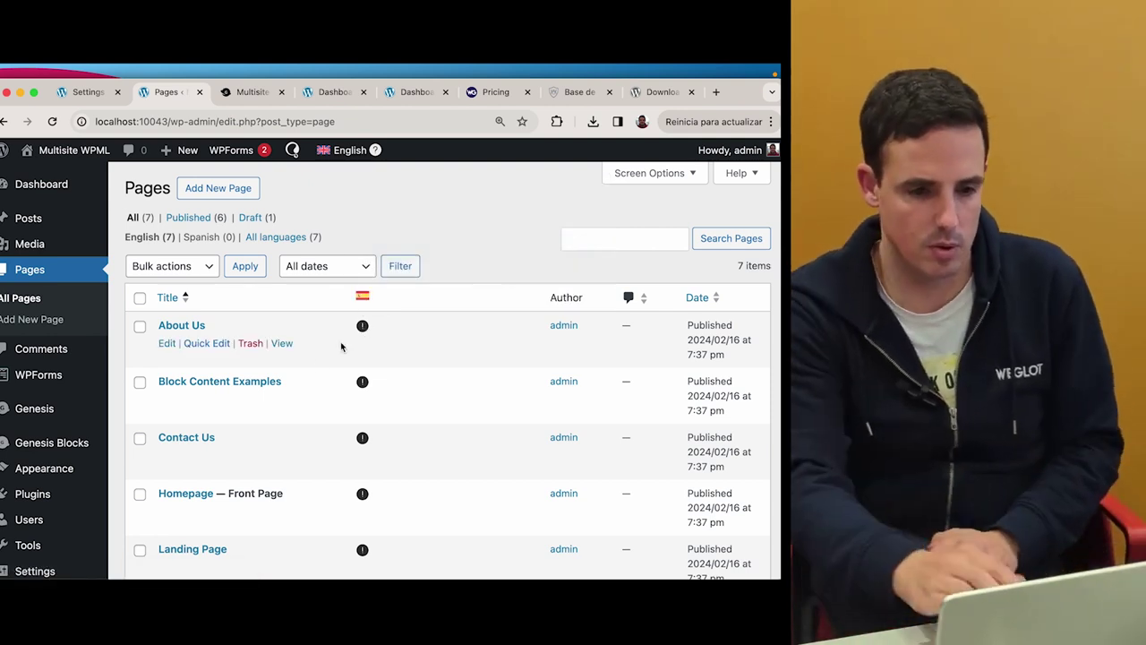
scroll(224, 448, down, 3)
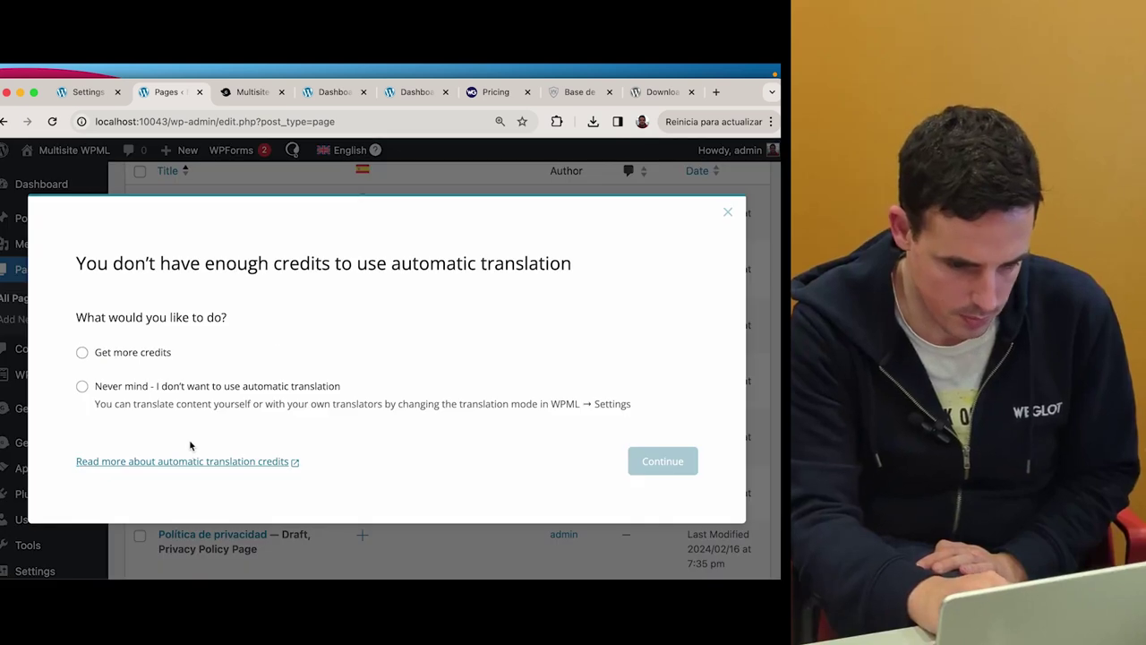
Choose 'Never mind - I don't want to use automatic translation' to switch to Translate What You Choose.
click(82, 386)
click(682, 458)
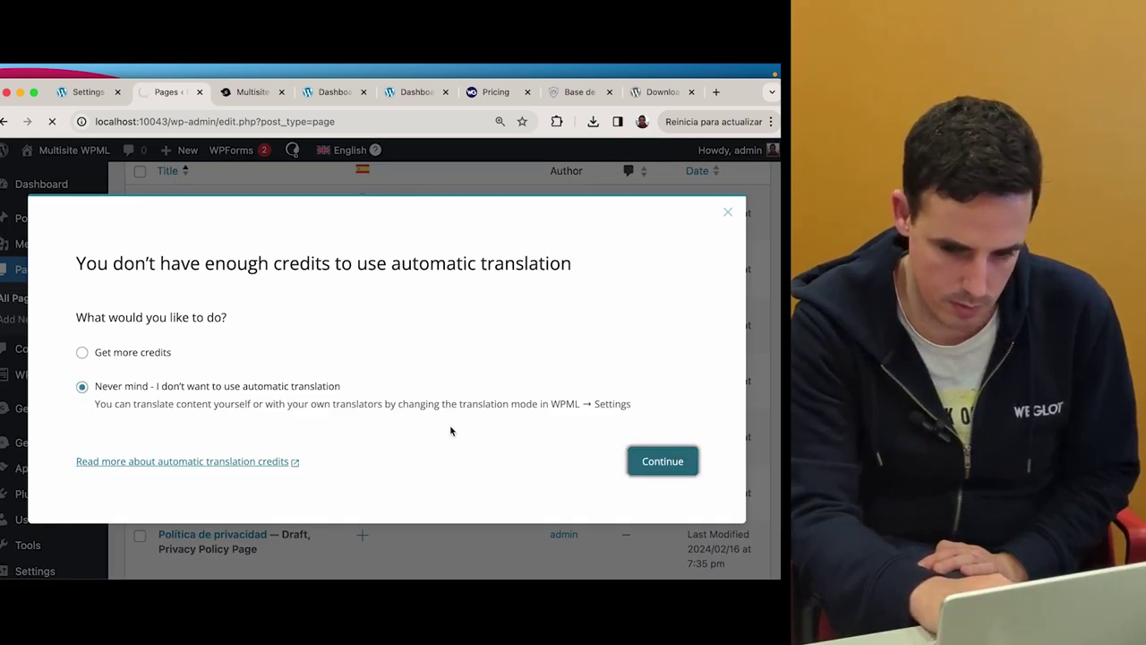
scroll(251, 414, down, 5)
scroll(252, 413, up, 5)
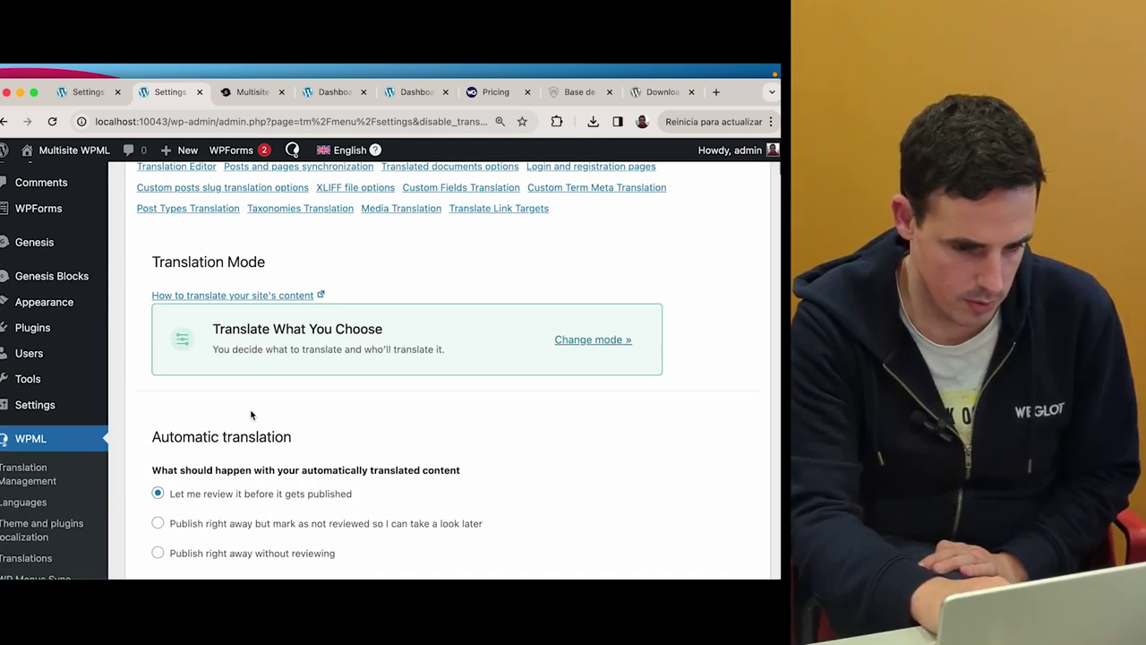
scroll(252, 414, down, 10)
scroll(252, 414, up, 2)
scroll(251, 414, up, 1)
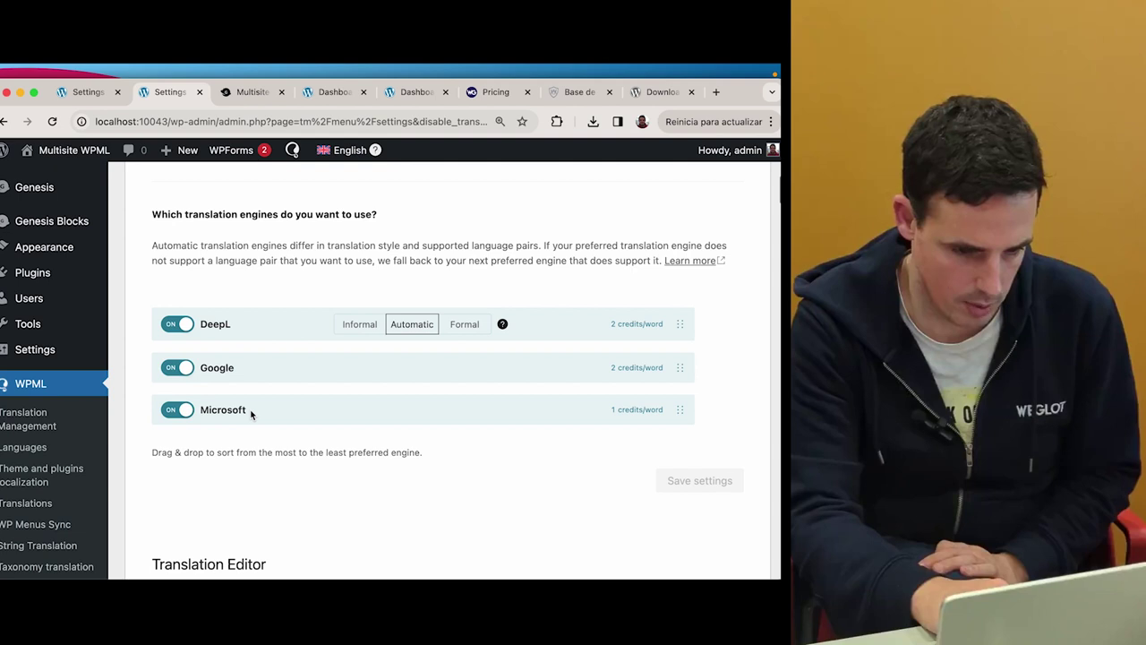
scroll(251, 411, down, 2)
scroll(250, 412, down, 10)
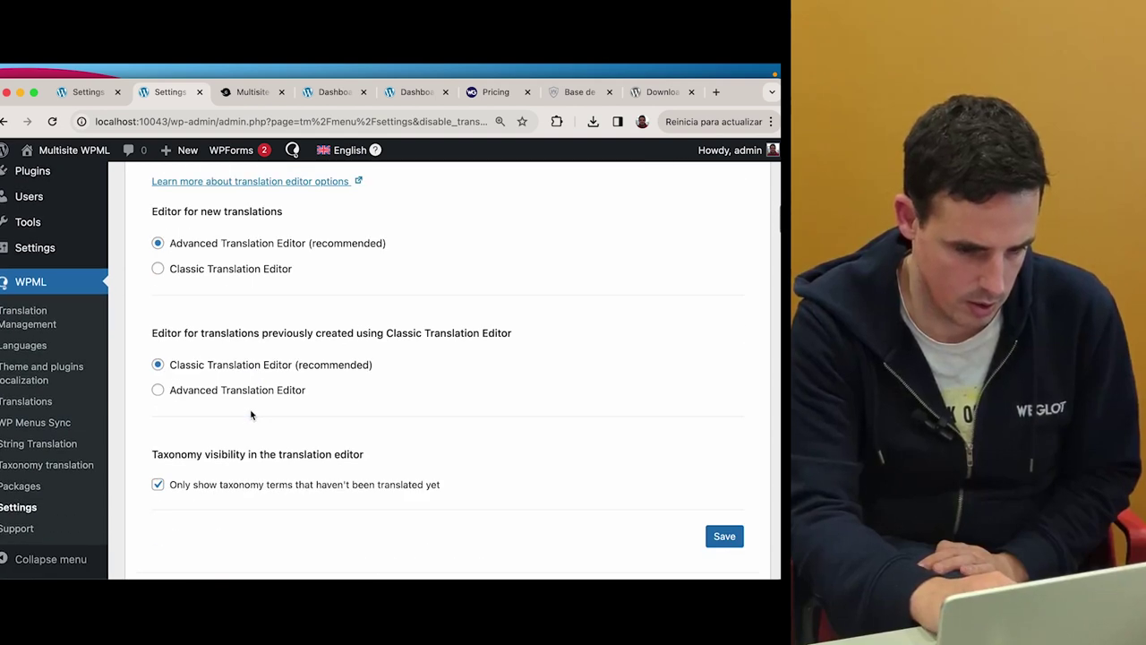
scroll(251, 413, down, 8)
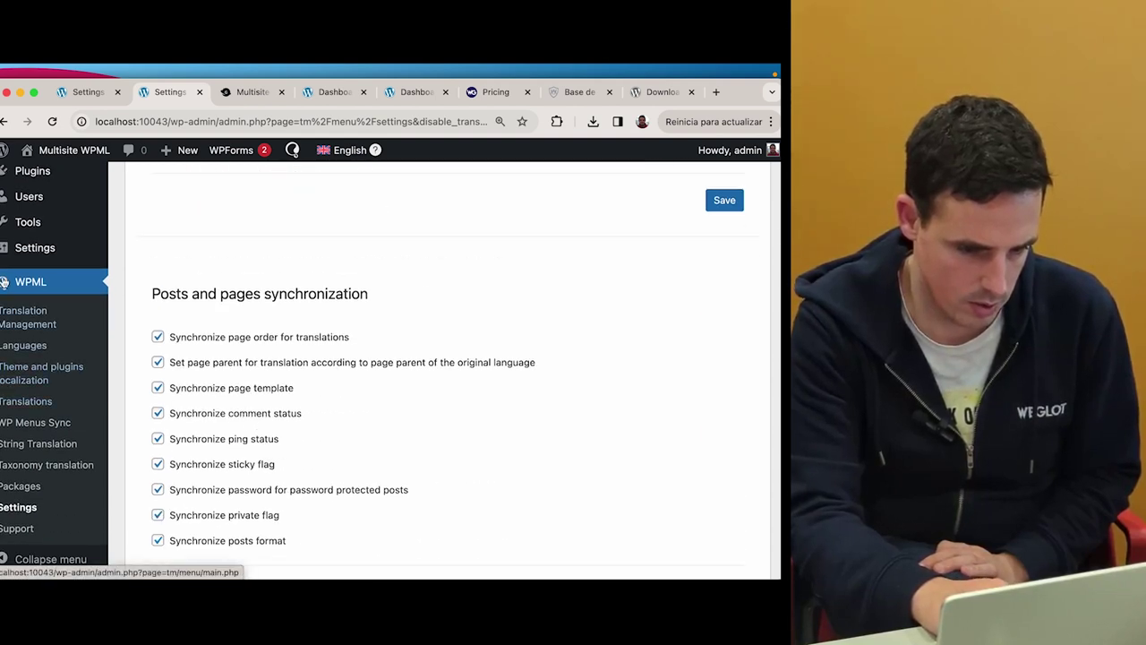
scroll(31, 358, up, 6)
Reopen the Pages list of all 7 pages.
mouse_move(29, 326)
click(30, 236)
scroll(257, 399, down, 4)
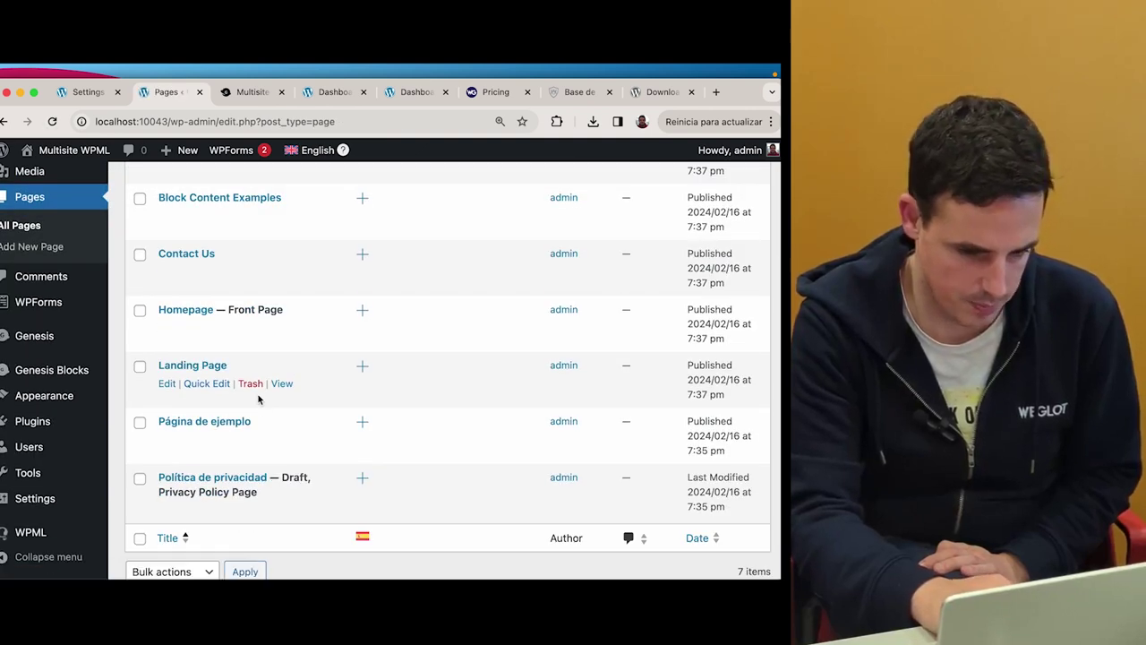
scroll(339, 303, up, 1)
scroll(339, 304, up, 3)
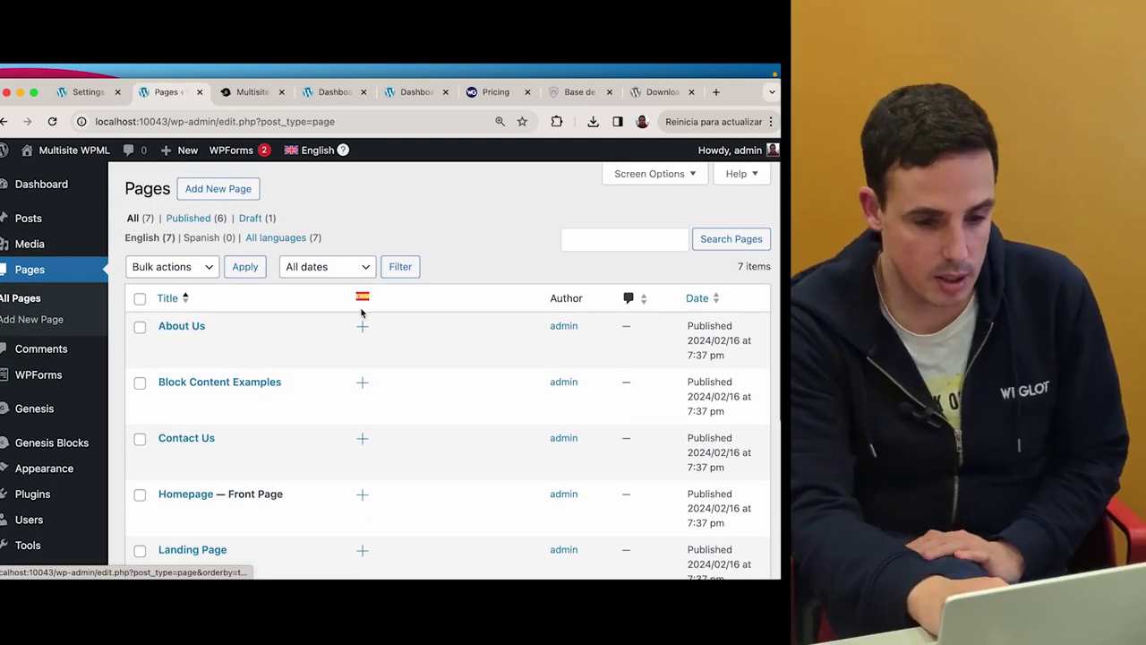
scroll(357, 468, down, 1)
scroll(359, 469, down, 5)
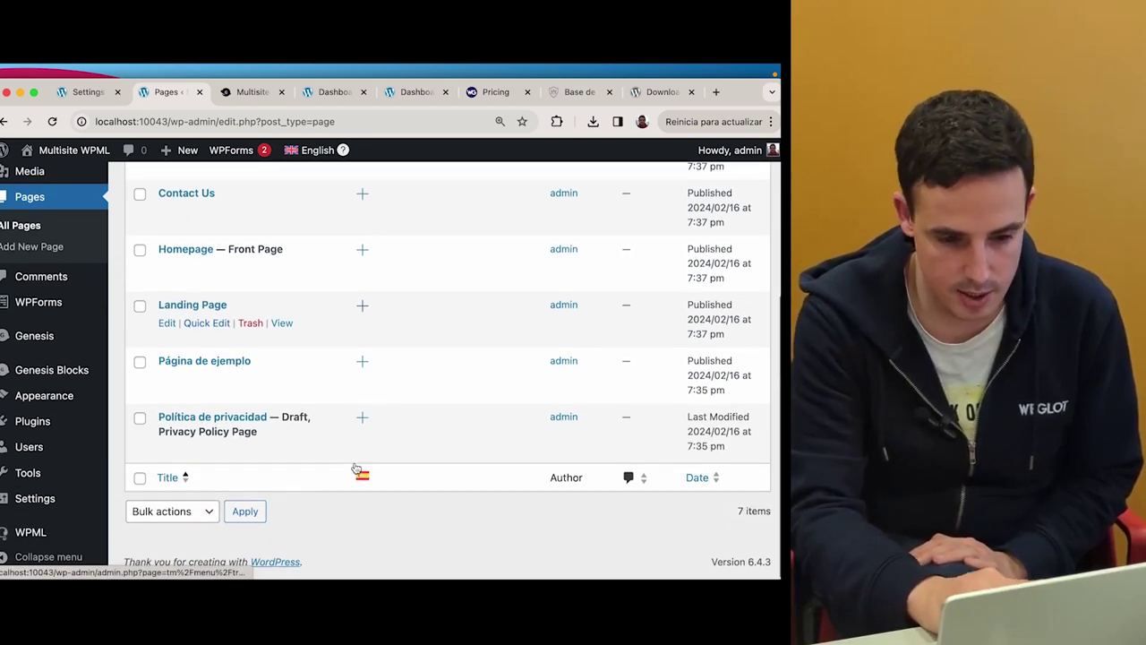
scroll(358, 466, up, 2)
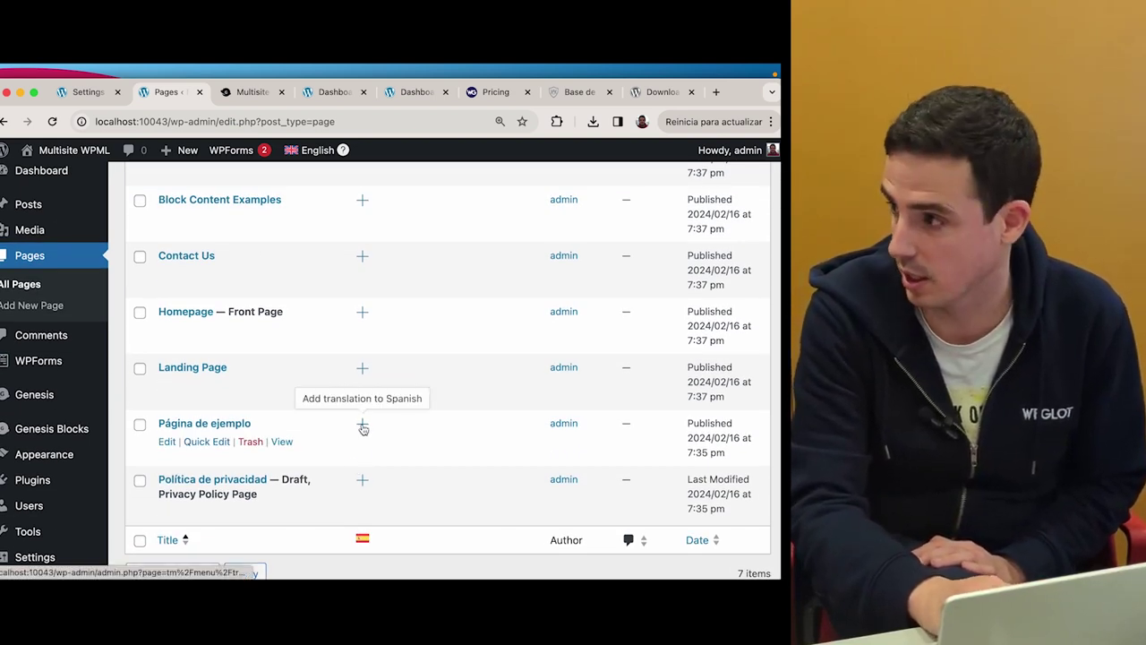
scroll(361, 430, up, 4)
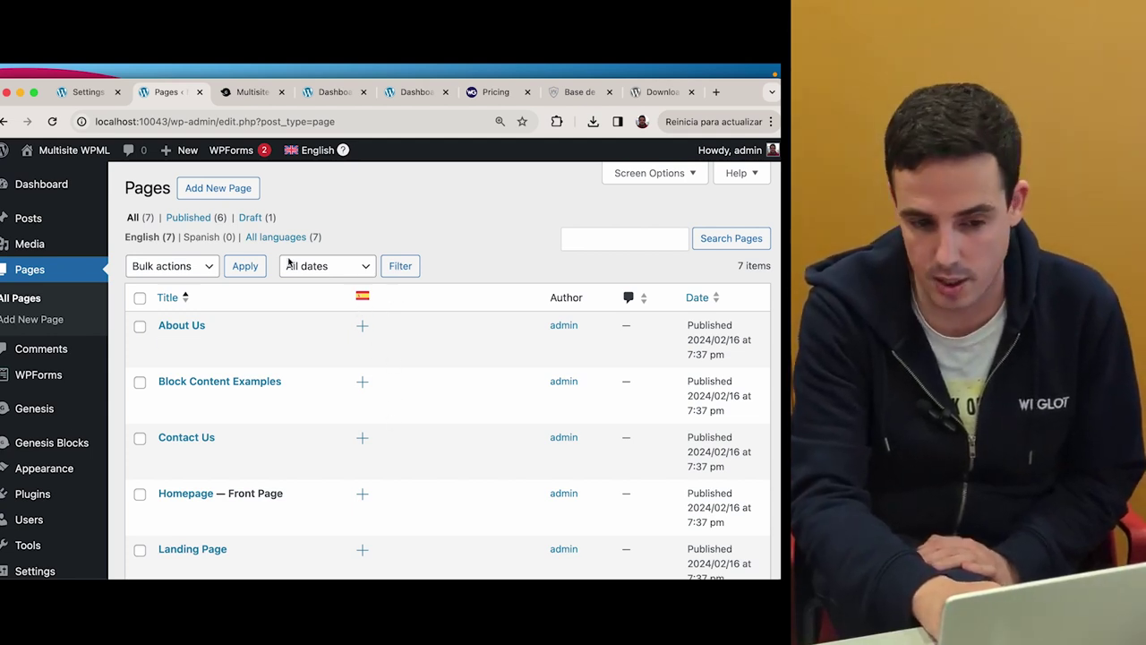
Switch the admin-bar language filter to All languages, showing English and Spanish columns.
mouse_move(304, 152)
click(319, 199)
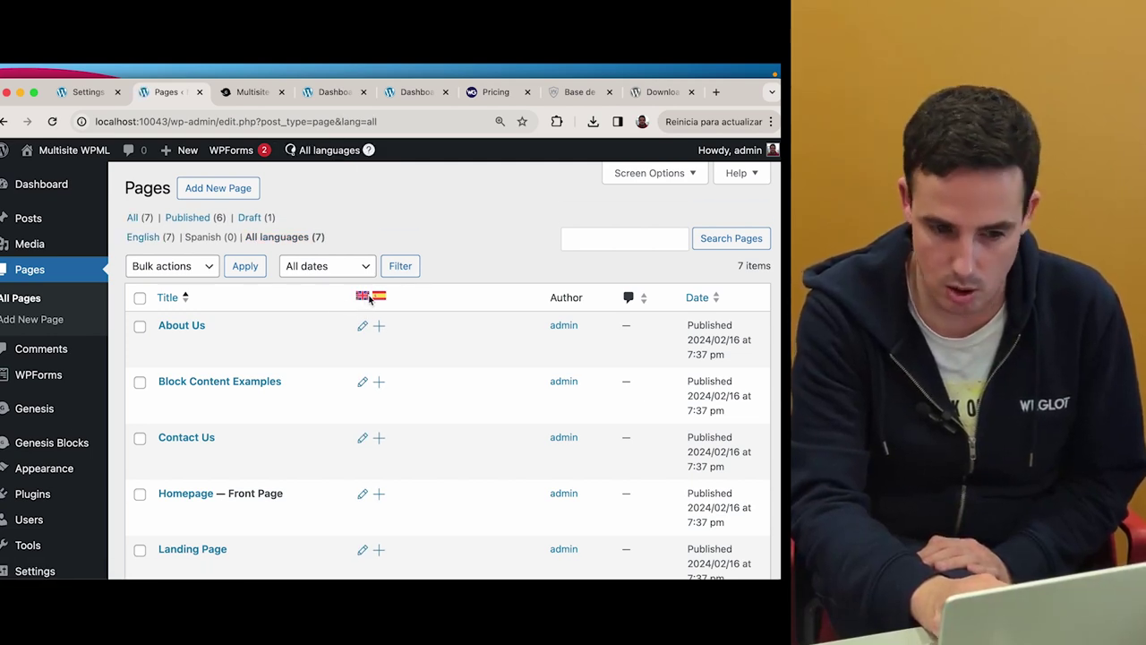
scroll(281, 350, down, 2)
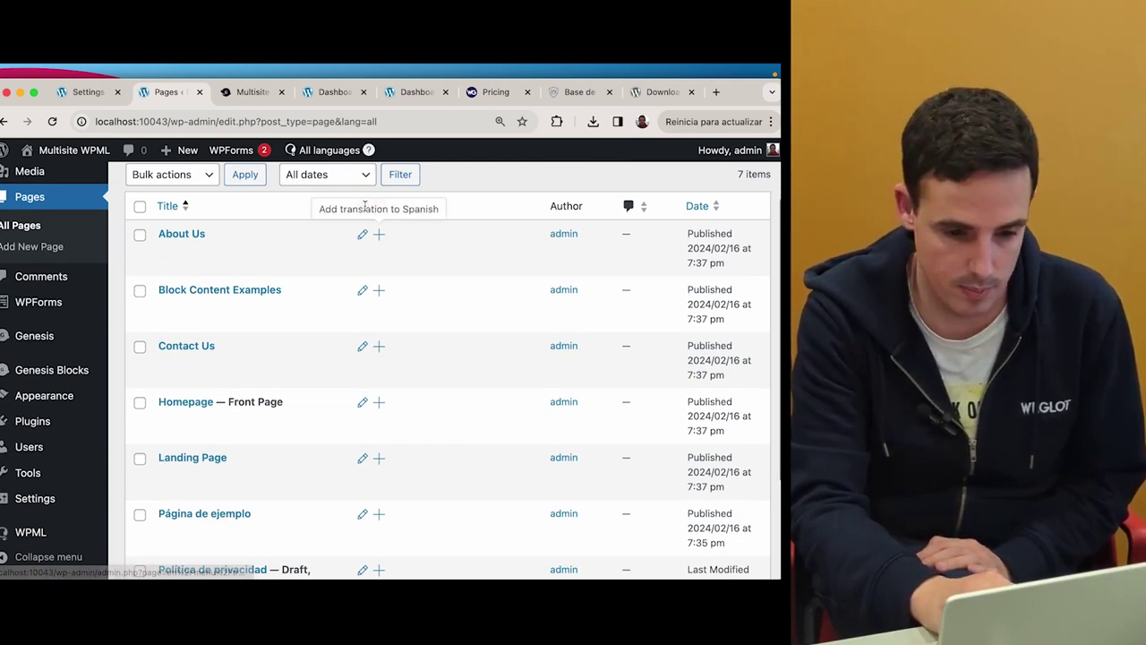
scroll(352, 391, down, 2)
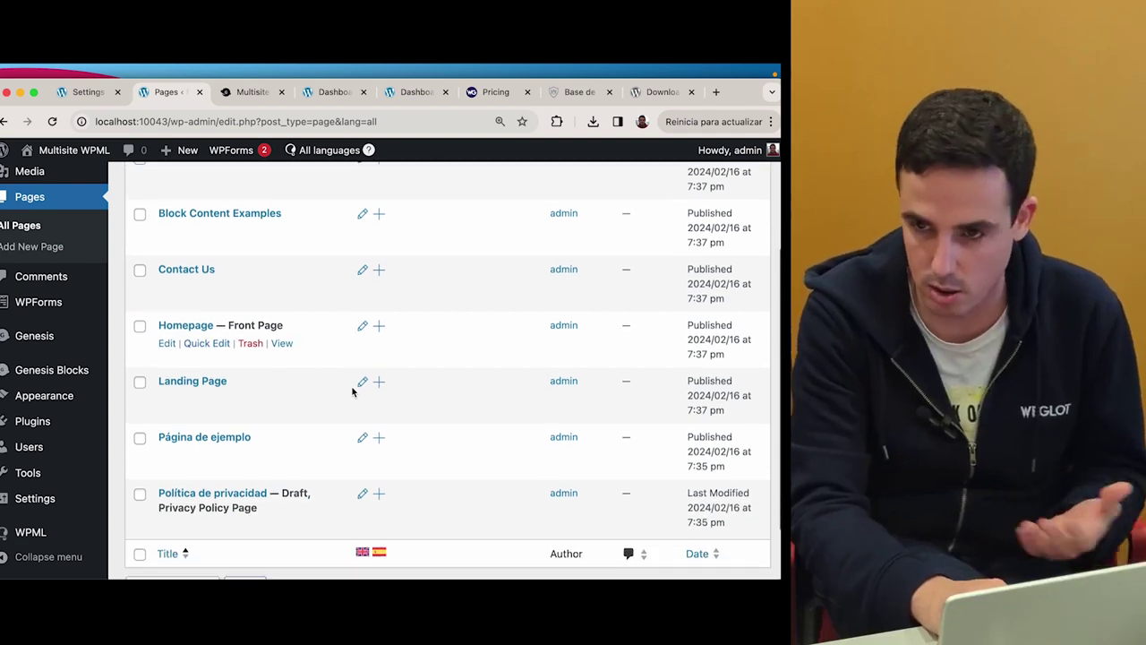
Open the Homepage in the block editor and dismiss the welcome tour.
click(189, 320)
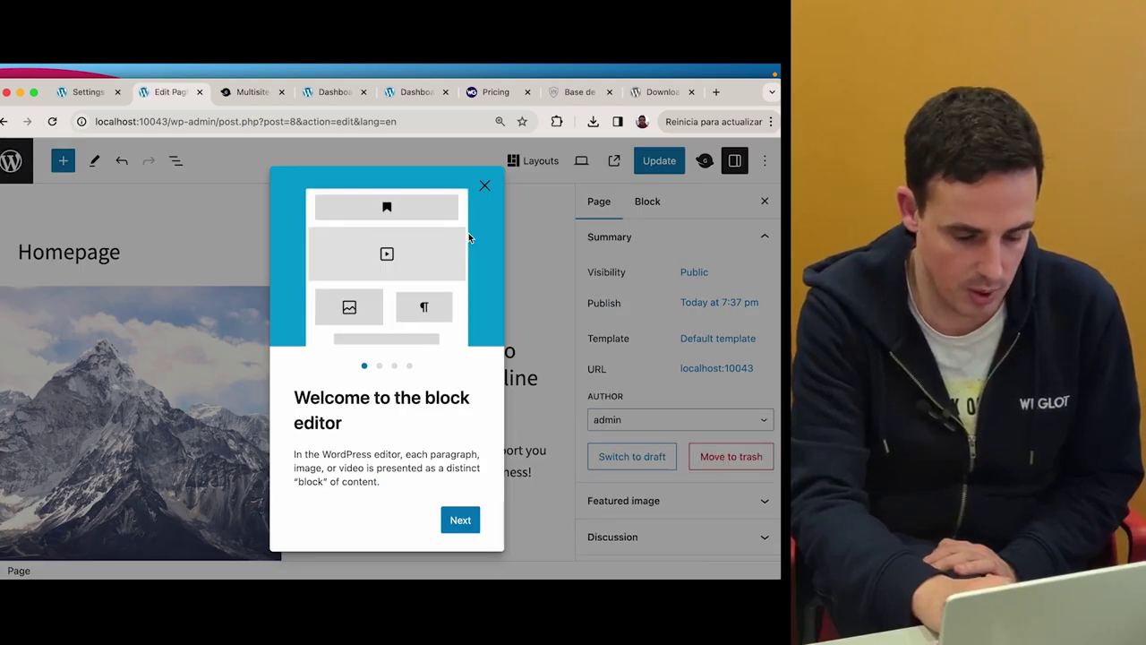
click(484, 185)
scroll(648, 309, down, 5)
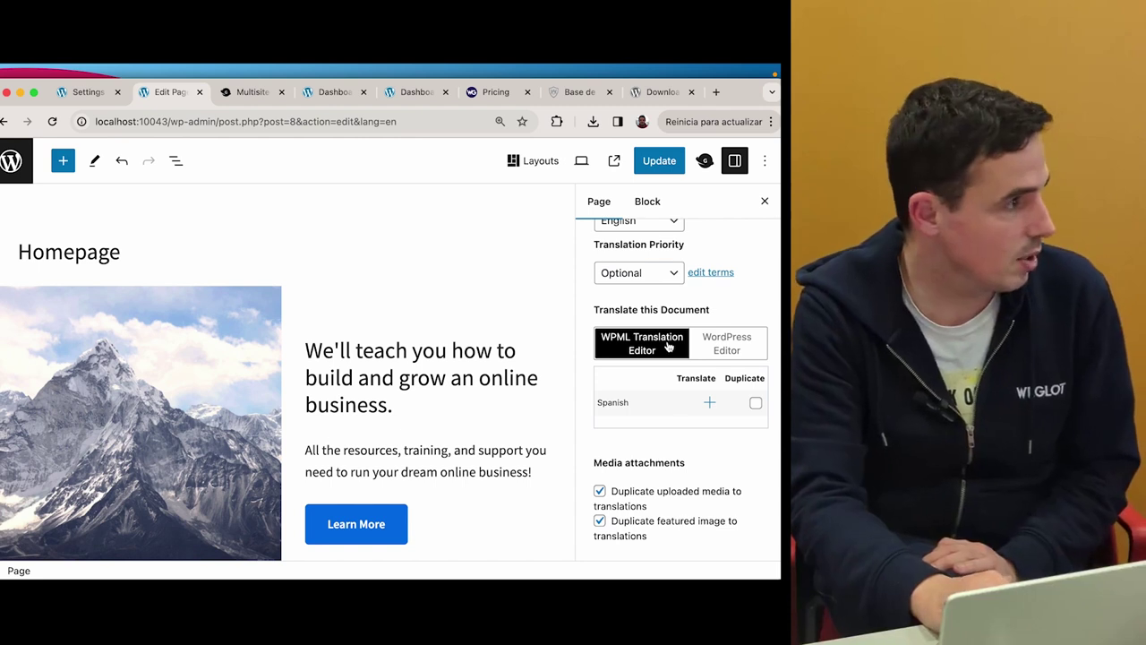
scroll(681, 358, up, 1)
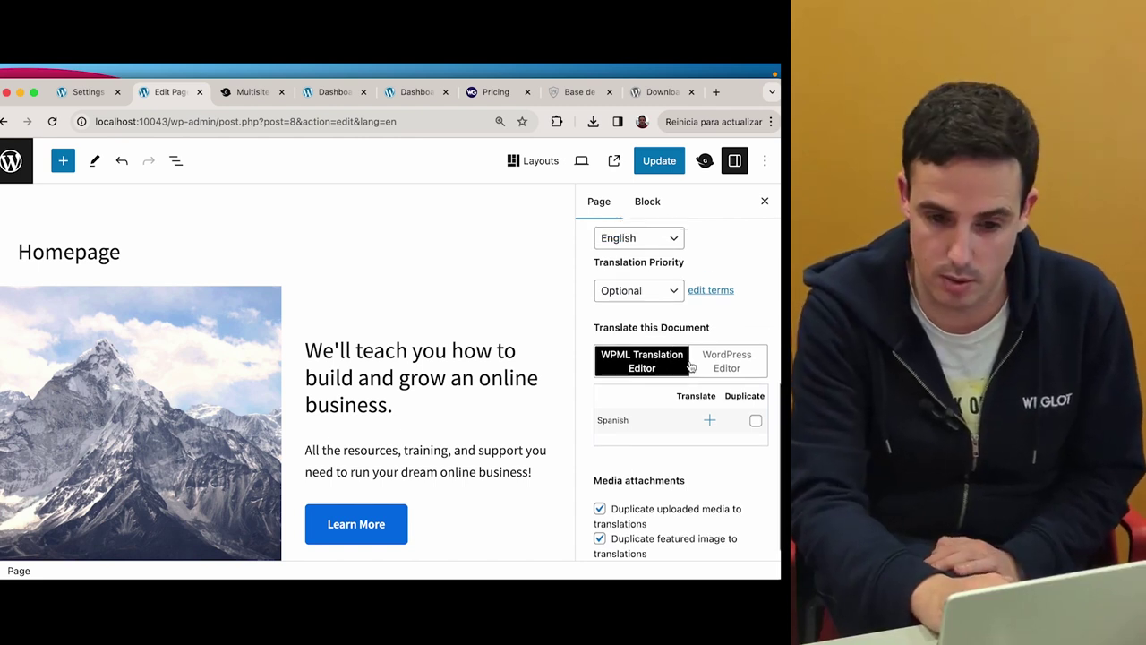
Tick then untick Spanish Duplicate, then go to the Polylang demo site's Settings page.
click(756, 422)
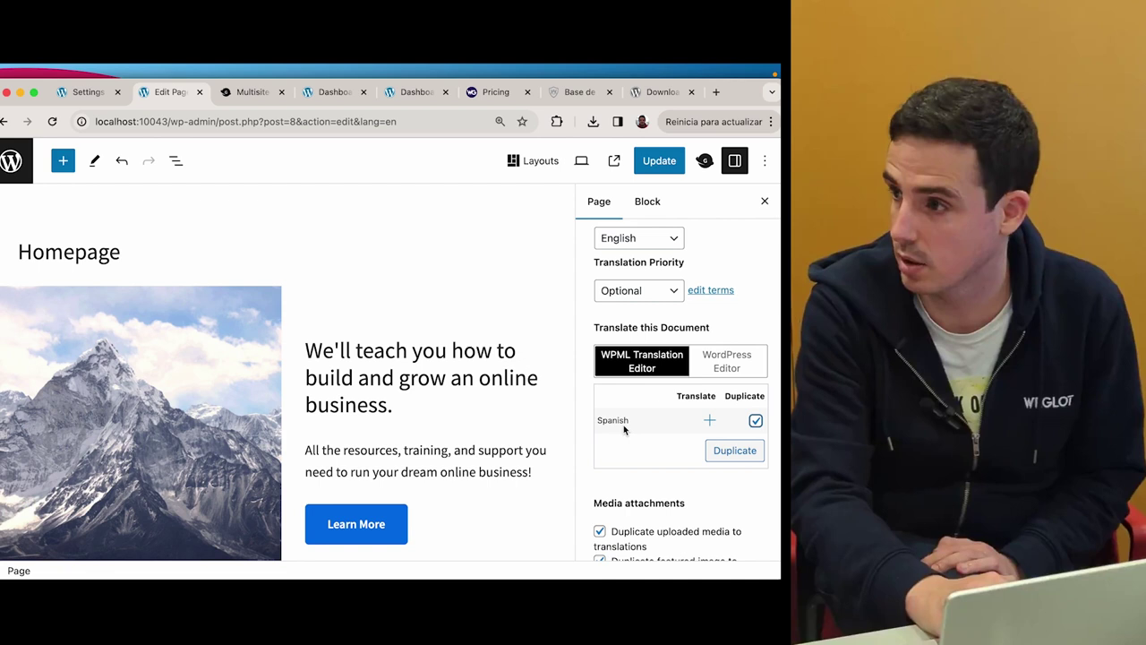
click(735, 450)
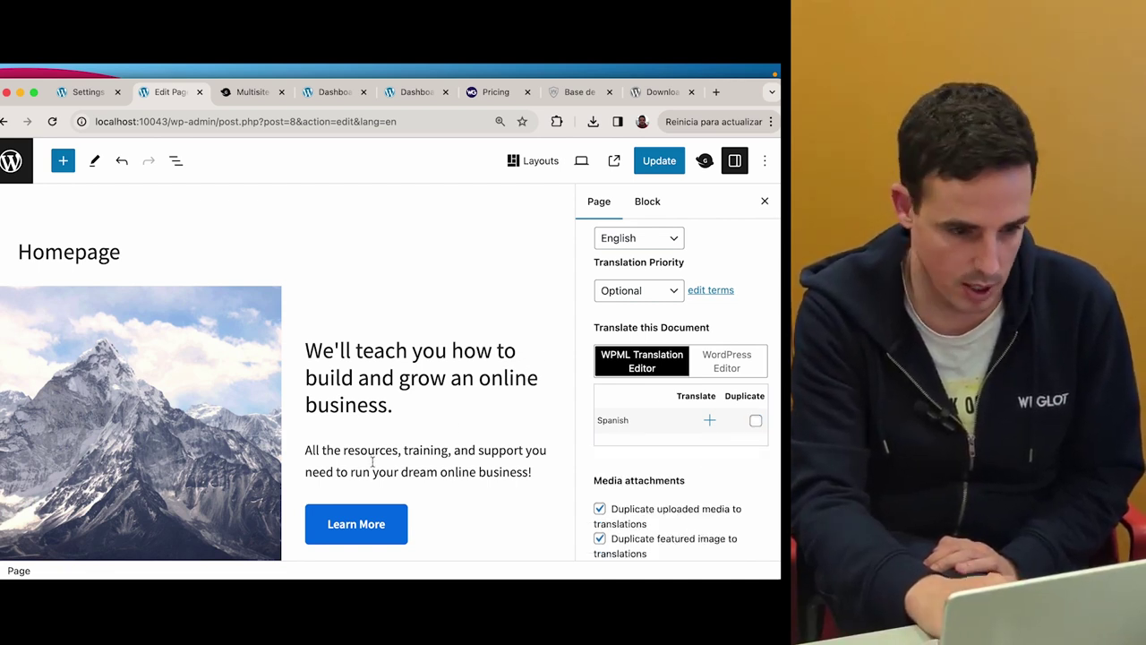
scroll(201, 357, down, 2)
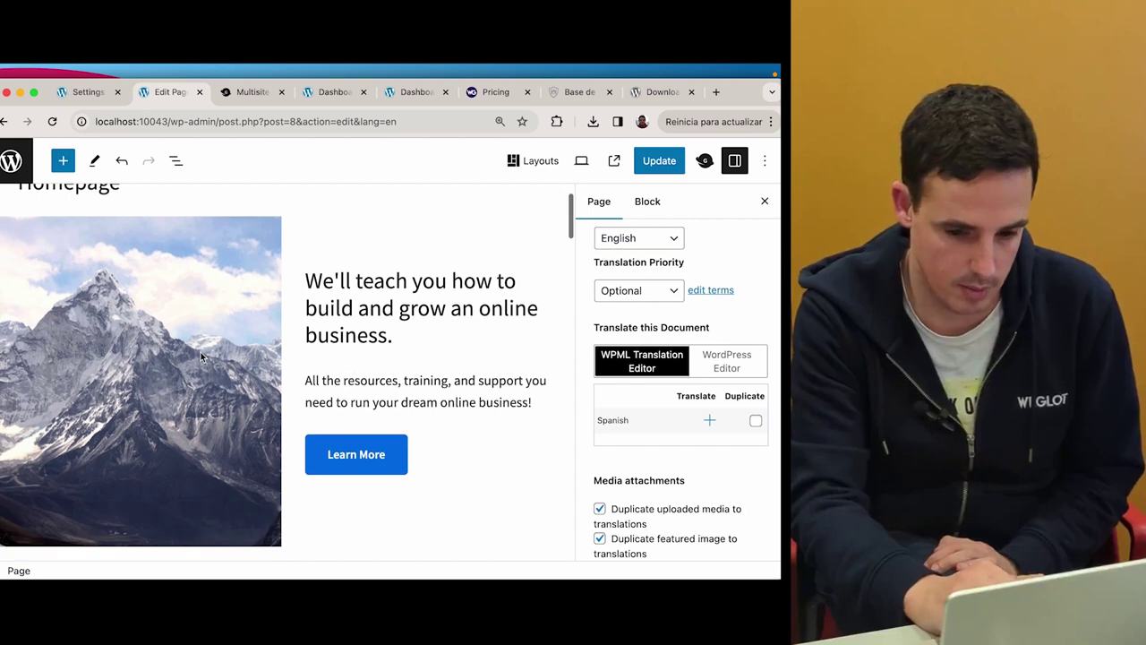
click(81, 93)
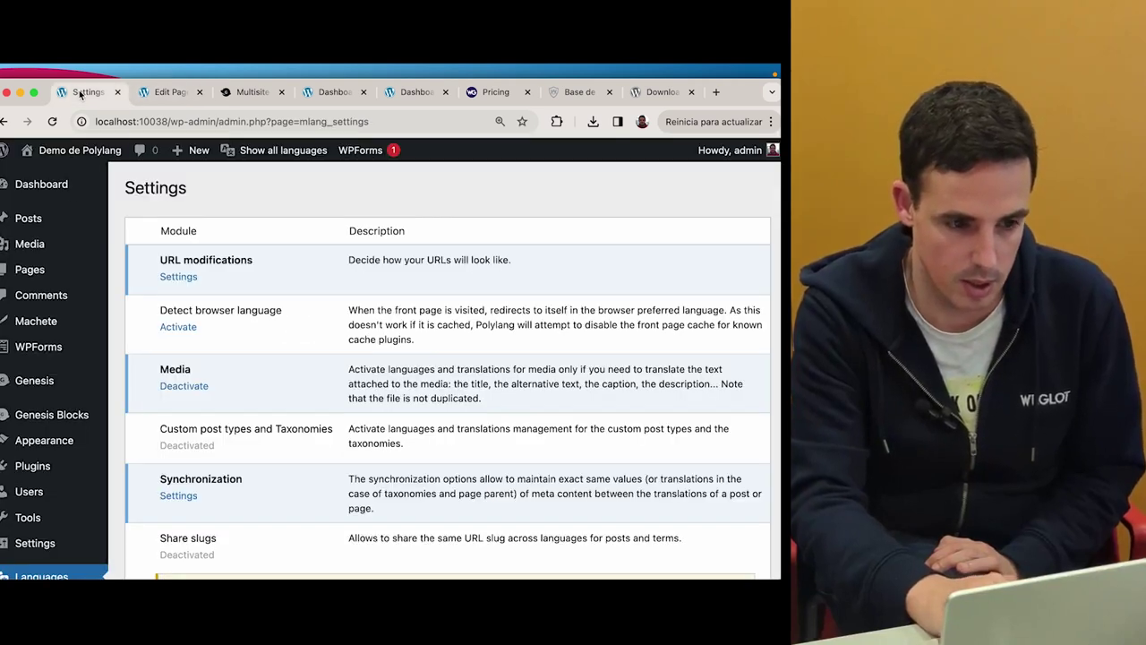
Go back to the English Homepage in the block editor, with its WPML Spanish translation panel.
mouse_move(66, 220)
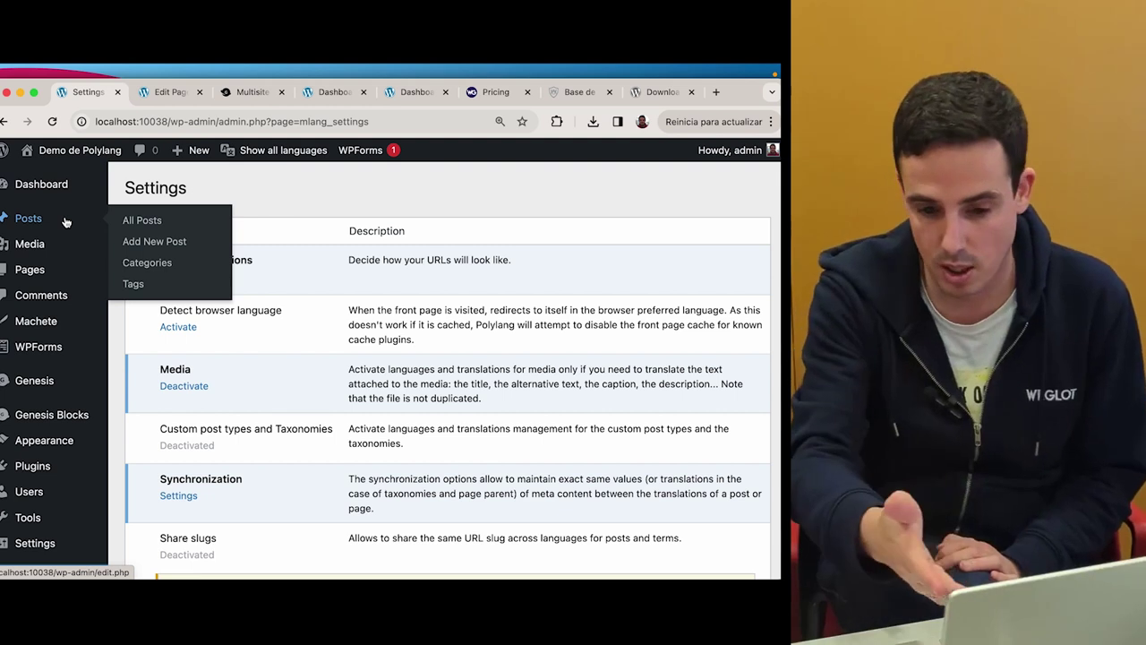
click(154, 93)
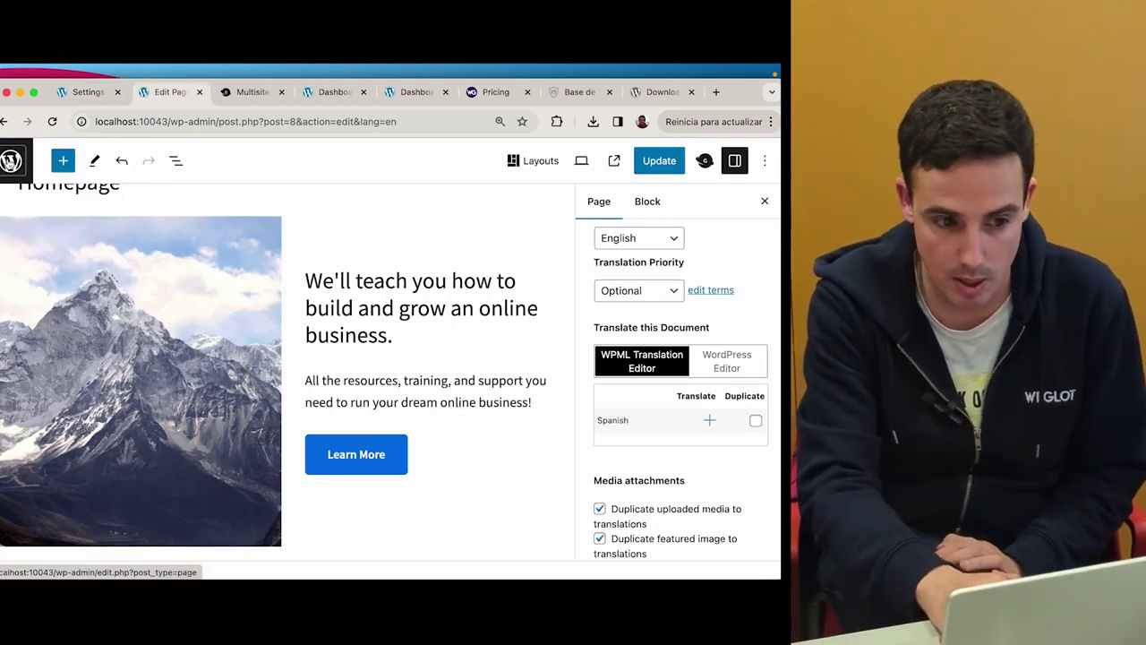
Open the Pages list in a new tab, look it over, then return to the Homepage editor.
super+click(11, 161)
click(221, 93)
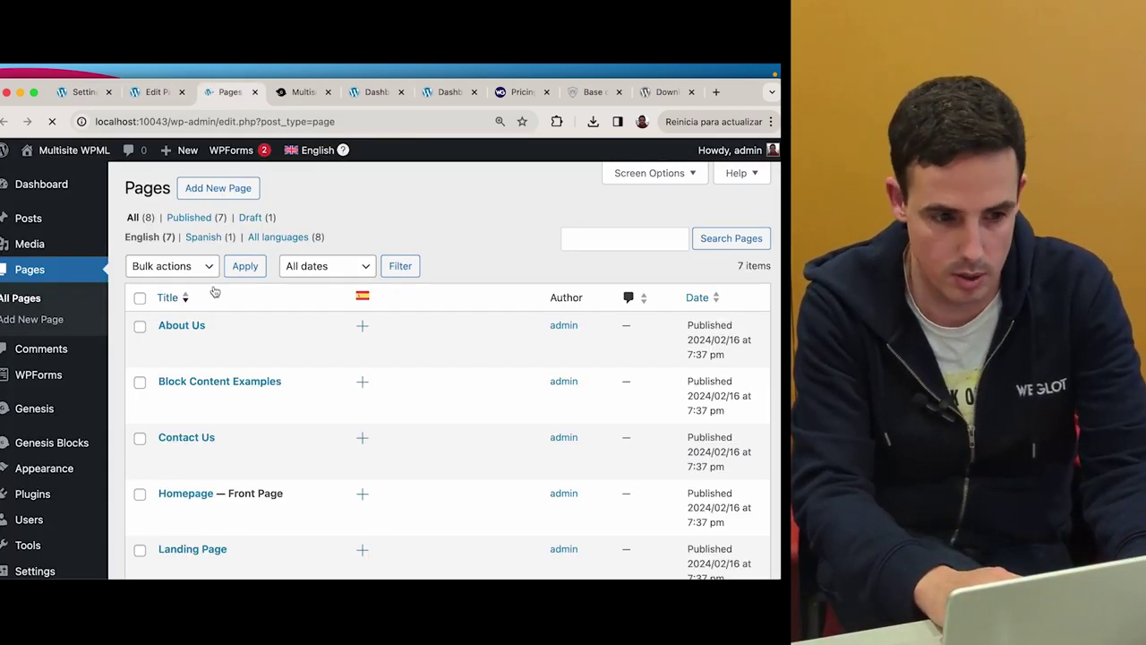
scroll(215, 292, down, 5)
scroll(221, 356, up, 3)
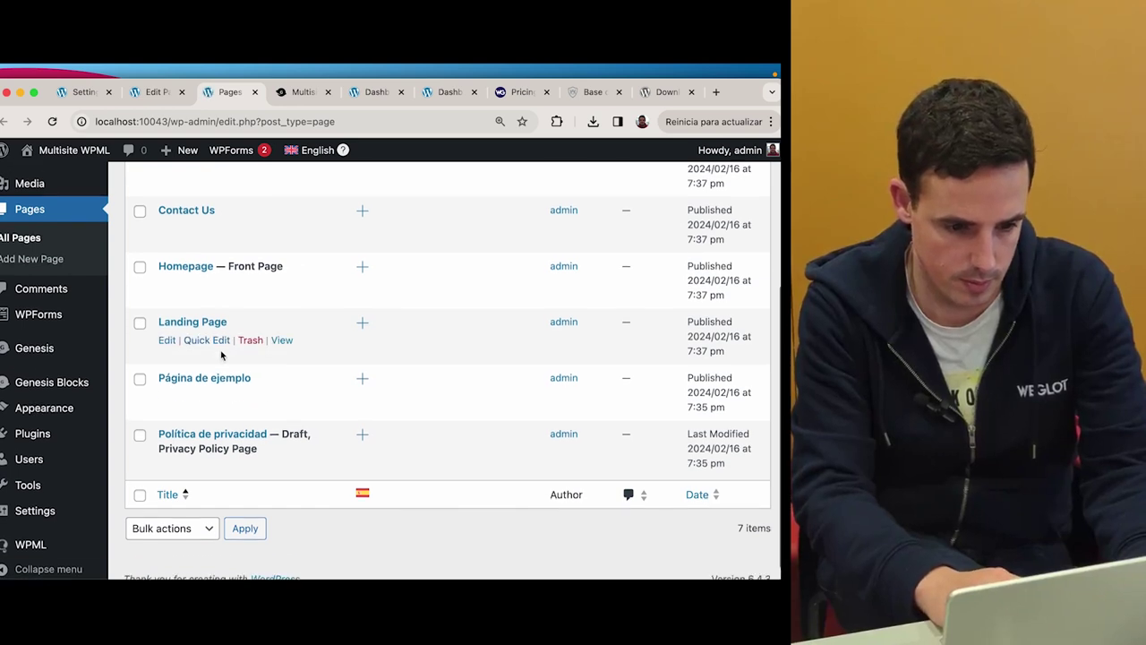
key(ctrl+shift+Tab)
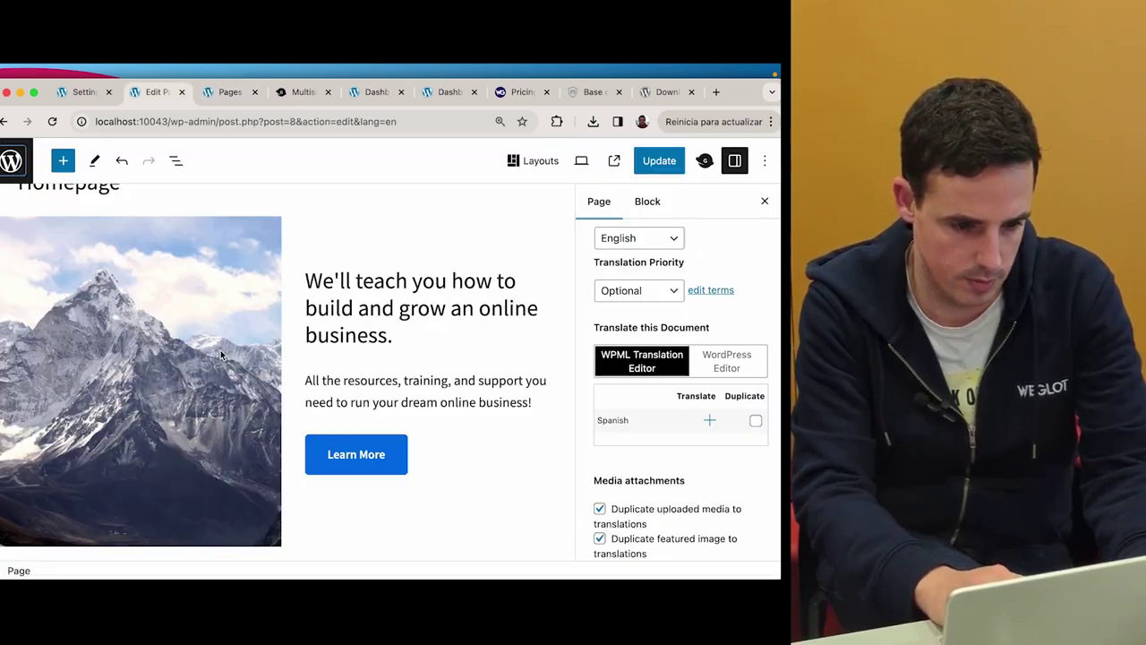
Duplicate the Homepage into Spanish and request its Spanish translation.
click(755, 421)
click(755, 421)
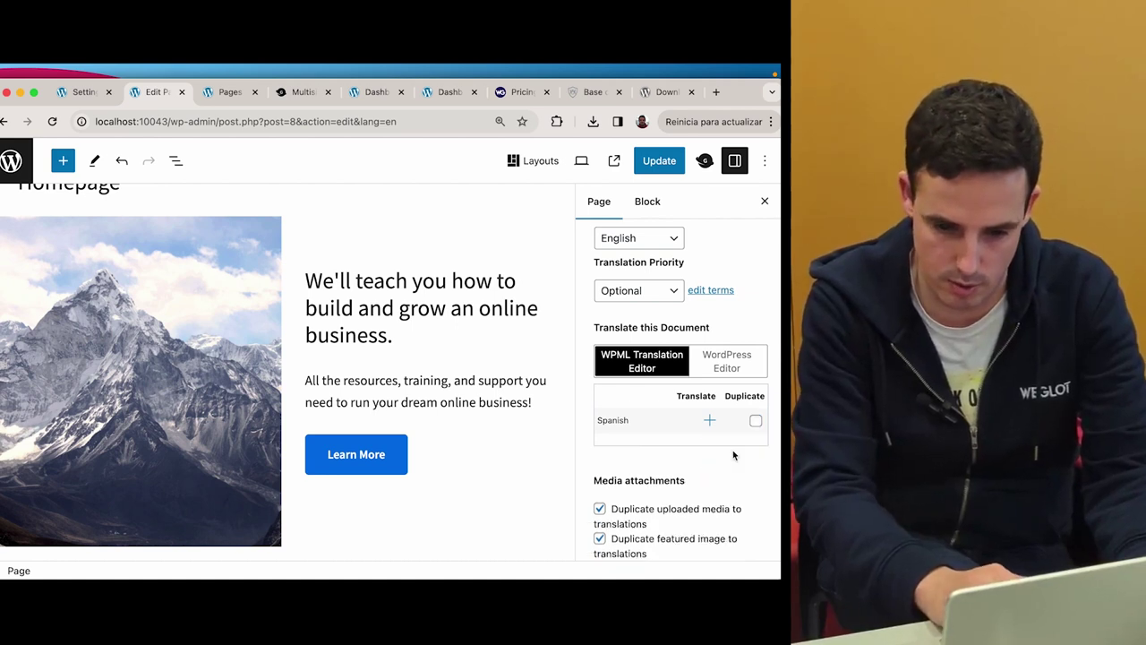
scroll(733, 453, down, 1)
click(752, 412)
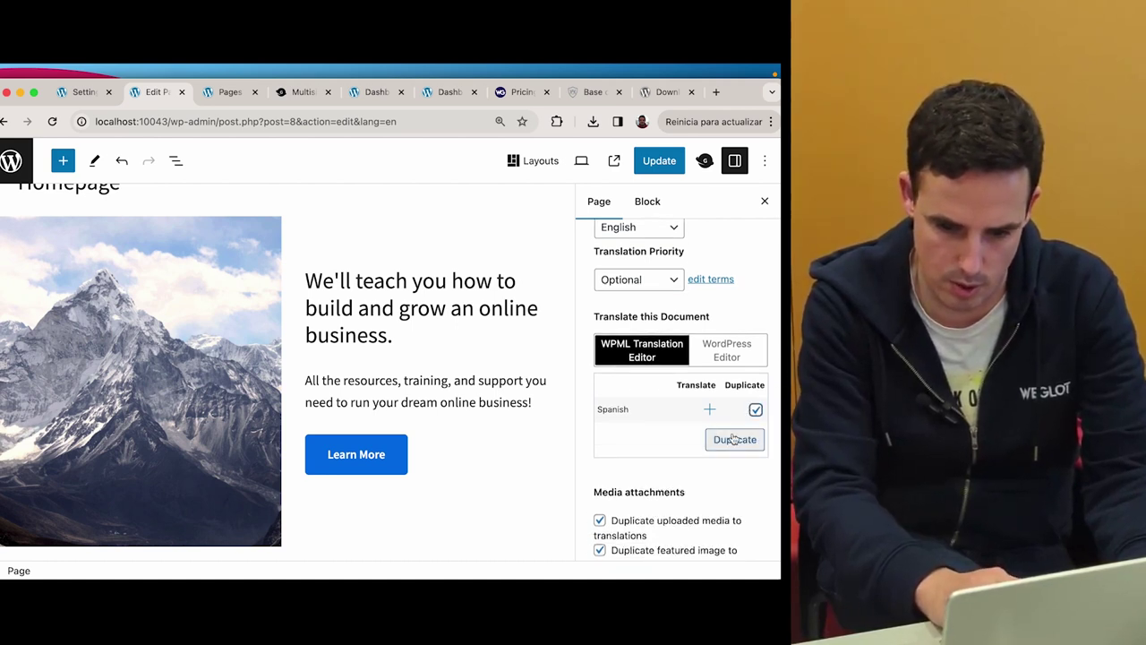
click(730, 441)
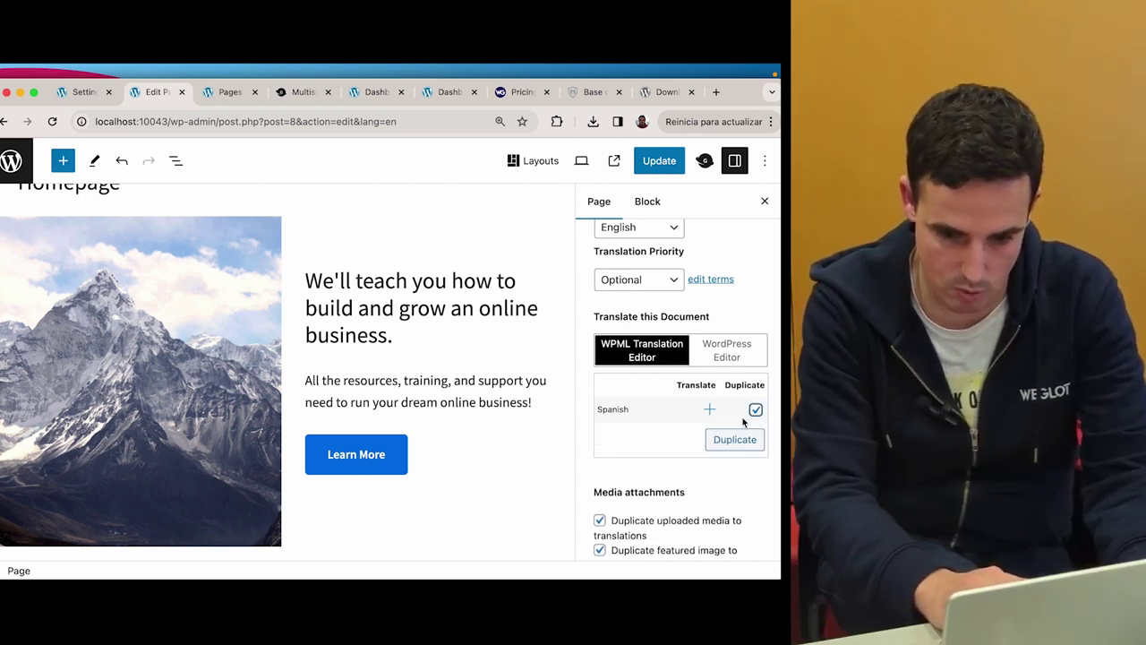
click(710, 411)
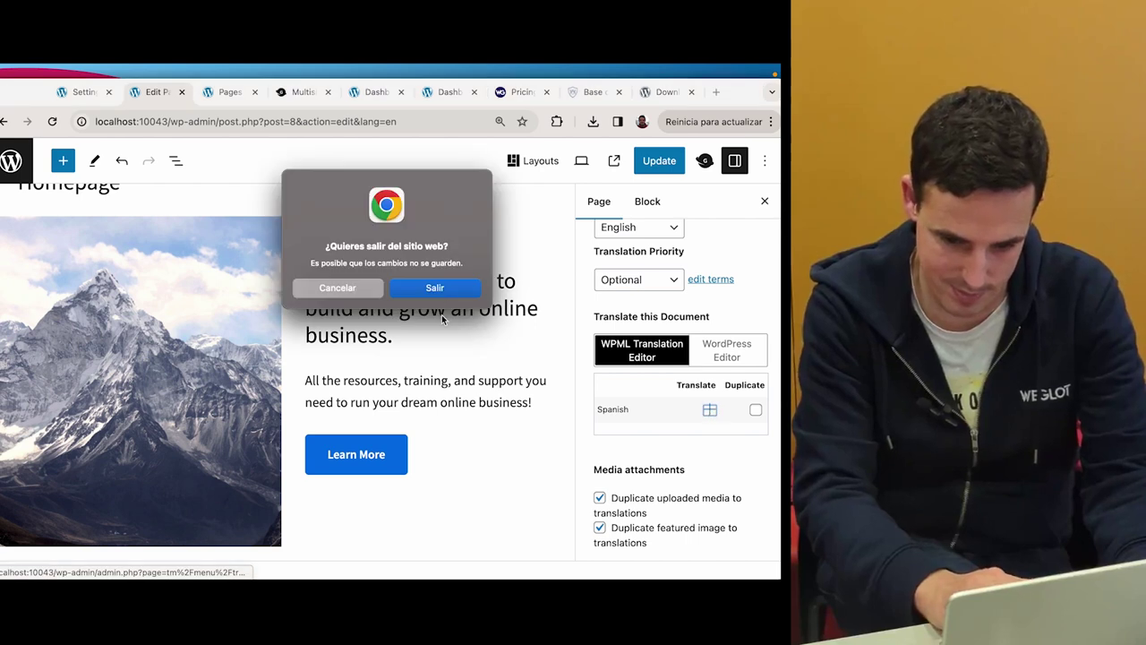
Confirm leaving the page (Salir) and load the Homepage's 54-segment Spanish translation at 0%.
click(437, 287)
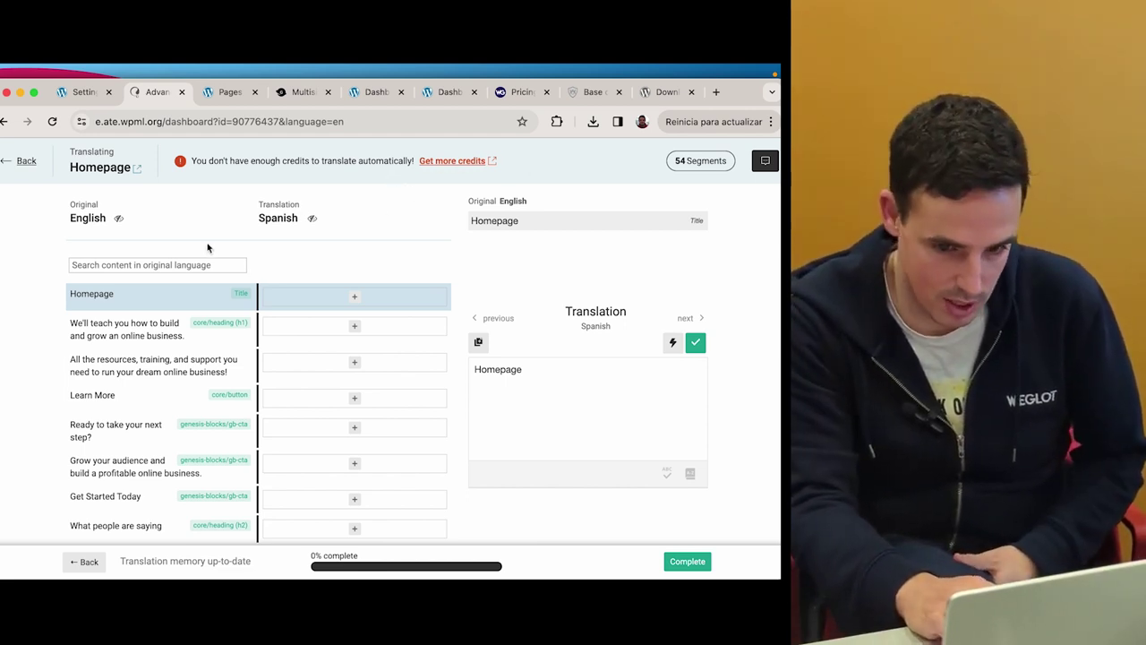
scroll(207, 247, down, 2)
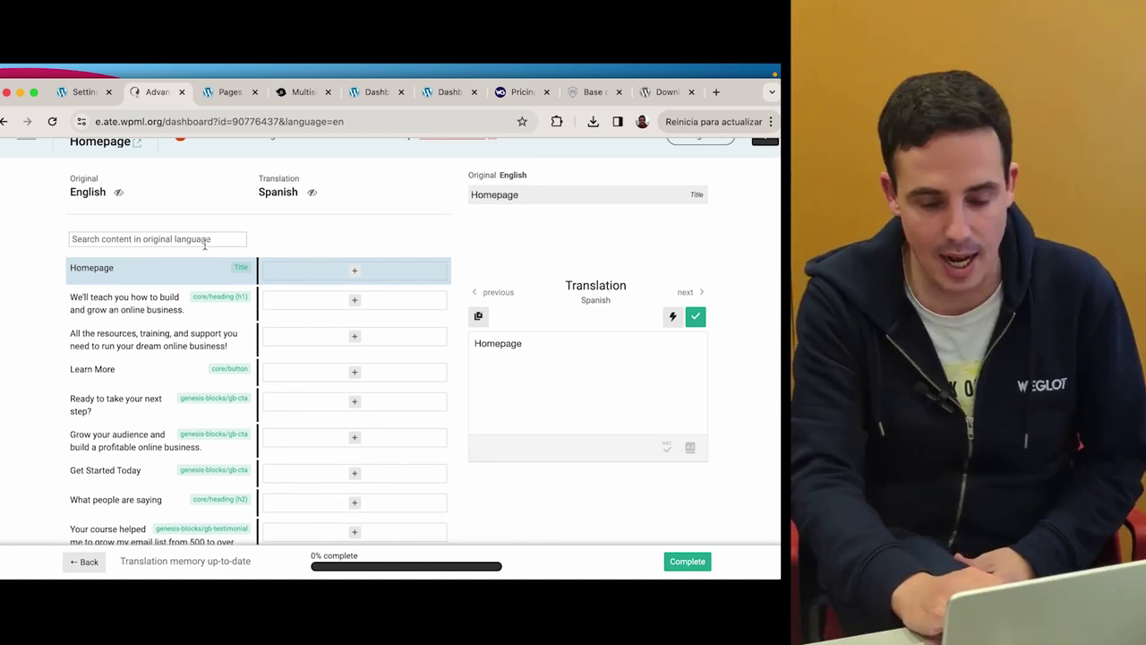
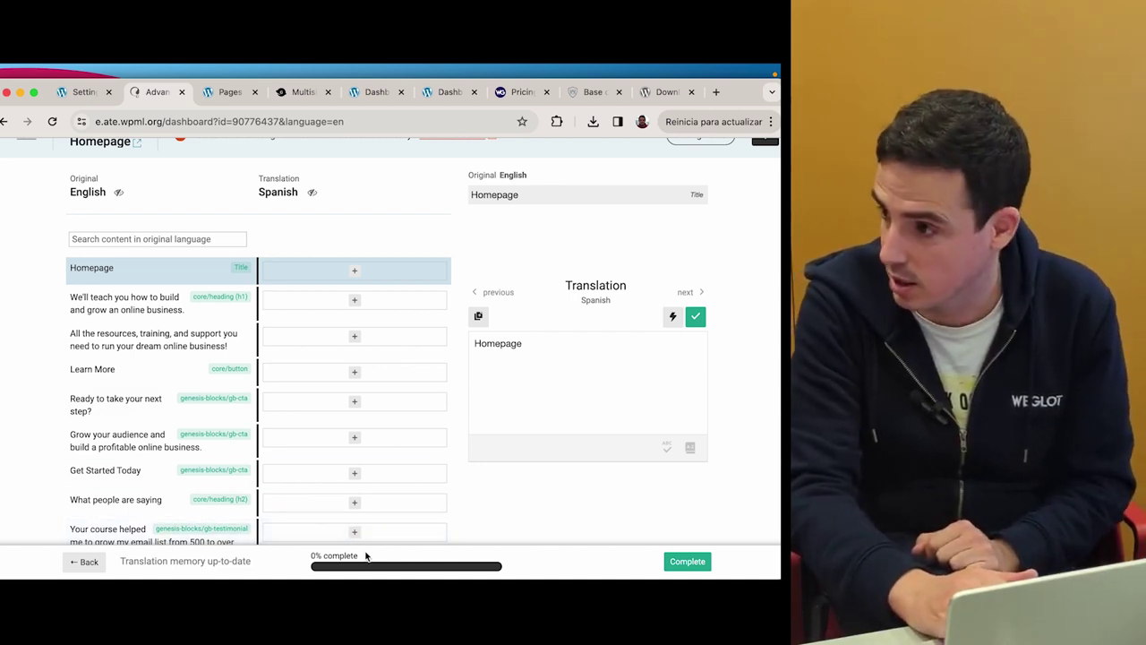
Try twice to complete the Homepage translation job; WPML warns all sentences must be saved first.
click(686, 562)
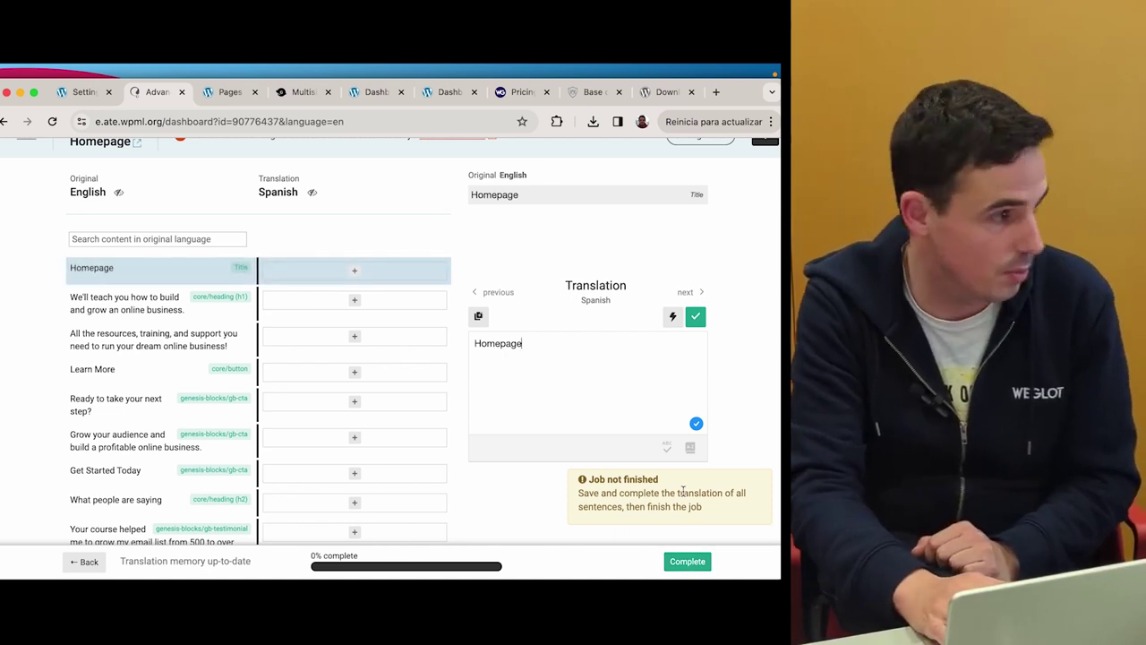
click(679, 561)
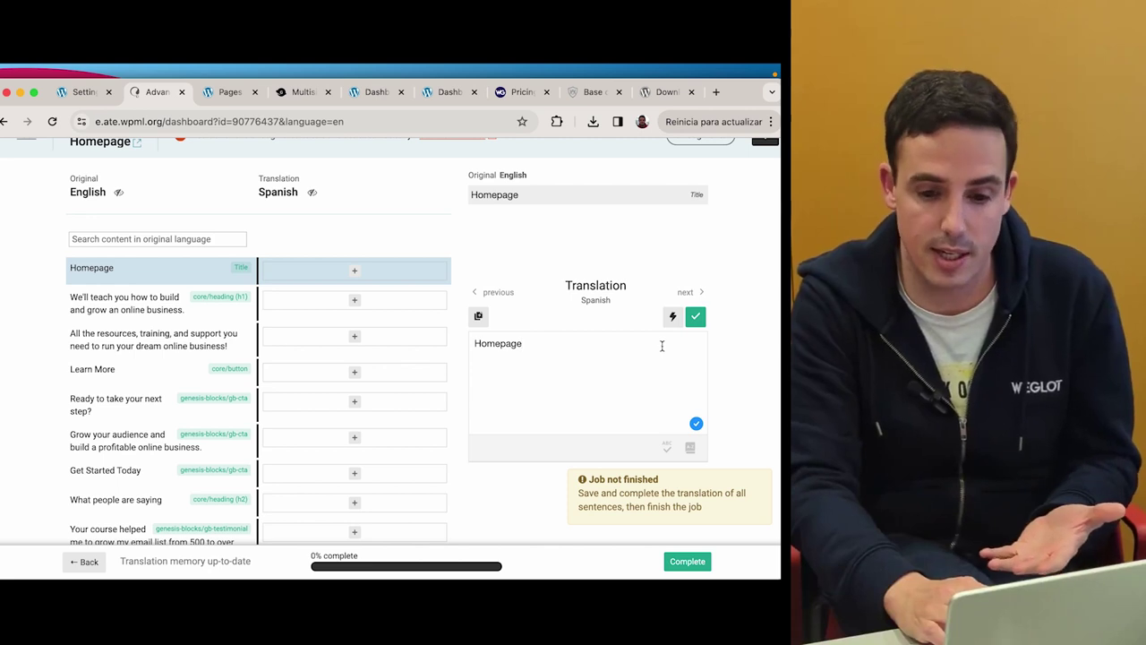
scroll(662, 345, up, 1)
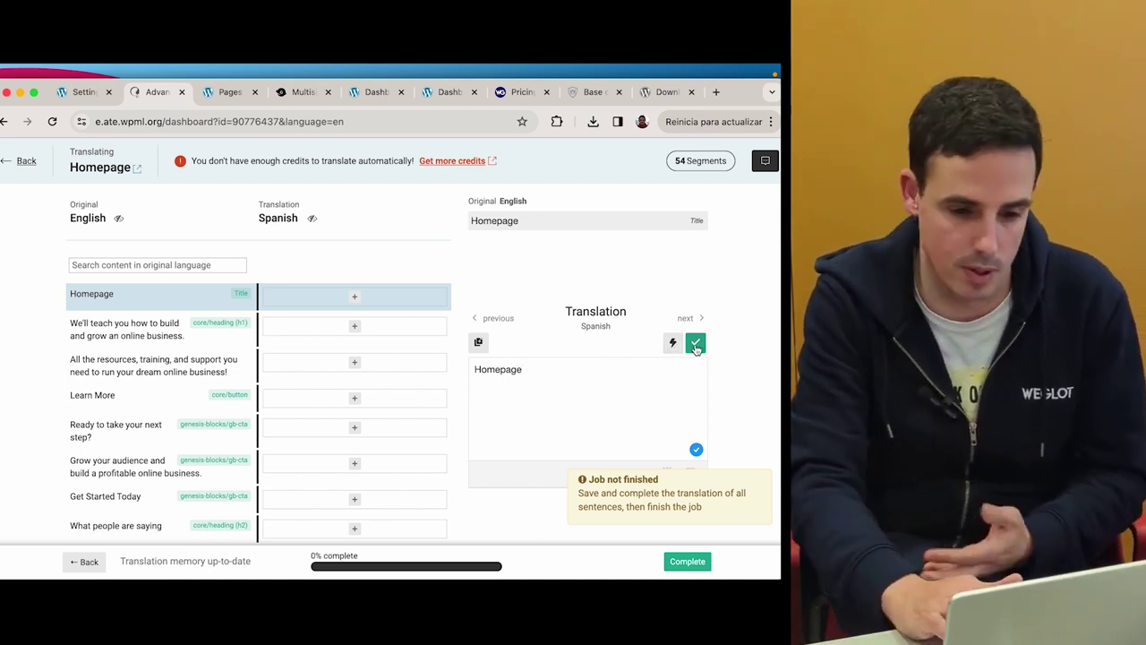
Save every Homepage segment, from the title to the 30-day return policy sentence, reaching 100%.
click(695, 342)
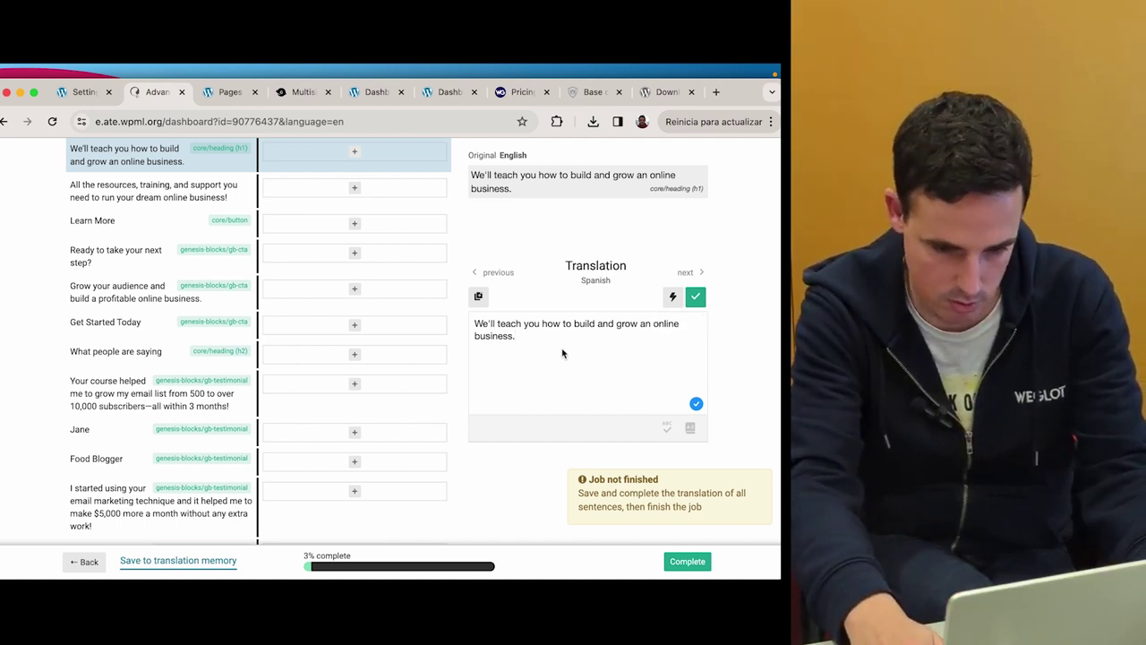
click(697, 297)
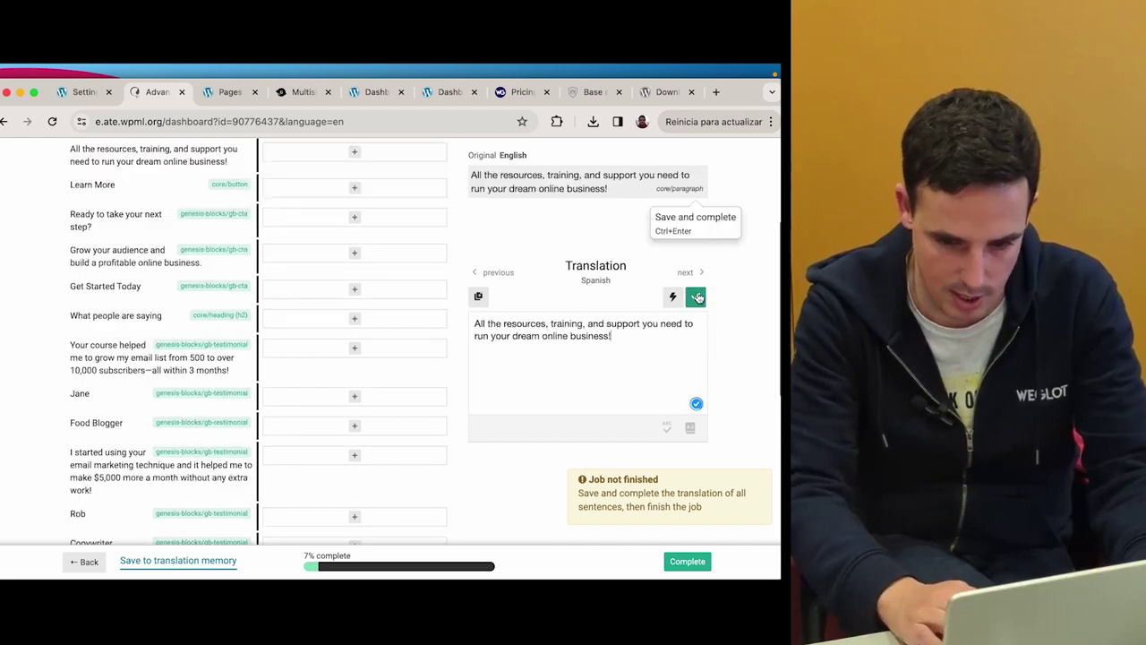
click(697, 297)
click(697, 297)
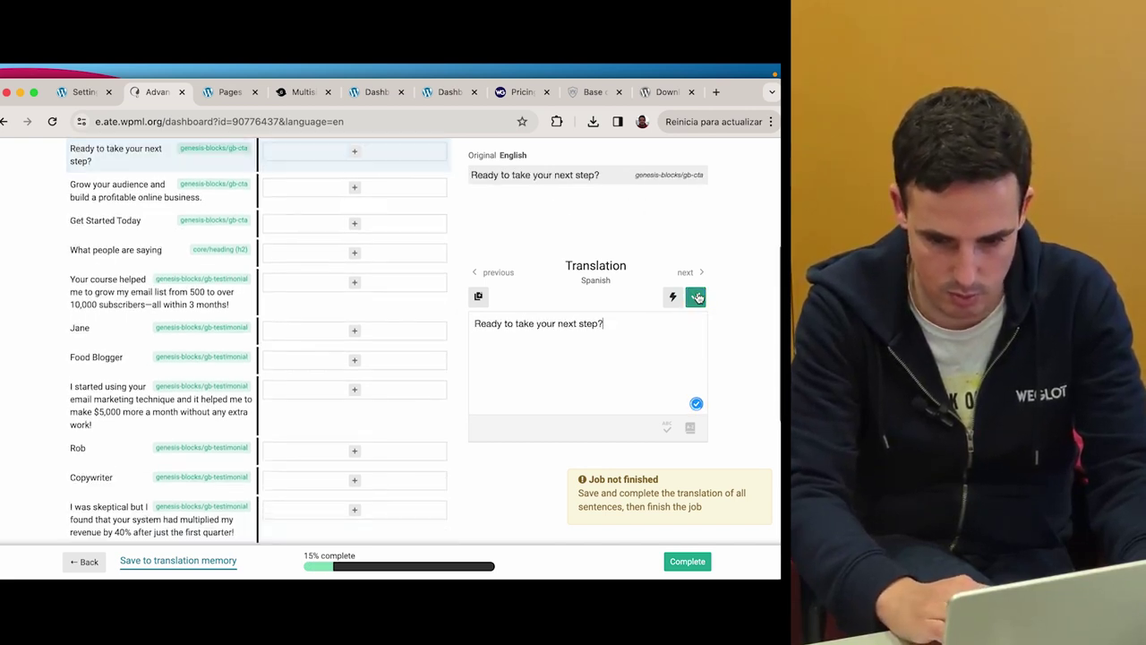
click(697, 297)
click(697, 297)
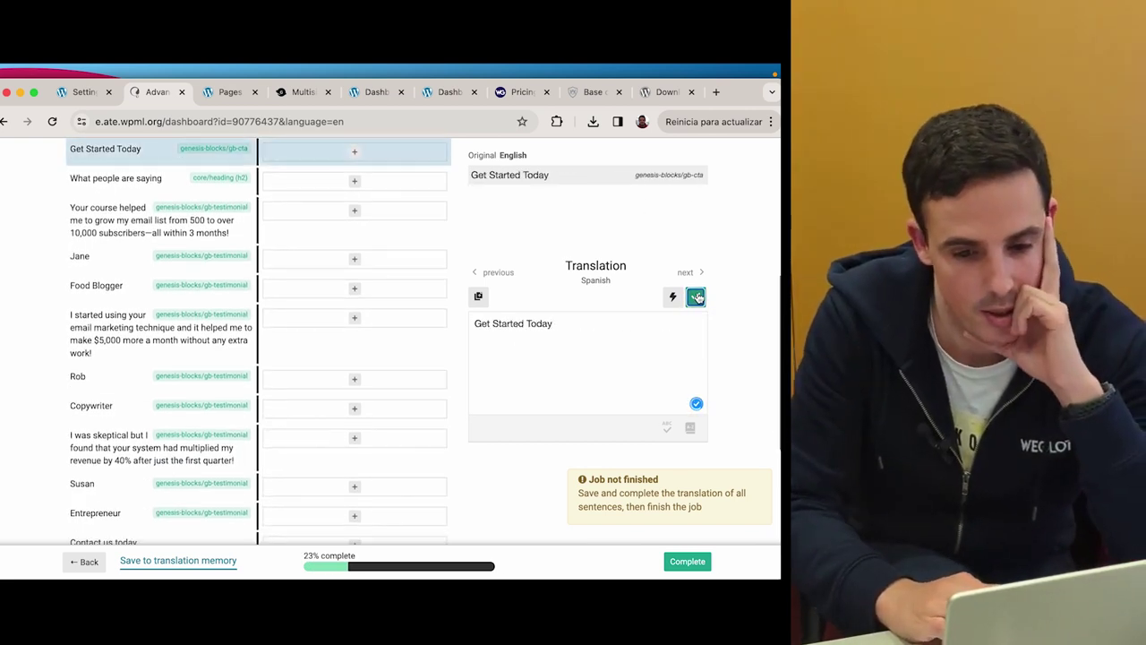
click(697, 297)
click(697, 297)
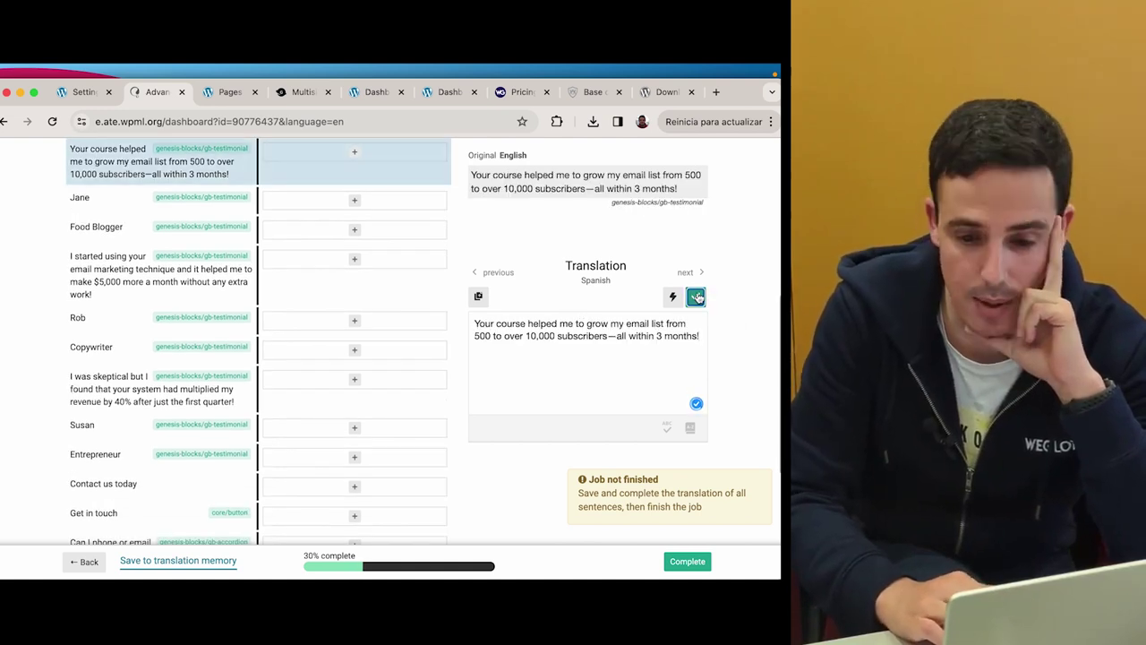
click(697, 297)
click(696, 297)
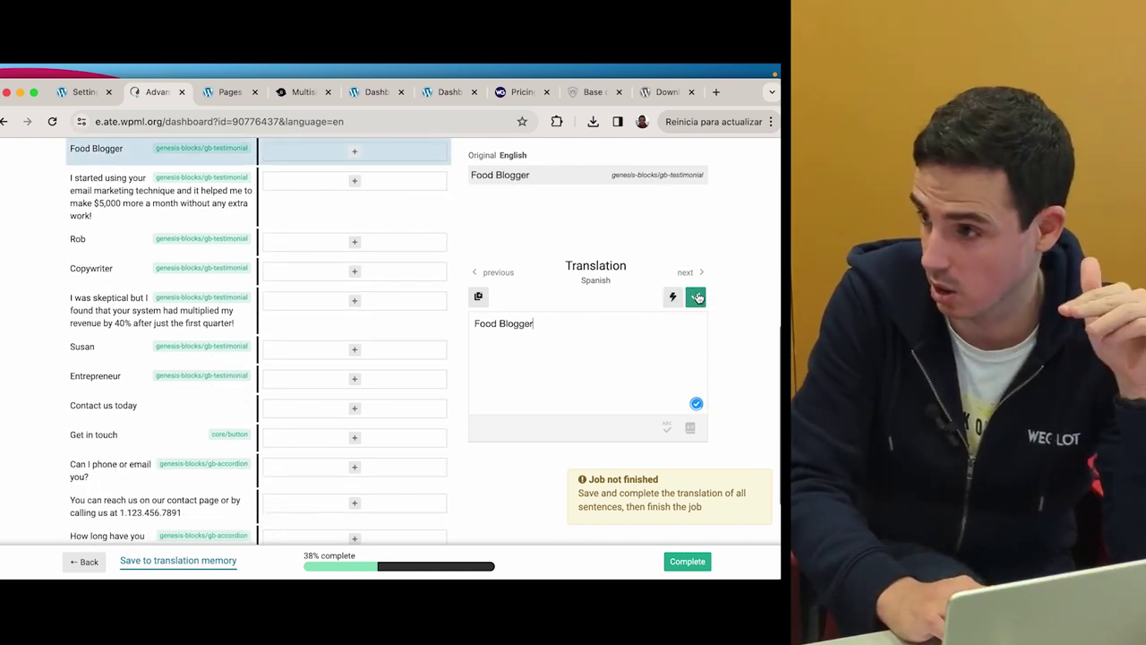
click(696, 297)
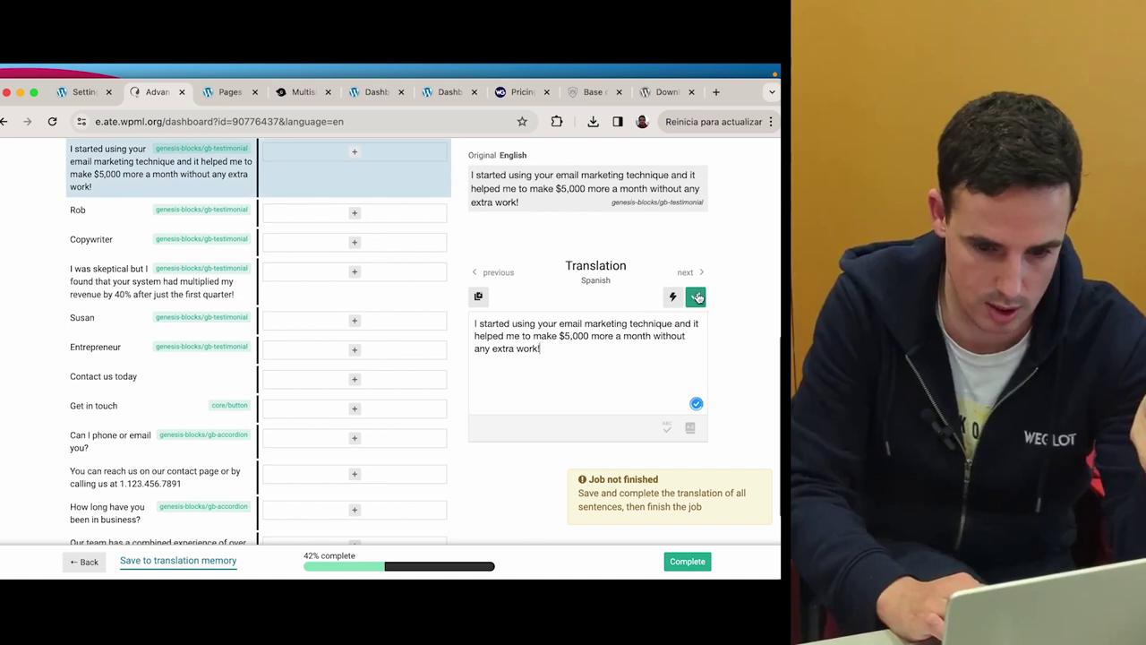
click(696, 297)
click(696, 298)
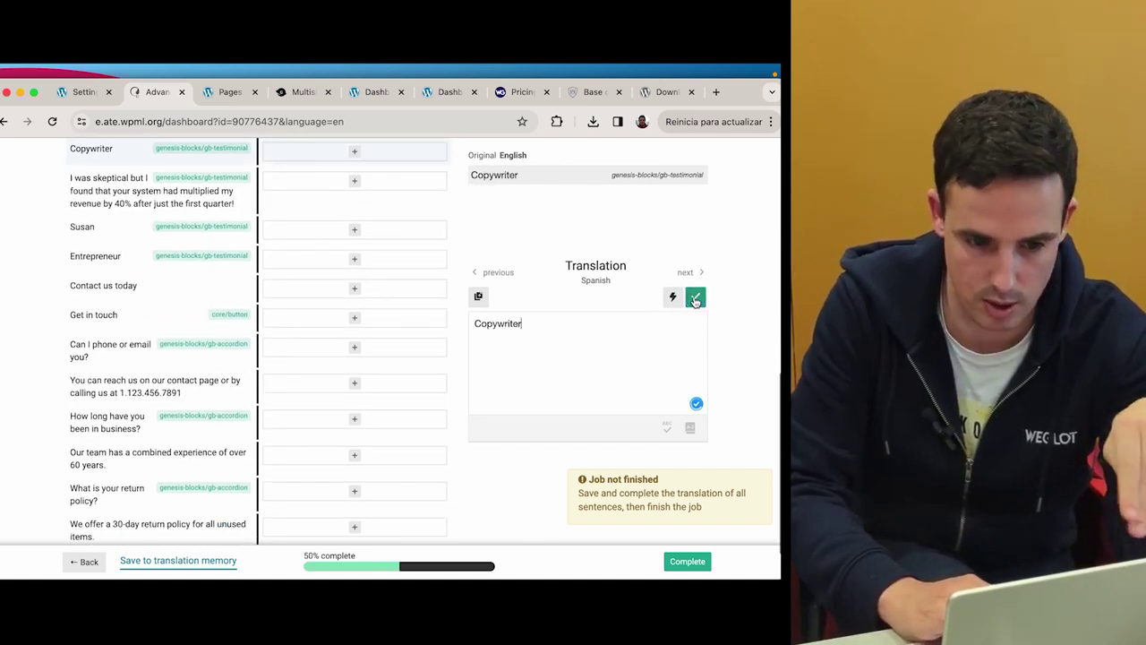
click(696, 298)
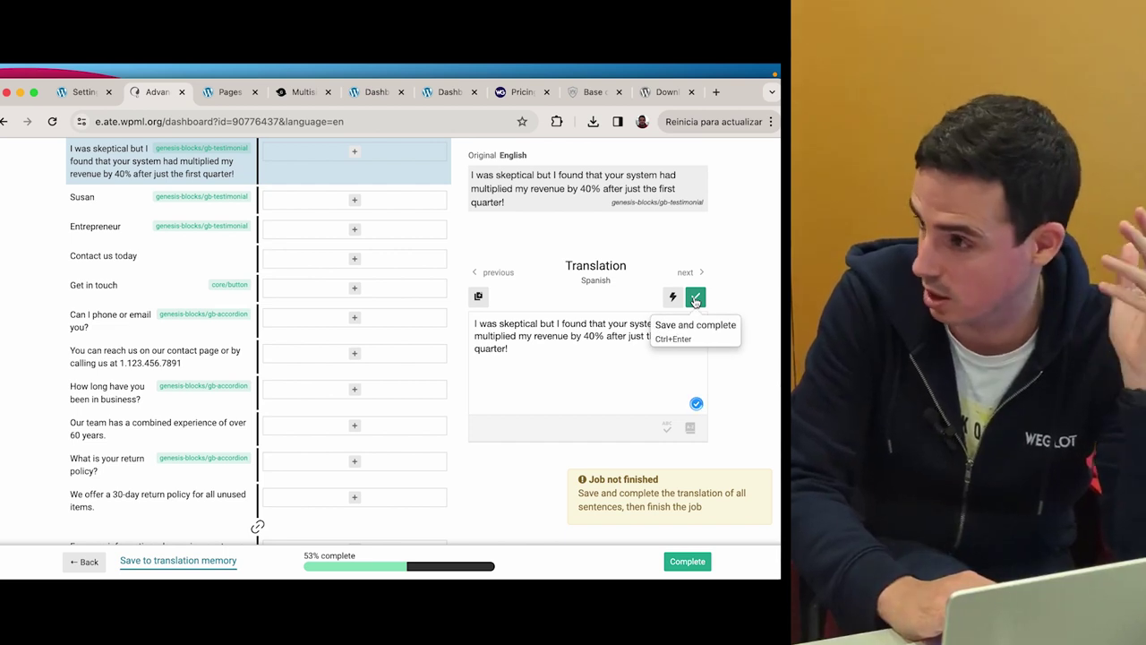
click(696, 298)
click(696, 299)
click(696, 299)
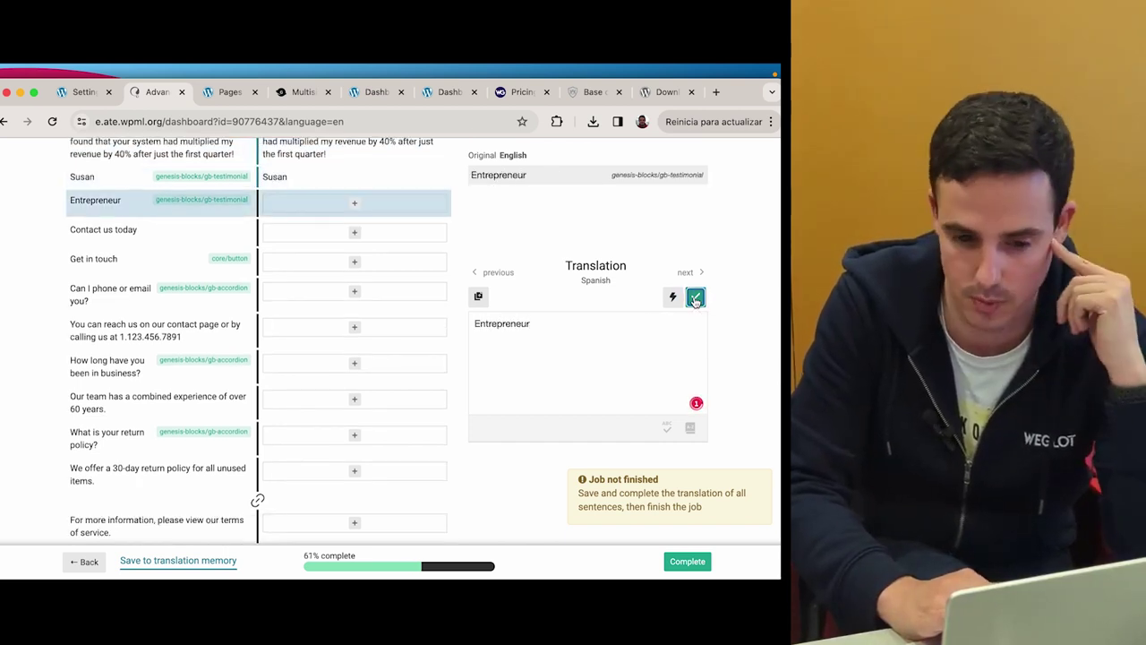
click(696, 298)
click(696, 299)
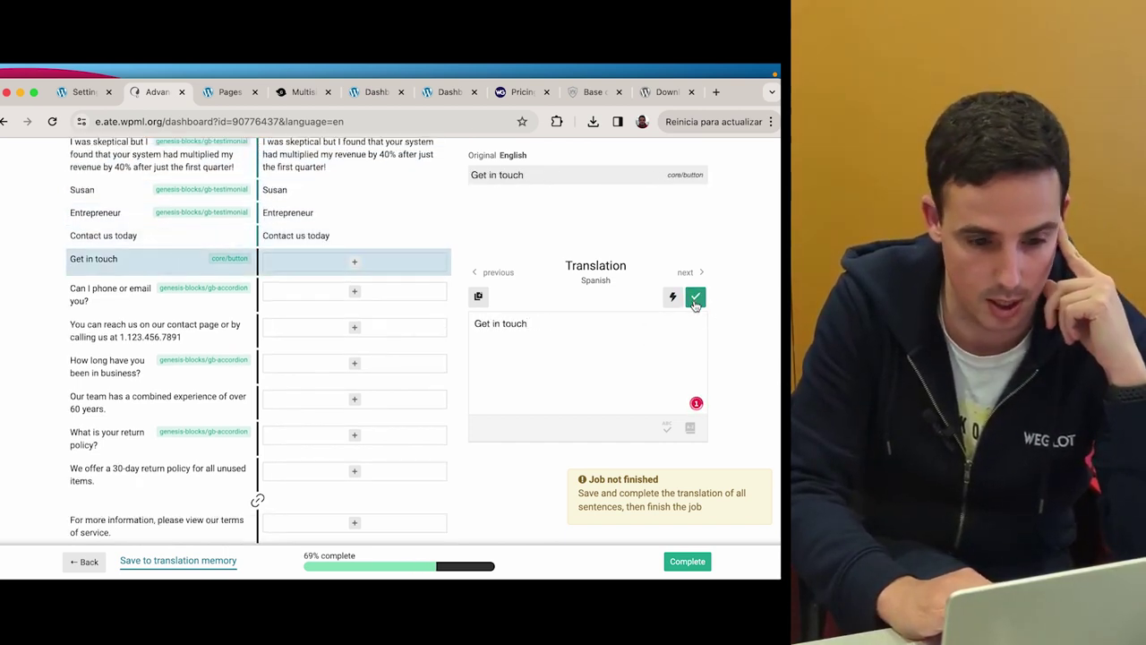
click(695, 298)
click(696, 299)
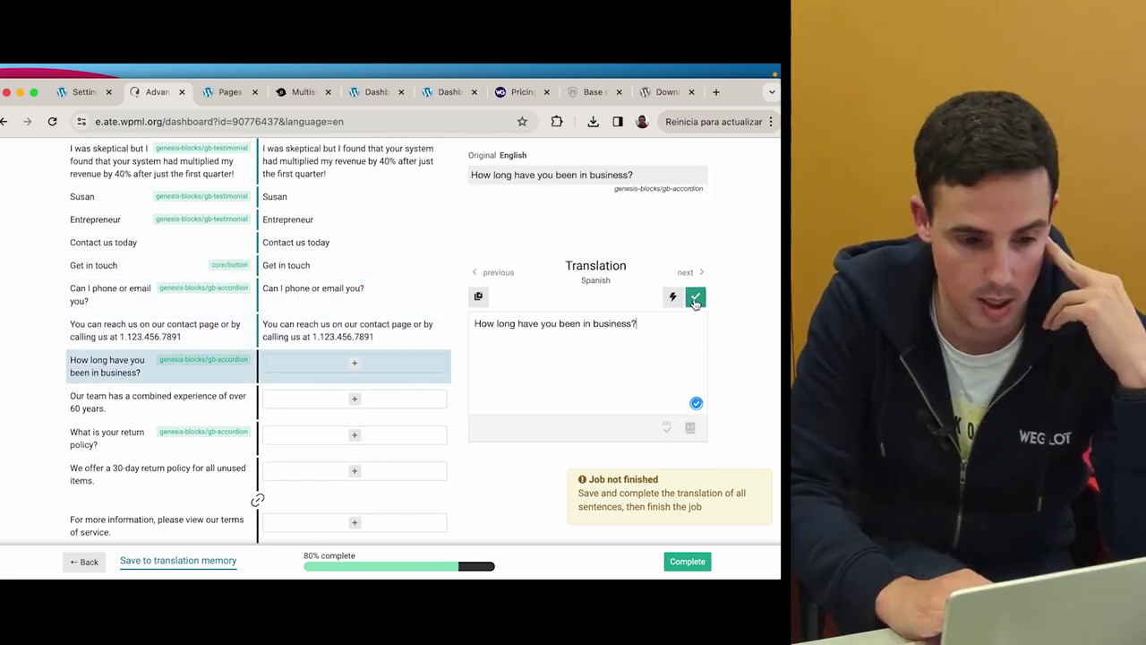
click(696, 298)
click(695, 298)
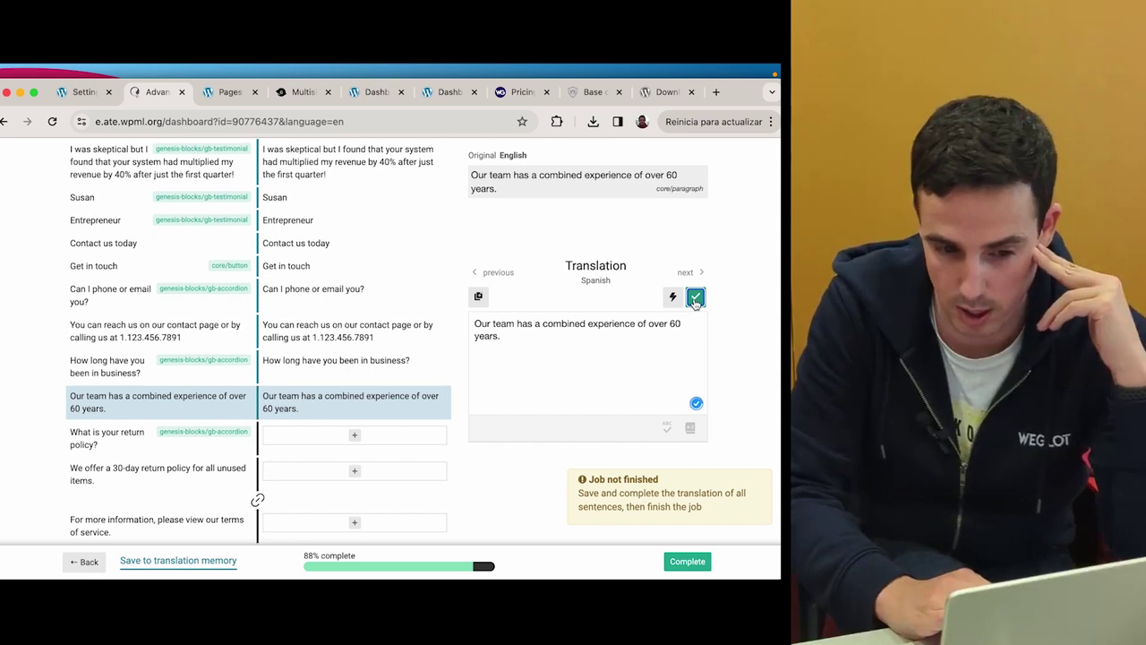
click(695, 298)
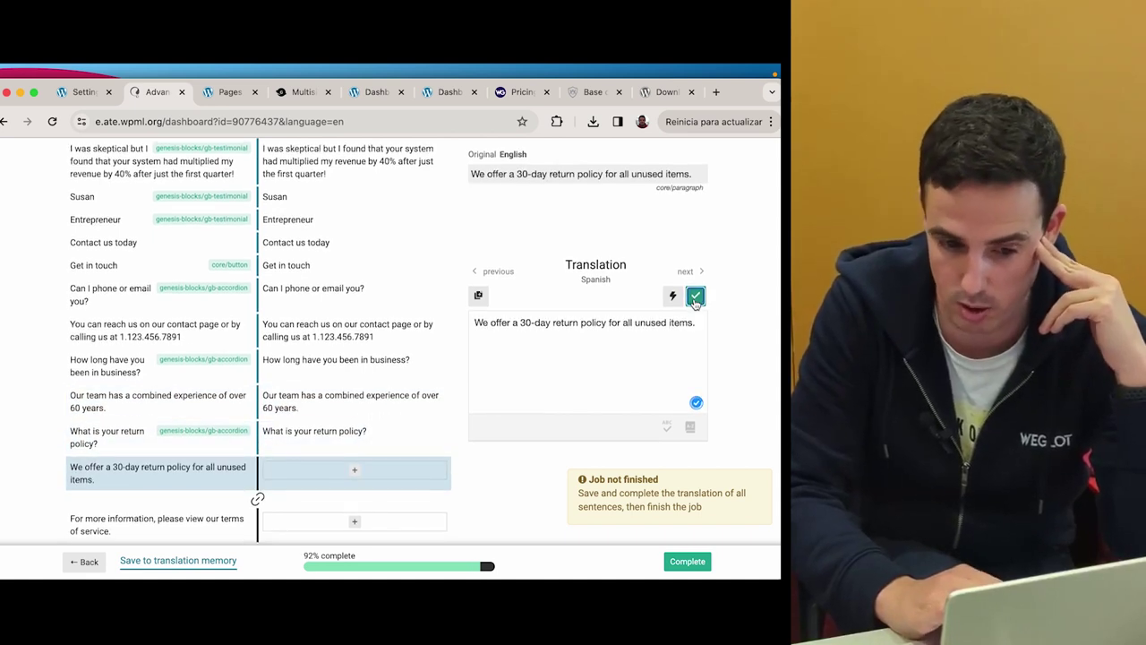
click(696, 298)
click(696, 298)
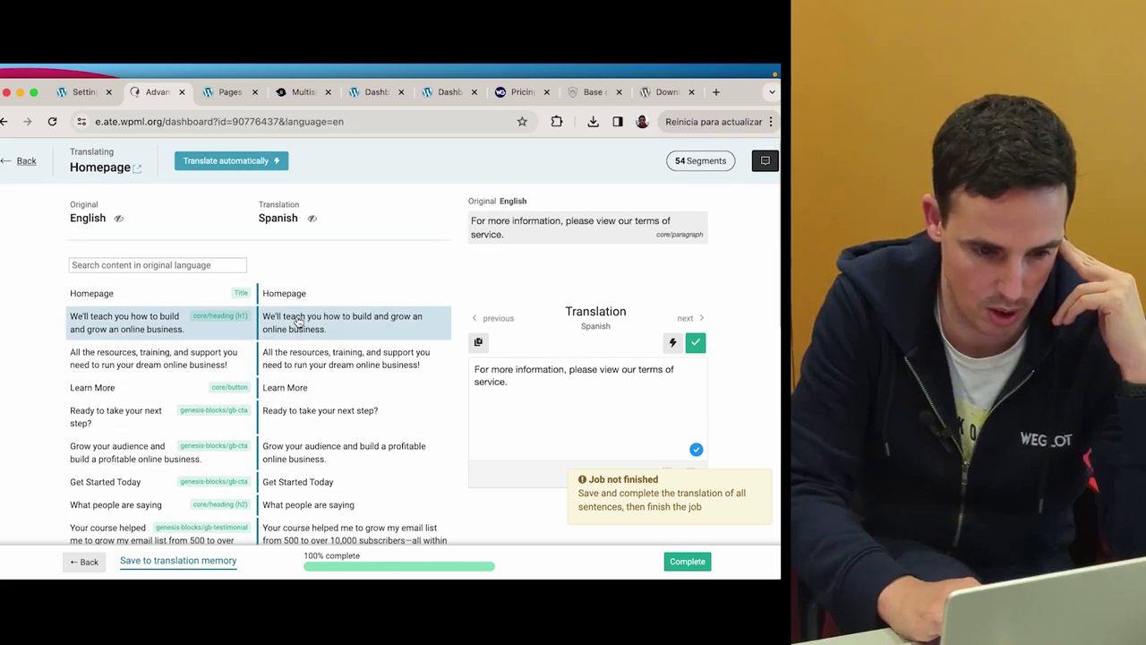
Replace "We'll teach" in the main heading with "Te enseñaremos a" and save it.
drag(524, 370, 466, 369)
text(Te enseñarem)
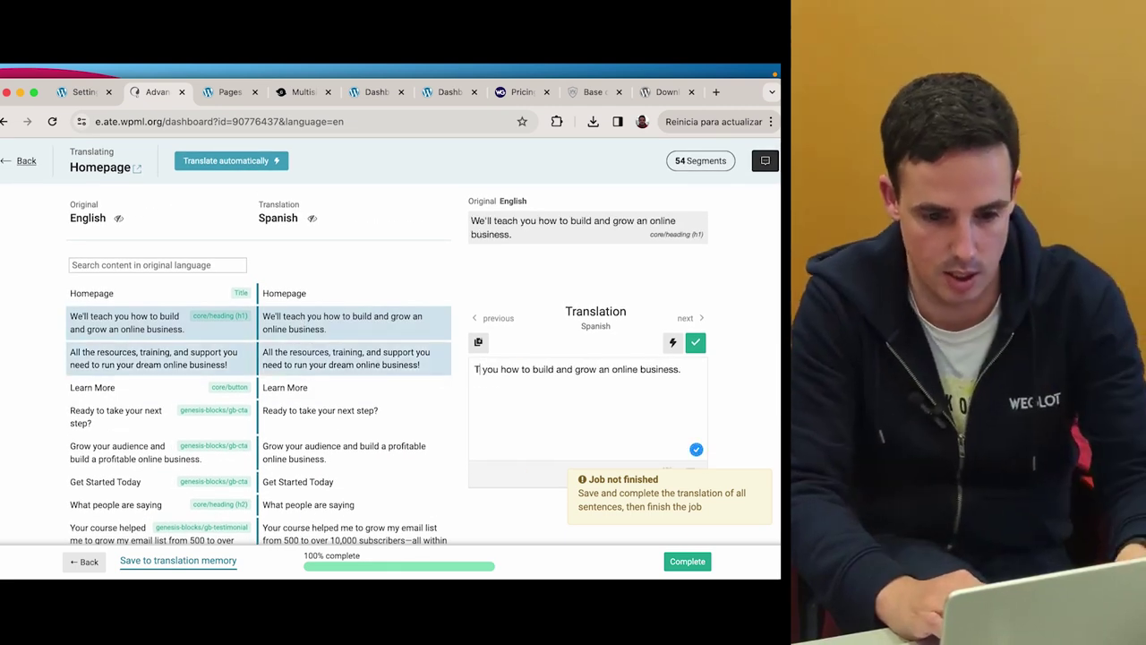
text(os a...)
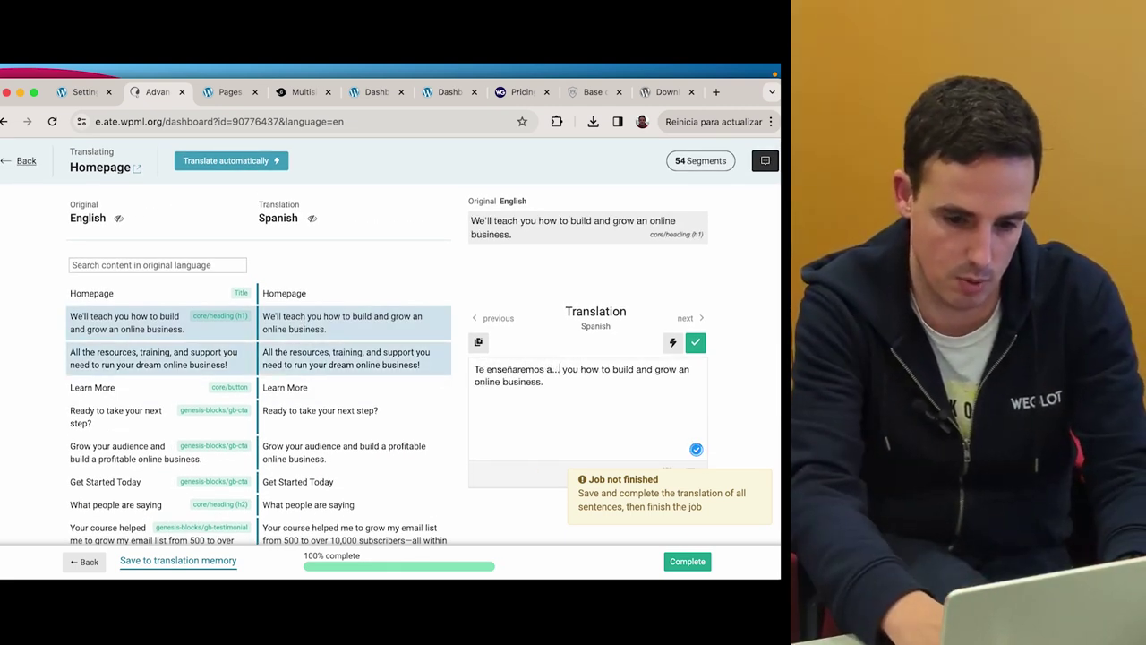
click(696, 343)
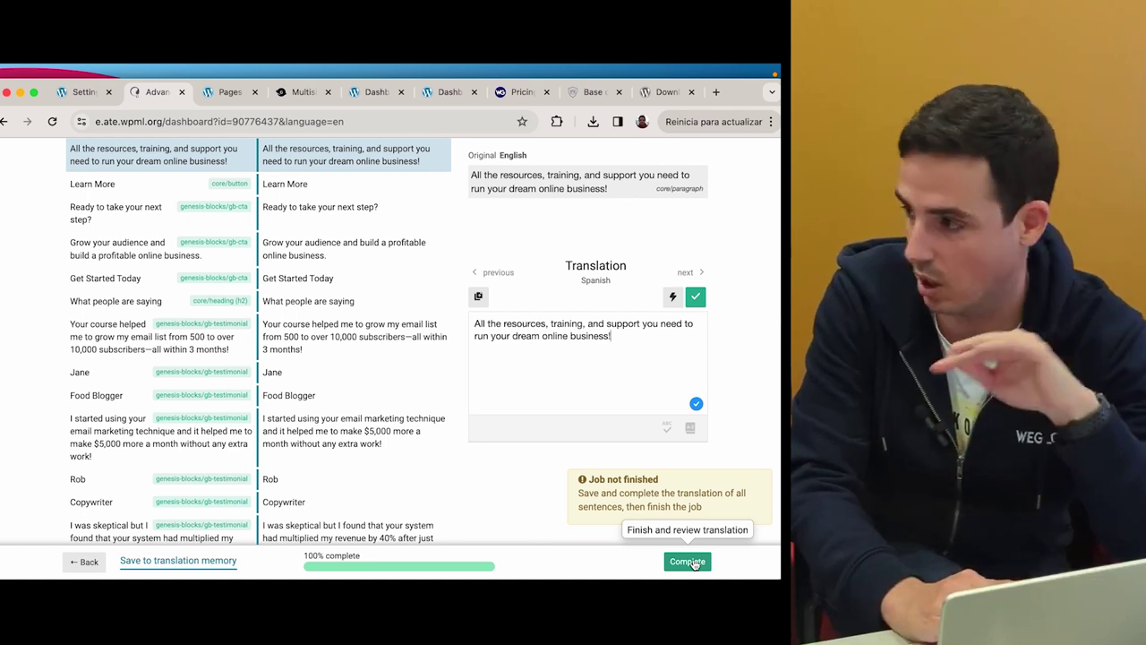
Complete the translation job, update the Homepage, and view the front-end homepage.
click(687, 562)
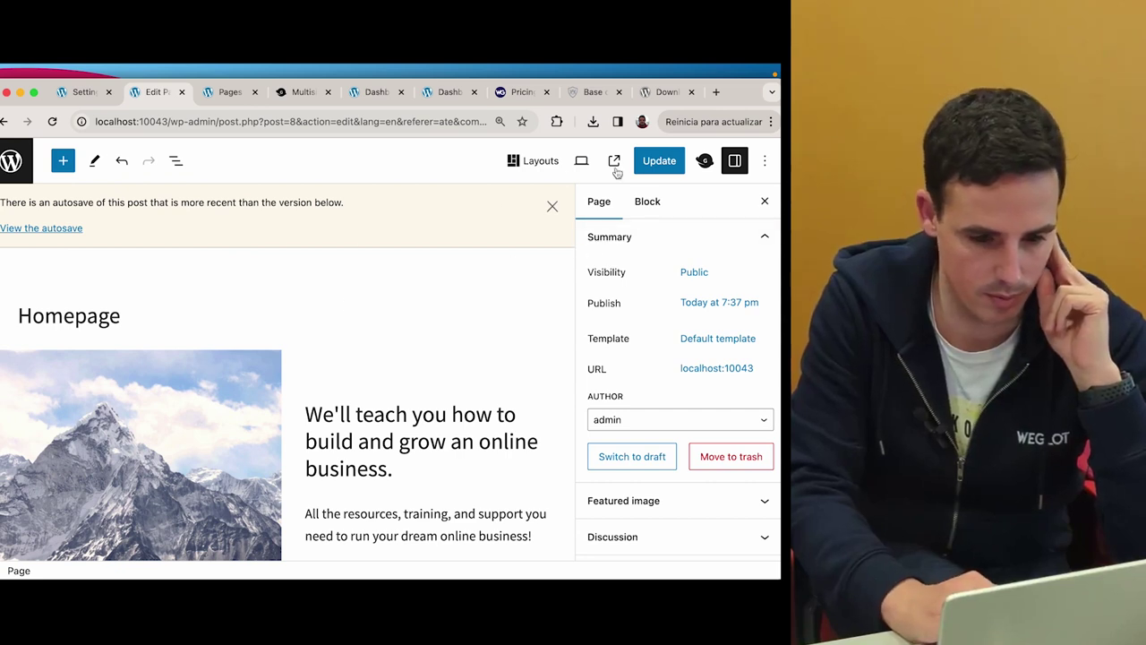
click(659, 160)
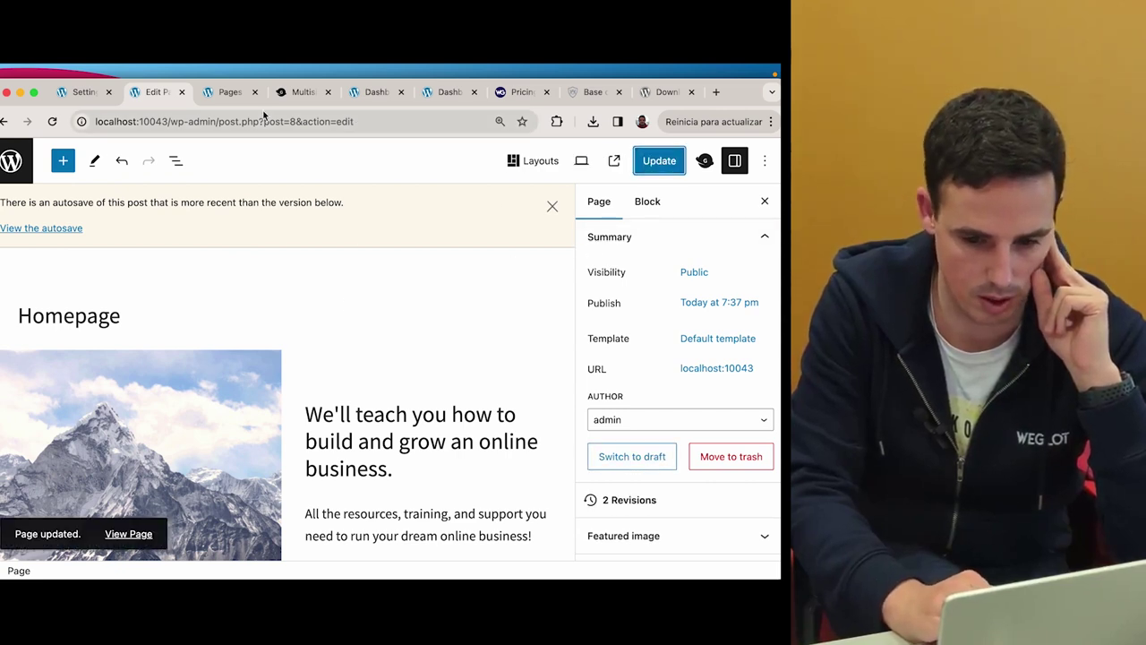
click(230, 92)
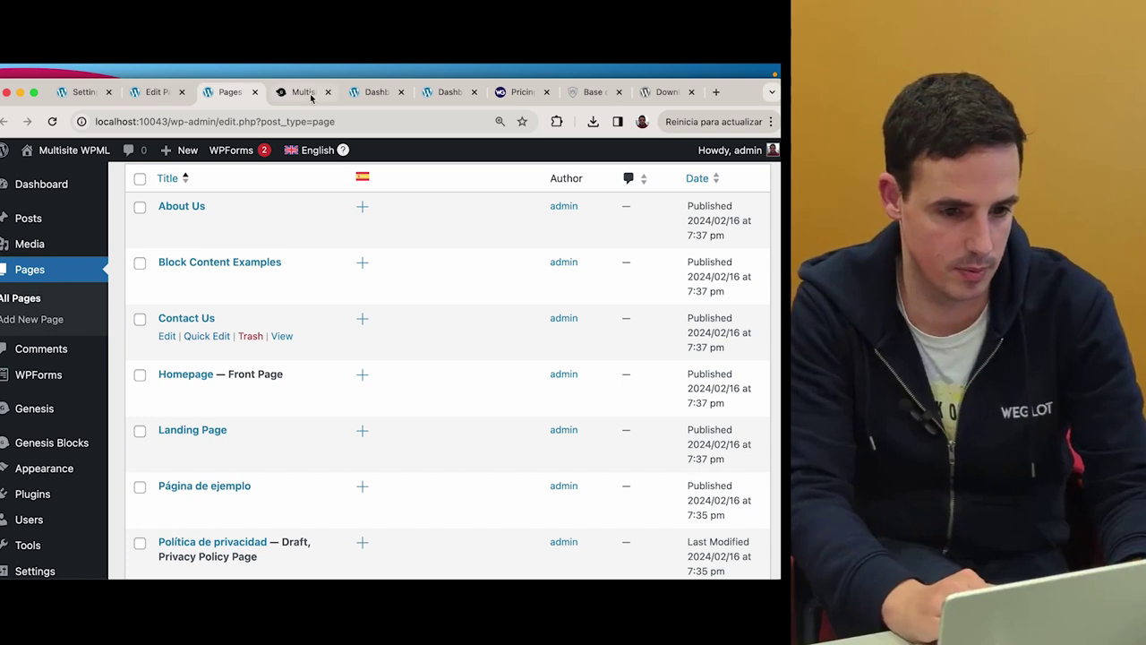
click(303, 93)
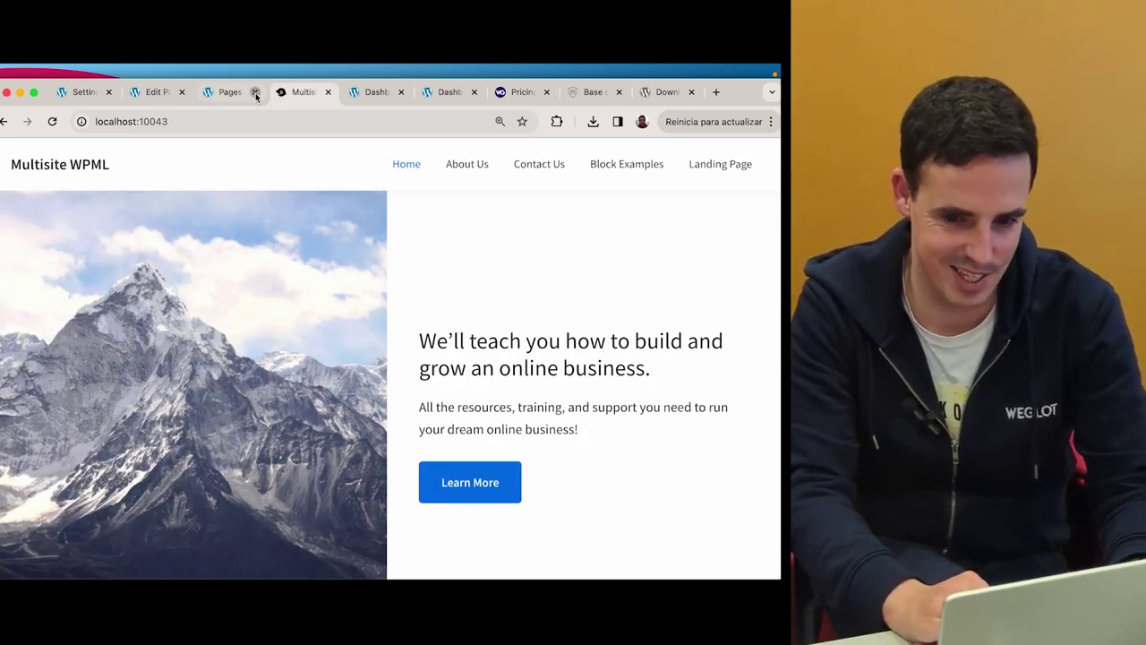
Return to the Pages list and check that Homepage now has a Spanish translation.
click(256, 93)
click(157, 92)
click(14, 165)
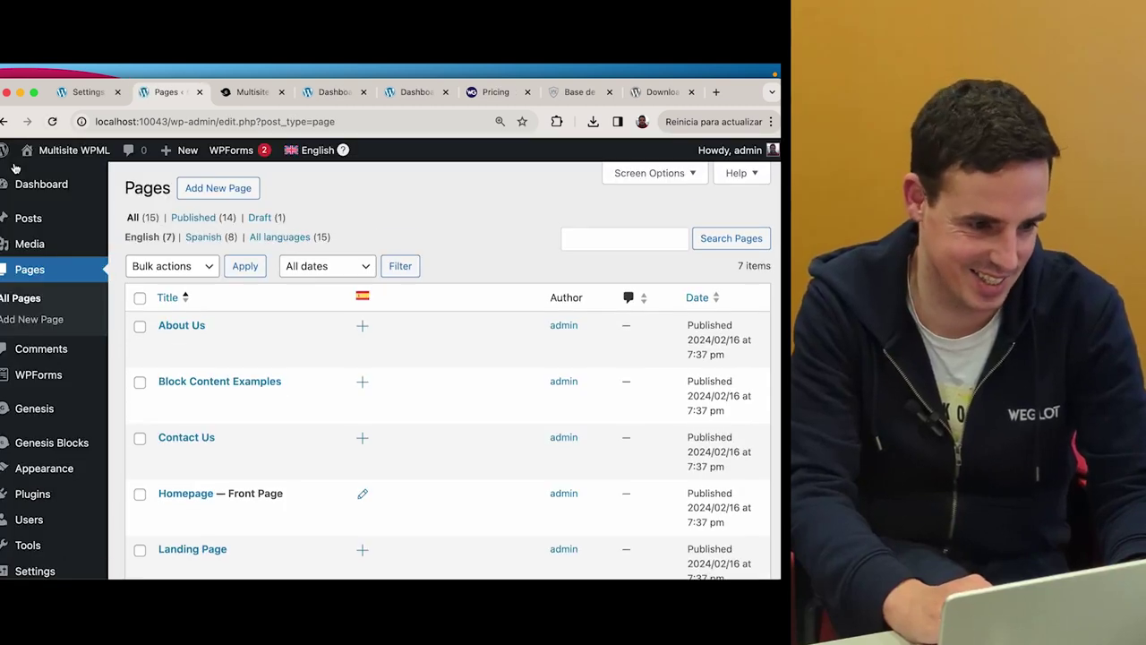
scroll(166, 439, down, 5)
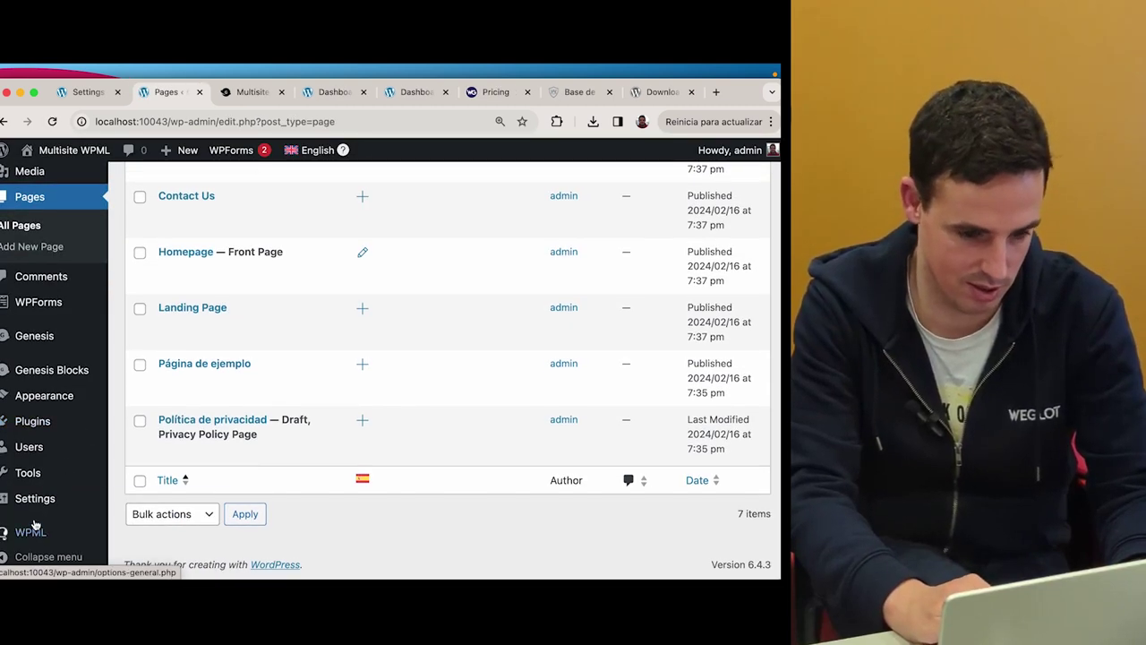
mouse_move(32, 507)
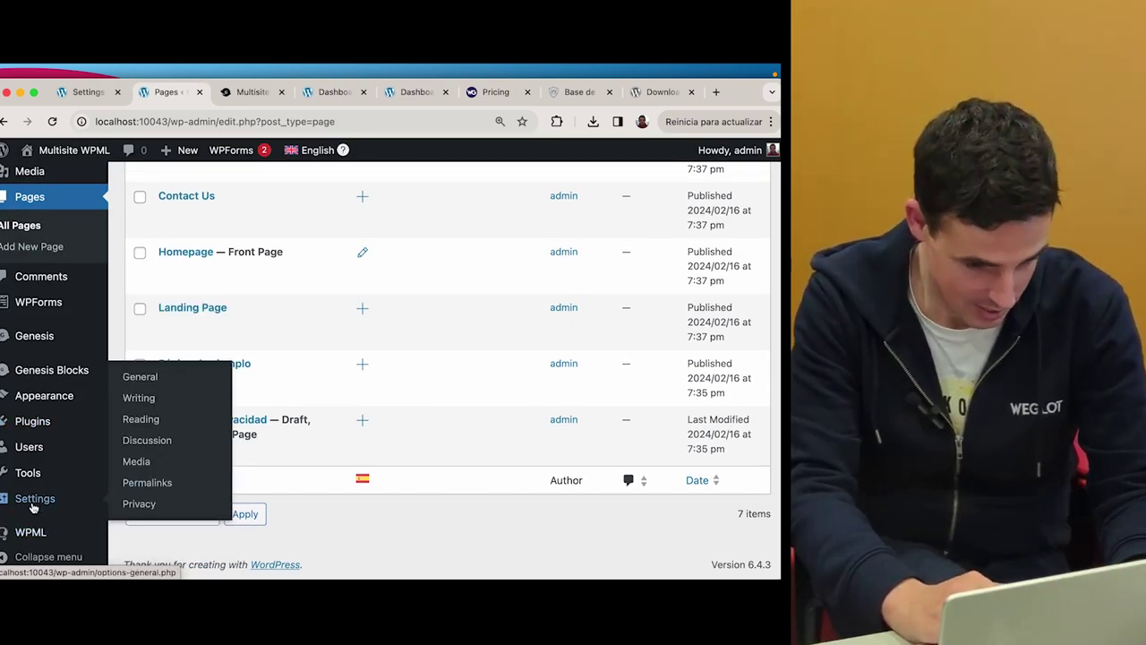
scroll(51, 274, up, 5)
mouse_move(42, 436)
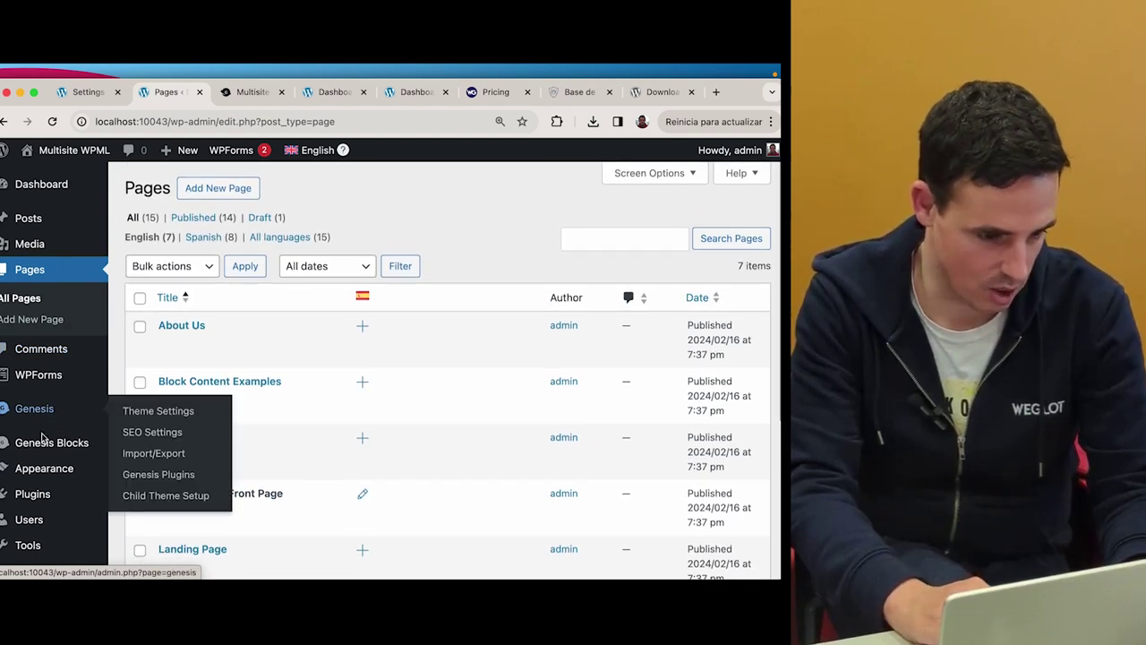
scroll(33, 519, down, 2)
Return to Appearance > Menus and review the English Header Menu's items.
mouse_move(71, 392)
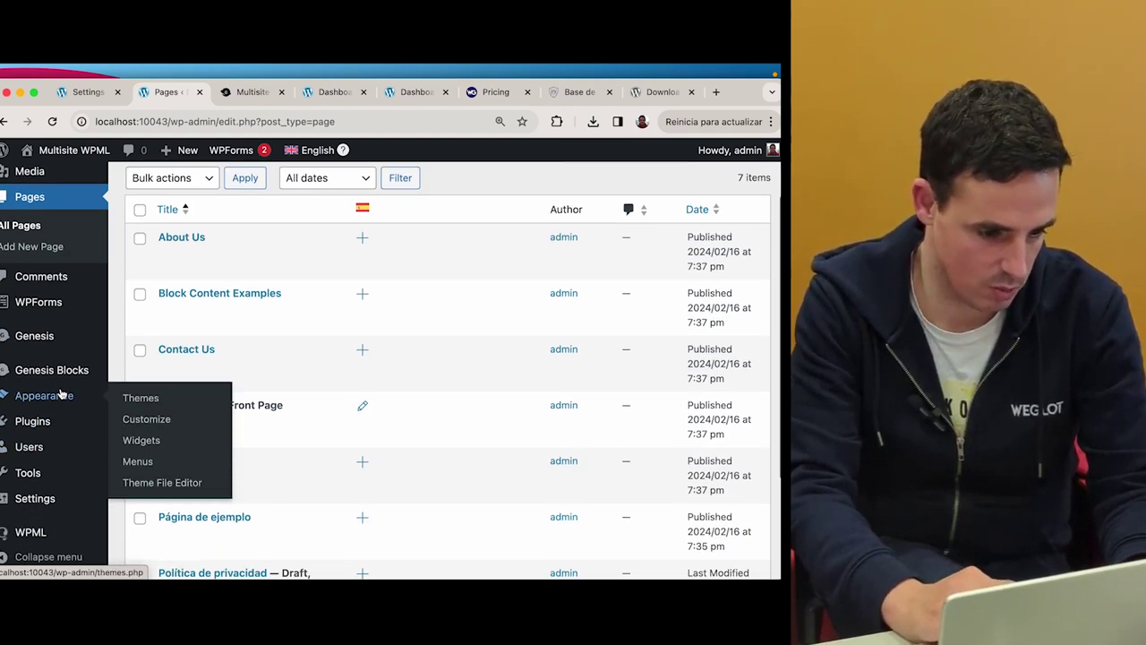
click(138, 464)
key(ctrl+Tab)
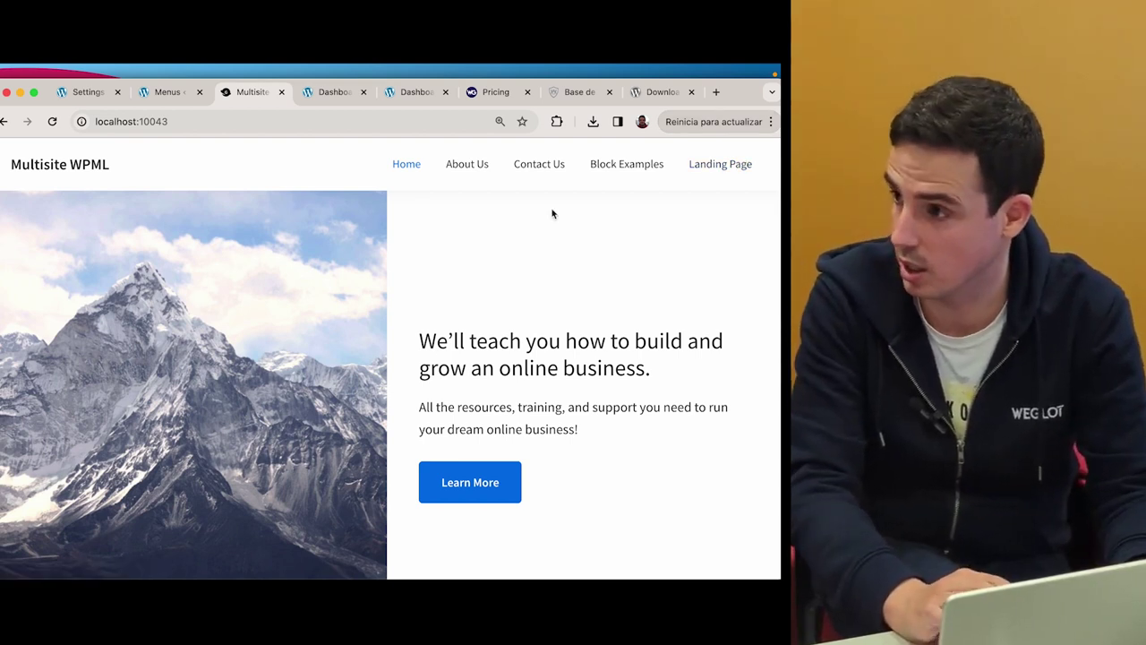
key(ctrl+shift+Tab)
scroll(445, 352, down, 6)
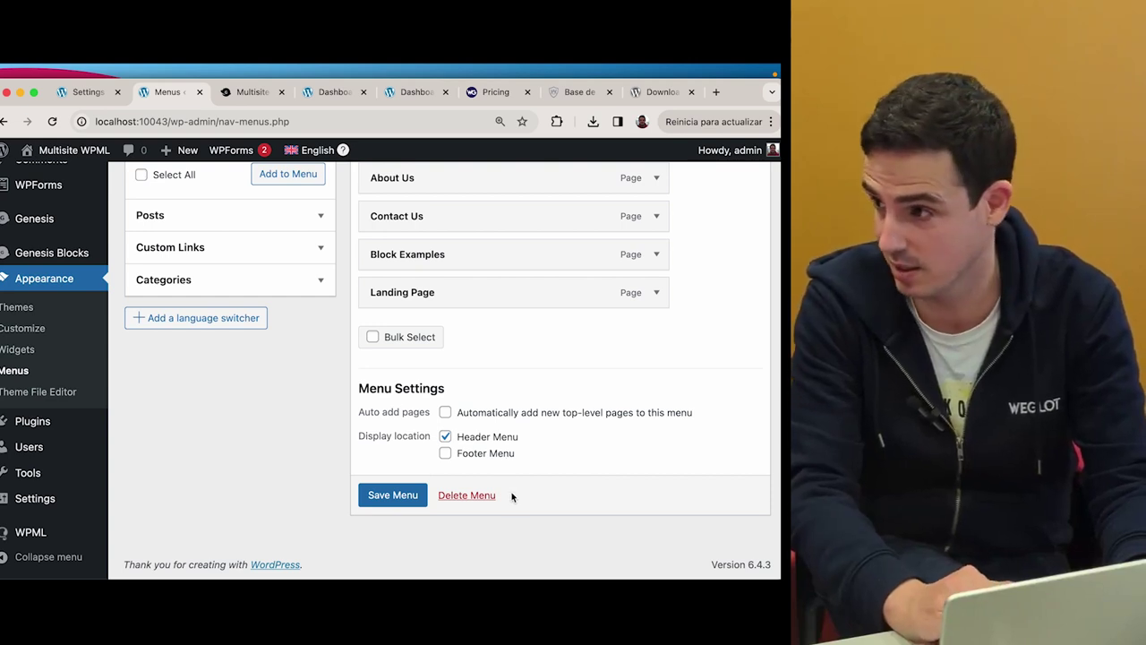
scroll(511, 496, up, 10)
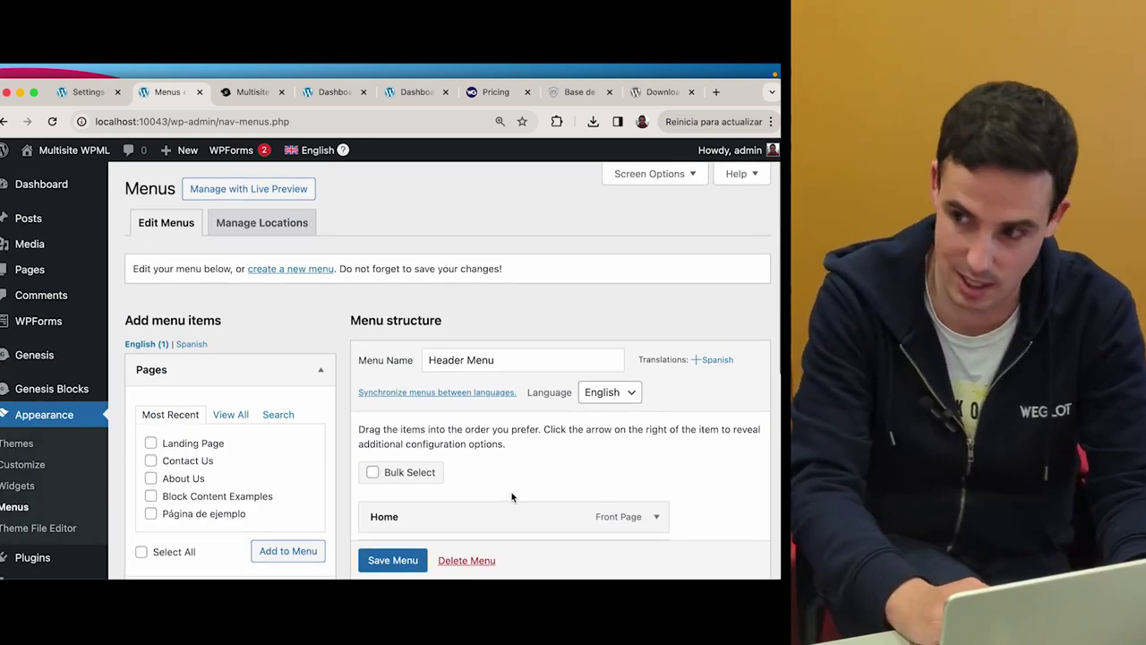
scroll(511, 496, down, 1)
scroll(512, 496, down, 1)
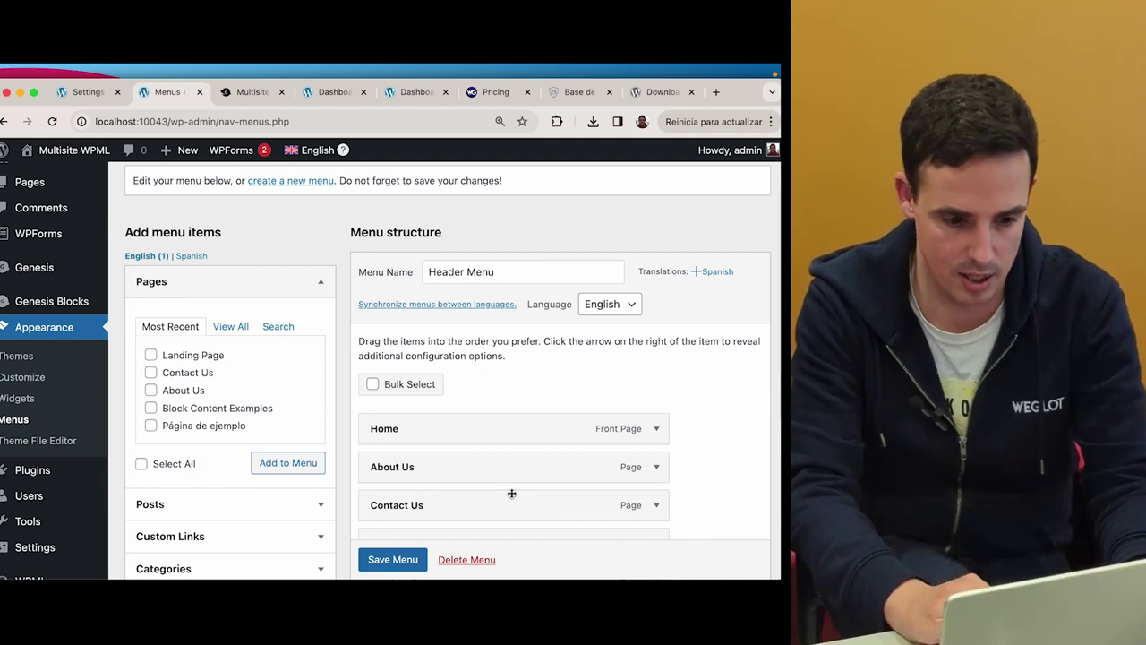
scroll(512, 496, up, 2)
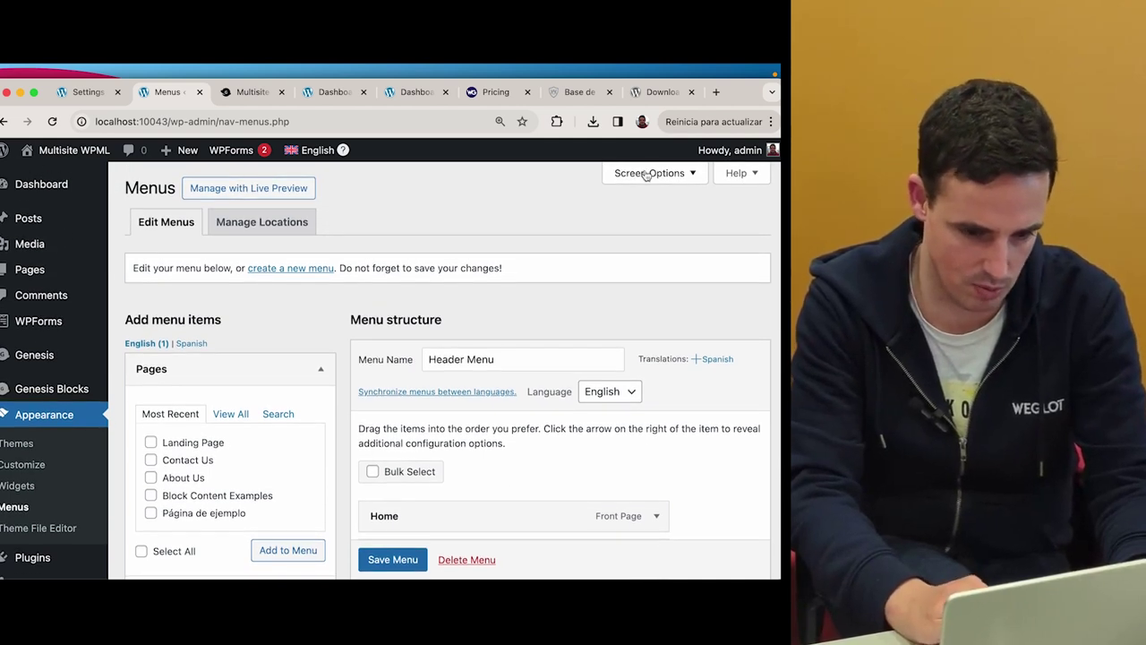
Toggle Screen Options open and closed, then highlight the menu's Translations label.
click(649, 174)
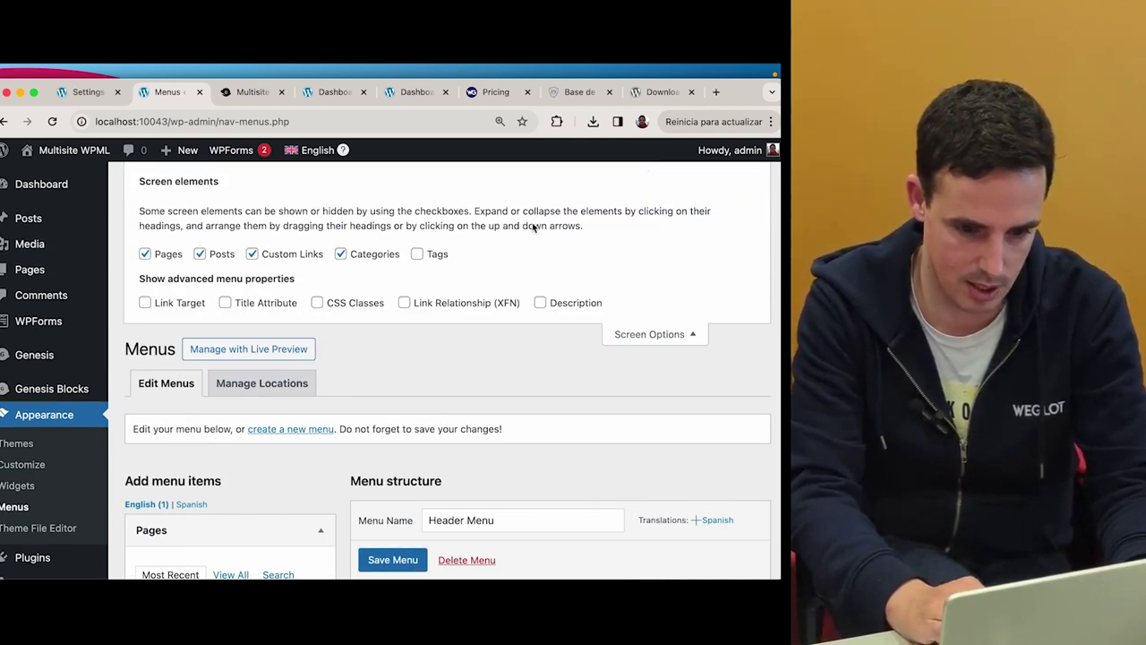
click(642, 334)
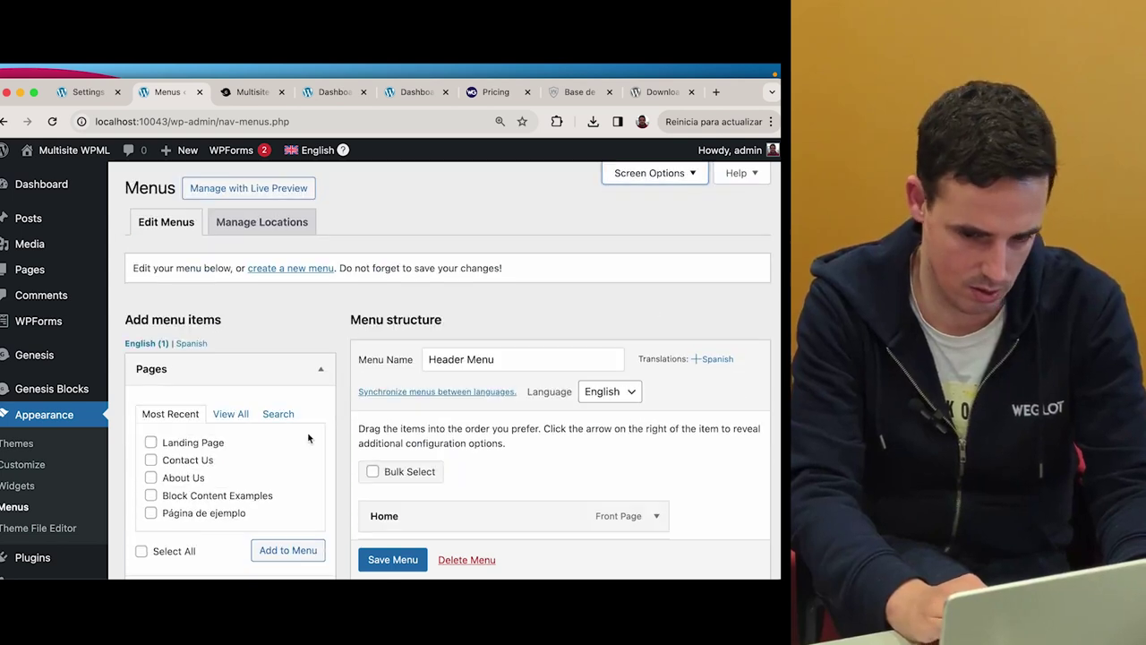
scroll(307, 431, down, 5)
scroll(307, 432, up, 5)
scroll(307, 432, down, 2)
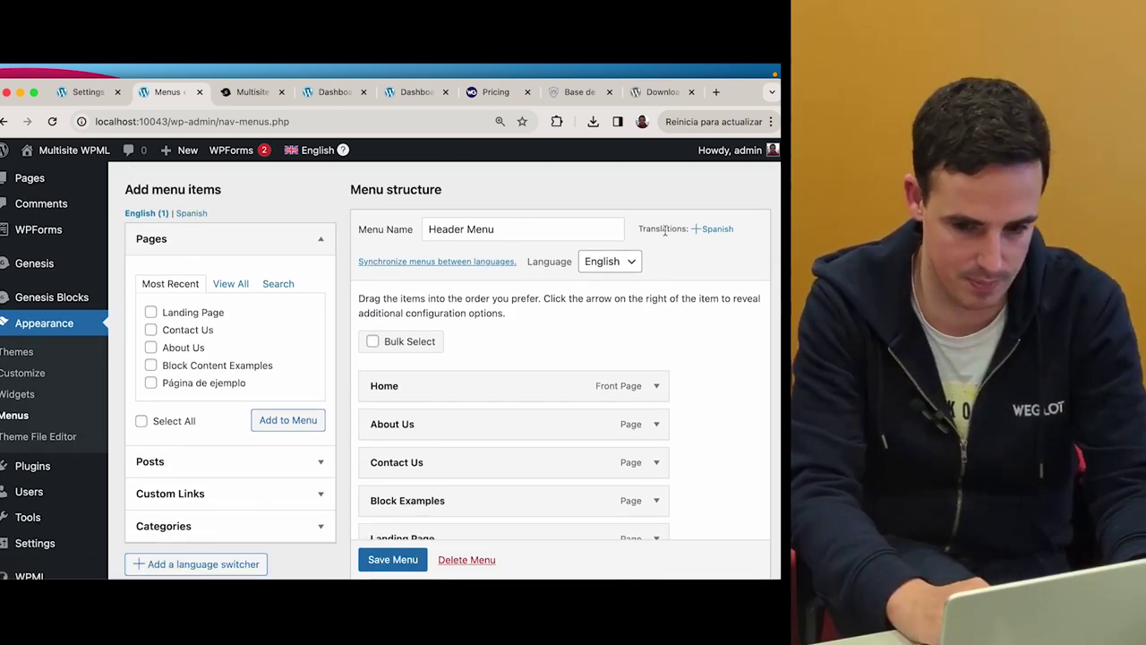
drag(672, 229, 688, 229)
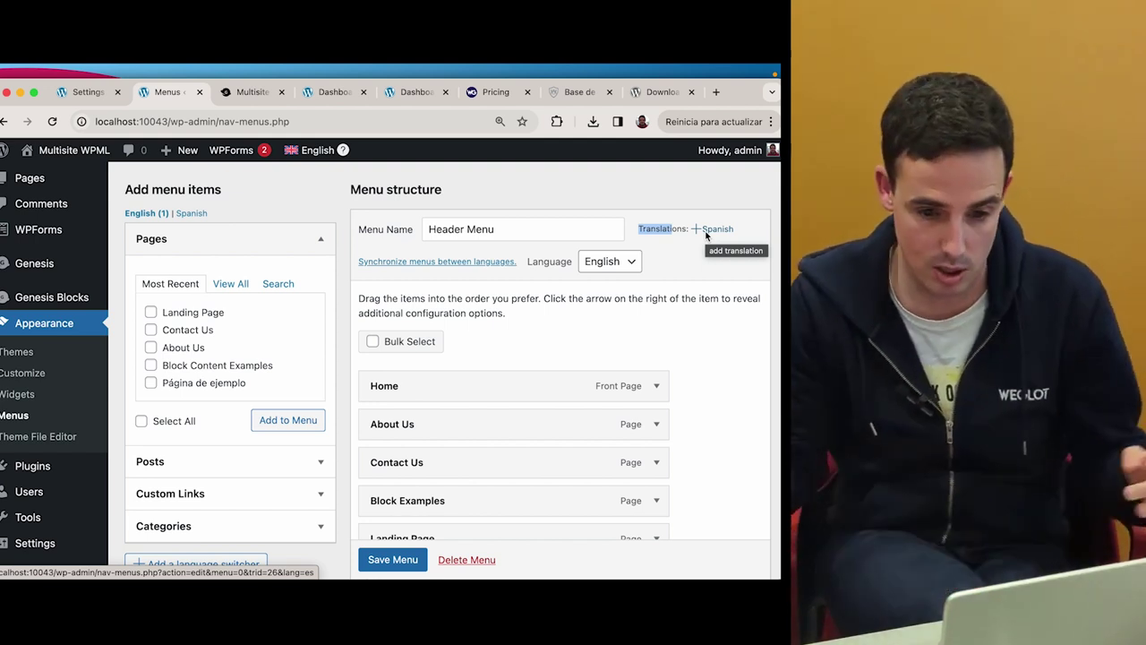
Begin a Spanish translation of the Header Menu, switching the menu language to English and back.
click(708, 229)
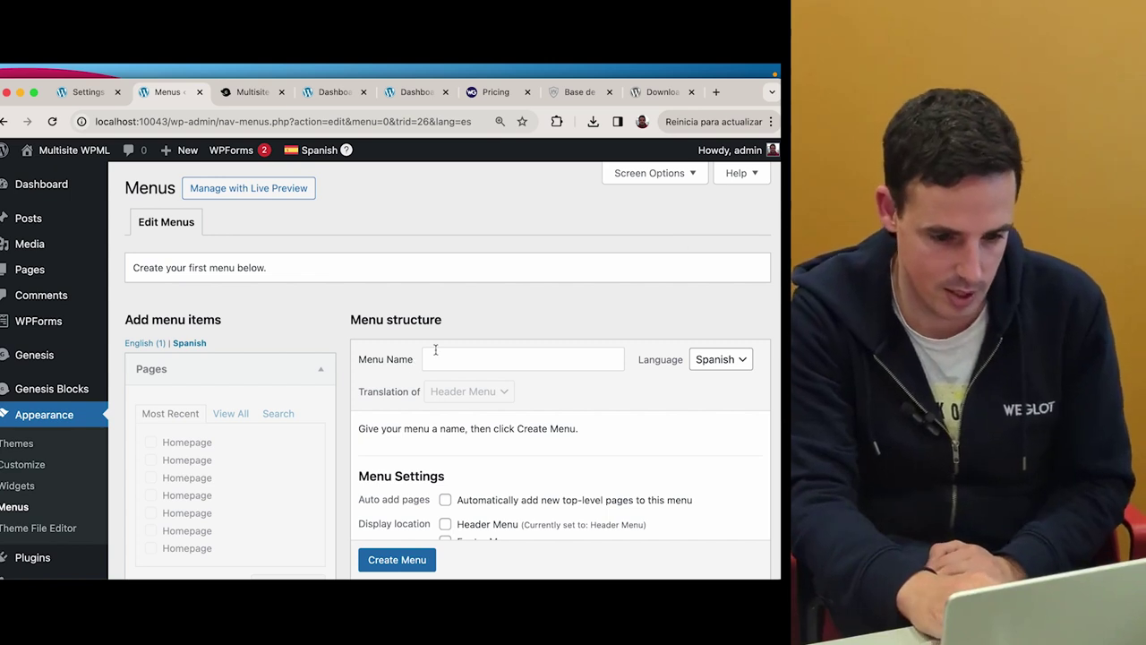
click(435, 354)
text(Menu Principal)
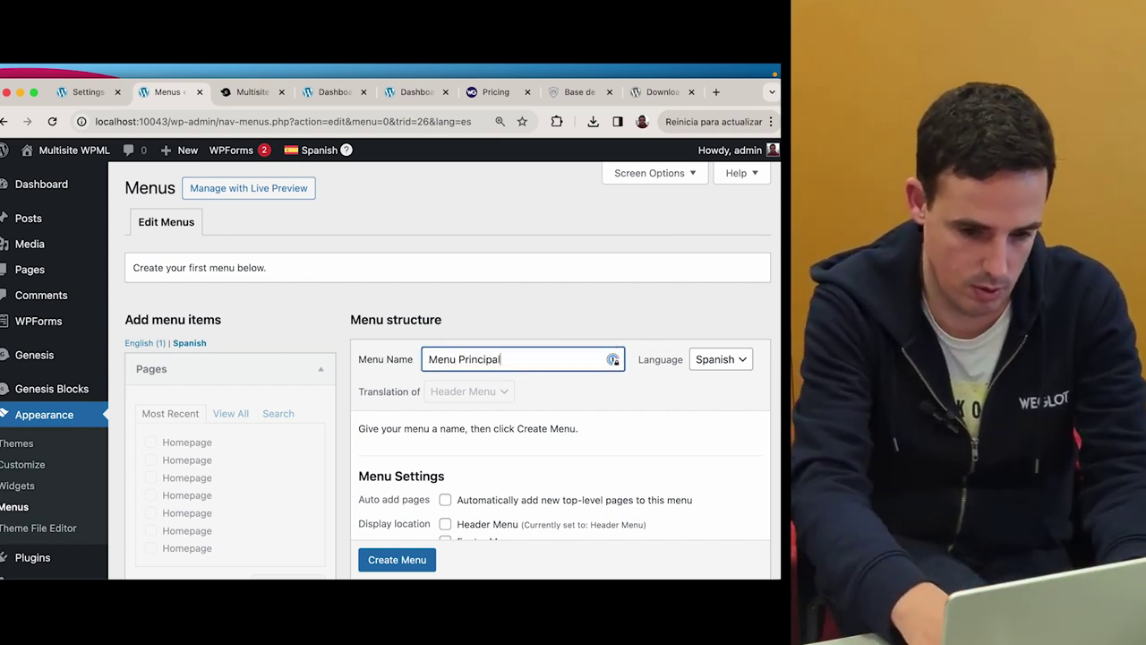
scroll(214, 375, down, 2)
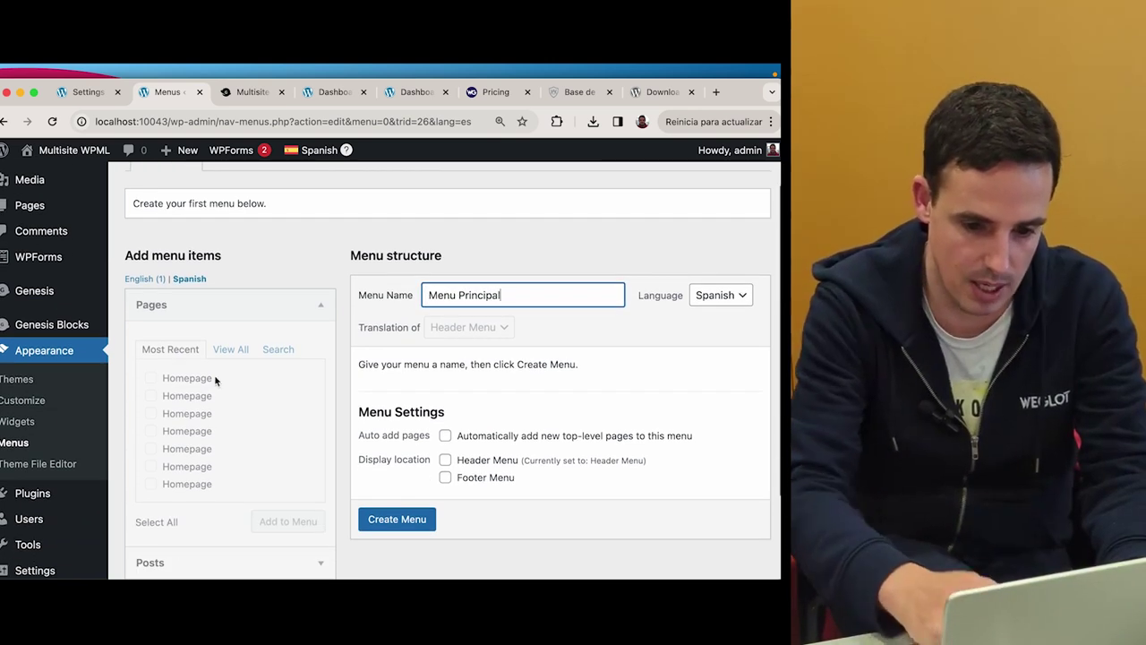
click(472, 333)
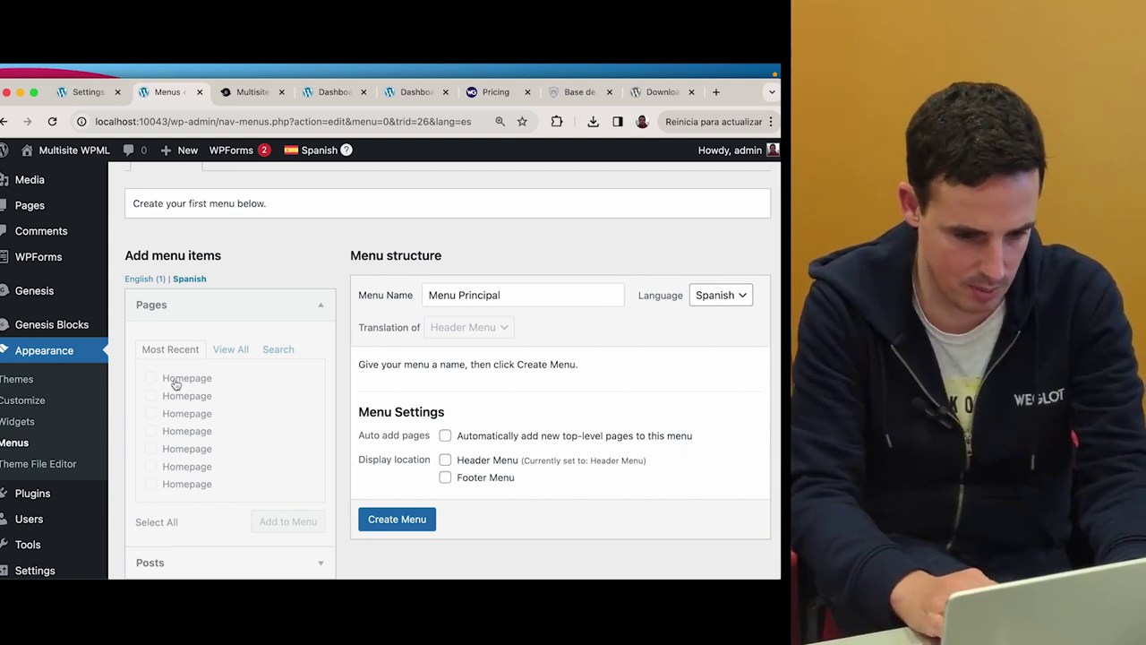
click(230, 349)
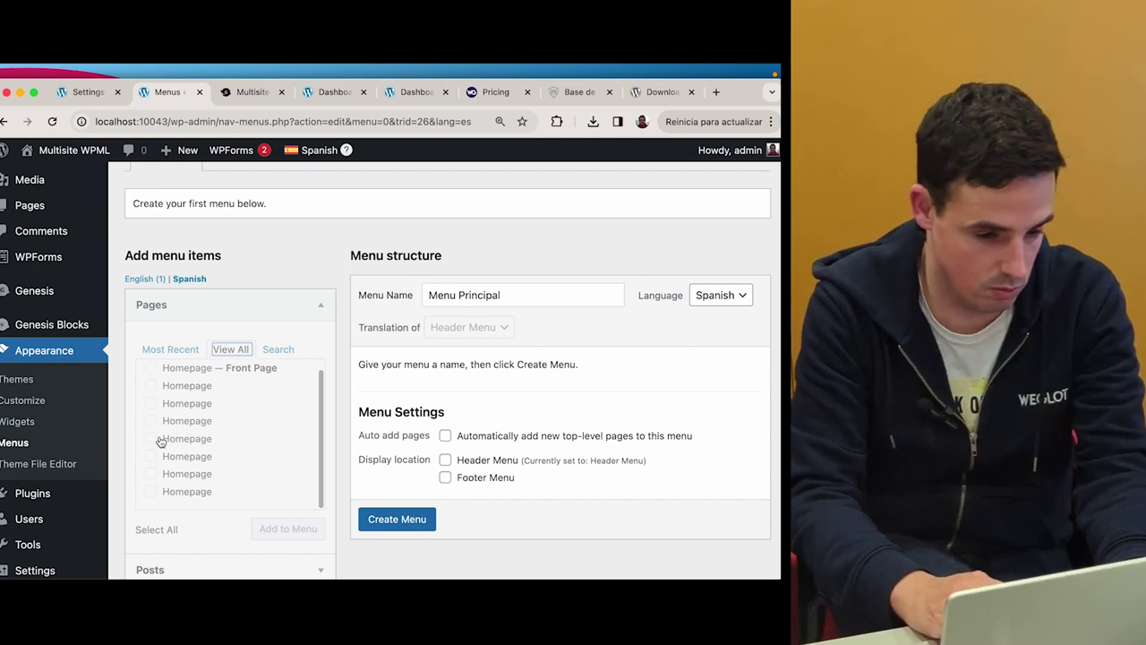
click(148, 279)
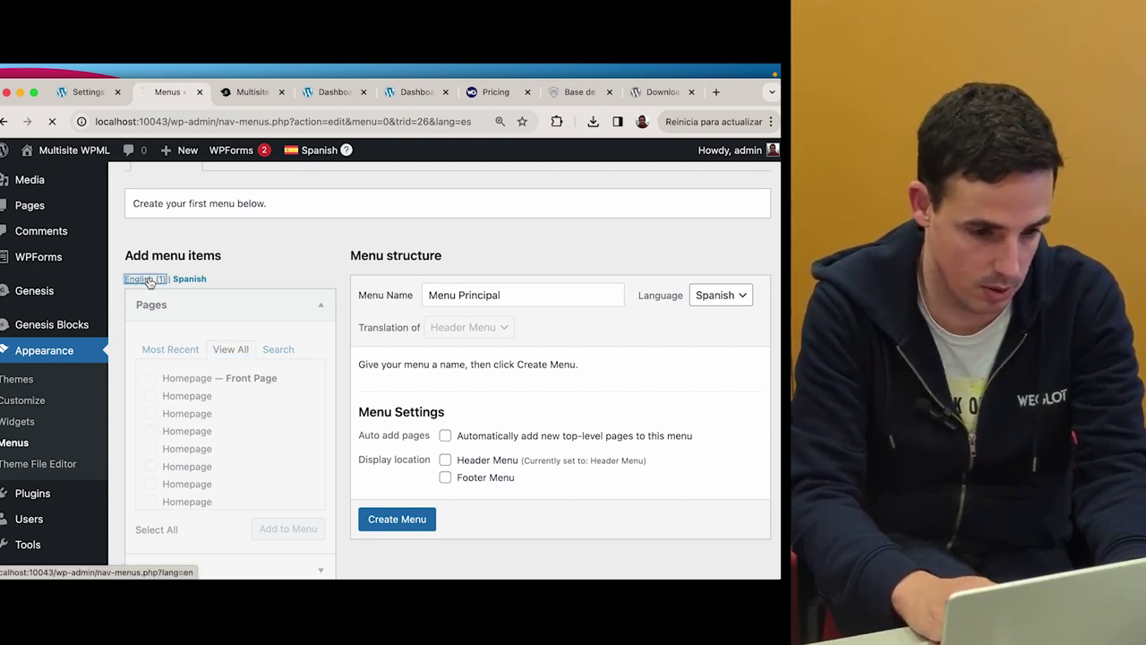
click(190, 344)
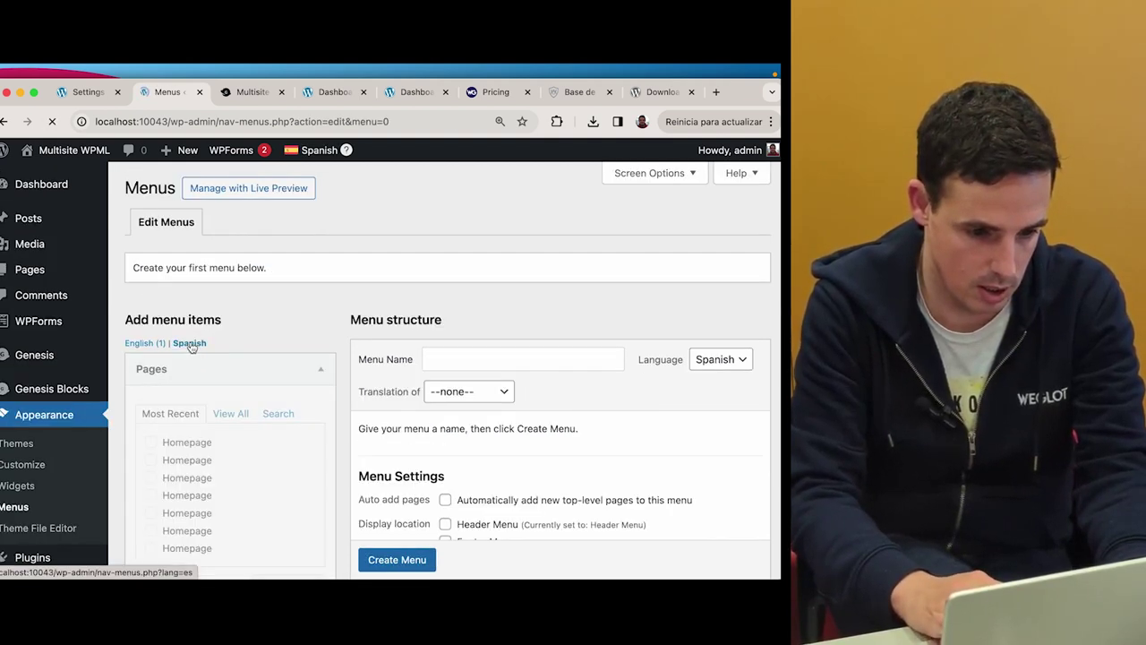
Create the Spanish menu "Menu Principal" and list all pages available to add.
click(482, 360)
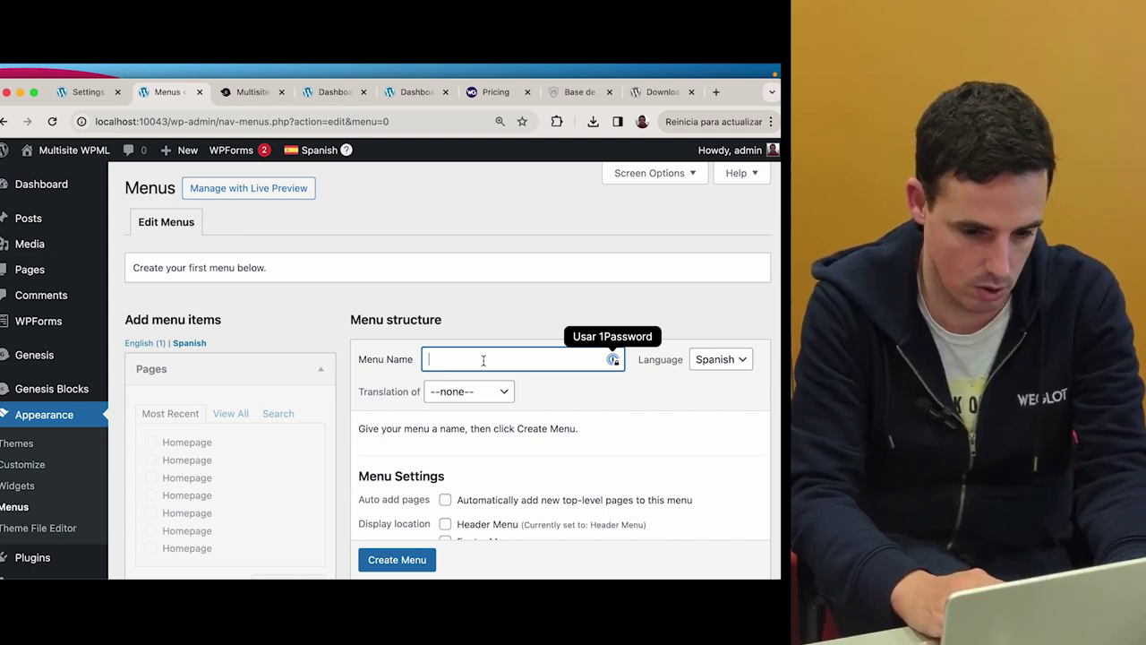
text(Menu Principal)
scroll(607, 396, down, 3)
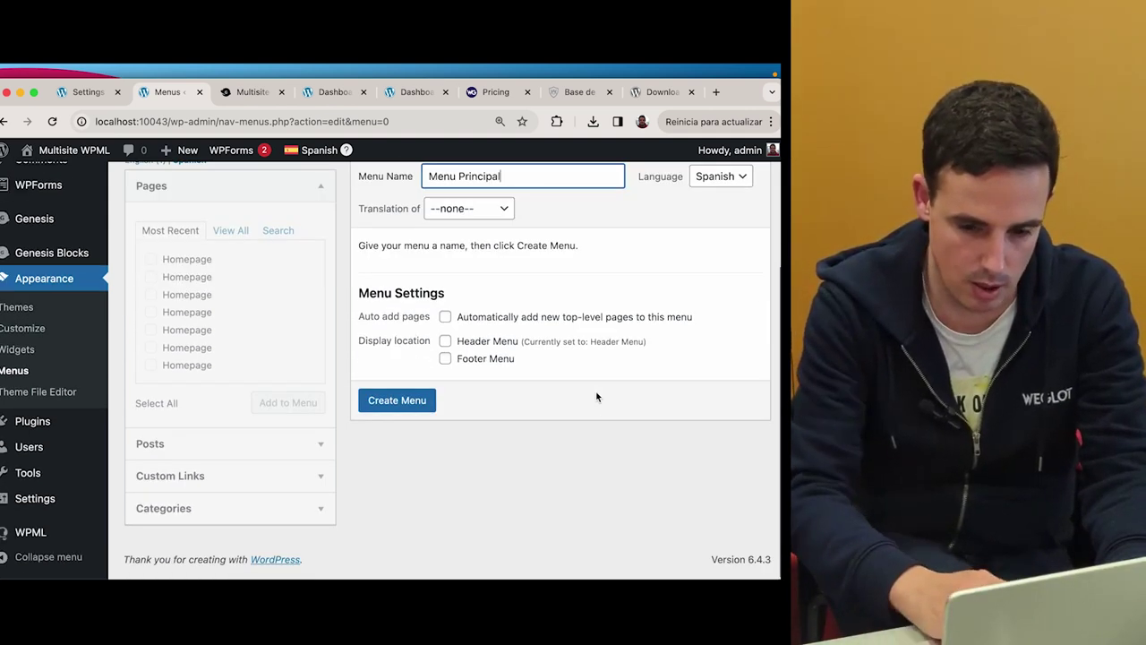
click(397, 405)
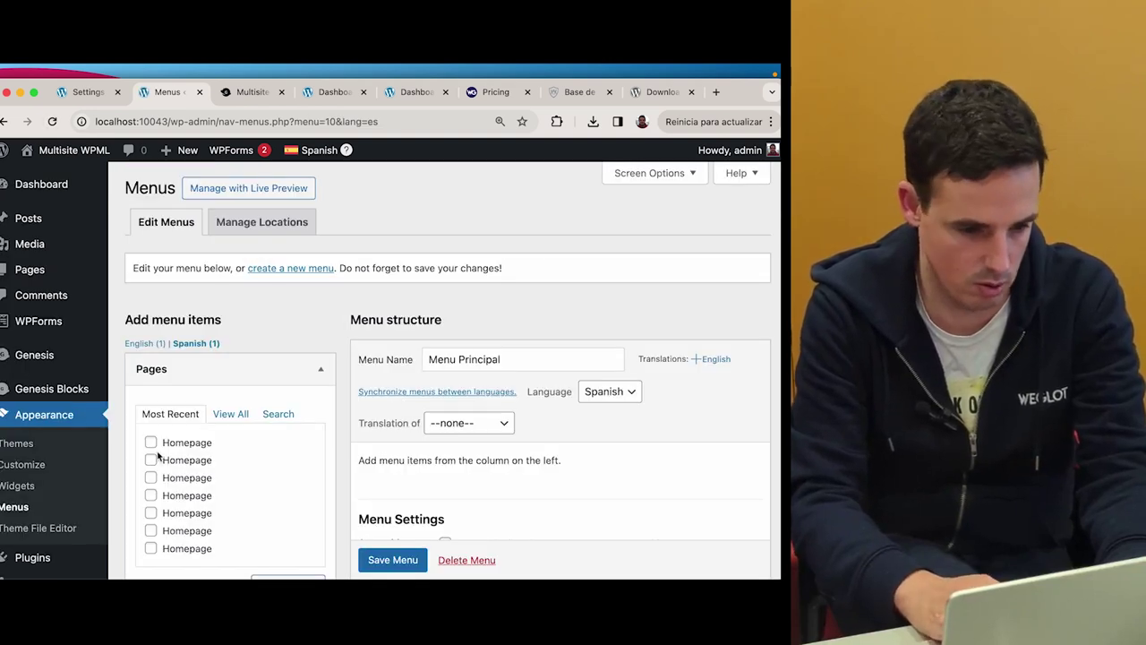
click(221, 416)
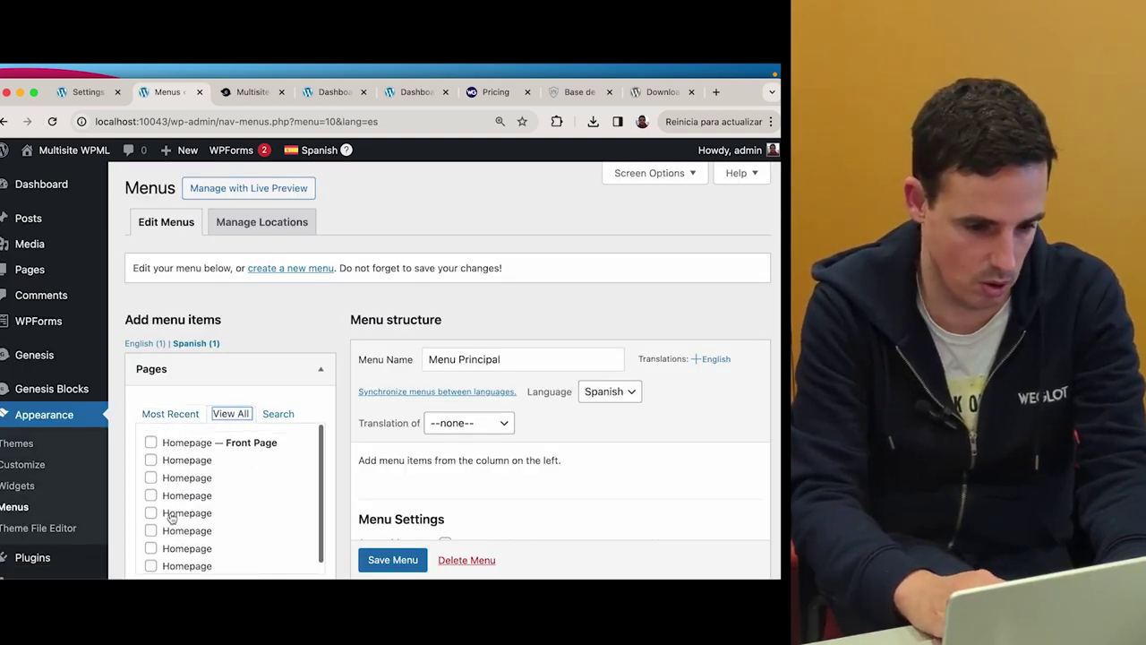
scroll(210, 385, down, 2)
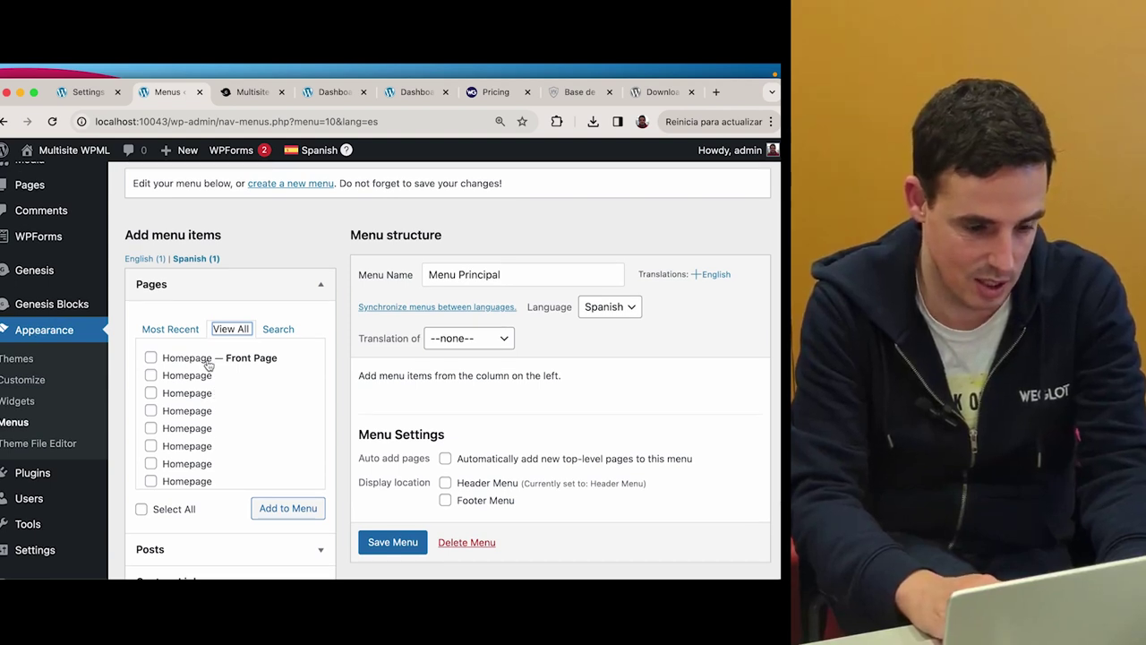
scroll(208, 363, down, 1)
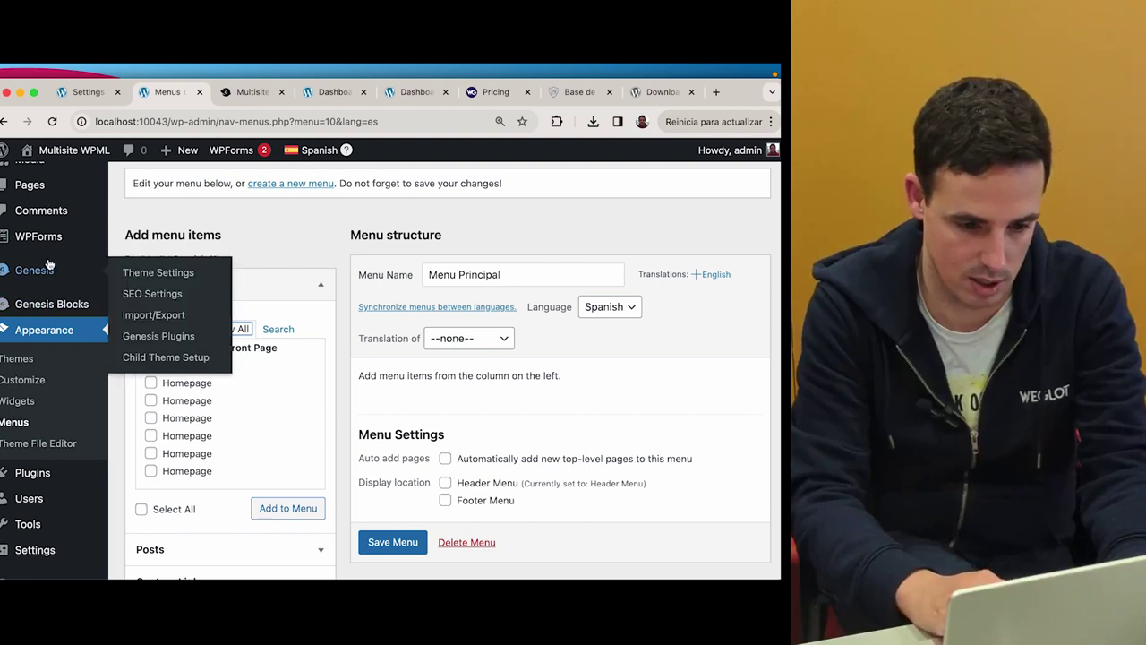
scroll(46, 264, up, 1)
Move the seven duplicate Spanish Homepage pages to the trash from the Pages list.
super+click(36, 223)
click(235, 95)
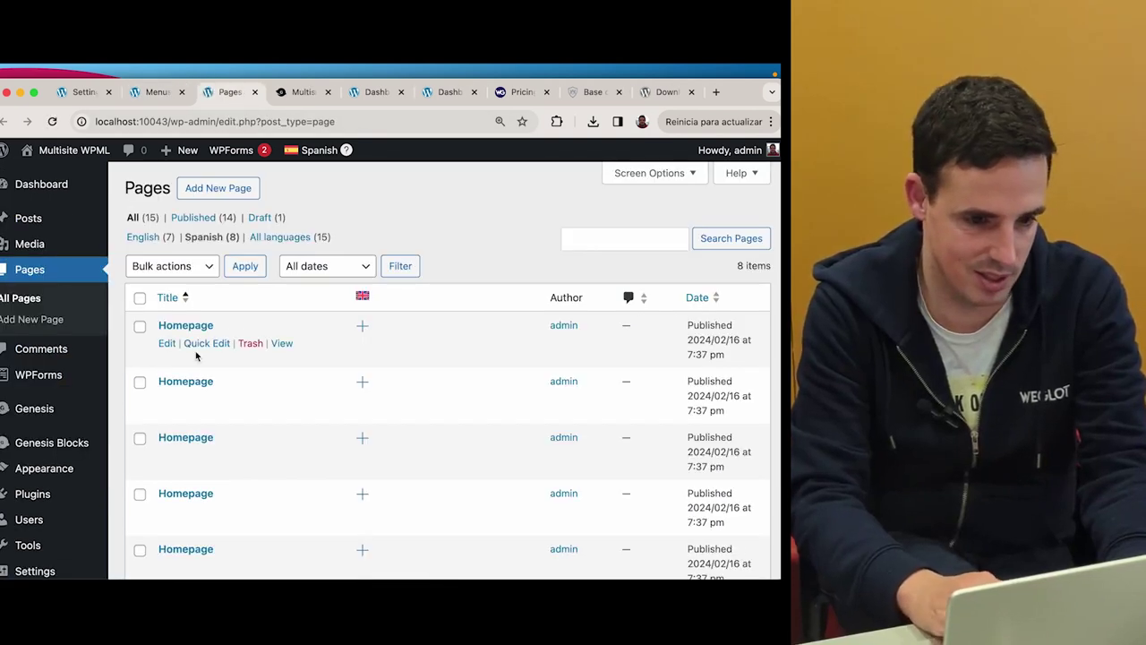
scroll(192, 358, down, 5)
scroll(192, 355, up, 5)
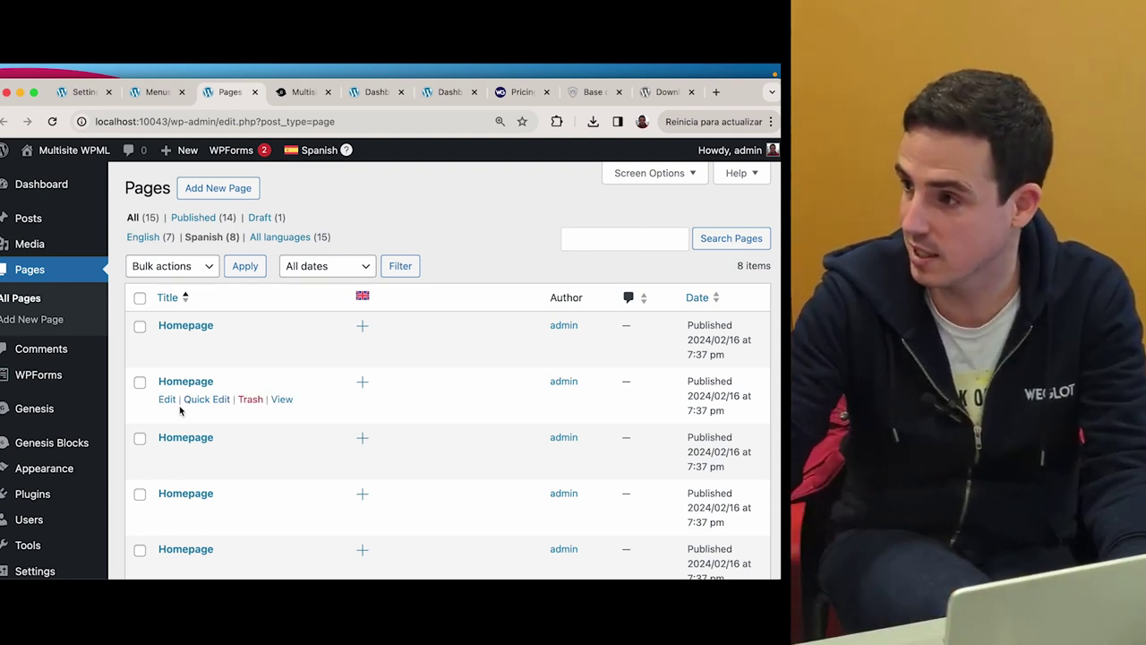
click(139, 326)
click(140, 382)
click(140, 438)
scroll(138, 445, down, 3)
click(140, 335)
click(140, 446)
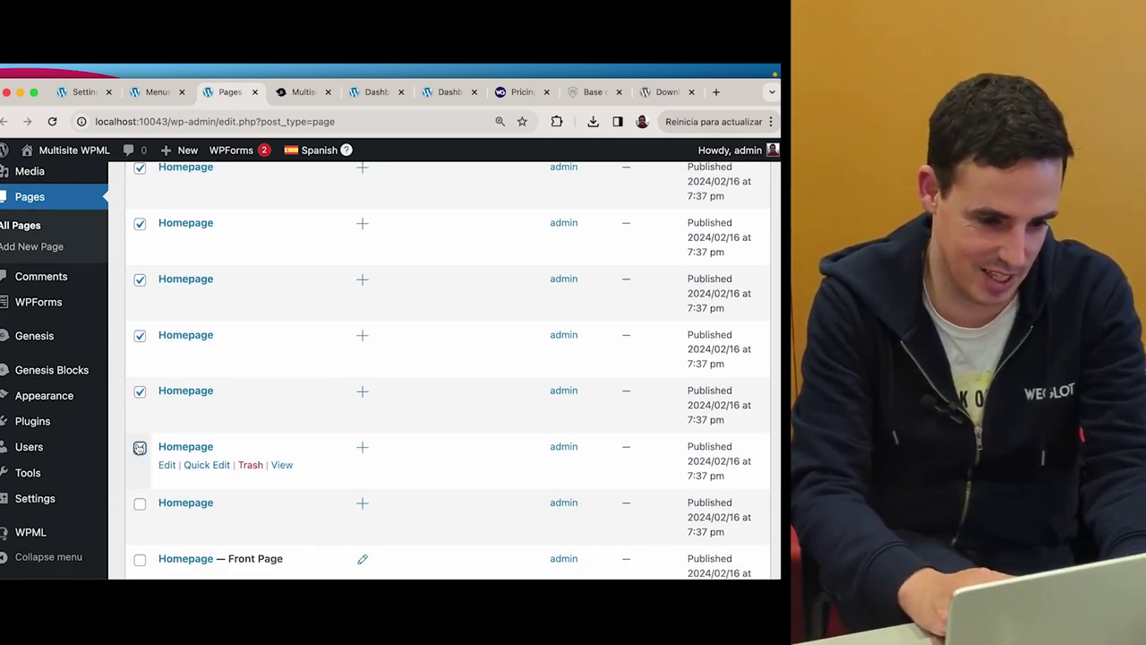
scroll(139, 443, down, 3)
click(140, 369)
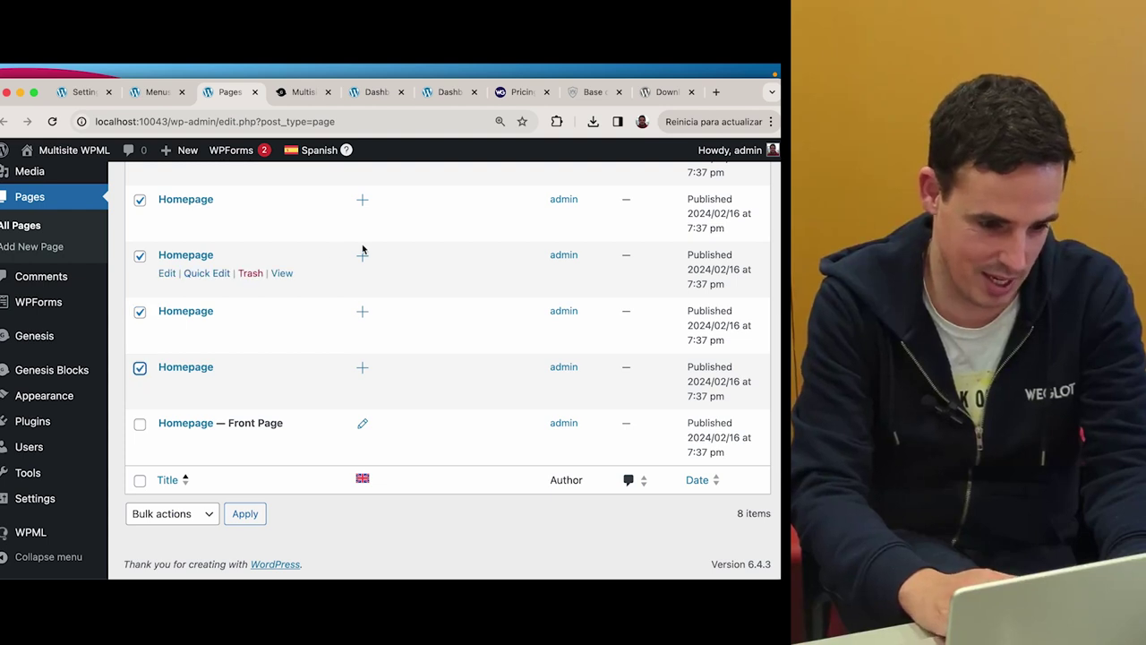
click(172, 514)
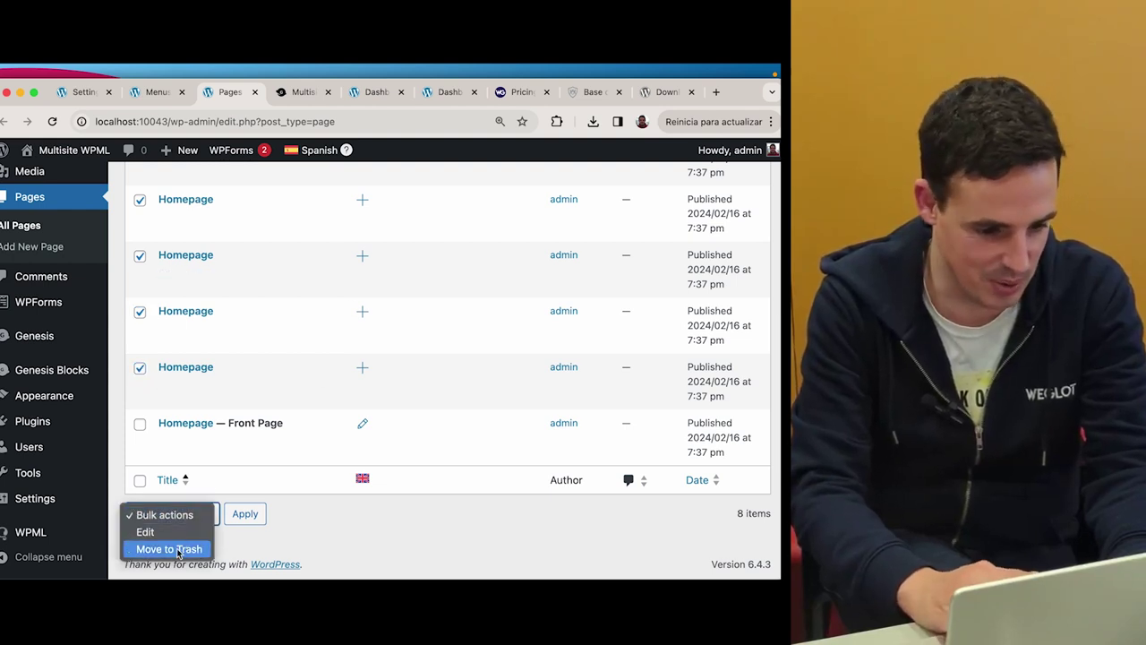
click(178, 549)
click(245, 513)
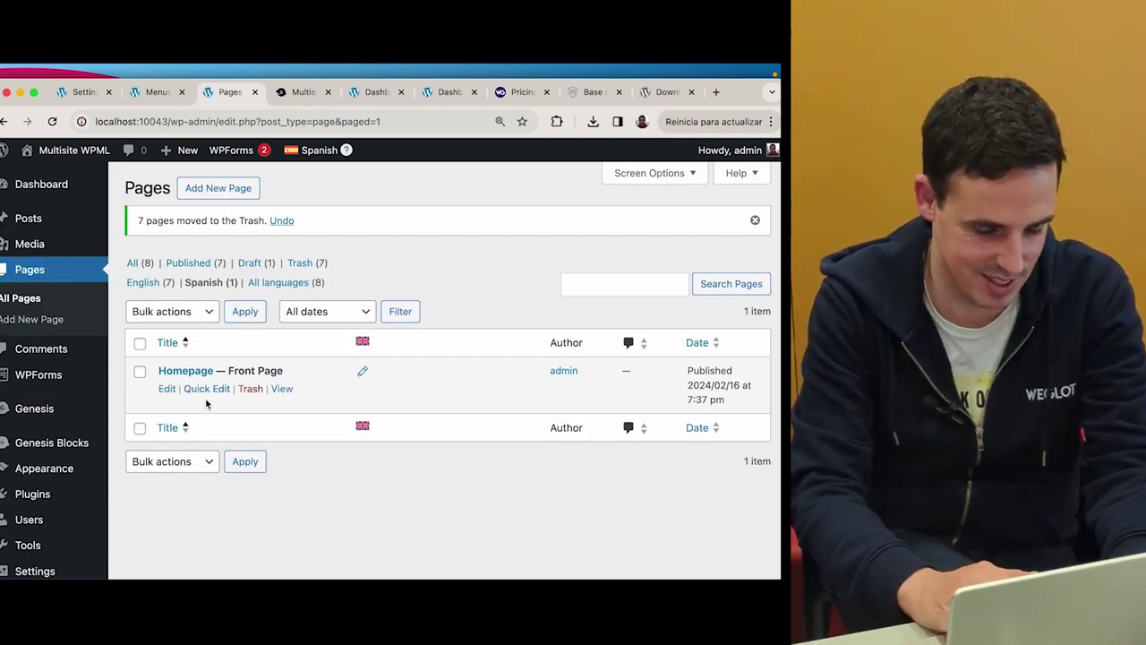
Quick-edit the remaining Spanish Homepage's title to "Pagina Principal" and save it.
click(199, 388)
text(Pagina Principal)
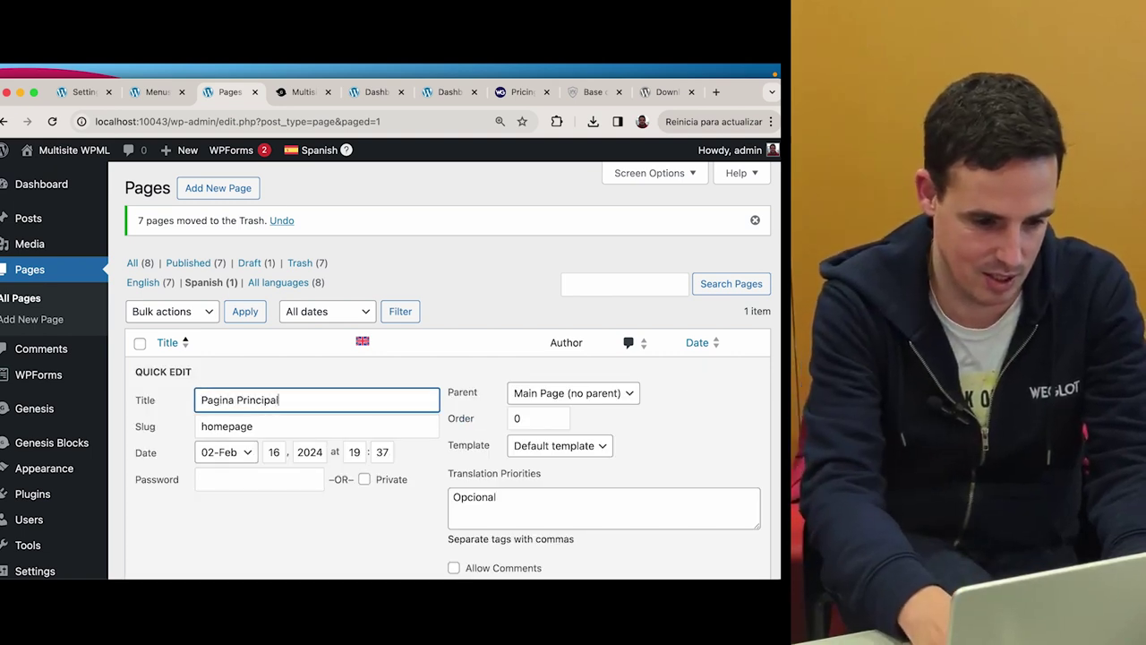
scroll(166, 439, down, 3)
click(158, 439)
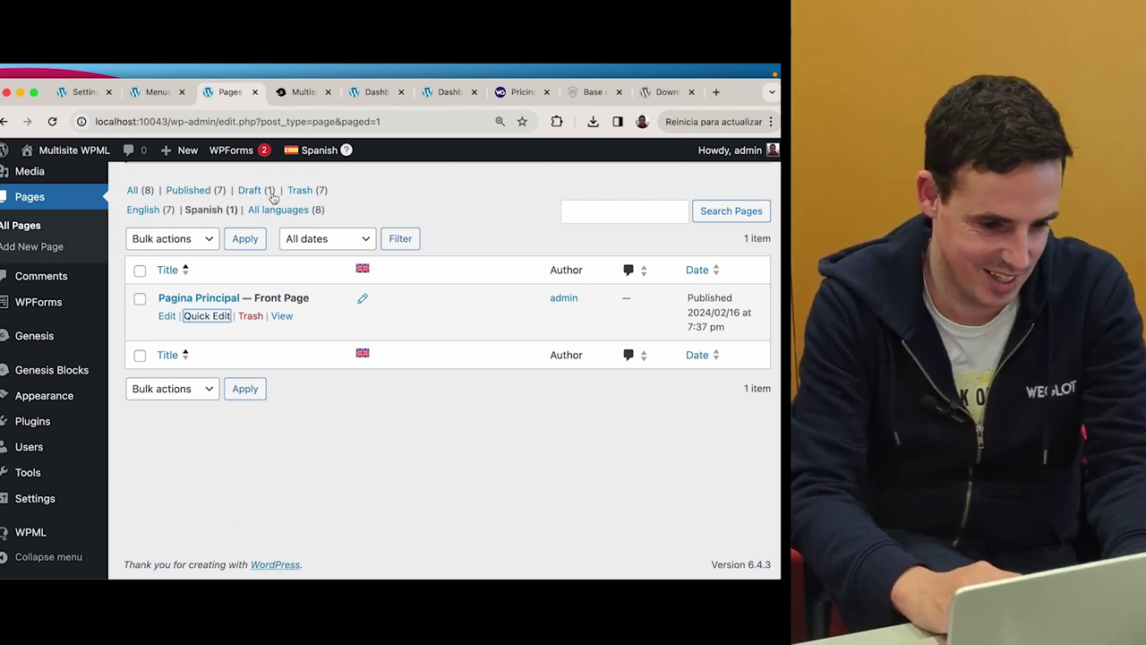
click(161, 92)
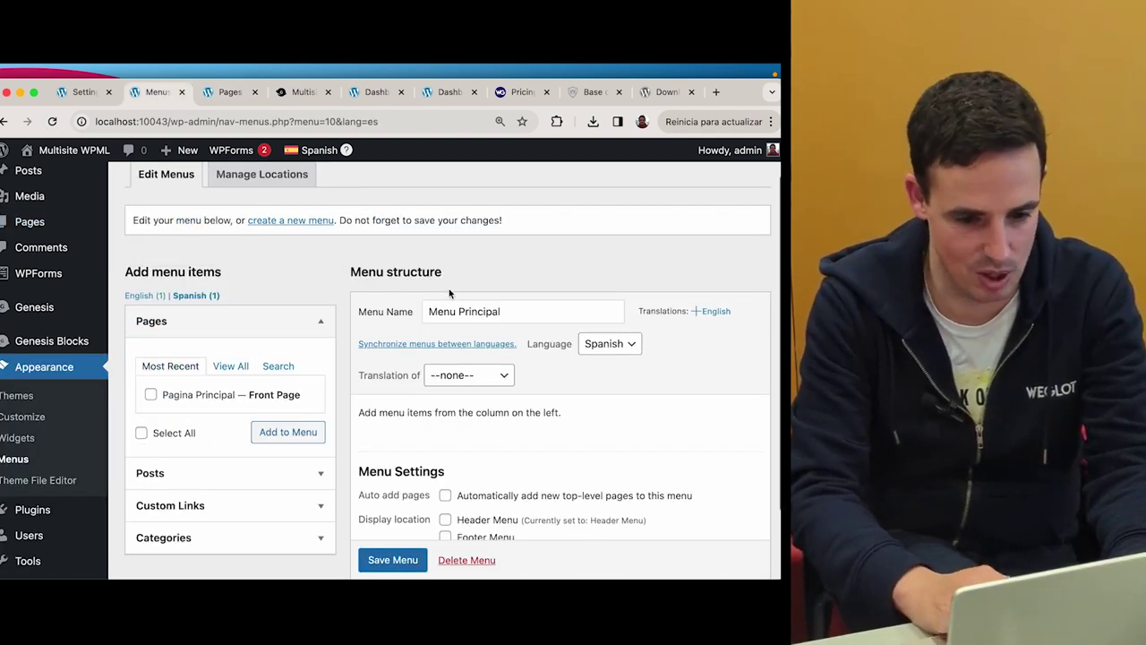
Add Pagina Principal to the Spanish Menu Principal and save the menu.
click(314, 434)
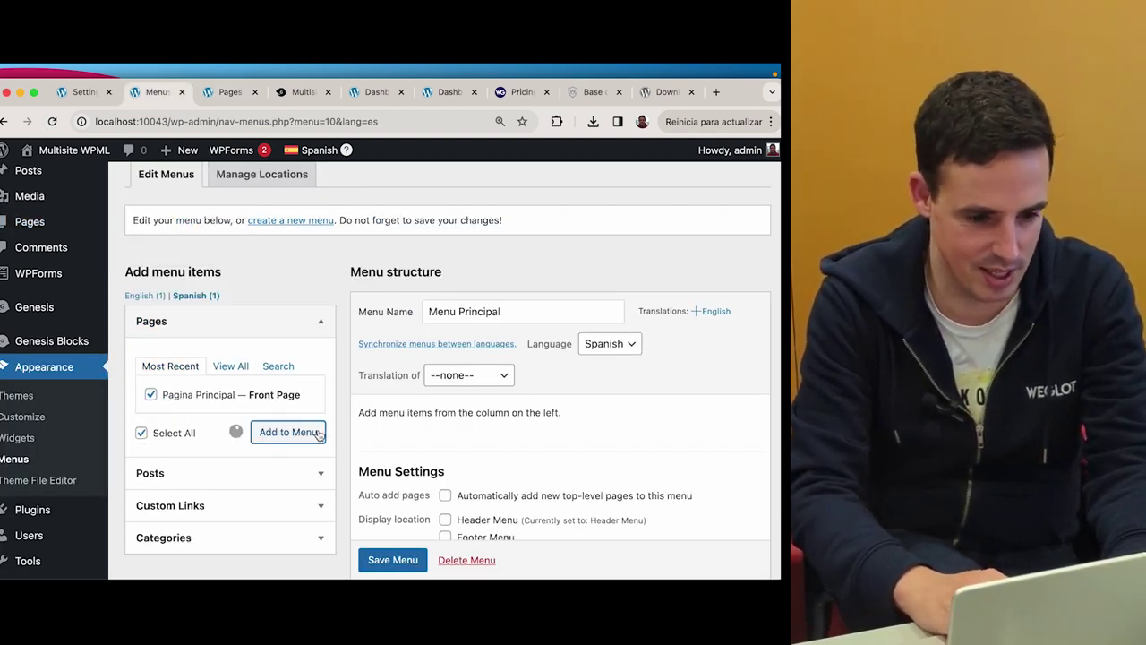
scroll(558, 444, down, 3)
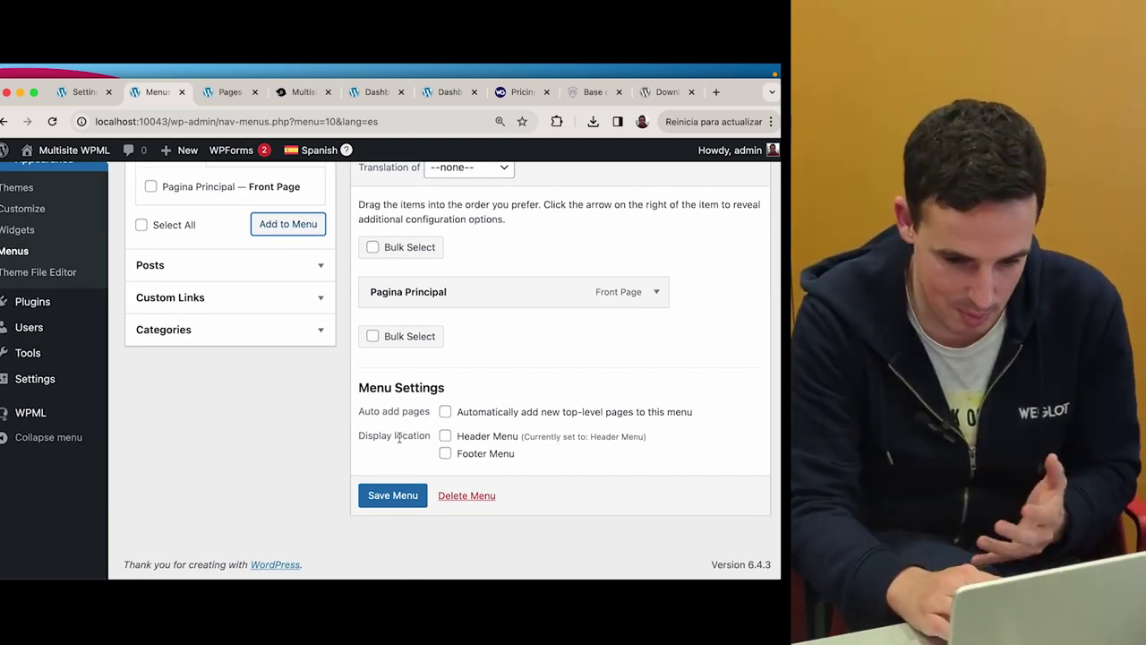
click(383, 495)
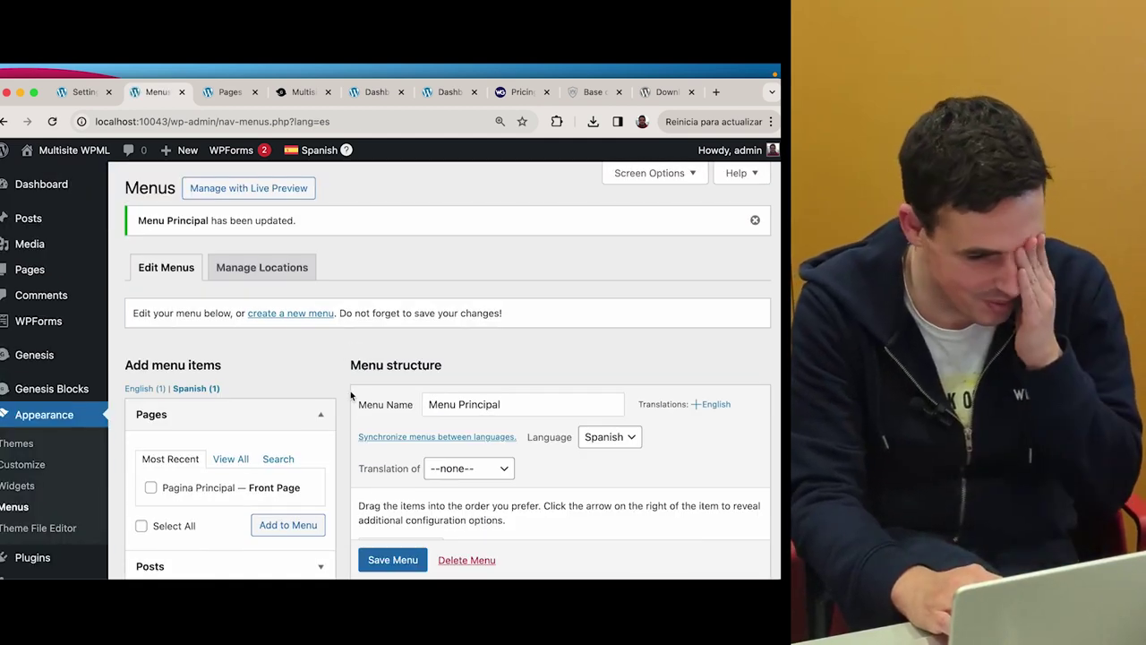
scroll(481, 409, down, 1)
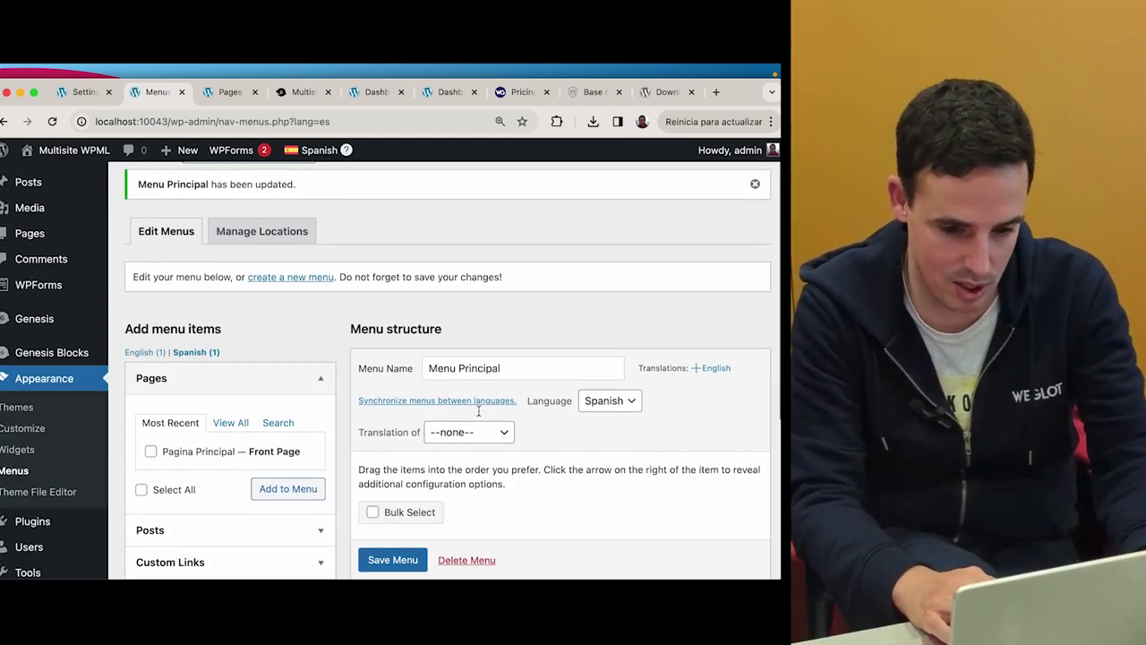
Switch the menu editor between languages and load the English Header Menu.
click(149, 350)
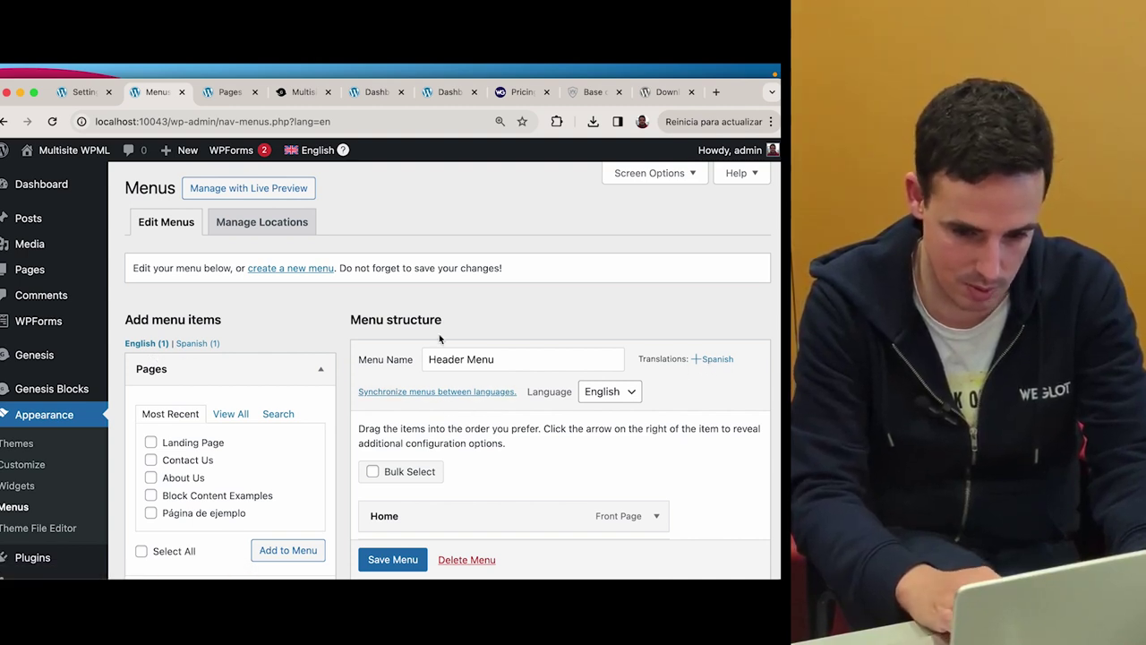
click(197, 343)
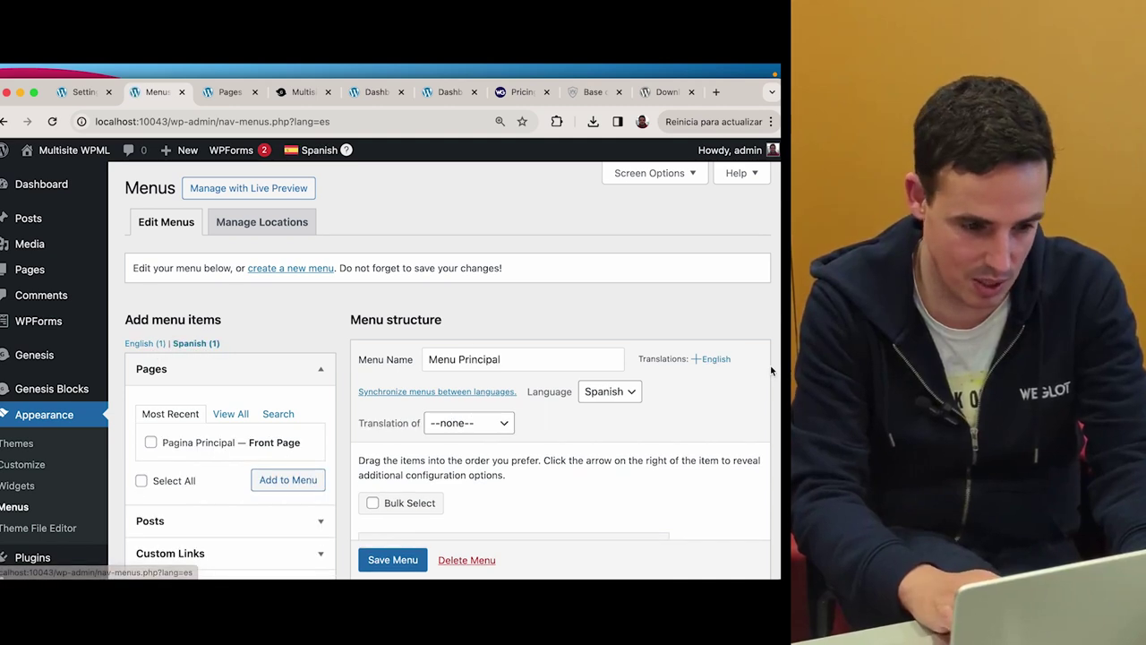
click(148, 346)
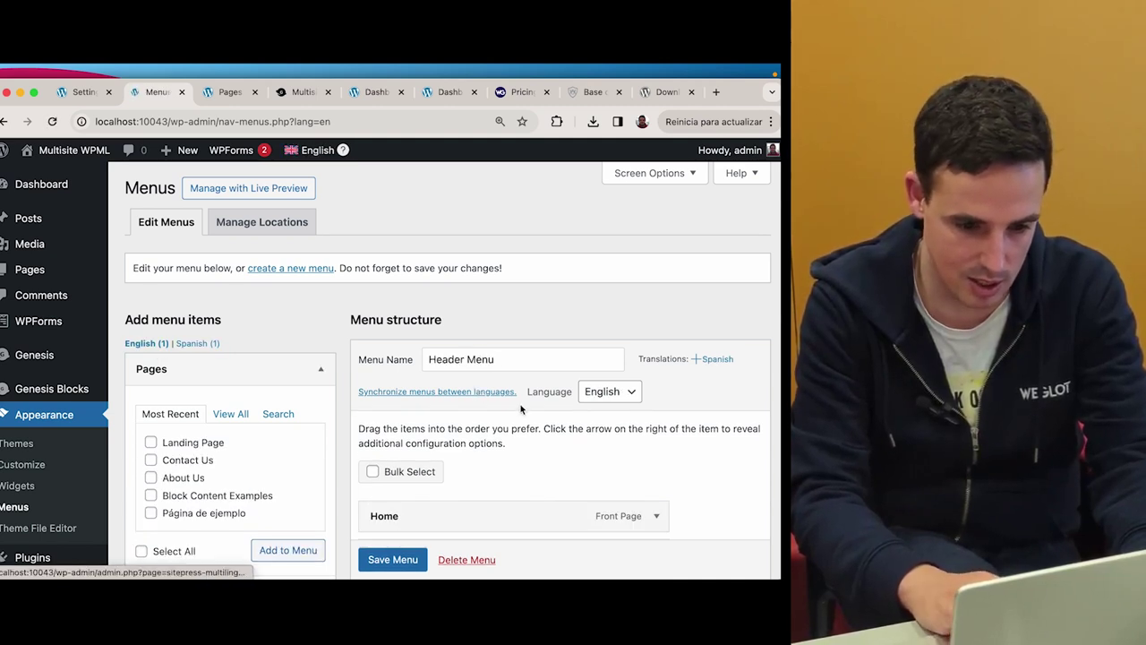
Sync the Header Menu to Spanish, selecting the add-translation action and applying the changes.
click(451, 392)
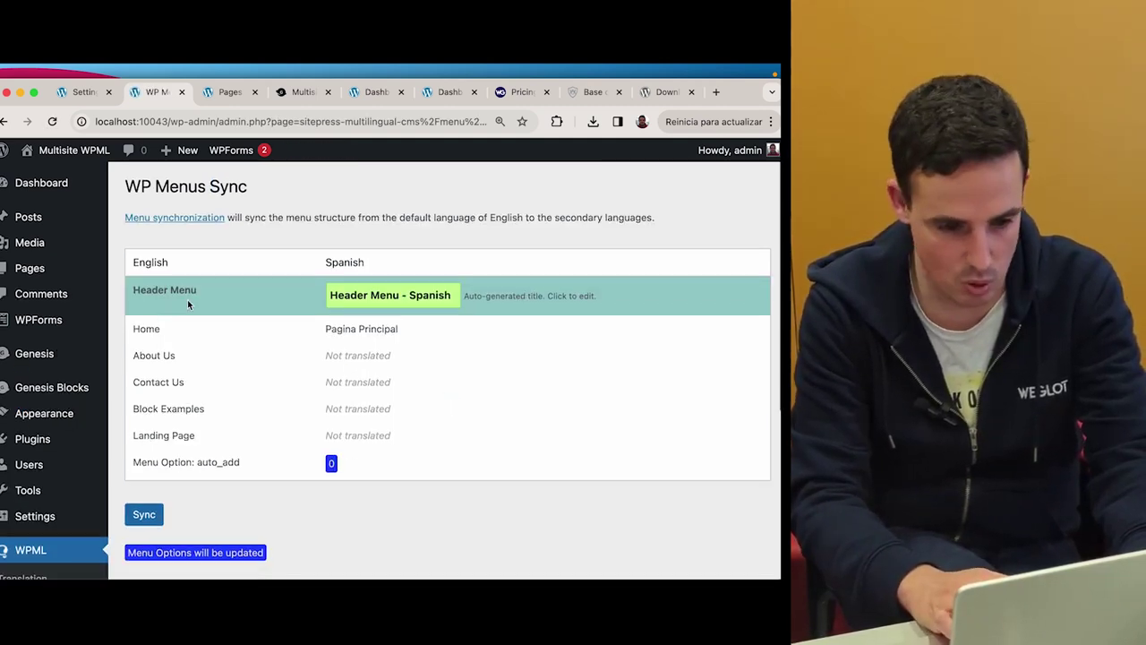
scroll(188, 302, down, 2)
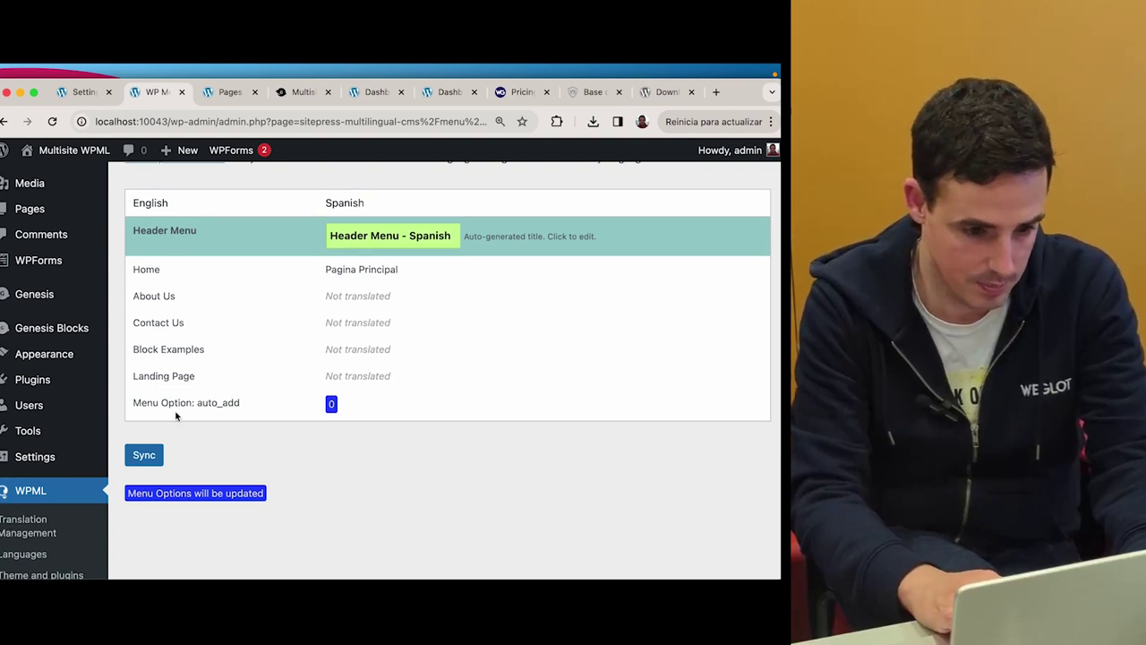
click(156, 455)
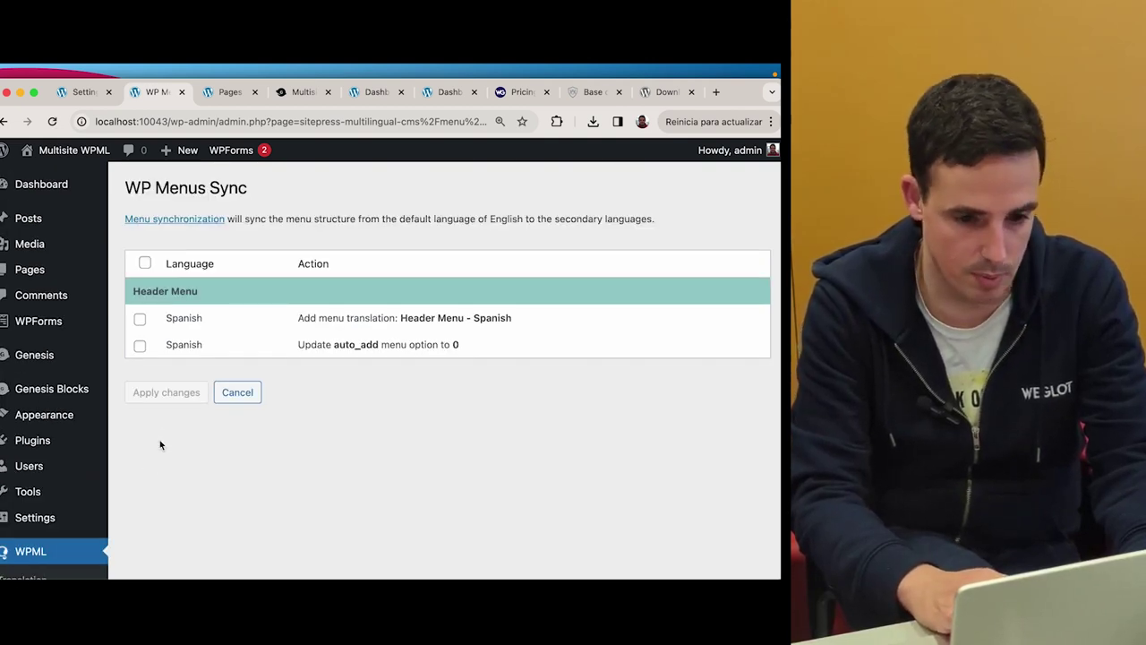
click(139, 319)
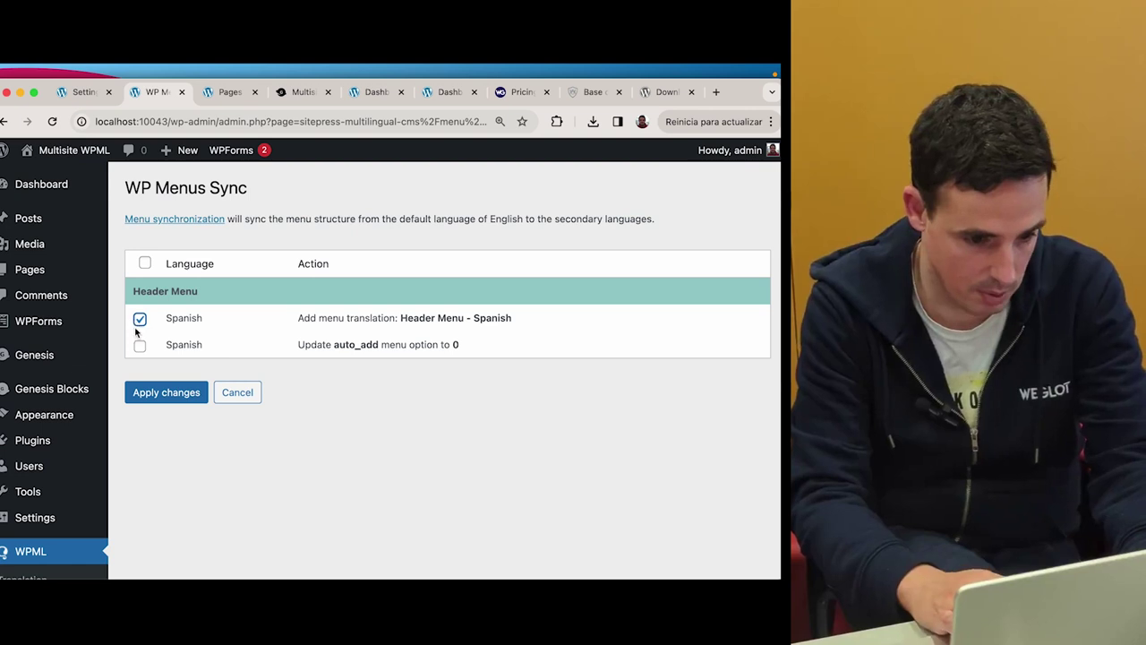
click(150, 392)
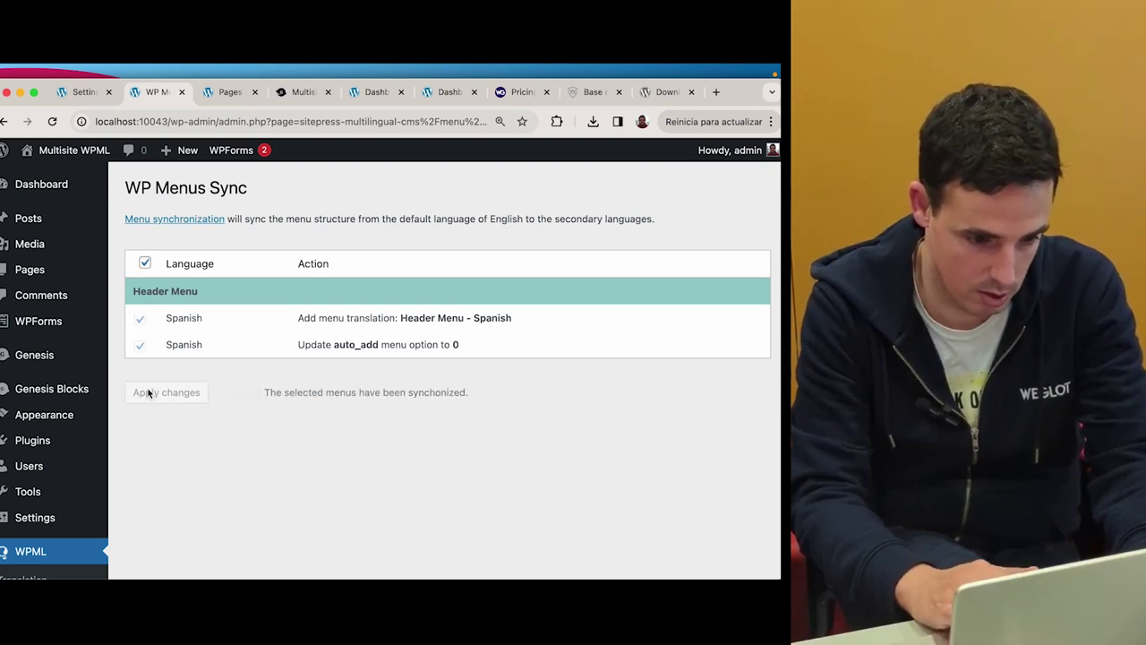
Open Appearance > Menus in a new browser tab and switch to it.
click(193, 224)
key(super+w)
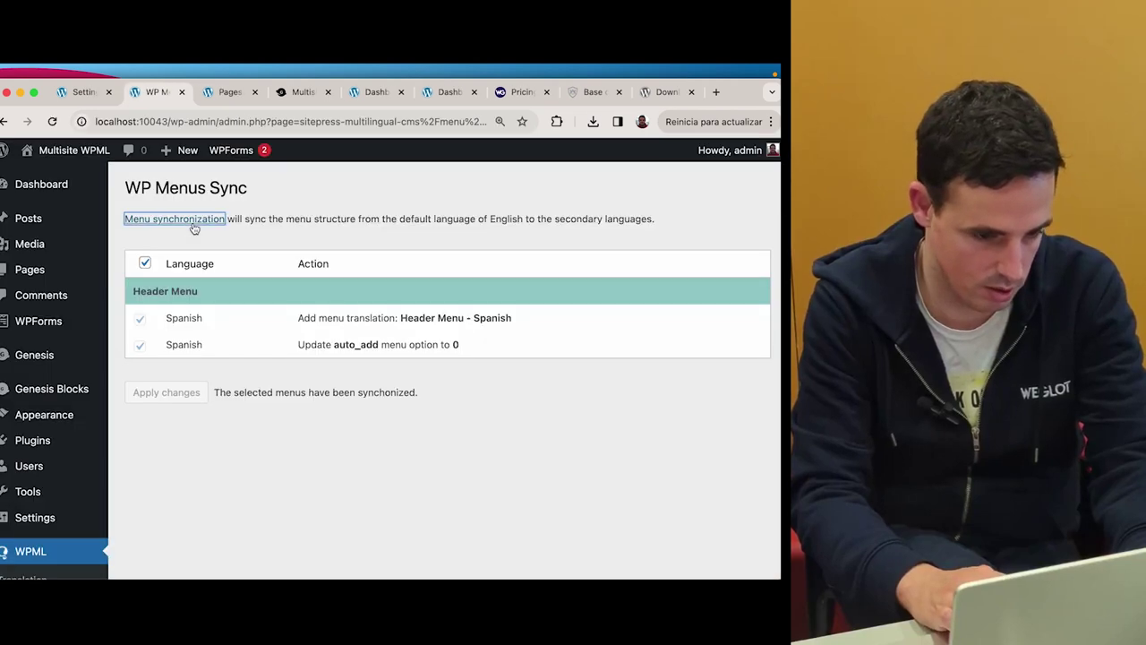
scroll(93, 499, down, 3)
mouse_move(49, 330)
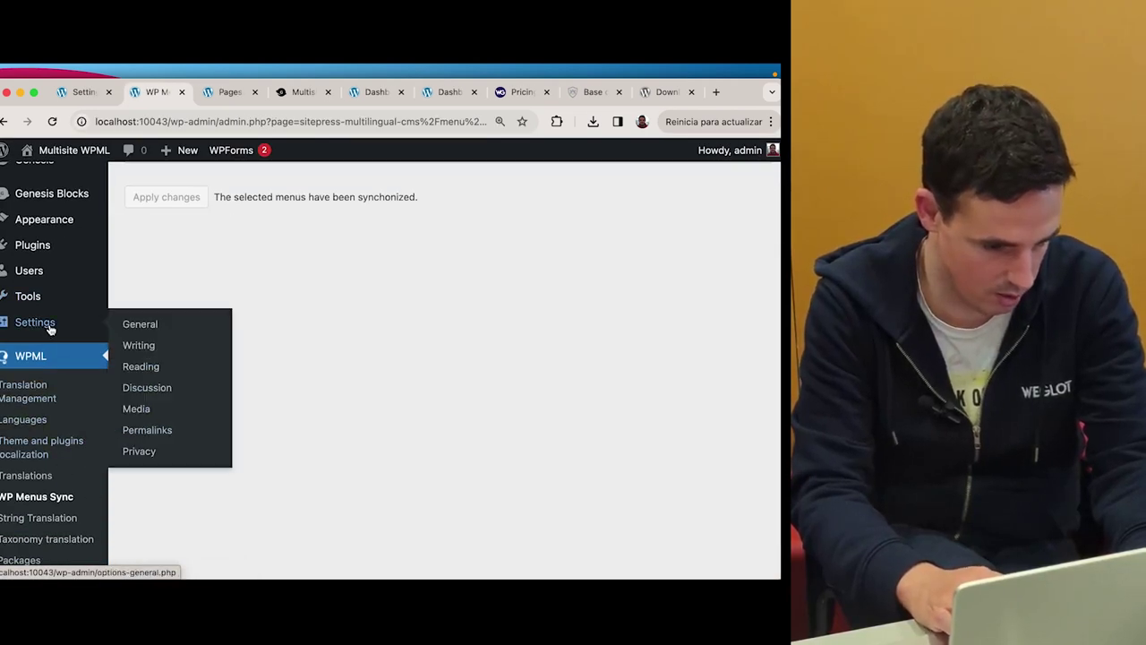
scroll(50, 329, up, 1)
mouse_move(57, 266)
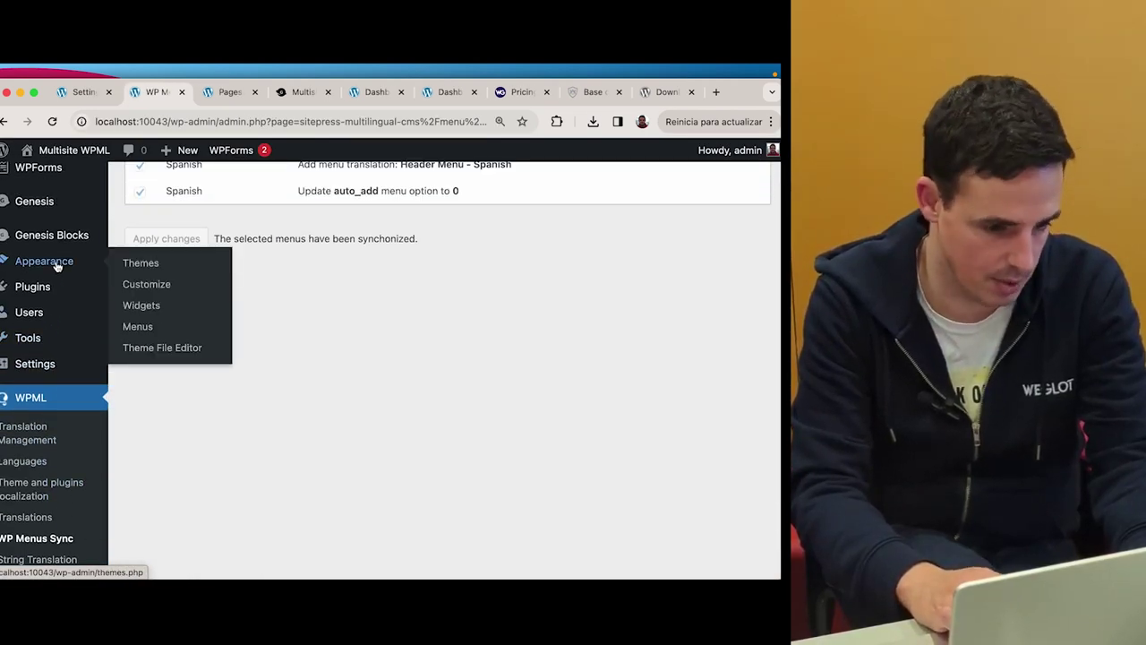
super+click(137, 326)
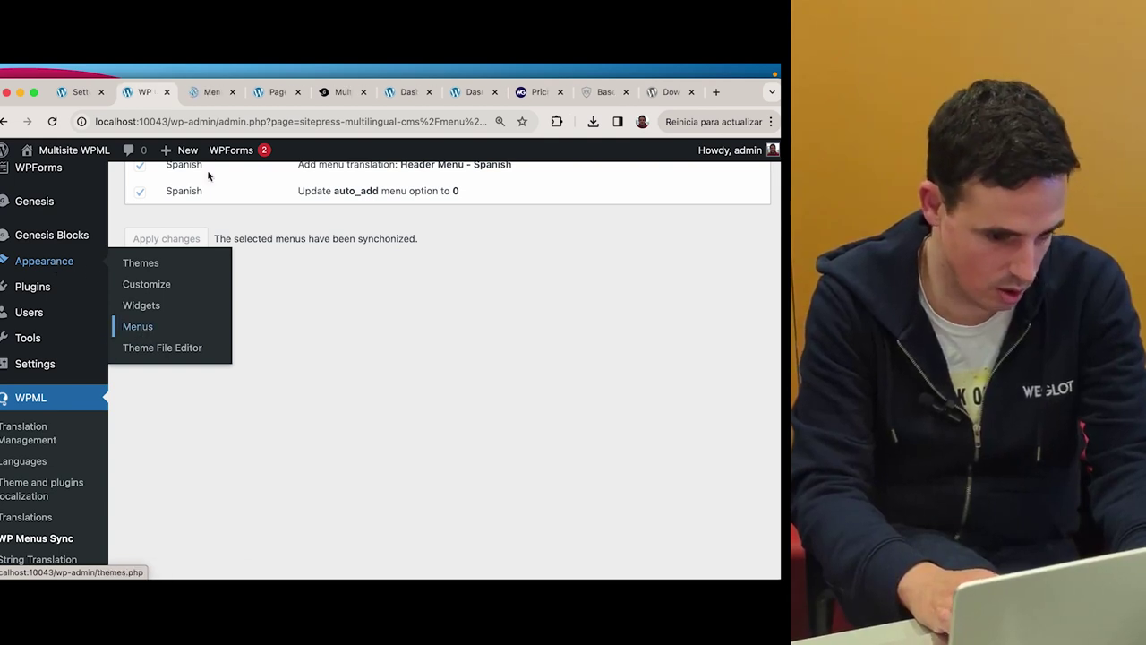
click(210, 92)
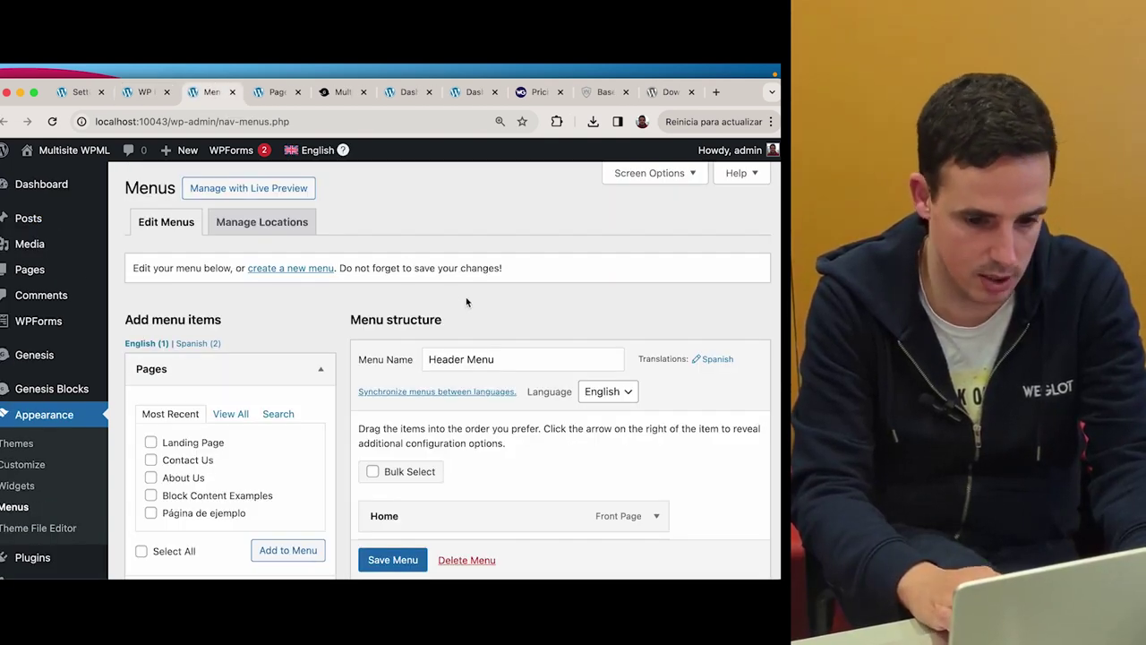
Delete the Spanish "Menu Principal" menu.
scroll(465, 302, down, 2)
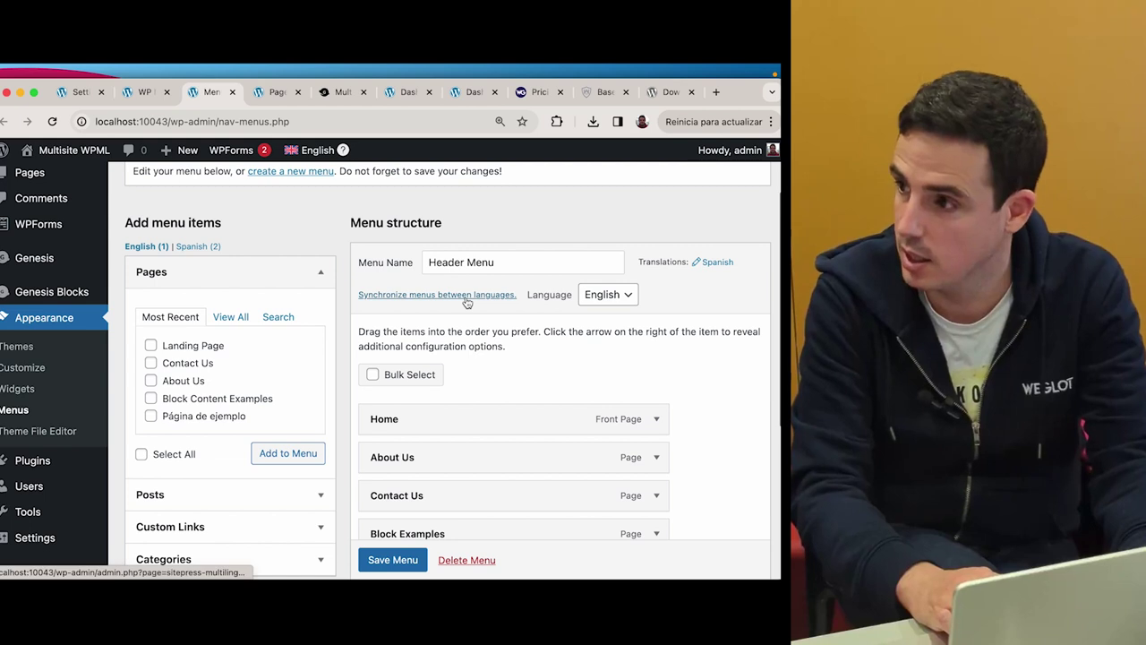
scroll(466, 302, up, 1)
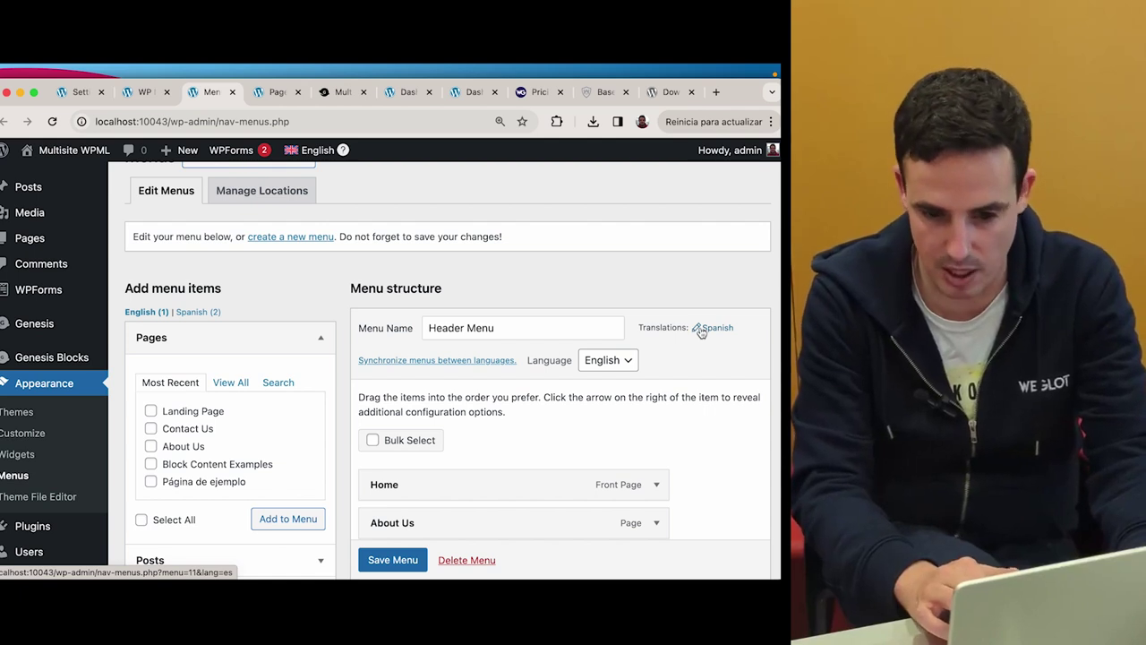
click(189, 312)
click(359, 280)
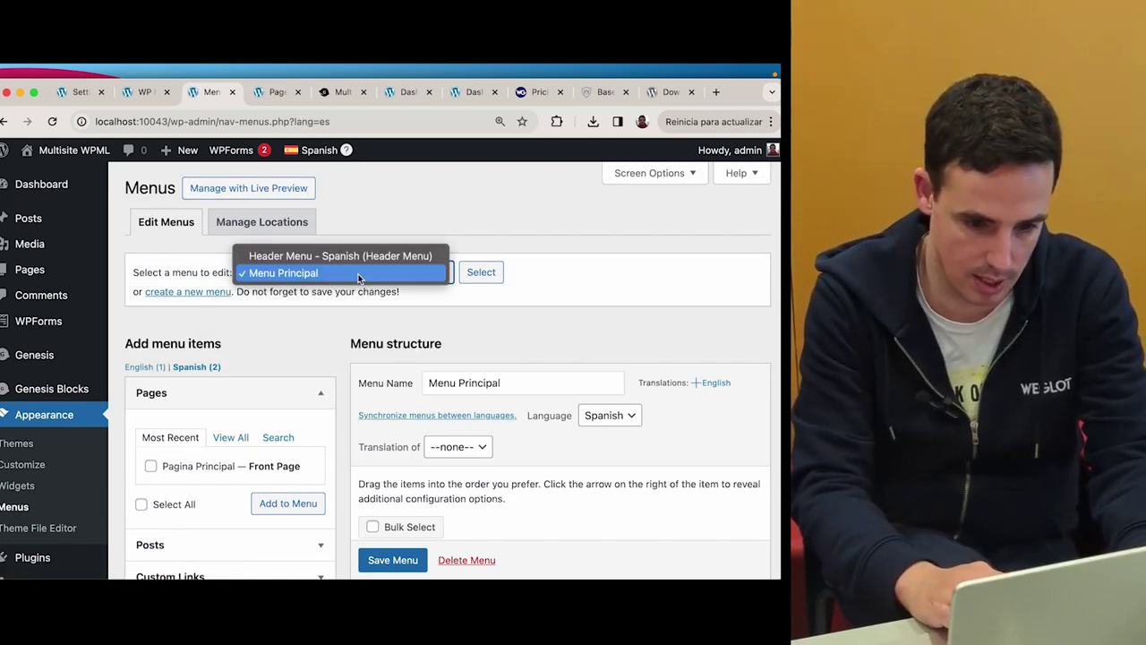
click(481, 346)
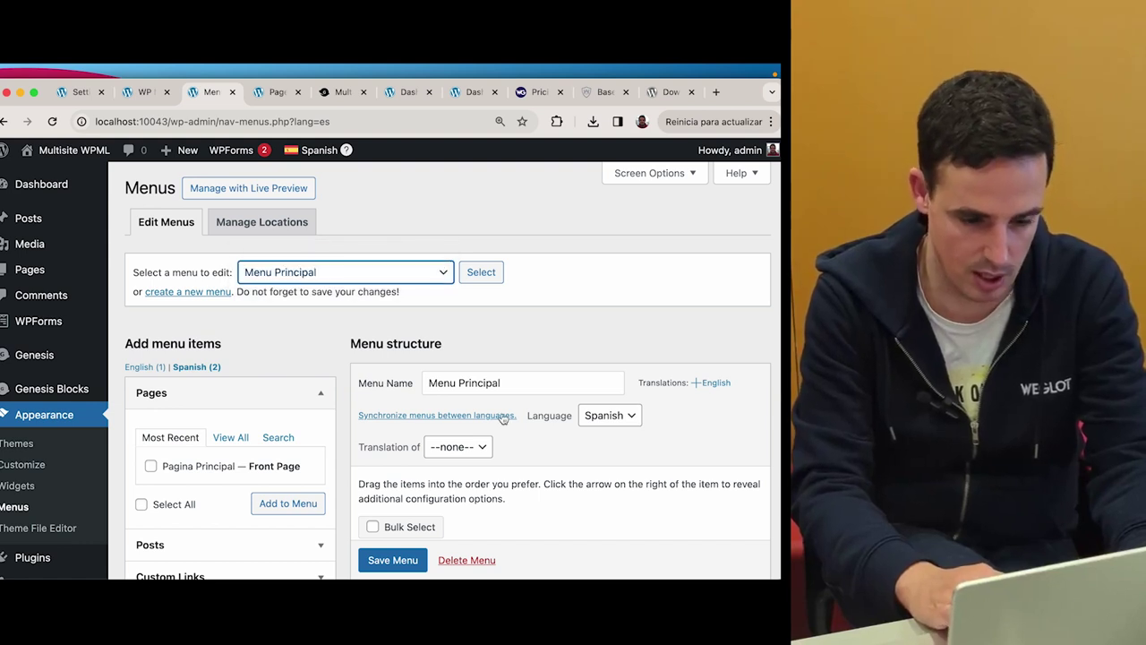
click(471, 560)
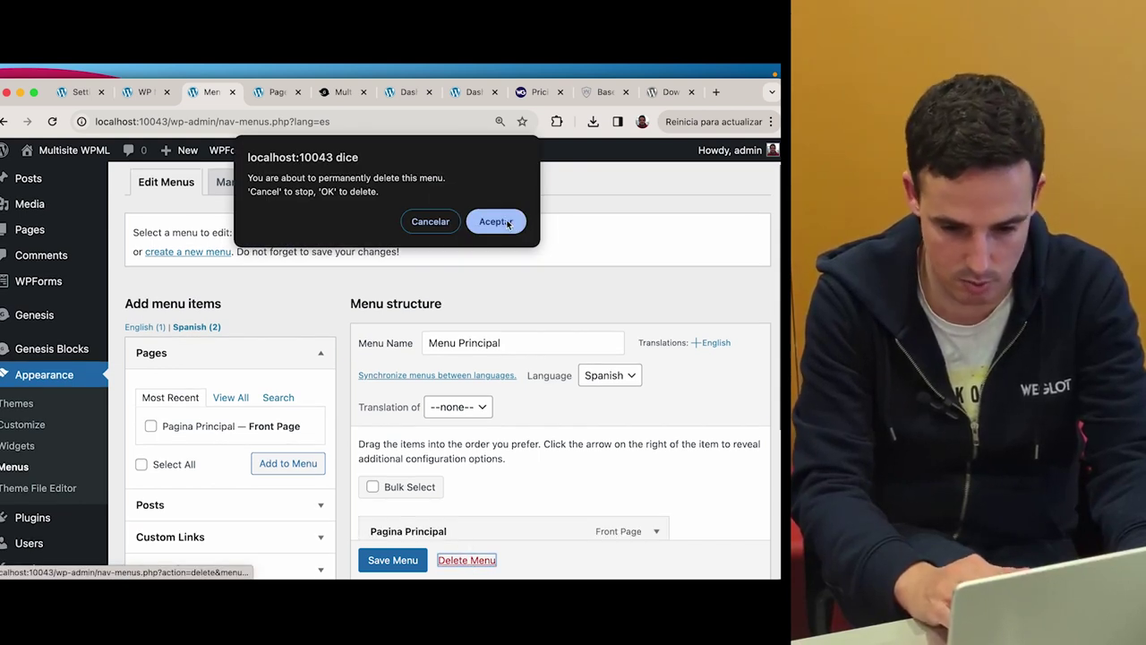
click(505, 222)
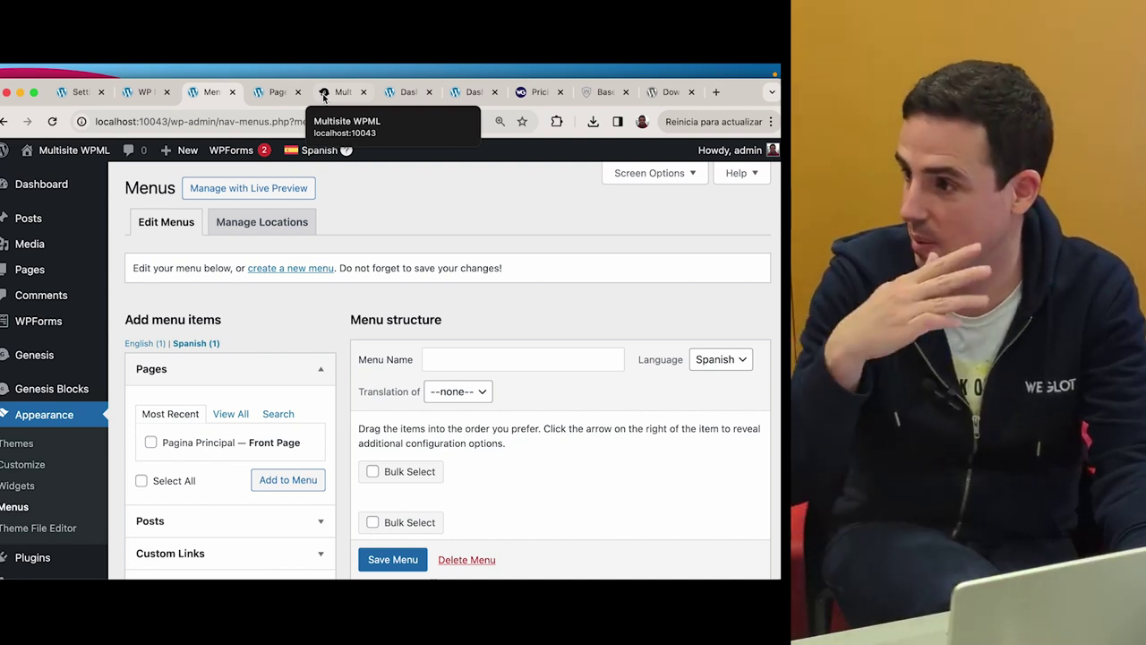
Reload the front-end homepage, then reopen the menu editor on the English Header Menu.
click(324, 95)
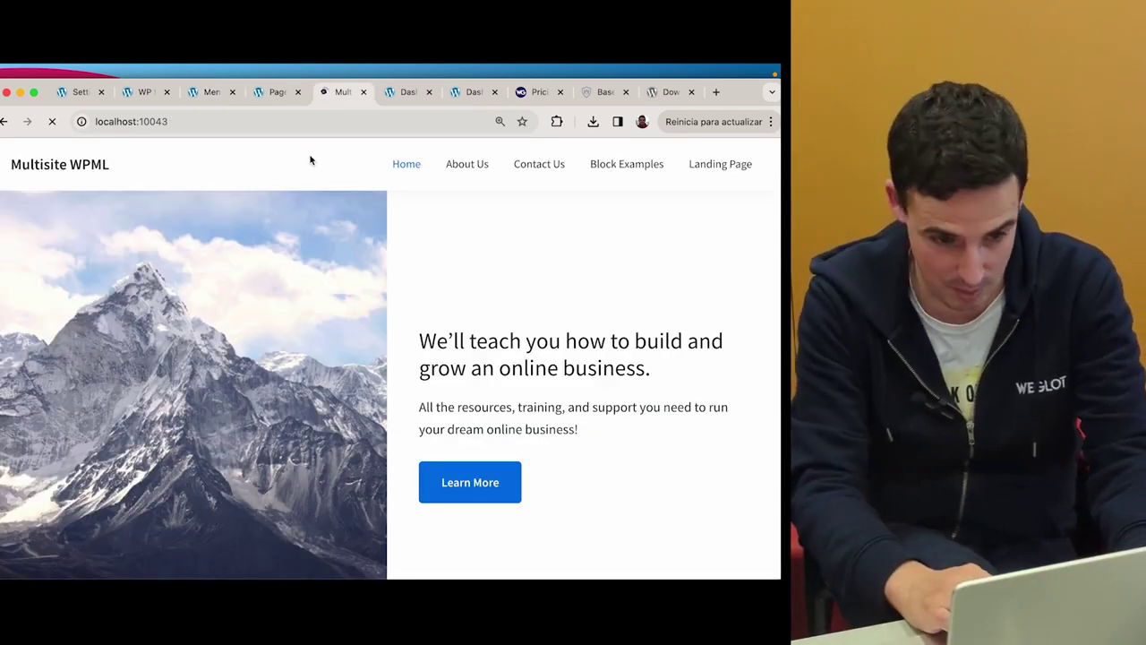
key(super+r)
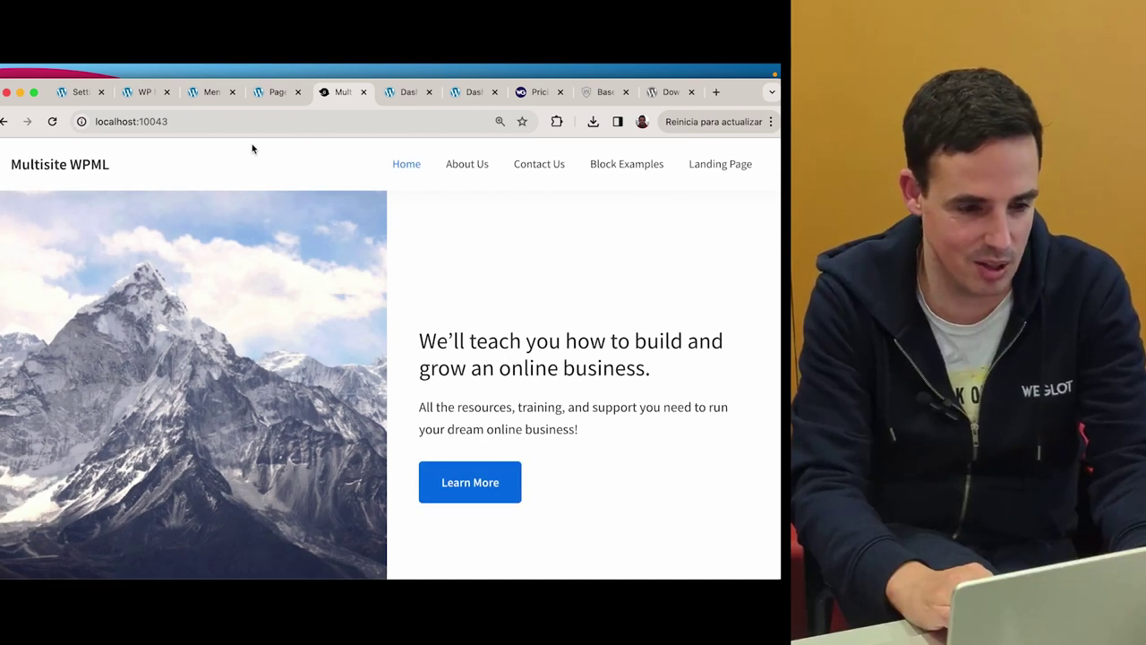
click(139, 94)
mouse_move(34, 262)
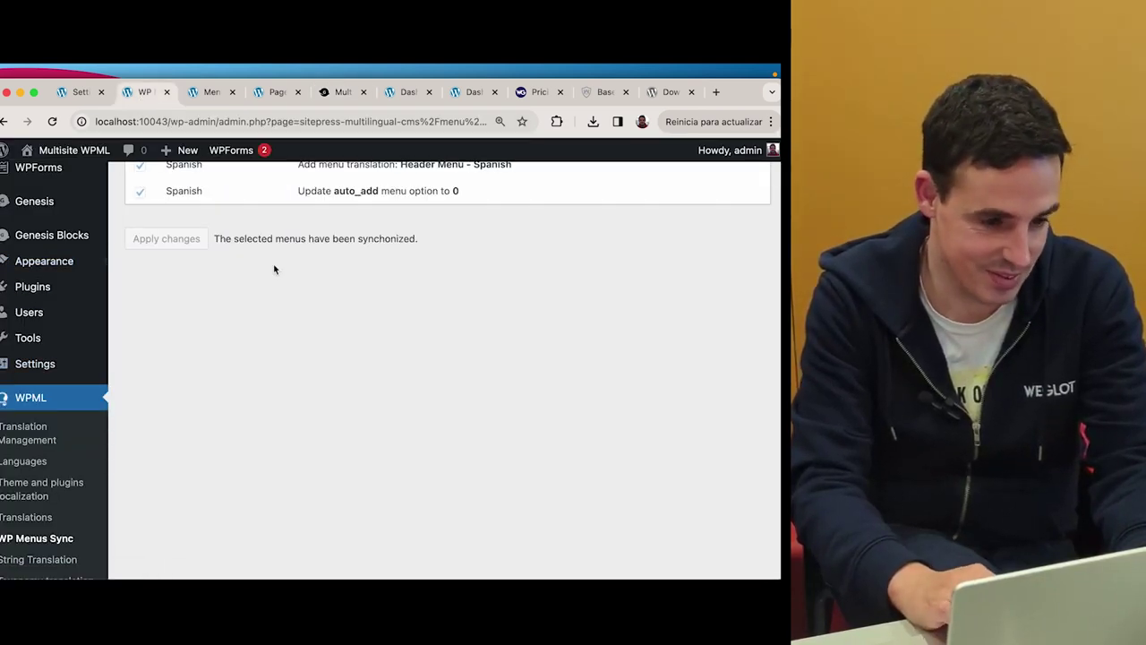
scroll(280, 308, up, 3)
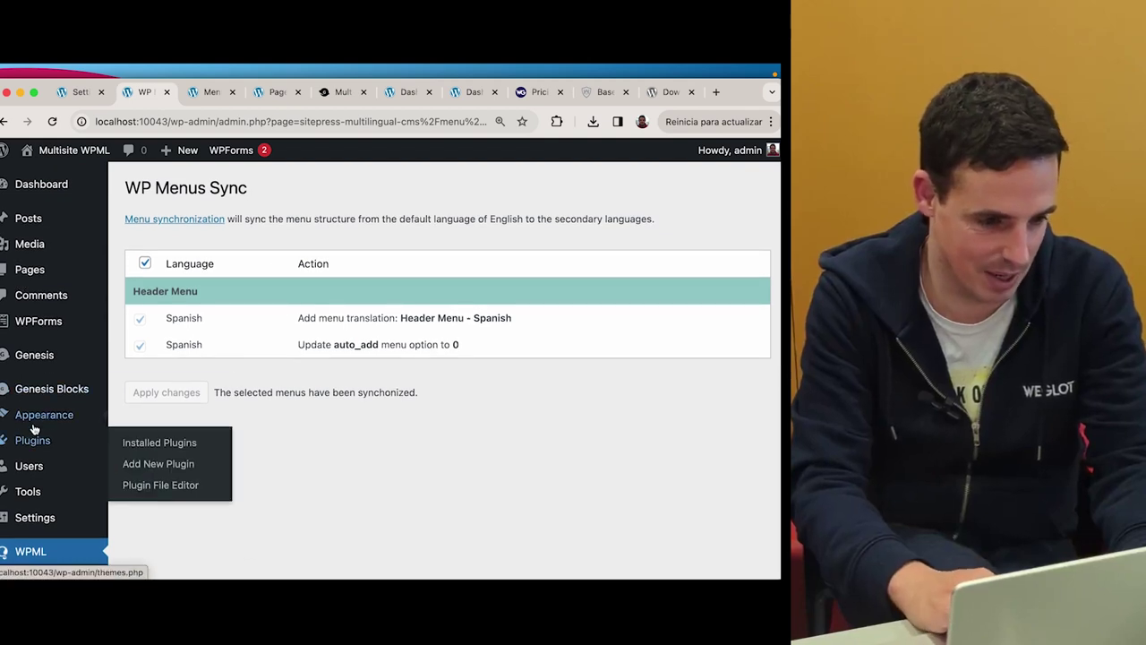
click(119, 476)
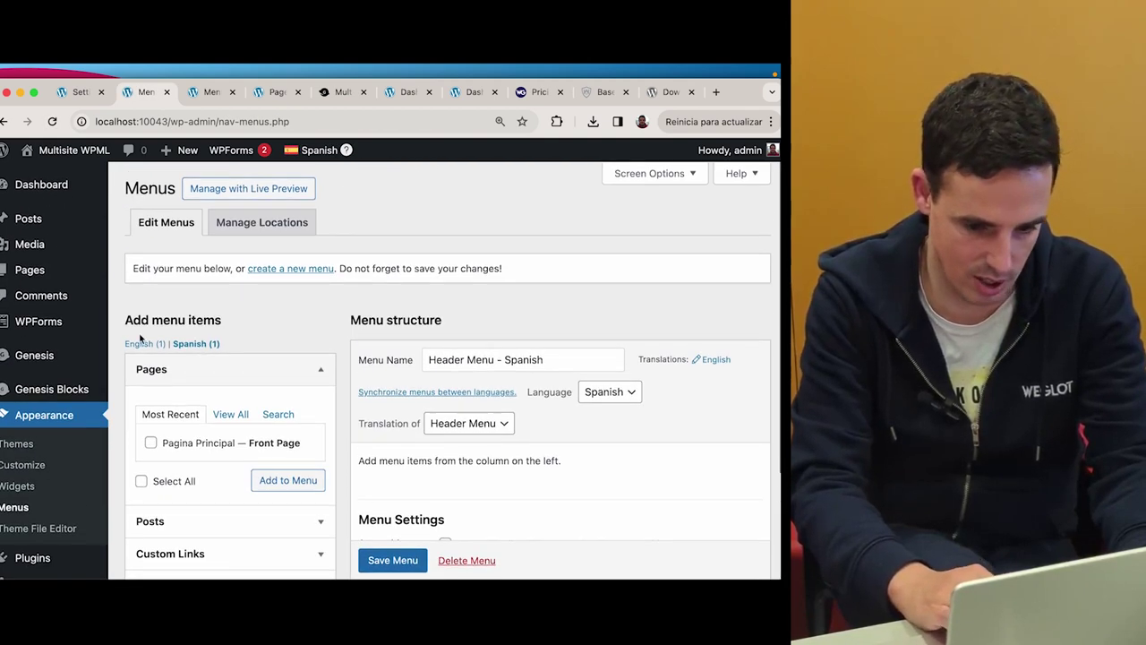
click(146, 344)
scroll(145, 347, down, 3)
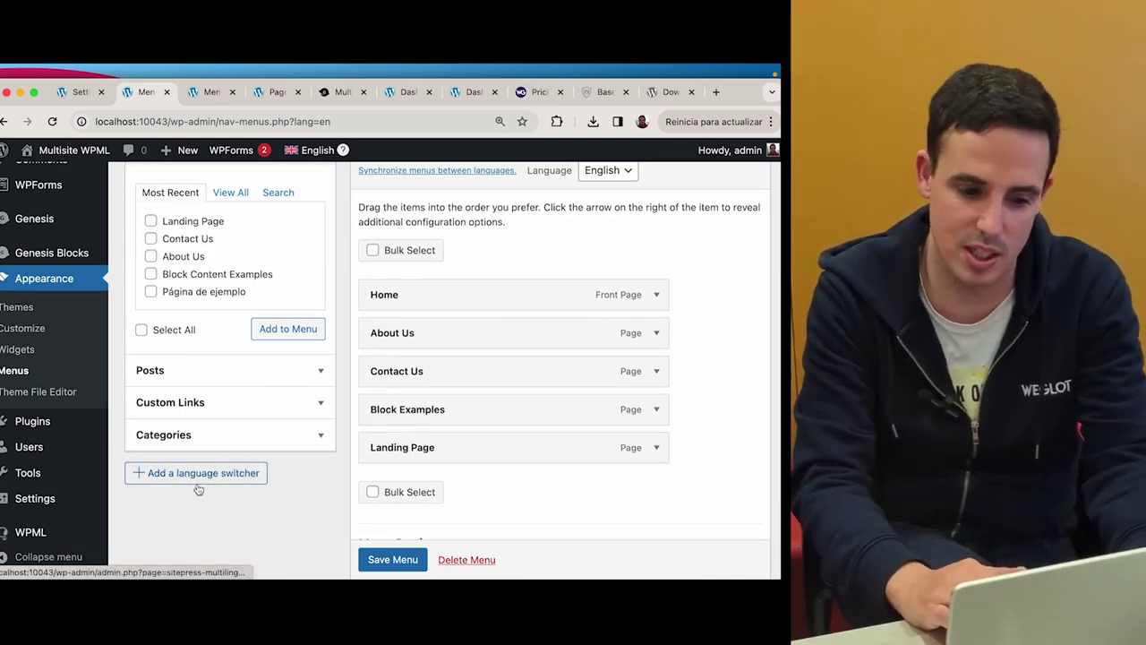
scroll(169, 295, down, 2)
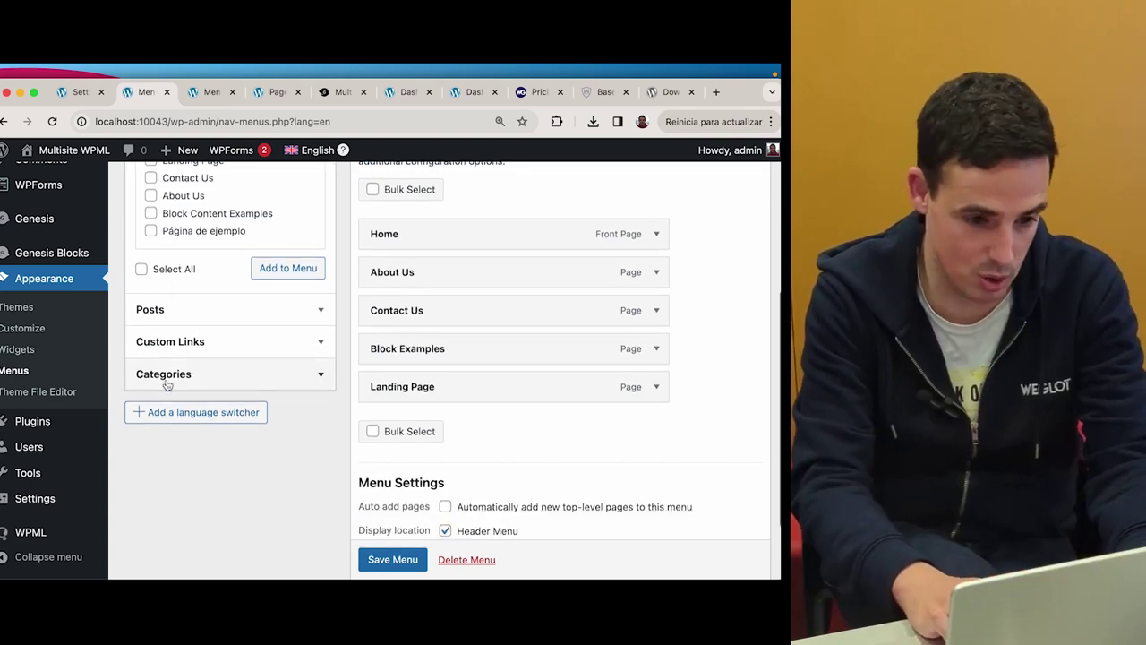
Add a Header Menu language switcher with no flags and no current-language names, as a dropdown.
click(200, 413)
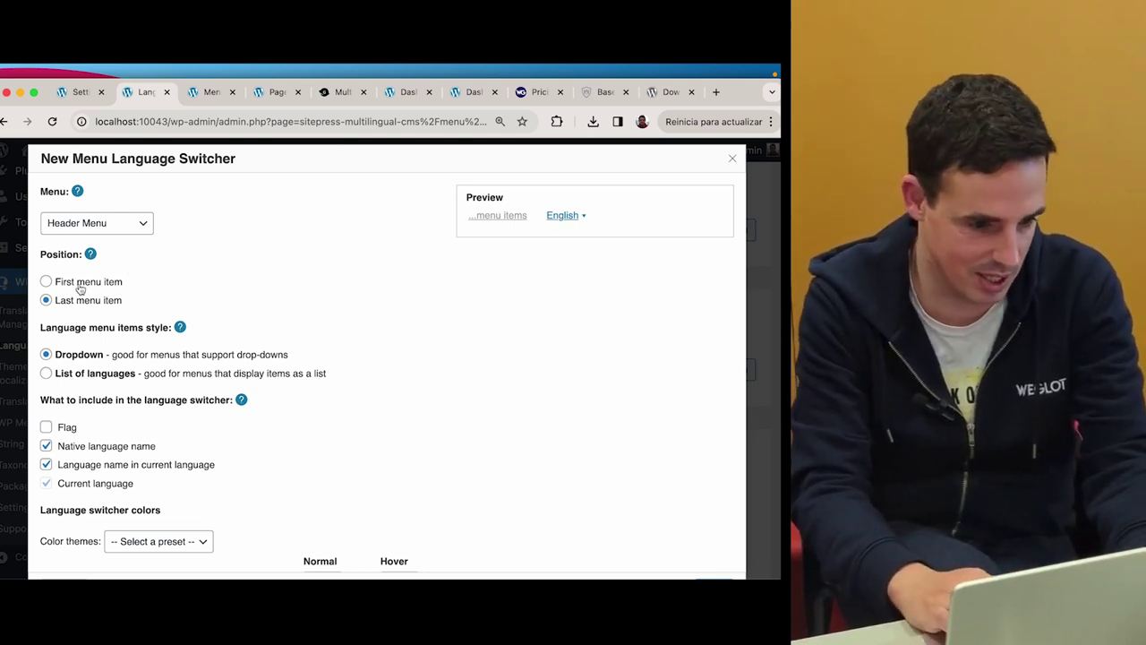
scroll(151, 297, down, 3)
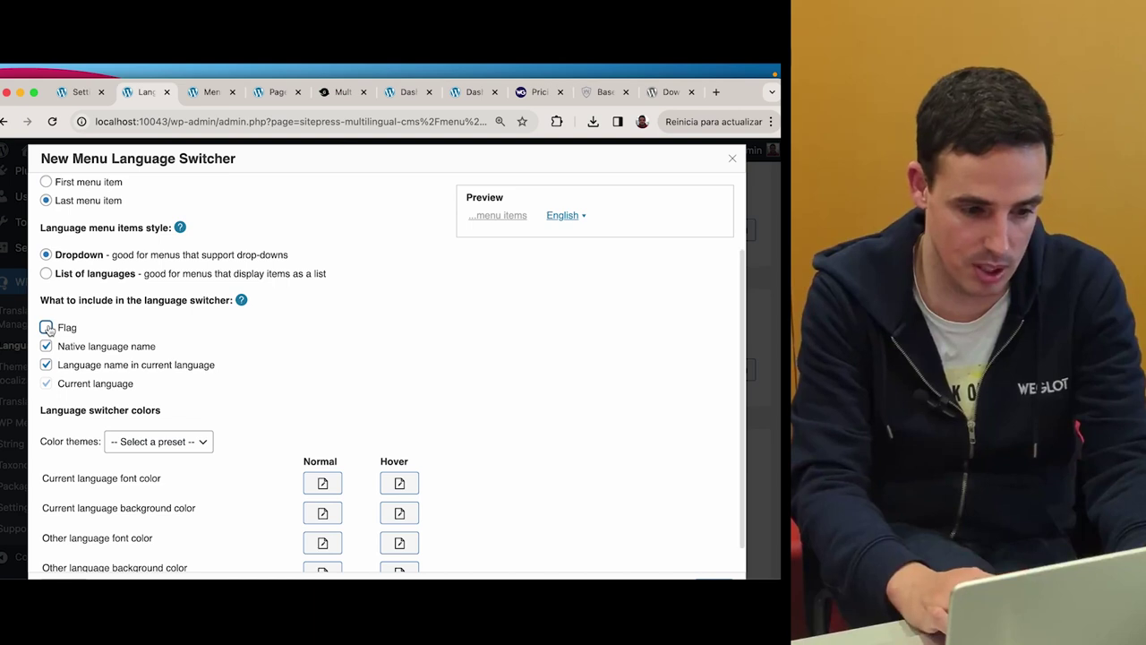
click(45, 328)
click(46, 328)
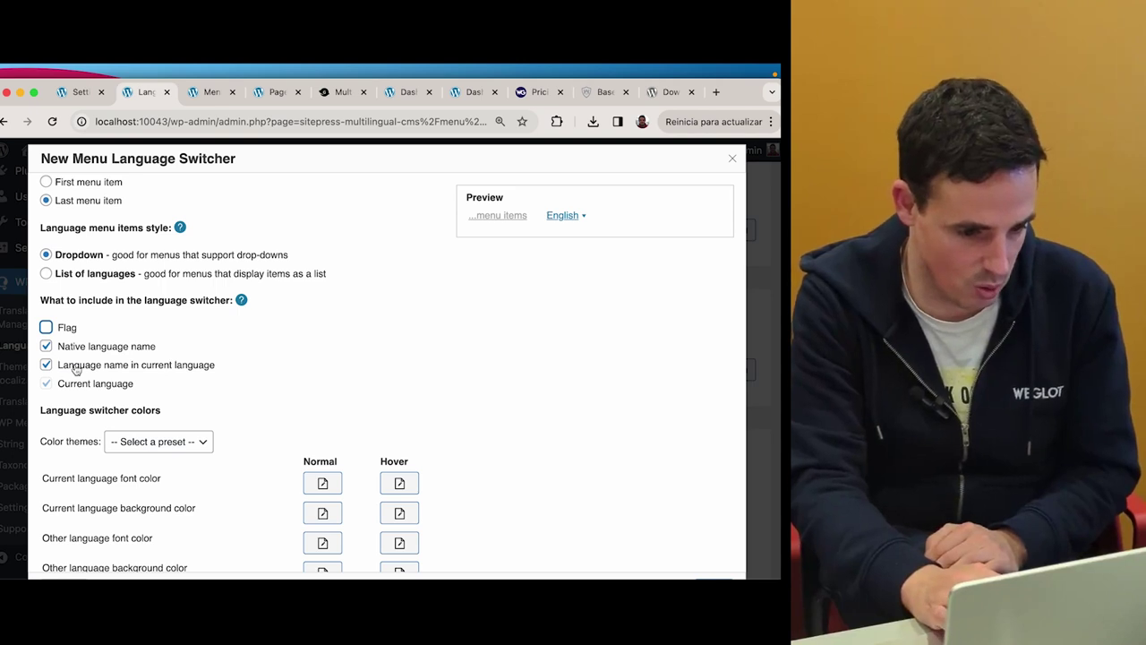
click(80, 370)
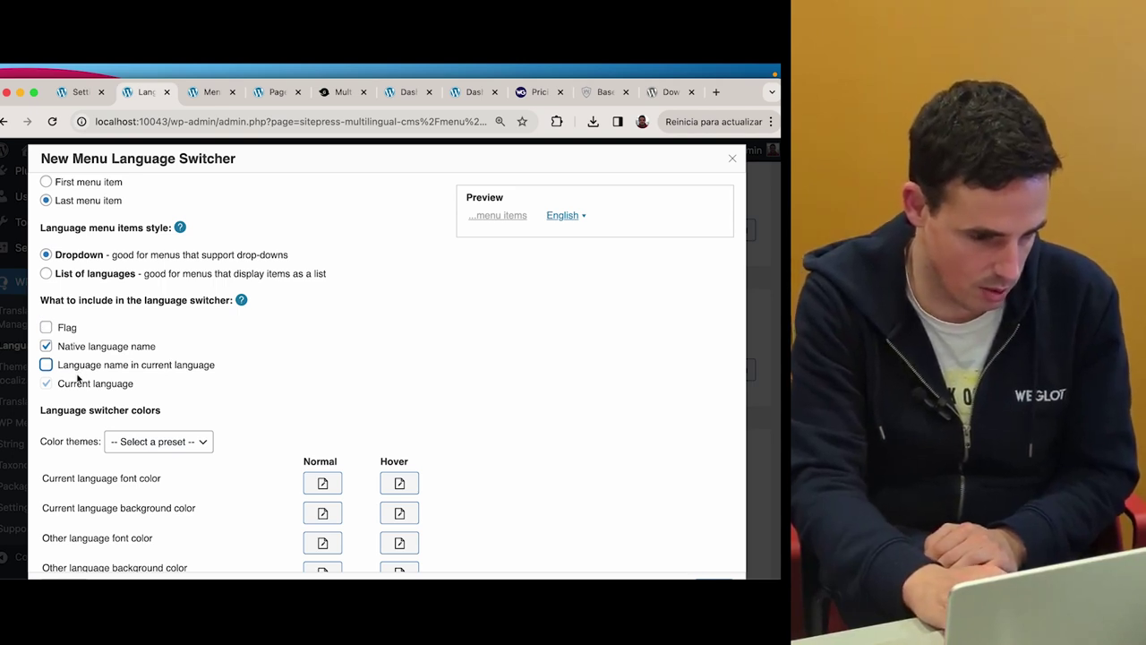
scroll(124, 439, down, 1)
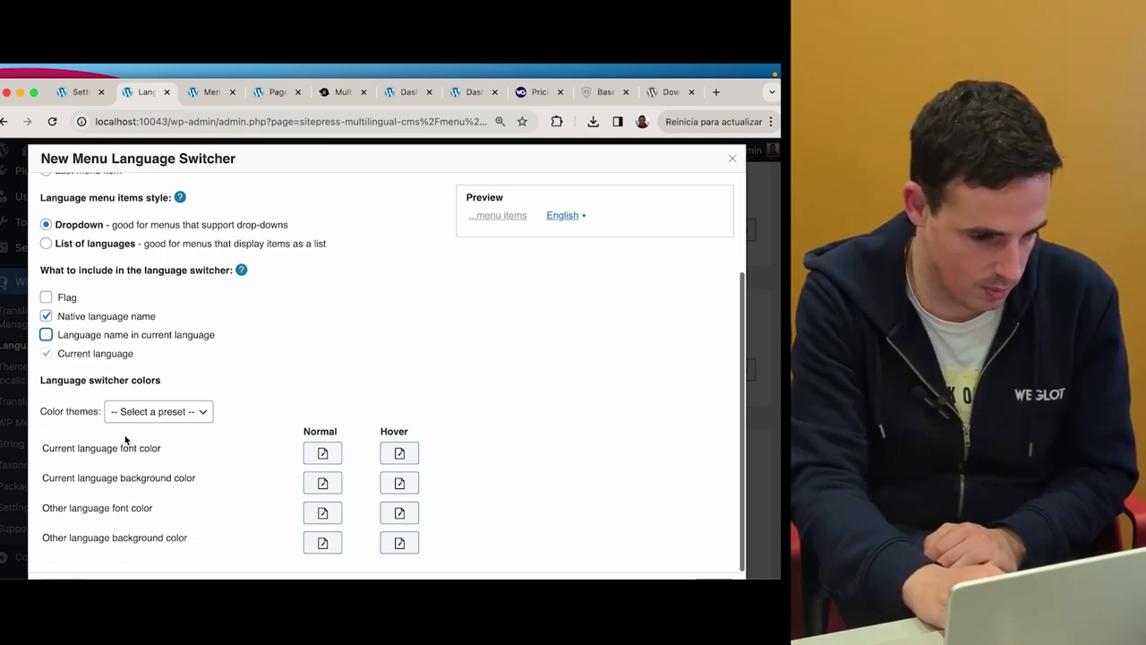
click(487, 387)
Keep it as the last menu item and save the new menu language switcher.
scroll(576, 435, up, 1)
scroll(575, 435, down, 1)
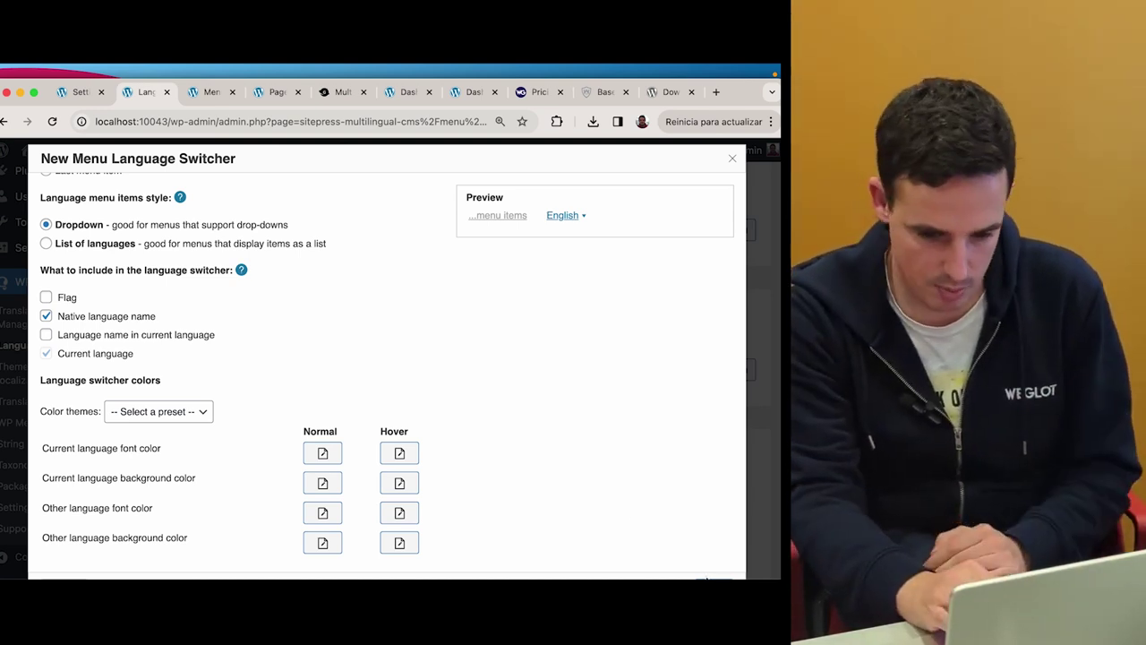
scroll(644, 431, up, 1)
scroll(644, 430, down, 1)
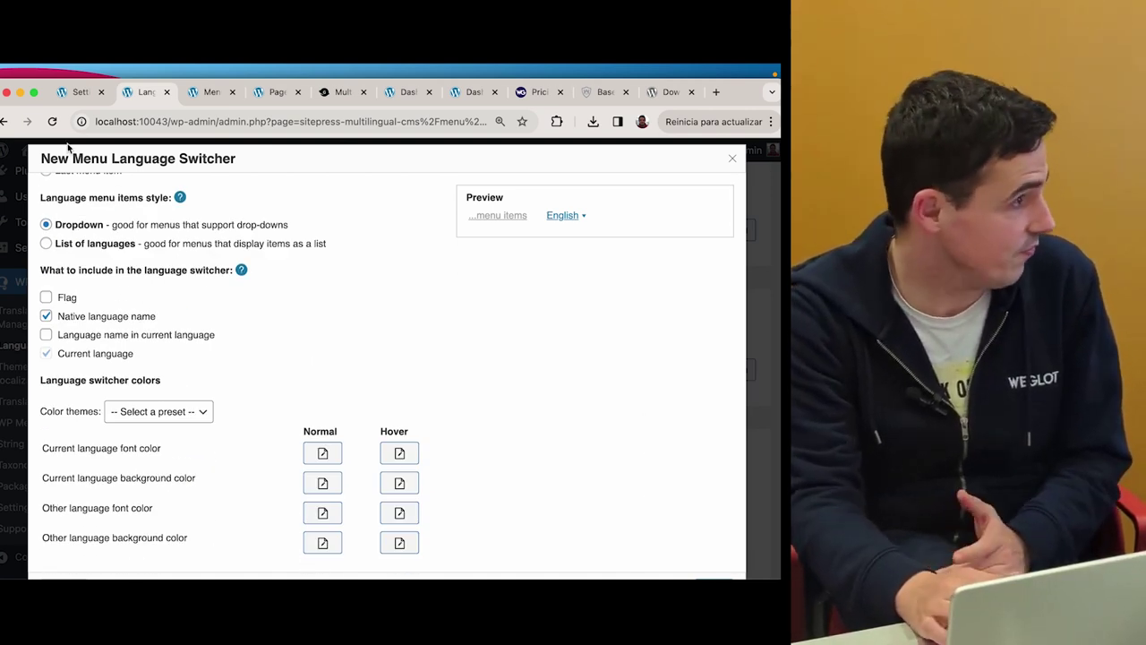
click(34, 92)
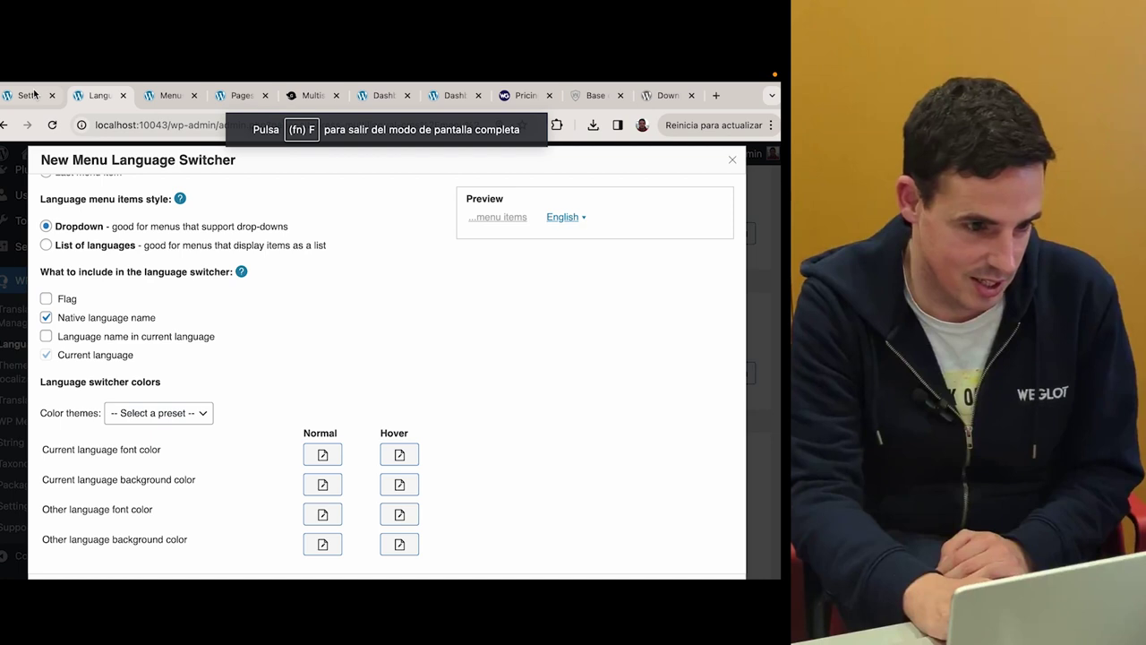
click(704, 555)
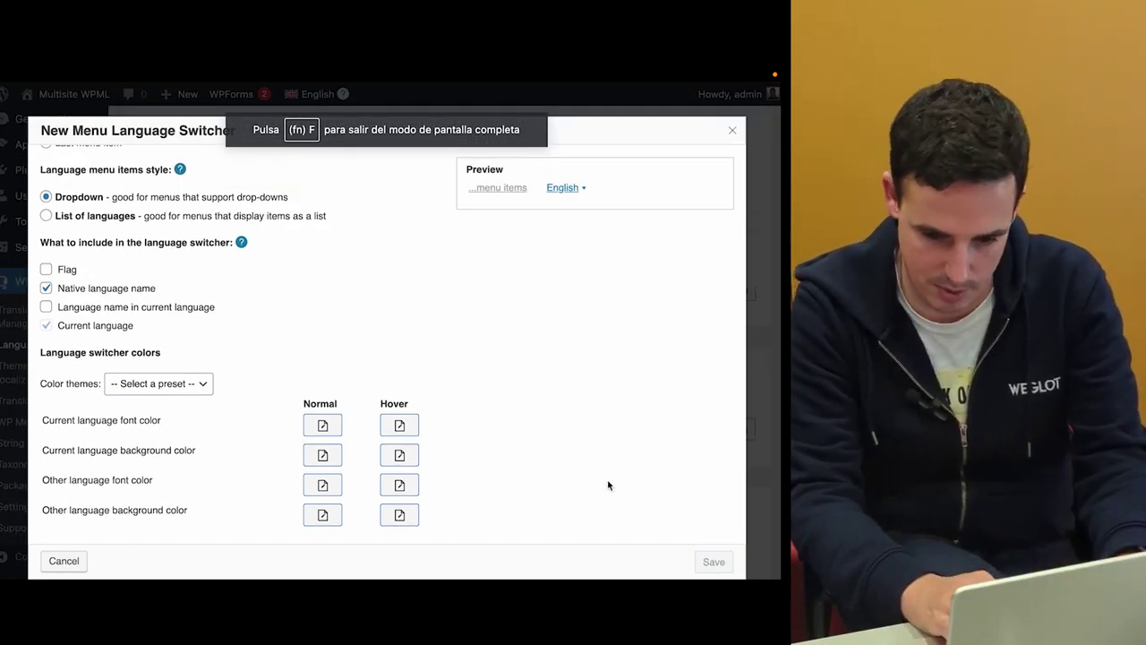
key(ctrl+super+f)
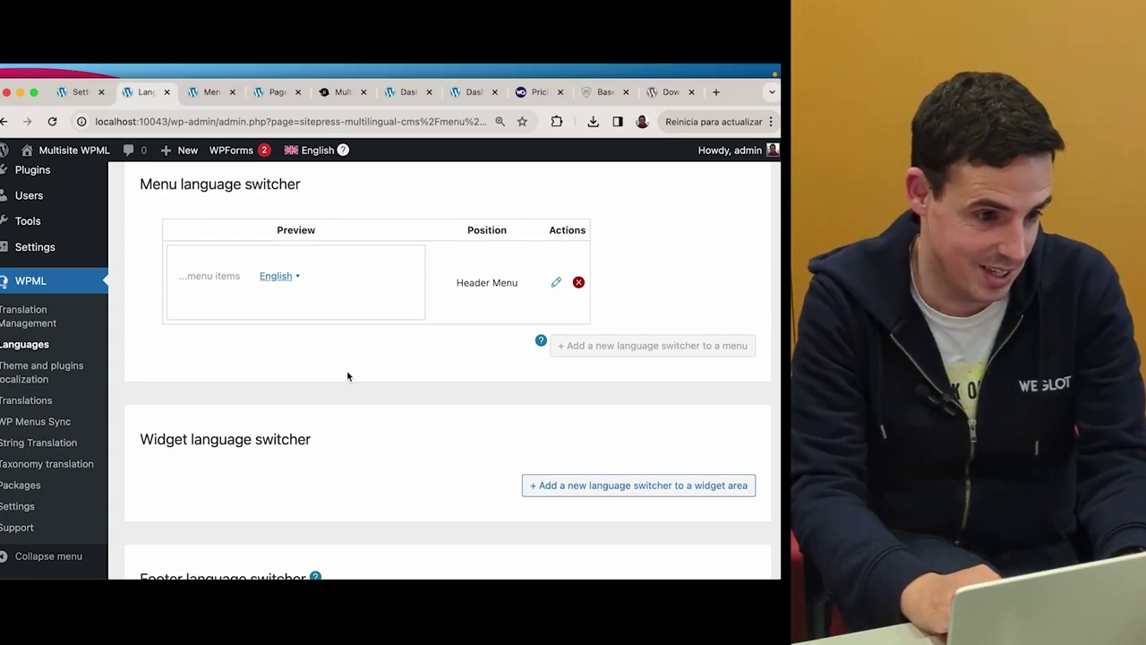
Revisit the Header Menu switcher settings, ending with native language names only, and close them.
click(335, 95)
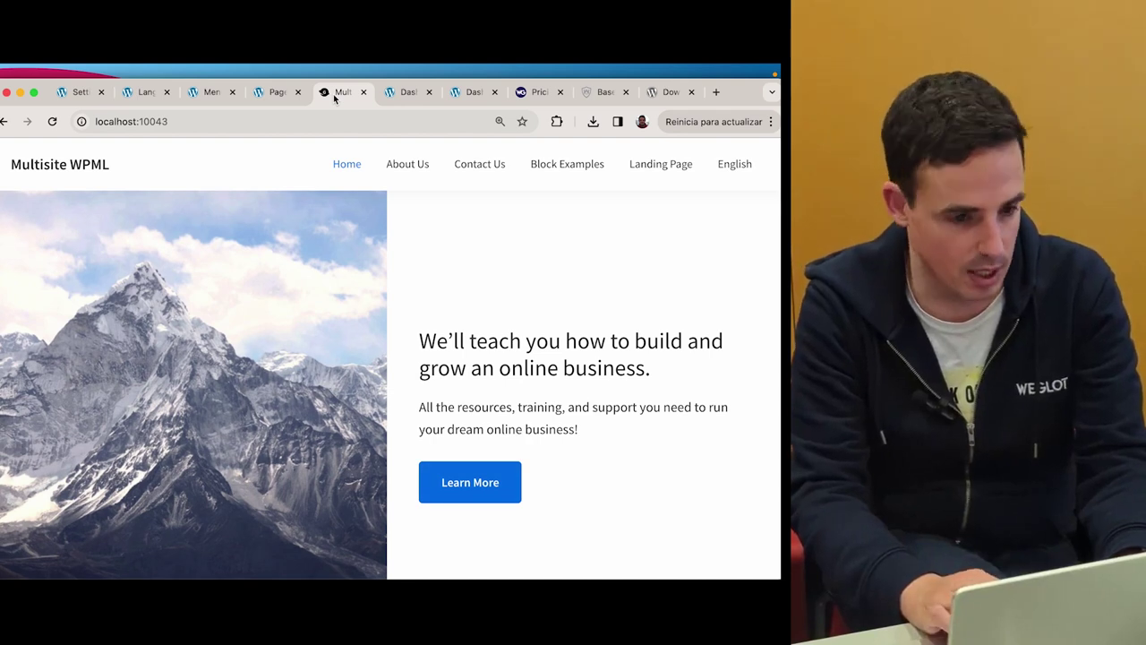
click(148, 93)
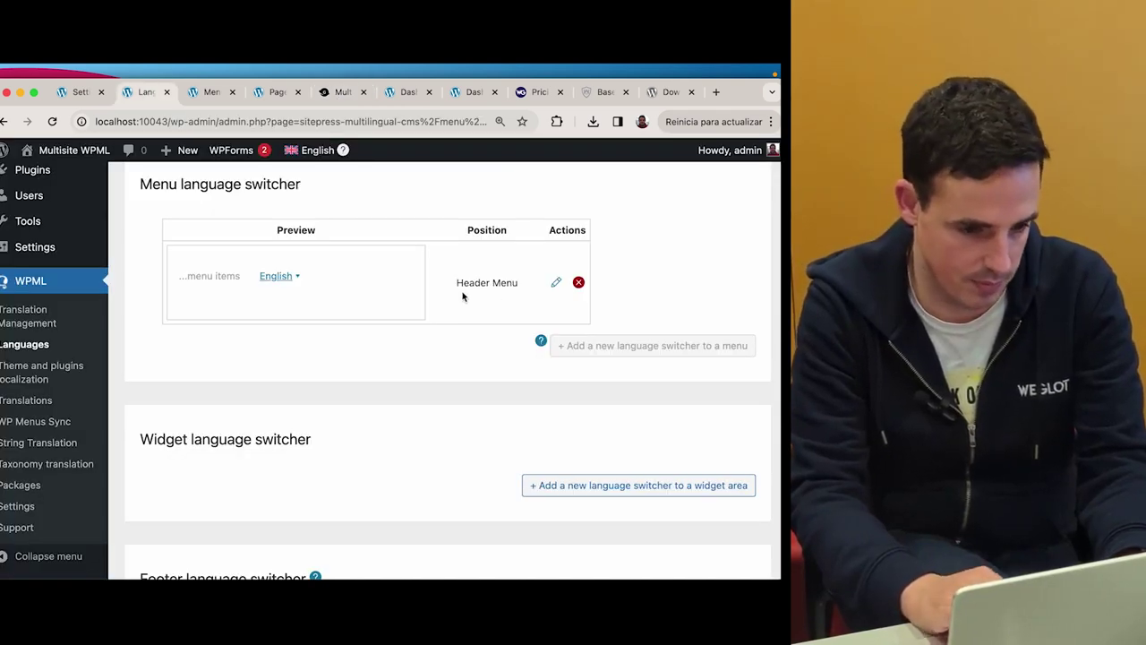
click(557, 283)
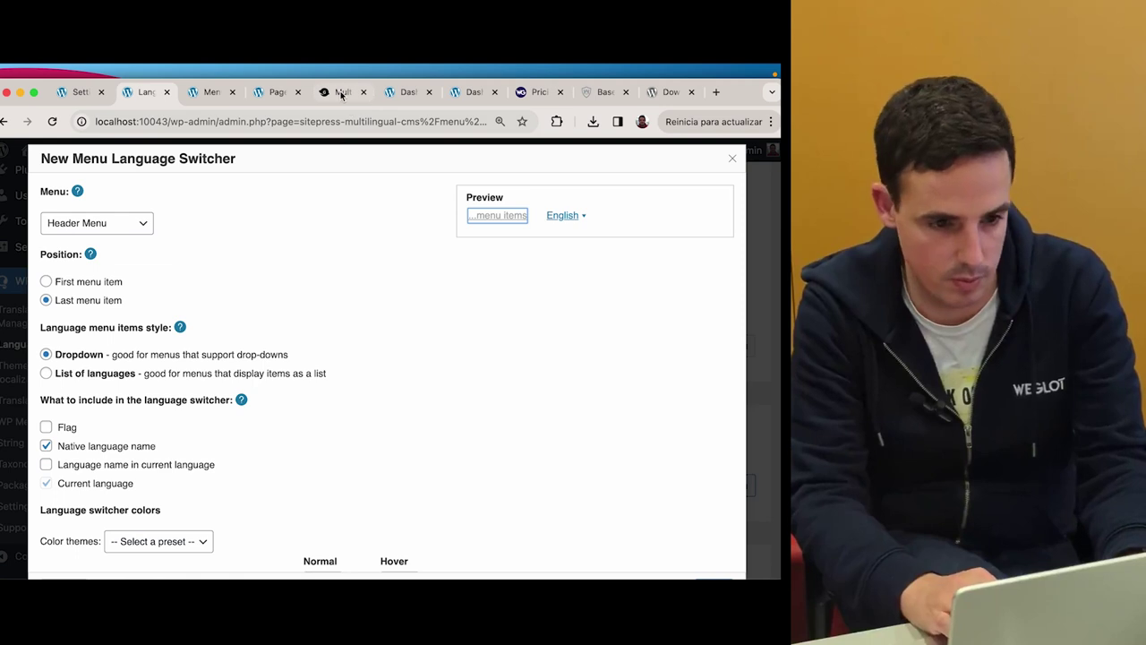
click(343, 93)
key(super+2)
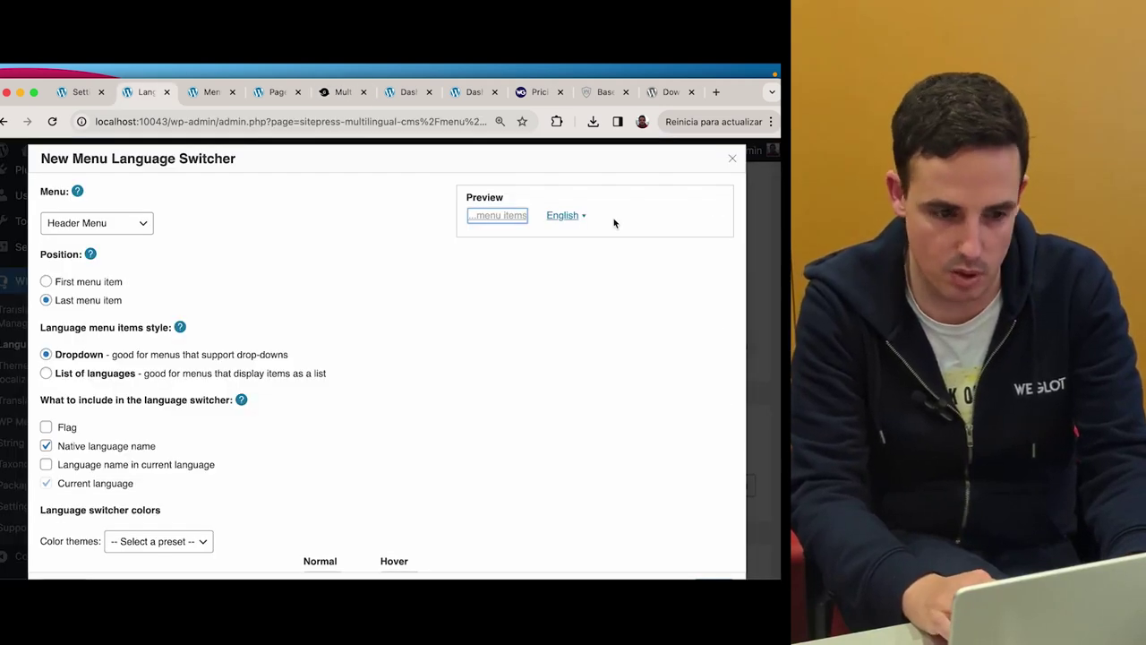
click(46, 464)
click(46, 445)
scroll(46, 443, down, 3)
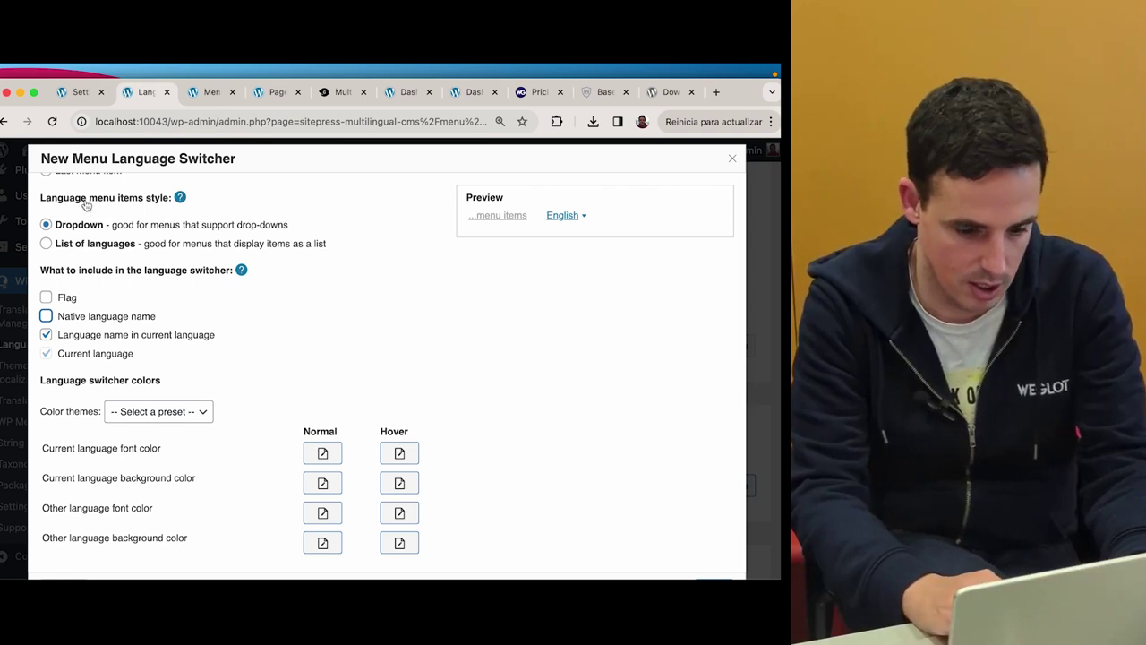
key(super+3)
click(323, 95)
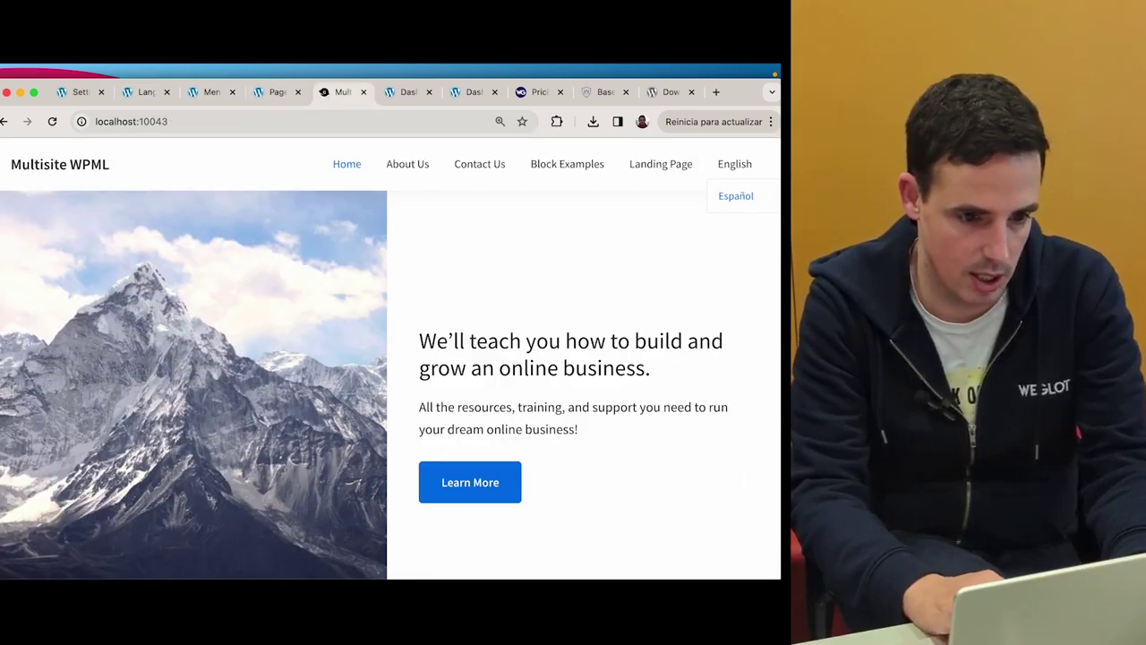
key(super+2)
click(47, 317)
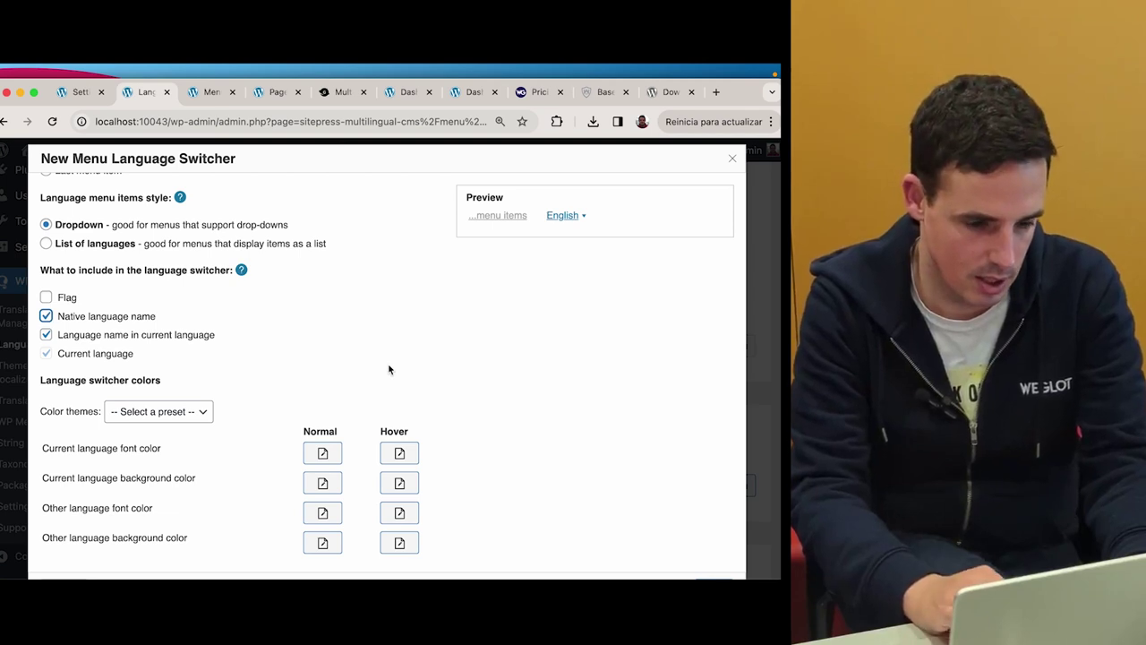
key(Return)
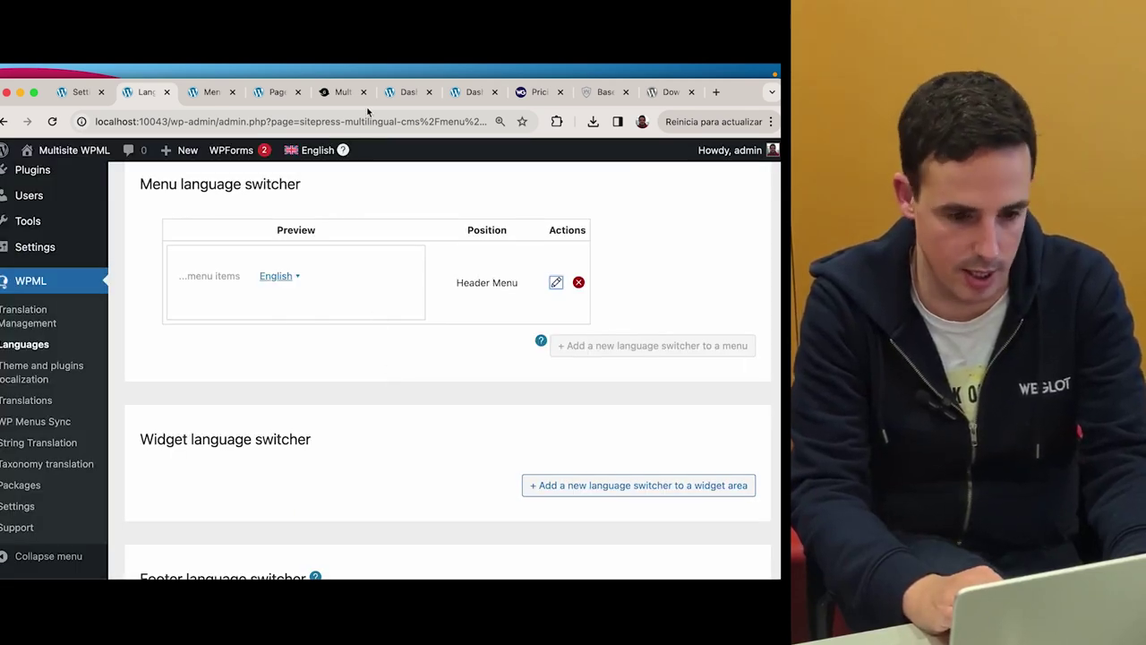
Reload the home page and switch it to Español, back to English, then Español again.
click(342, 92)
key(super+r)
mouse_move(738, 173)
click(737, 195)
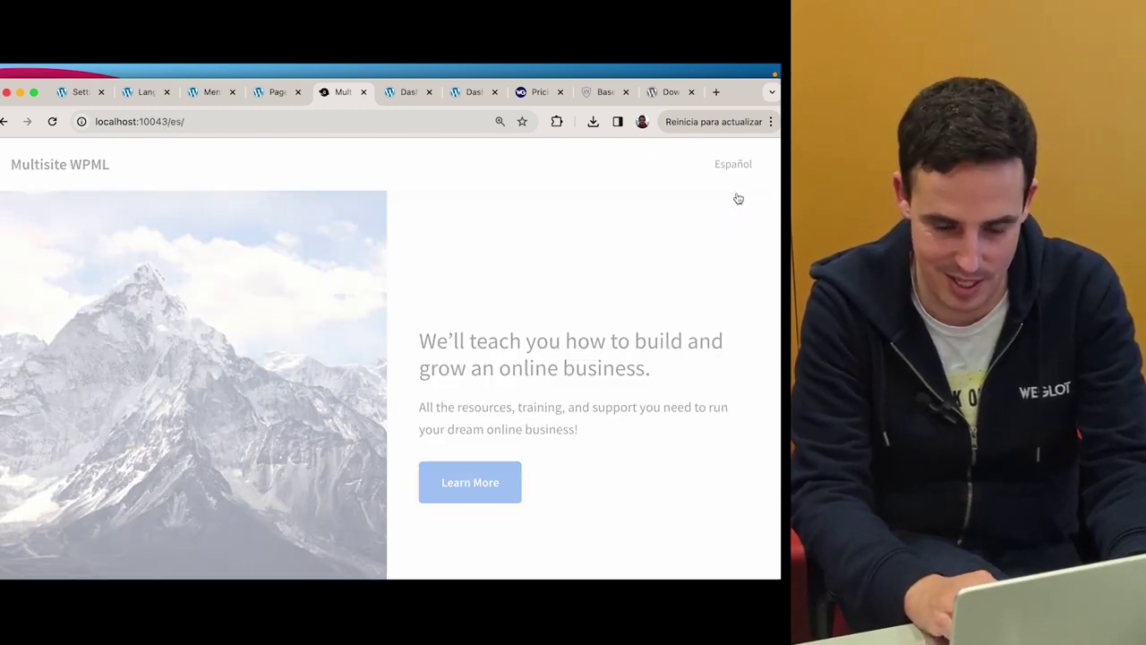
mouse_move(733, 167)
click(730, 197)
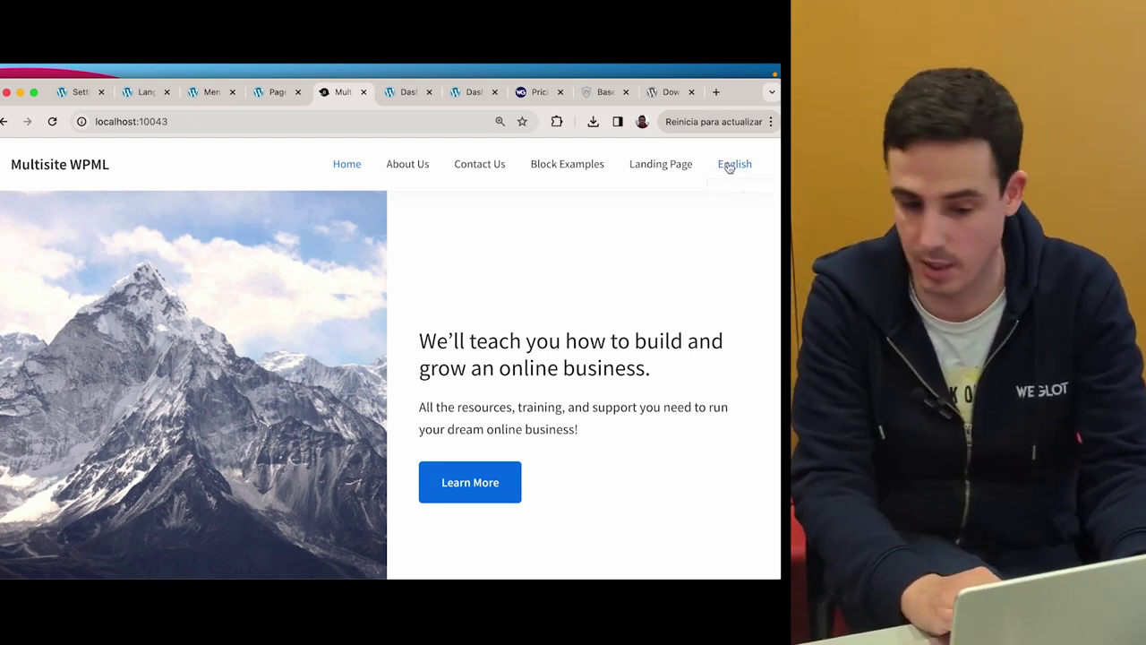
mouse_move(730, 167)
click(726, 196)
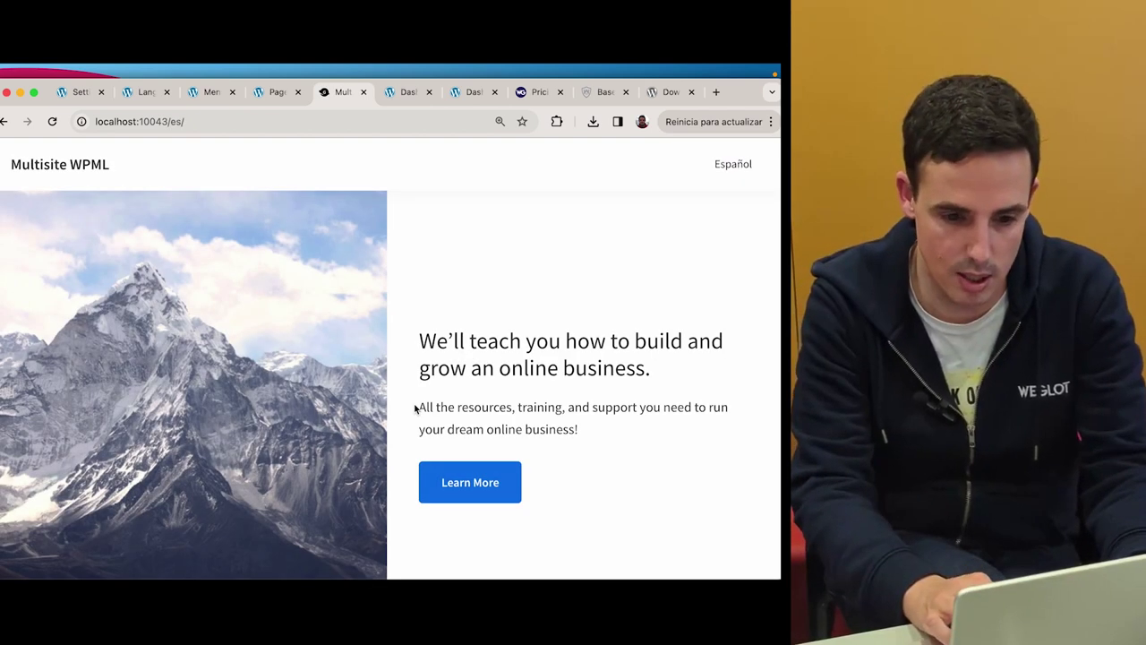
Scroll through the Spanish home page, then return to the WPML Languages settings.
drag(419, 342, 596, 419)
scroll(596, 419, down, 5)
scroll(597, 422, down, 10)
scroll(597, 422, up, 15)
key(super+2)
scroll(53, 268, up, 5)
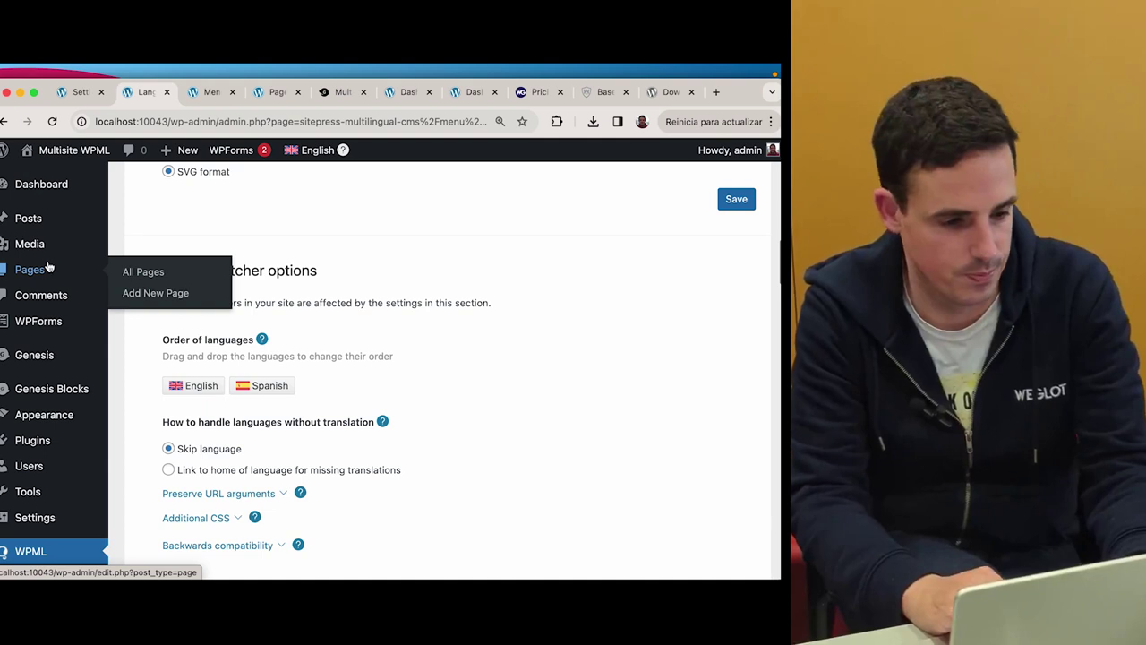
Filter Pages to Spanish and open Pagina Principal in the WPML translation editor.
click(54, 269)
mouse_move(309, 154)
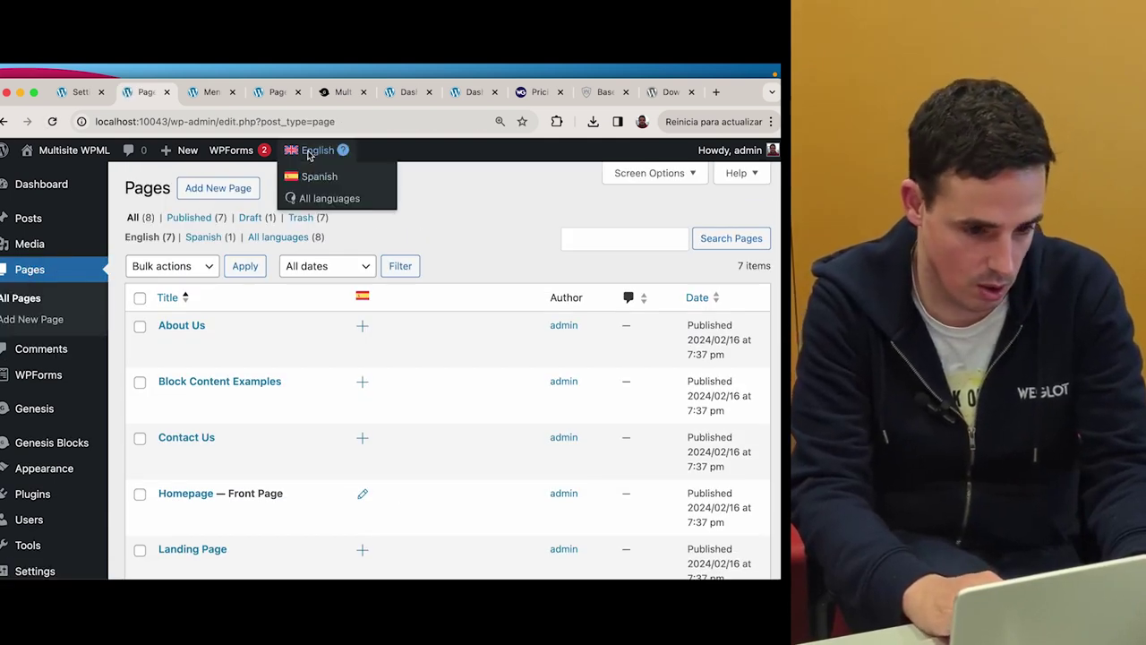
click(305, 177)
click(217, 328)
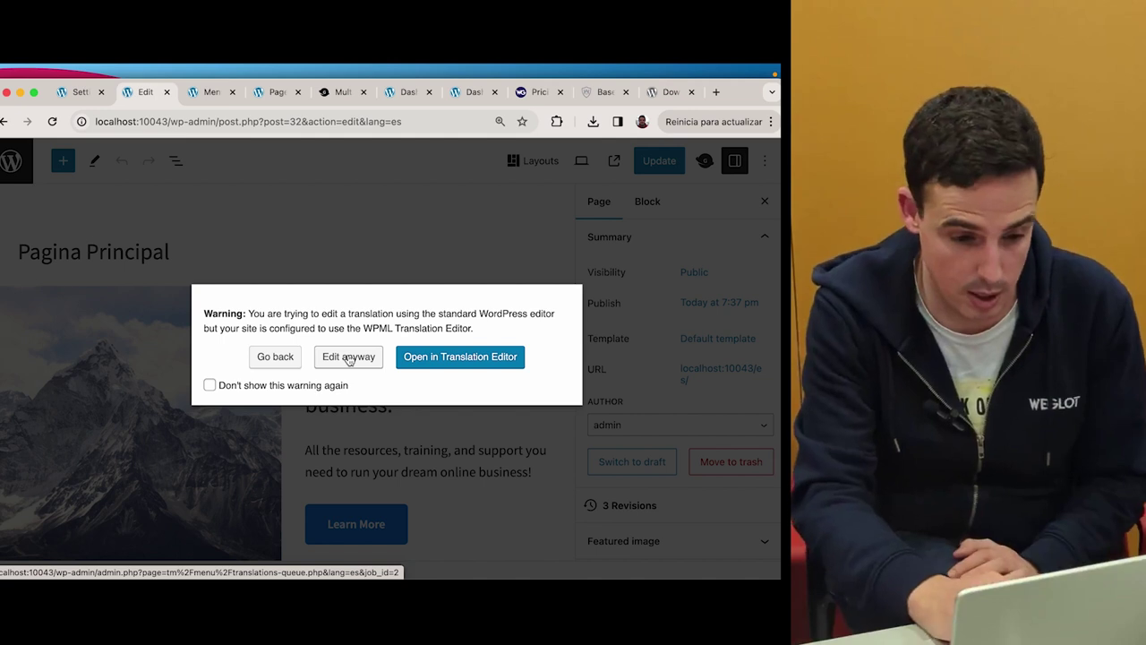
click(421, 360)
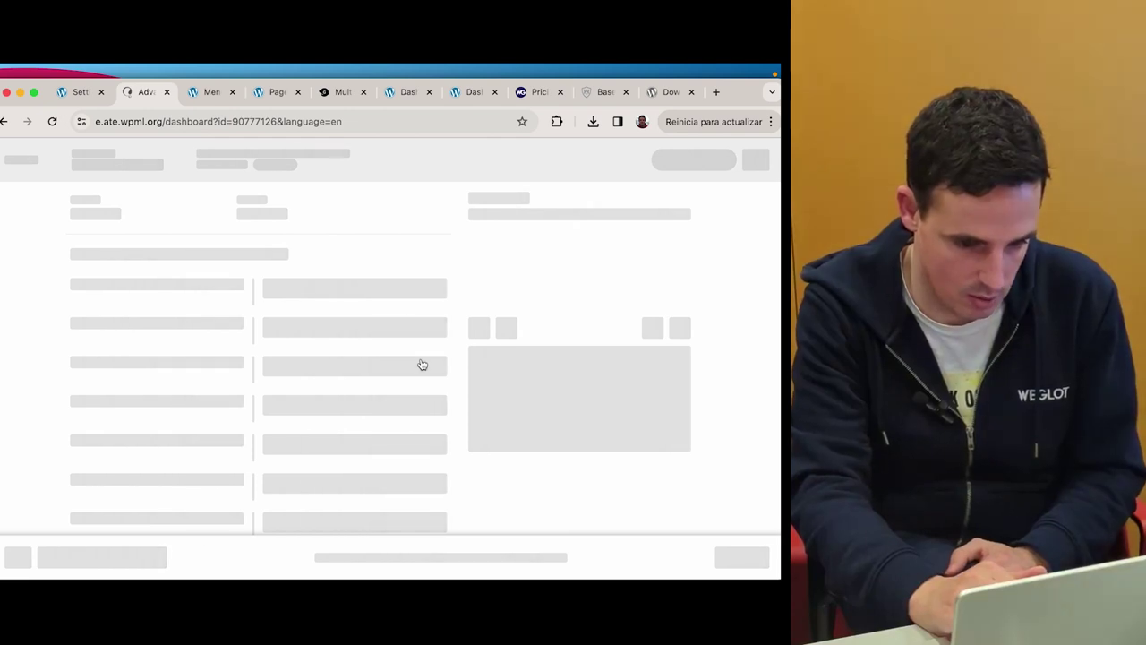
Translate the main heading, mark the translation complete, and view the /es/ front page.
click(331, 327)
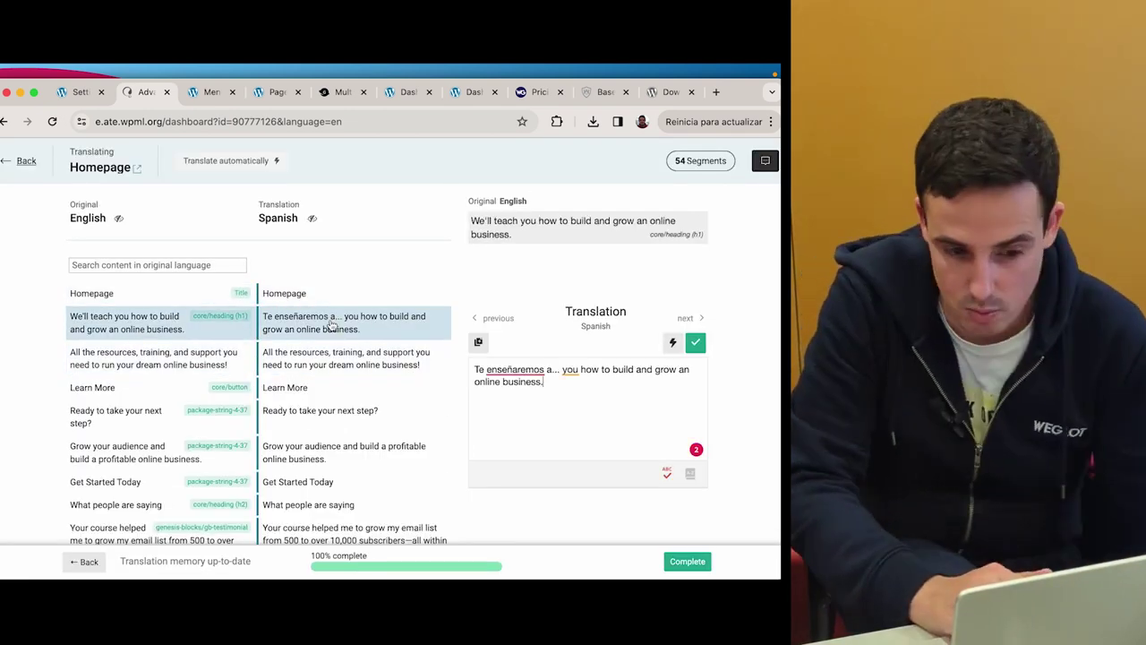
click(691, 561)
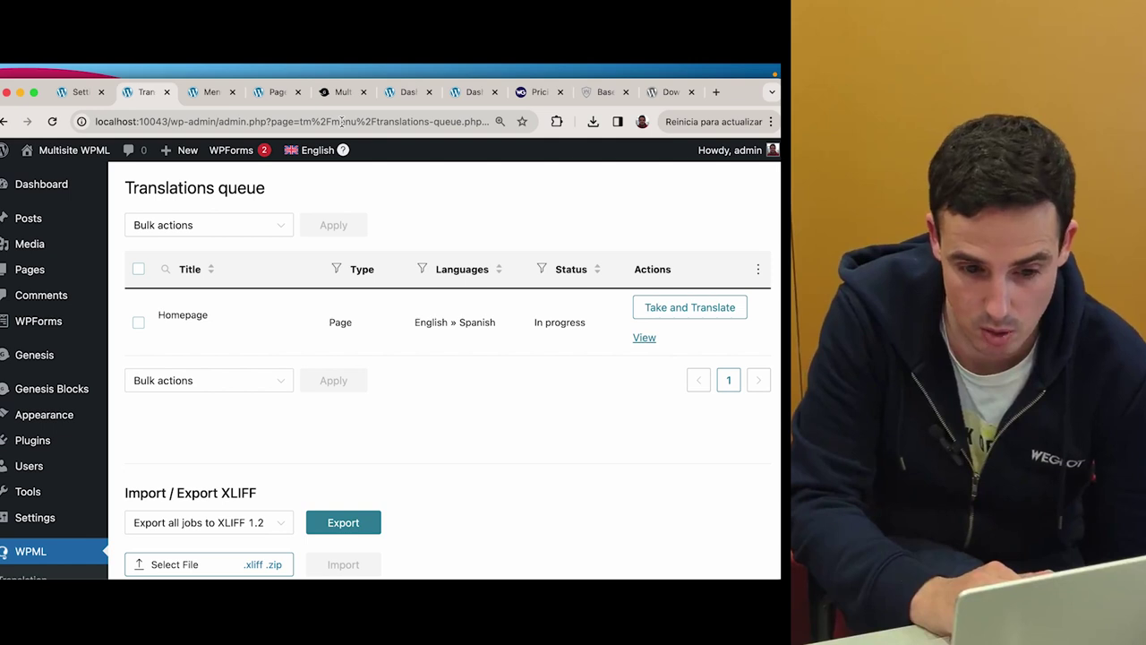
click(318, 97)
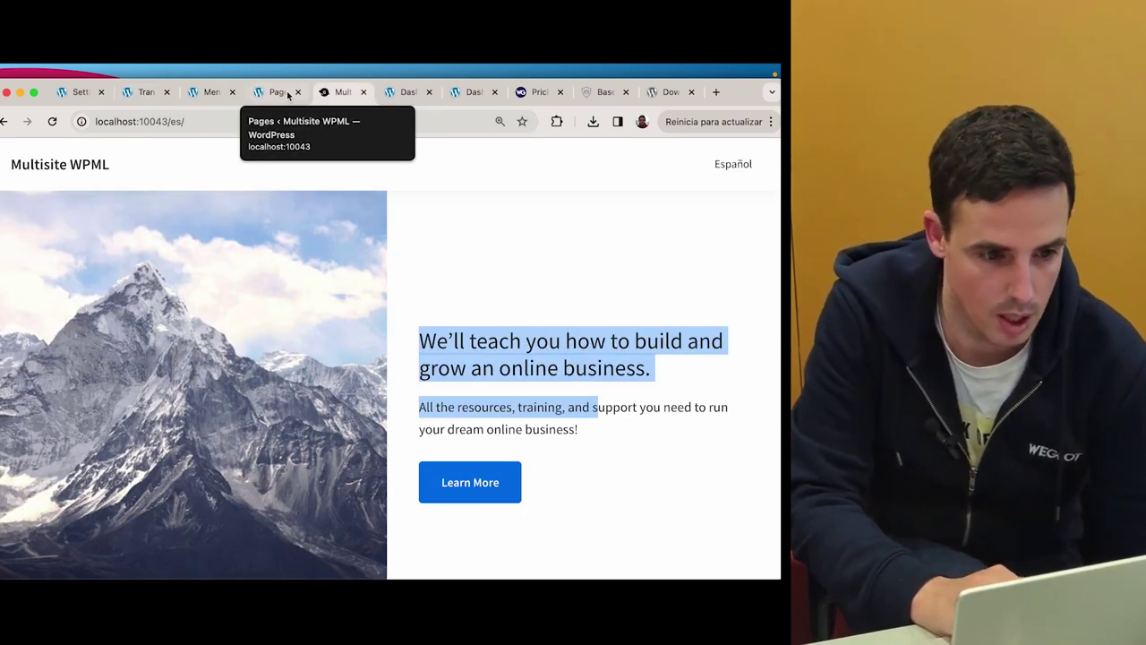
Reload /es/ to check the partly translated heading, close the Menus tab, and edit Pagina Principal.
key(super+r)
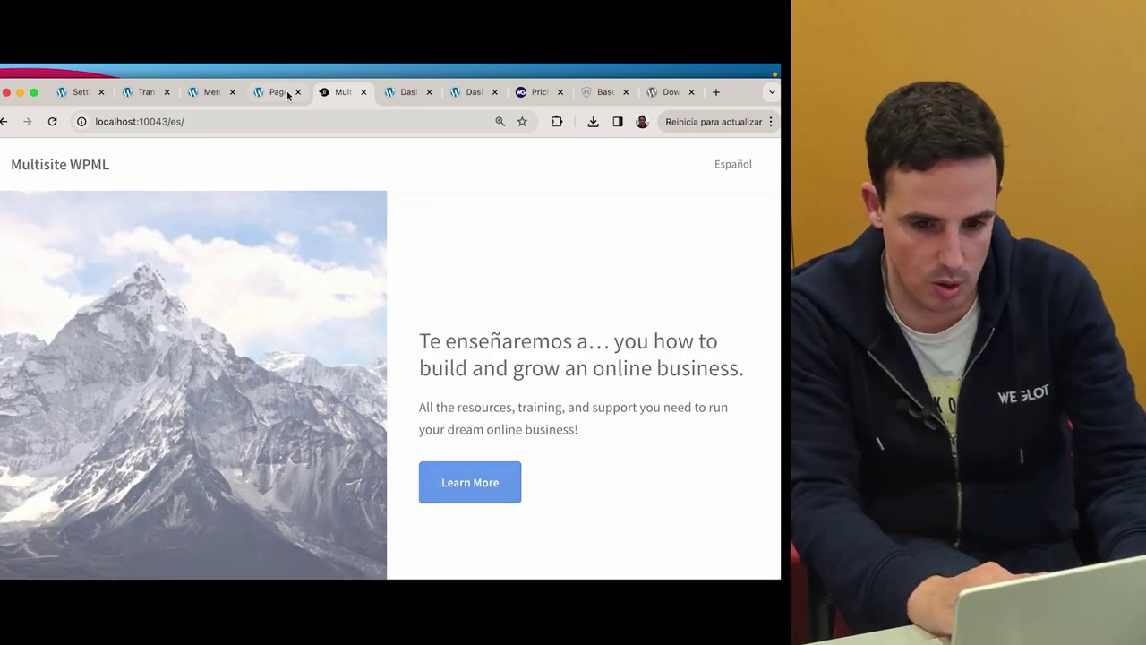
drag(425, 340, 605, 328)
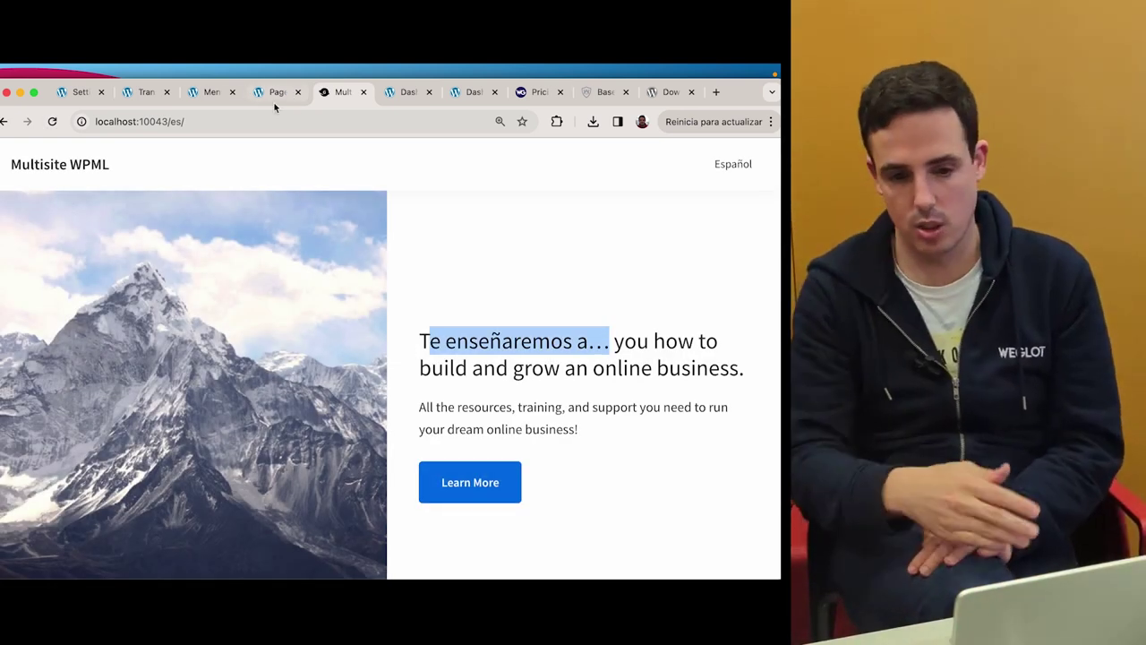
click(134, 91)
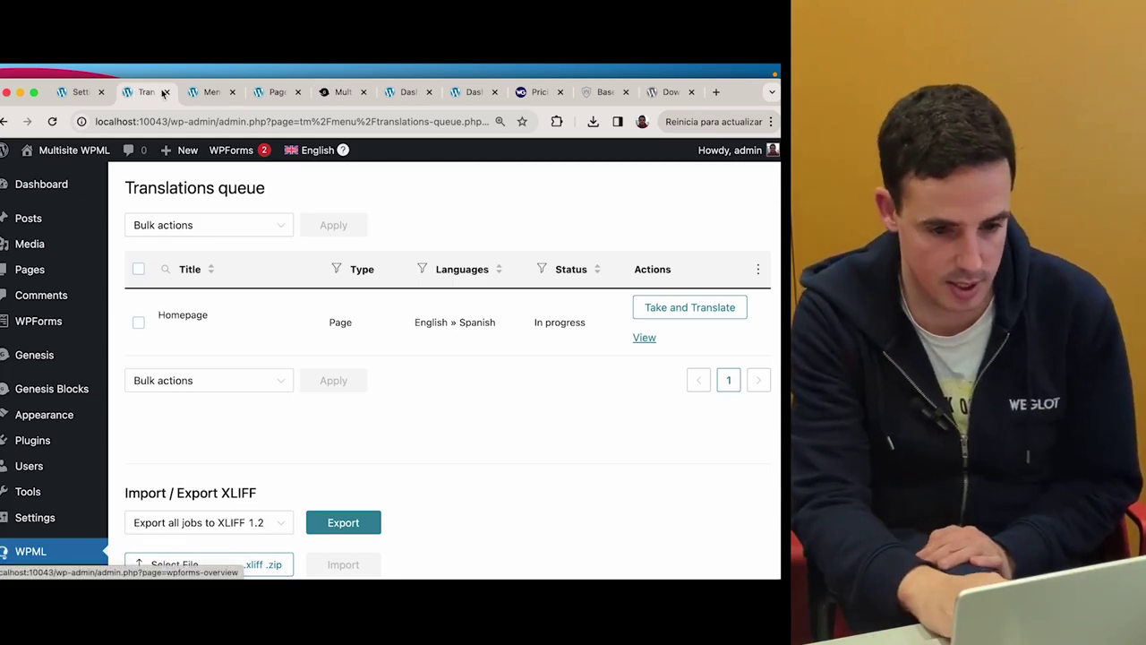
click(207, 91)
click(232, 91)
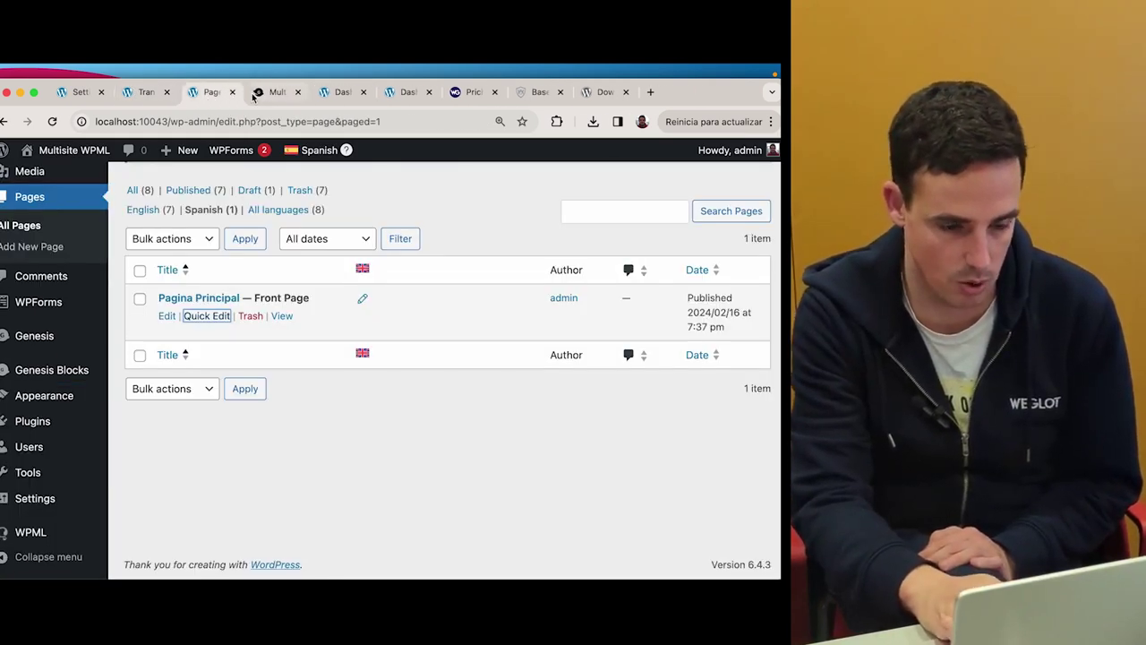
click(274, 91)
click(203, 92)
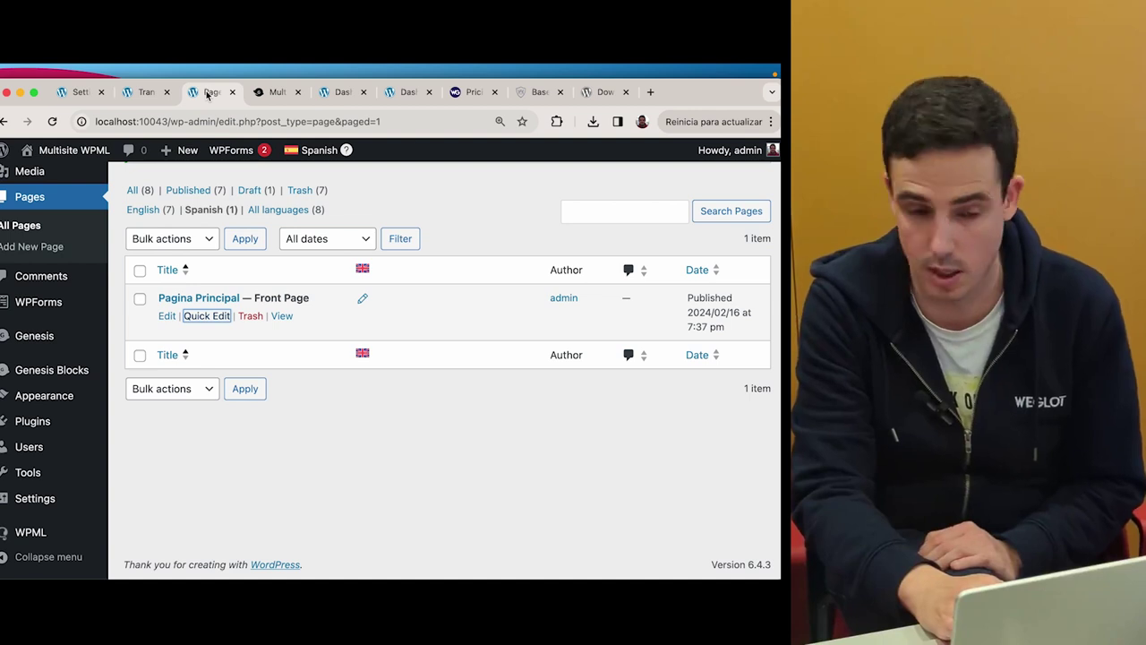
click(171, 317)
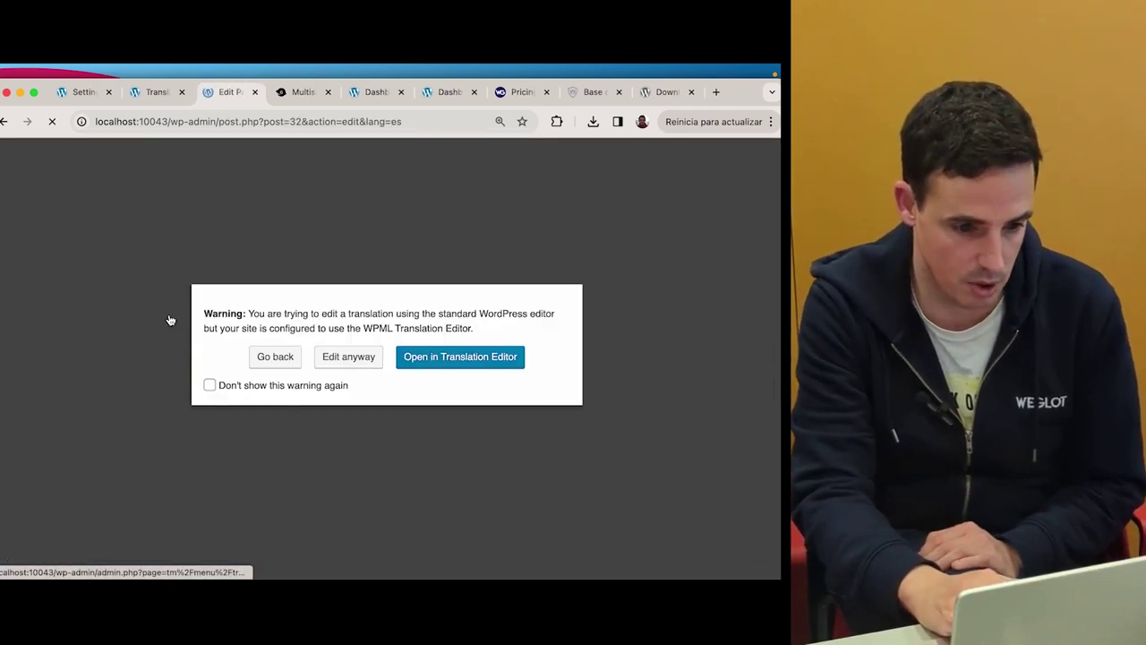
Open Pagina Principal in the standard editor anyway, inspect its heading, then go to the Translations queue.
click(346, 357)
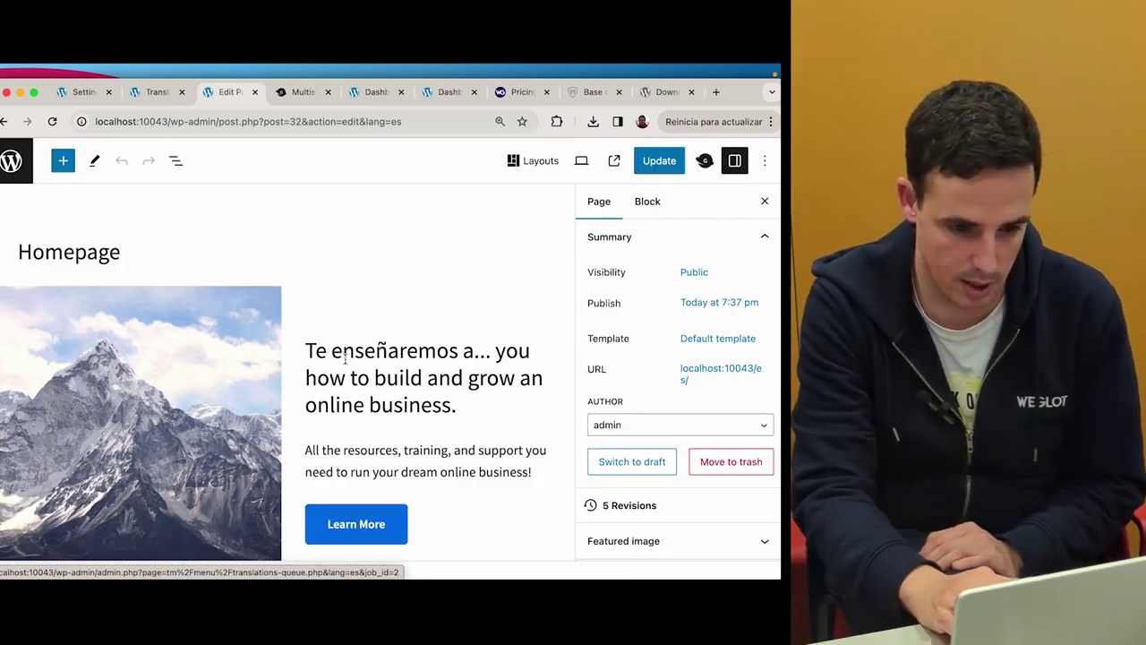
click(351, 349)
scroll(352, 349, down, 20)
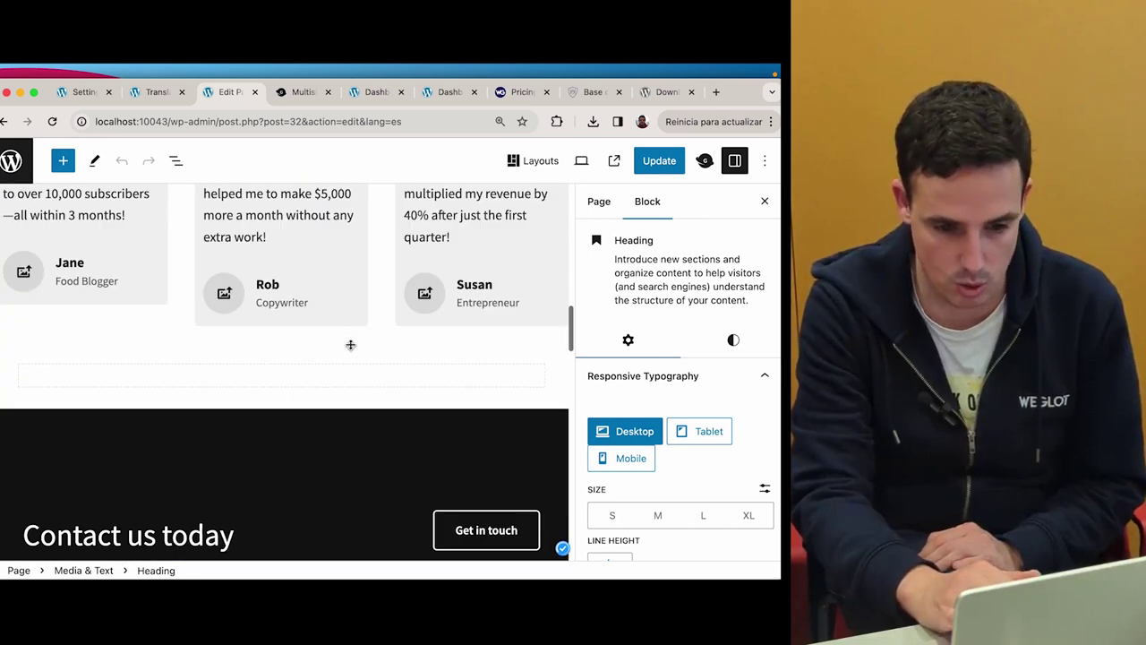
scroll(351, 349, up, 6)
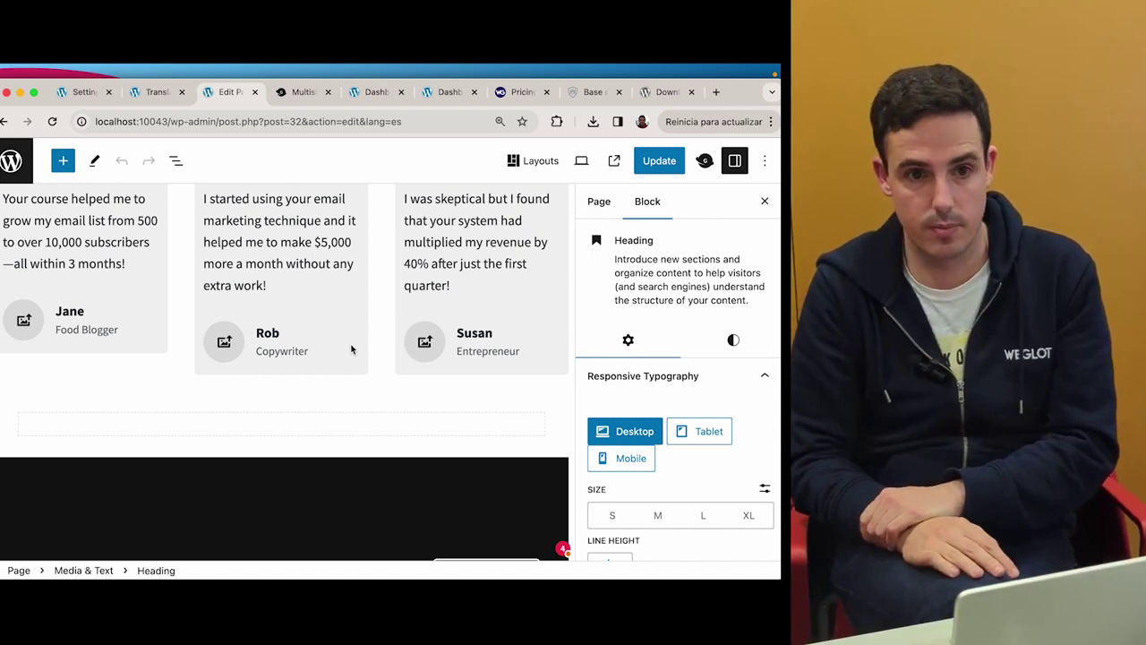
click(150, 93)
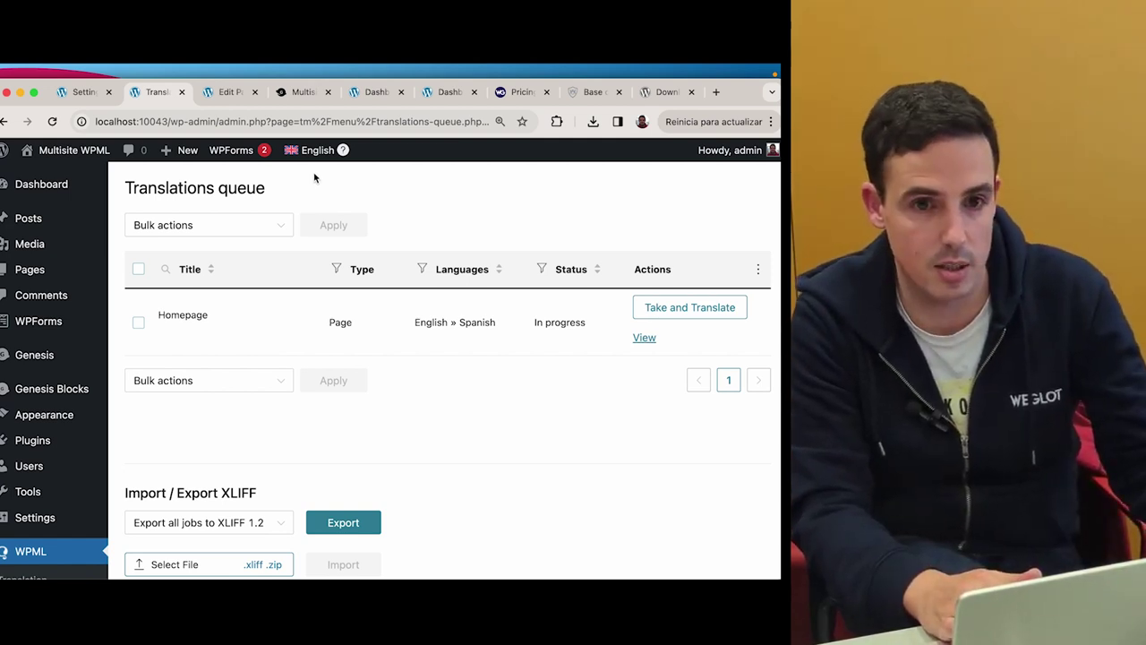
Switch from the WP Weglot dashboard tab to the WPMultisite Network Admin dashboard.
click(448, 93)
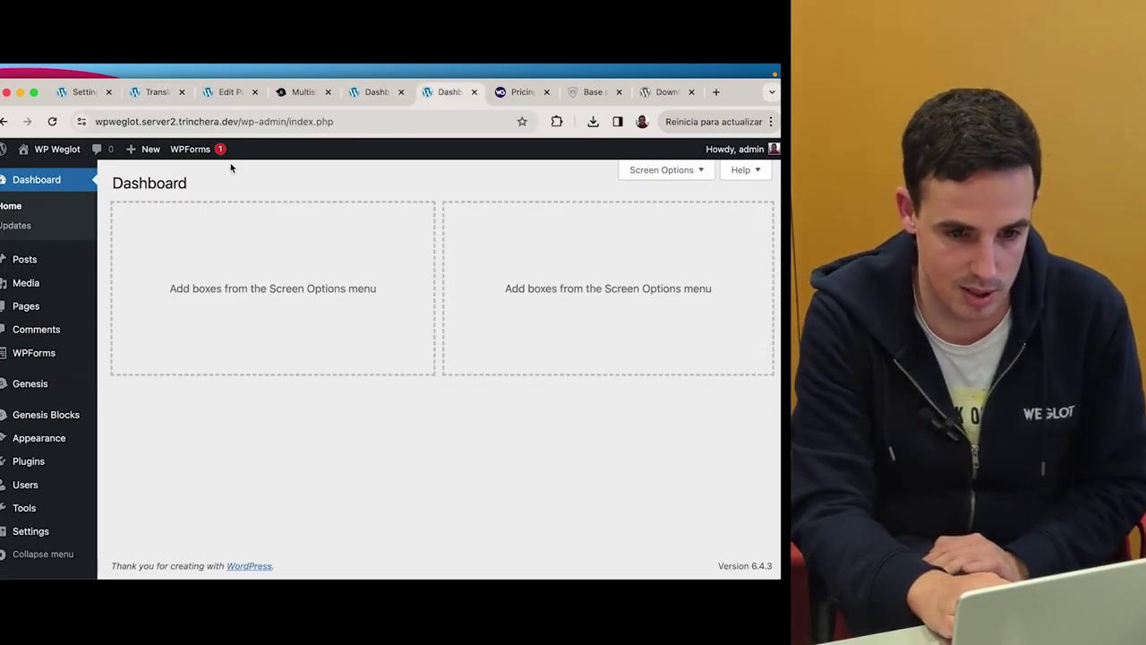
click(356, 93)
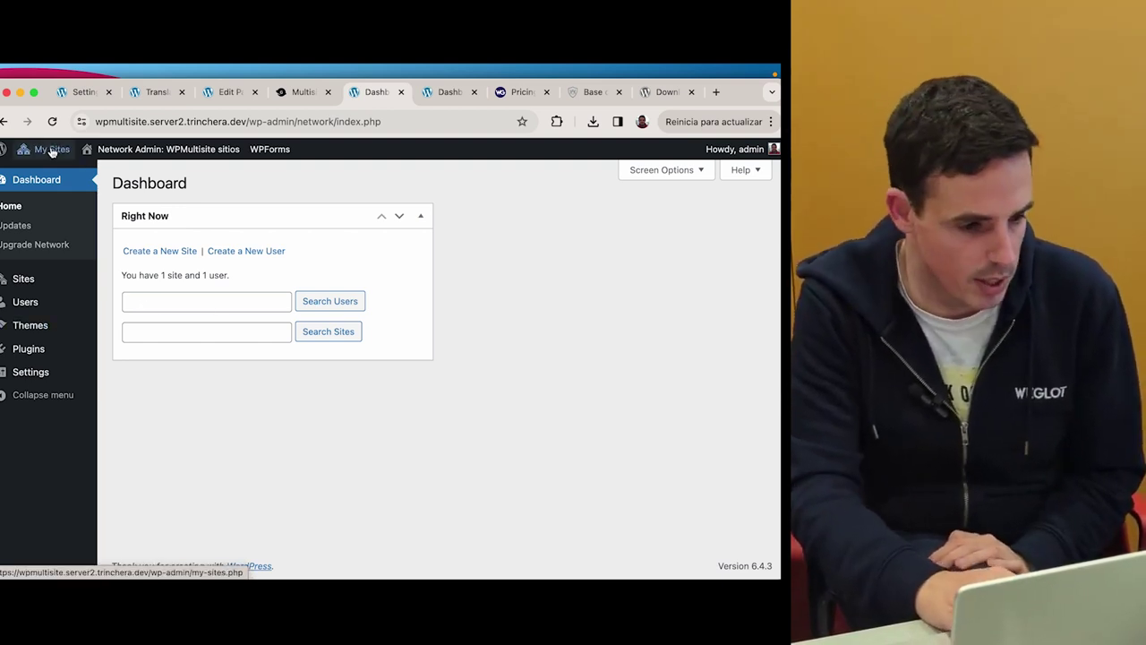
Open the network's Sites list from the Network Admin sidebar.
mouse_move(47, 149)
mouse_move(71, 200)
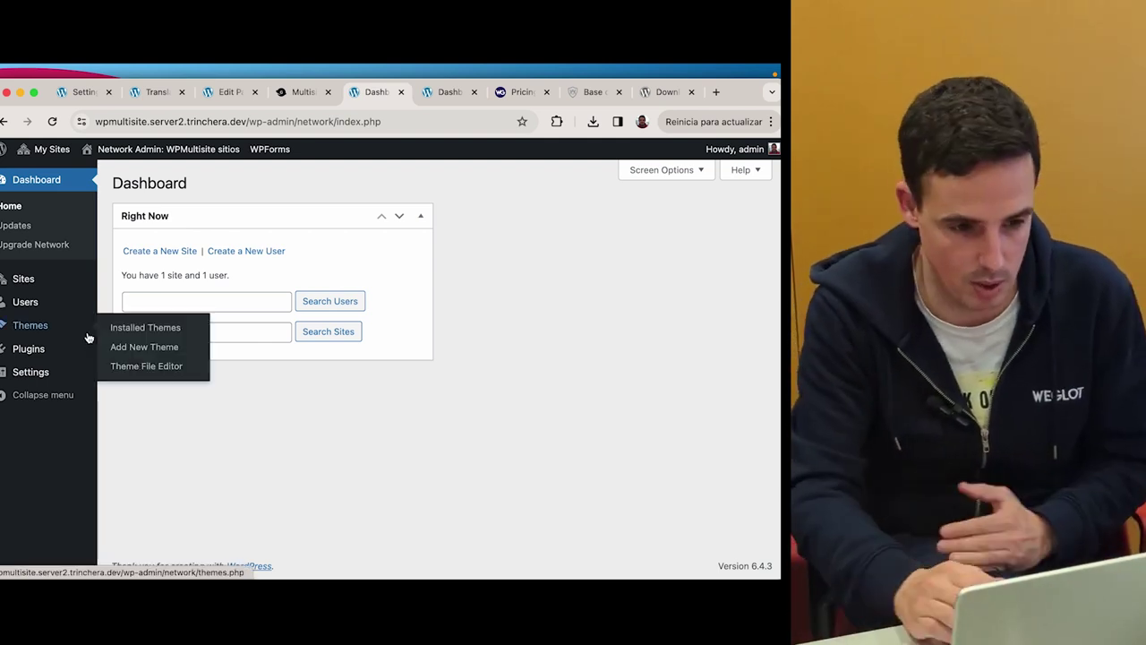
mouse_move(79, 294)
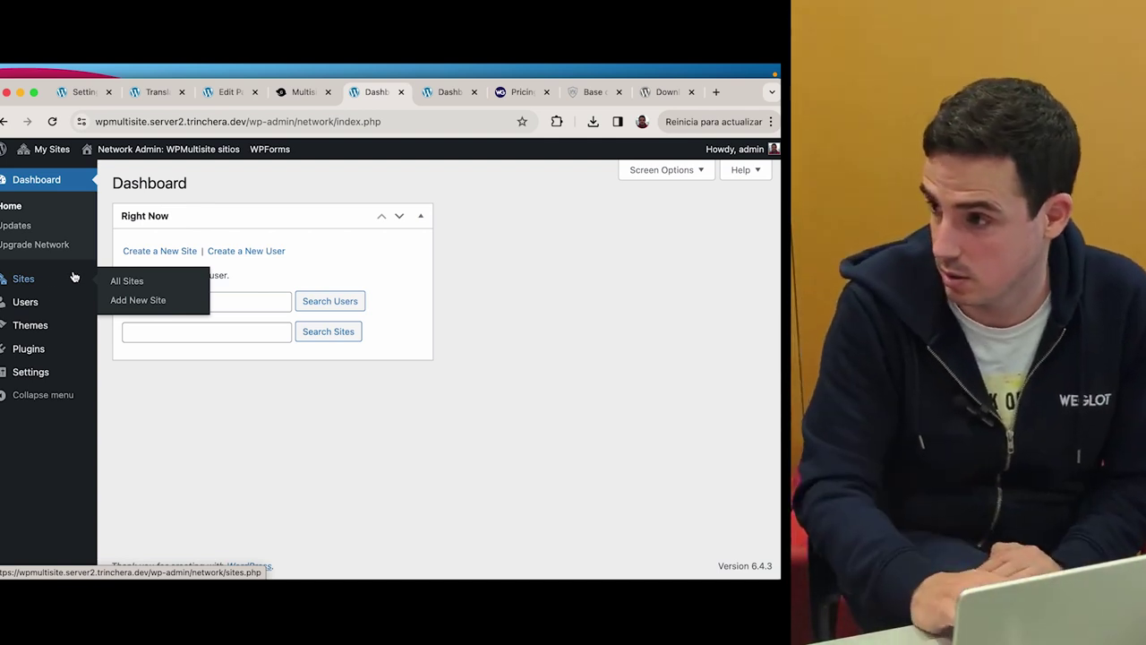
click(25, 280)
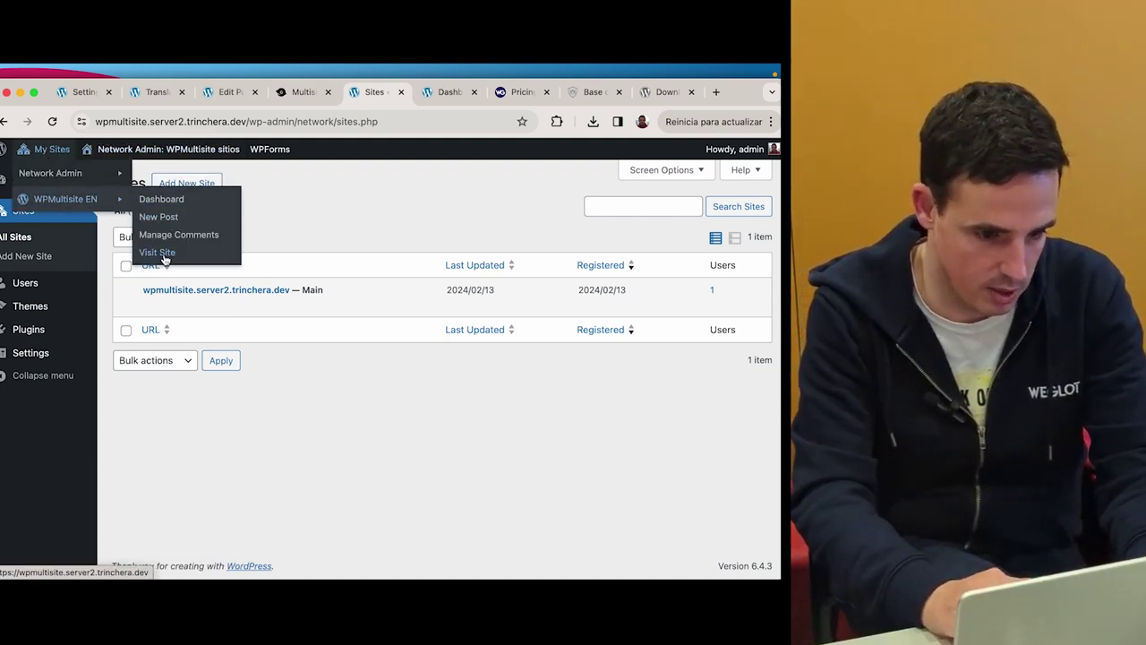
Preview the WPMultisite EN front page, close two extra tabs, and return to Sites.
super+click(158, 217)
click(407, 92)
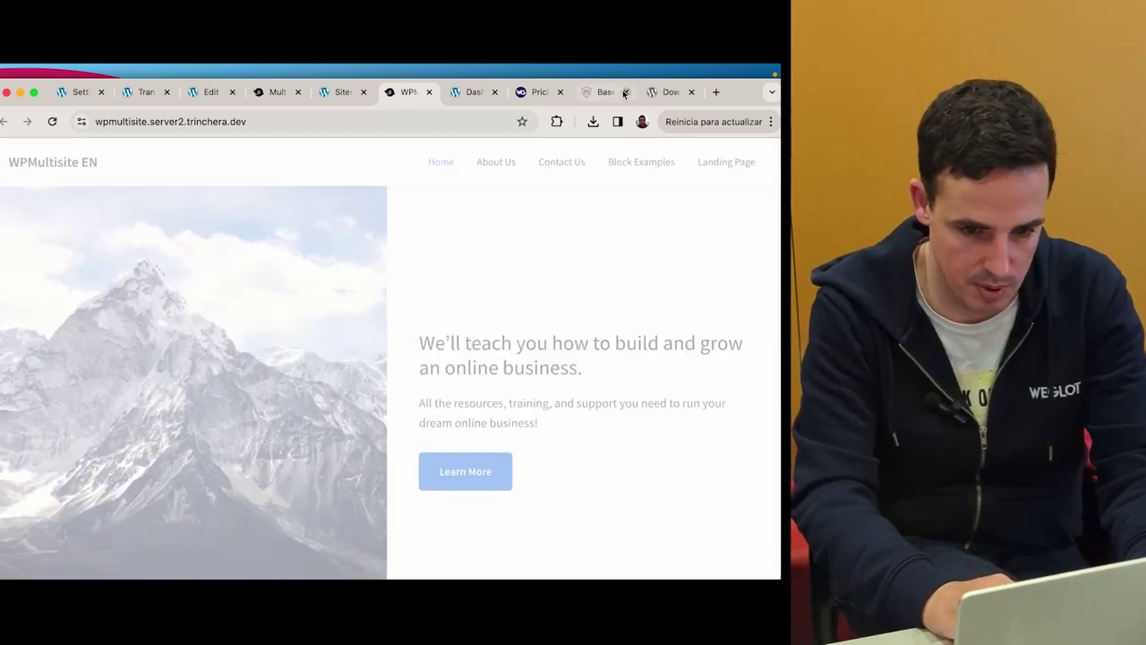
click(626, 92)
click(626, 91)
click(409, 92)
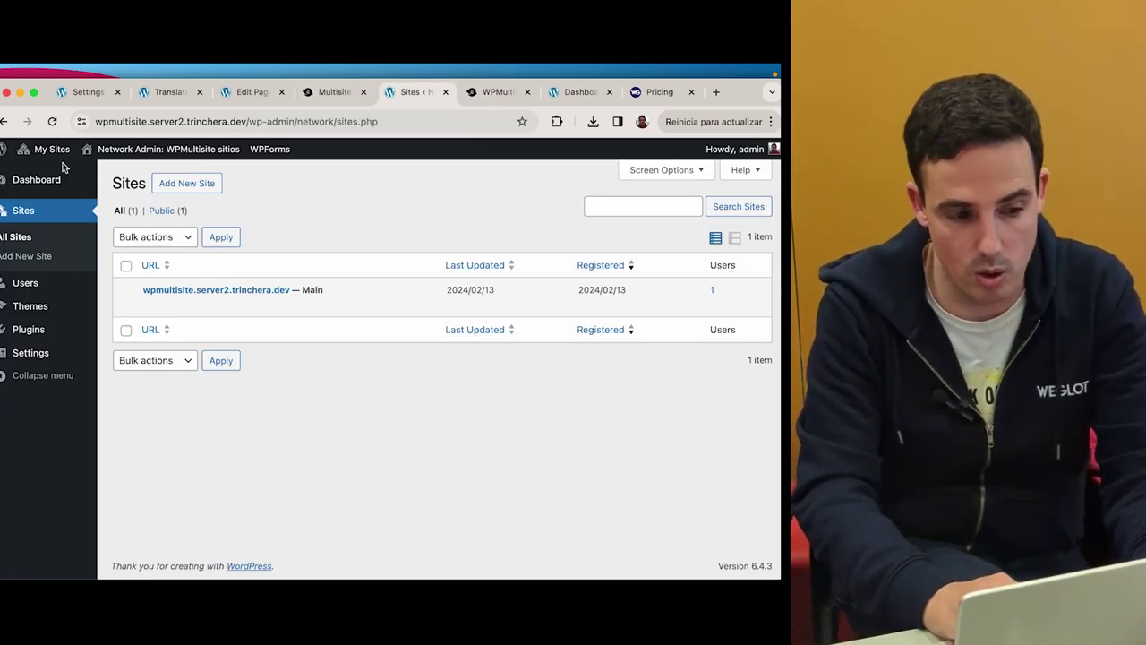
Add site 'es' titled 'Multisite Mlutilingual' in Español with the admin's e-mail, then list all sites.
click(183, 184)
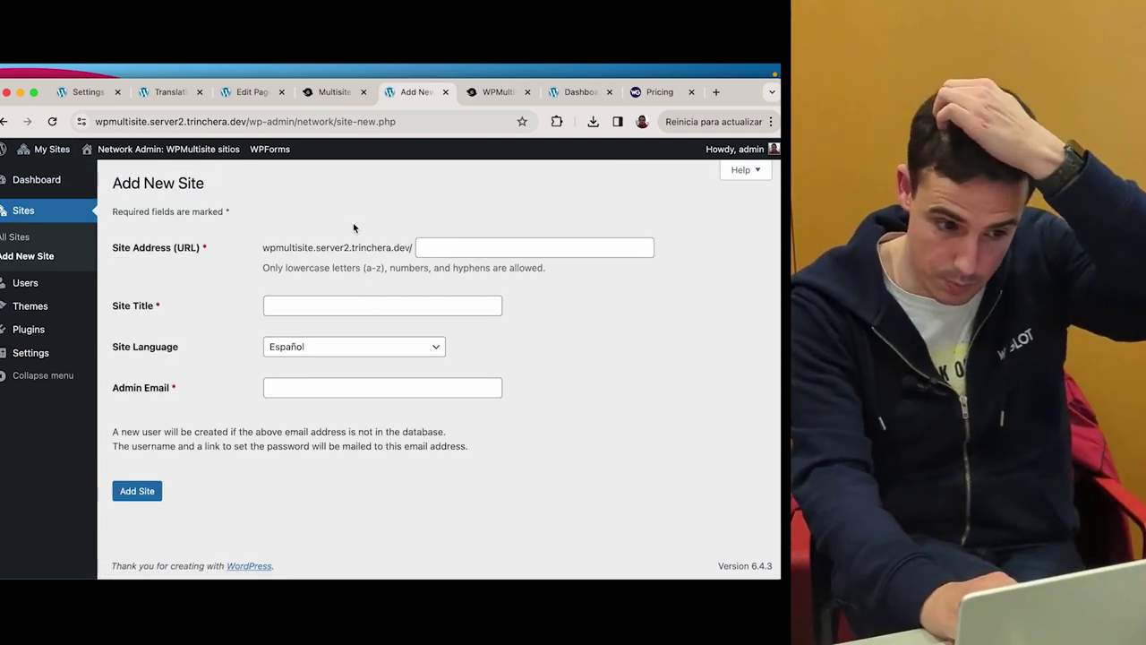
click(454, 247)
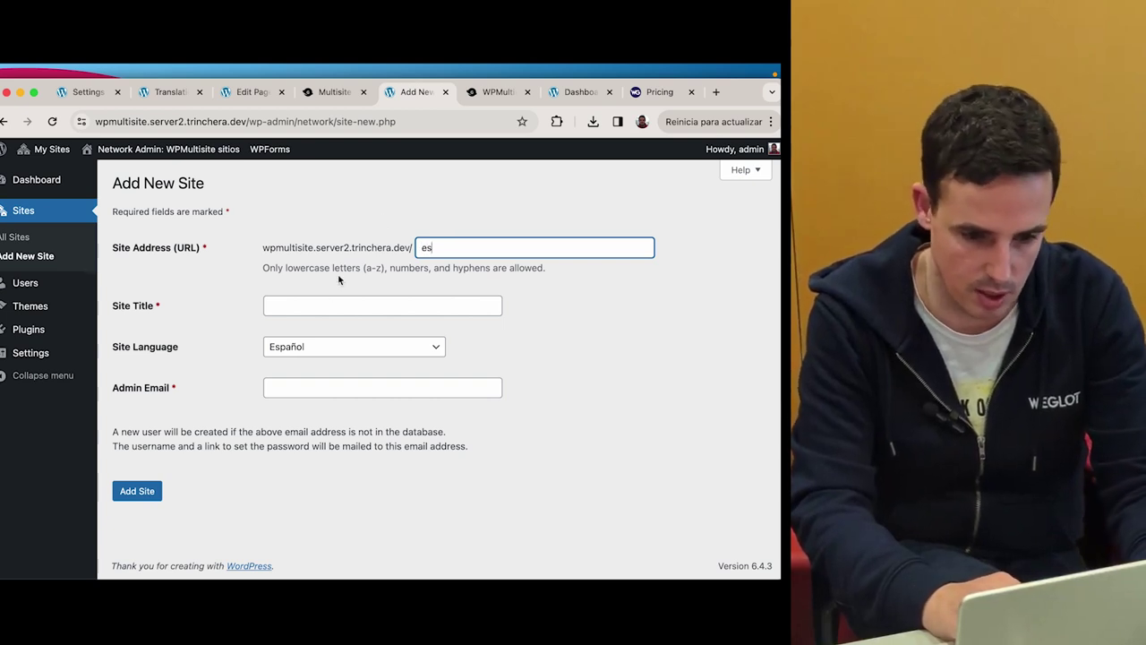
click(319, 303)
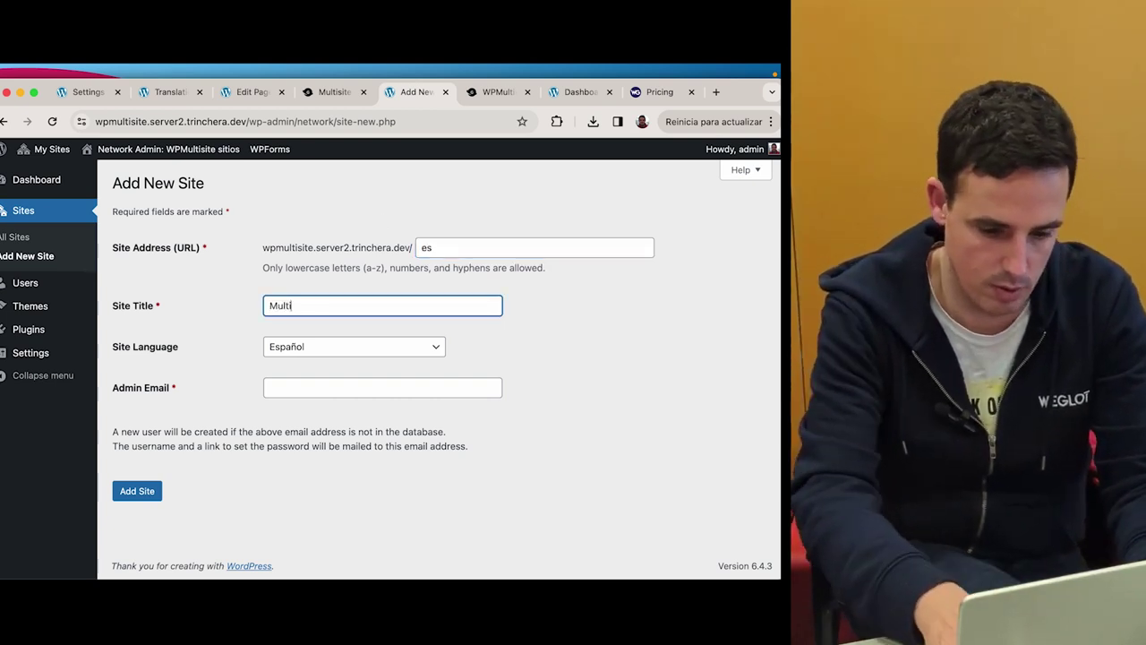
text(Multisite Mlutilingual)
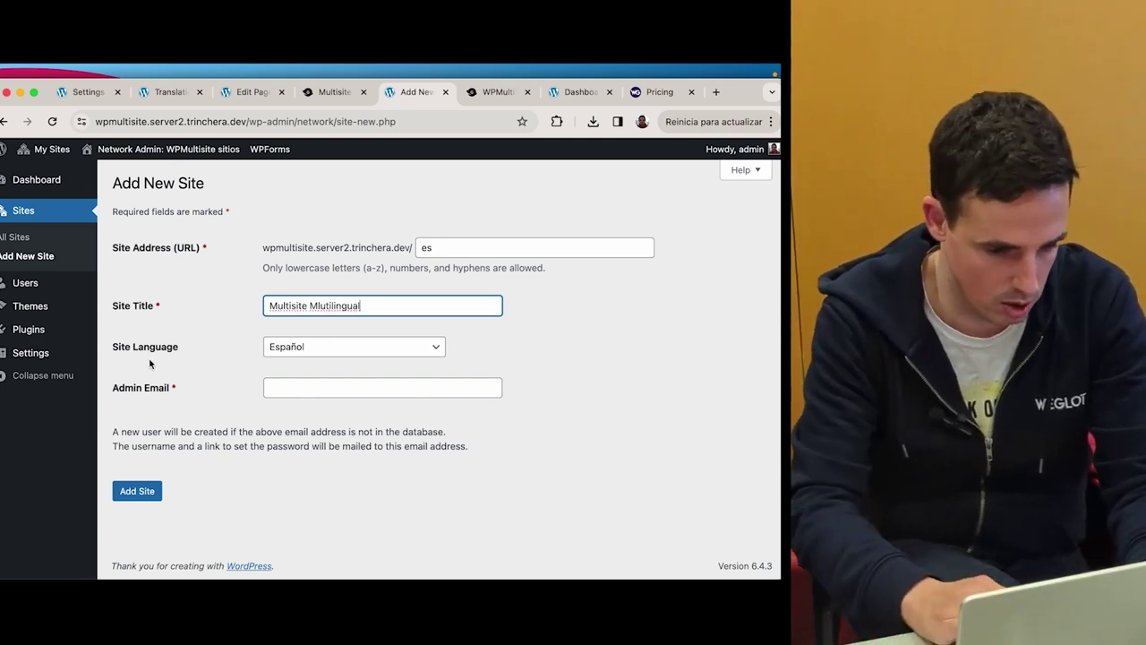
click(283, 391)
text(eibo)
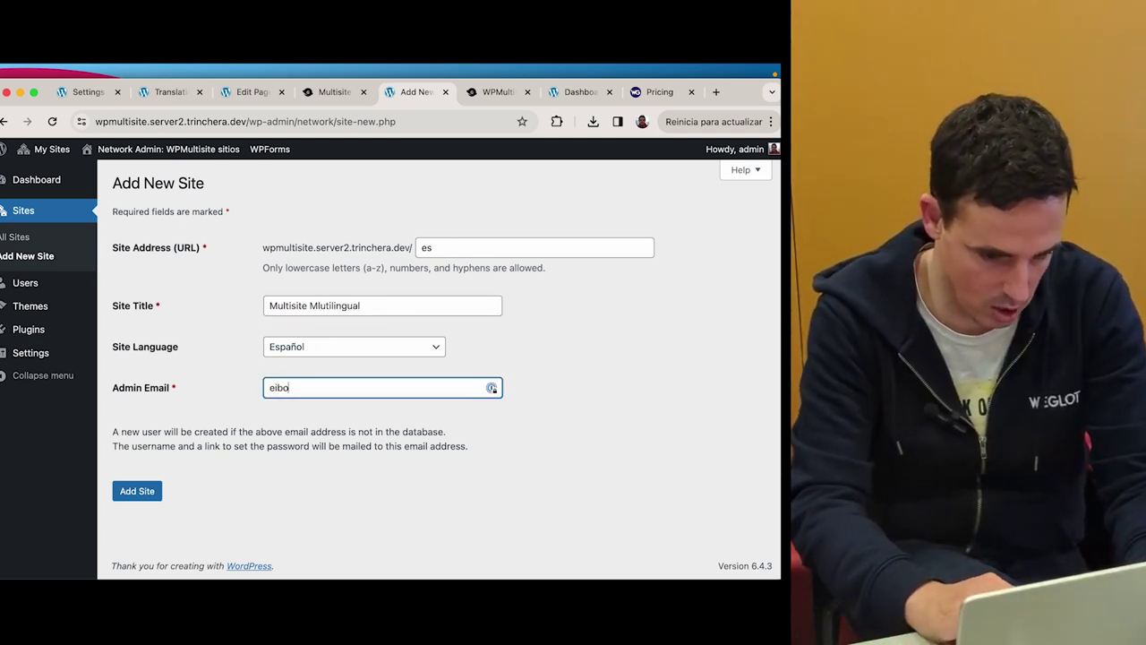
text(n)
key(Down)
key(Return)
click(139, 492)
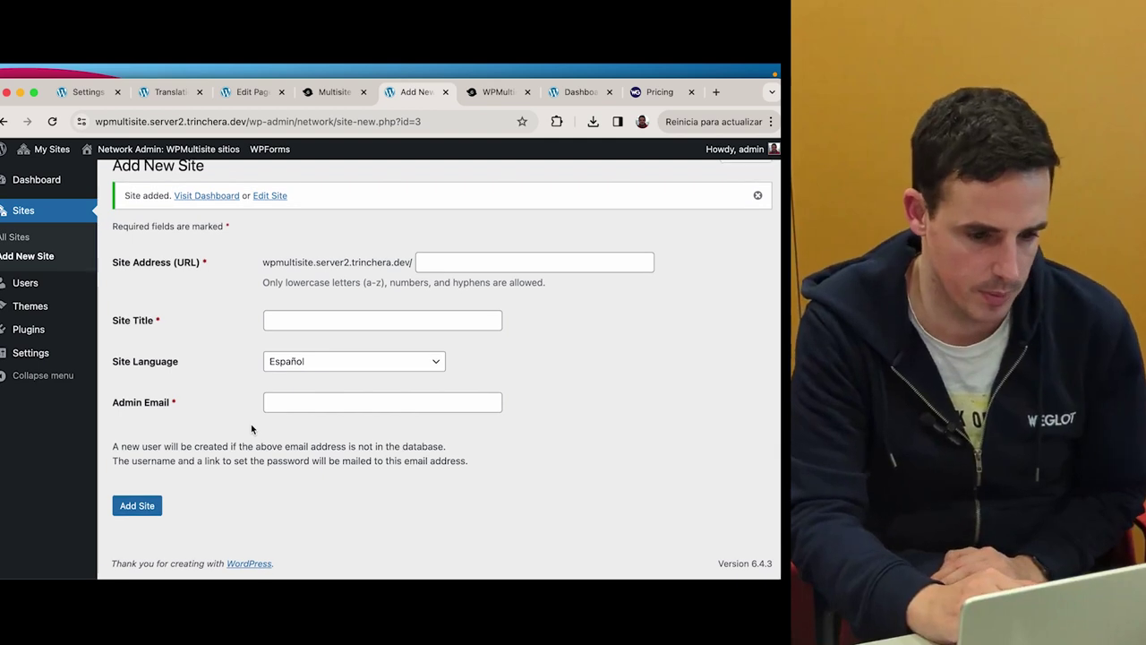
click(18, 240)
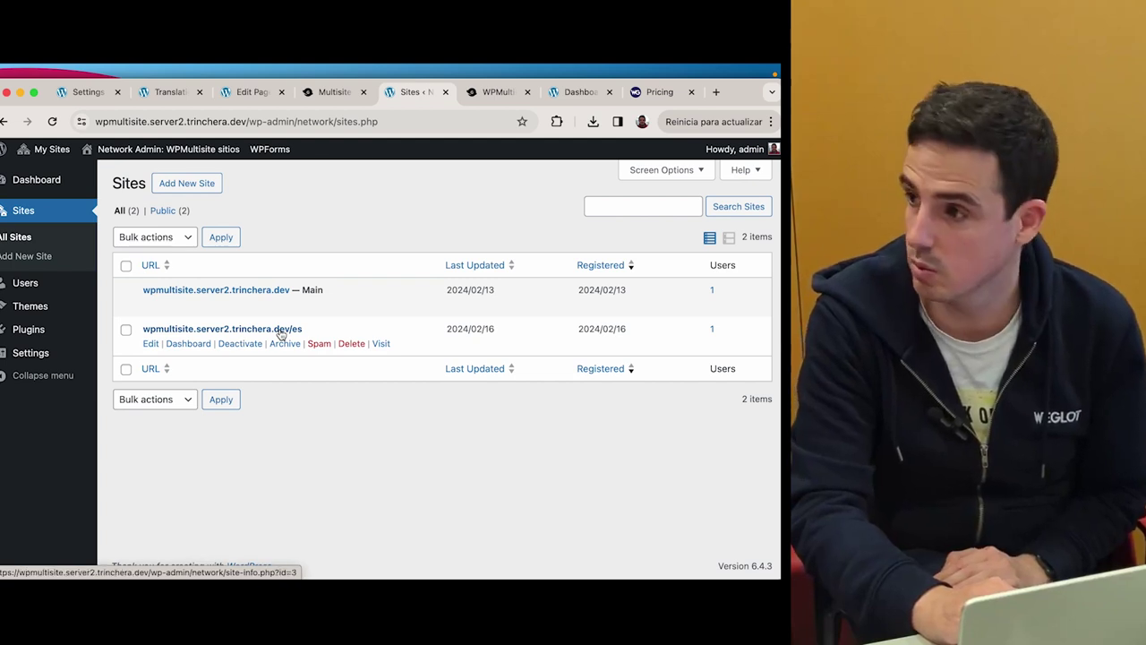
Open the /es subsite's front page, compare it with the English site, then close it.
click(381, 343)
click(512, 94)
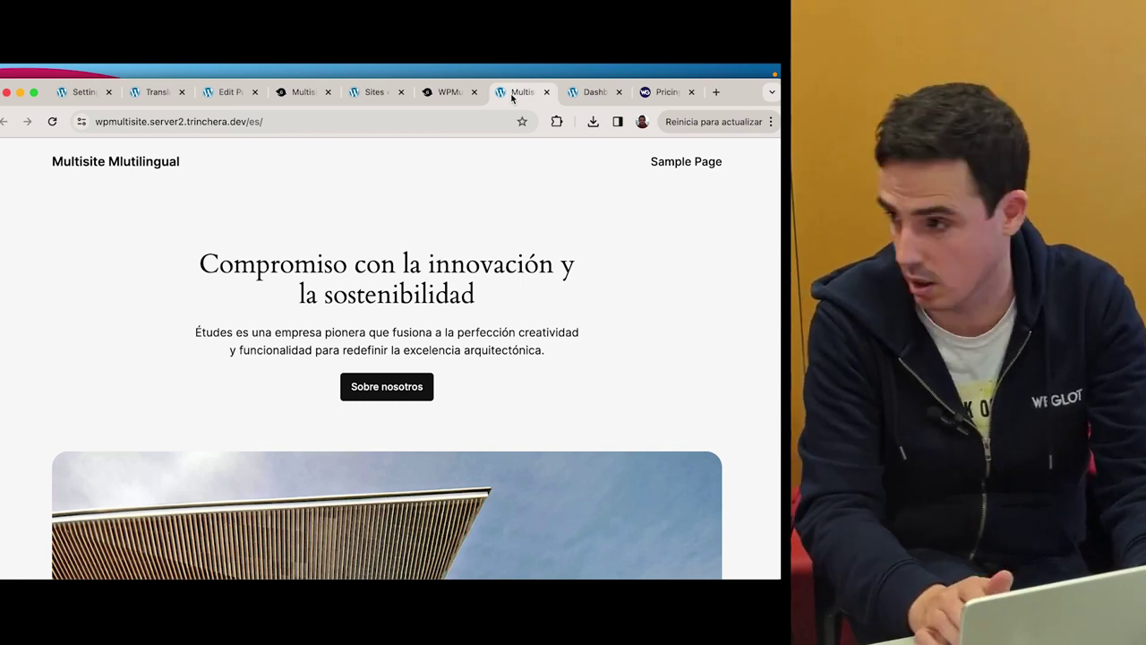
click(472, 93)
key(ctrl+Tab)
key(ctrl+shift+Tab)
key(ctrl+Tab)
key(super+w)
Delete the /es subsite from the network Sites list and confirm the deletion.
click(365, 93)
click(355, 344)
click(139, 253)
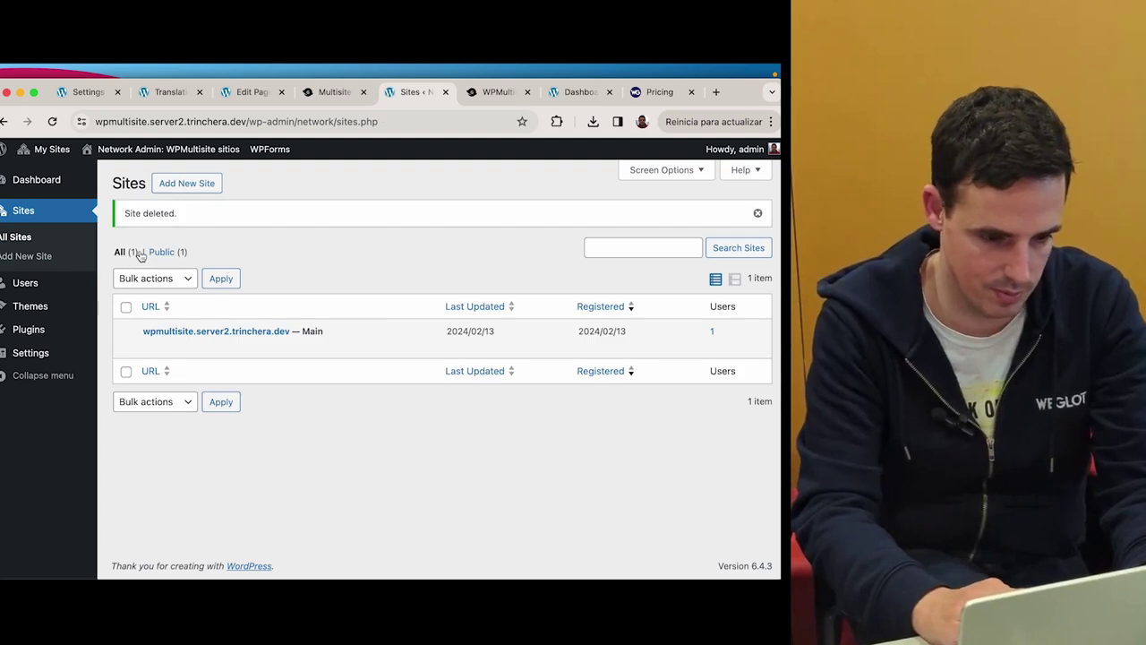
Go to the network Sites list, open the main site's details, then return to All Sites.
click(26, 256)
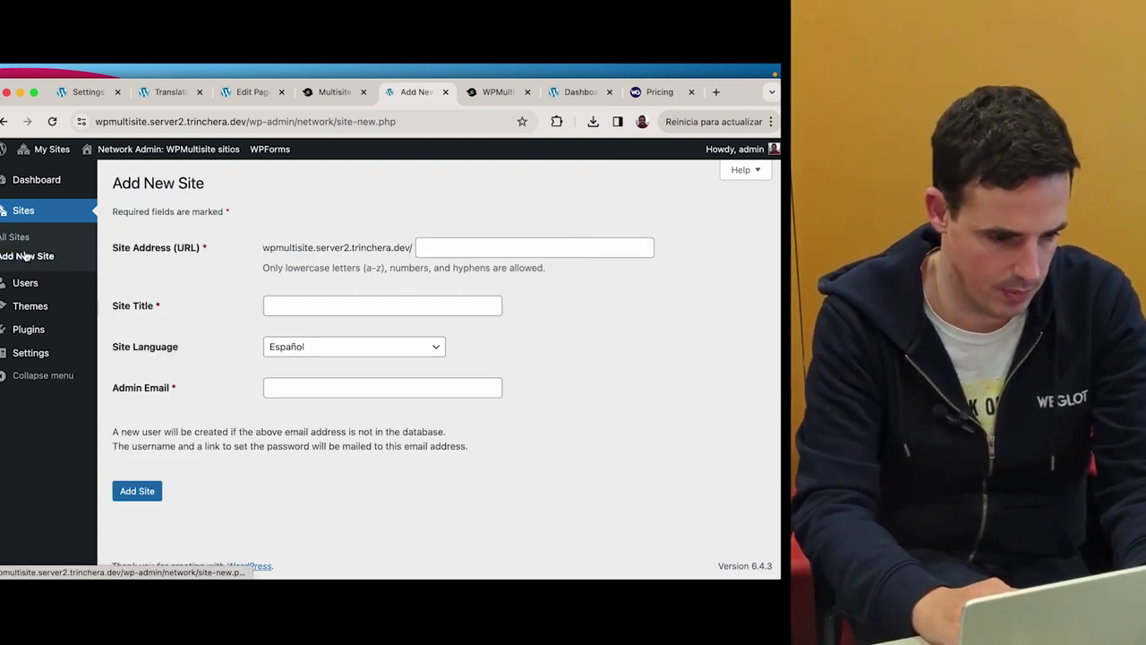
mouse_move(41, 149)
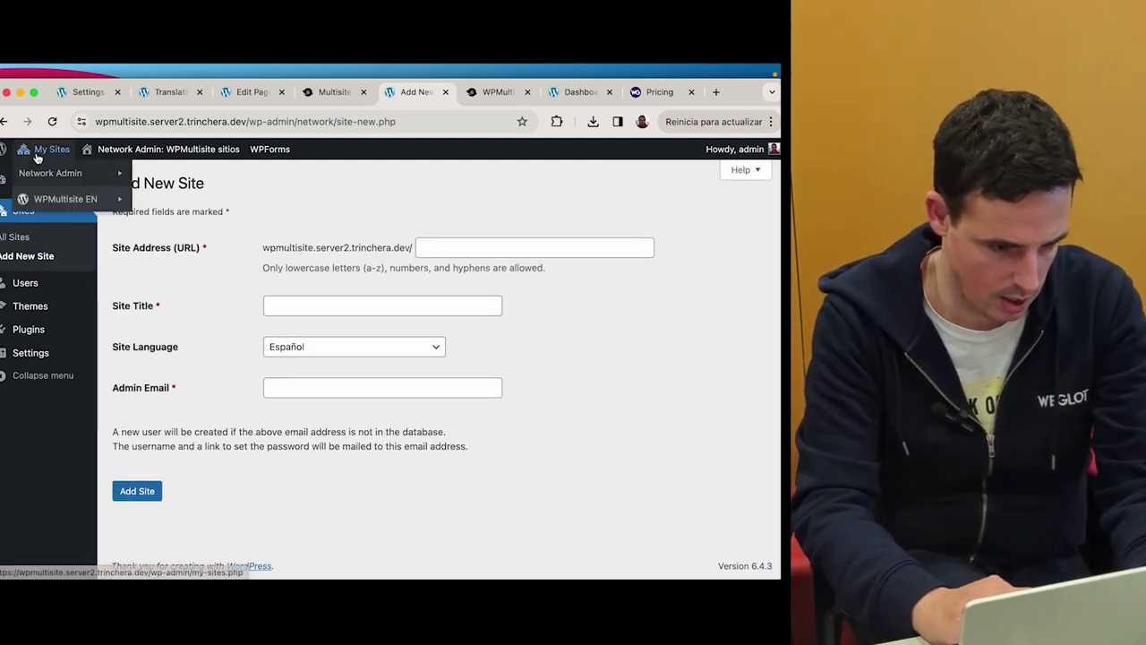
mouse_move(43, 175)
click(154, 191)
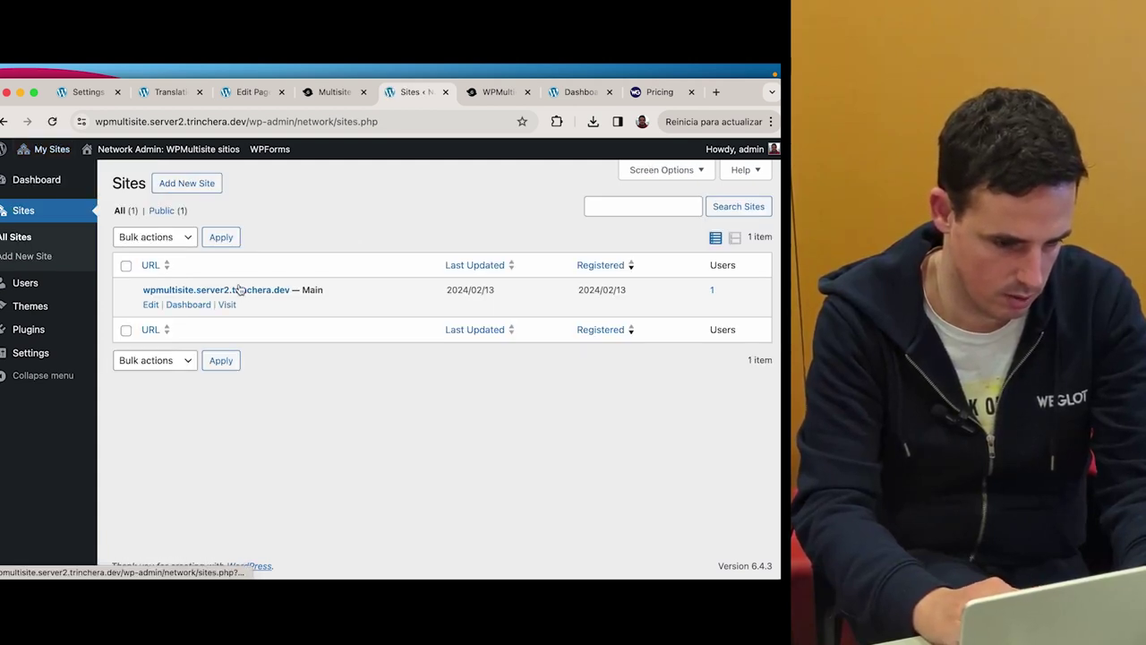
click(169, 292)
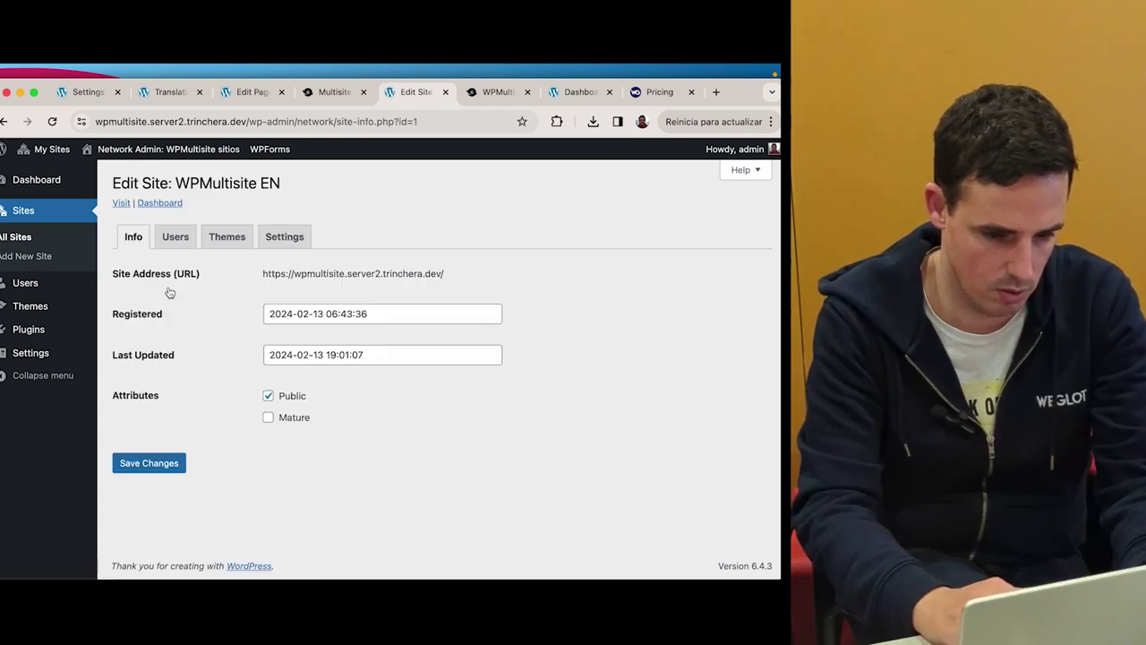
click(38, 179)
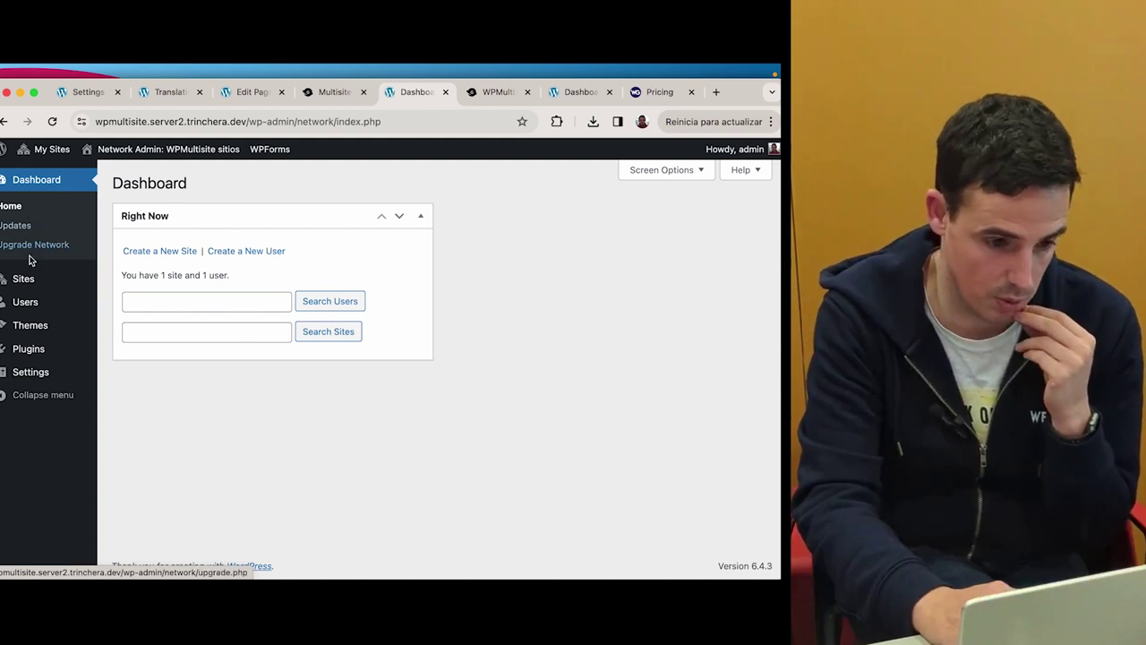
mouse_move(27, 283)
click(115, 283)
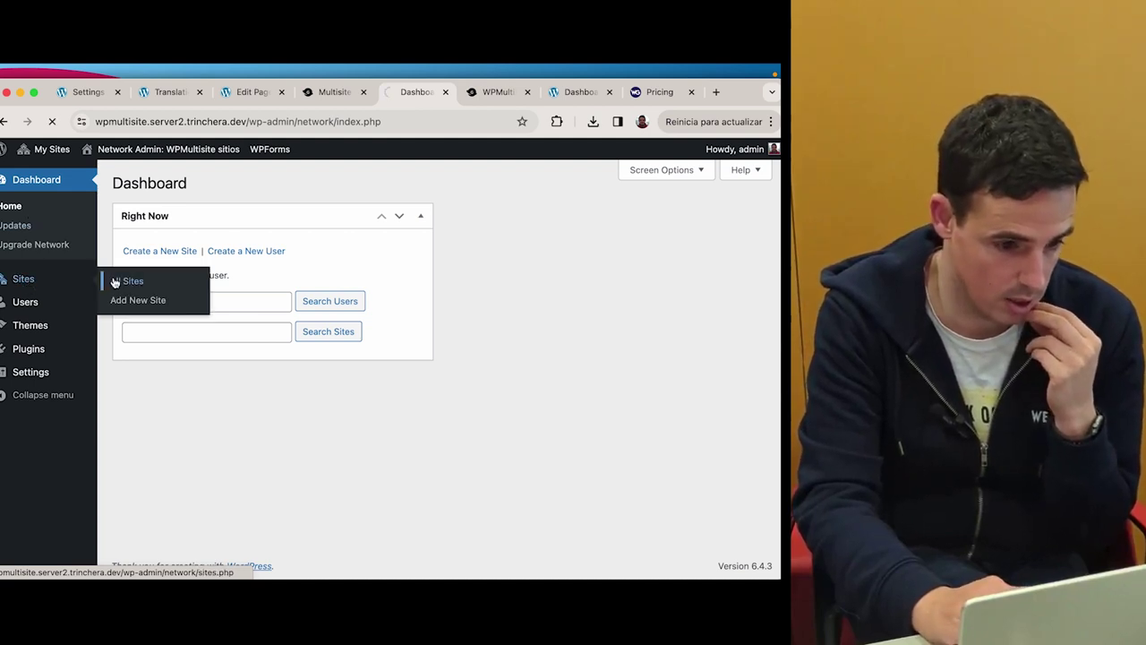
mouse_move(40, 331)
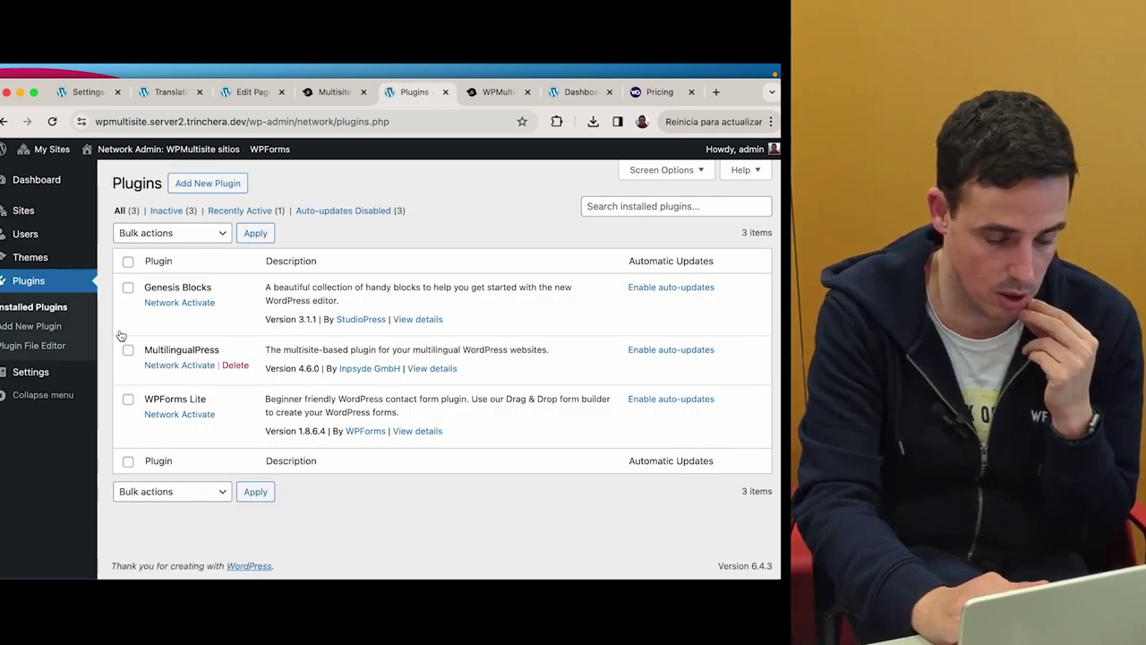
Network-activate MultilingualPress, then open its Modules settings page.
click(175, 371)
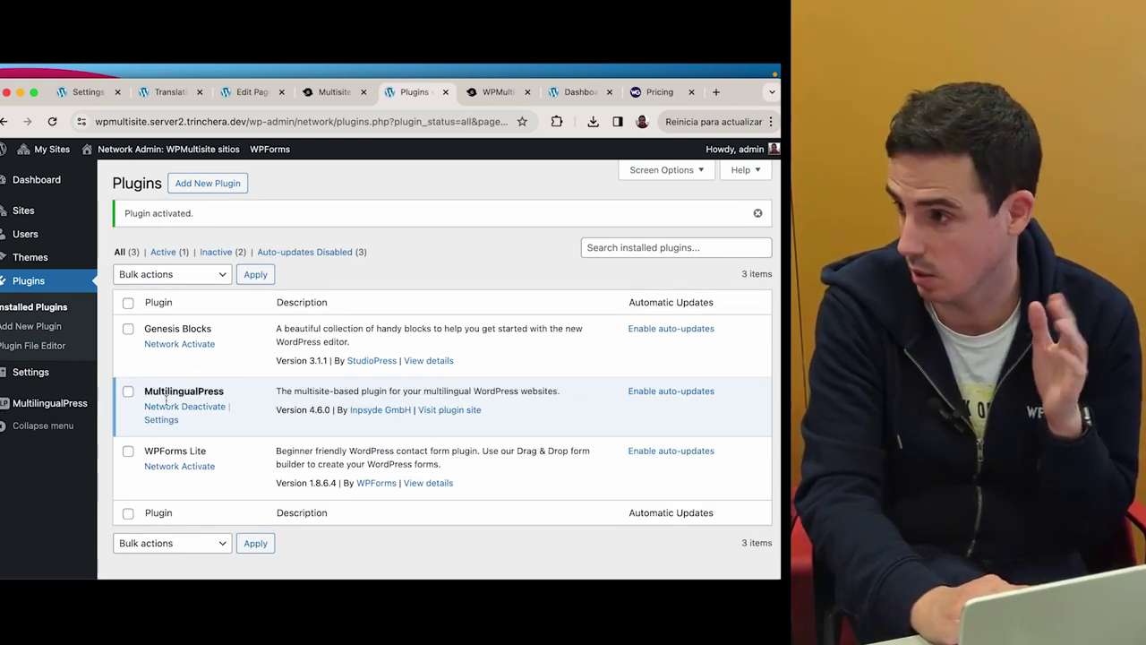
double_click(176, 394)
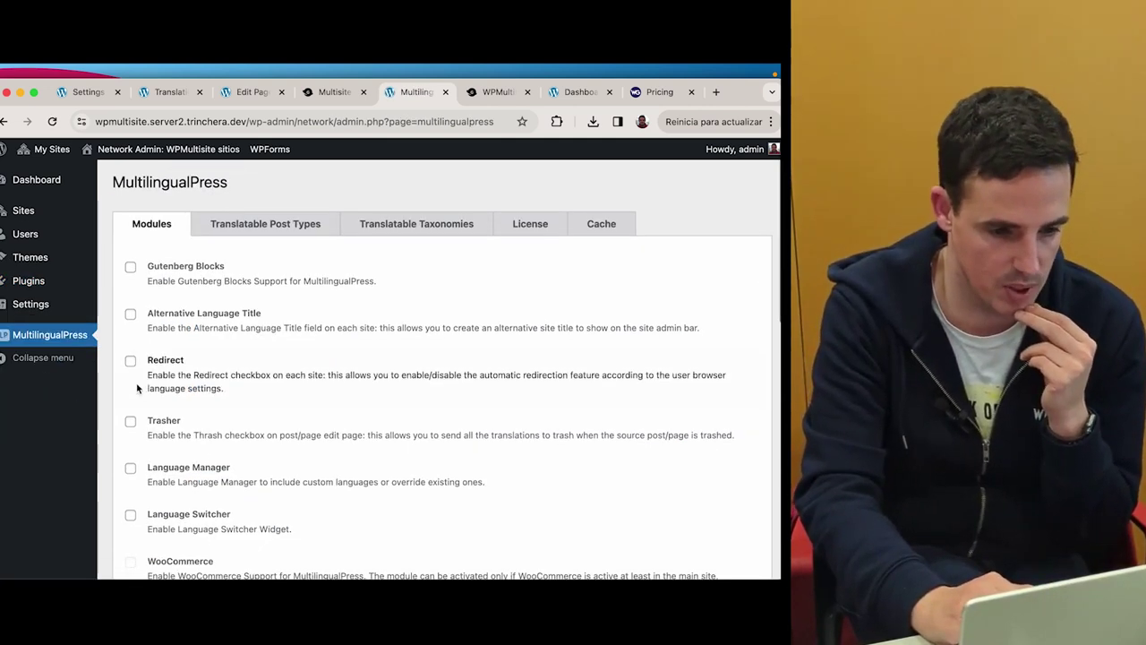
Start a new site with address es and site title MultilingualPress.
click(131, 216)
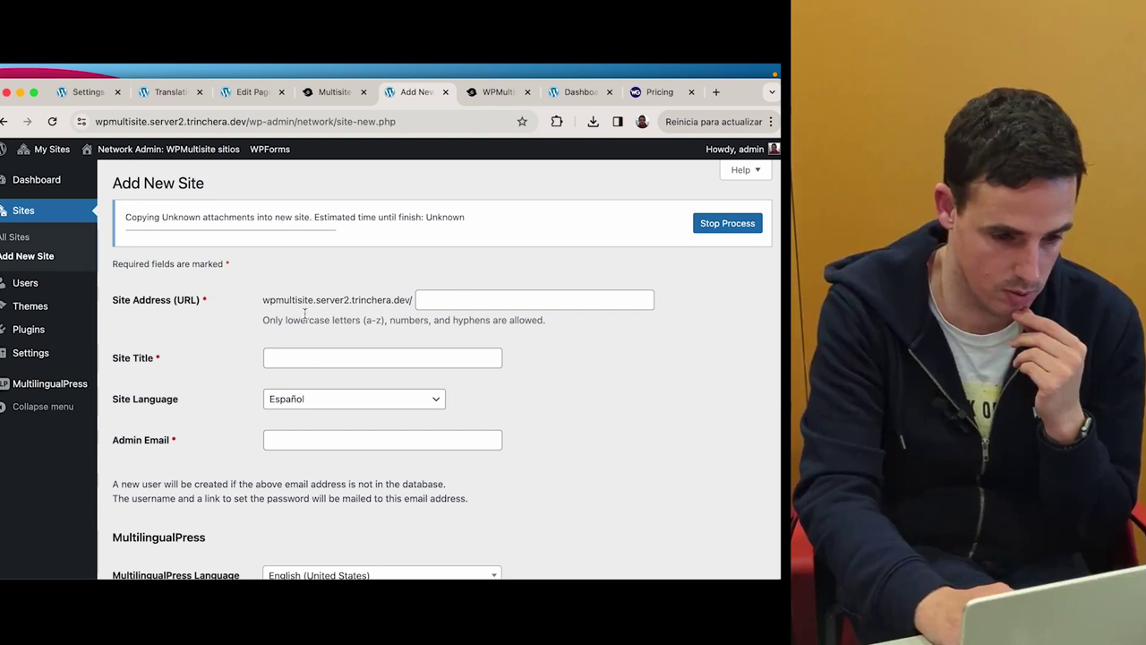
scroll(364, 282, down, 5)
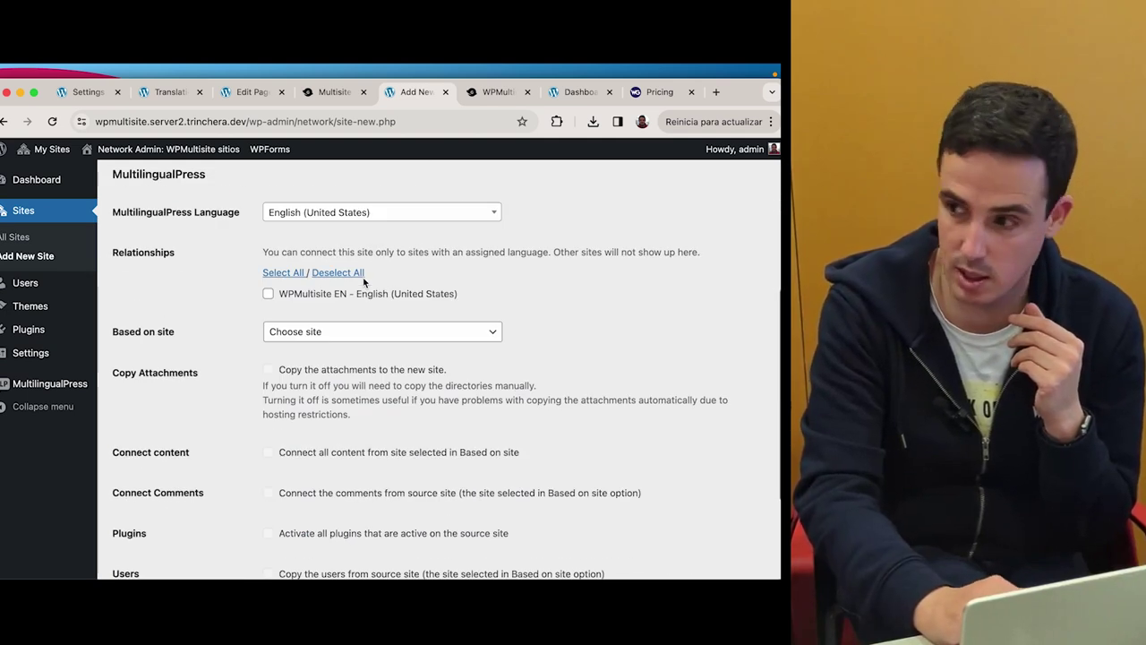
scroll(364, 283, up, 5)
click(455, 248)
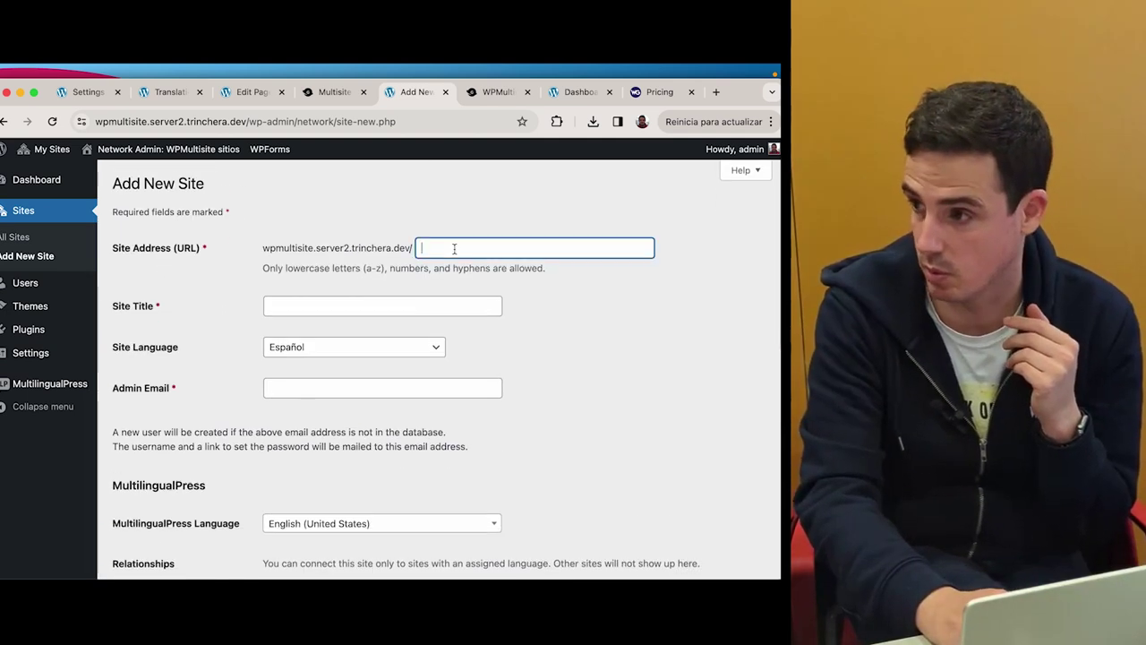
text(wa)
click(355, 304)
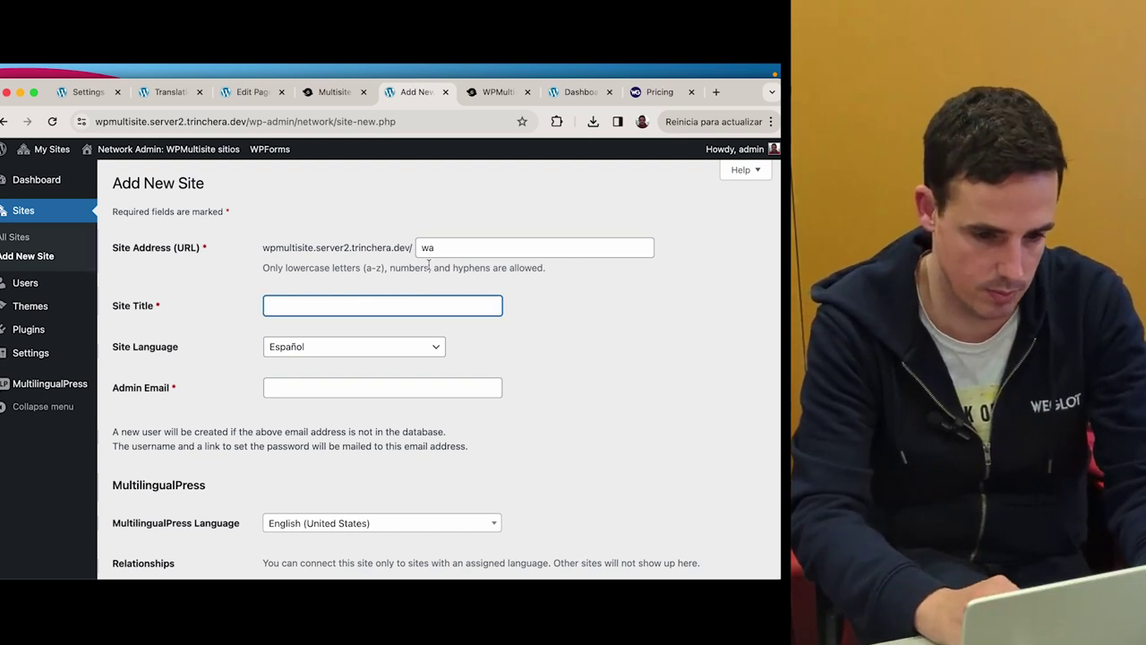
double_click(428, 248)
text(es)
click(349, 311)
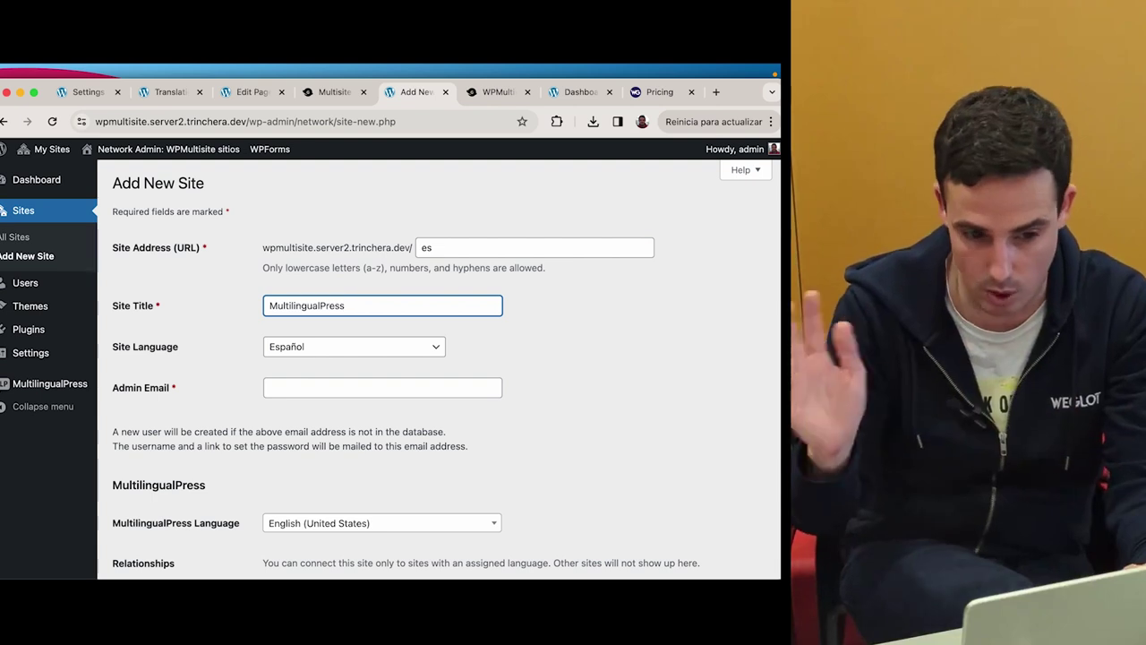
Fill in the network admin's e-mail address for the new site.
click(315, 391)
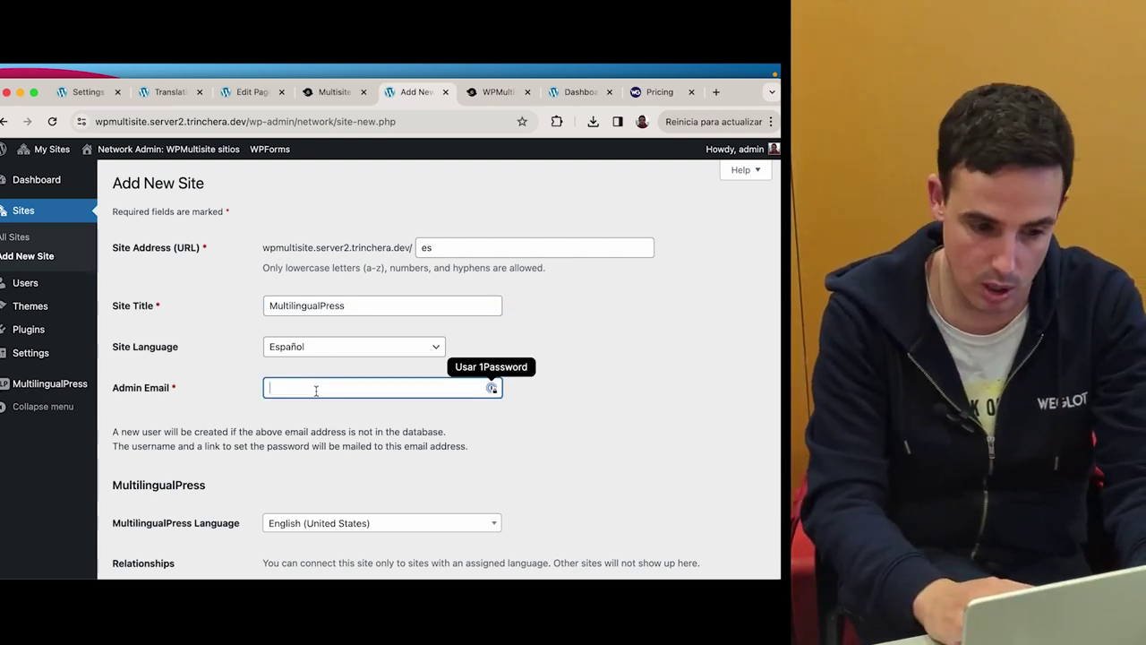
text(eibo)
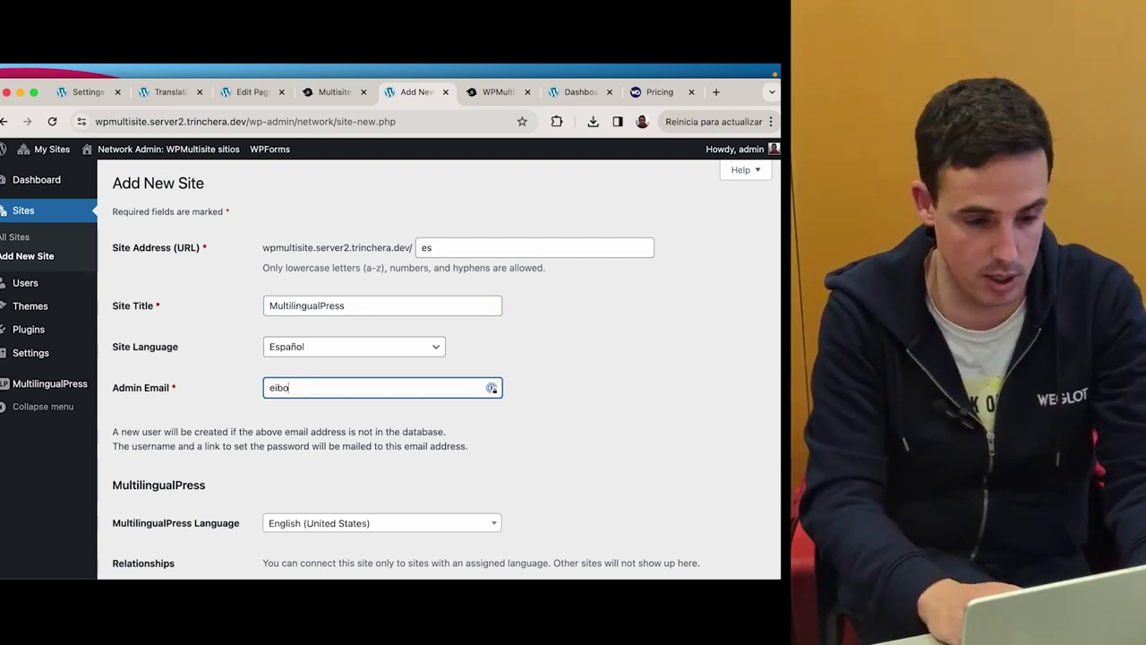
key(super+a)
key(super+v)
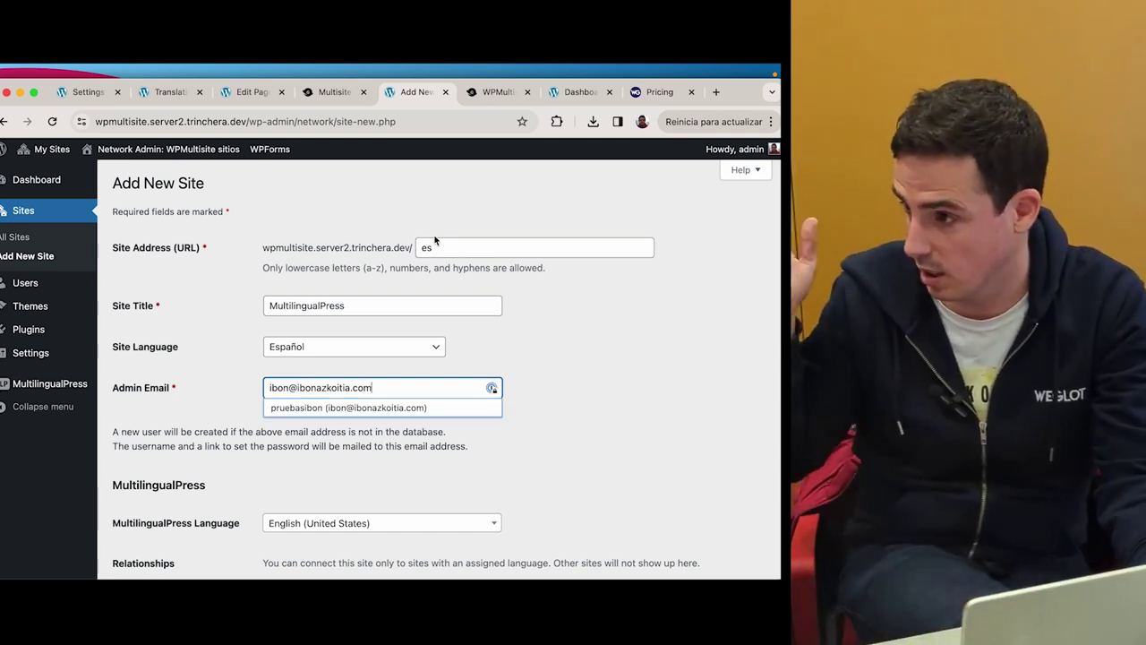
scroll(430, 233, down, 2)
click(584, 297)
click(356, 324)
scroll(233, 322, down, 2)
click(226, 305)
Set the new site's MultilingualPress language to Español (España).
scroll(226, 304, down, 4)
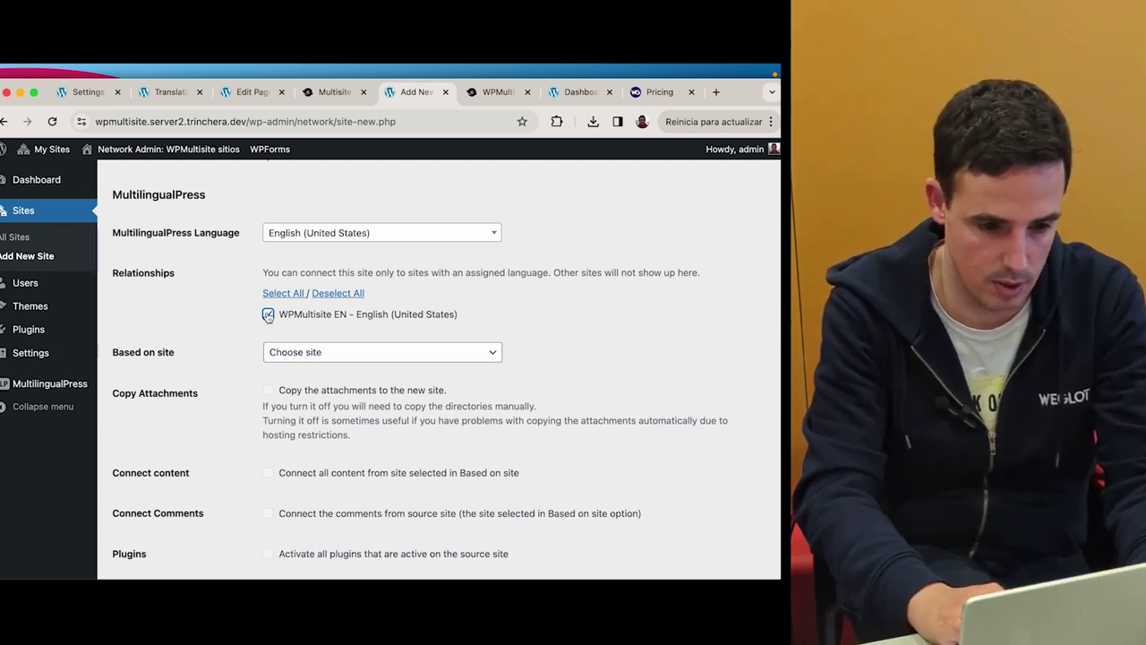
click(300, 234)
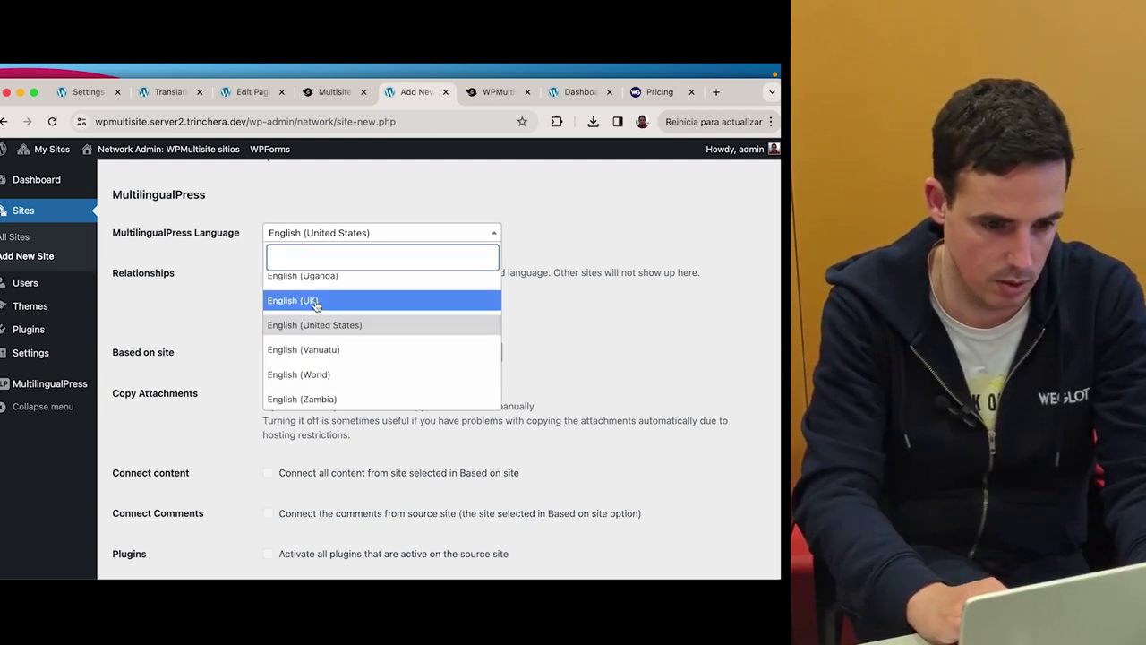
scroll(307, 331, down, 5)
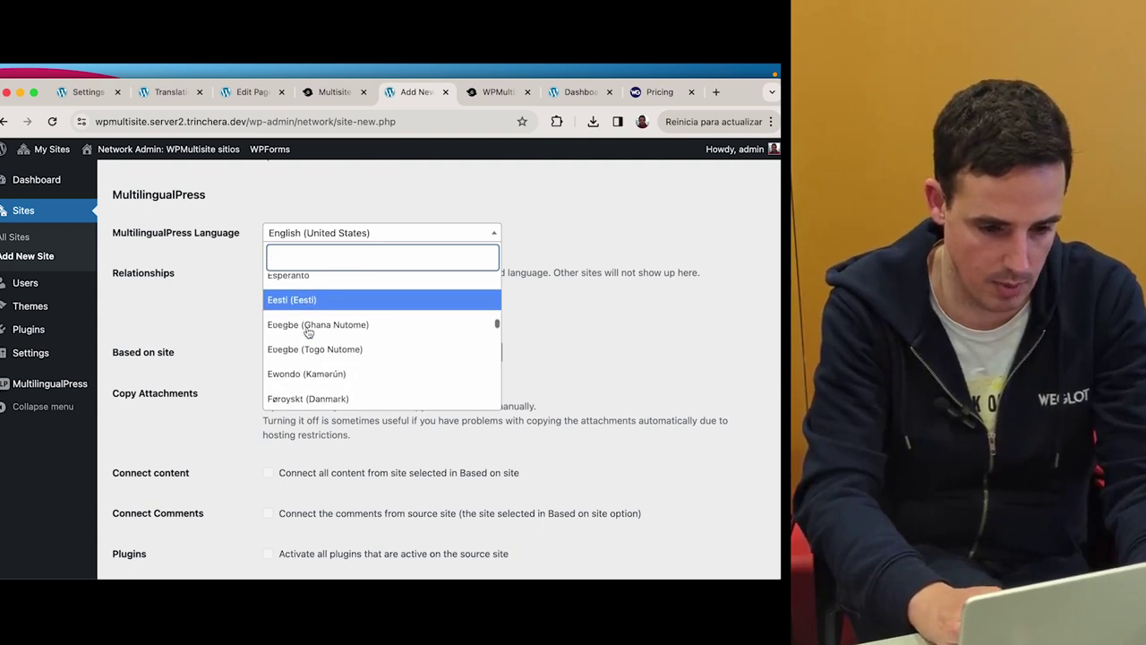
text(spa)
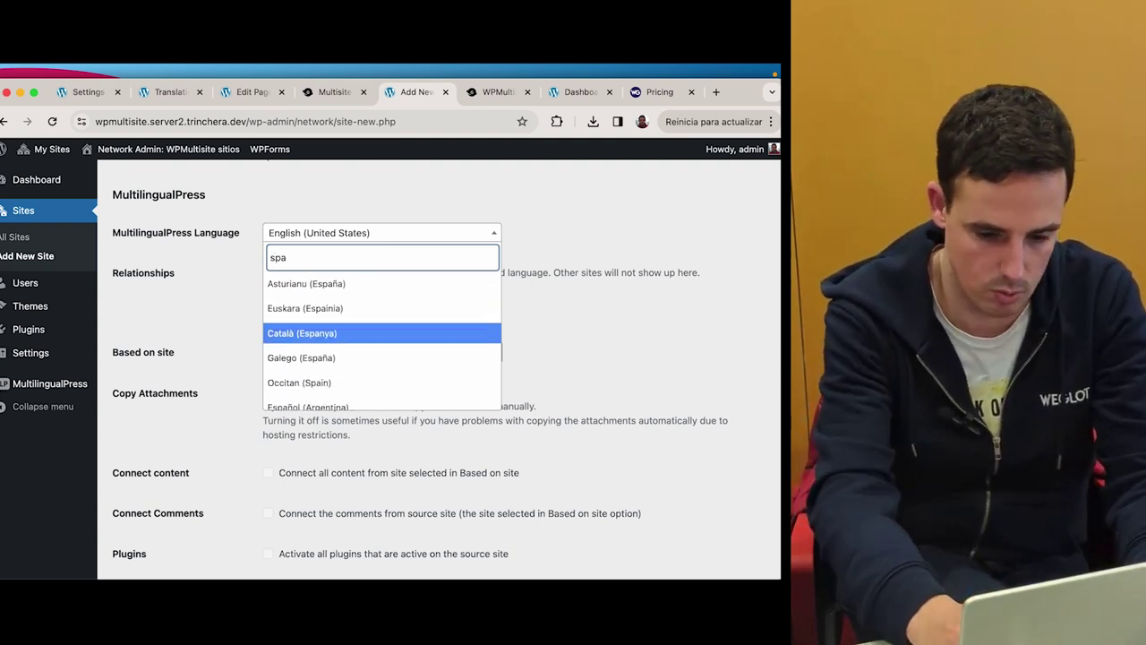
scroll(323, 323, down, 4)
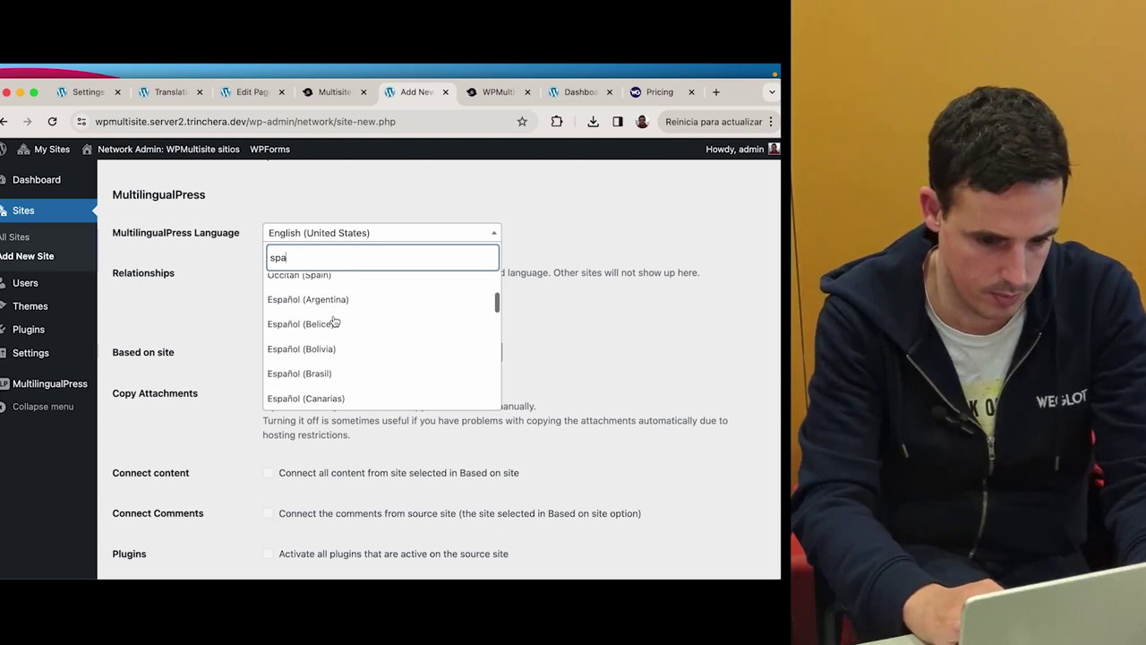
scroll(333, 320, down, 5)
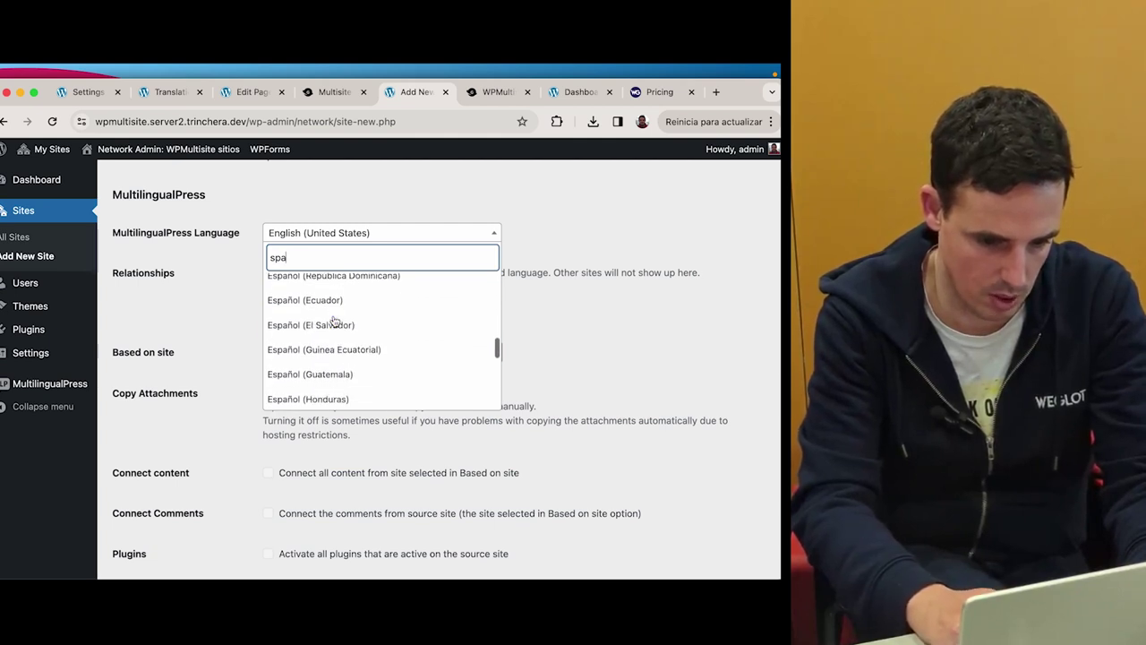
scroll(333, 321, down, 5)
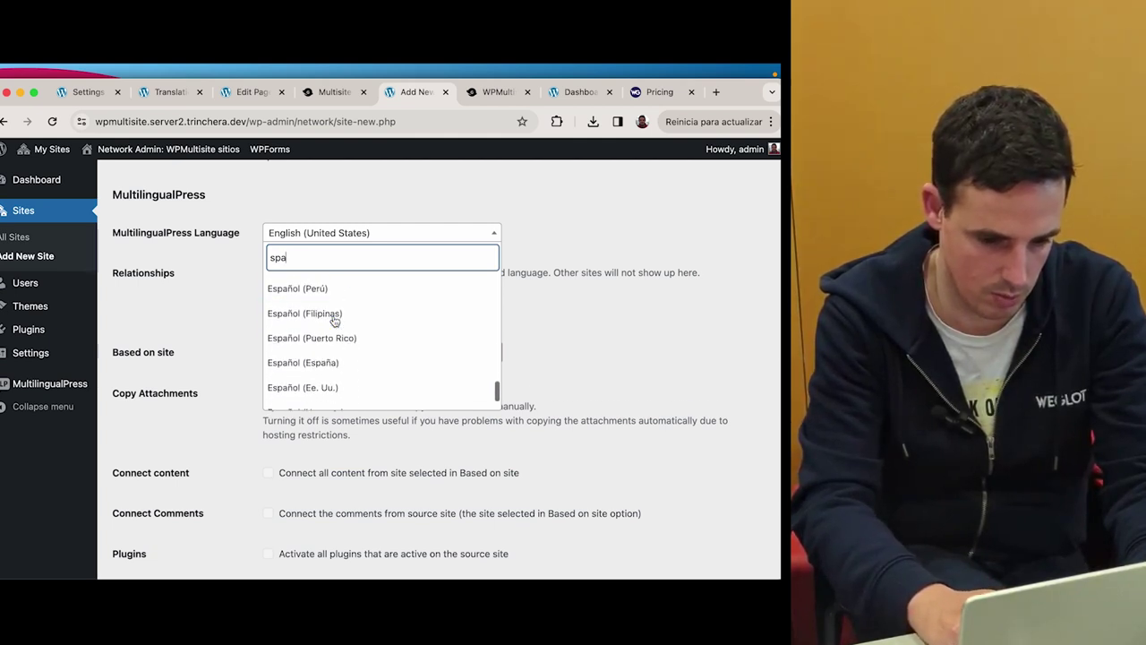
click(305, 367)
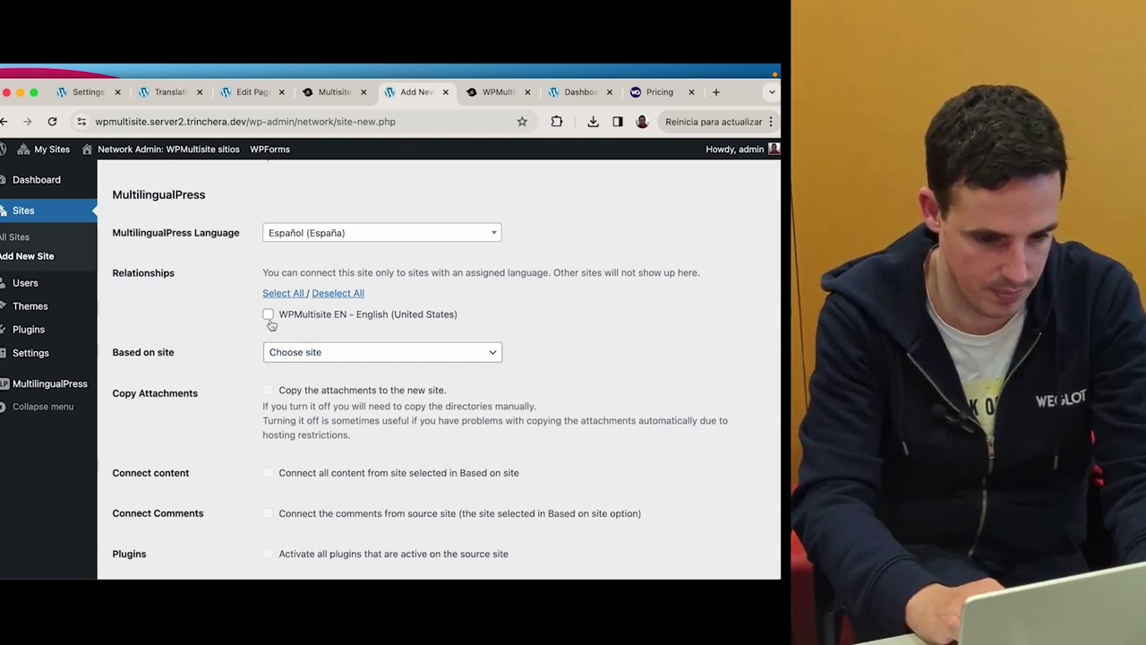
Relate it to WPMultisite EN, base it on the main site, and add the site.
click(267, 315)
click(297, 355)
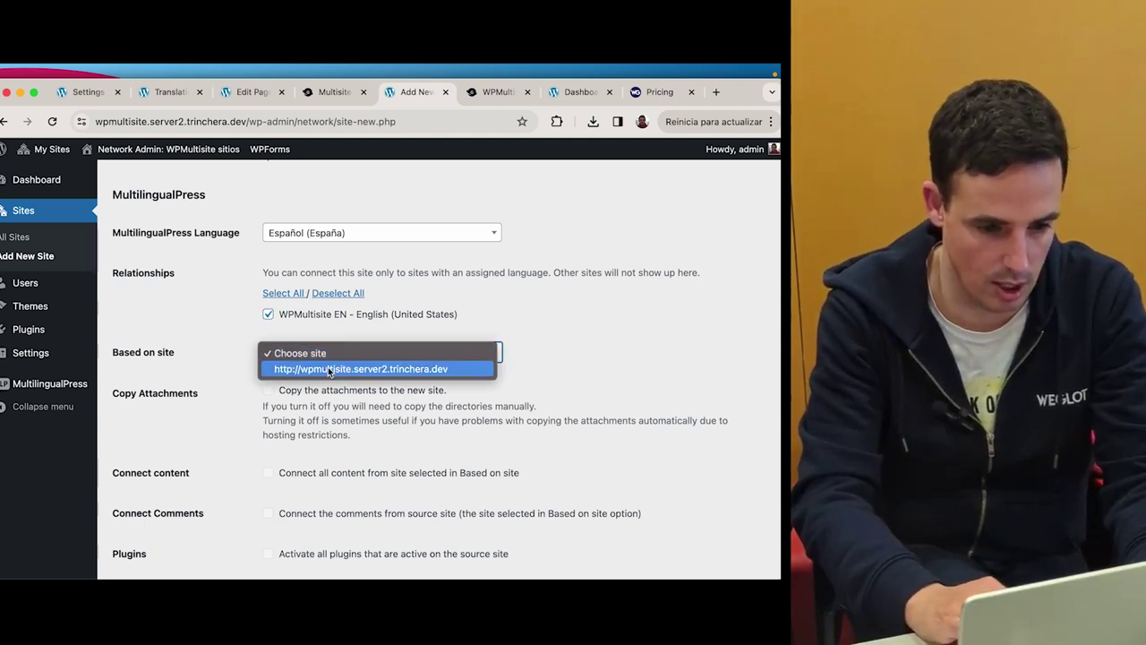
click(328, 366)
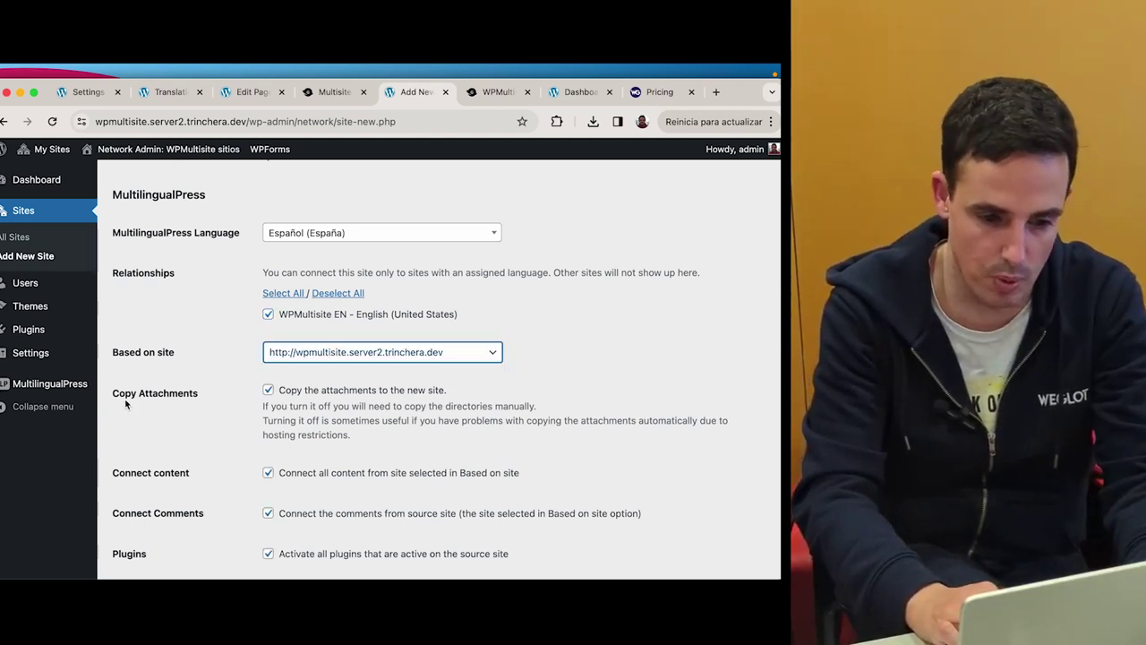
scroll(217, 471, down, 3)
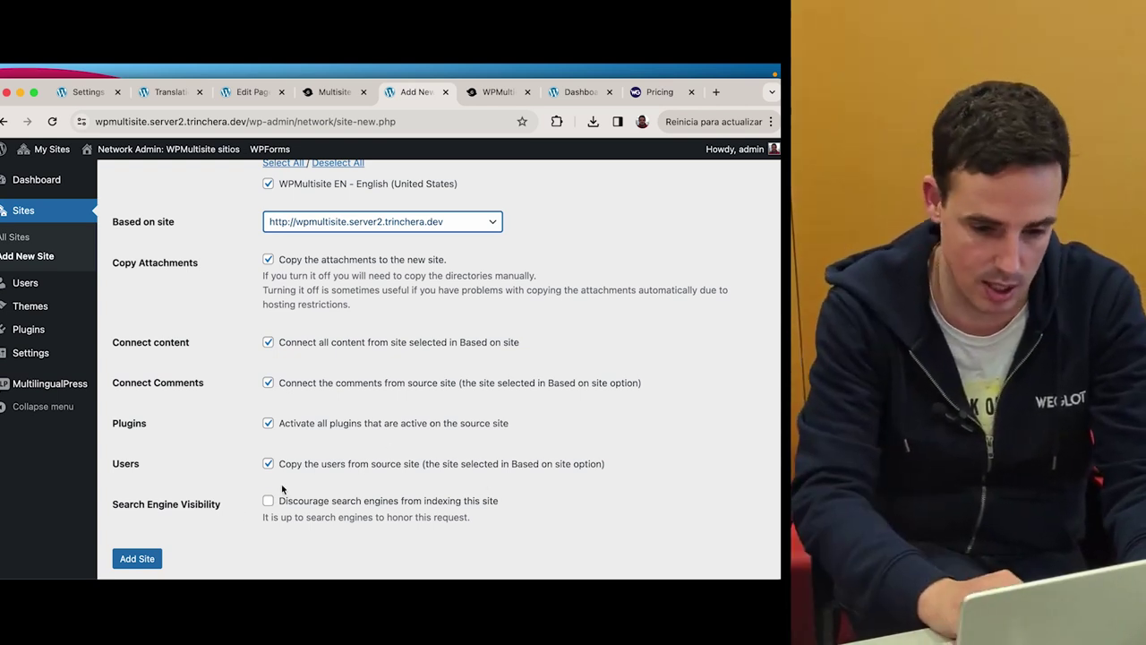
click(140, 563)
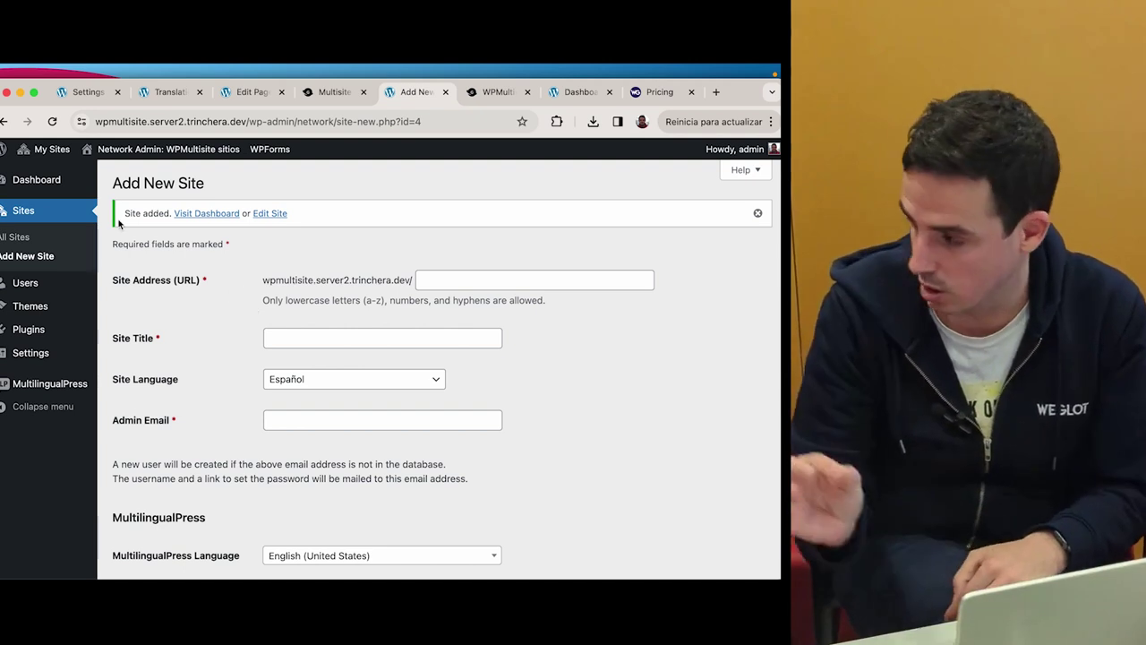
Show the network's installed plugins, with MultilingualPress the only network-active one.
mouse_move(26, 333)
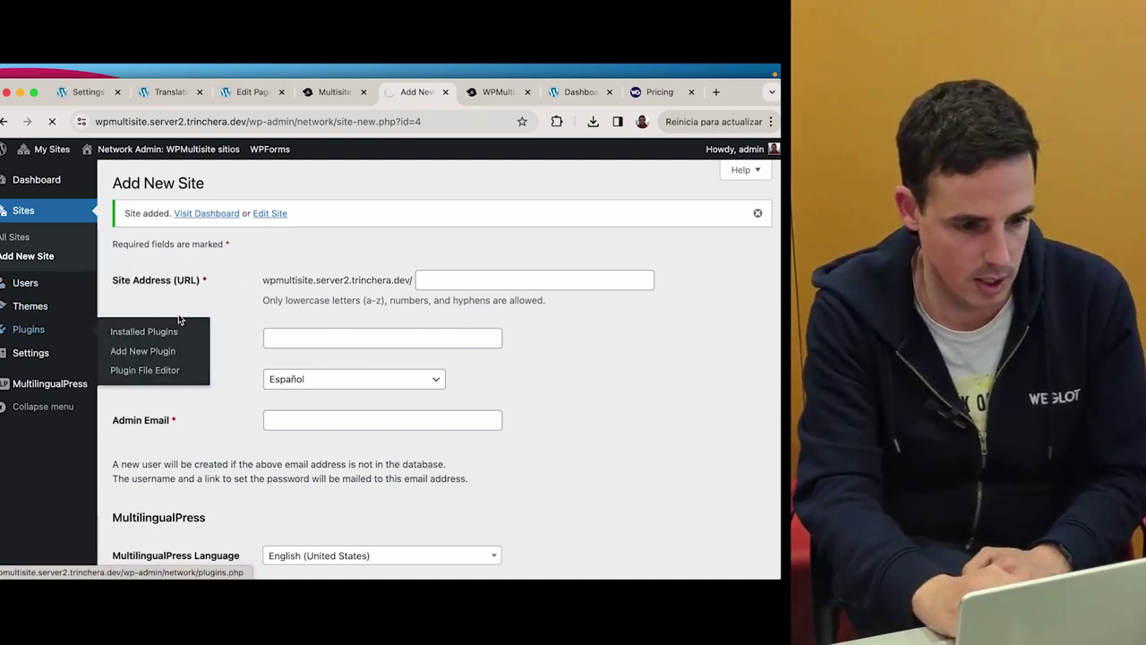
click(178, 330)
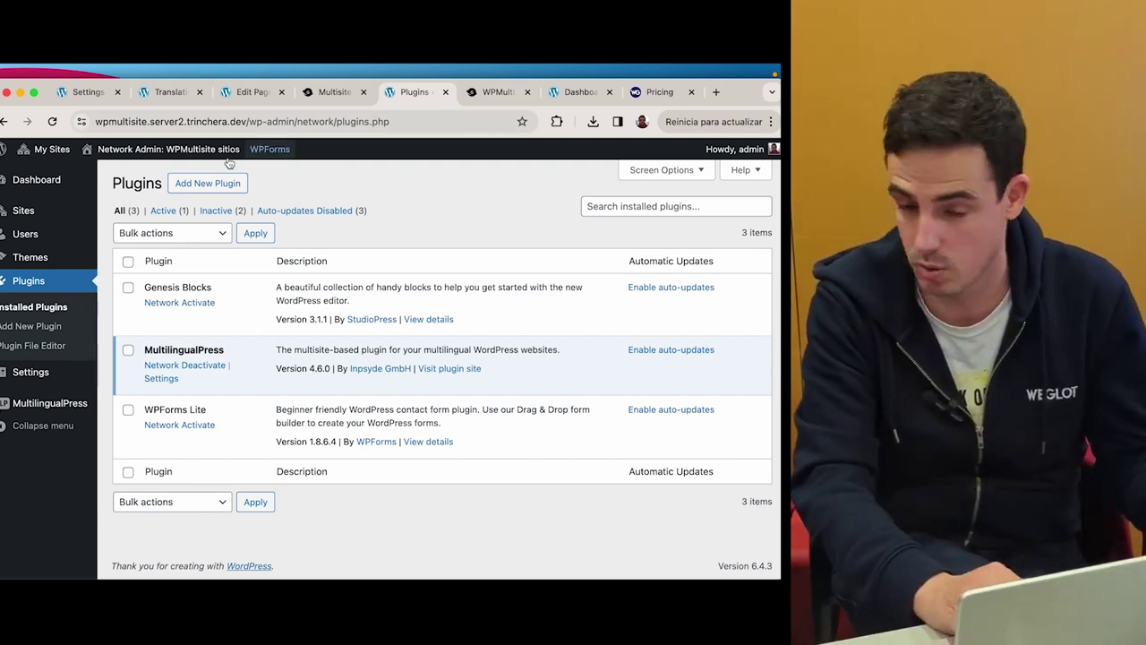
mouse_move(44, 212)
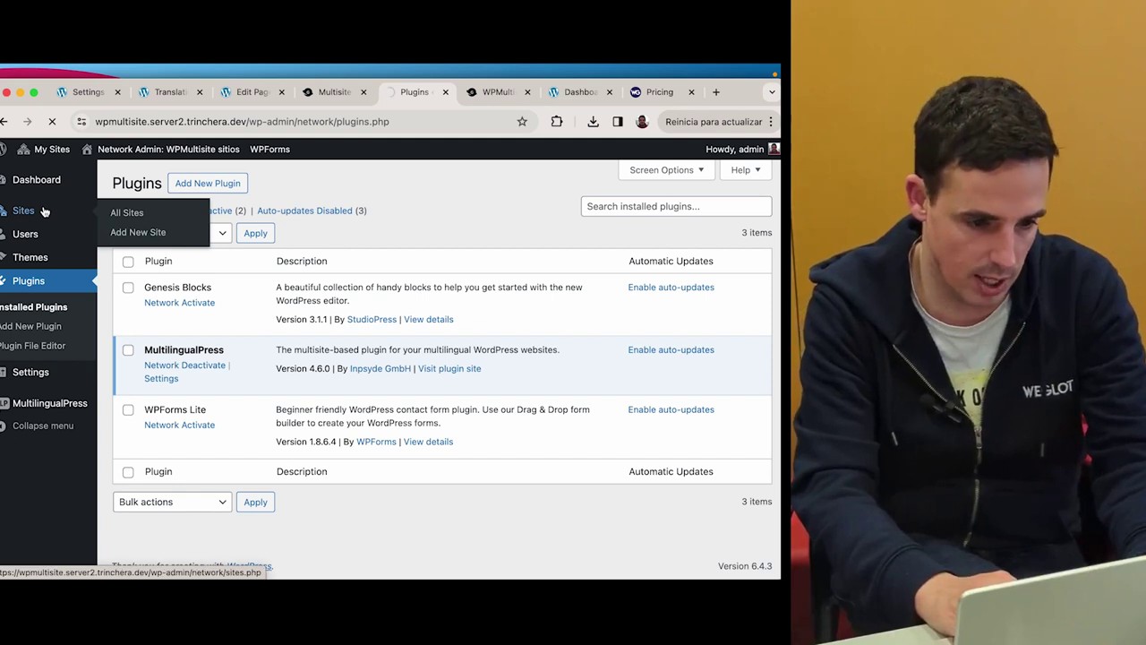
Open the network's Sites list and visit the Spanish /es site's front page.
click(128, 212)
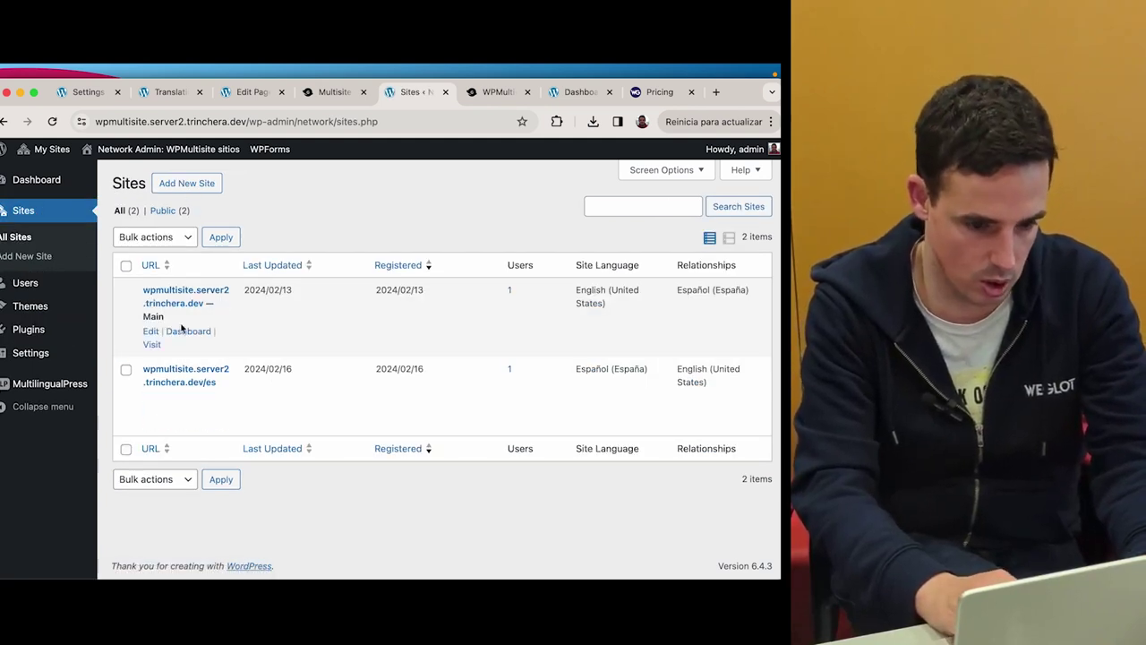
drag(165, 321, 150, 319)
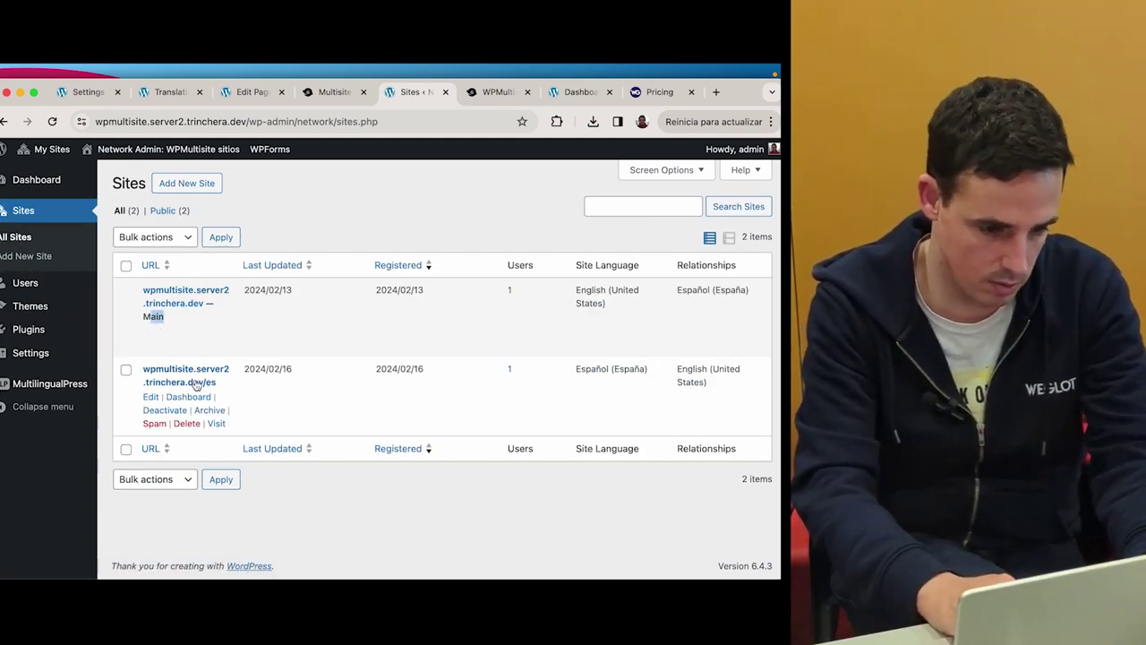
super+click(215, 423)
click(515, 91)
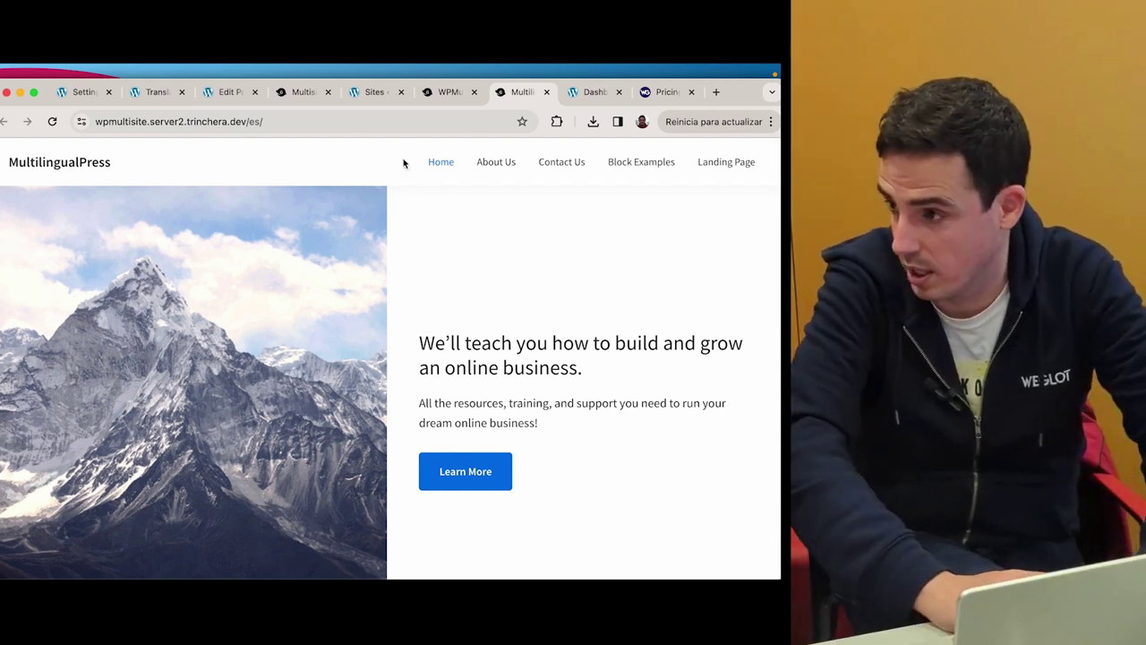
click(373, 91)
Open the MultilingualPress site's dashboard from My Sites.
mouse_move(52, 148)
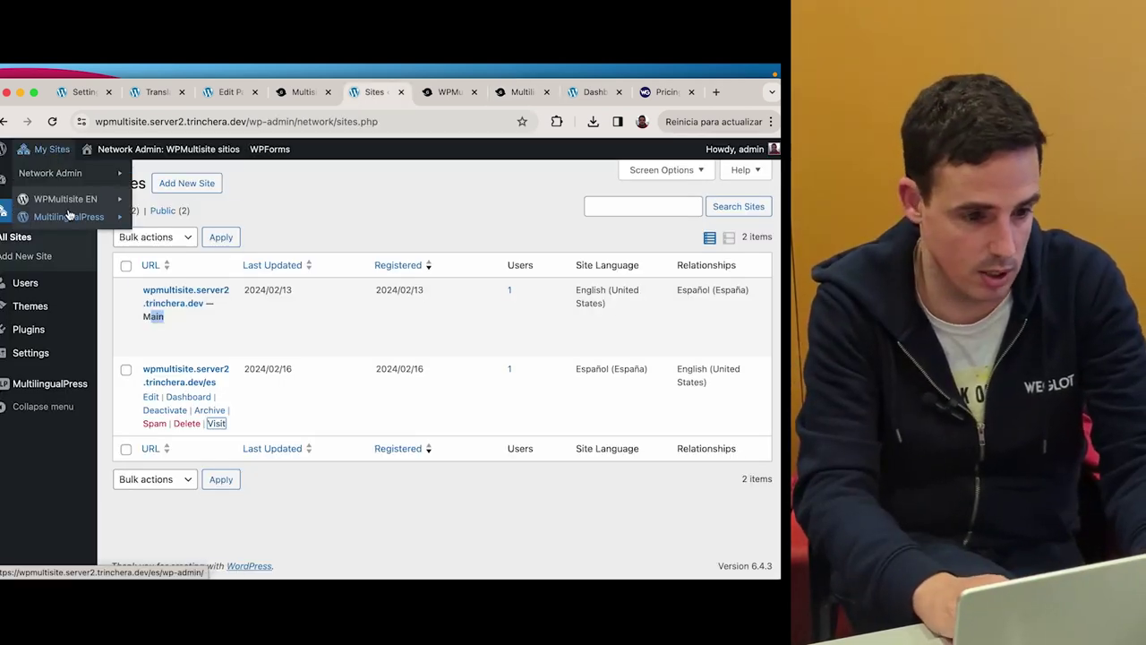
mouse_move(77, 216)
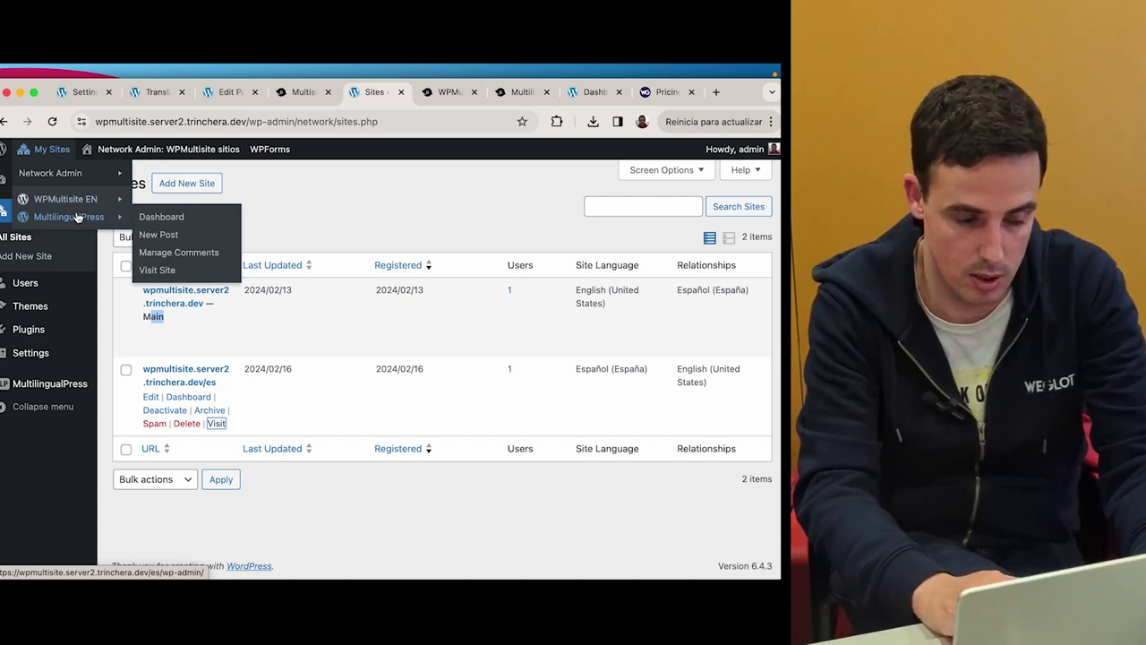
click(161, 218)
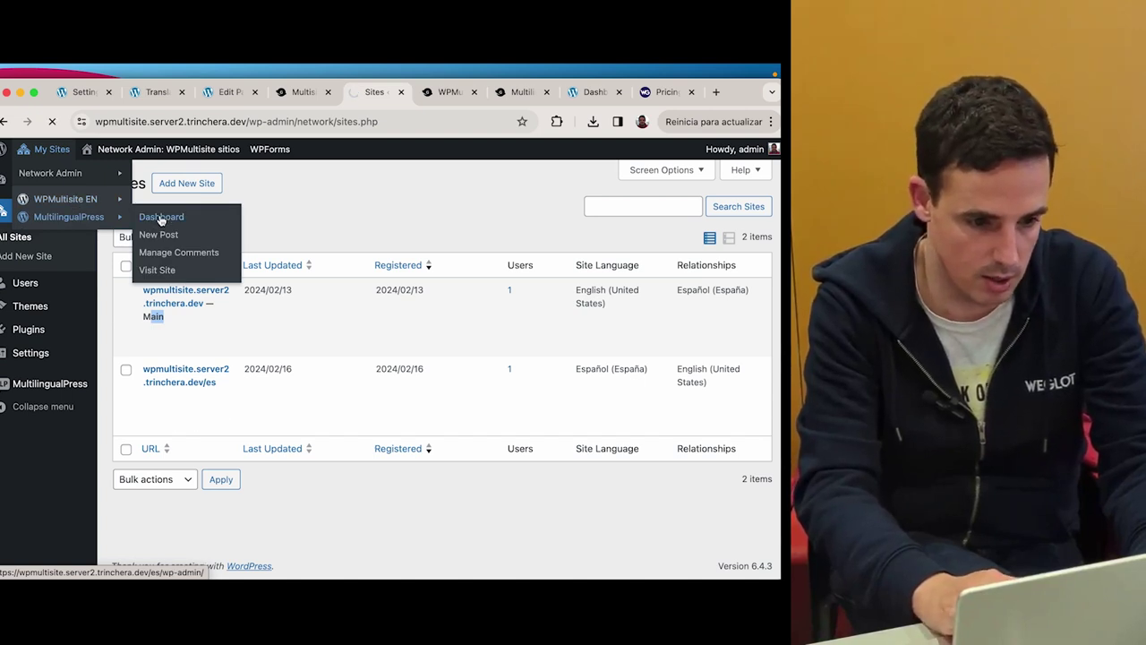
View the Spanish site's Páginas list.
mouse_move(31, 394)
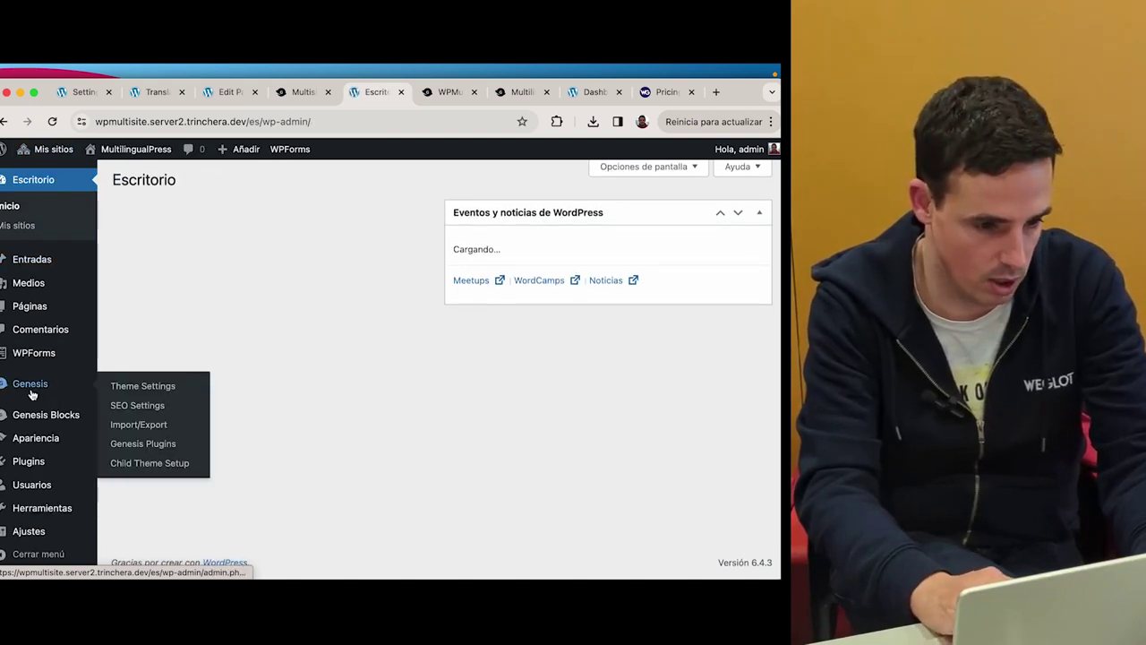
mouse_move(42, 429)
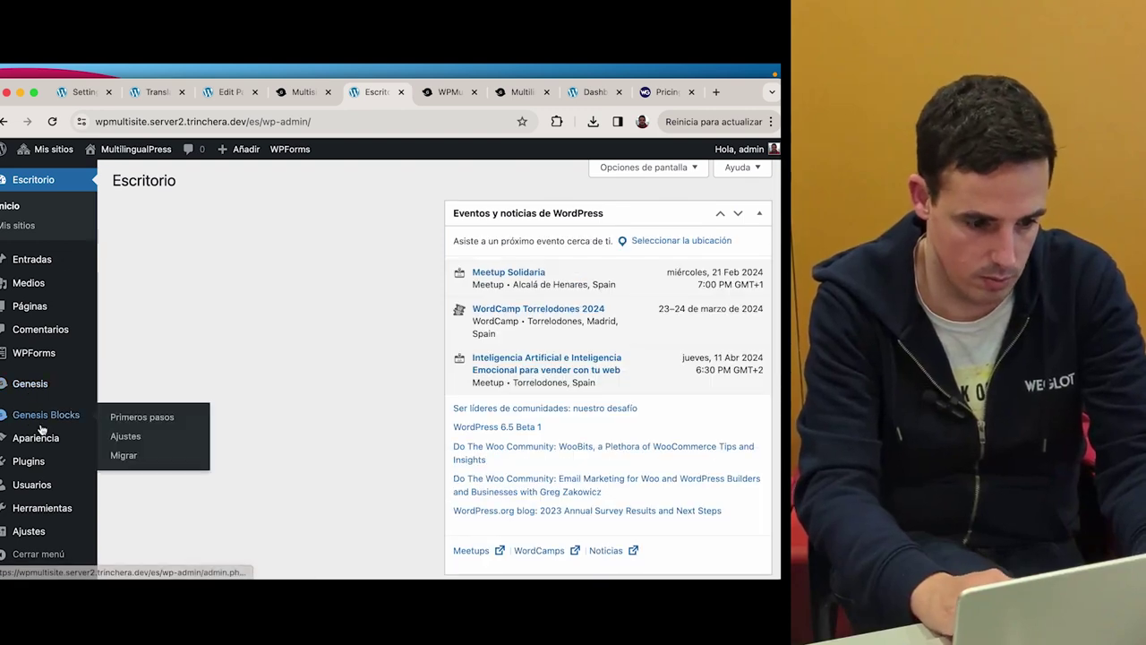
click(30, 306)
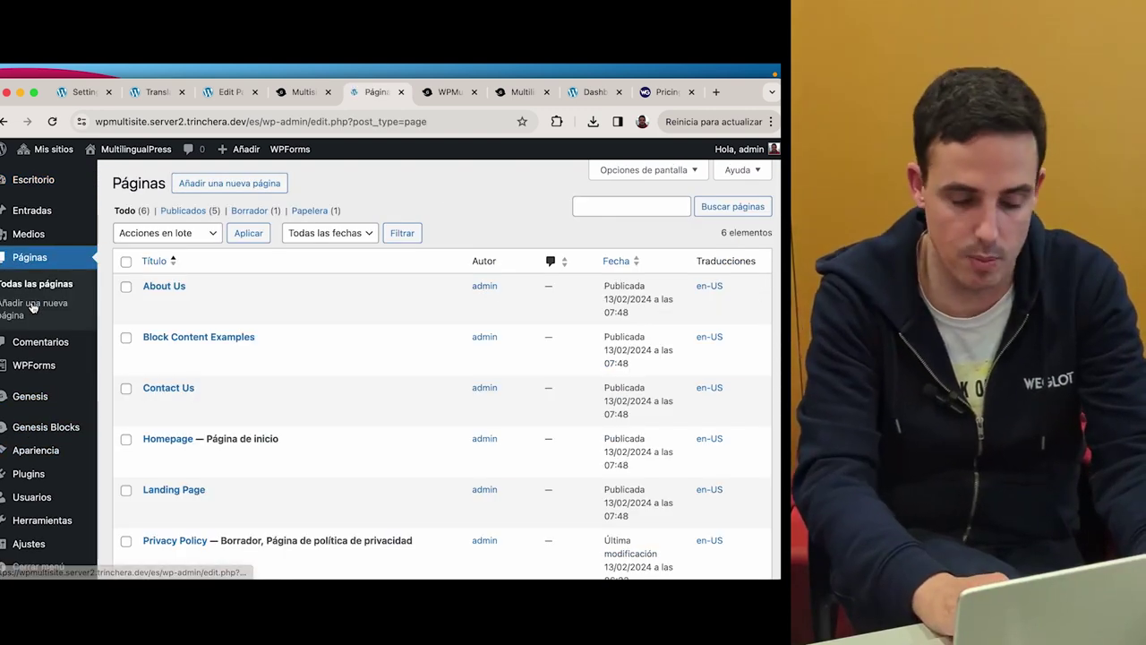
mouse_move(330, 324)
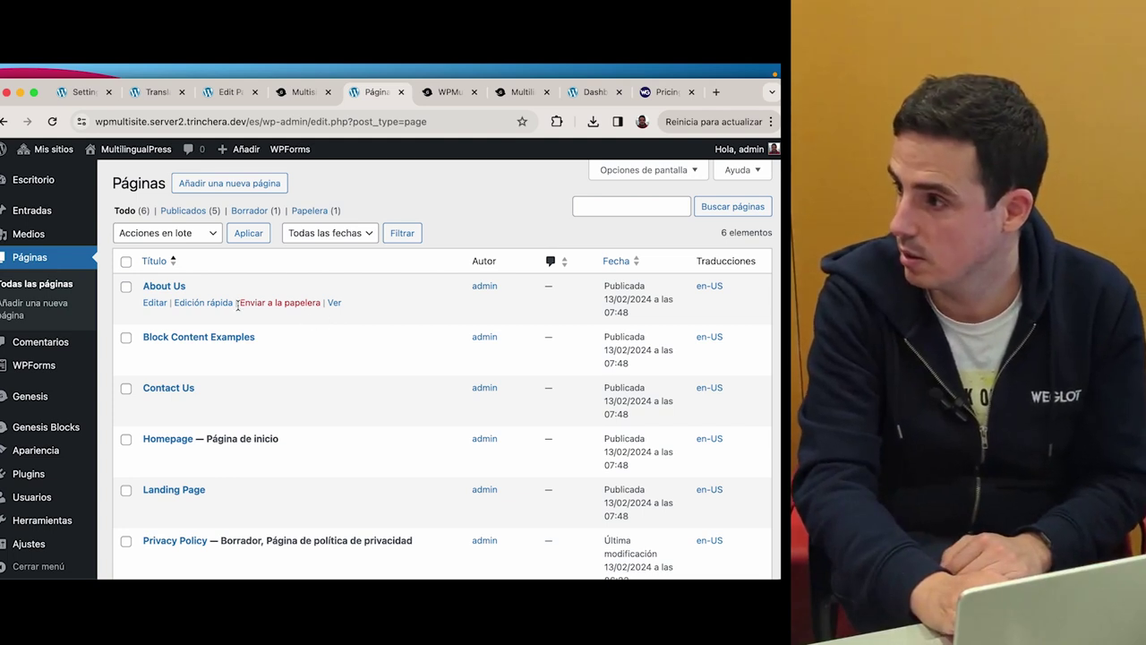
Open the Spanish site's Plugins page, showing MultilingualPress network-active.
click(57, 474)
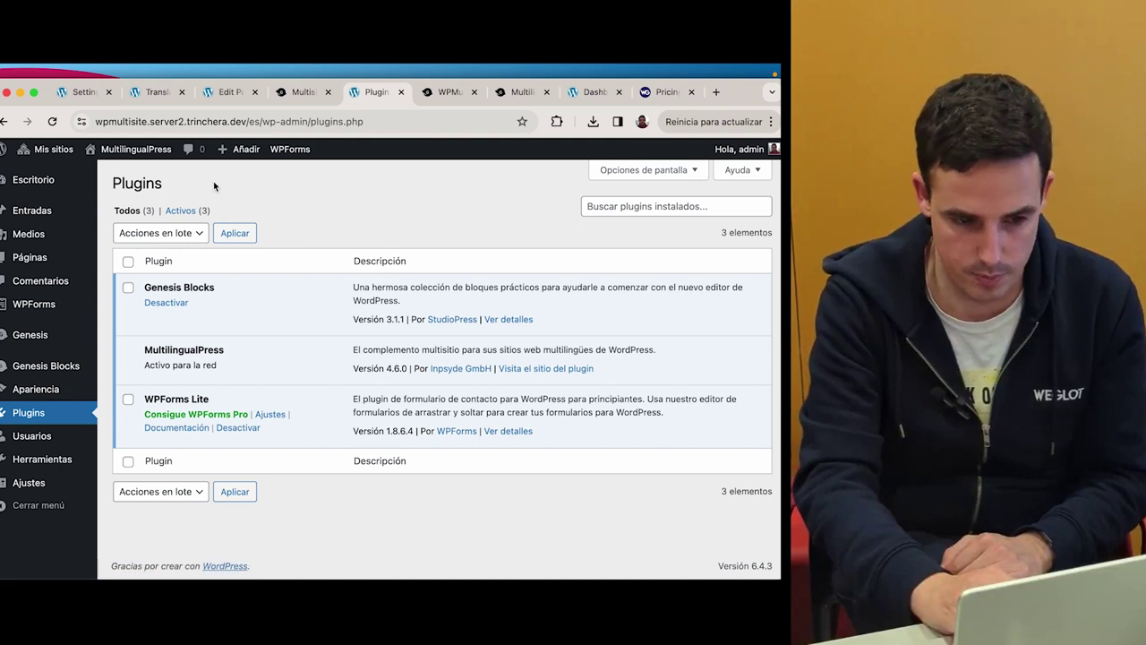
double_click(189, 180)
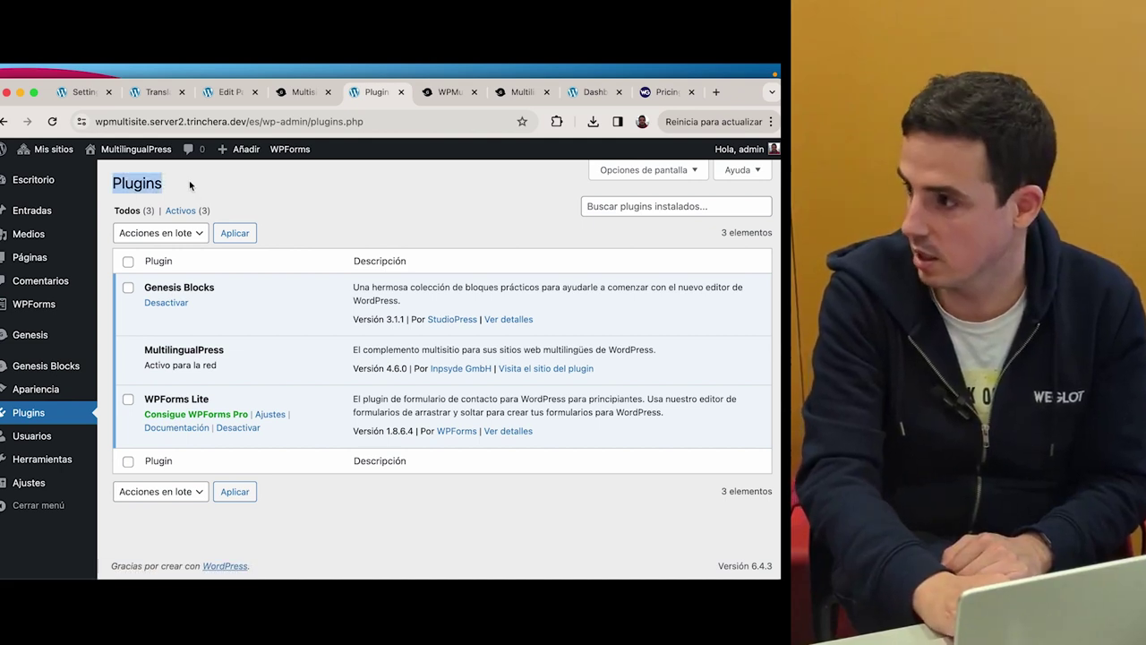
click(227, 184)
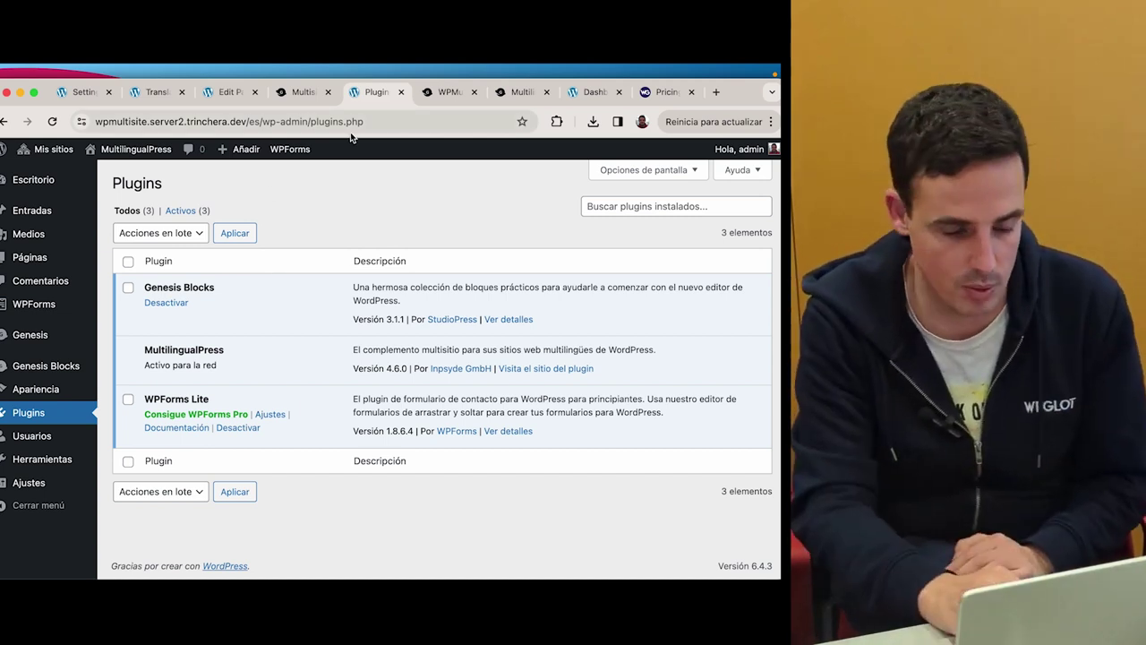
Glance at the English home page, then review the Spanish site's six pages linked to en-US.
click(448, 91)
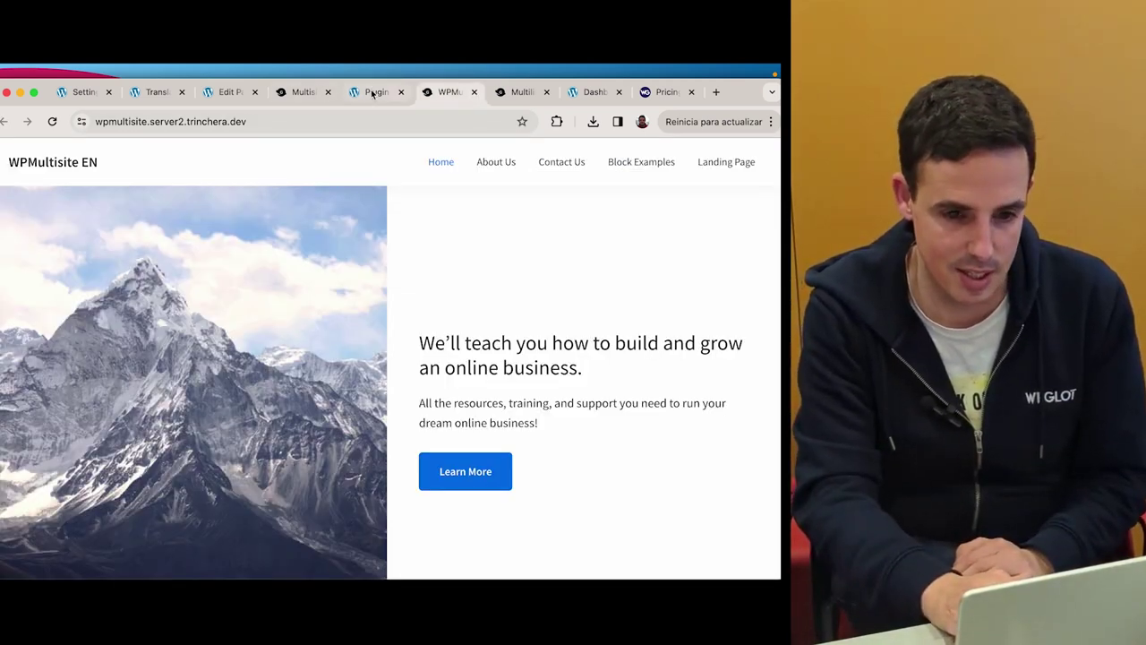
click(372, 92)
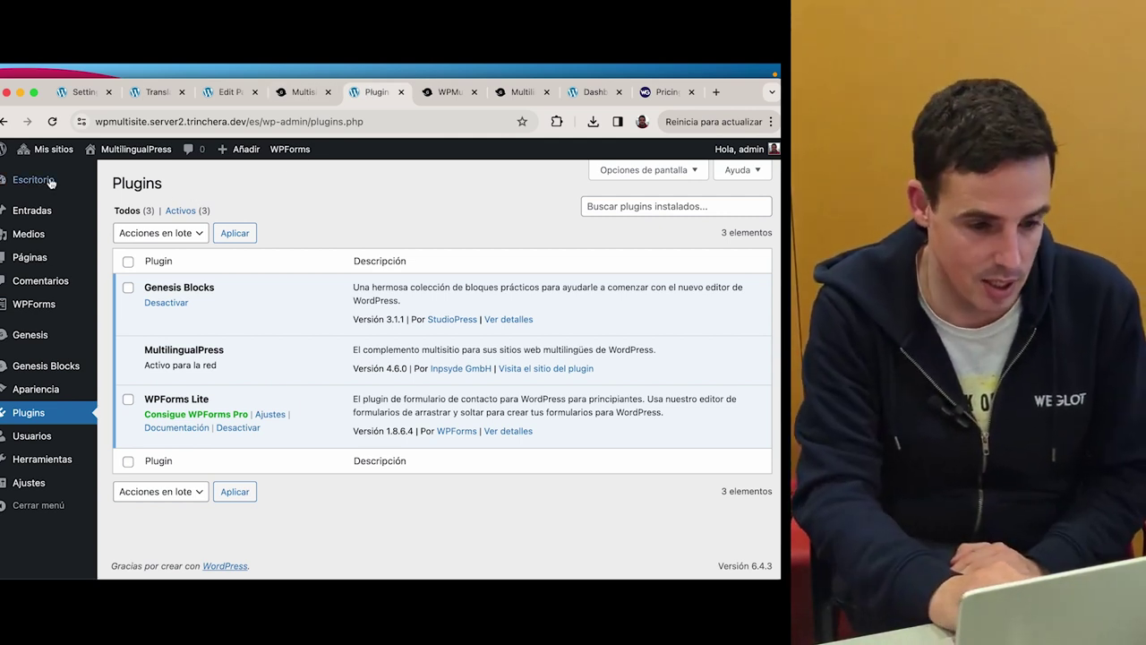
click(26, 258)
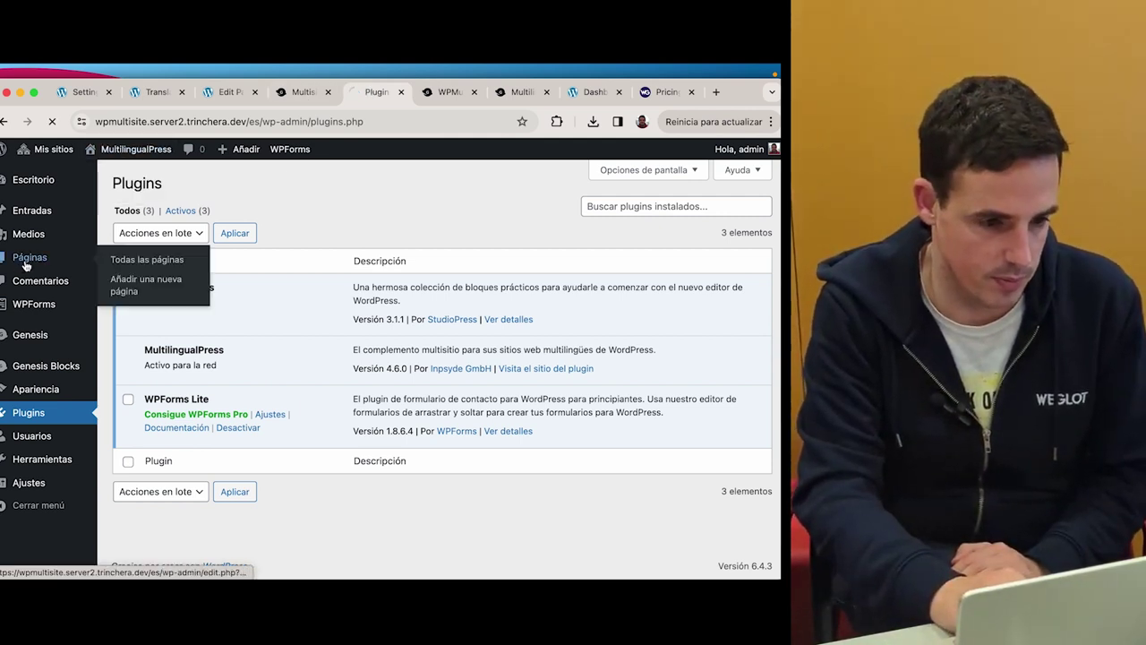
mouse_move(238, 289)
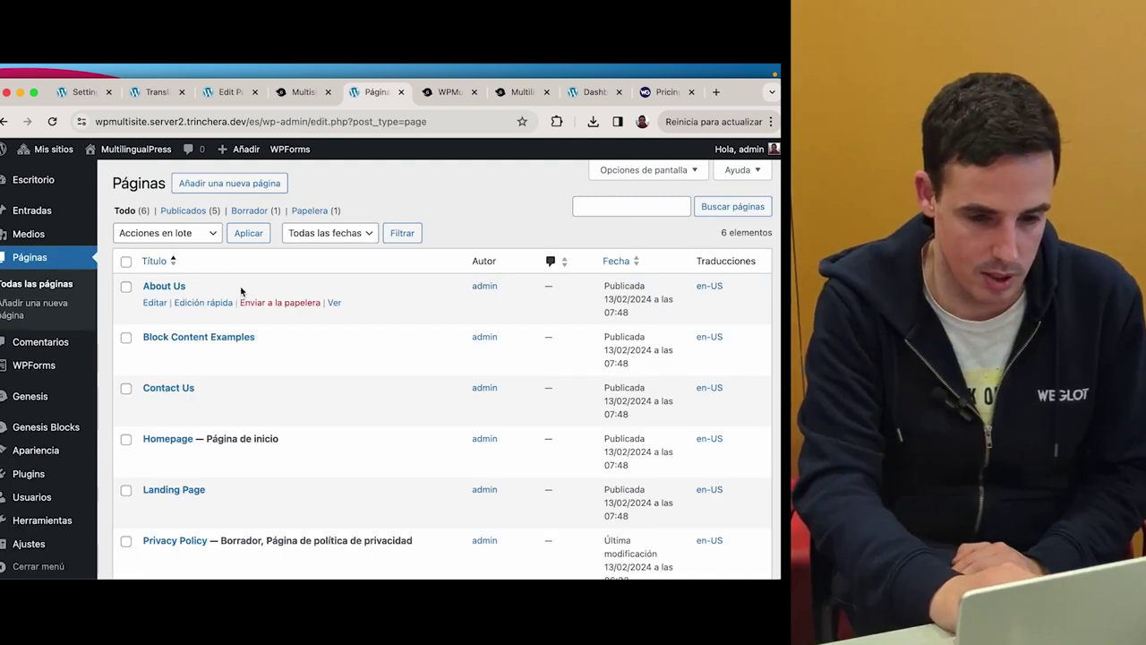
scroll(243, 287, down, 1)
scroll(241, 289, up, 1)
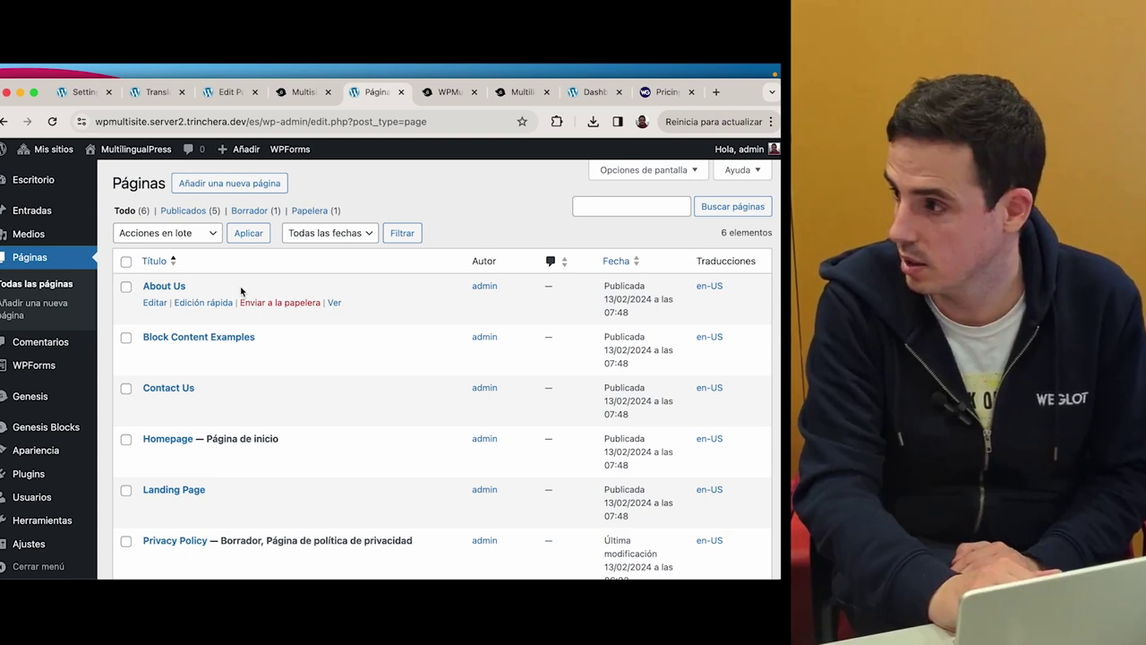
mouse_move(419, 365)
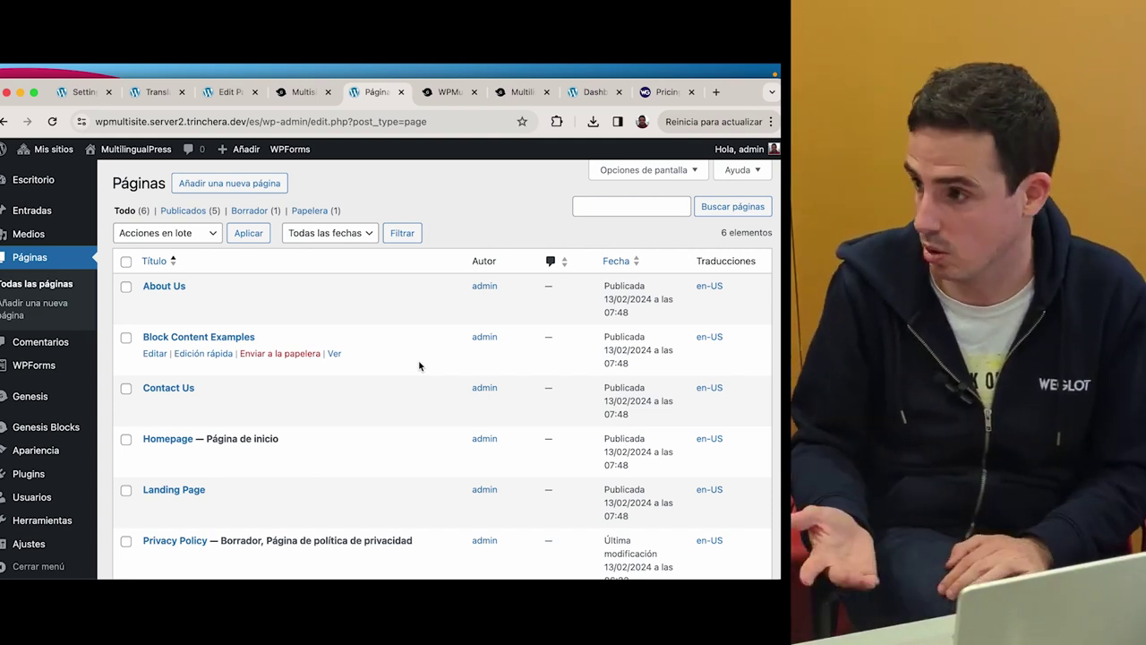
scroll(417, 364, down, 1)
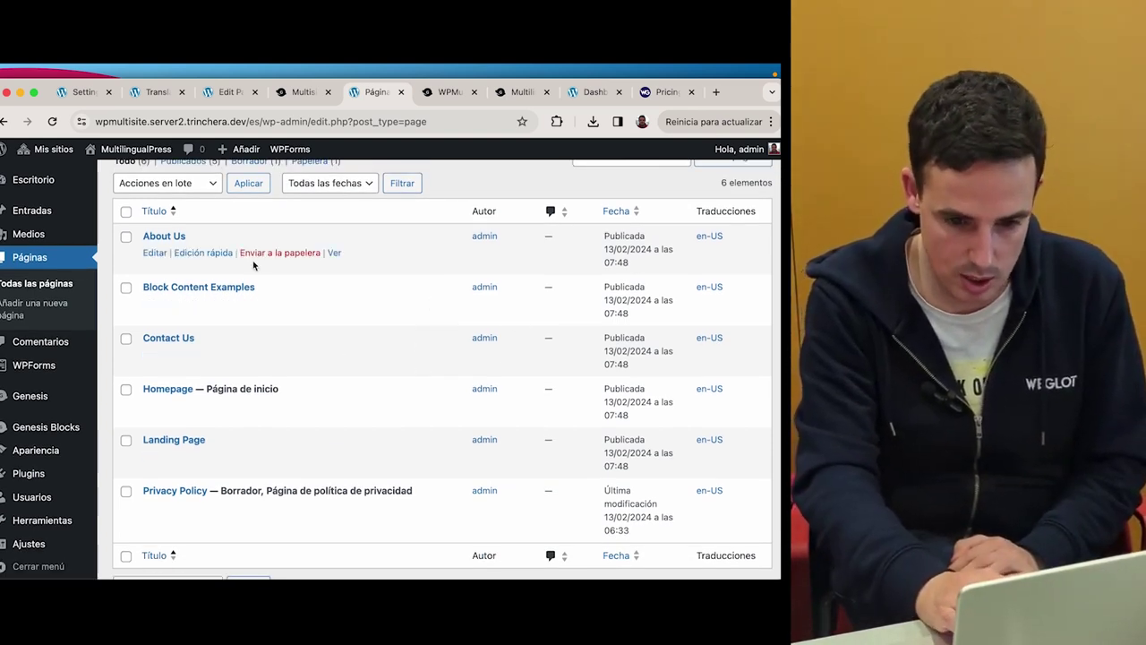
Retitle the Spanish About Us page 'Sobre nosotros' and save it, keeping its English link.
double_click(256, 122)
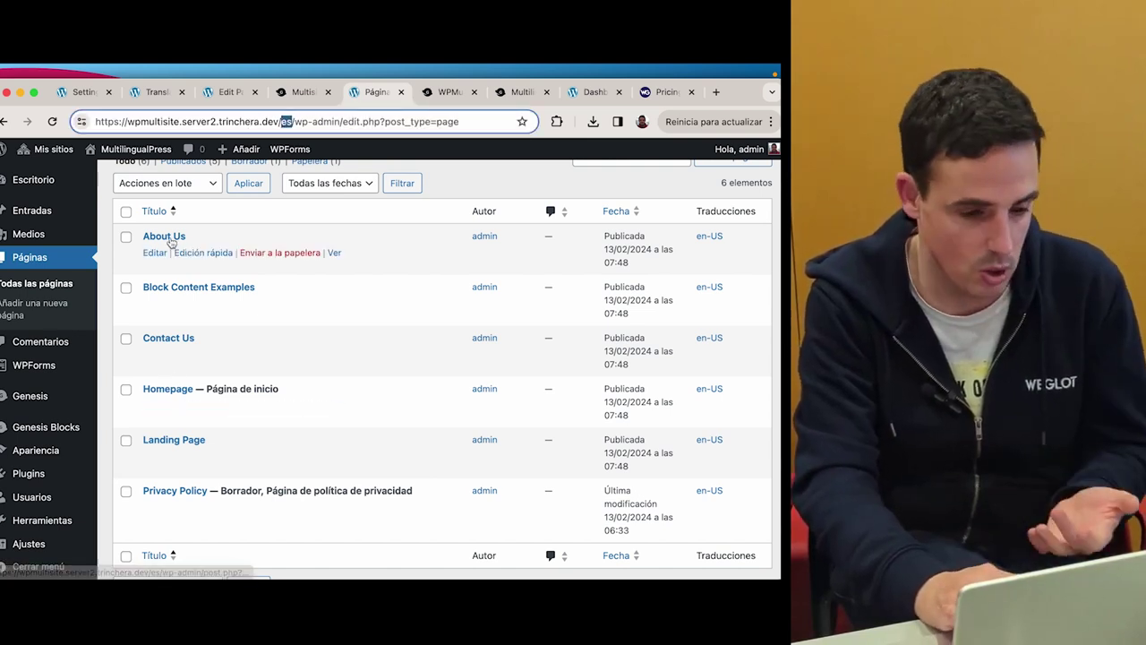
click(166, 237)
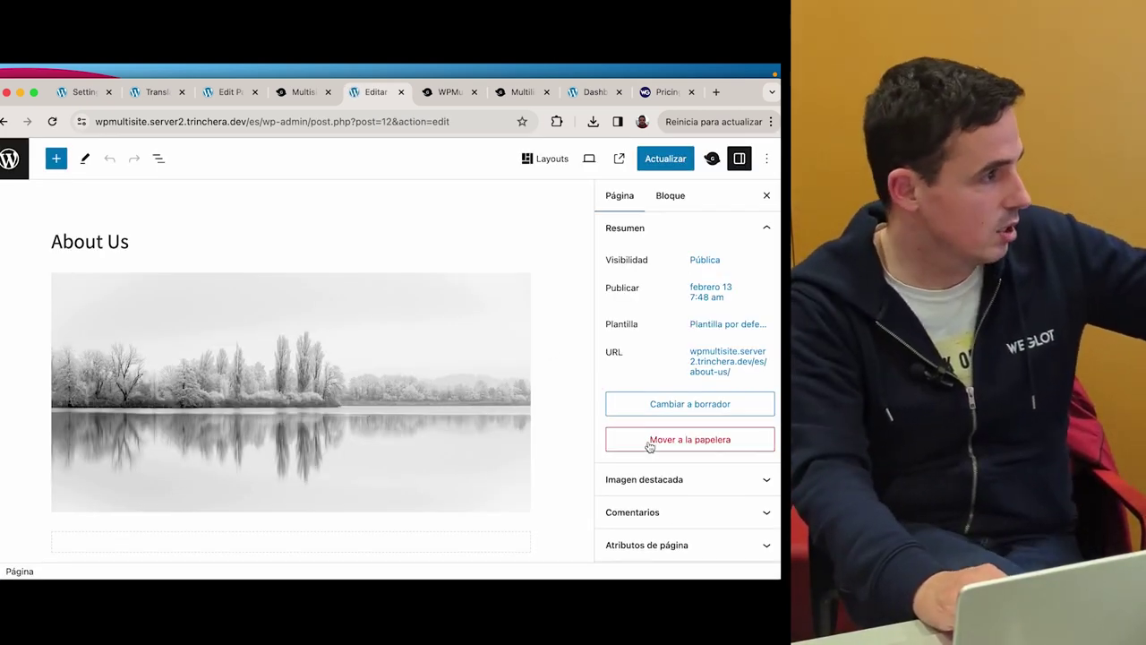
scroll(517, 456, down, 10)
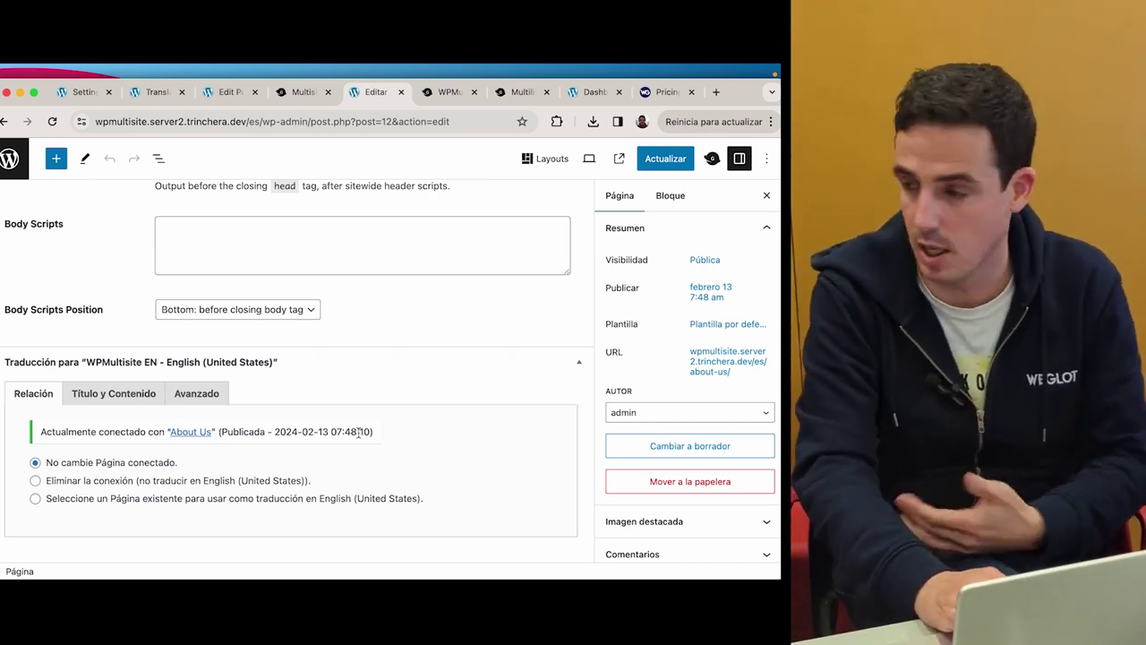
drag(68, 431, 201, 435)
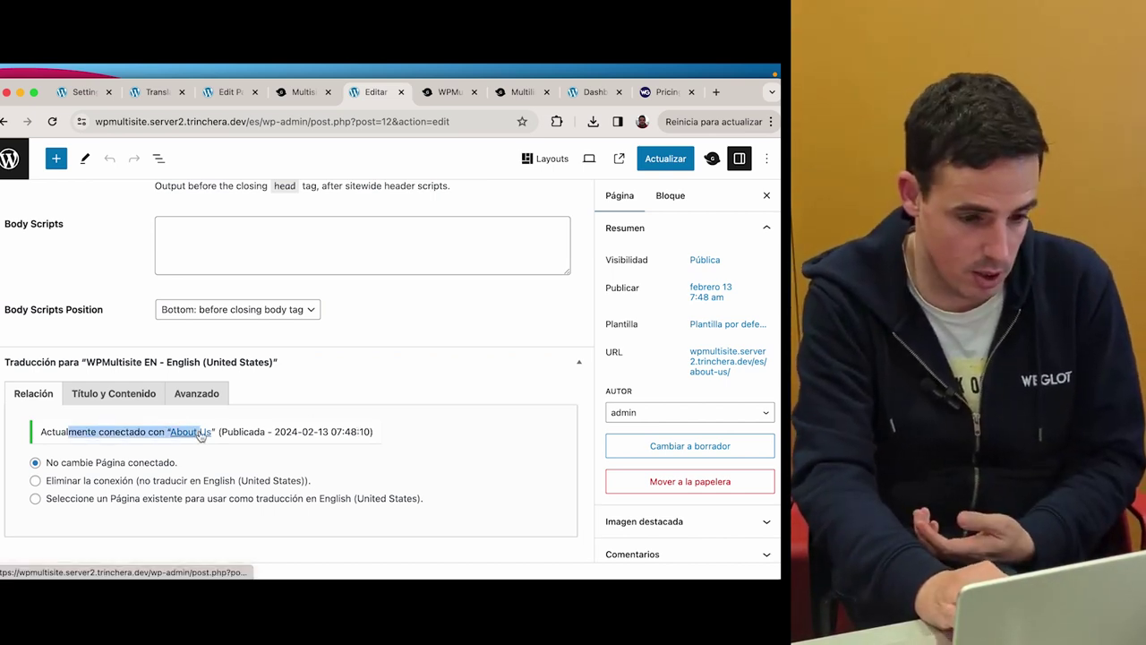
scroll(201, 436, up, 10)
triple_click(90, 241)
text(S)
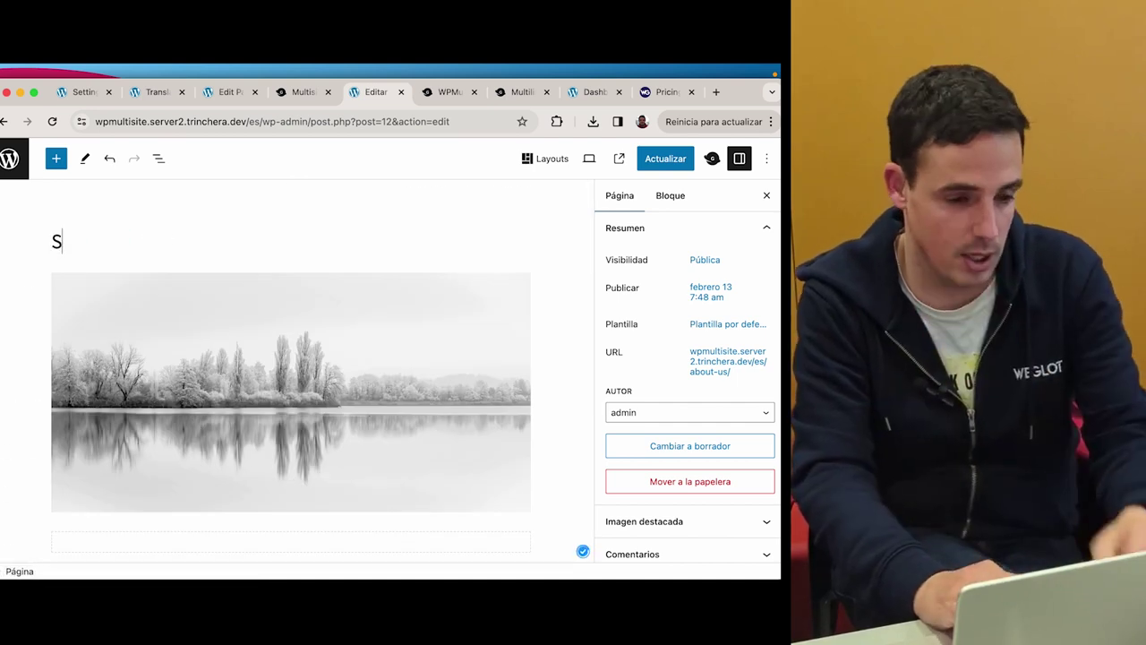
text(obre nosotros)
click(665, 159)
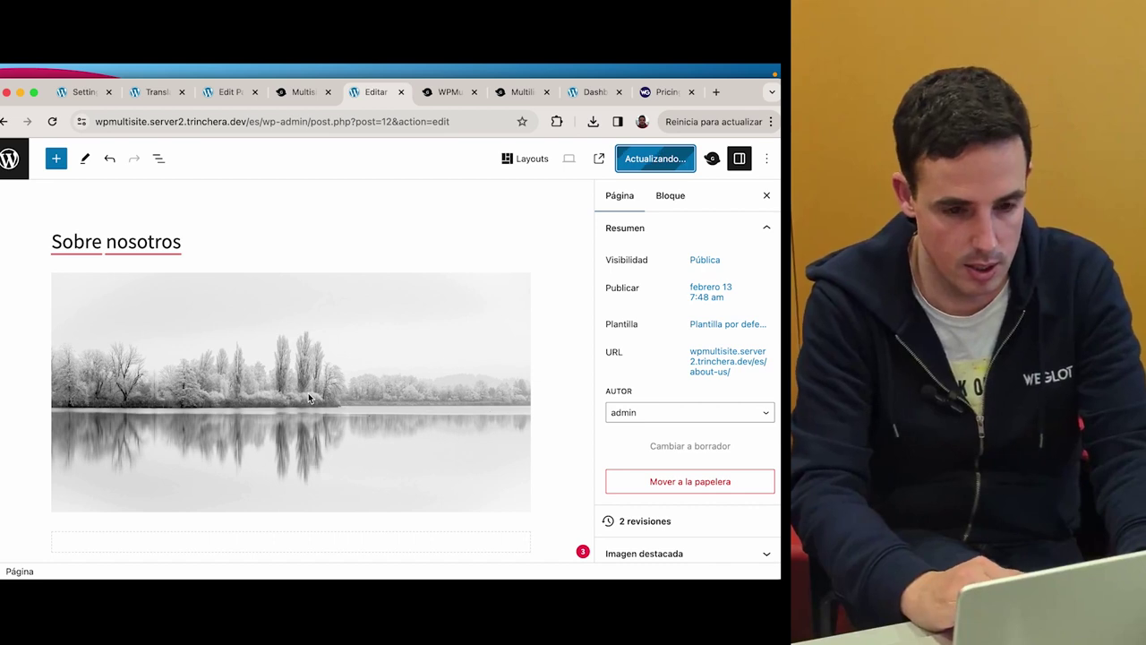
scroll(308, 394, down, 1)
scroll(308, 394, down, 12)
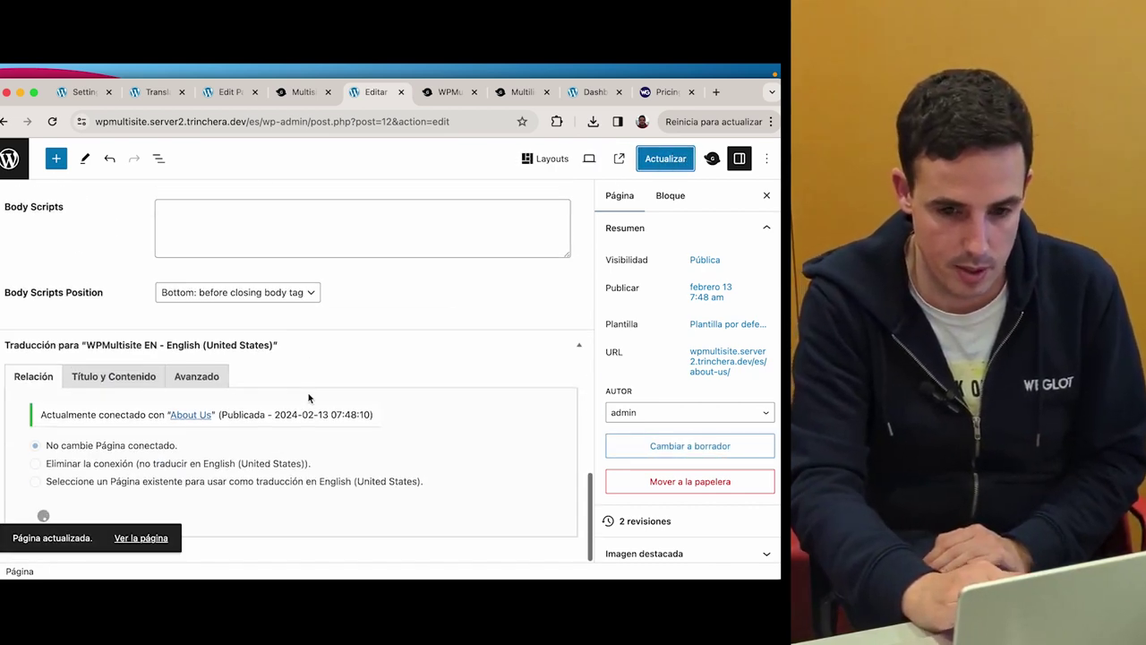
scroll(308, 398, up, 15)
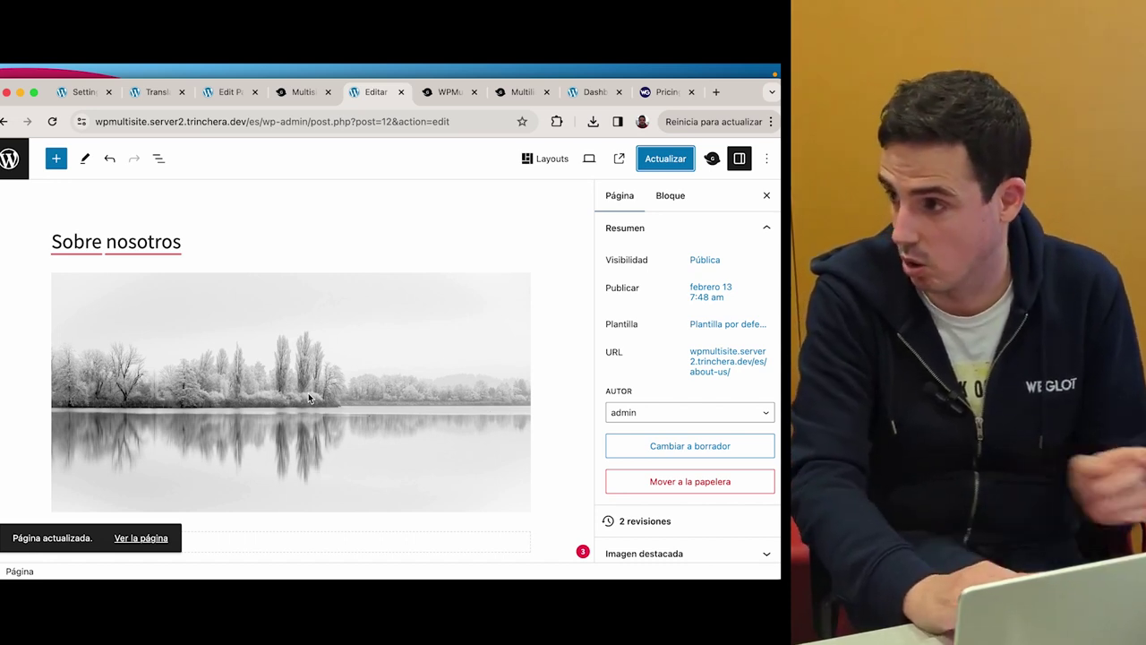
scroll(308, 397, down, 15)
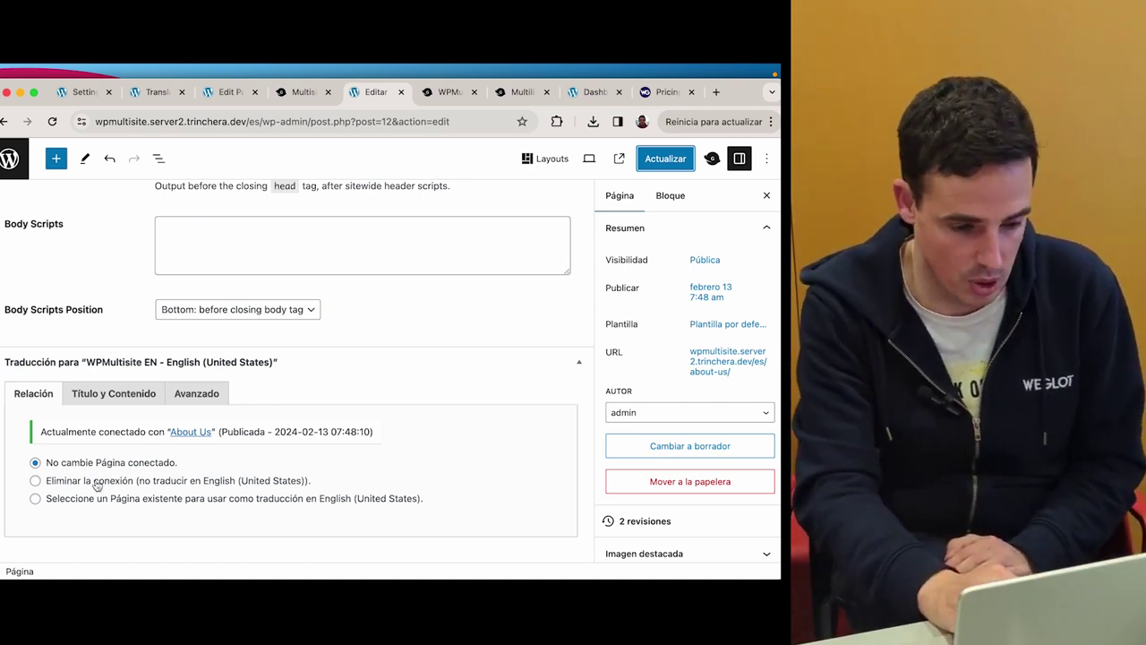
click(99, 396)
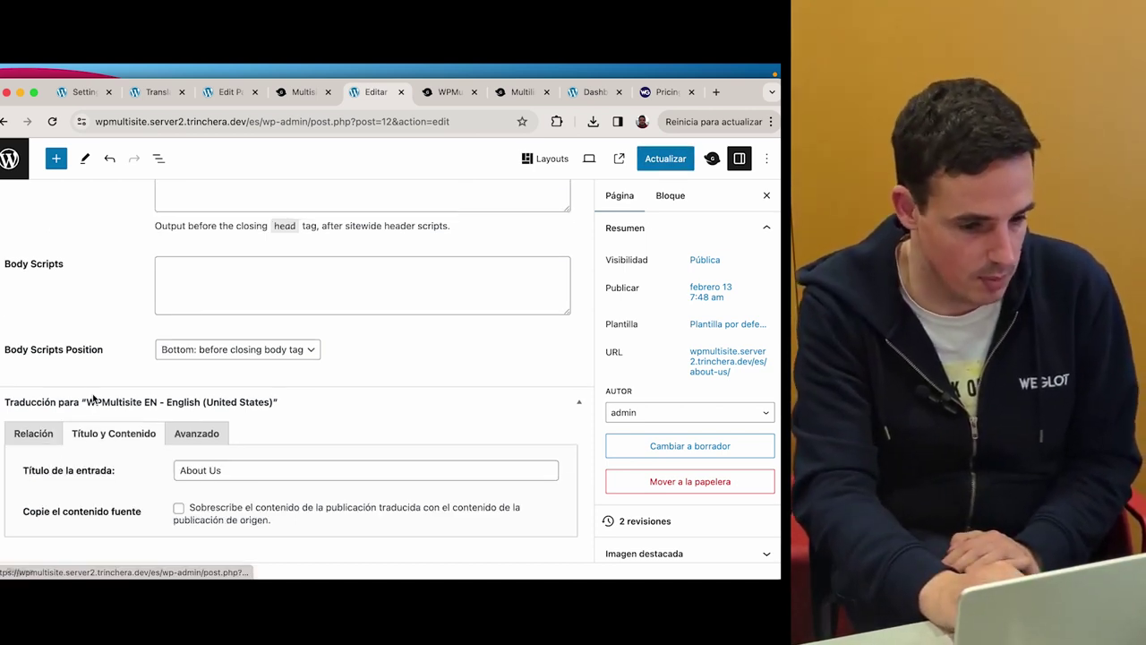
click(190, 434)
click(37, 436)
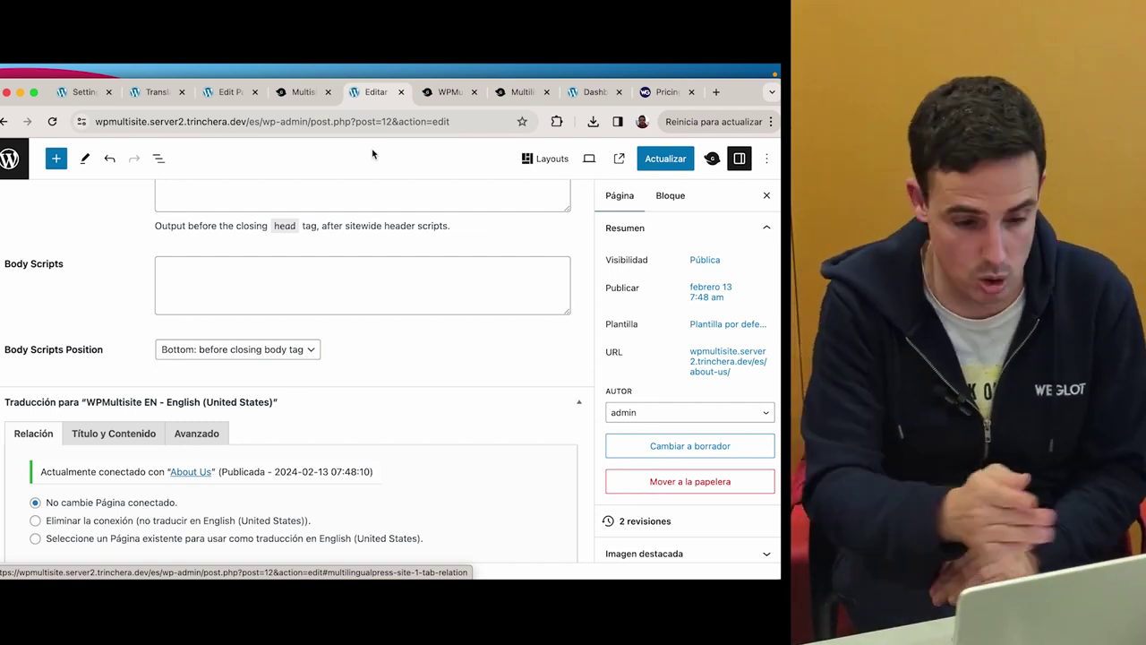
click(215, 93)
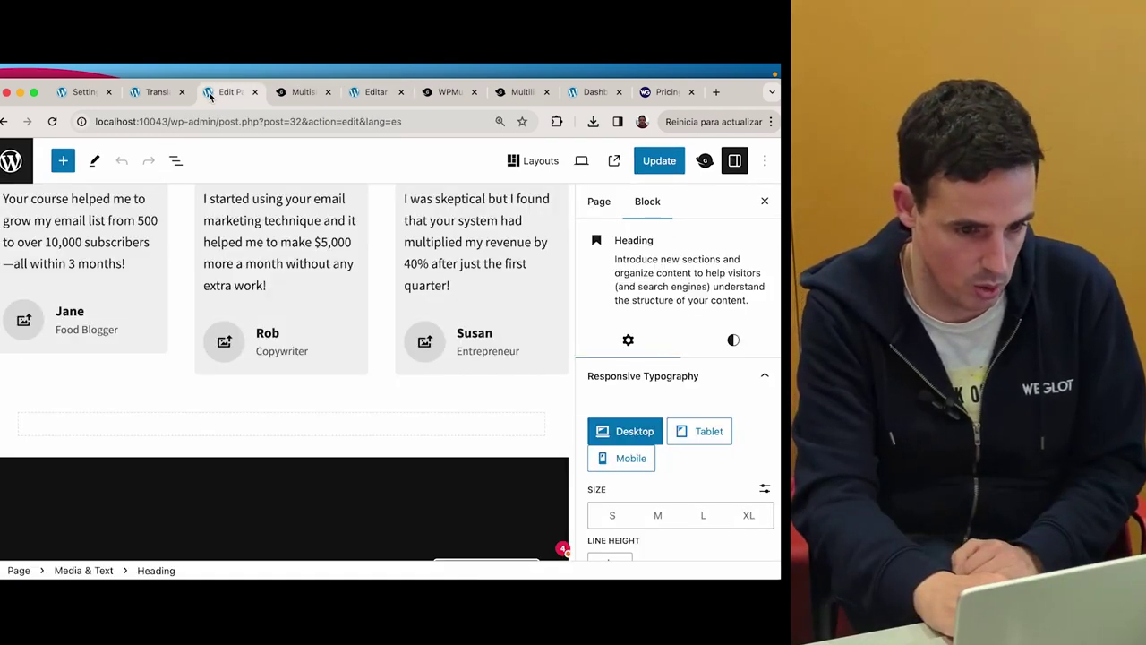
click(11, 162)
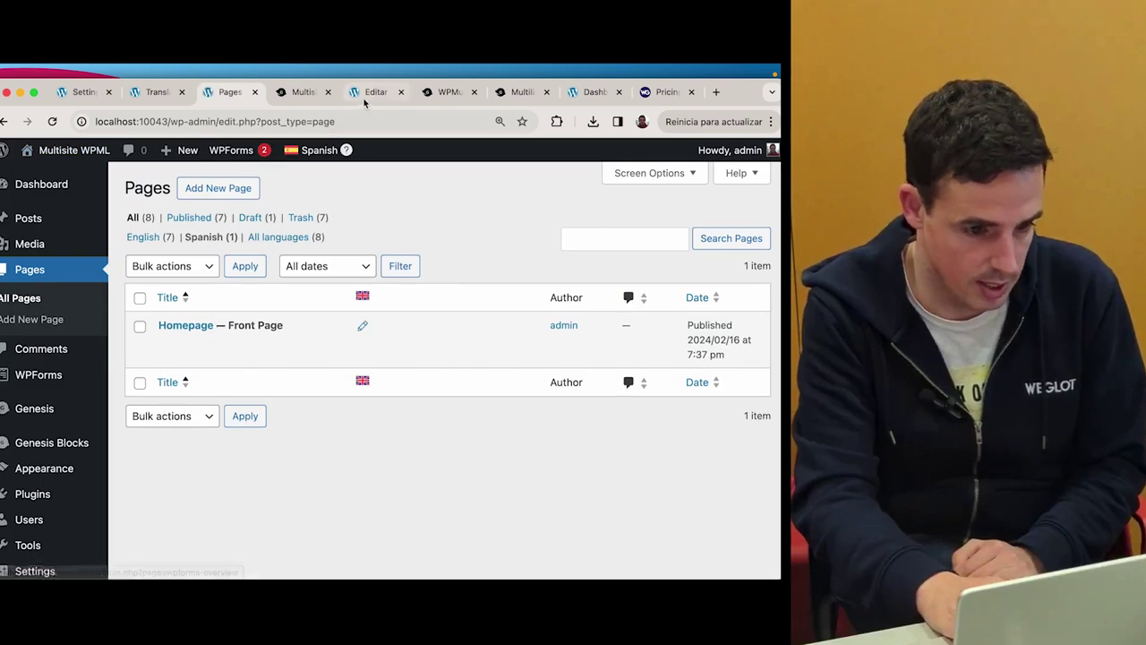
click(363, 92)
click(11, 161)
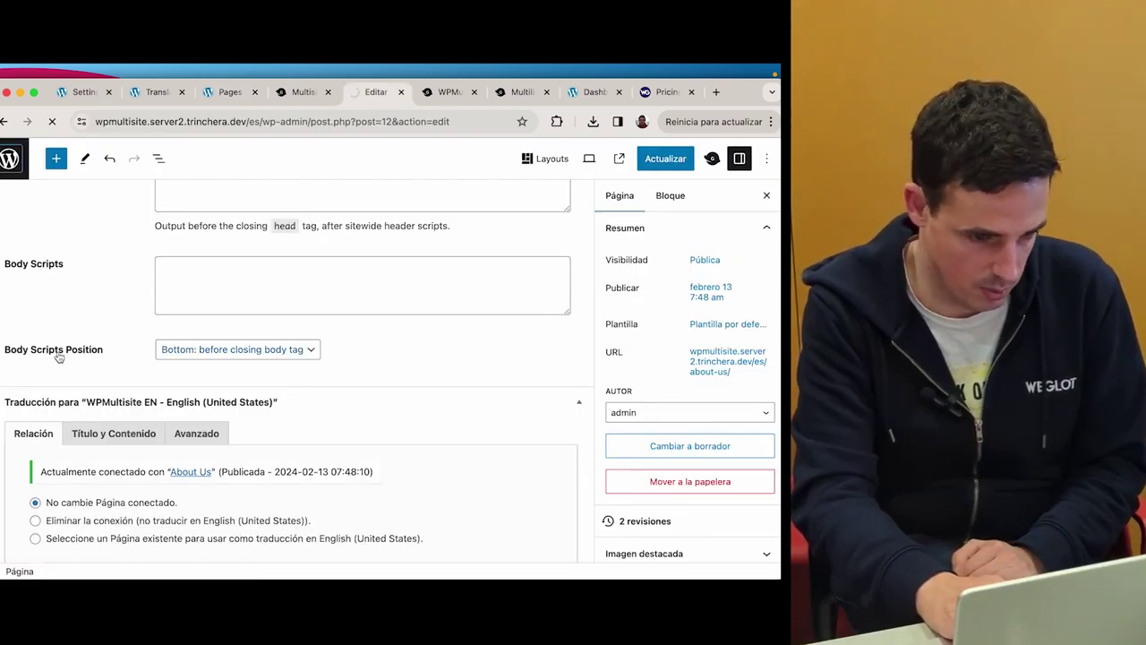
Add an English (United States) language link to the Header Menu and save it.
mouse_move(40, 455)
click(130, 512)
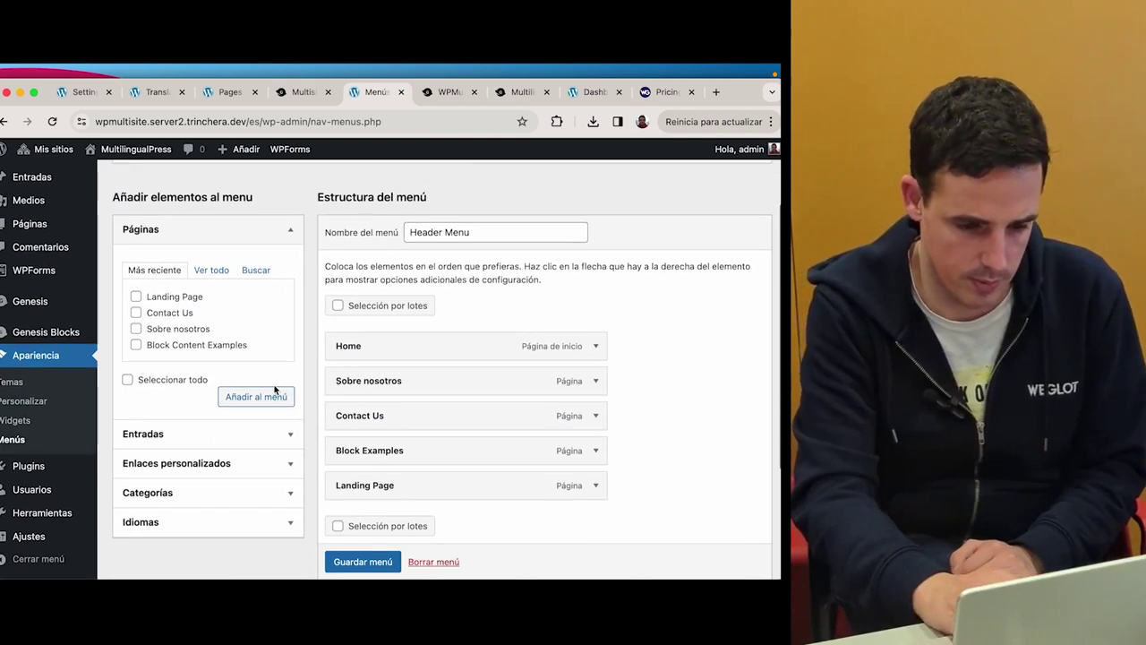
scroll(275, 391, down, 2)
click(259, 482)
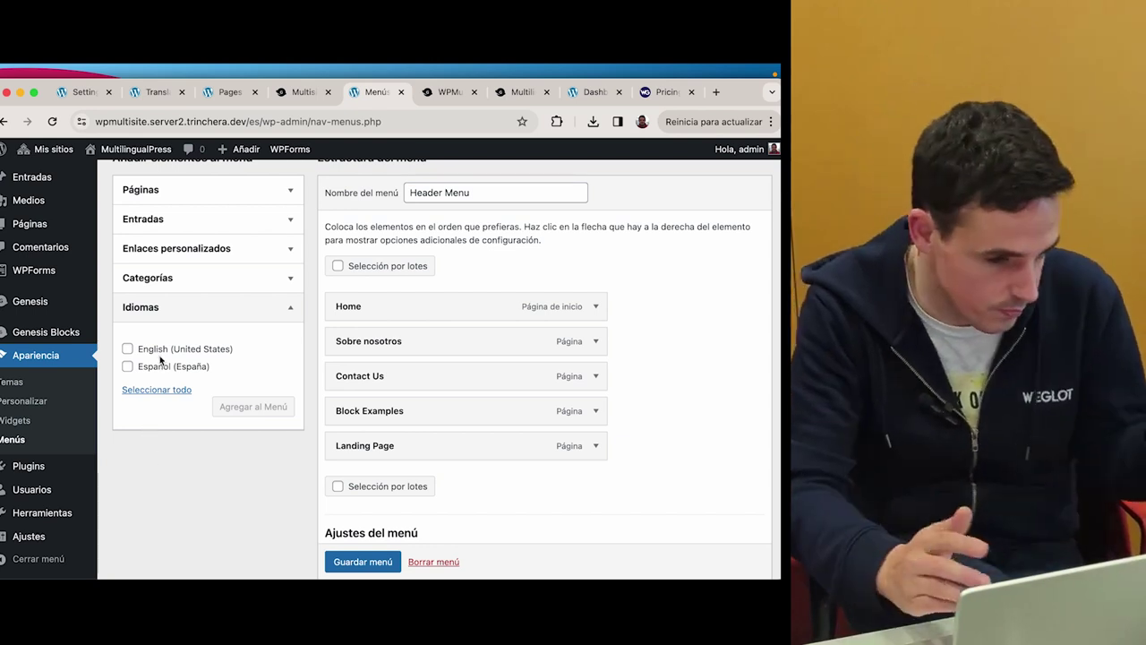
click(127, 367)
click(163, 367)
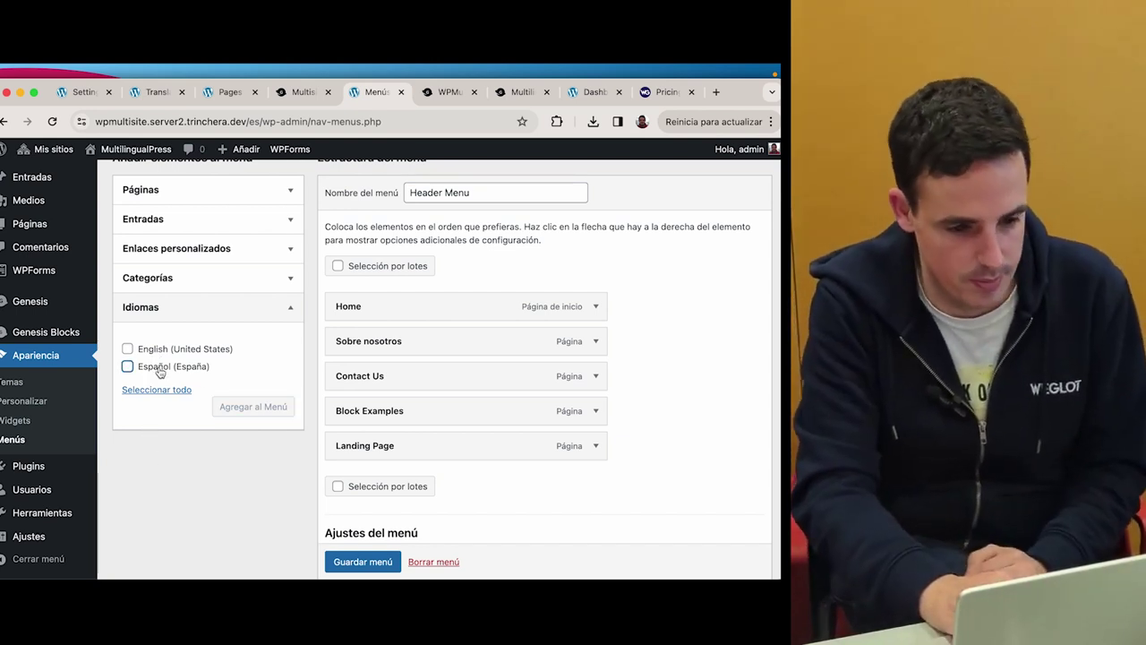
click(149, 351)
click(254, 406)
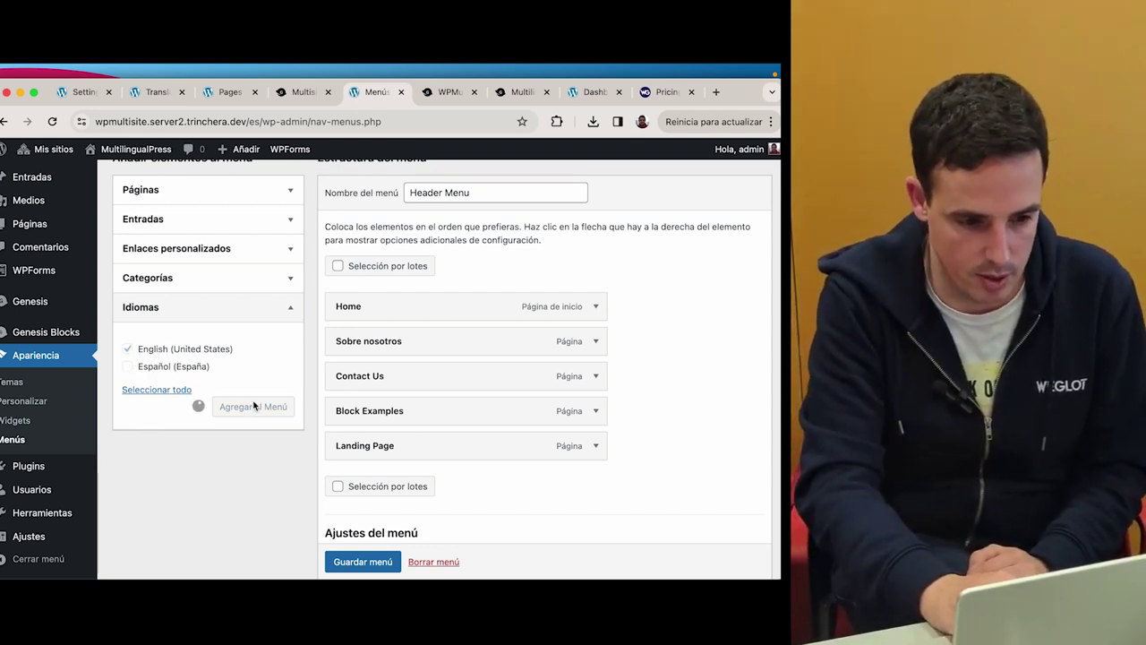
click(346, 561)
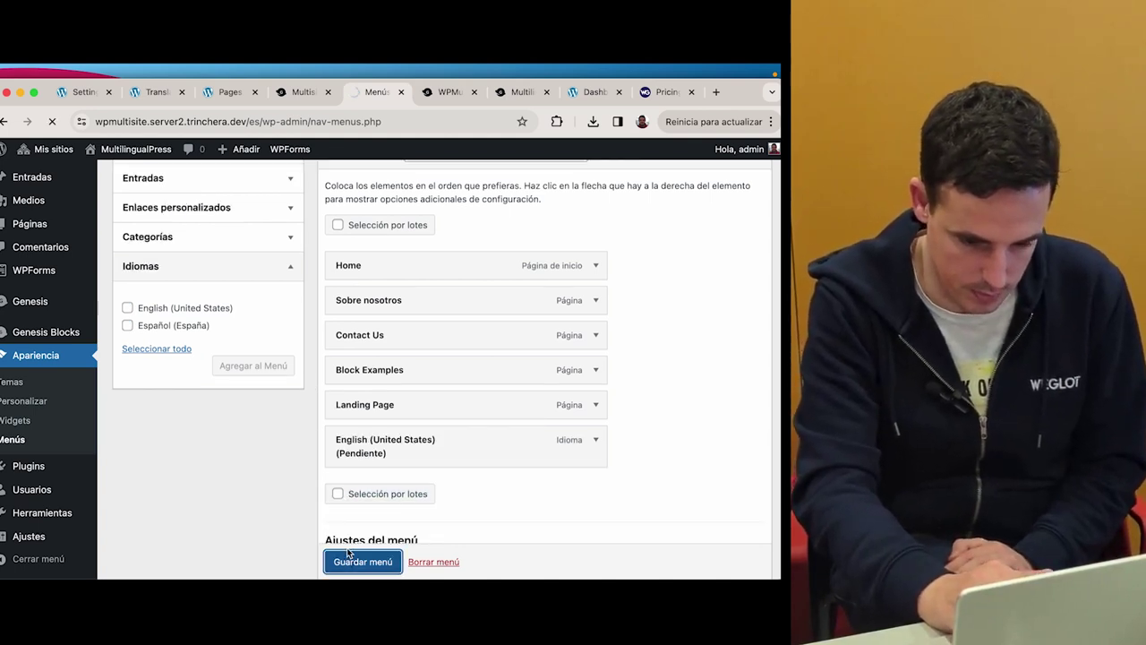
Re-save the Header Menu and reload the /es front page to check the link.
click(436, 92)
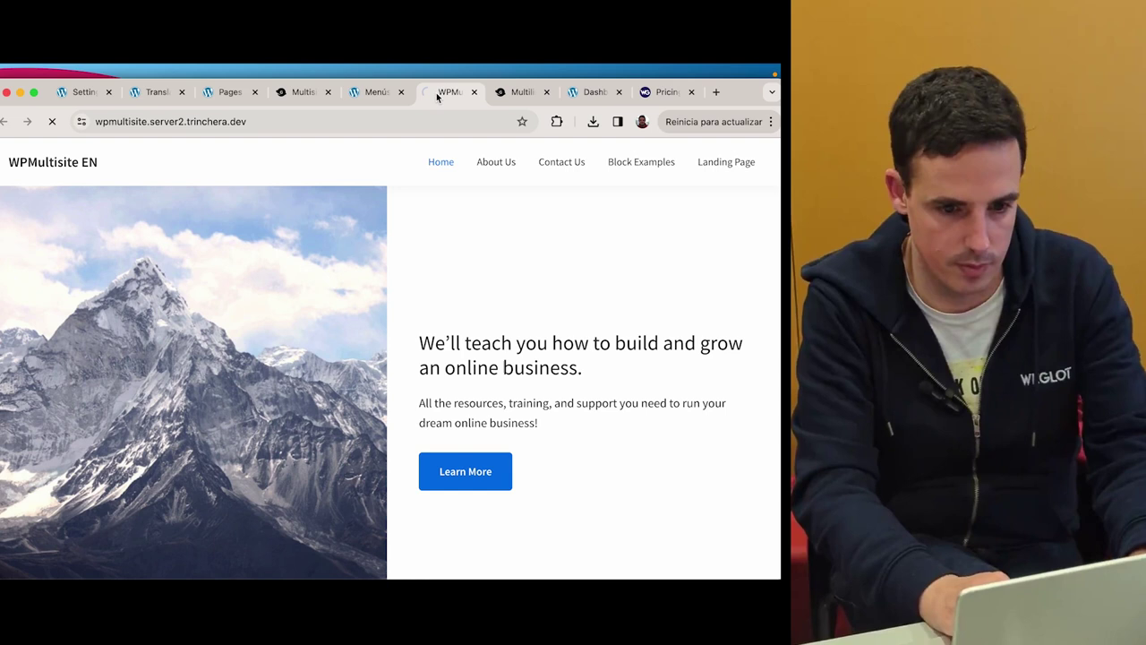
key(super+r)
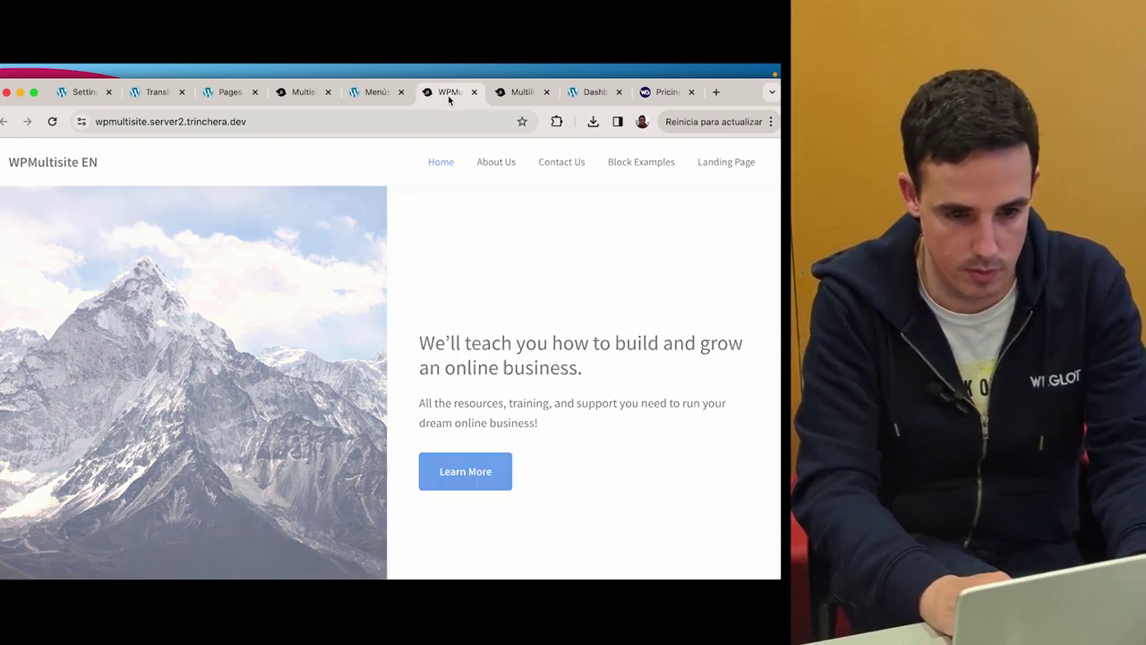
click(370, 92)
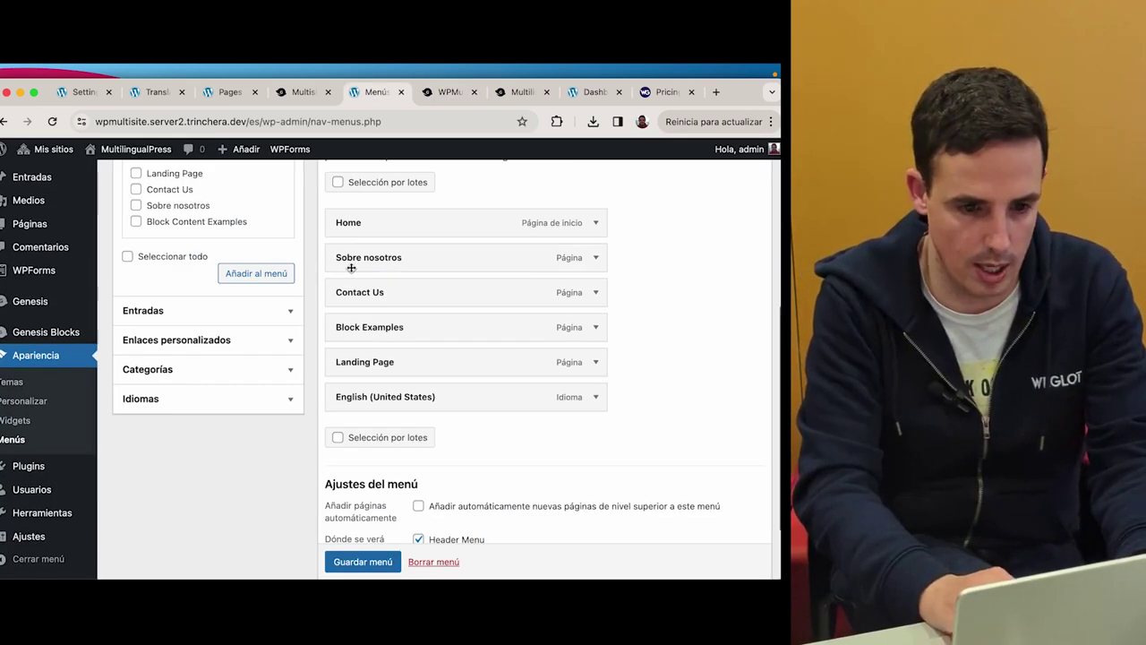
scroll(351, 269, down, 5)
scroll(351, 268, down, 2)
click(362, 520)
click(448, 92)
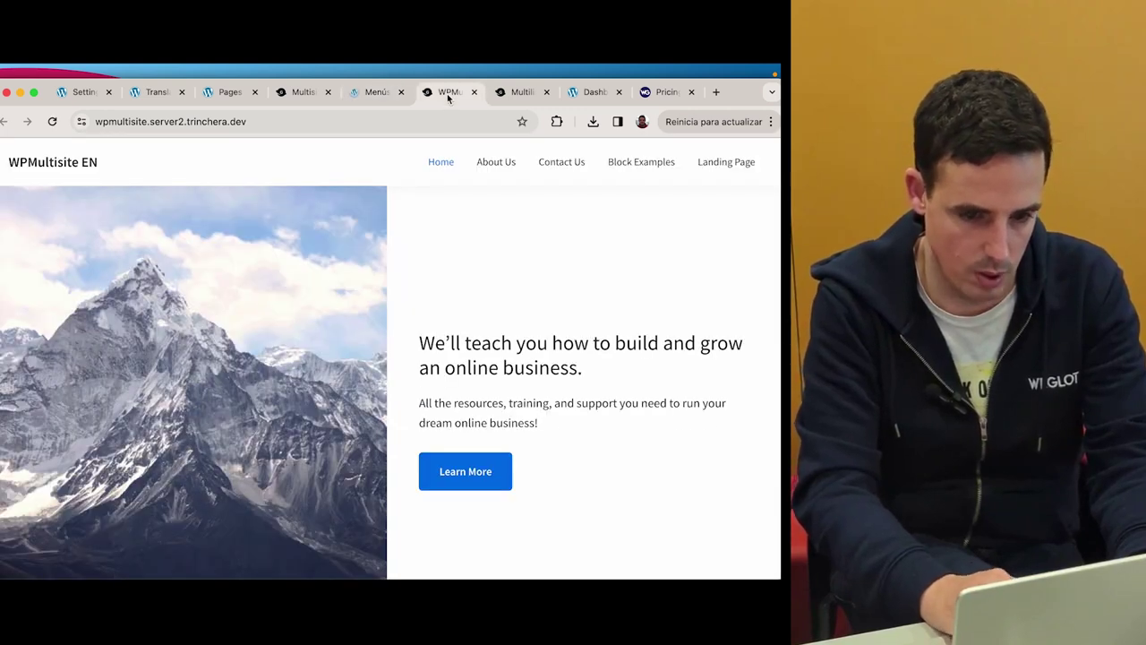
click(474, 93)
key(super+r)
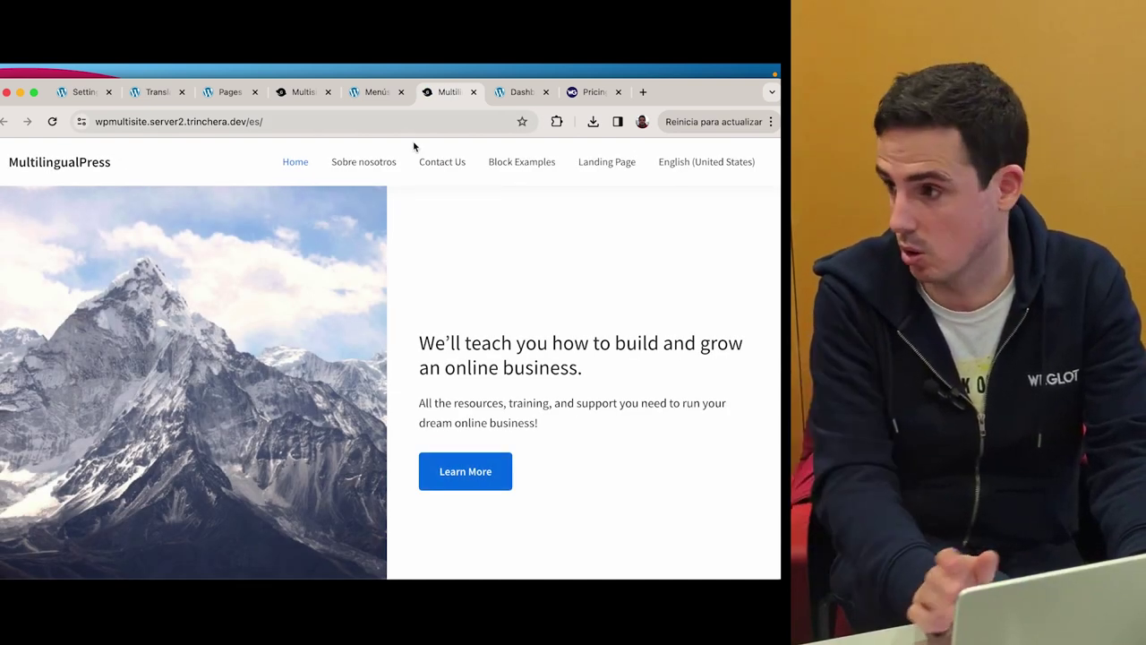
Follow English (United States) from the Spanish Contact Us page to its English version.
click(439, 164)
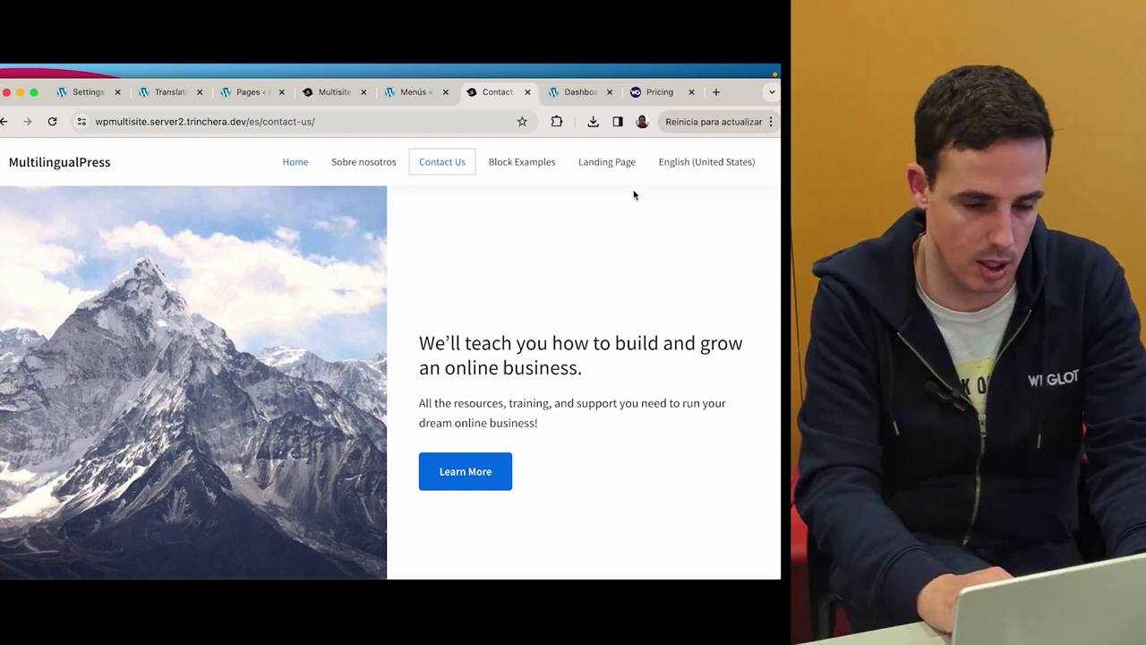
click(270, 121)
drag(274, 121, 295, 121)
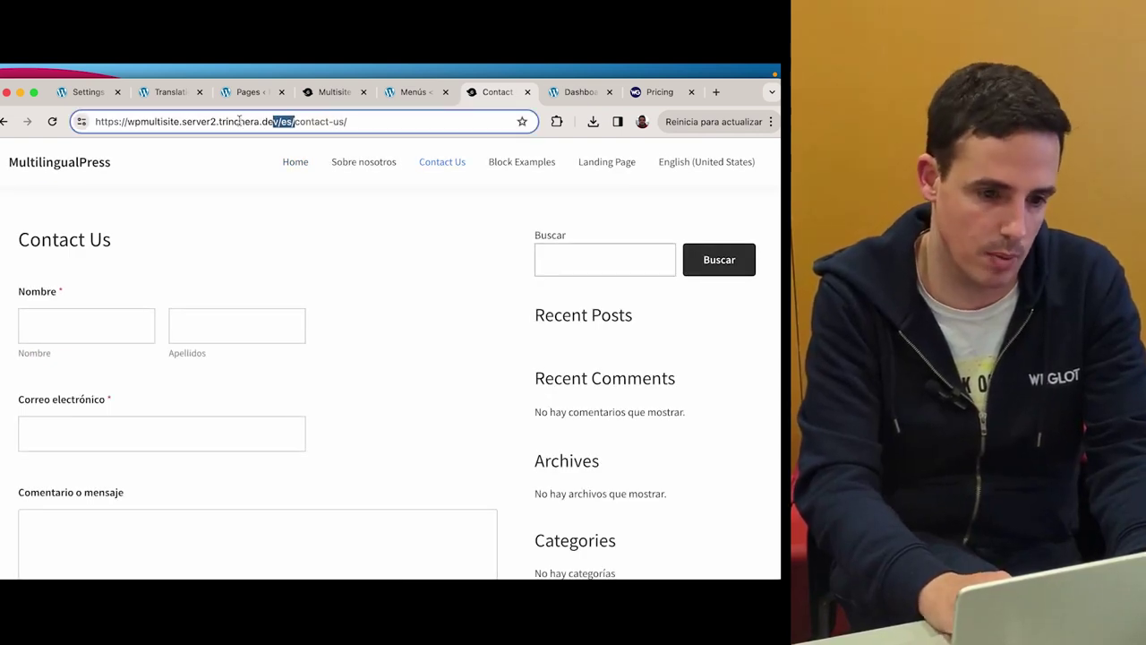
click(709, 162)
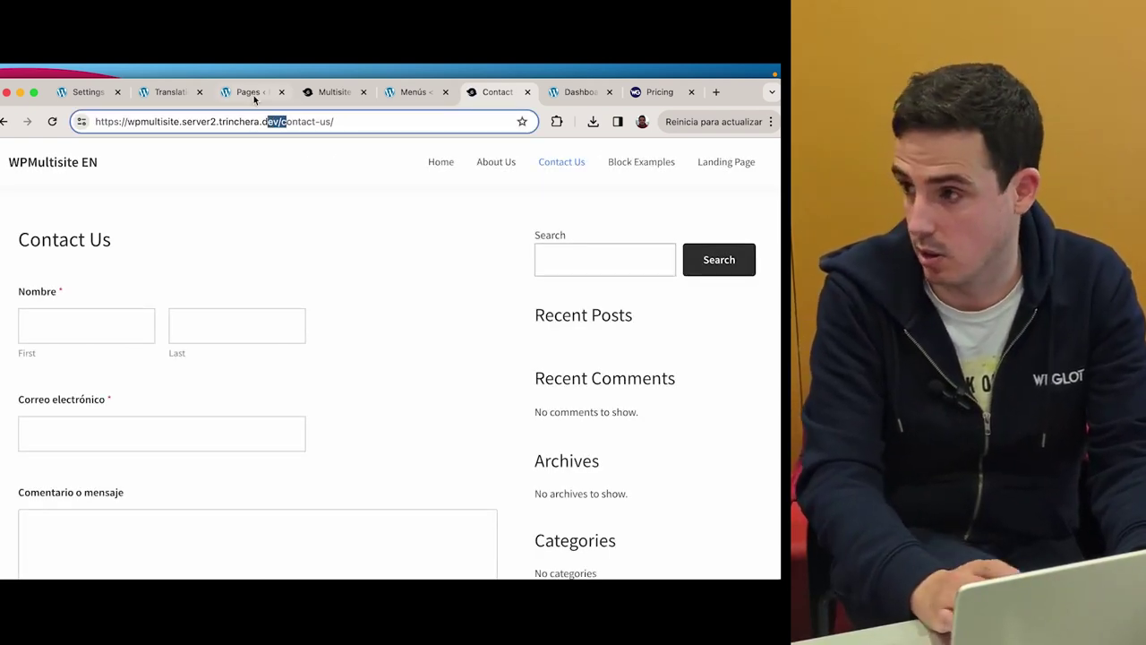
click(252, 92)
click(395, 93)
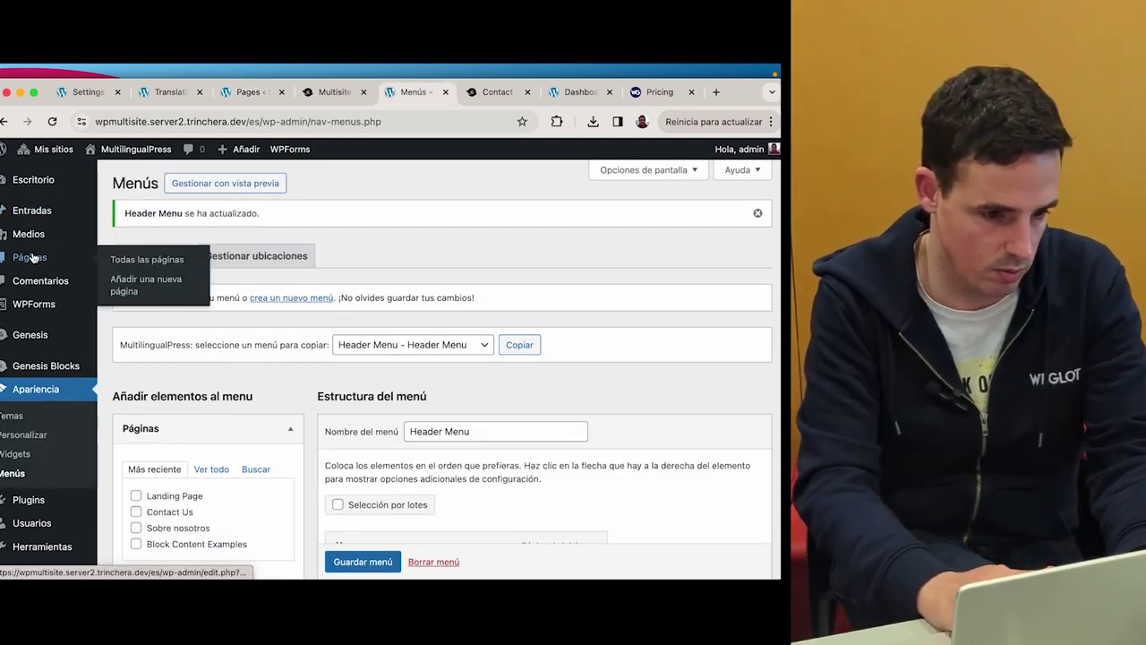
Start a new Spanish page with the title 'Página'.
click(130, 285)
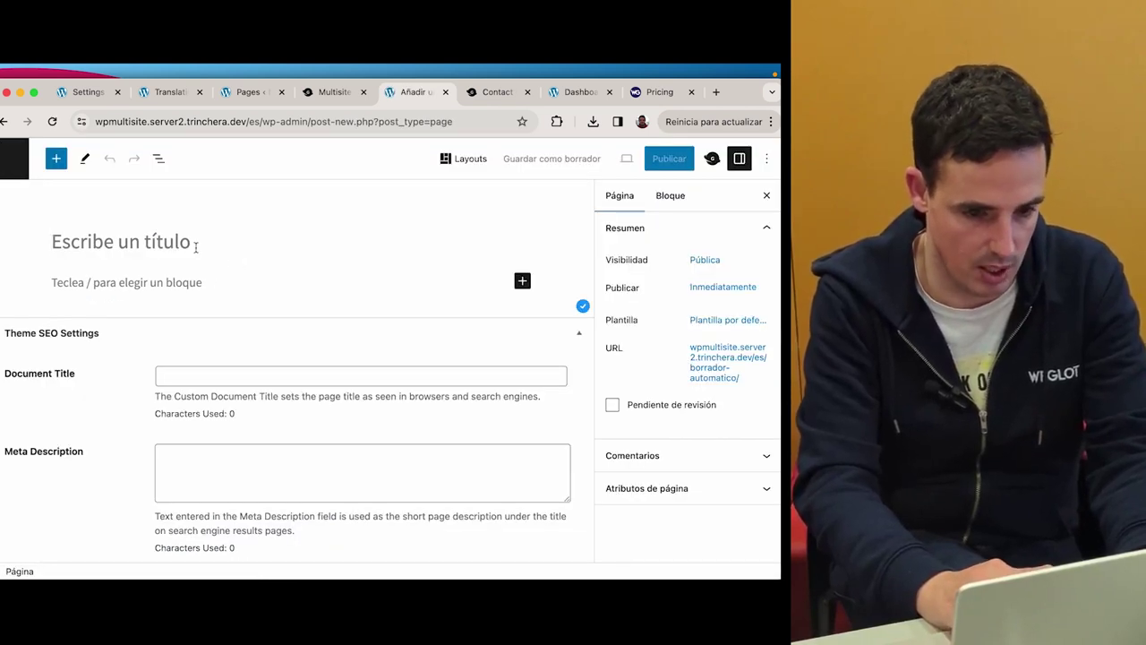
text(Página)
scroll(195, 248, down, 15)
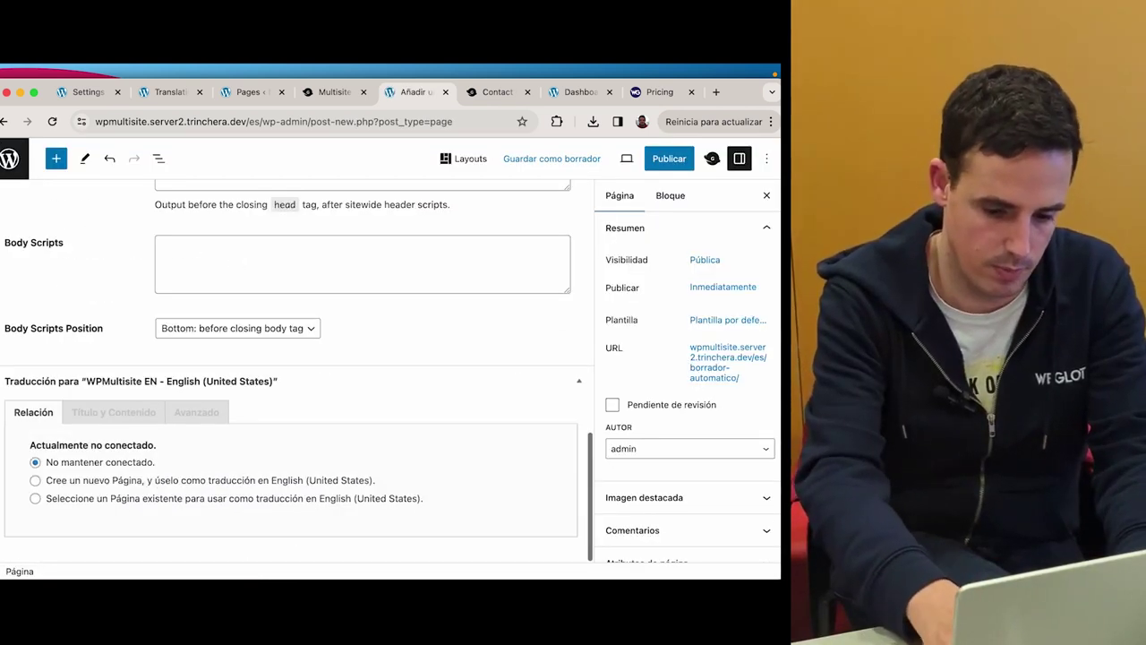
Link the existing English About Us page (ID: 12) as the page's English (United States) translation.
click(72, 499)
click(80, 536)
text(abo)
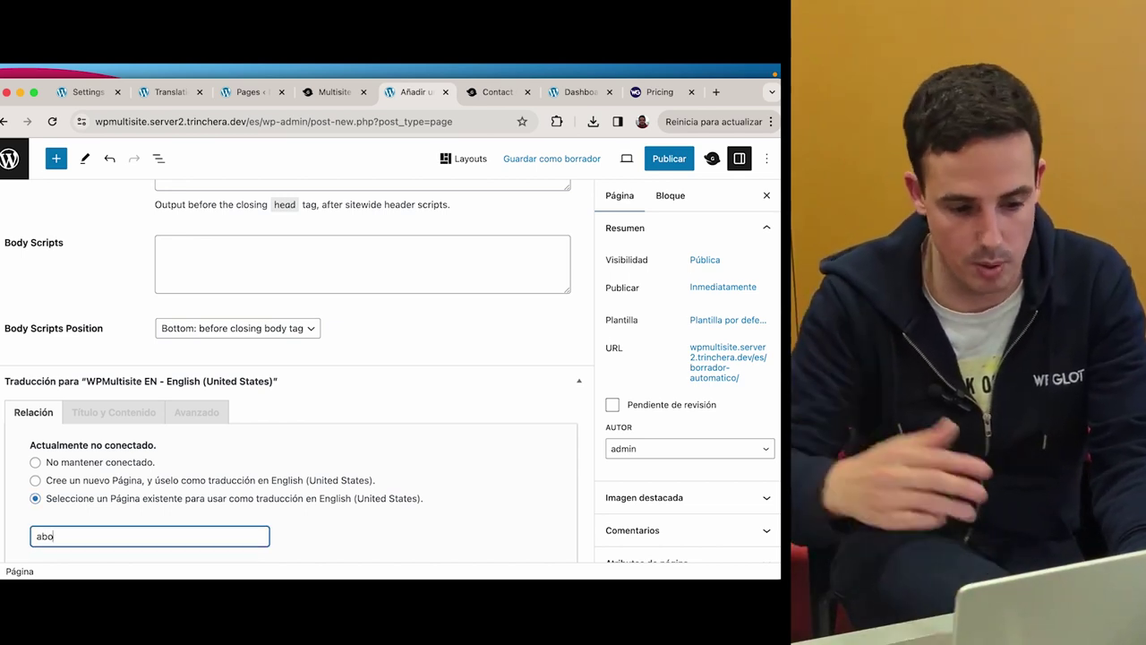
text(ut)
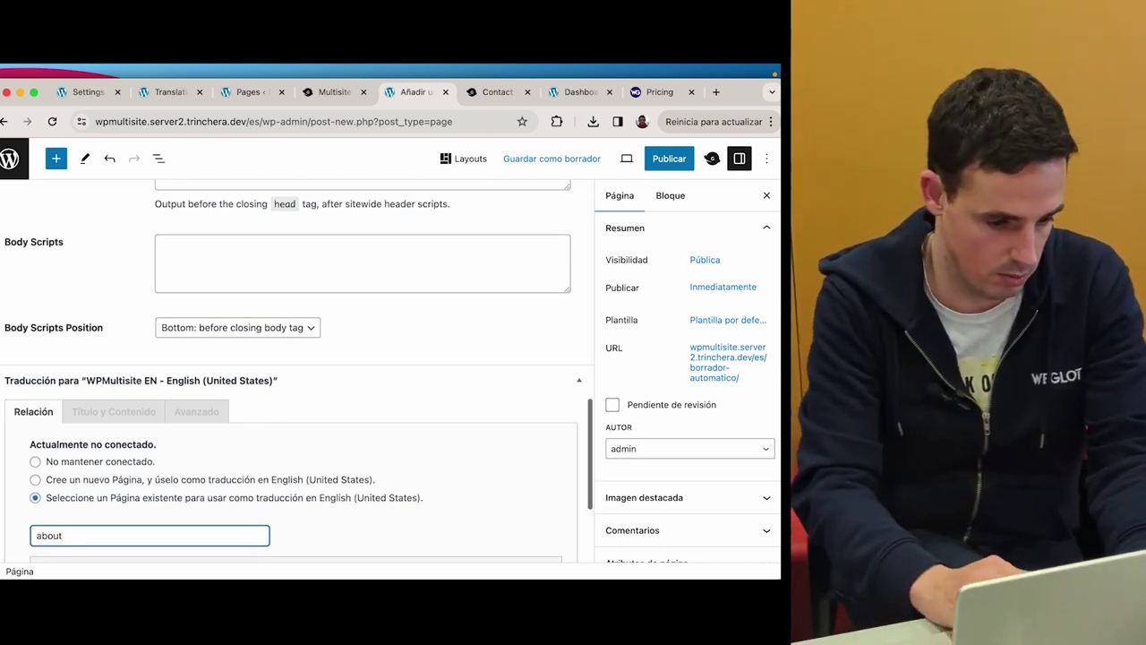
scroll(117, 528, down, 2)
scroll(114, 548, down, 1)
scroll(132, 543, up, 1)
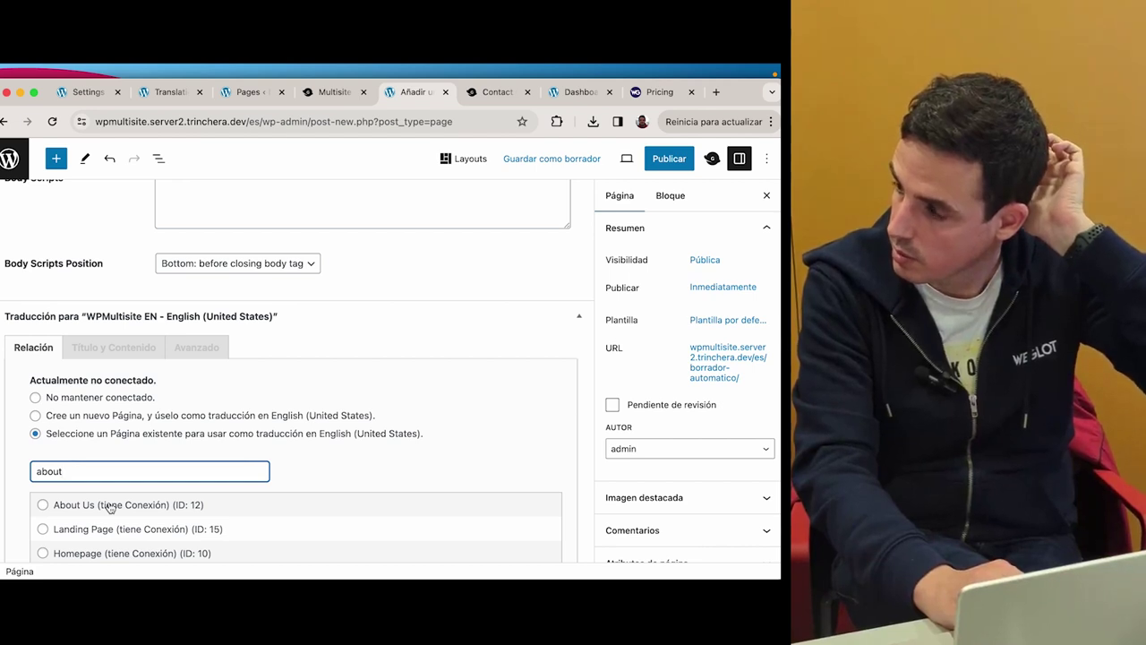
click(109, 506)
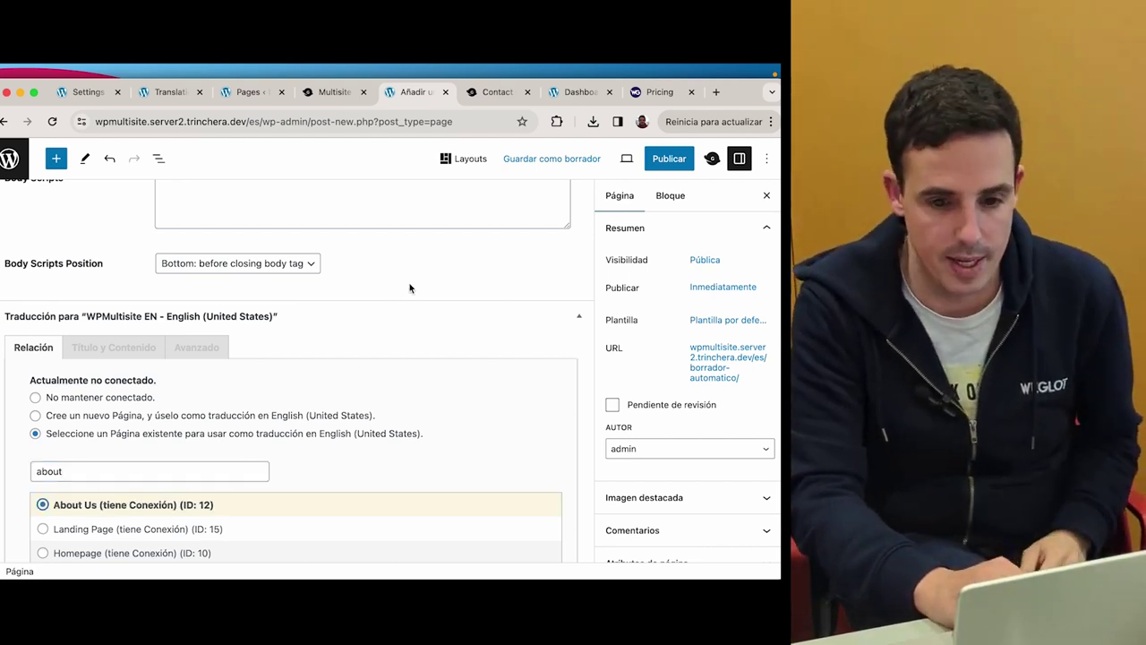
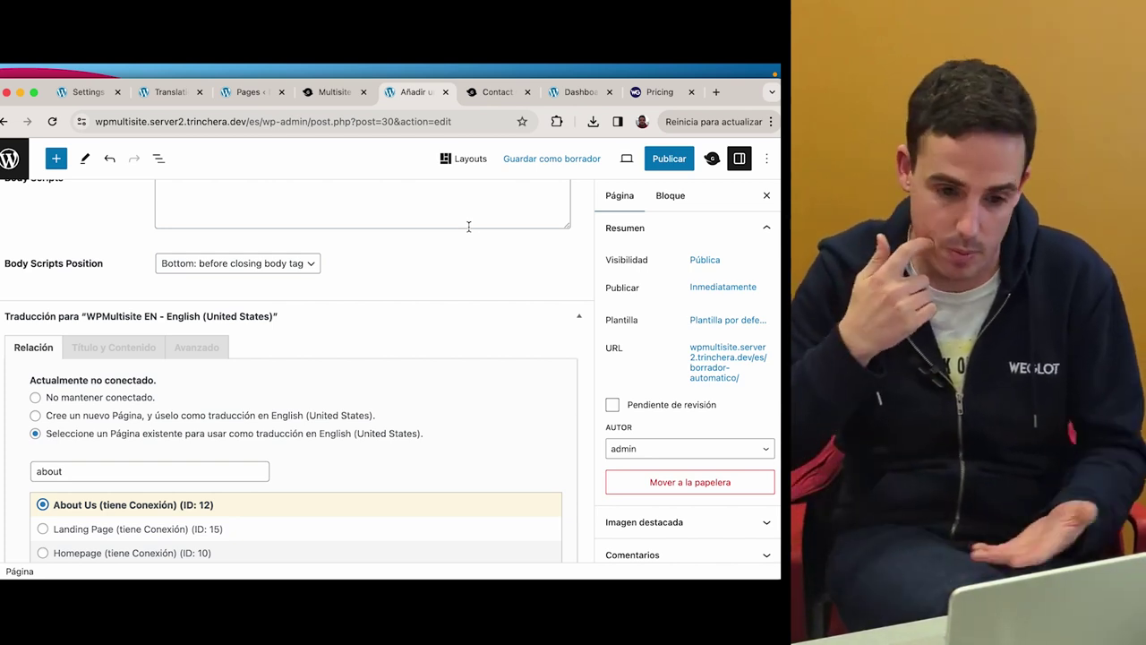
Preview the live site's home page, then return to the WordPress dashboard.
click(568, 93)
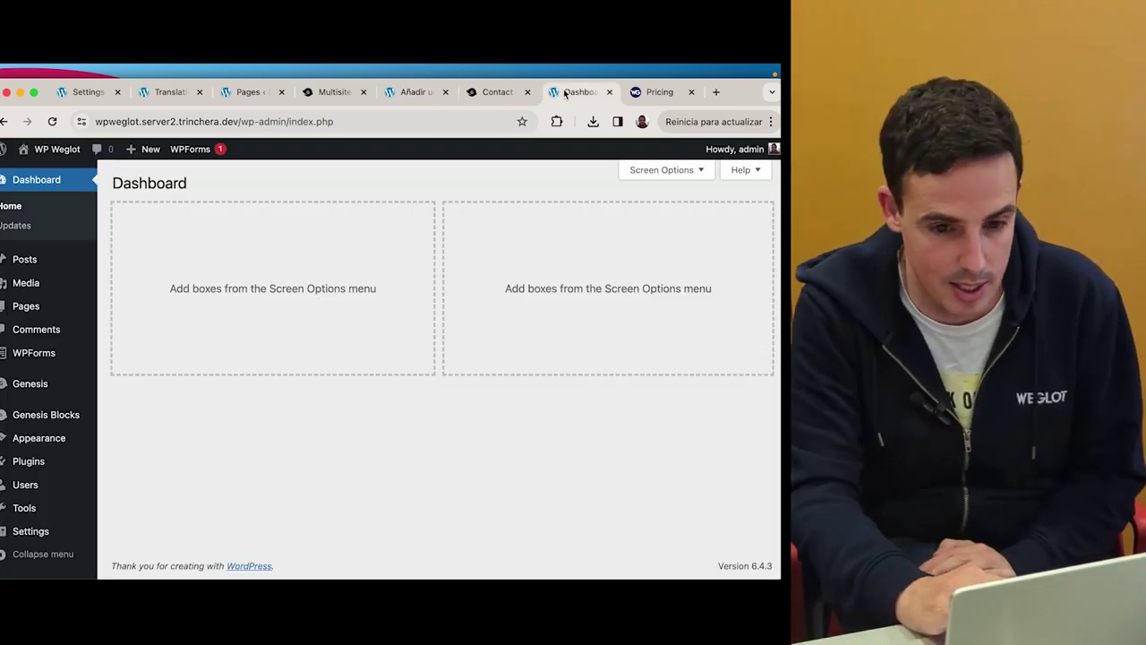
super+click(47, 171)
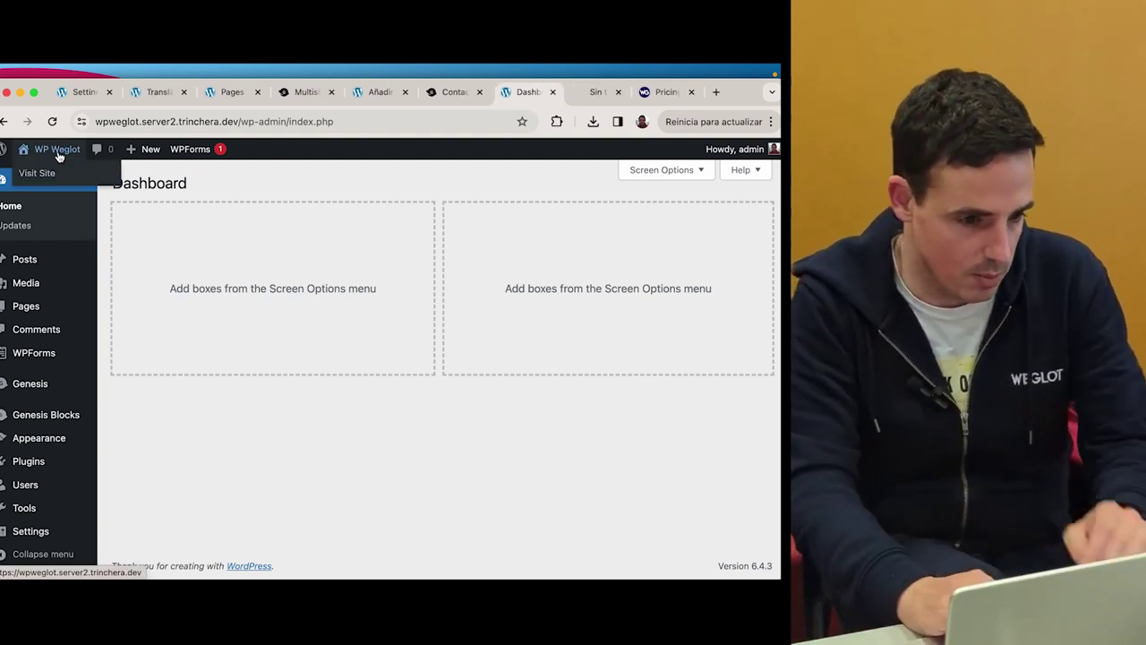
click(612, 100)
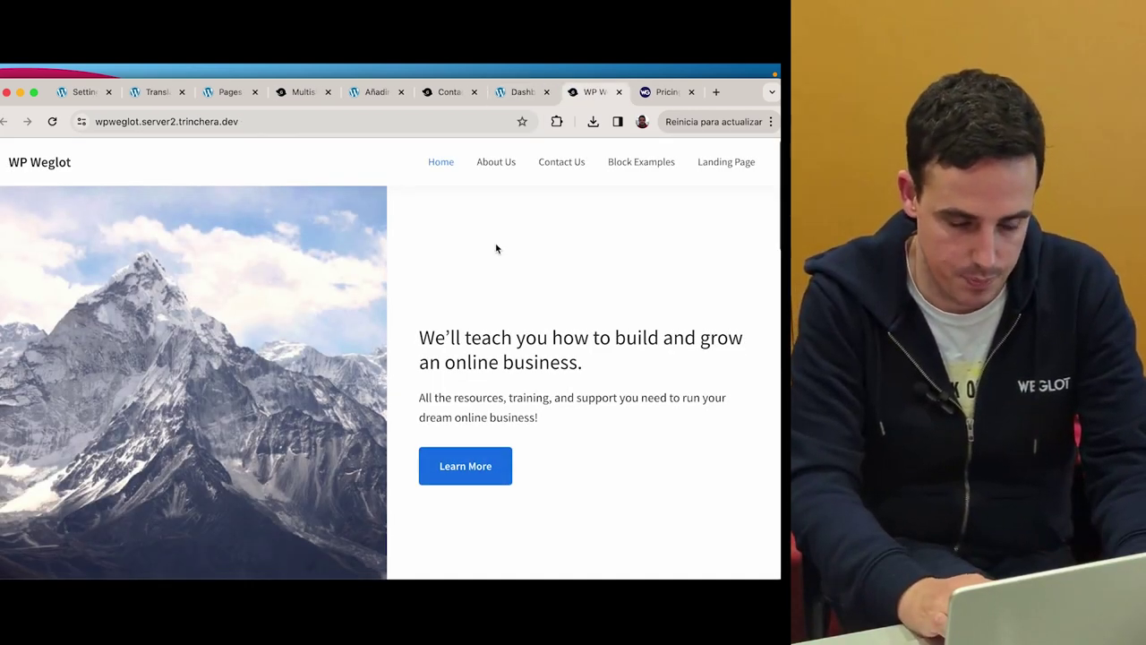
scroll(496, 248, down, 15)
scroll(496, 248, up, 15)
click(523, 92)
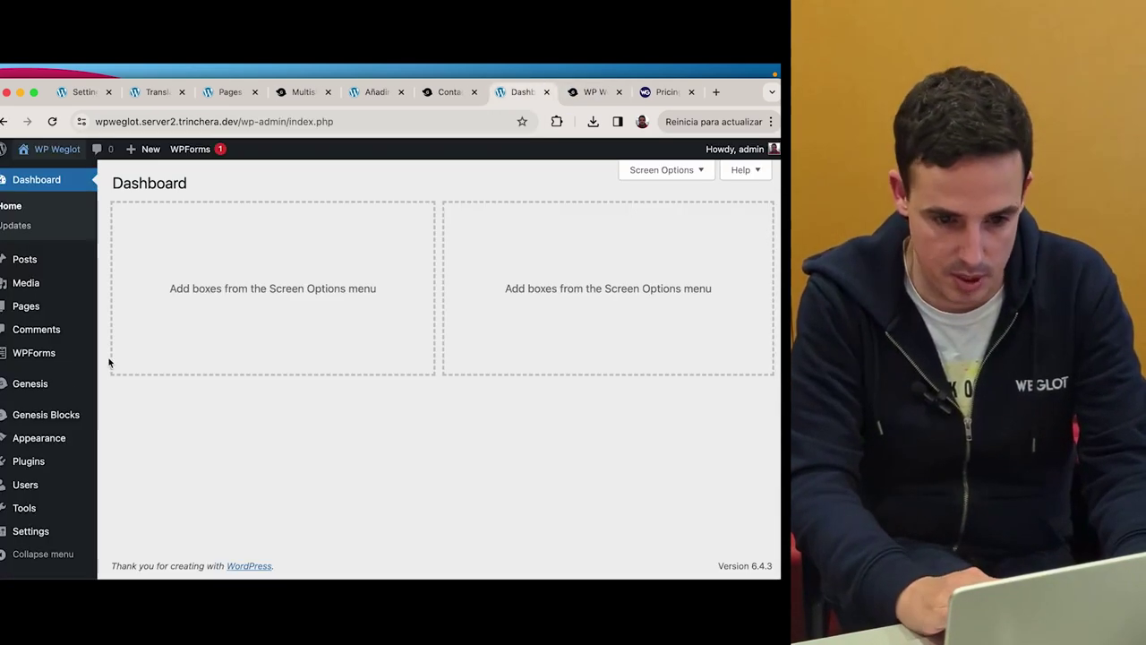
Activate Weglot Translate under Installed Plugins and look over its settings page.
mouse_move(54, 481)
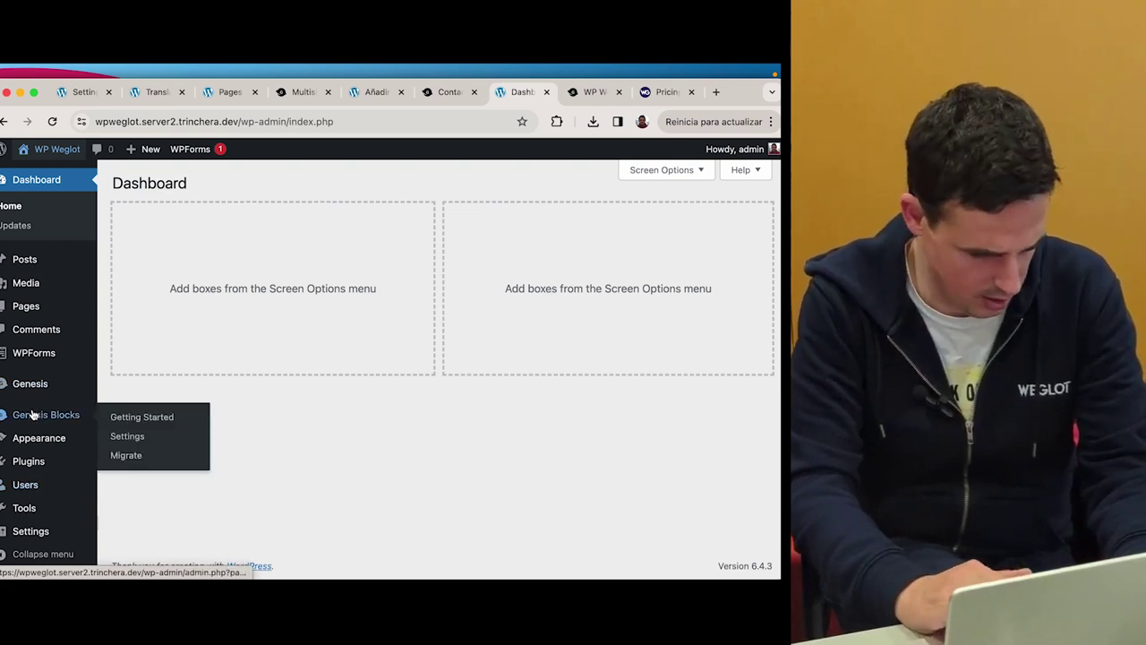
click(26, 462)
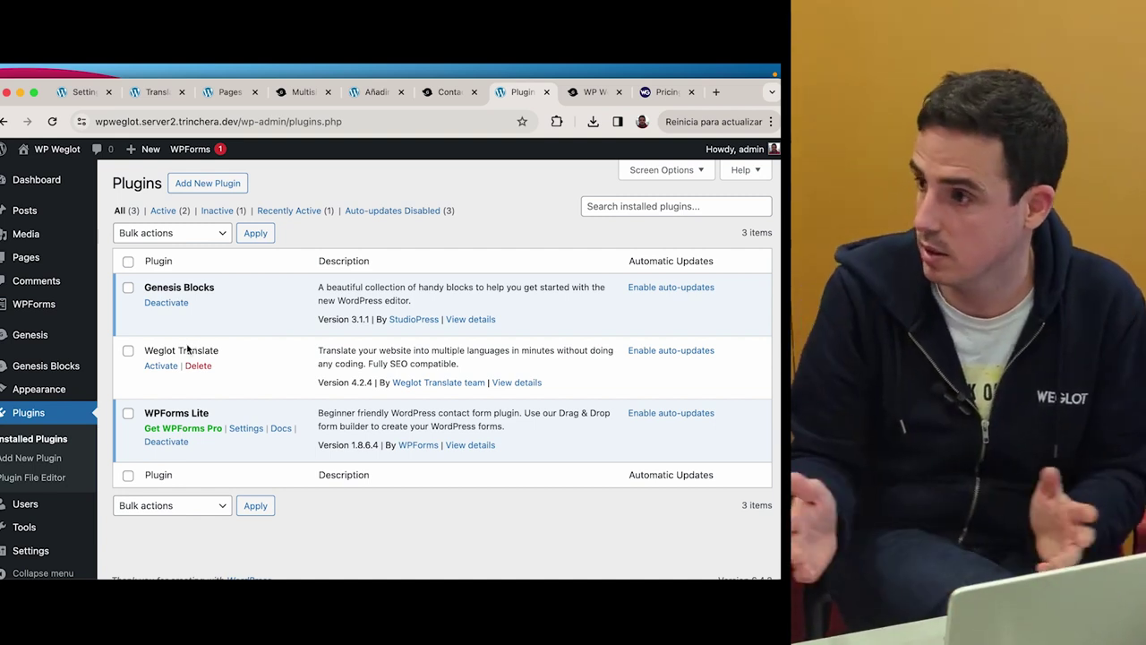
click(162, 369)
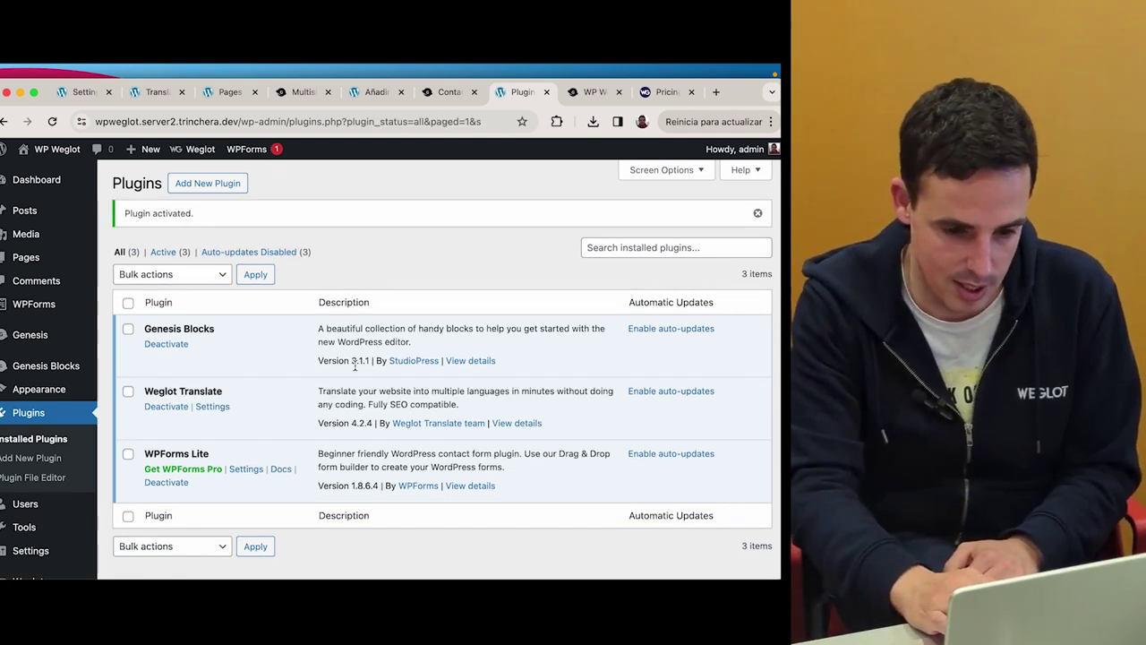
drag(368, 403, 467, 407)
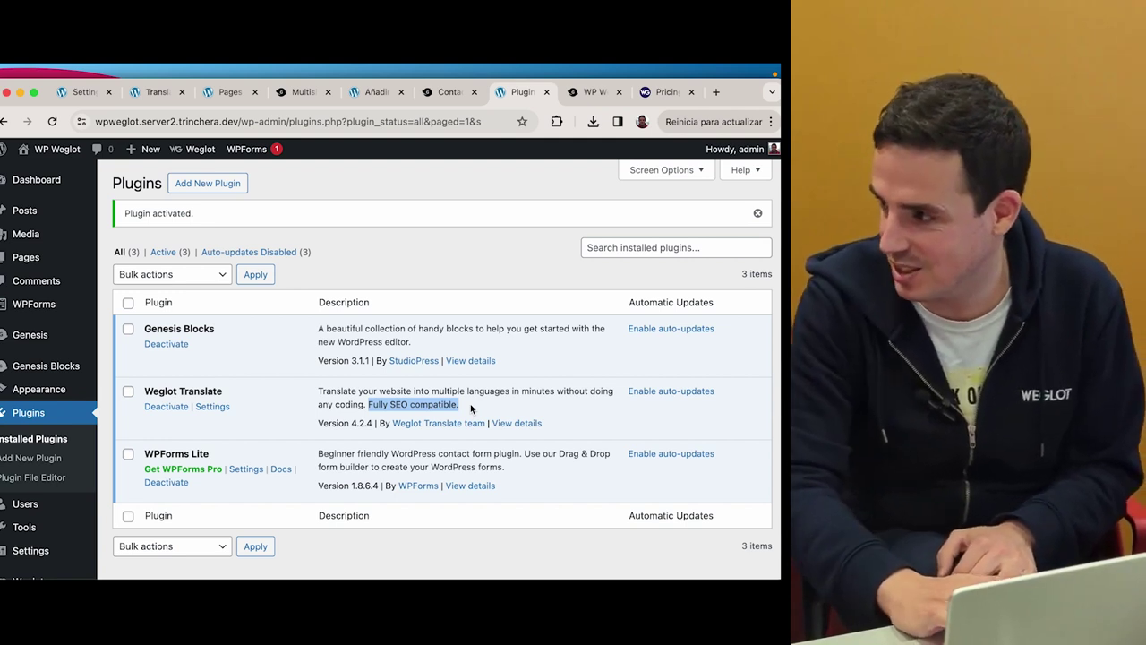
click(467, 405)
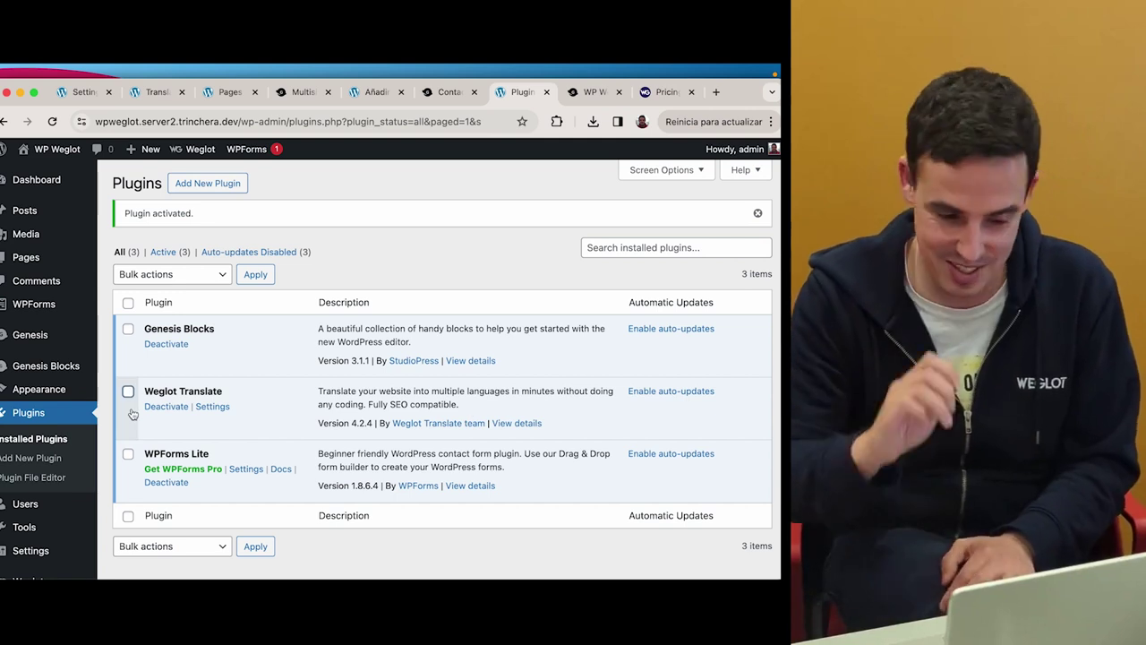
scroll(33, 437, down, 1)
In Weglot settings, add Español next to Euskara as destination languages and save changes.
click(29, 535)
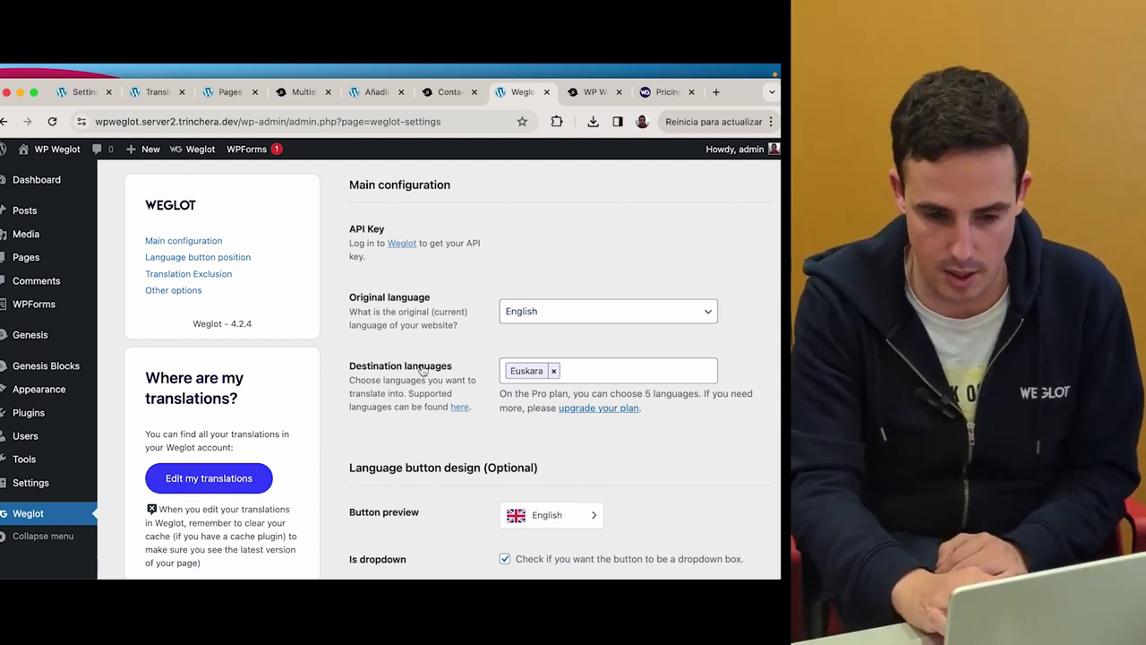
click(626, 365)
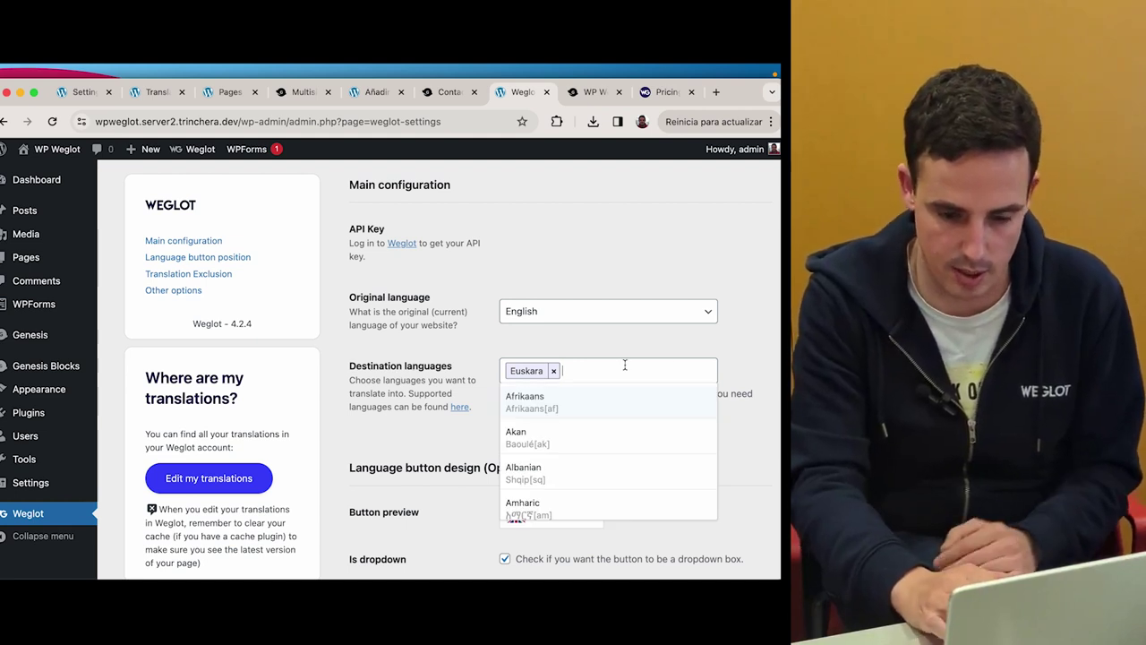
text(esp)
click(559, 401)
click(407, 432)
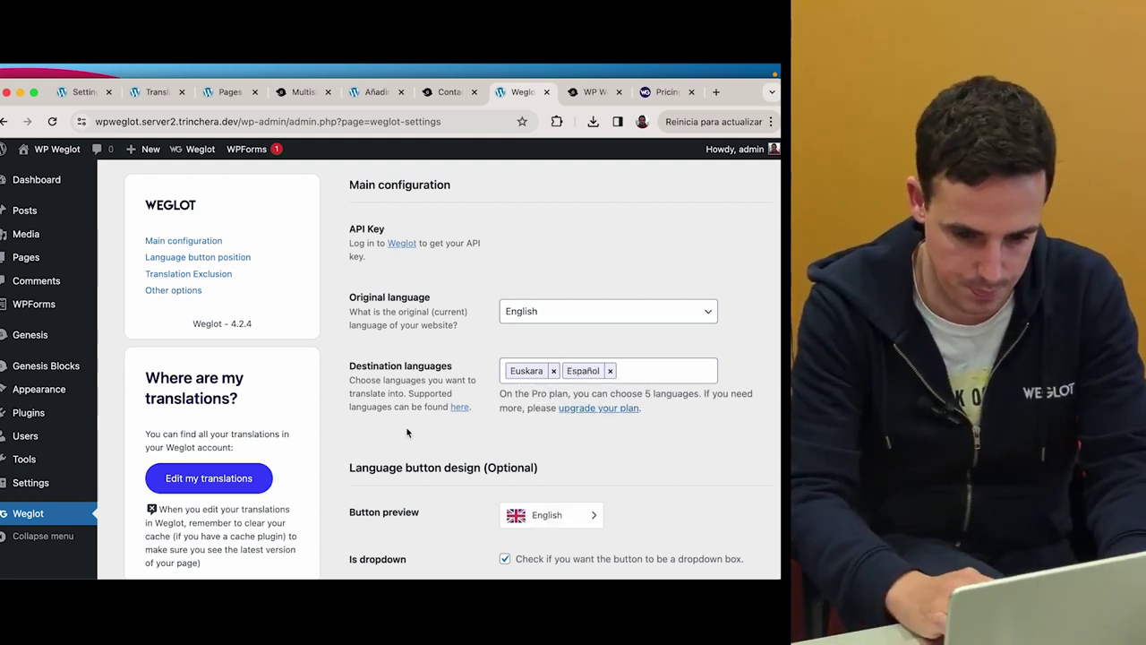
scroll(407, 432, down, 3)
scroll(482, 355, down, 3)
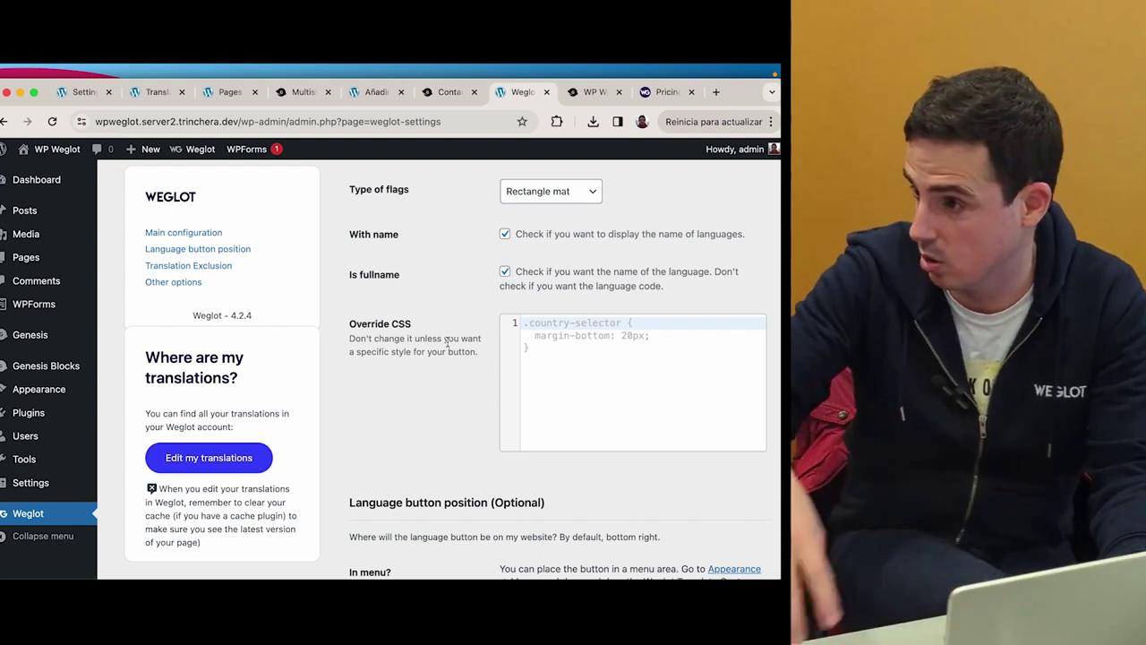
scroll(447, 343, down, 6)
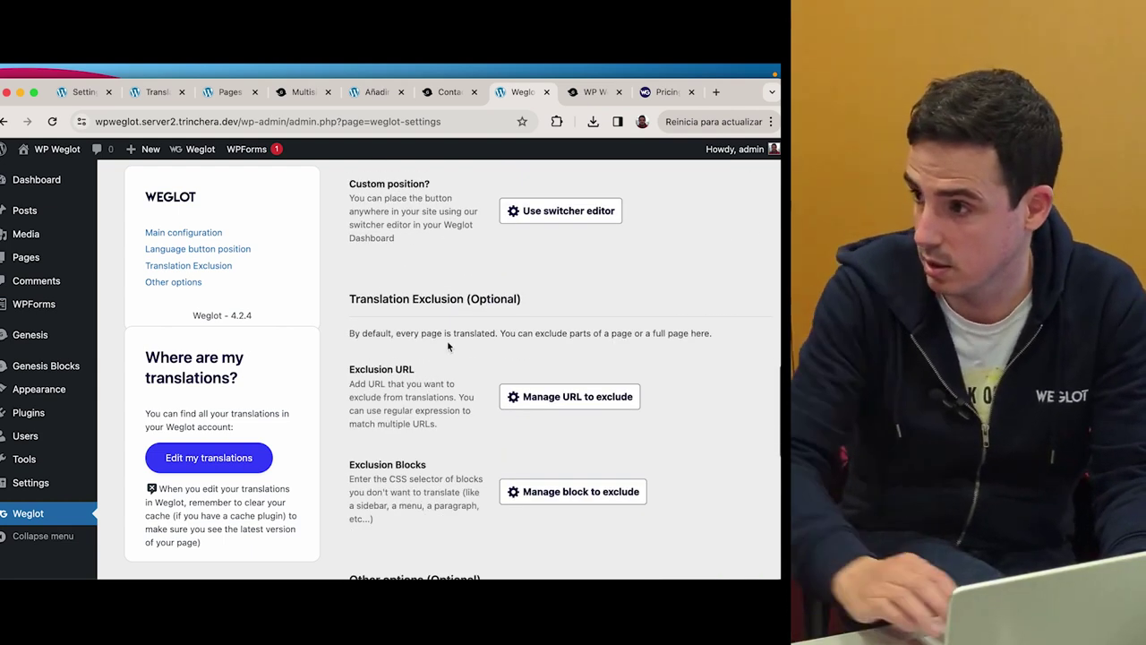
scroll(448, 347, down, 2)
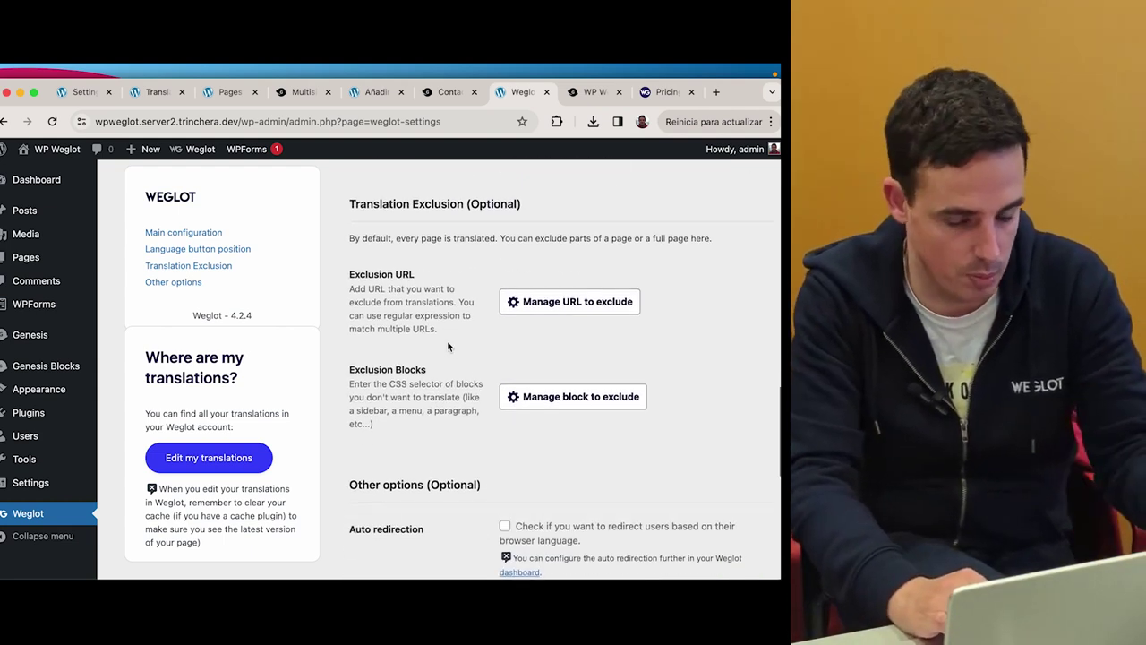
scroll(448, 346, down, 9)
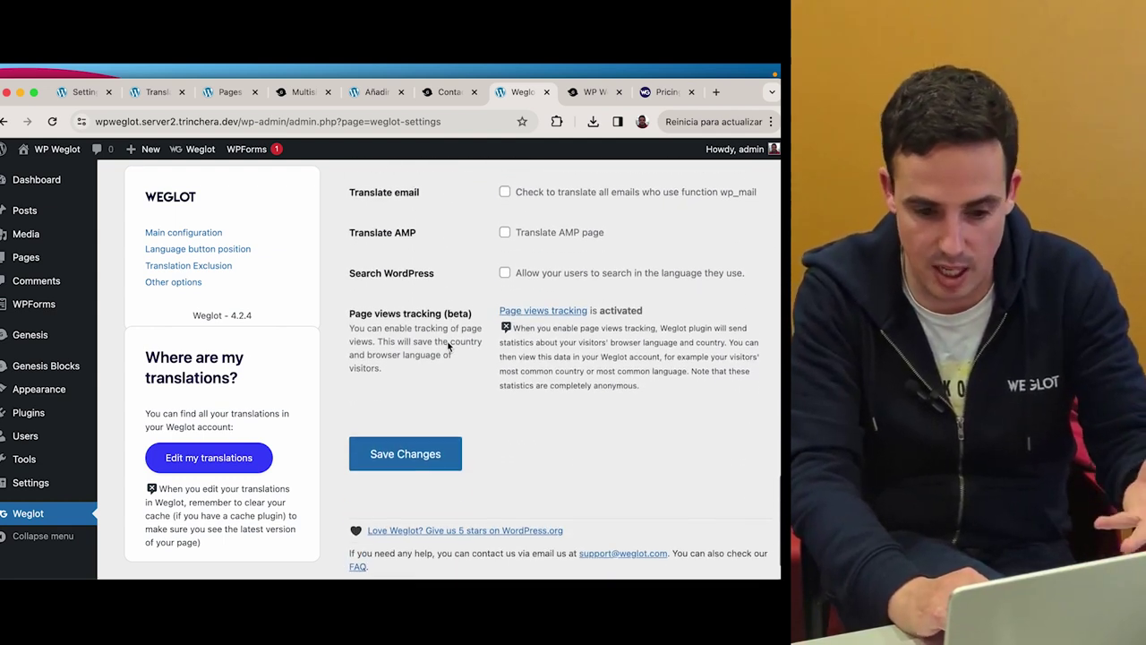
click(379, 439)
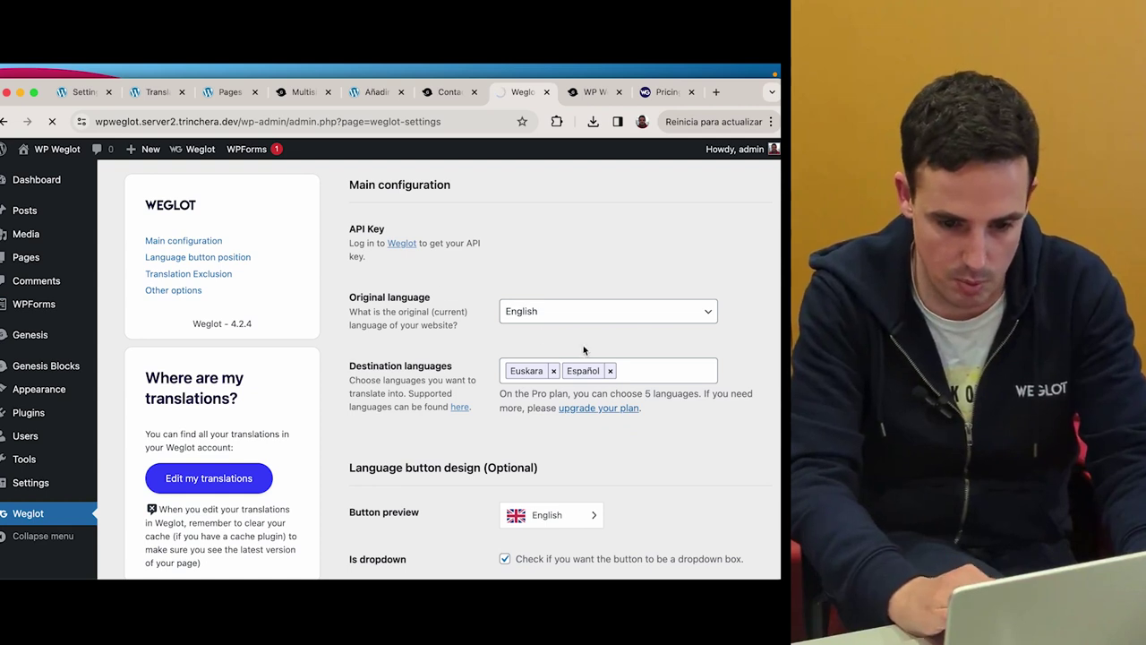
Switch the live site to Español, open Contacte con nosotros, then view Weglot's pricing plans.
click(591, 93)
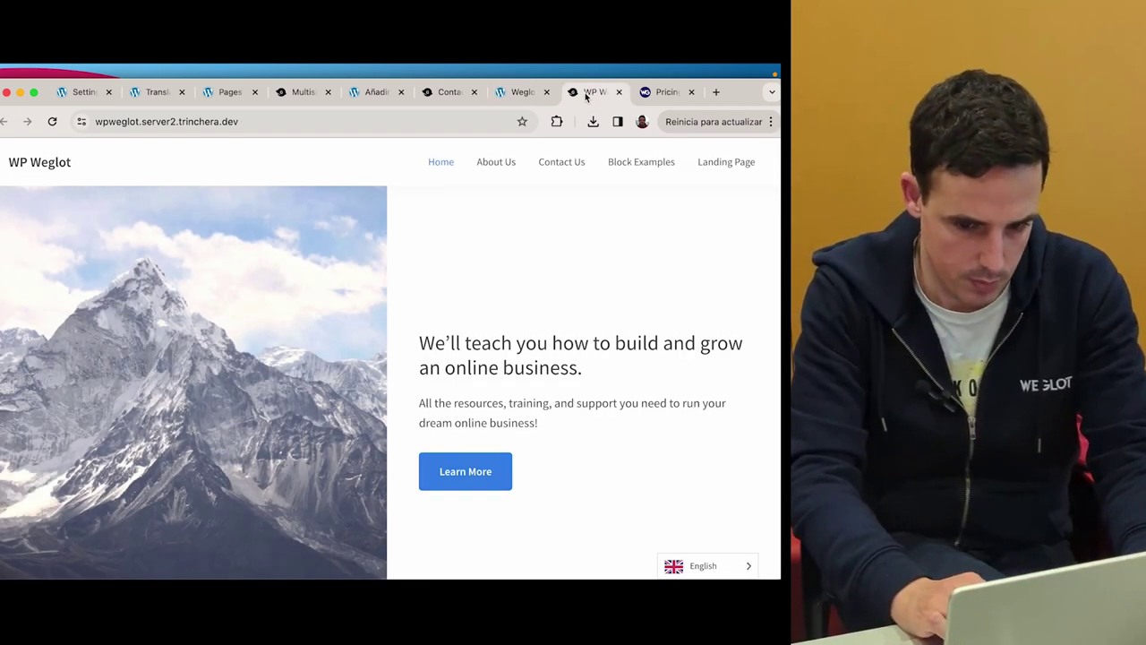
click(710, 564)
click(709, 546)
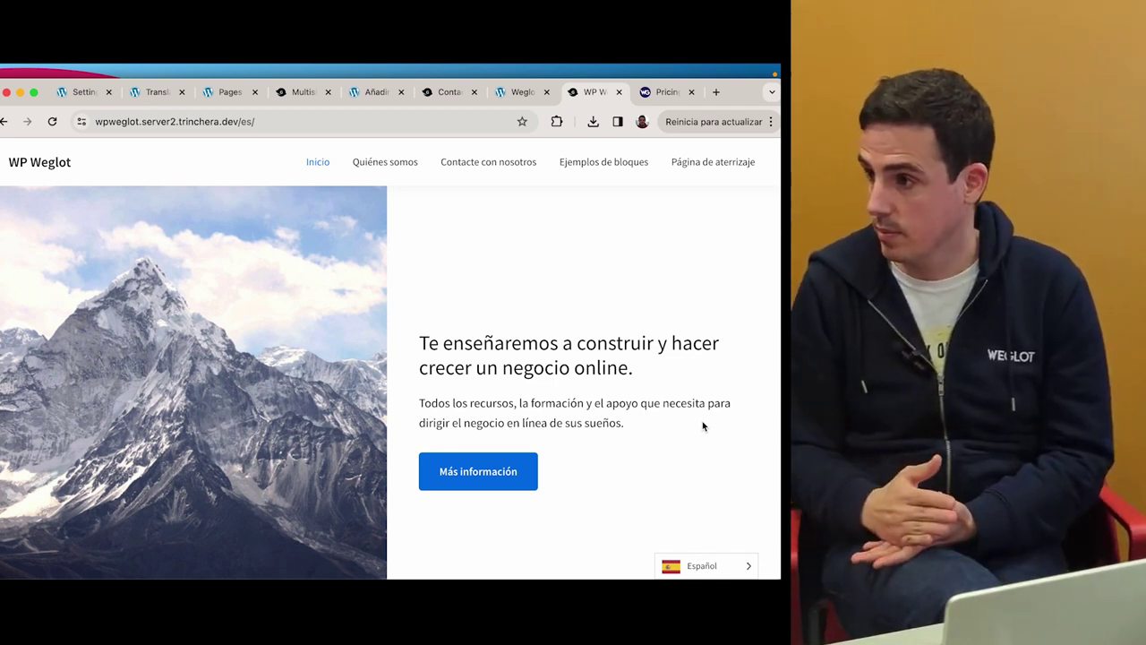
click(487, 163)
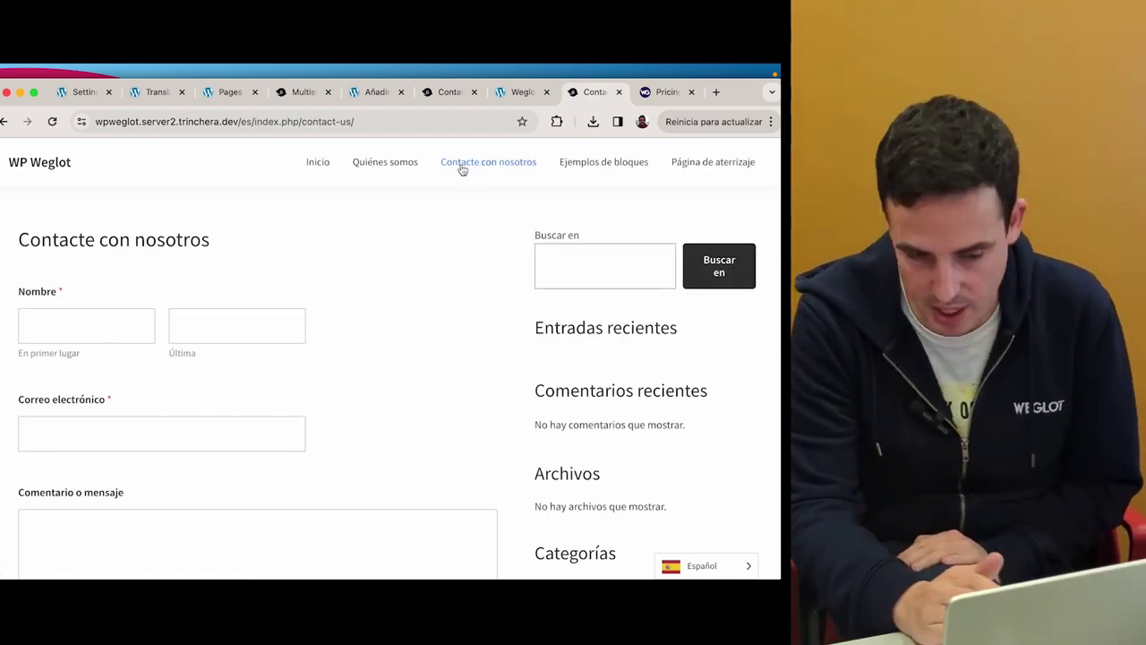
click(653, 97)
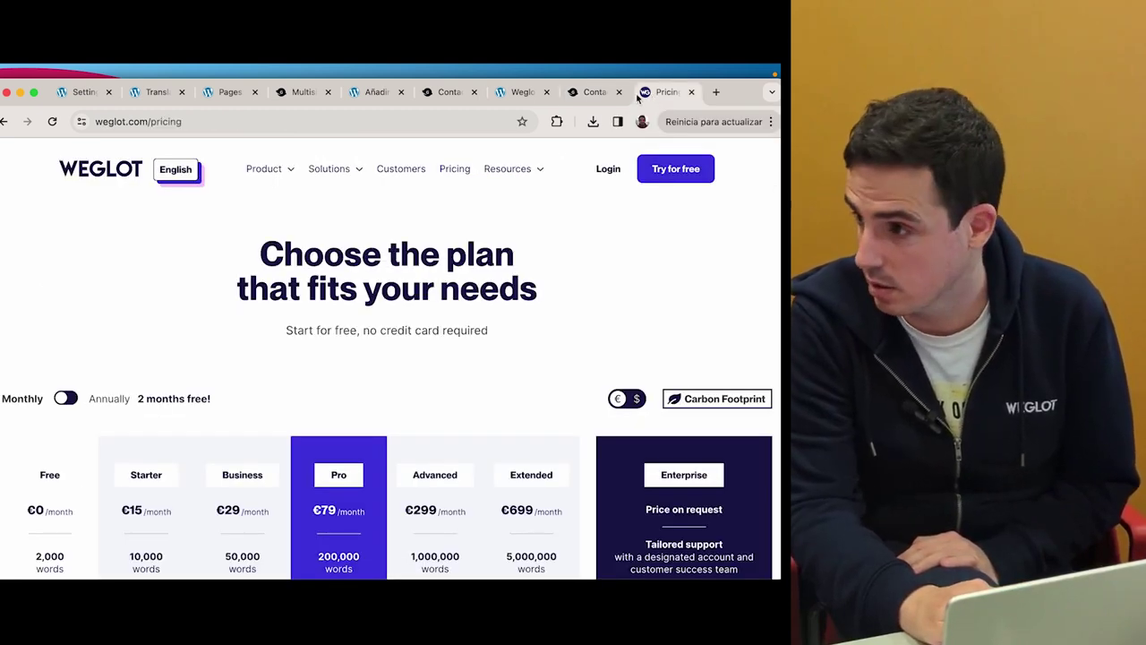
Go to the dashboard.weglot.com login page via the address bar.
click(487, 124)
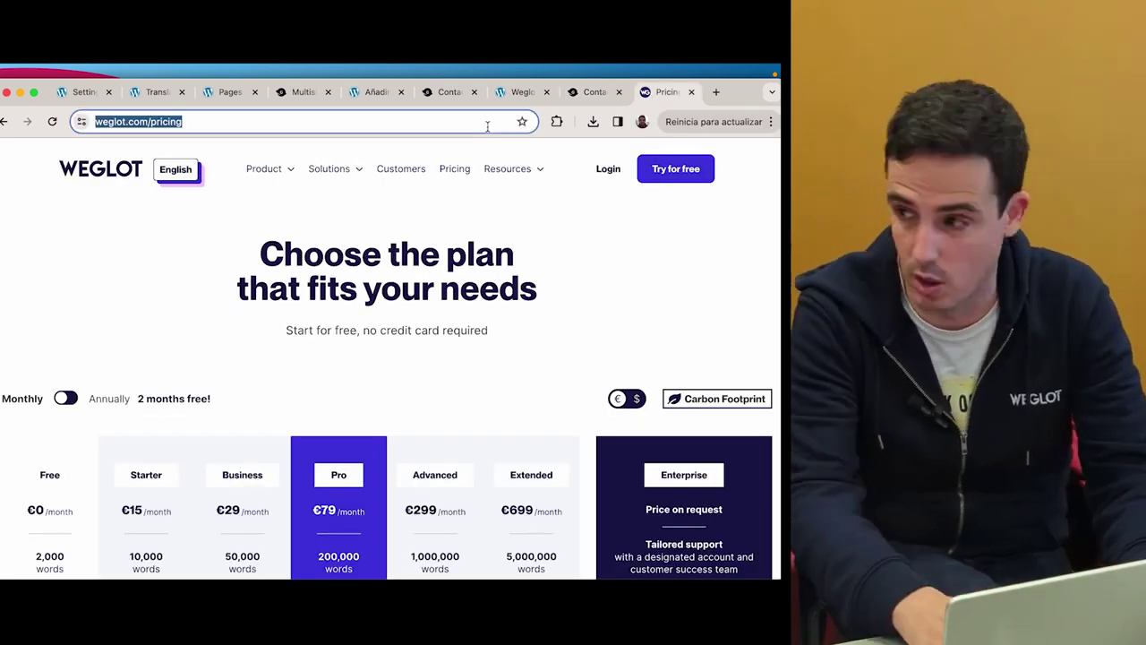
text(dash)
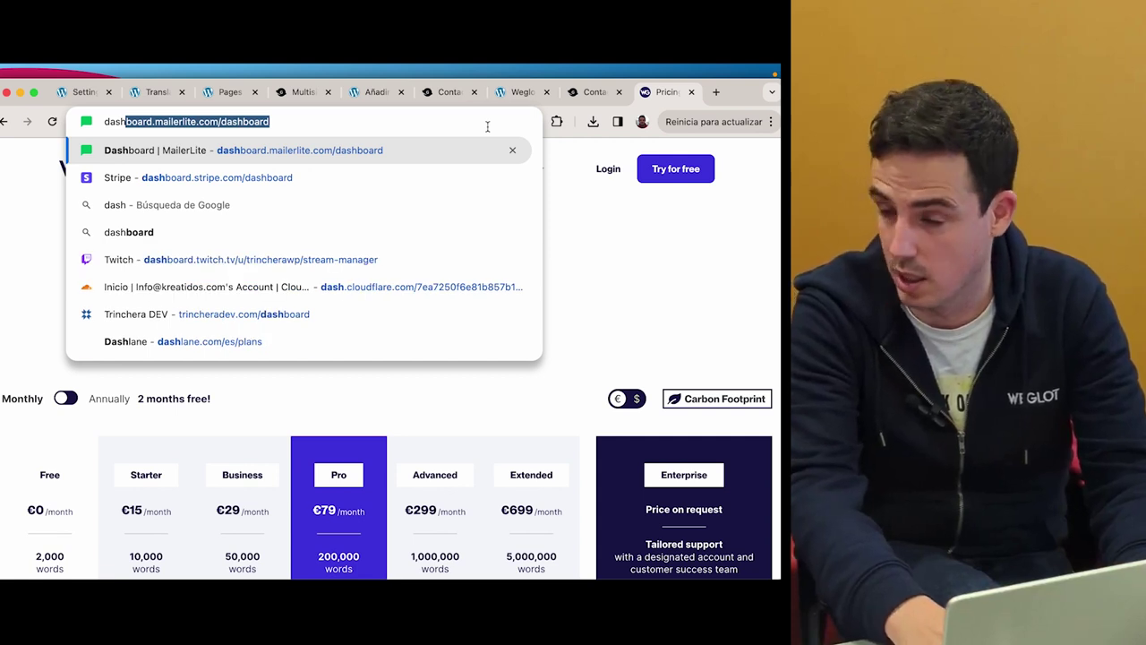
key(Down)
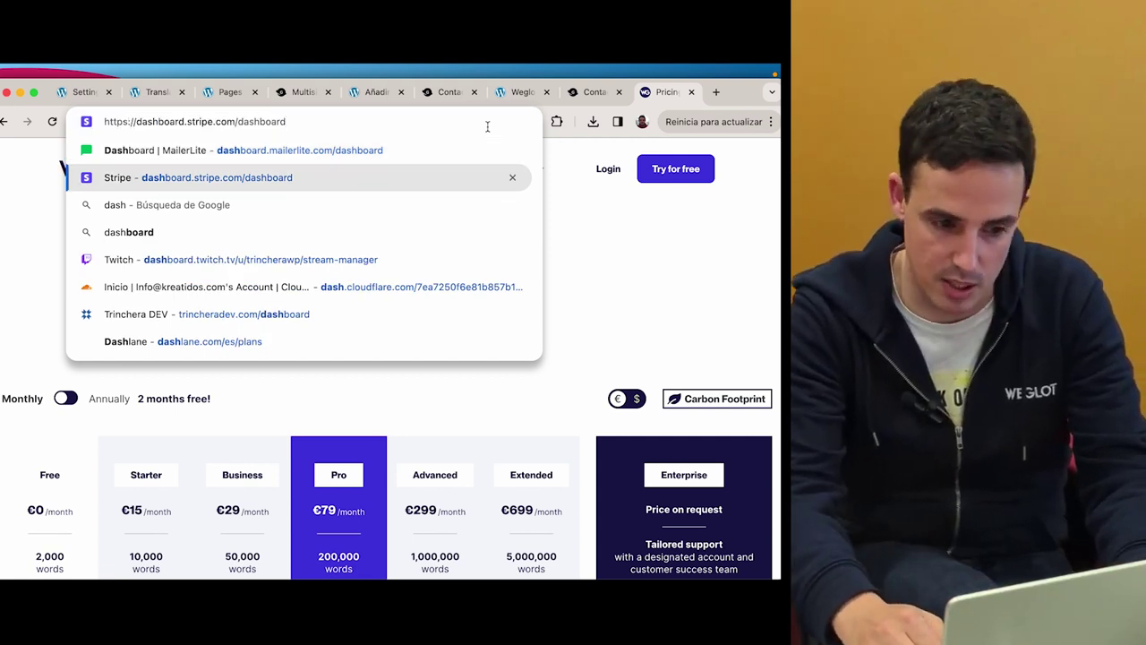
key(super+a)
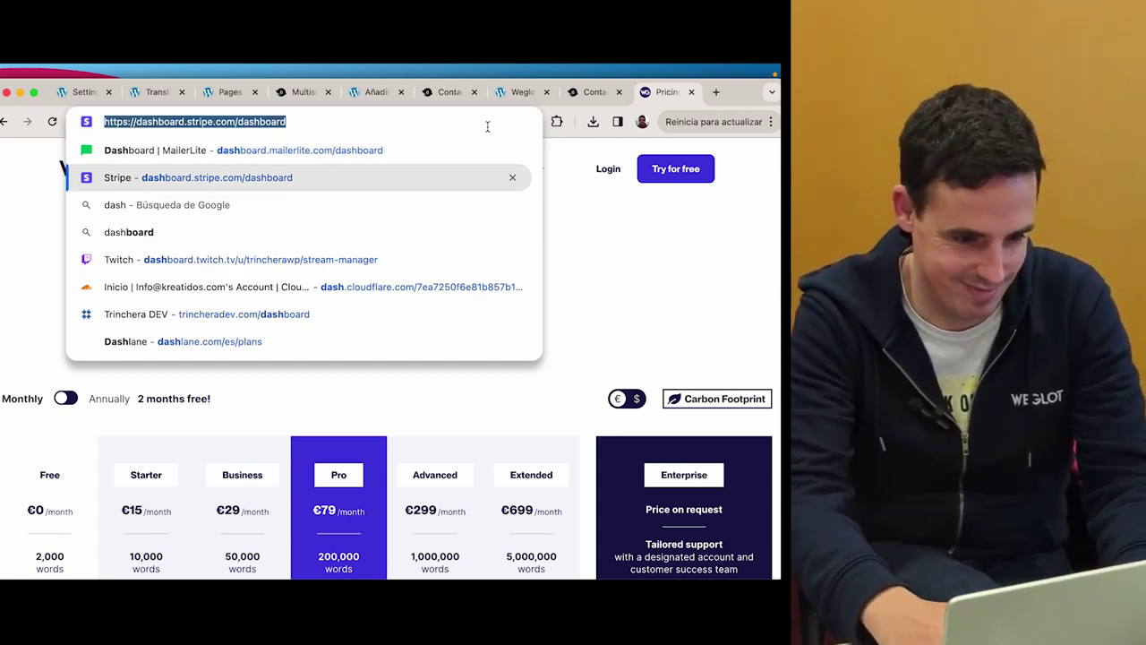
text(mul)
key(super+a)
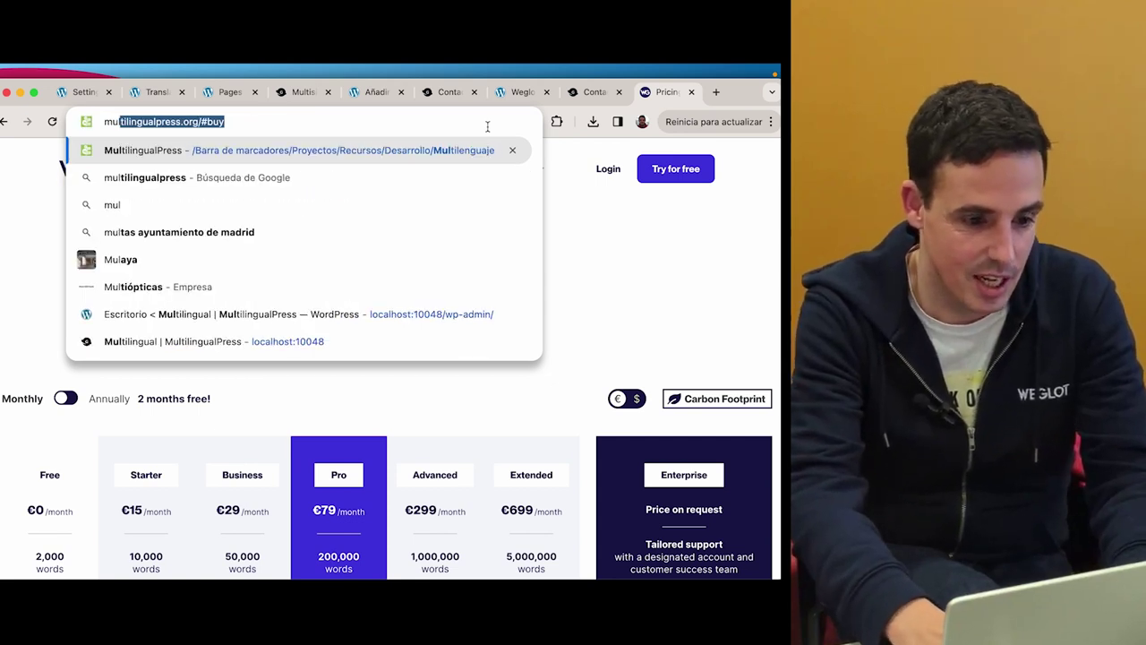
text(weglot.com)
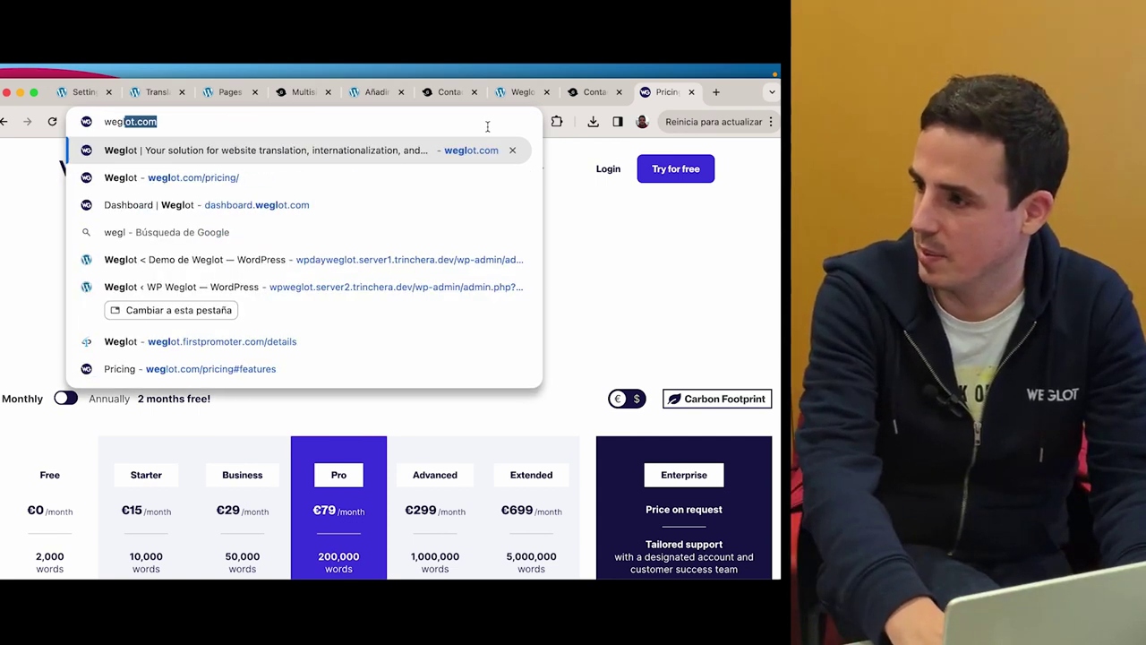
key(Down)
key(Down)
key(Return)
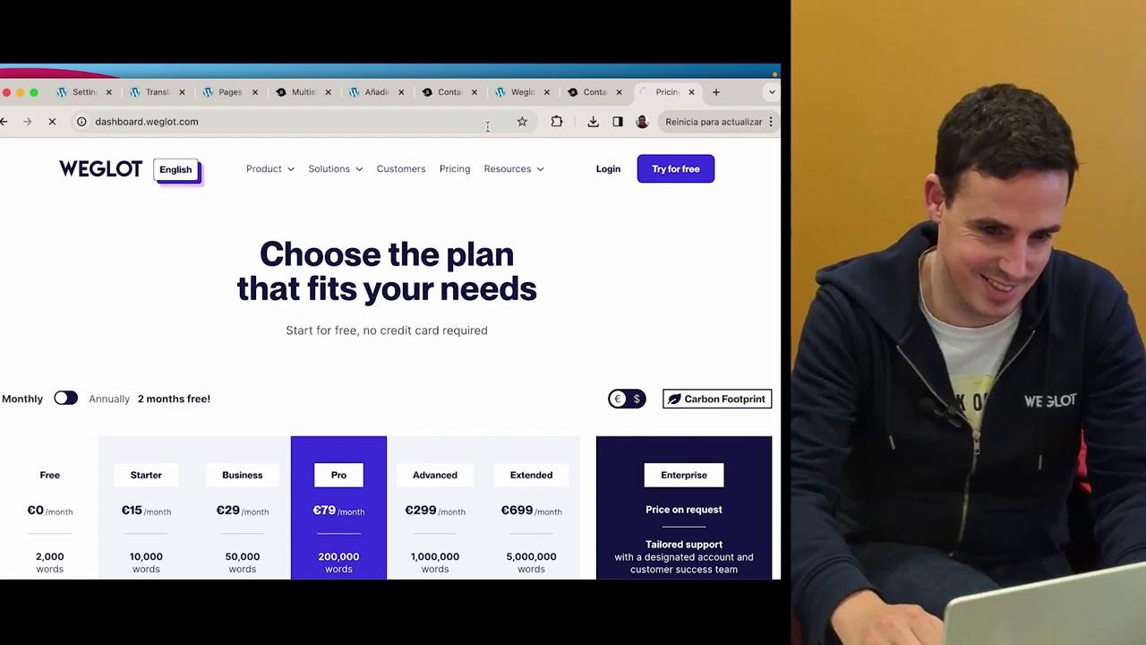
Log in with the saved account credentials and reset the browser zoom to default.
click(307, 310)
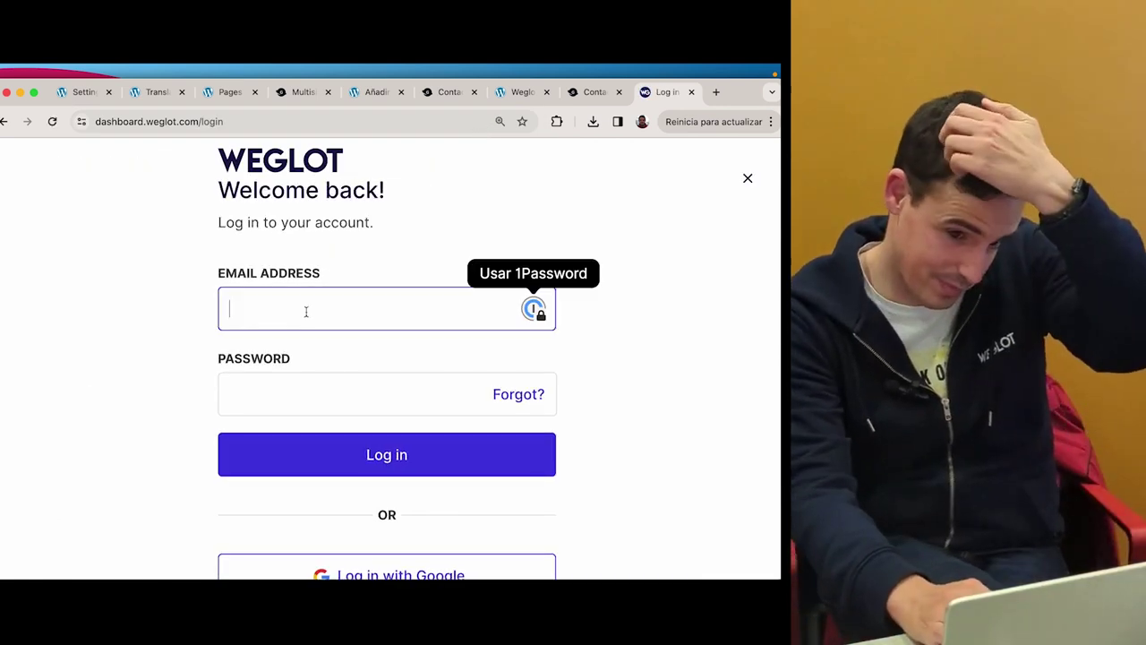
click(528, 312)
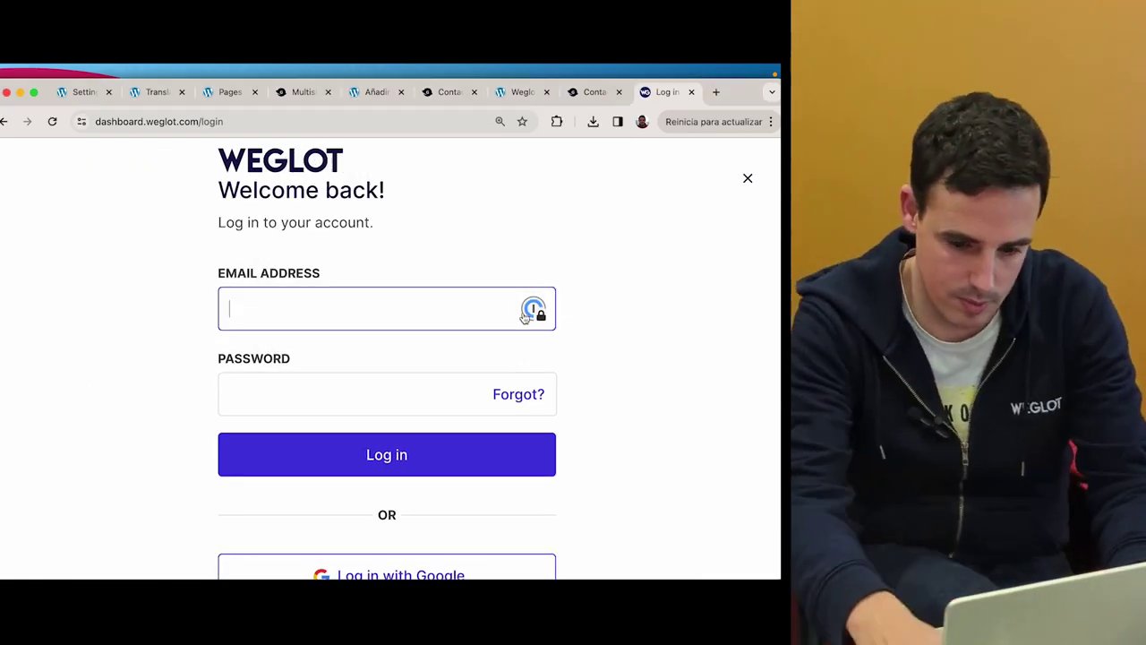
click(358, 409)
click(345, 455)
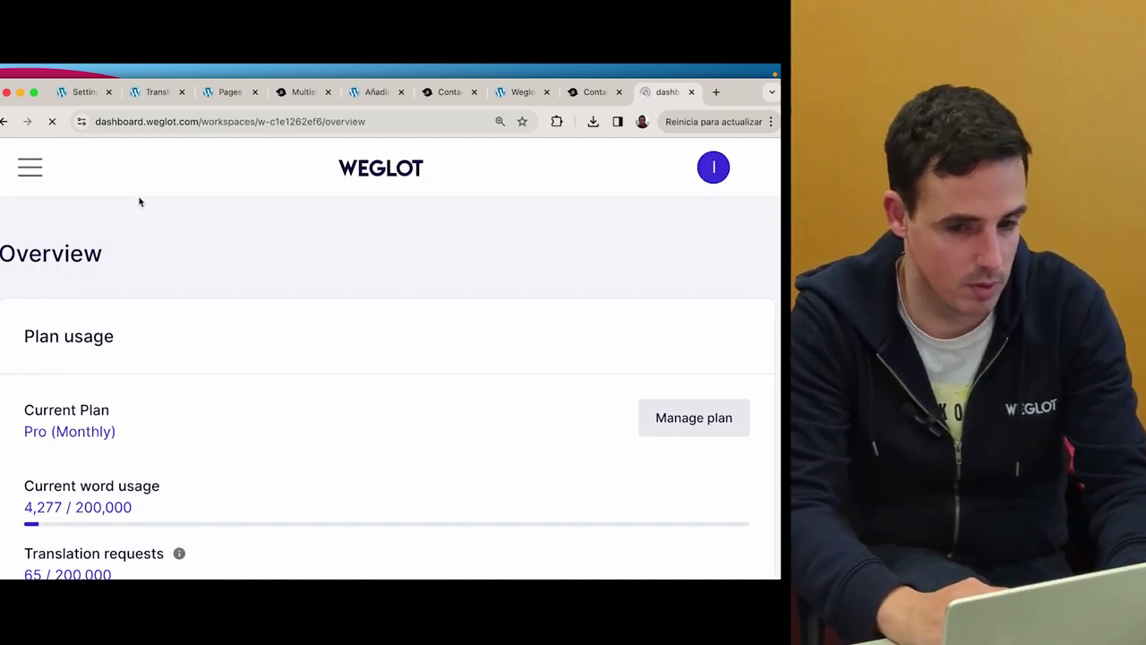
click(500, 122)
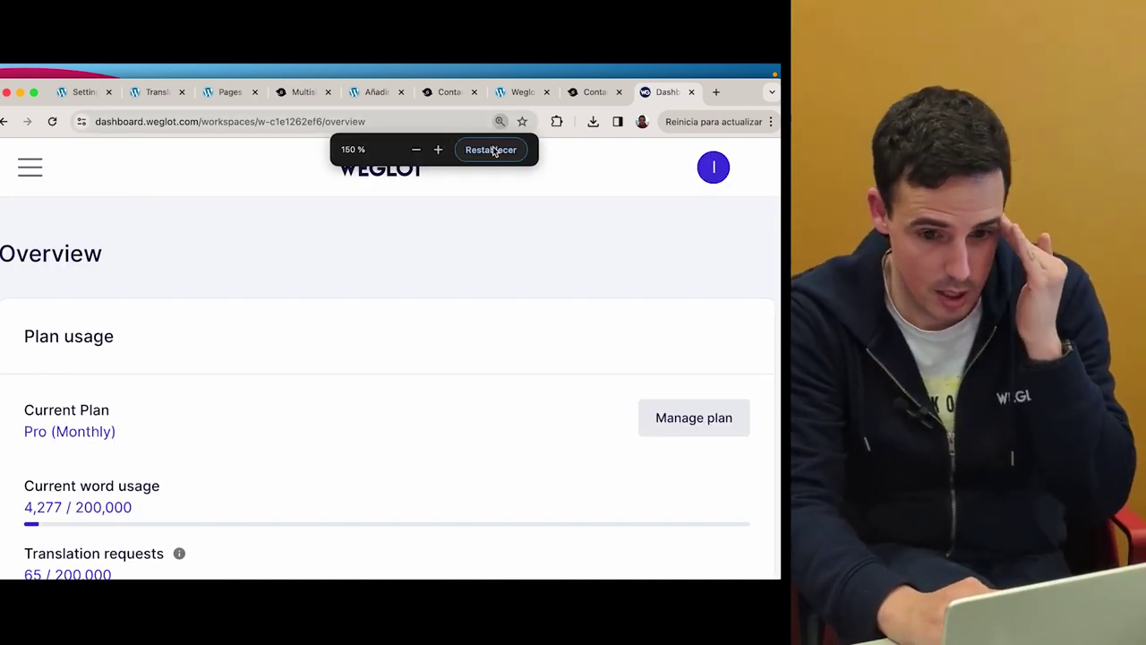
click(491, 149)
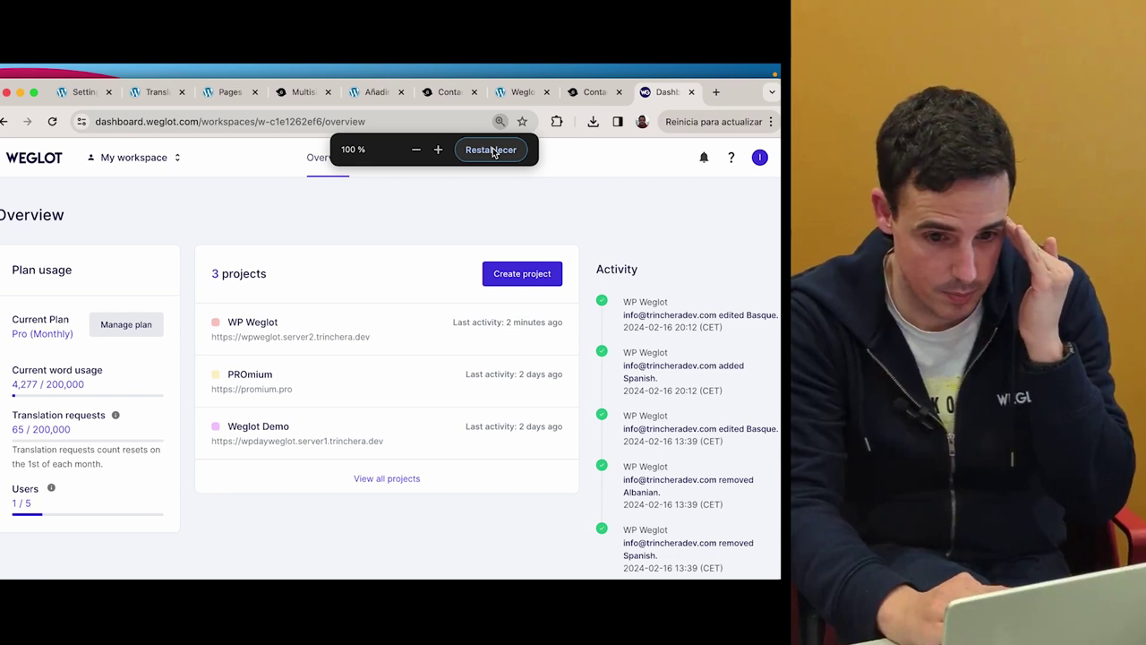
Open WP Weglot's English → Spanish list of 85 strings and scroll through it.
click(293, 323)
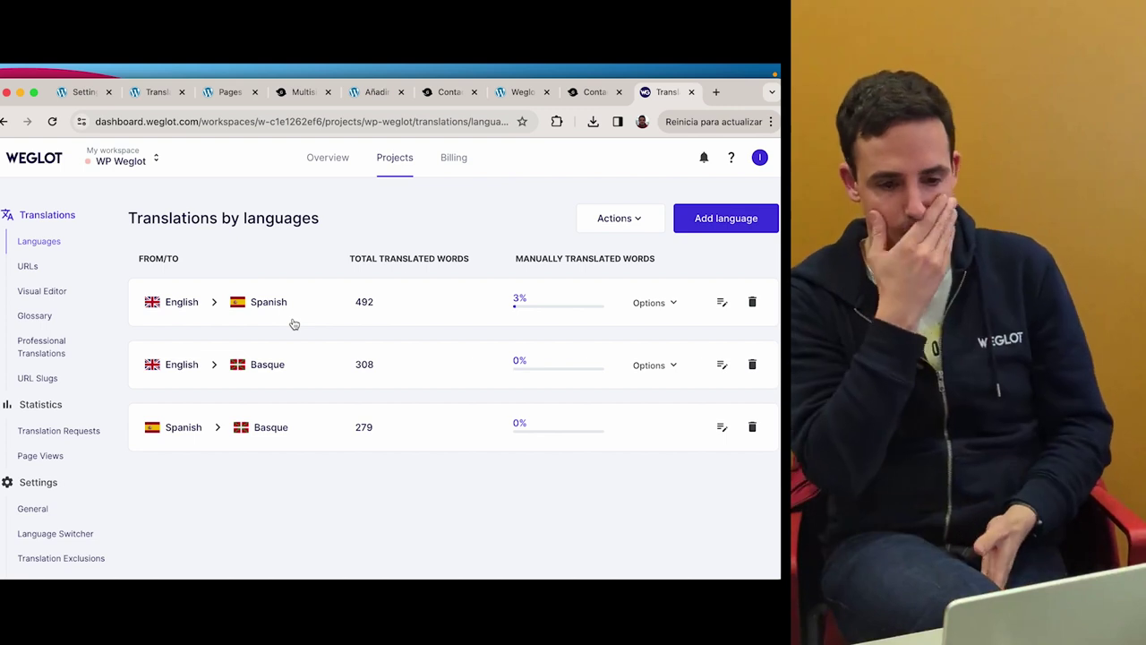
click(305, 302)
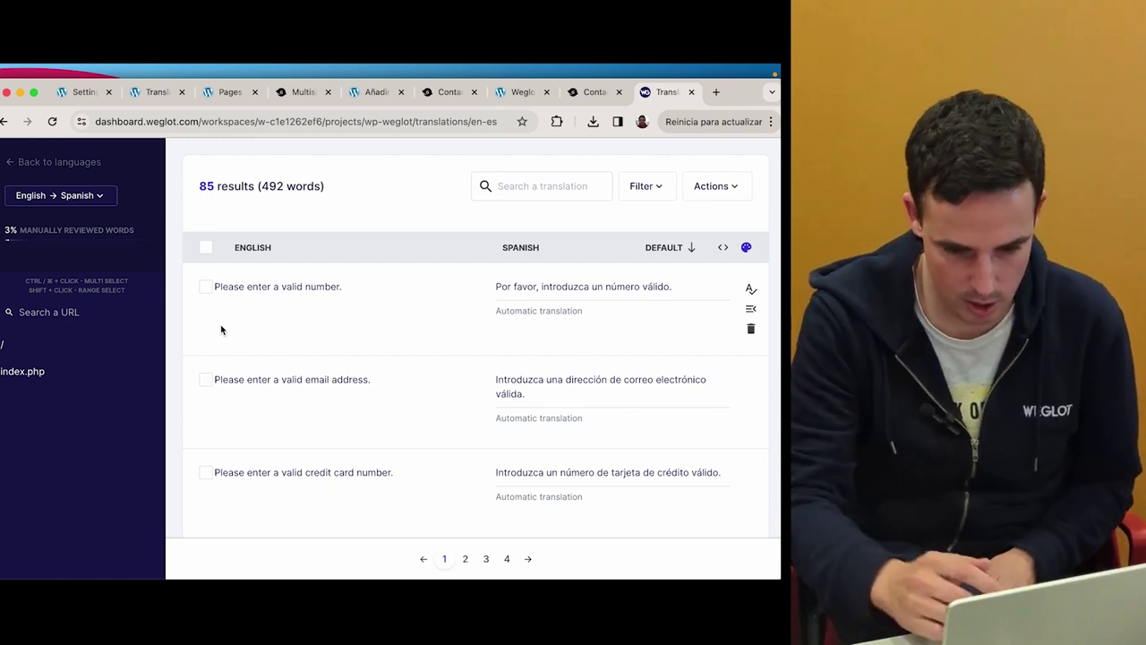
scroll(220, 324, down, 10)
scroll(220, 325, up, 10)
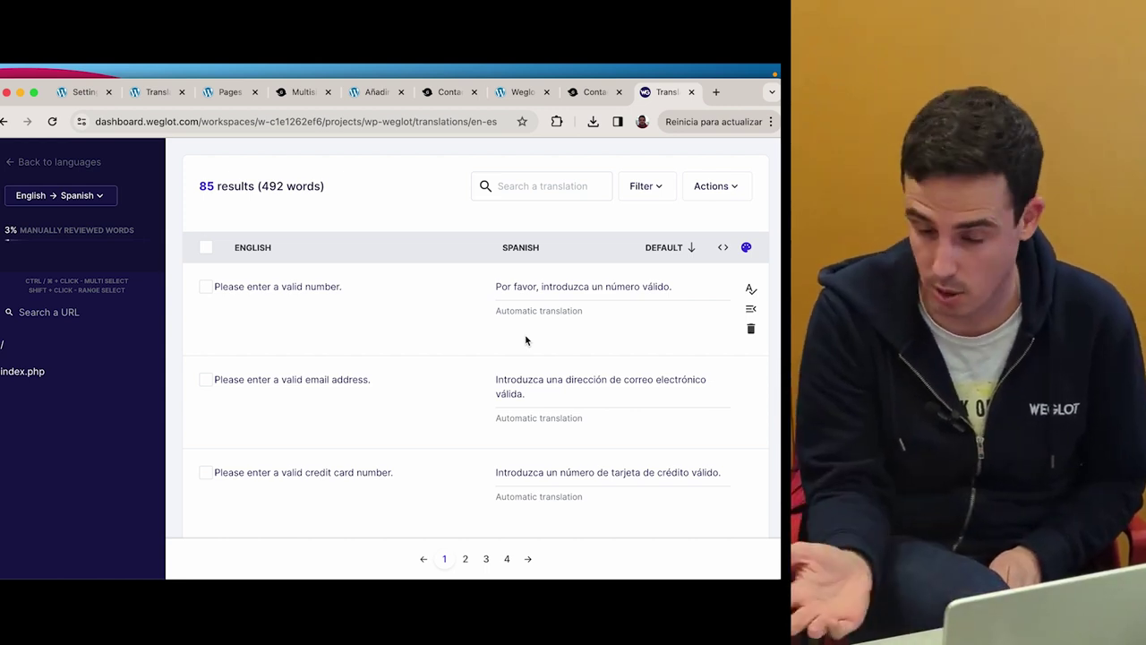
scroll(517, 310, up, 1)
scroll(517, 311, down, 5)
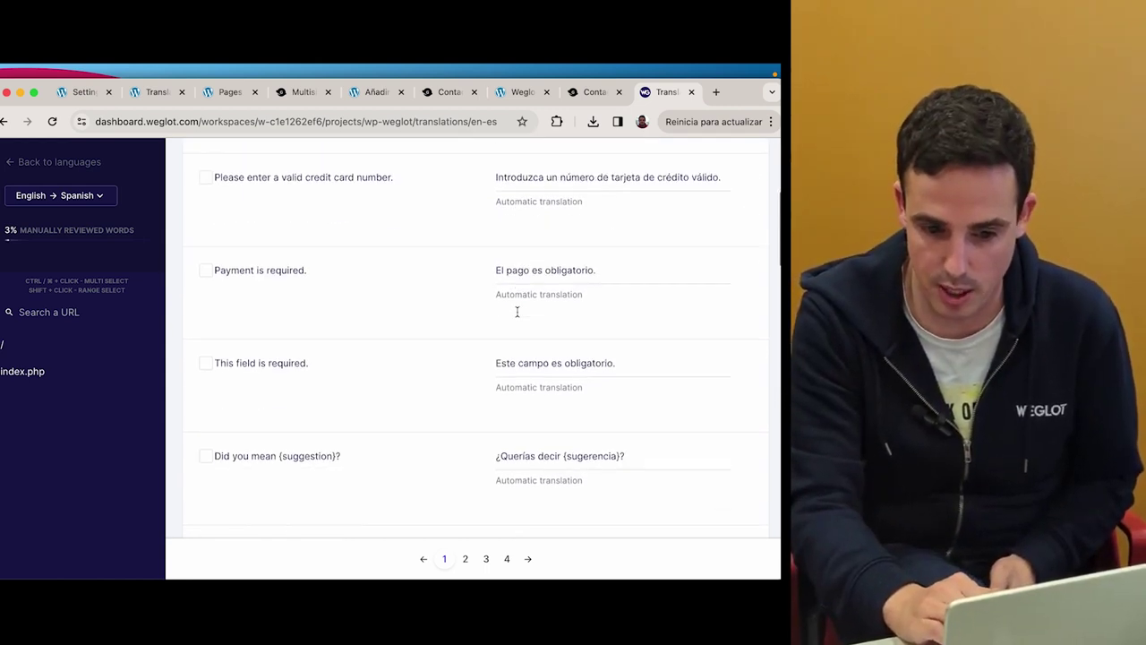
scroll(517, 312, up, 3)
scroll(517, 312, up, 3)
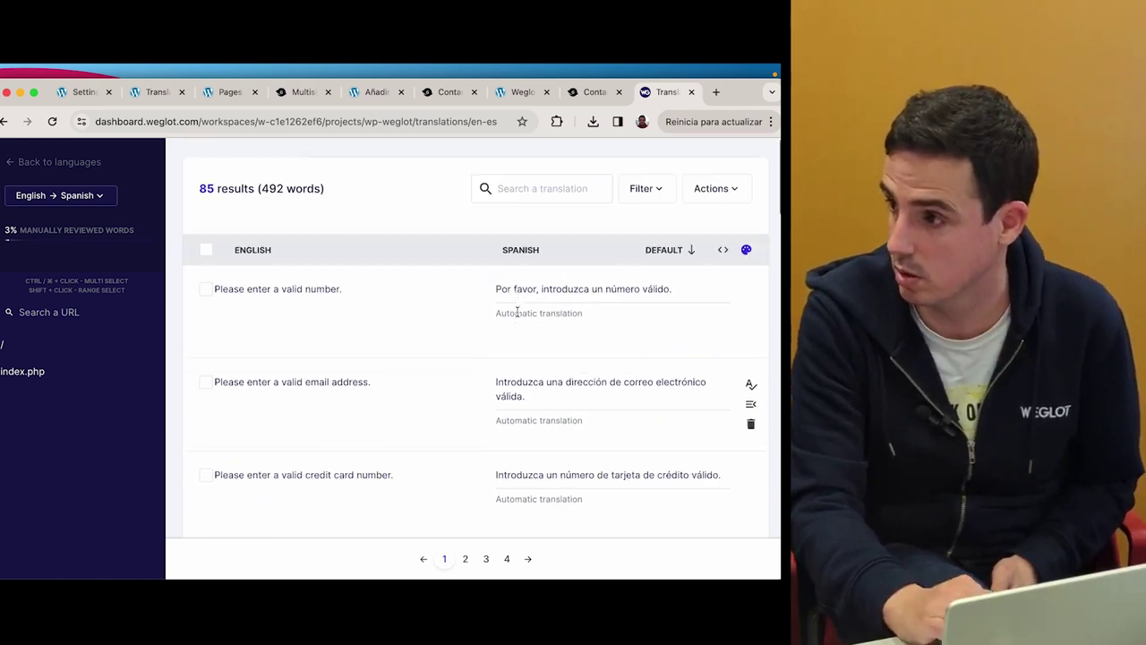
click(591, 91)
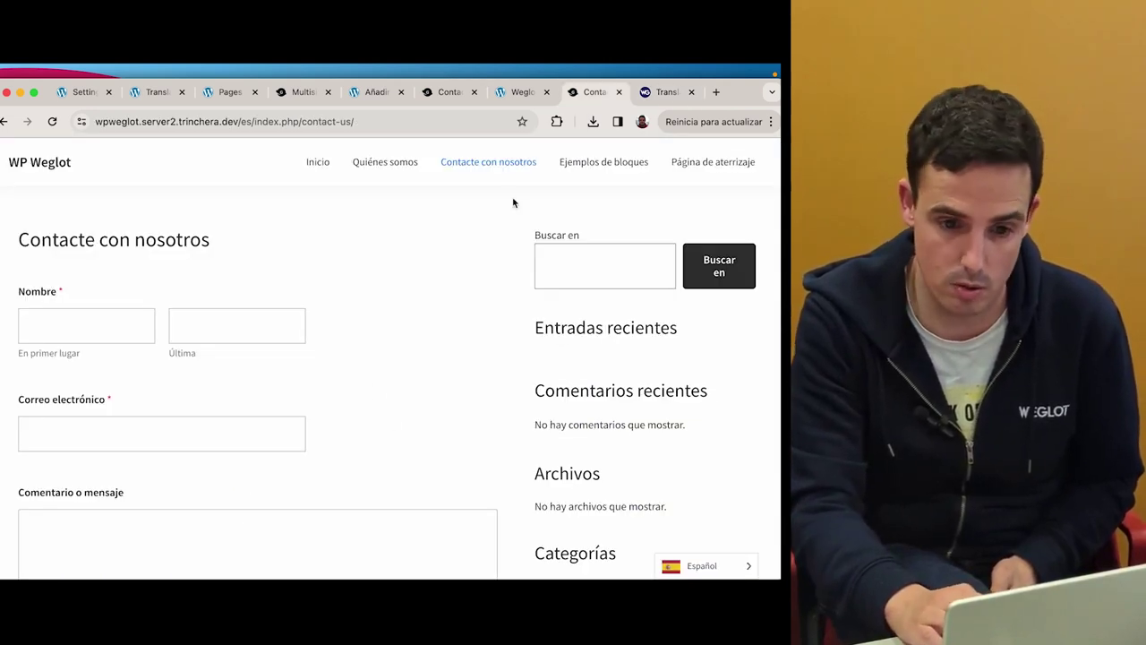
Open the site's Spanish home page, then filter the Spanish translations to index.php '/'.
click(316, 163)
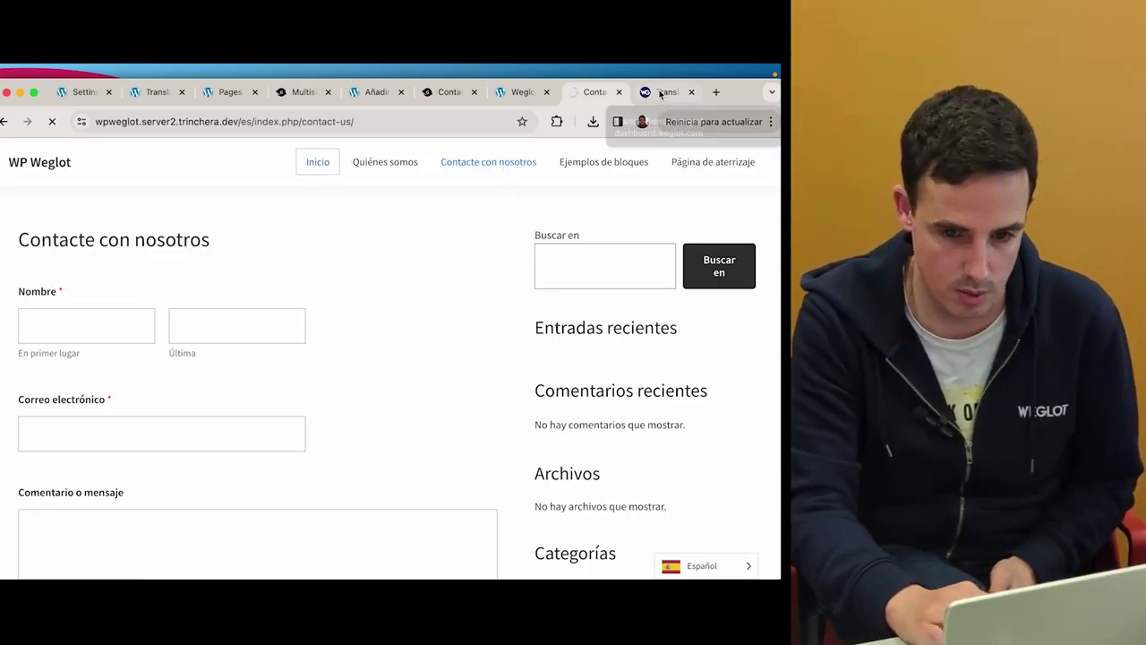
click(659, 93)
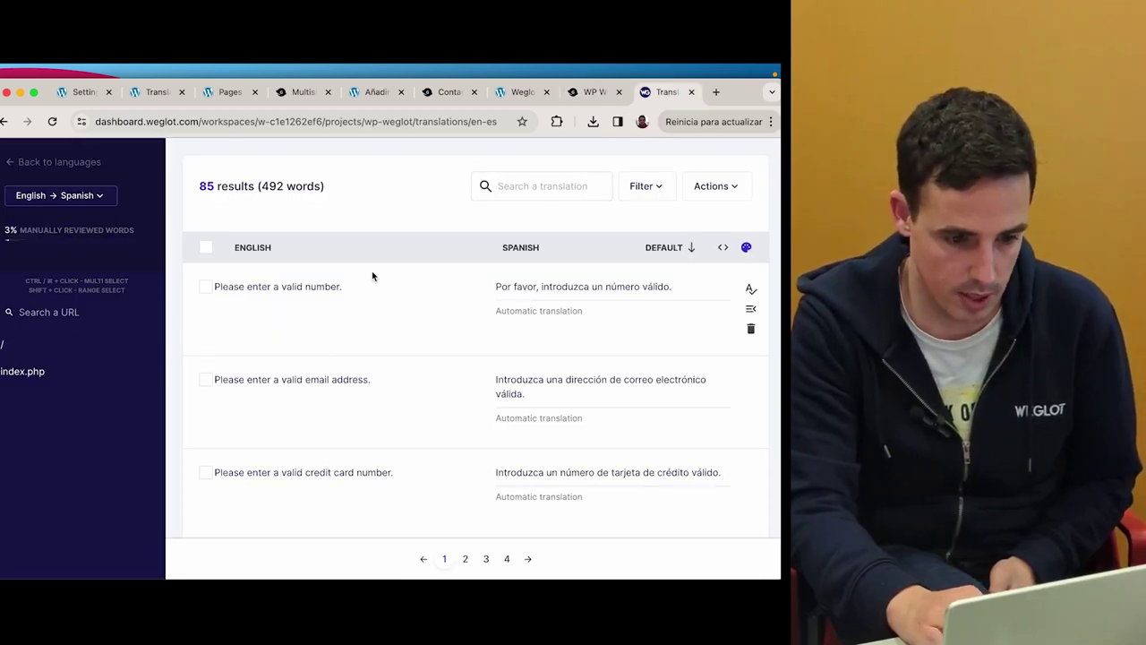
click(31, 372)
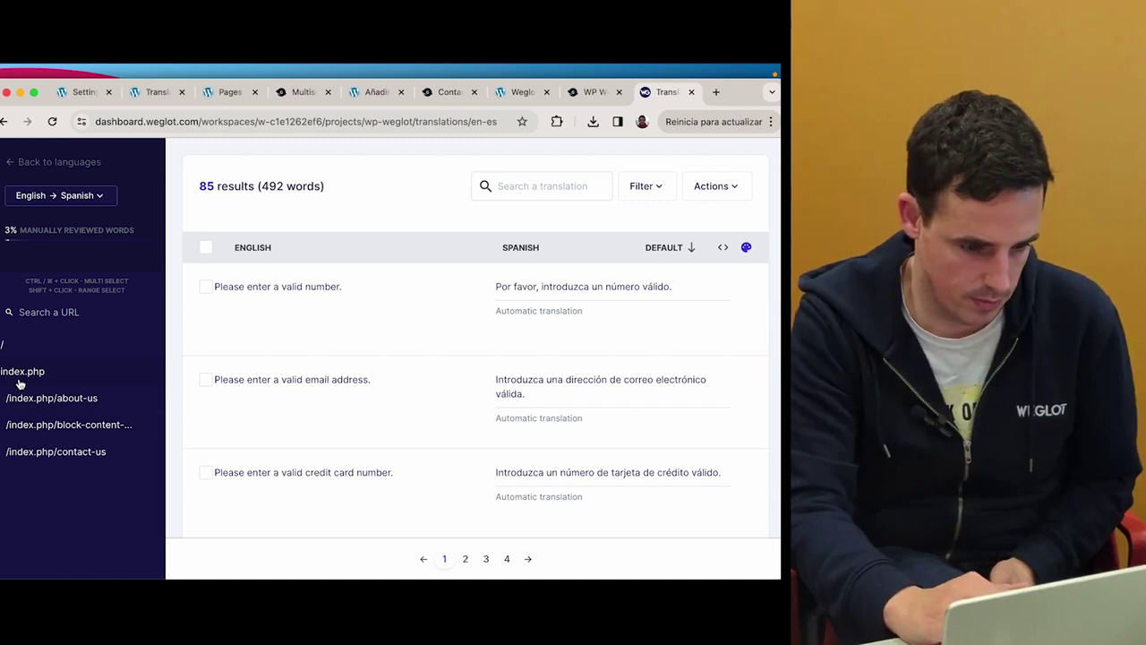
click(13, 347)
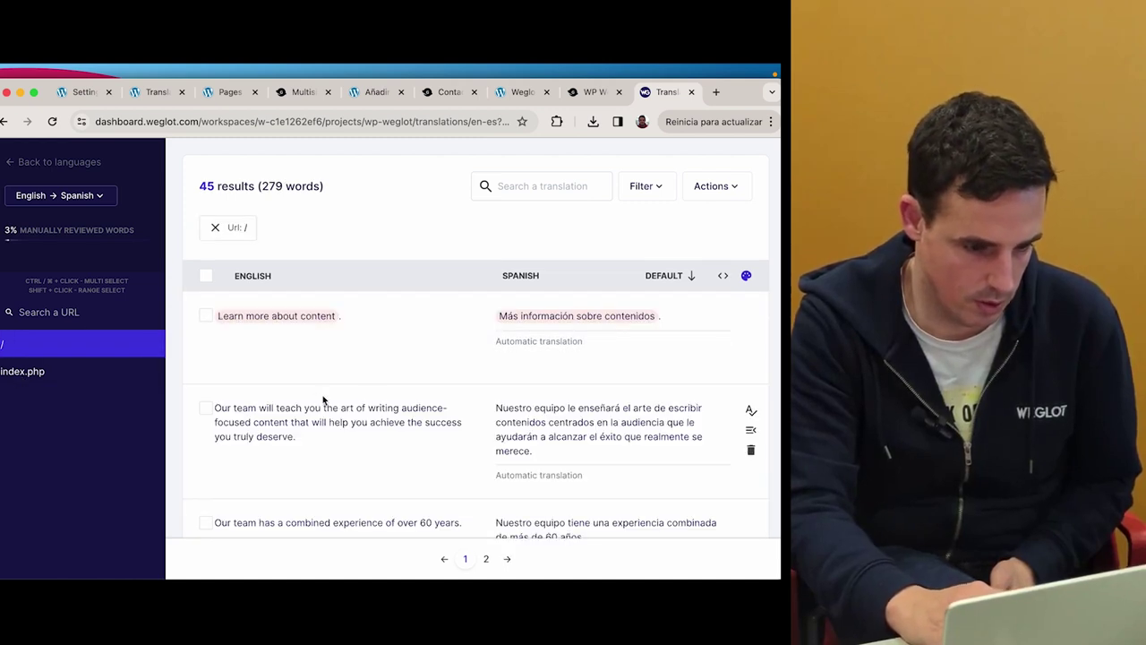
Compare the homepage translation strings against the live Spanish homepage.
click(593, 93)
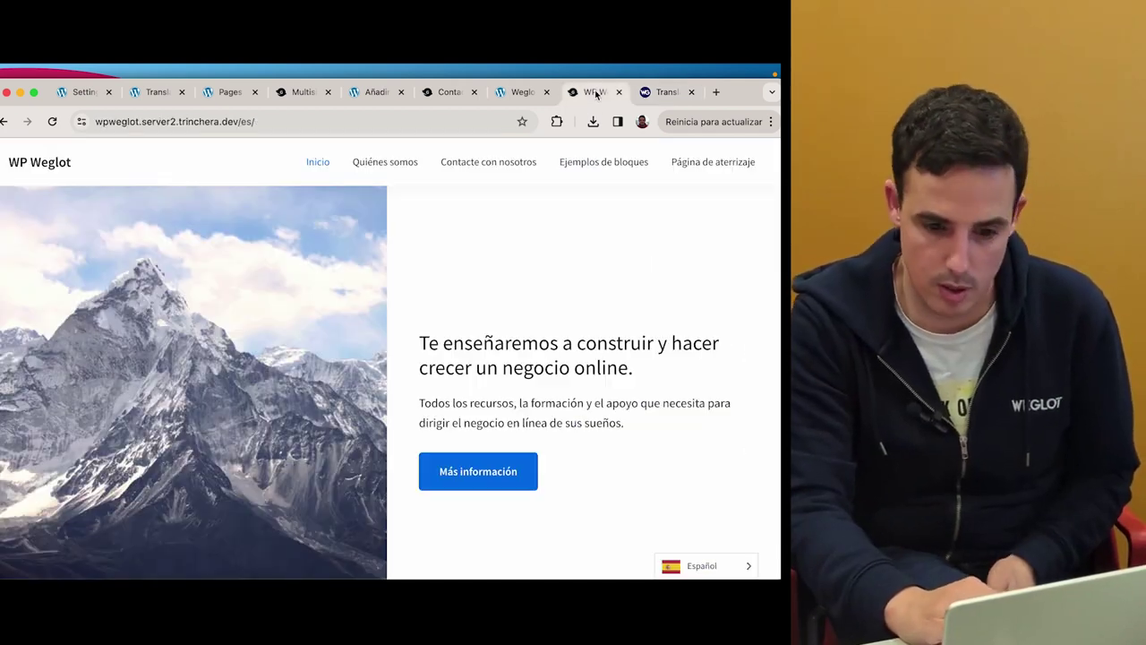
click(658, 92)
scroll(589, 255, down, 10)
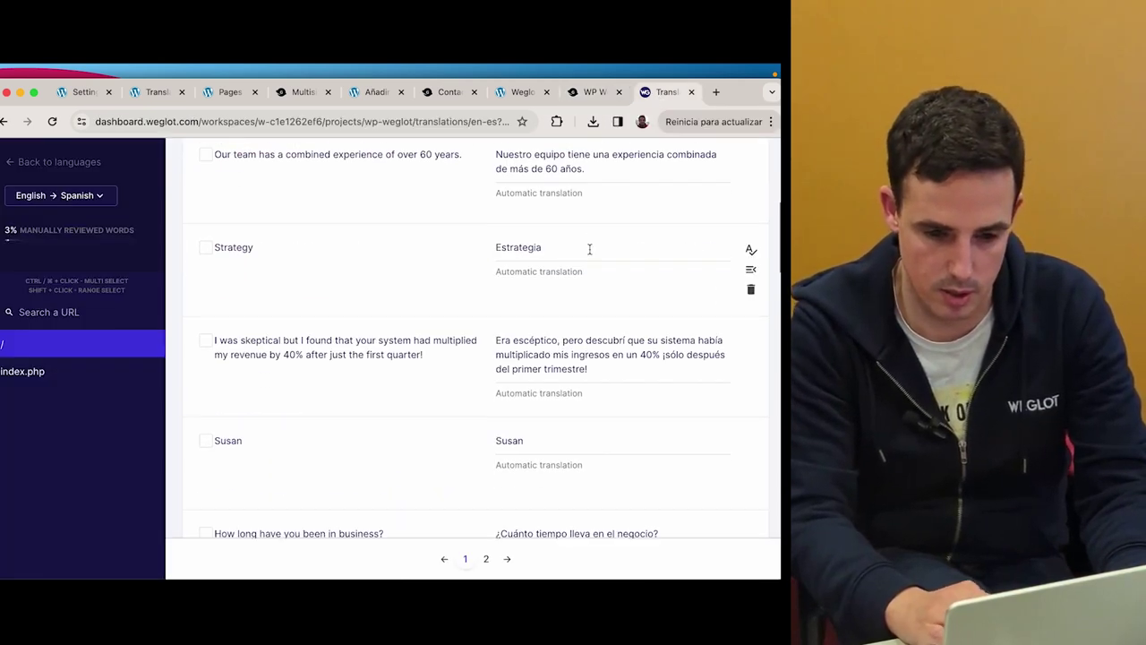
scroll(590, 255, down, 4)
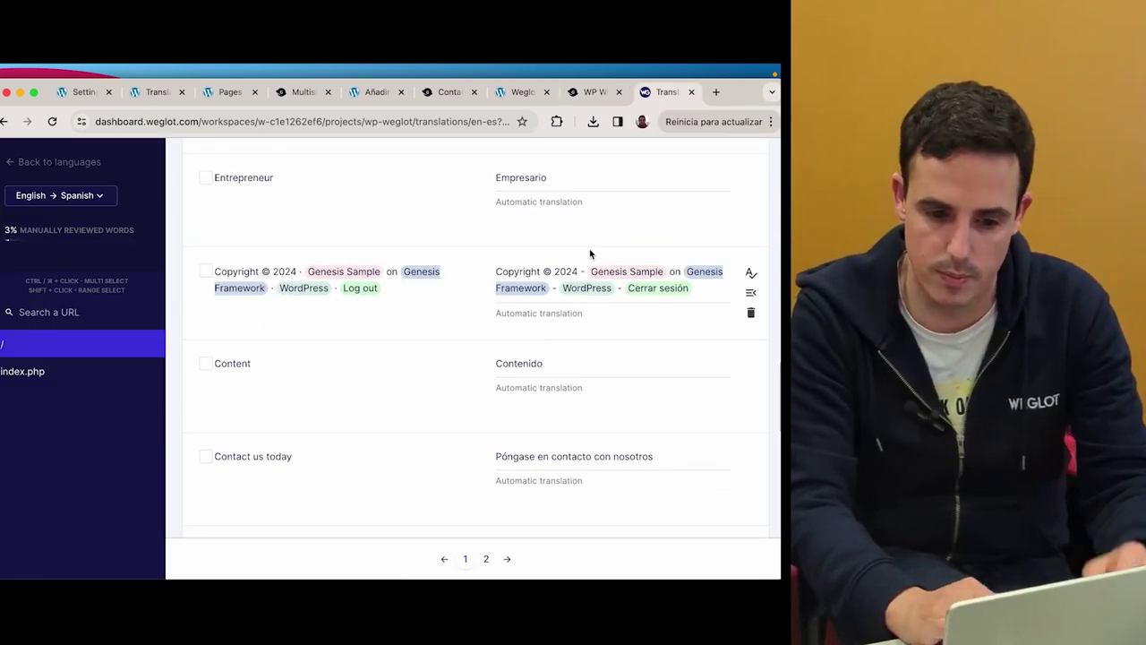
scroll(590, 254, down, 5)
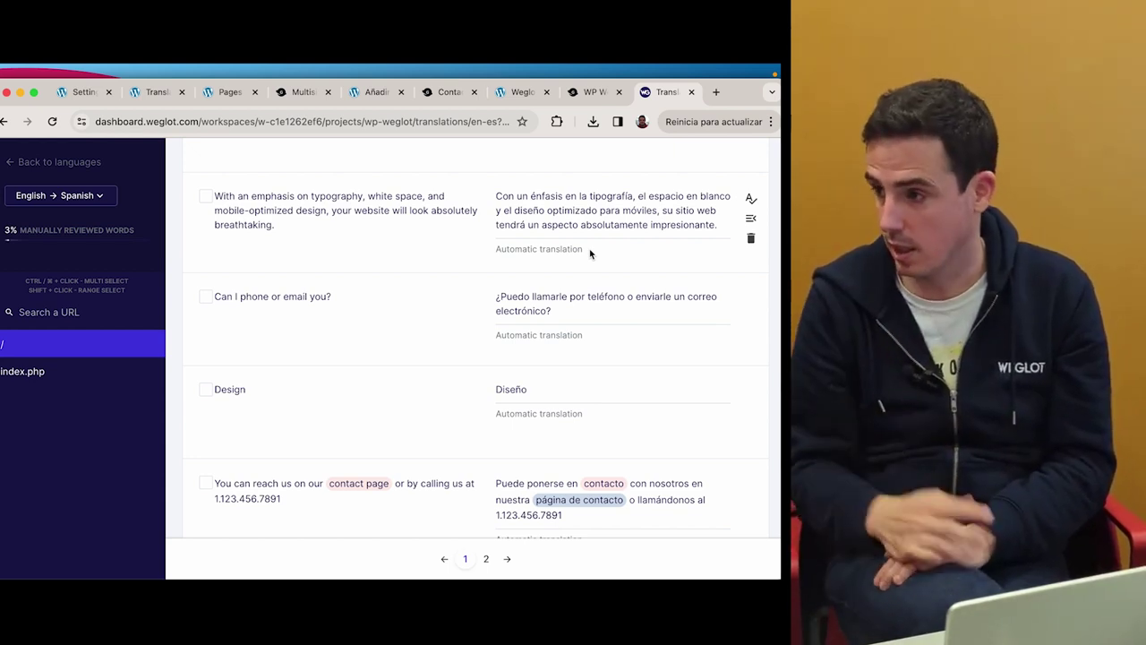
scroll(590, 254, down, 10)
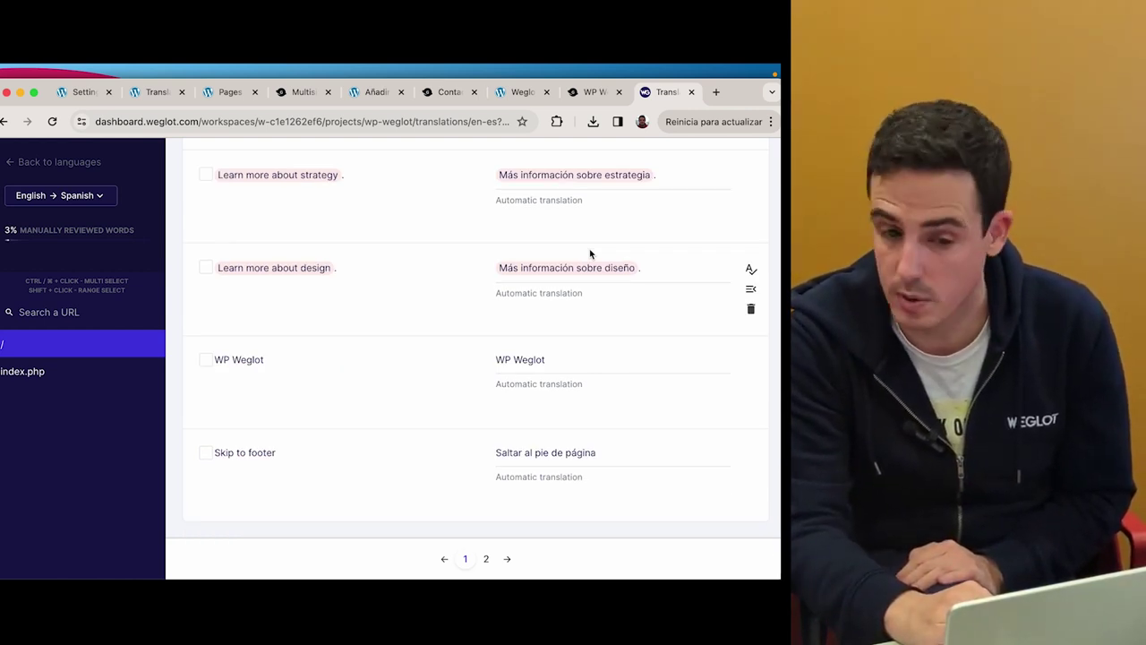
click(587, 93)
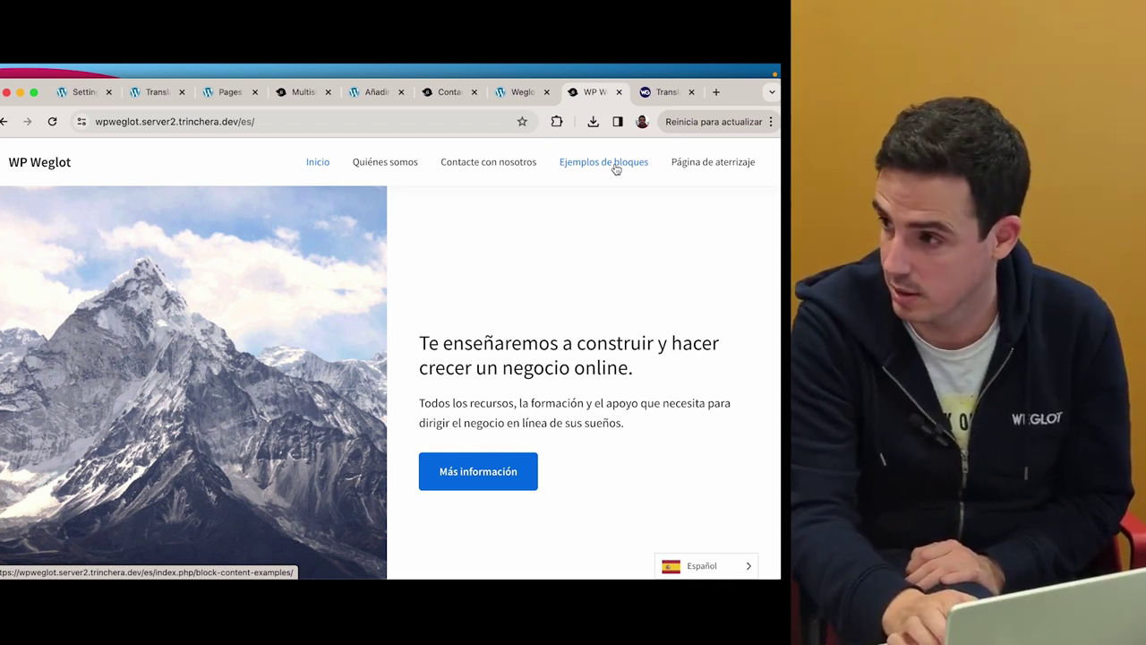
Open the Spanish 'Ejemplos de bloques' page, scroll it, and highlight /es/ in the URL.
click(616, 170)
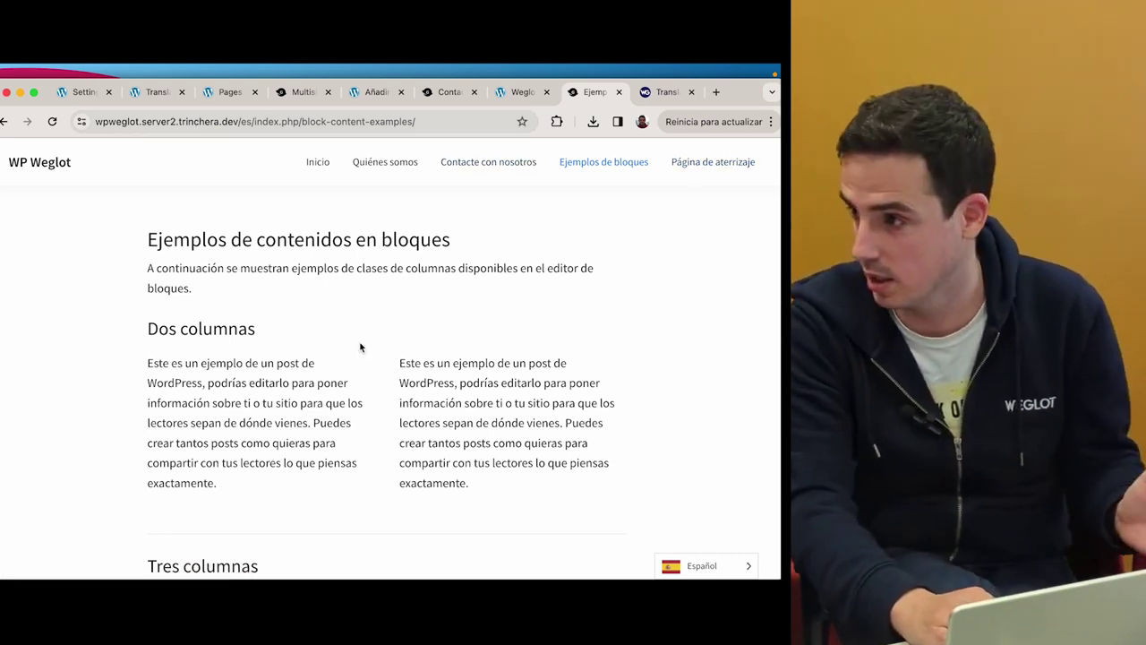
scroll(361, 347, down, 10)
scroll(361, 346, up, 10)
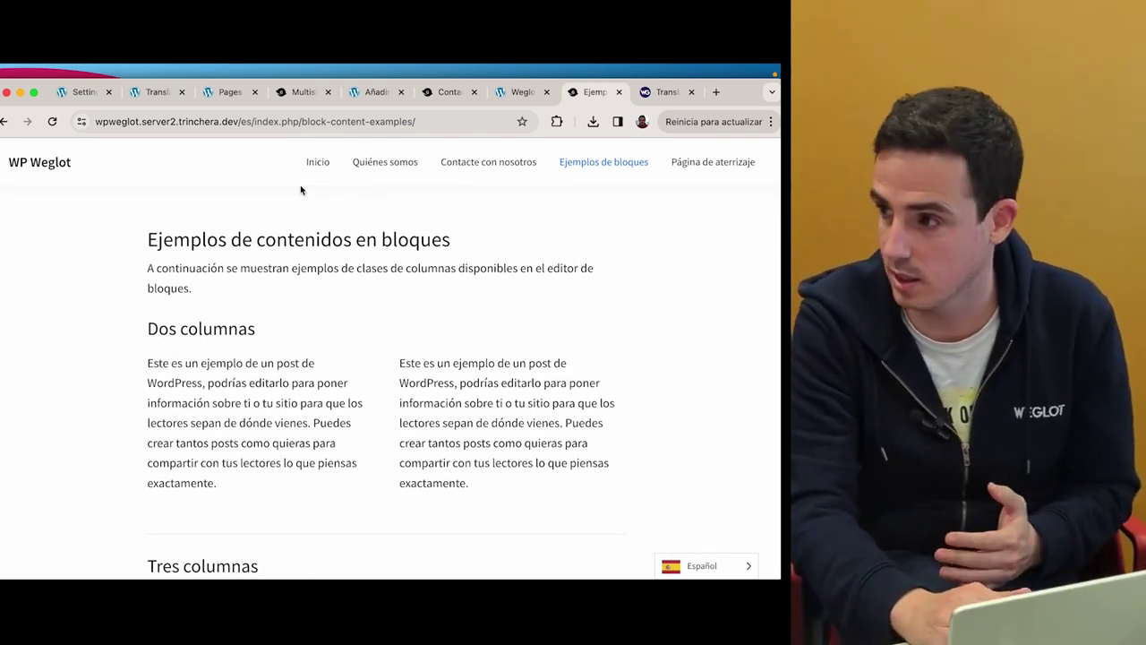
drag(237, 121, 256, 121)
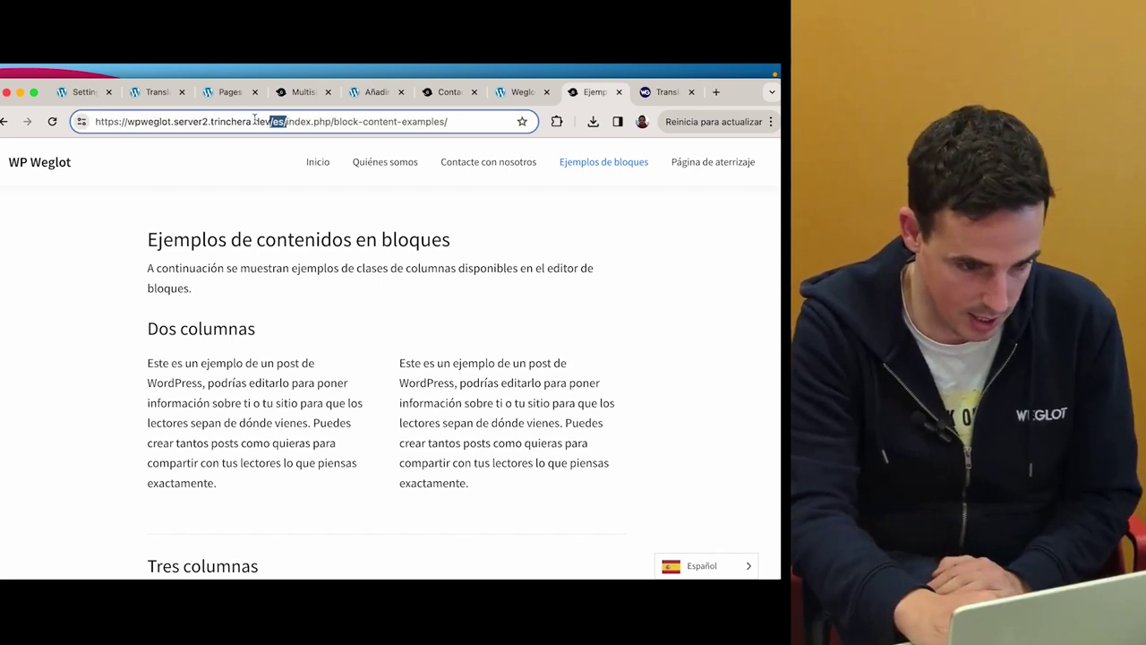
View the page source, enlarge it, and highlight the lang="es" attribute.
right_click(231, 179)
click(267, 470)
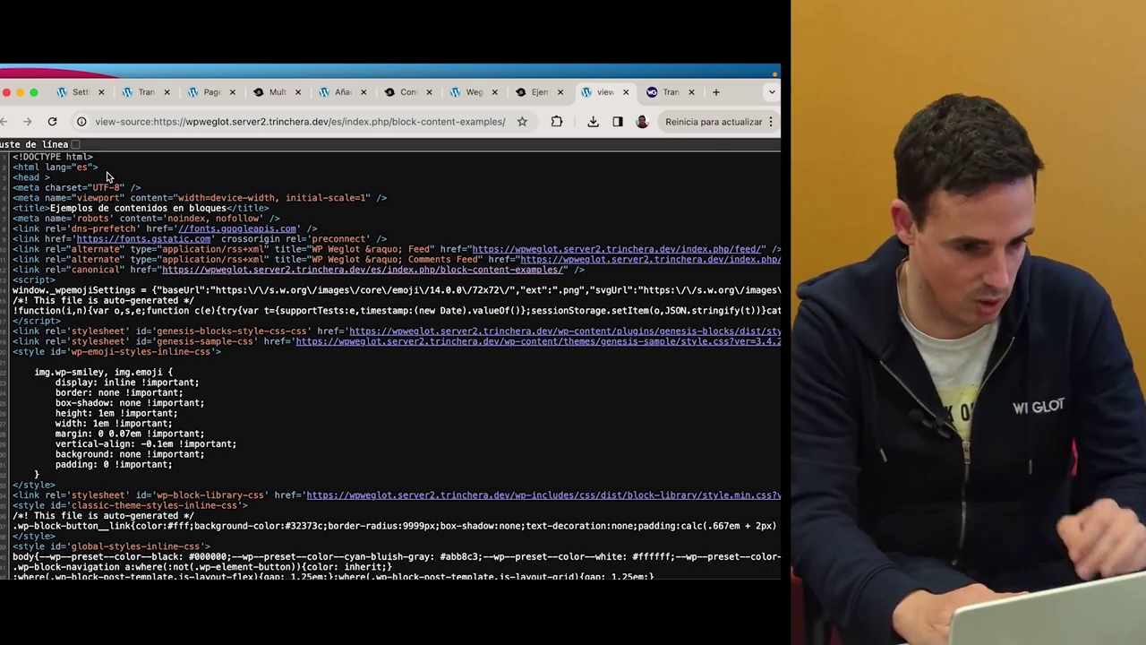
drag(100, 167, 40, 168)
key(super+plus)
key(super+plus)
key(super+plus)
key(super+plus)
key(super+plus)
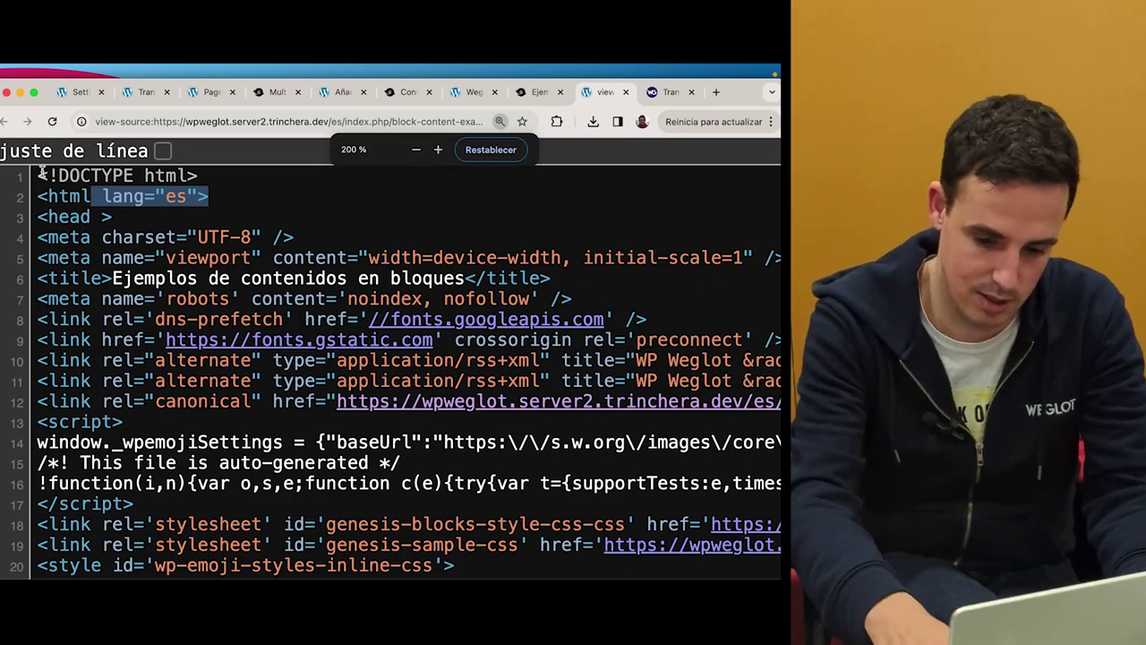
click(85, 184)
drag(198, 192, 103, 192)
Highlight the hreflang alternate links for en, eu and es, then return to the page.
scroll(257, 351, down, 5)
scroll(257, 351, down, 5)
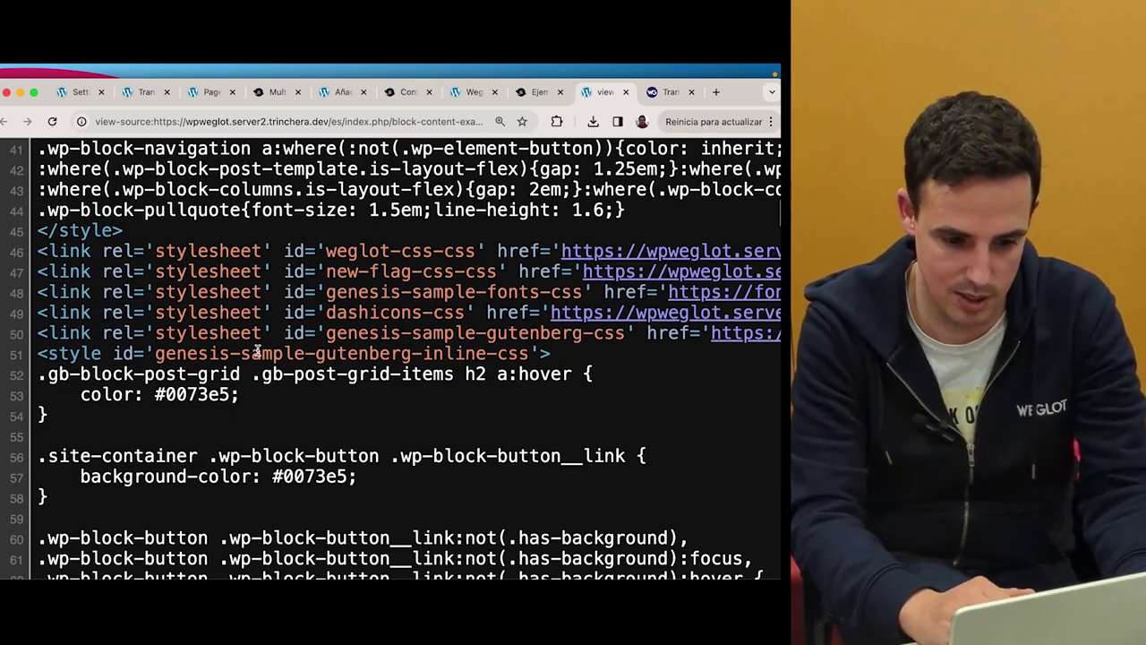
scroll(276, 285, down, 2)
scroll(277, 285, down, 12)
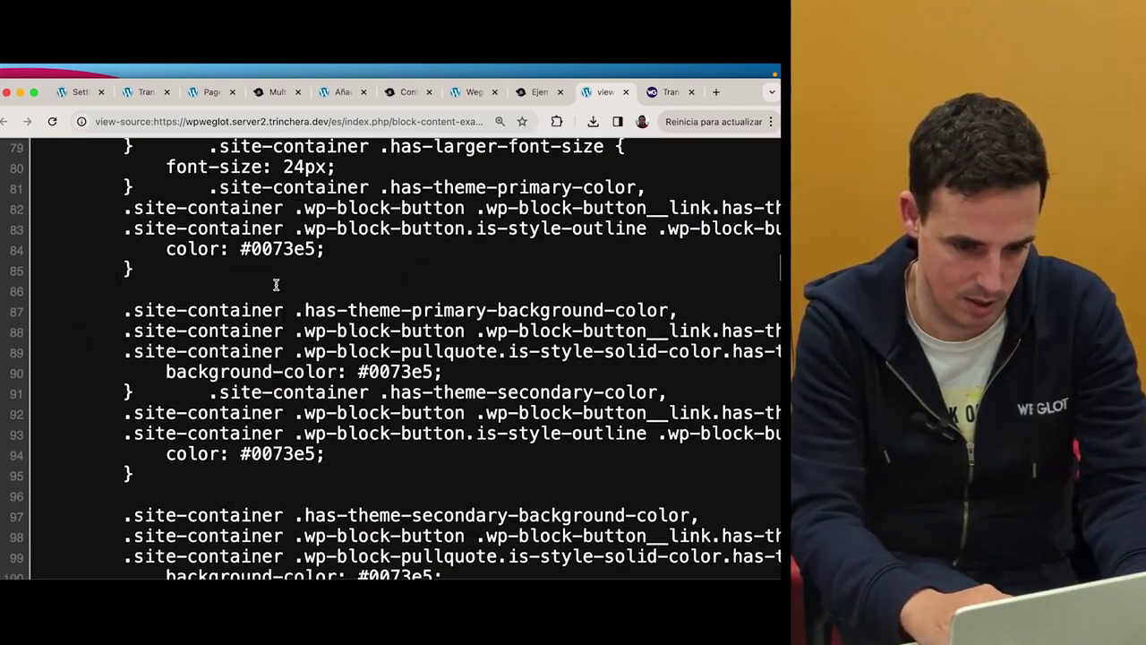
scroll(276, 289, down, 1)
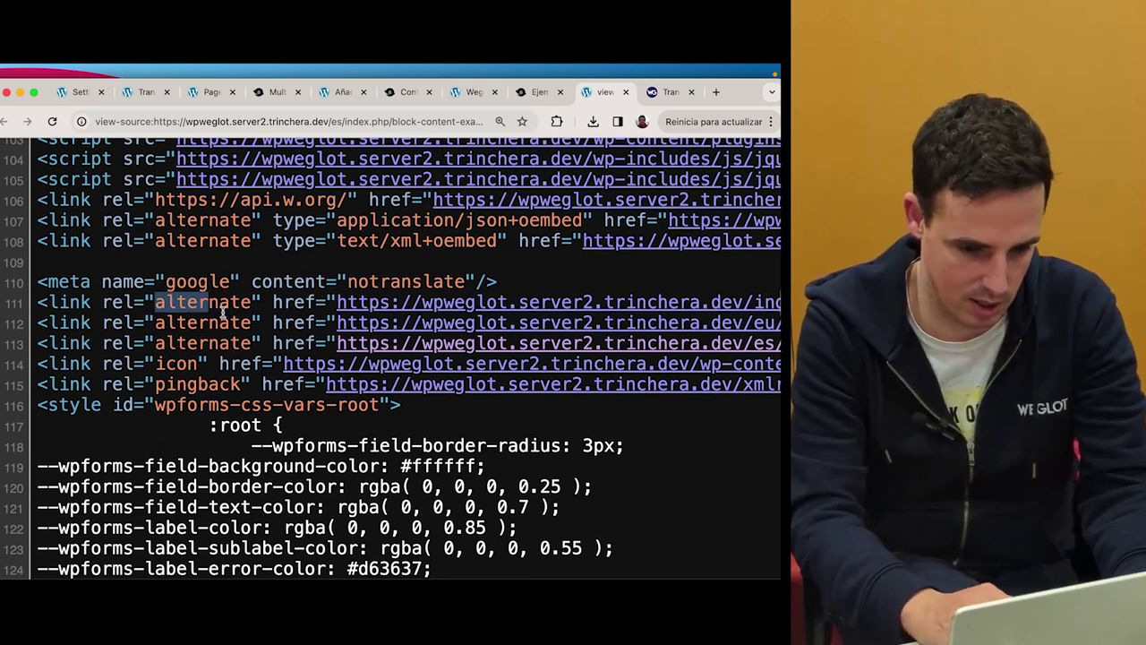
drag(161, 302, 277, 325)
scroll(279, 329, right, 5)
scroll(280, 333, right, 8)
drag(370, 305, 470, 341)
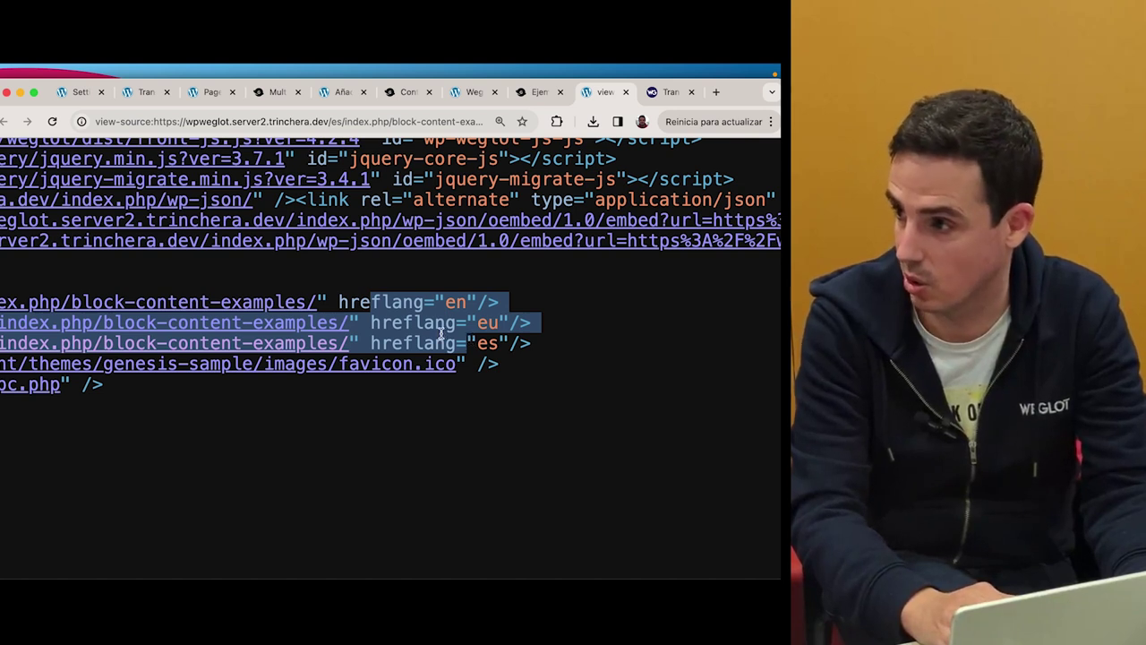
click(442, 334)
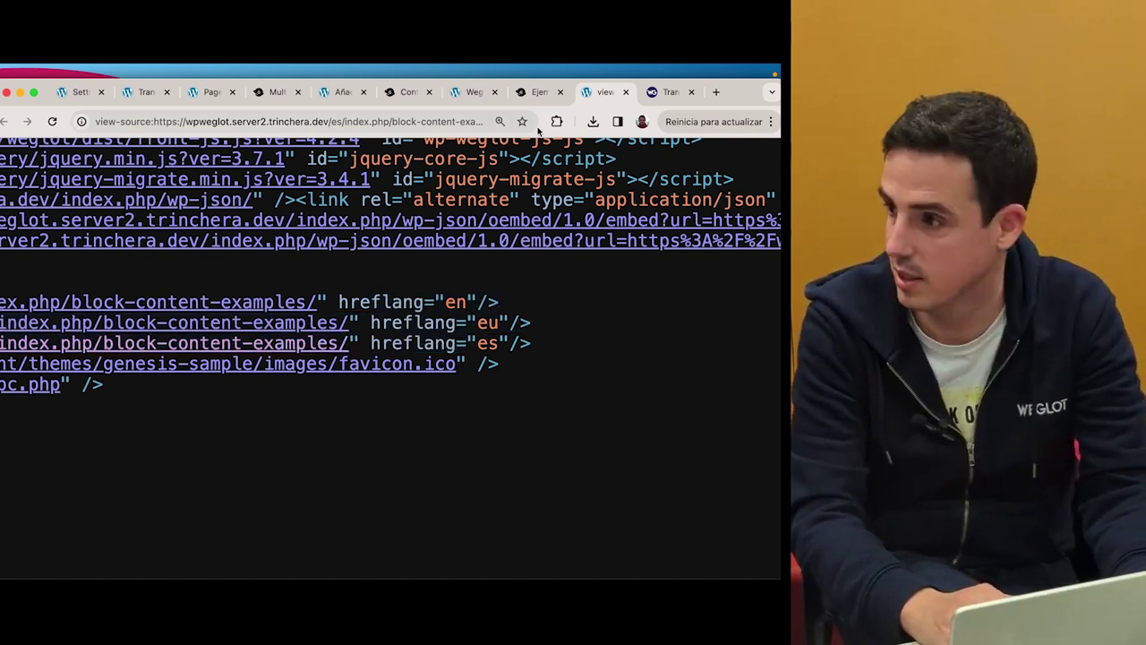
click(539, 91)
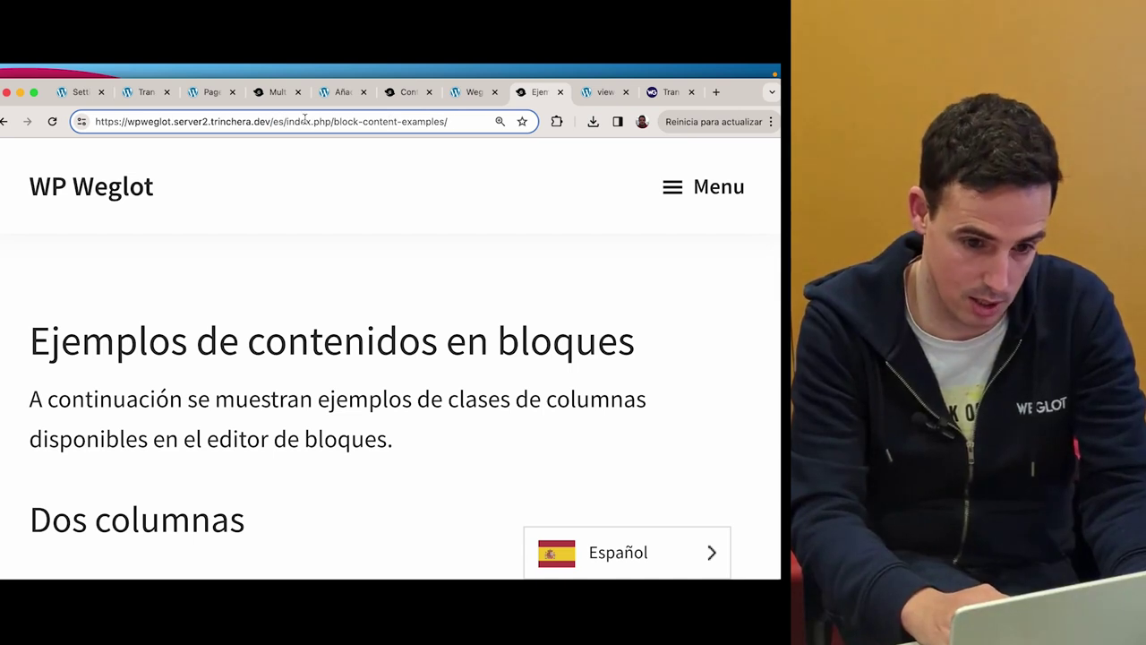
Highlight index.php and the page path in the URL, then reset the page to 100%.
drag(332, 122, 285, 124)
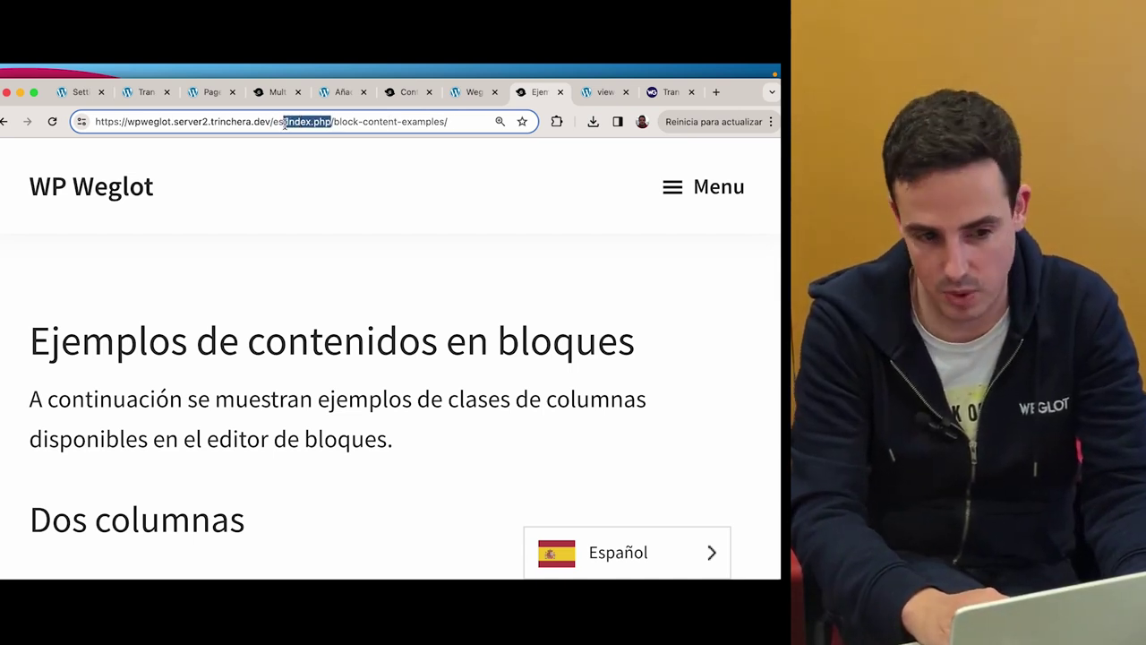
drag(417, 122, 151, 127)
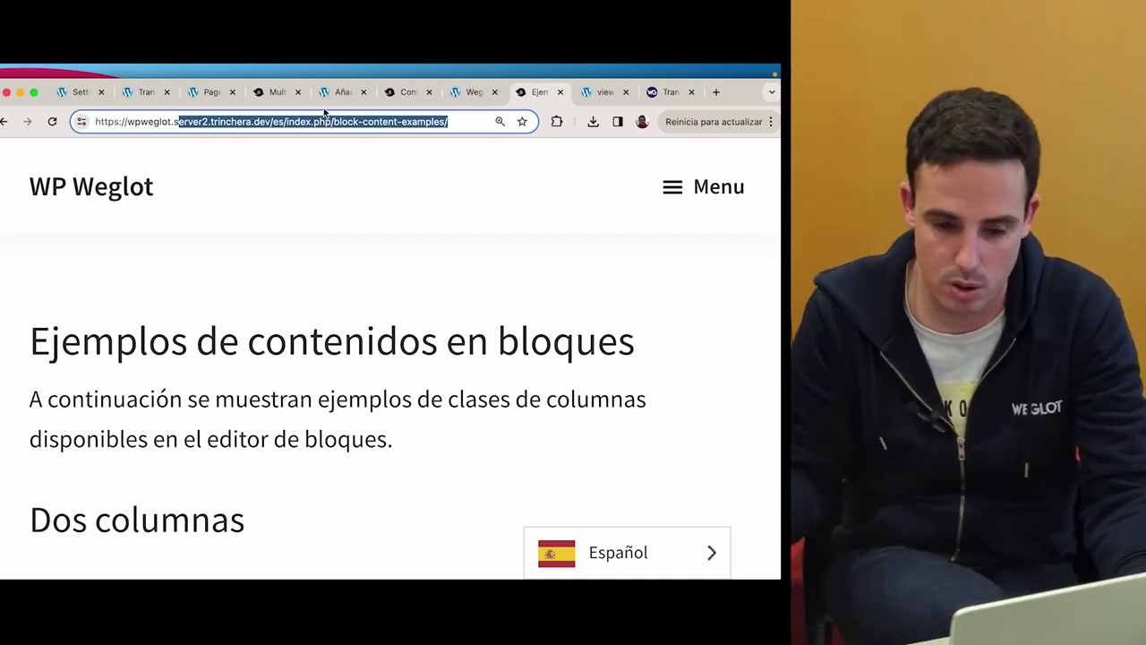
click(500, 120)
click(496, 152)
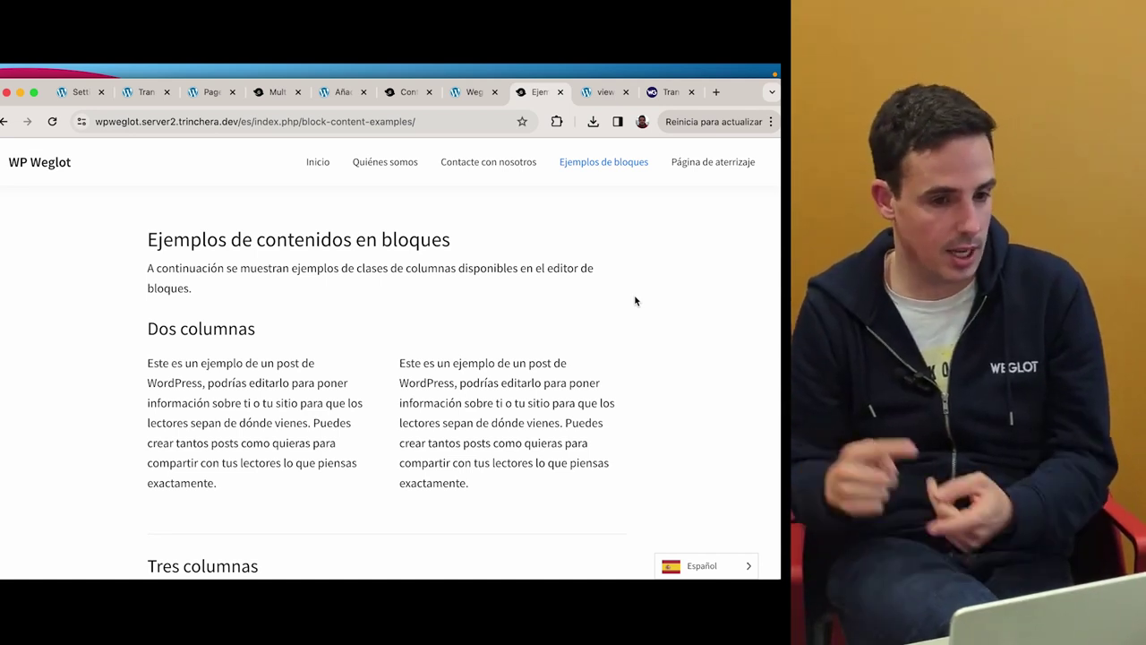
Close the page-source tab and return to the Weglot Spanish homepage translations.
drag(404, 122, 286, 123)
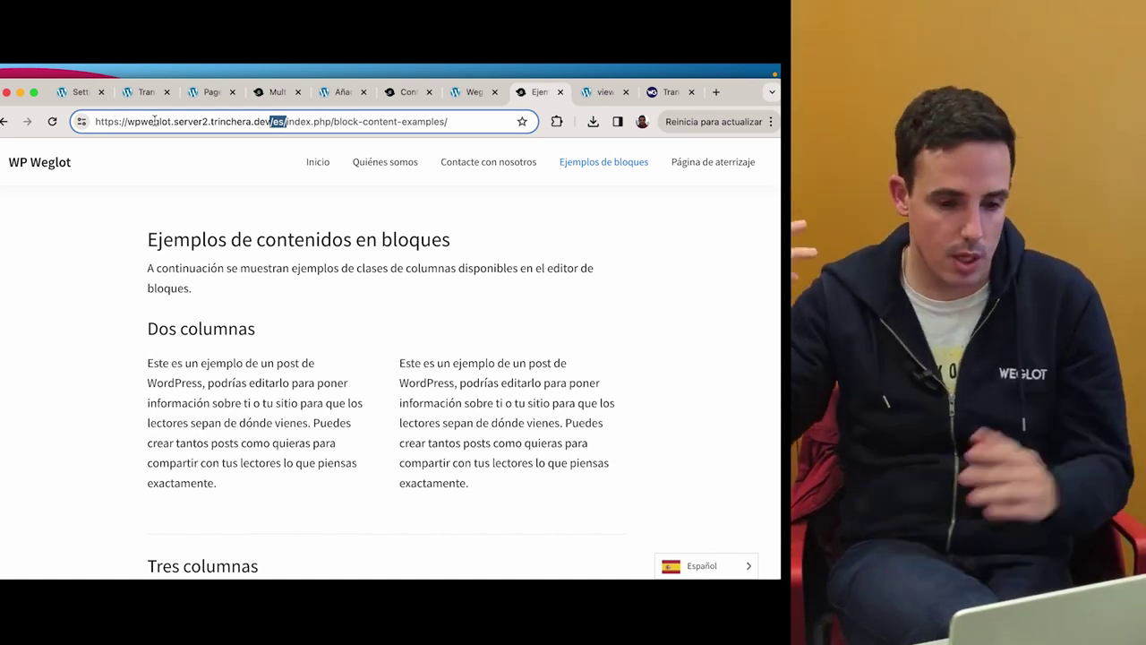
click(626, 92)
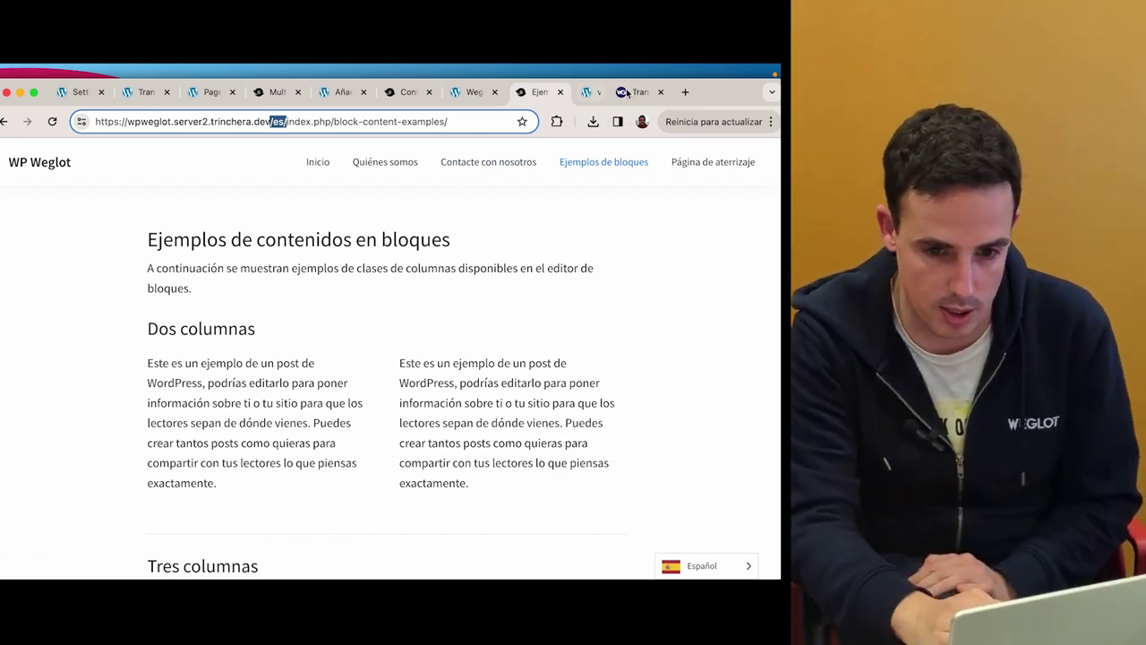
click(609, 94)
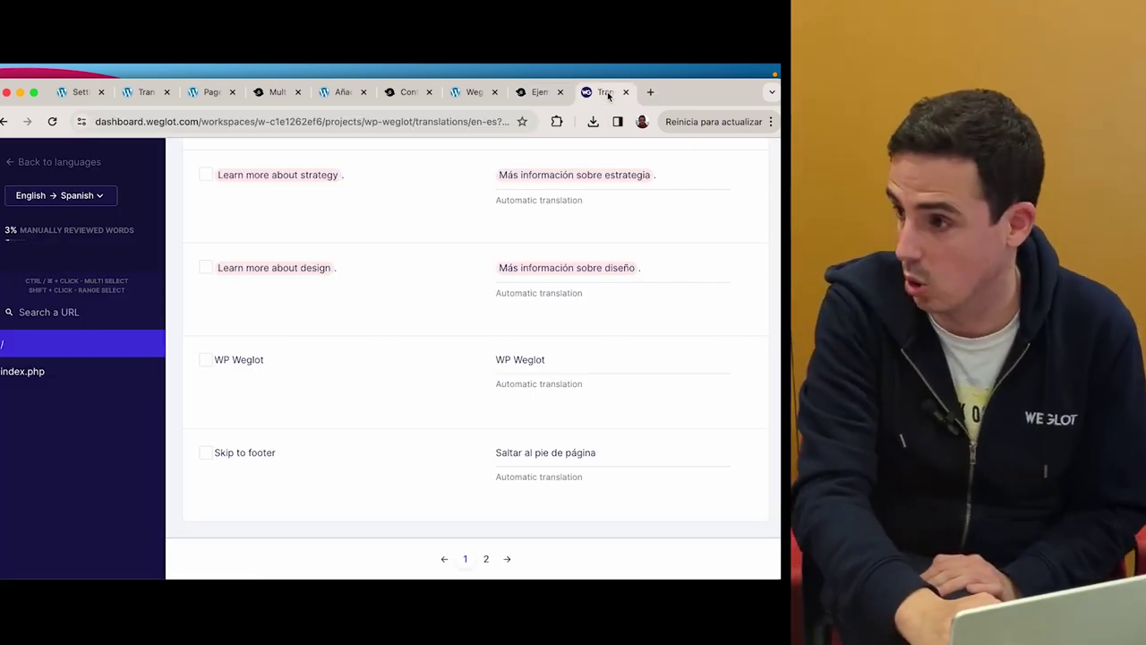
Edit 'Learn more about content', whose Spanish translation is 'Más información sobre contenidos'.
scroll(704, 274, up, 10)
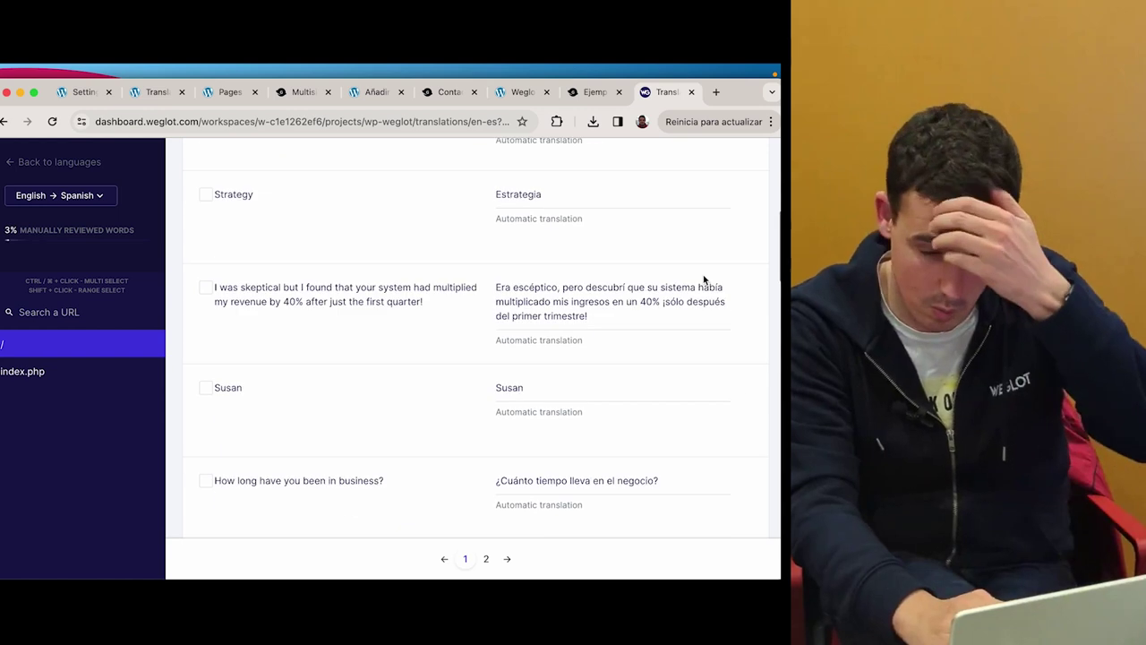
scroll(704, 280, up, 10)
click(752, 337)
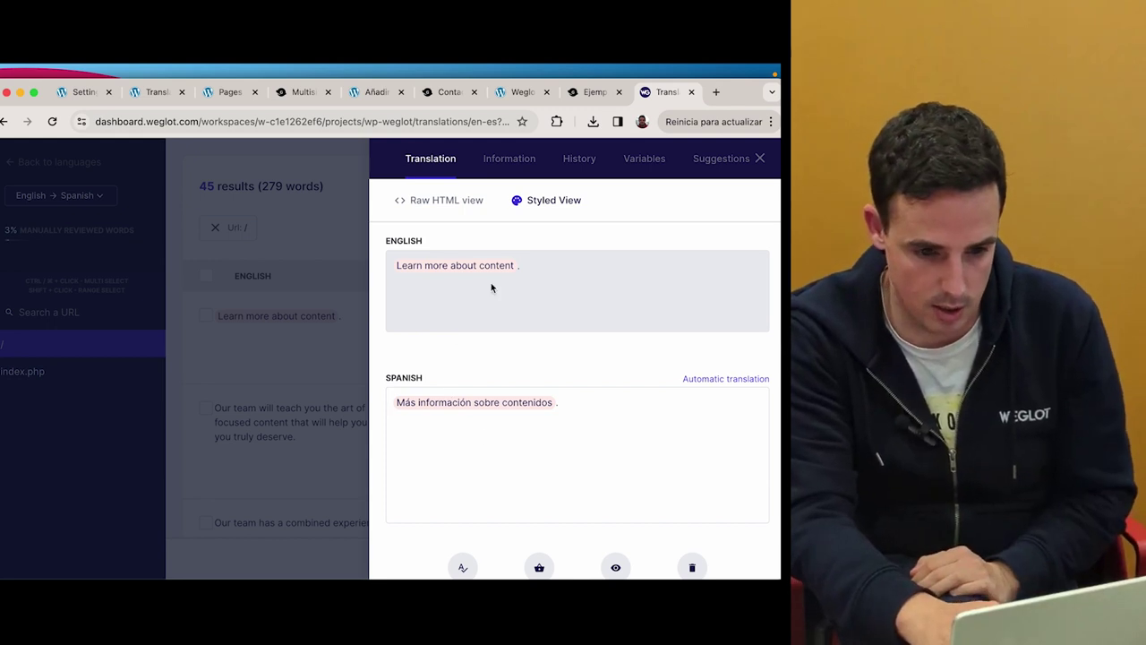
Review 'Learn more about content' as raw HTML plus its information, history and variables, then show AI suggestions.
click(445, 200)
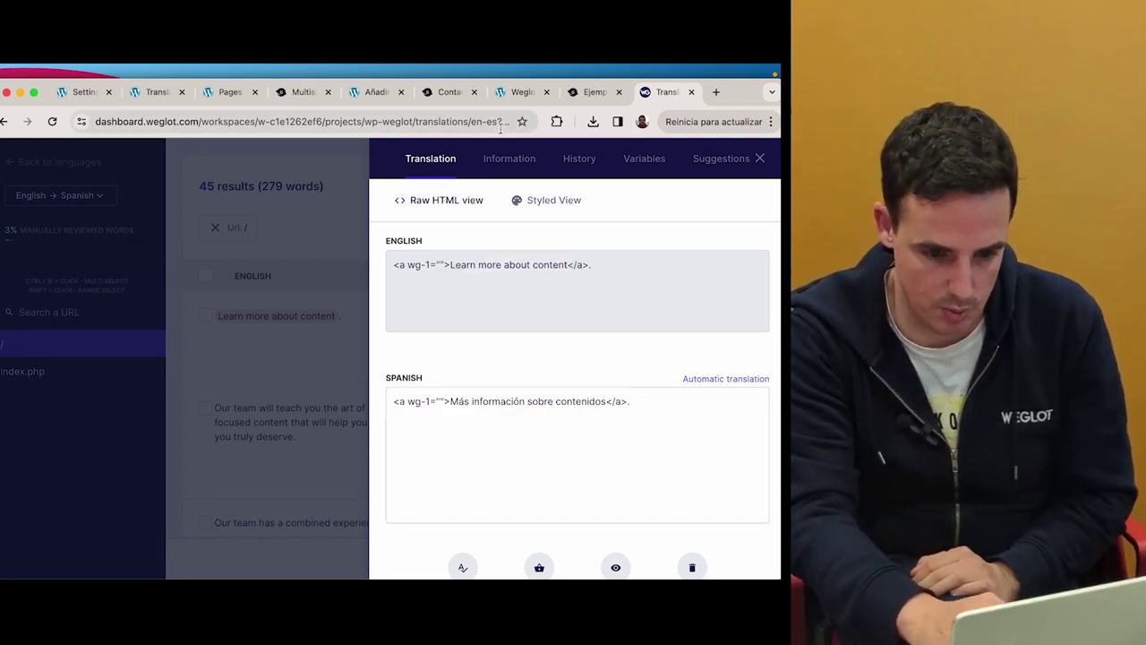
click(503, 157)
scroll(430, 421, down, 1)
scroll(431, 436, up, 1)
click(579, 161)
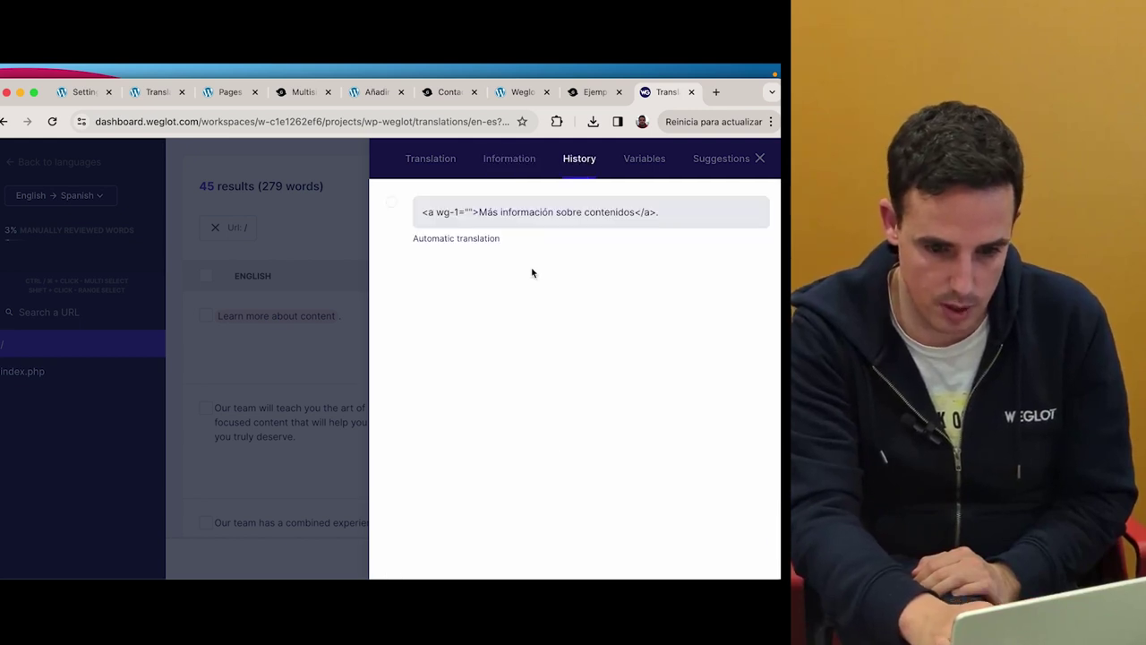
click(656, 170)
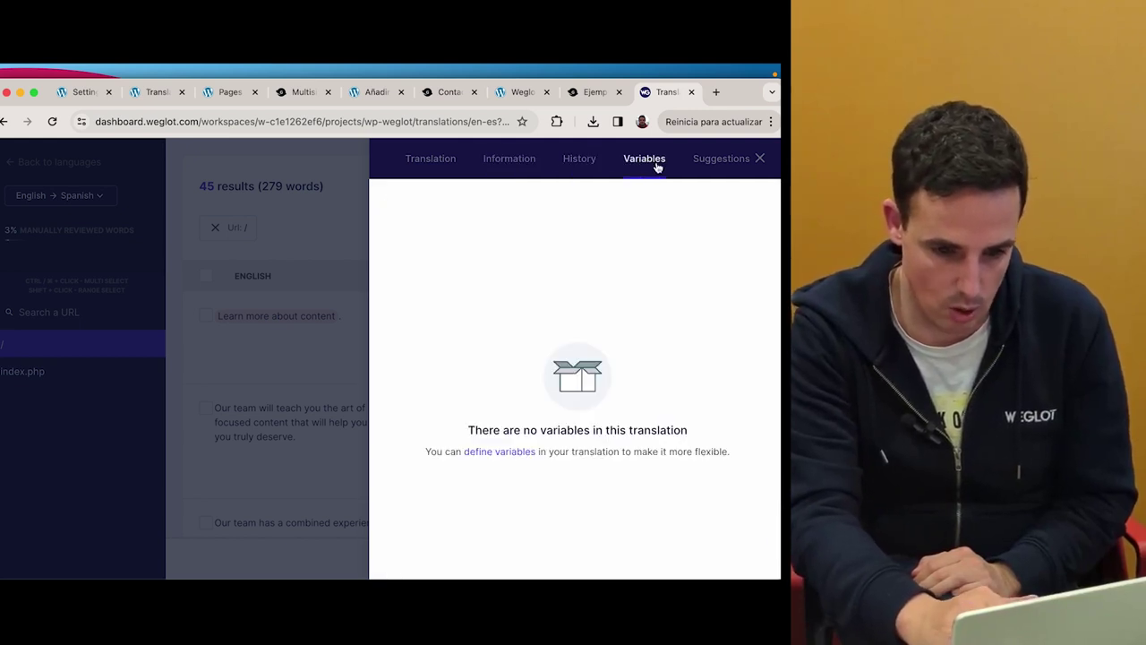
click(725, 159)
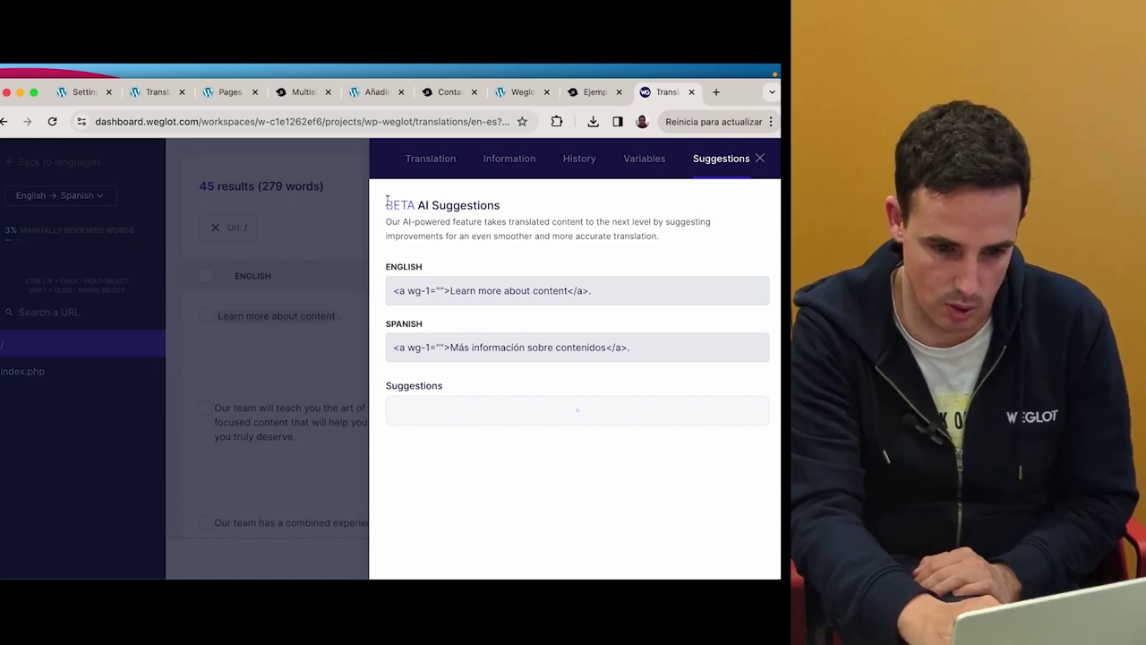
Highlight the BETA AI Suggestions heading and briefly check the WordPress pages list before returning.
drag(387, 201, 523, 201)
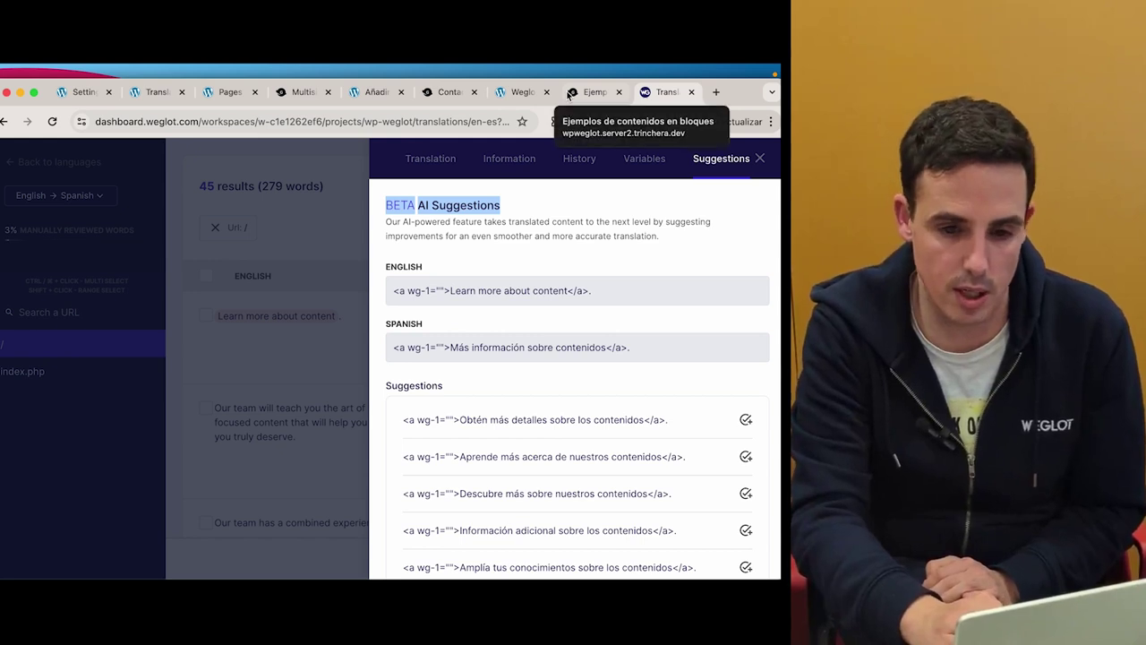
click(537, 92)
mouse_move(36, 257)
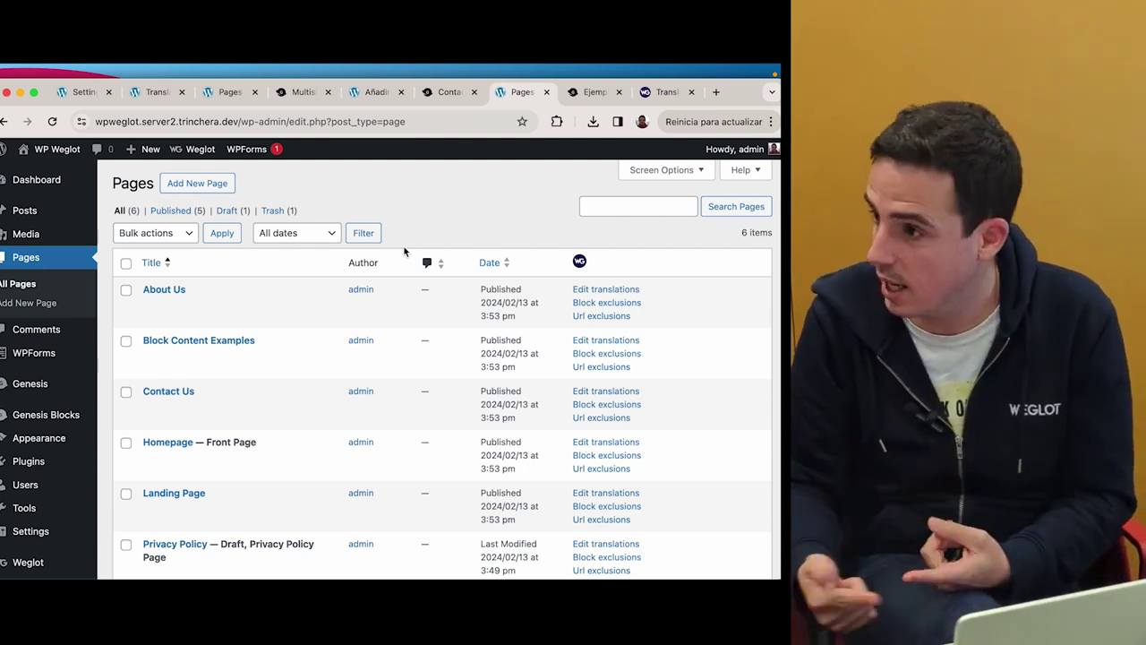
click(665, 91)
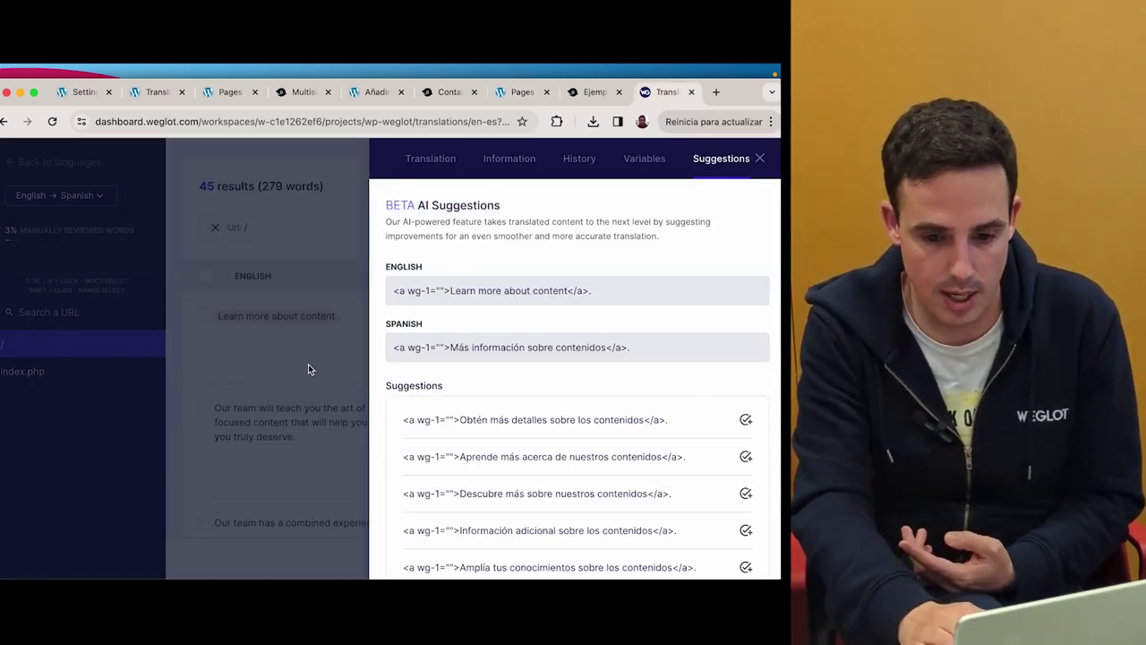
Close the AI suggestions and open the 'Learn more about content' page in the Visual Editor.
click(308, 365)
scroll(522, 389, down, 2)
click(751, 309)
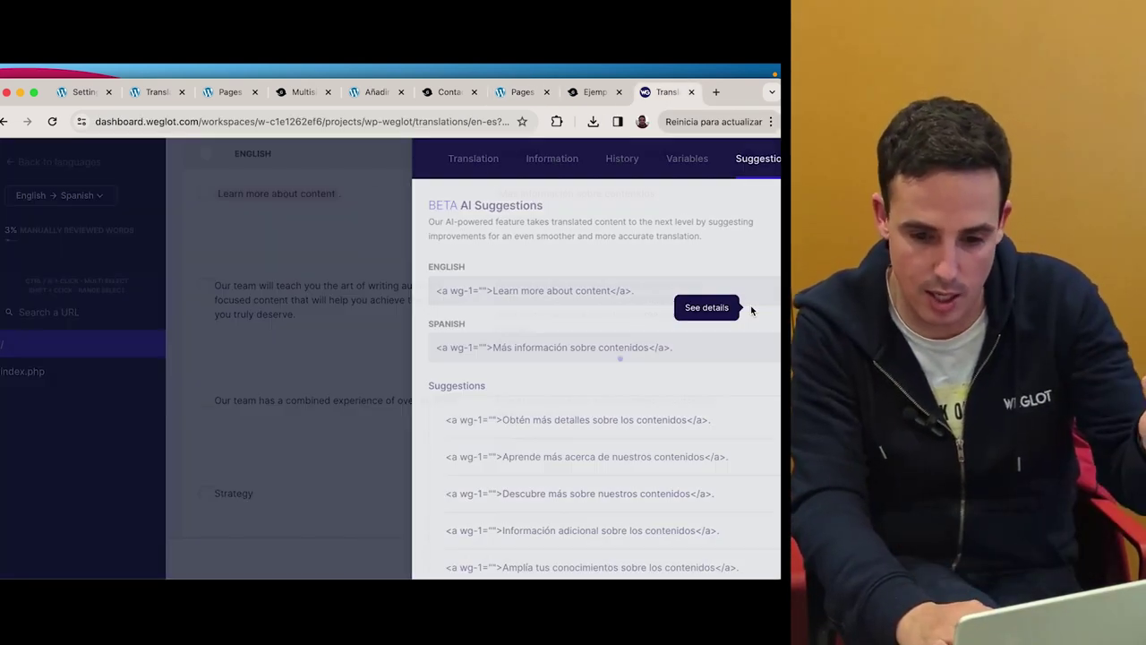
click(613, 563)
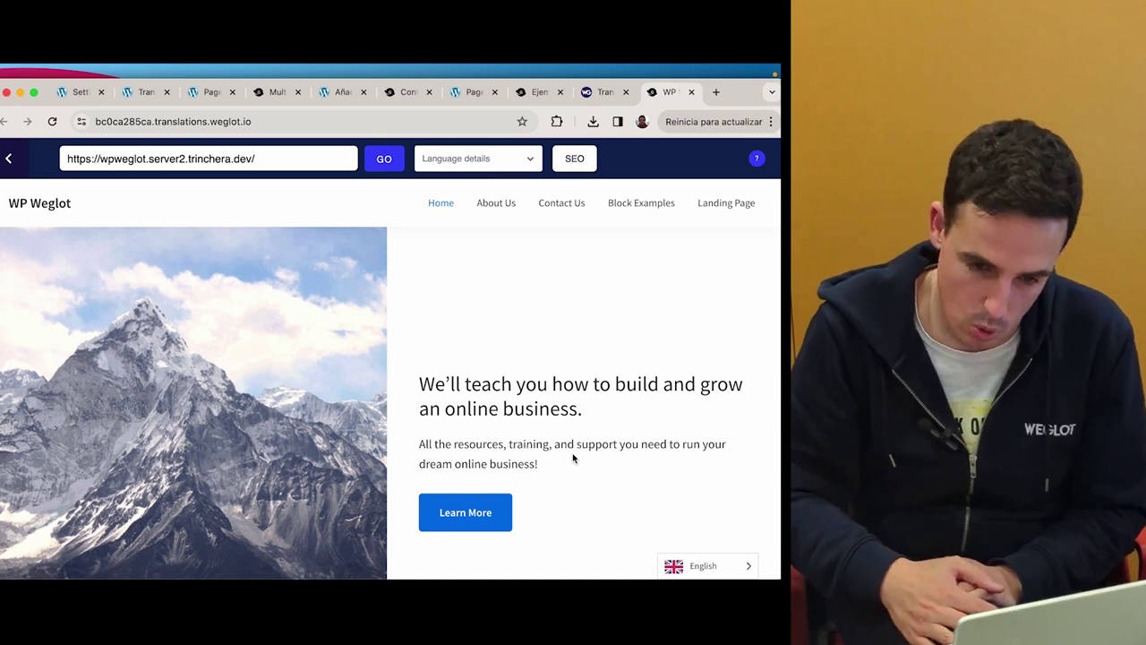
Compare the hero heading's Spanish and Basque translations.
click(406, 384)
click(328, 213)
click(269, 211)
click(328, 213)
click(279, 211)
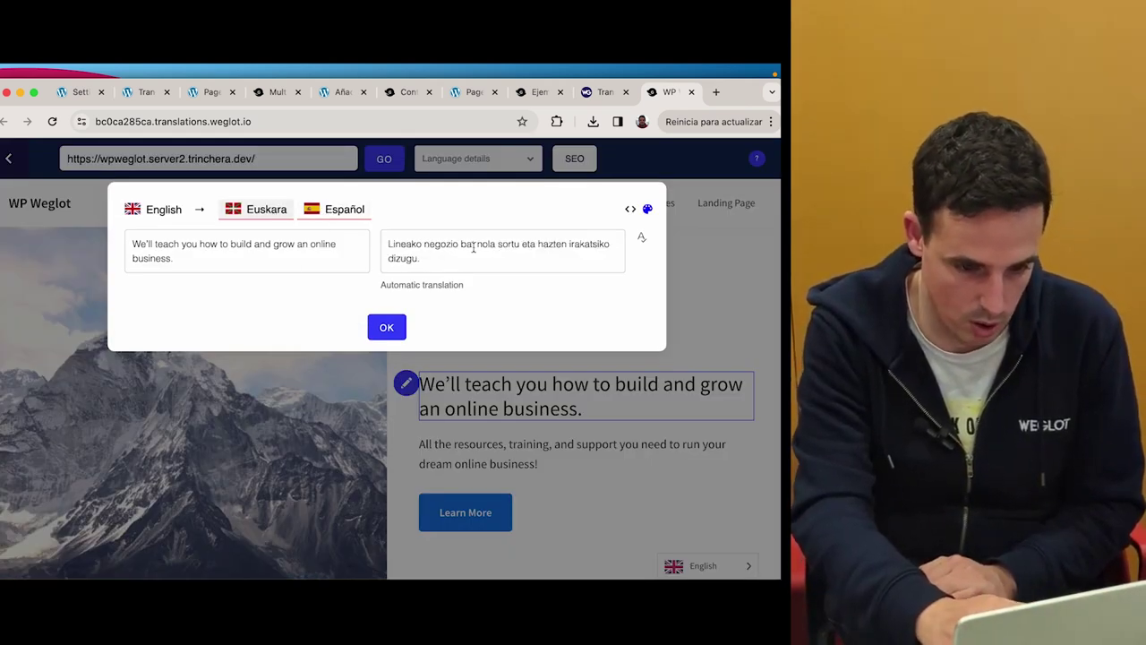
click(387, 328)
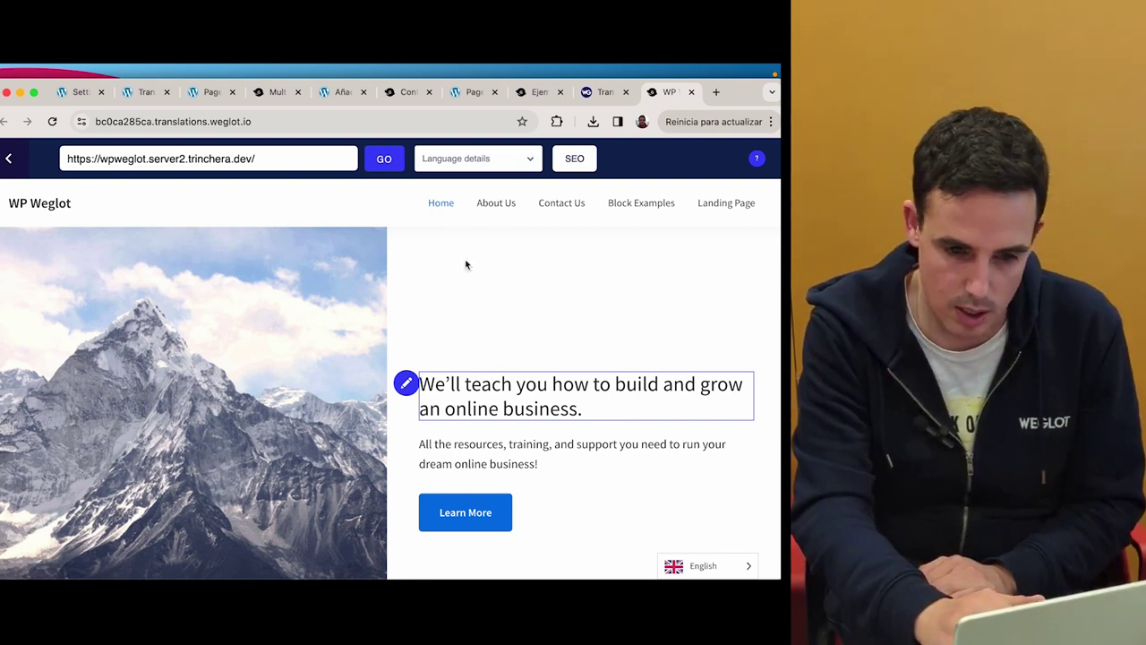
Review the page's SEO title and meta translations.
click(570, 163)
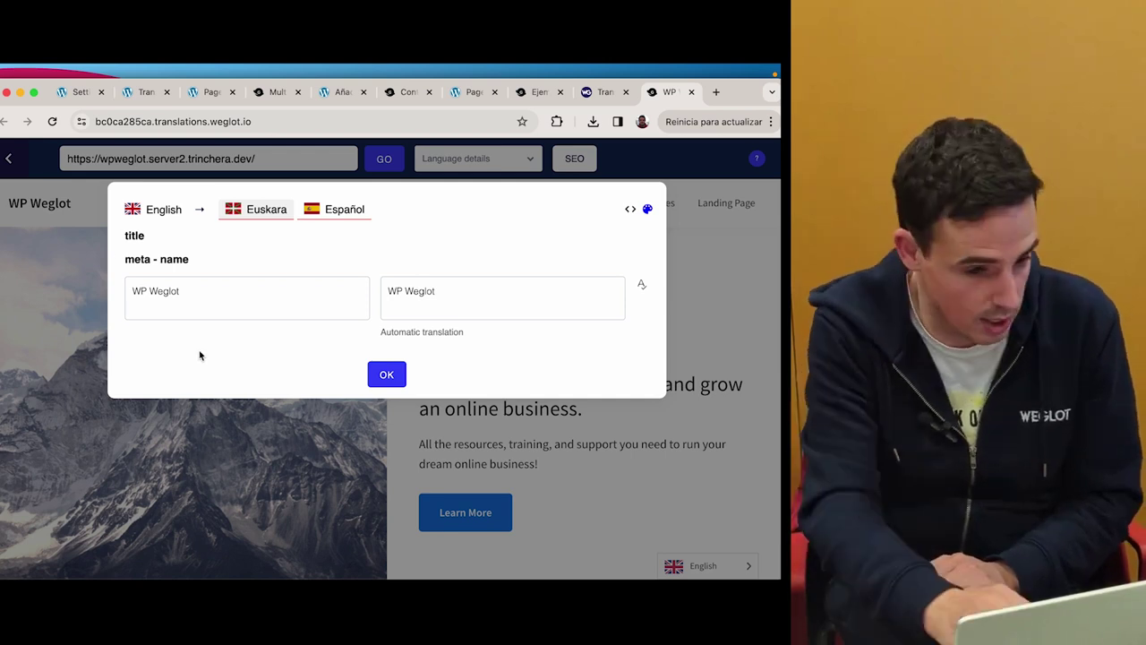
click(227, 525)
scroll(225, 525, down, 6)
scroll(225, 525, down, 5)
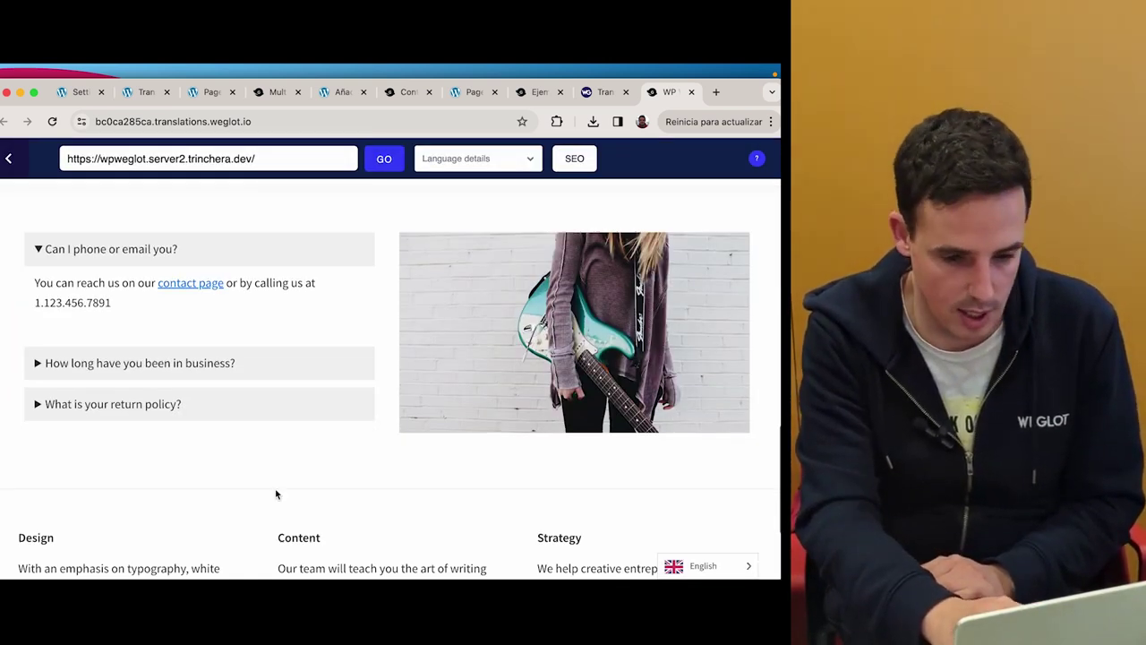
Inspect the guitar image's Basque URL translation, then return to the WordPress Pages list.
click(389, 245)
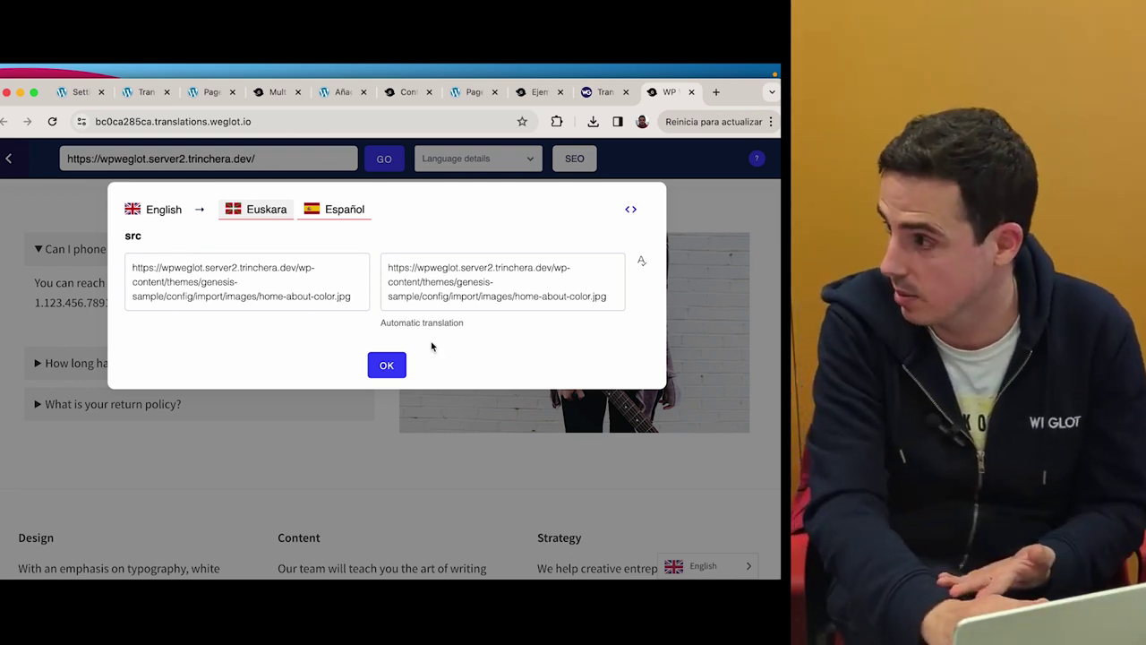
double_click(394, 267)
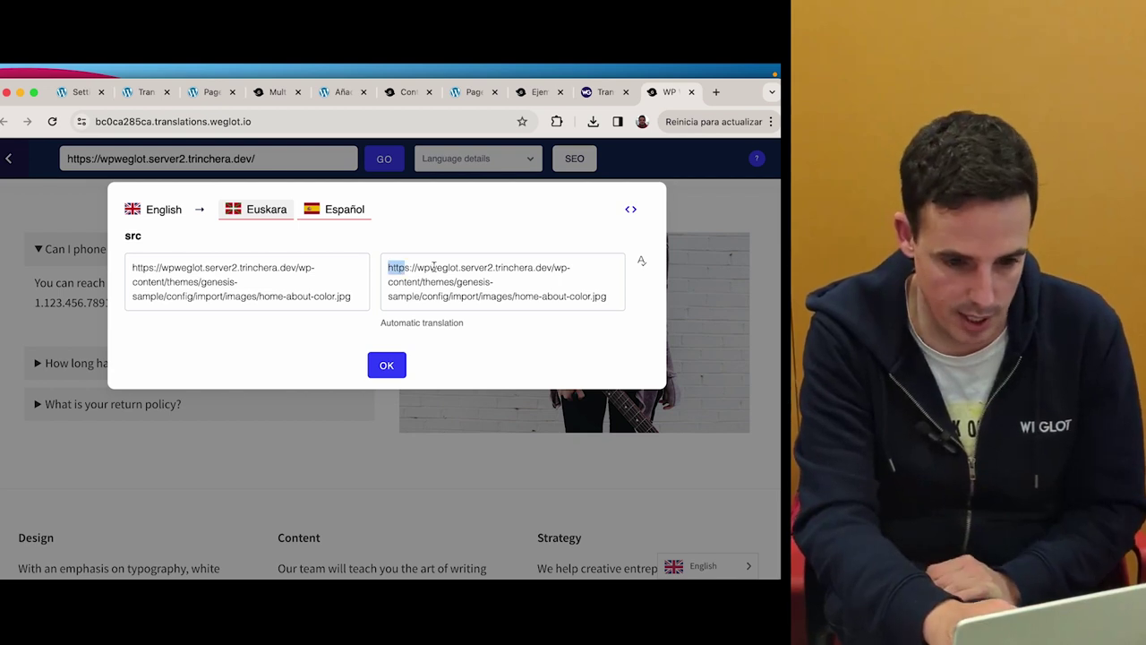
triple_click(434, 267)
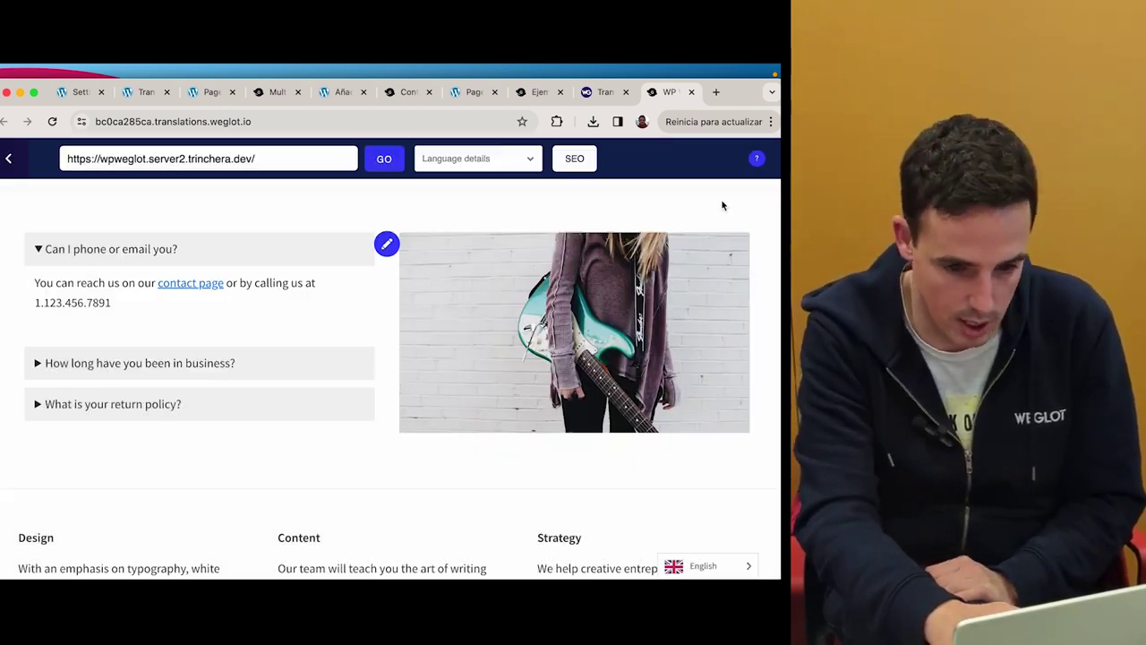
click(721, 206)
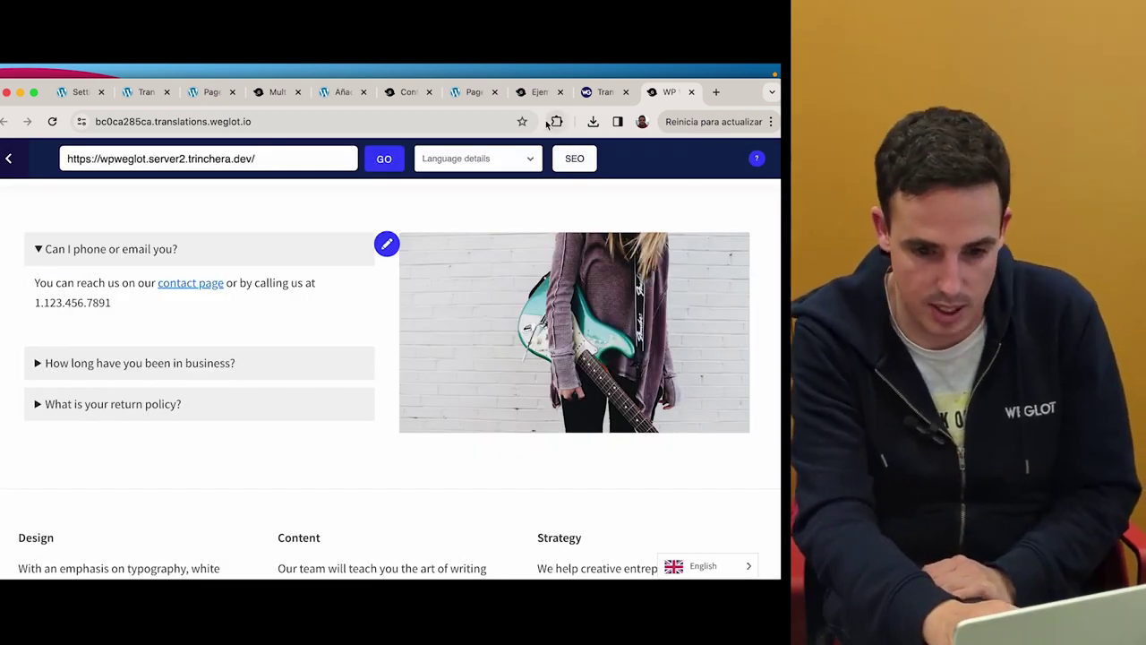
click(473, 92)
mouse_move(43, 456)
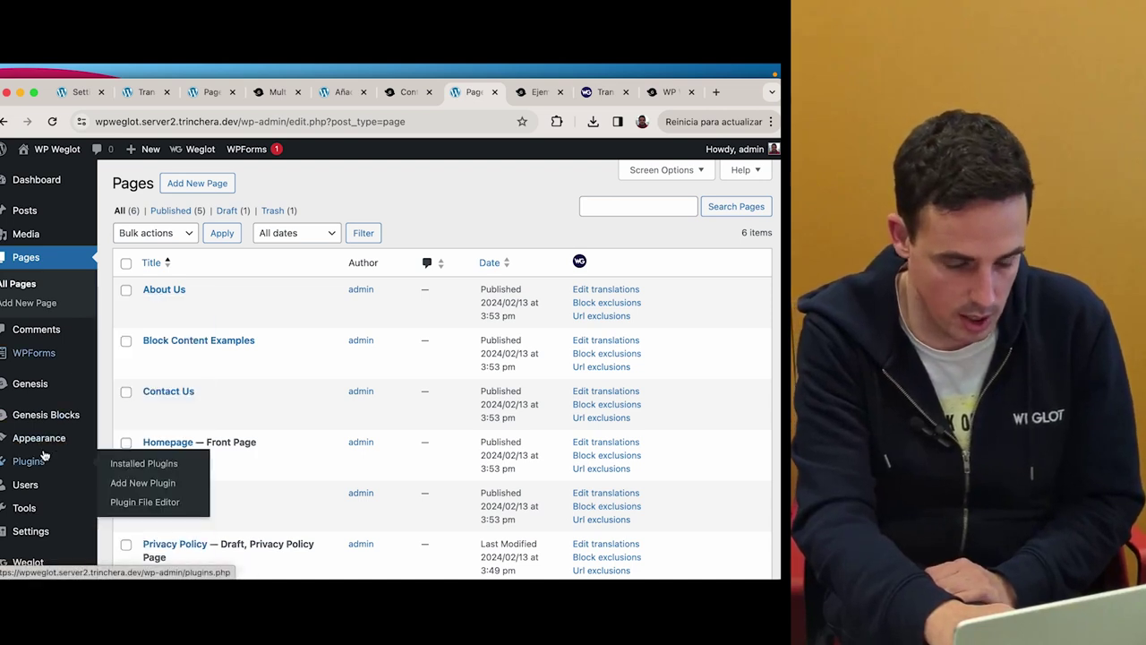
Add Deutsch to Weglot's destination languages, save, and go back to the Ejemplos de bloques page.
click(32, 562)
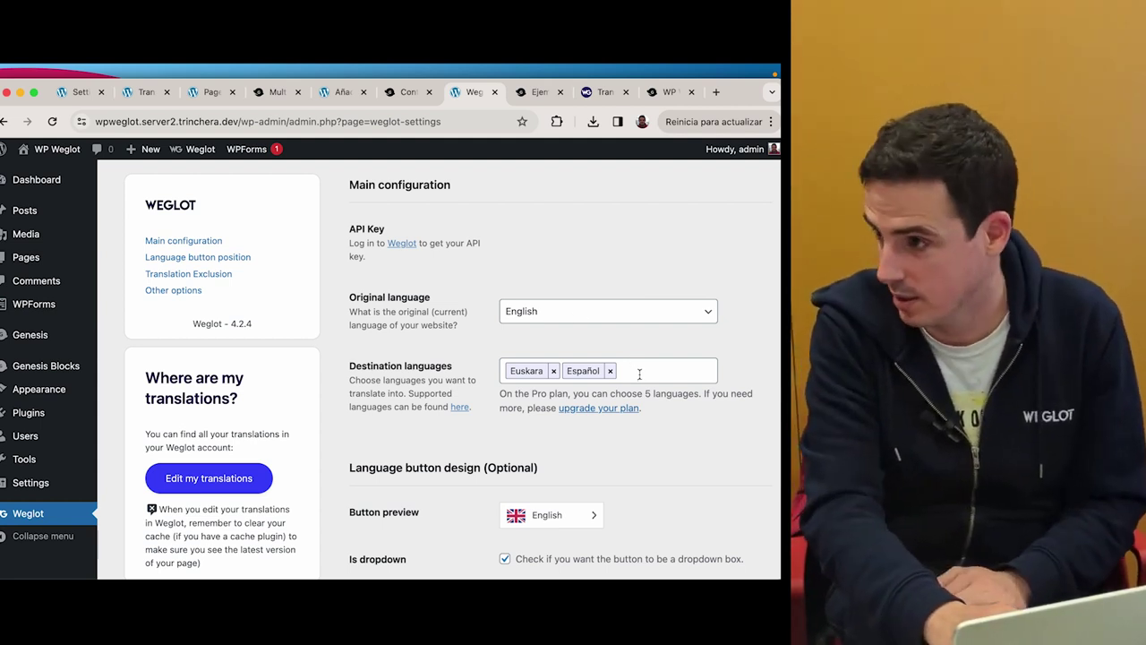
click(640, 374)
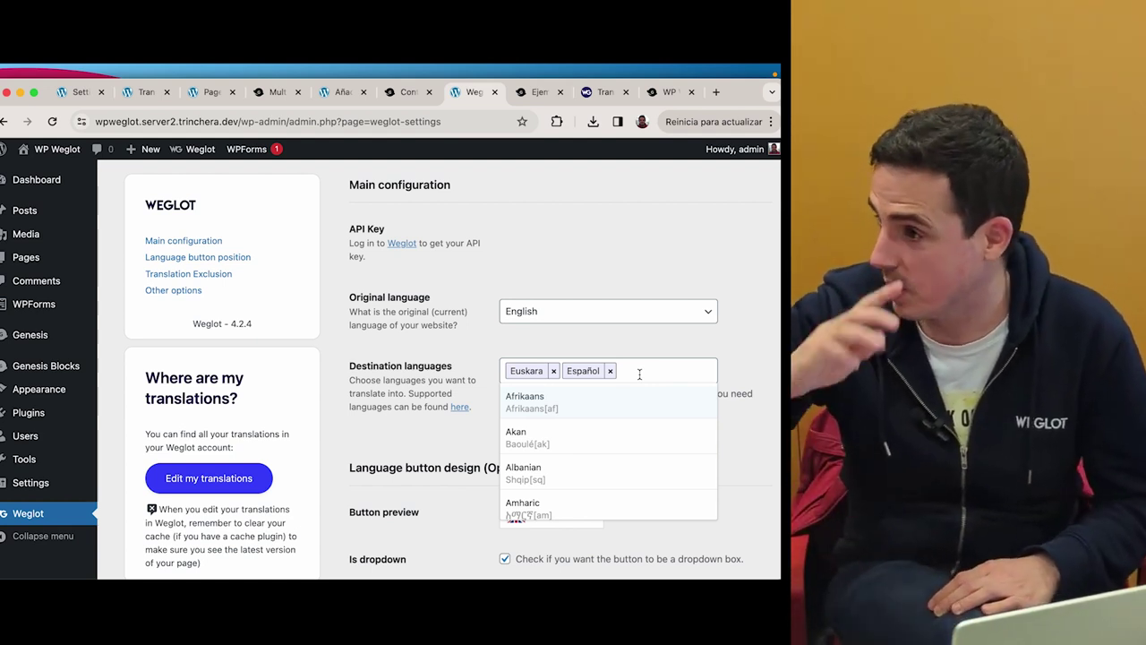
text(deu)
click(579, 400)
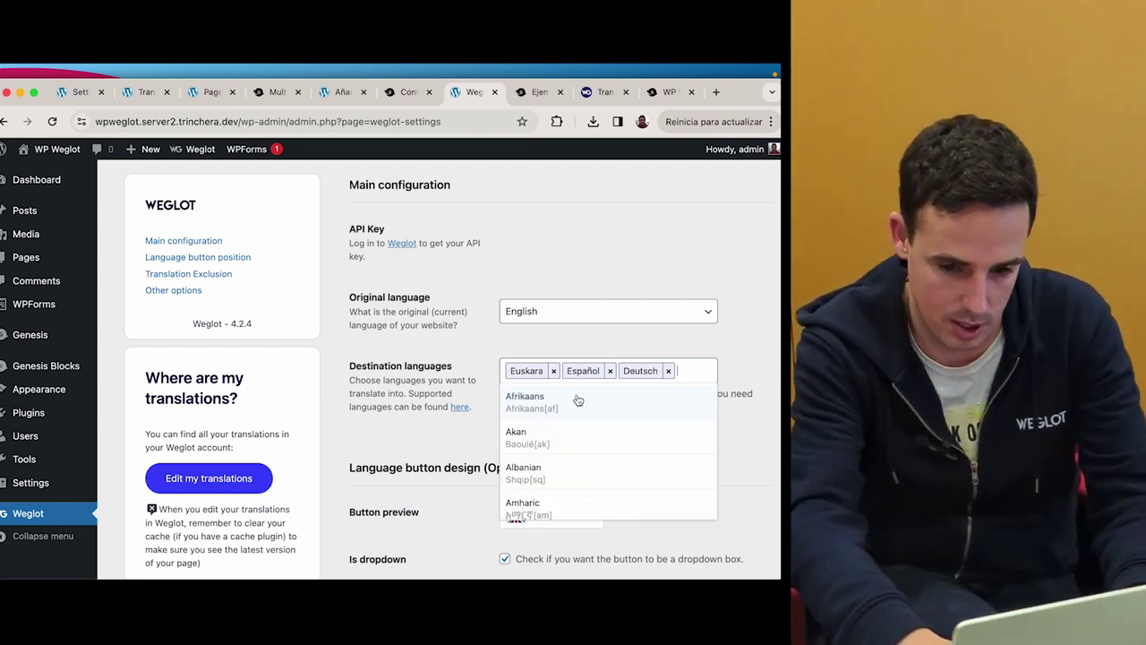
scroll(403, 359, down, 10)
click(405, 400)
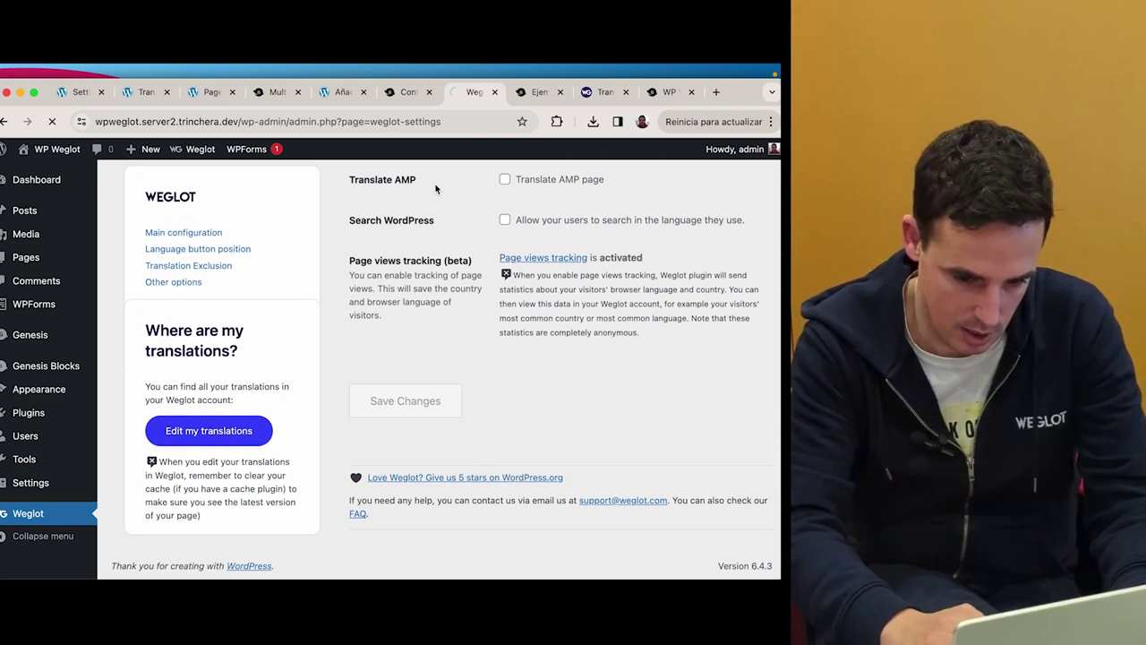
click(533, 93)
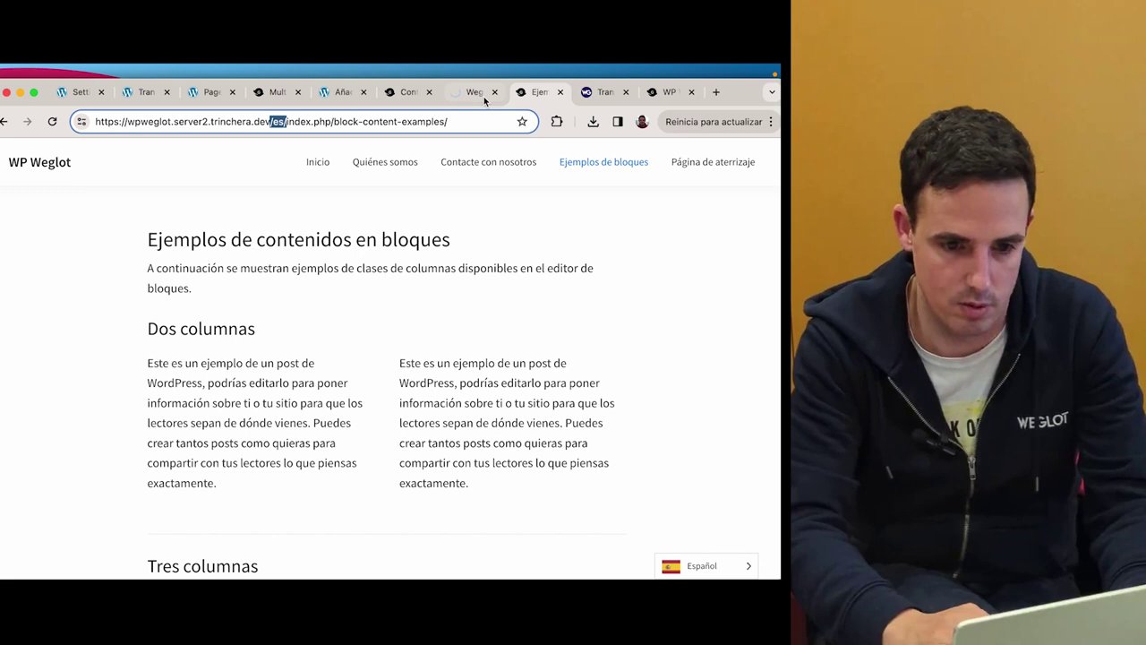
Reload the block examples page and switch it to Deutsch, then go back to the Weglot dashboard.
key(Return)
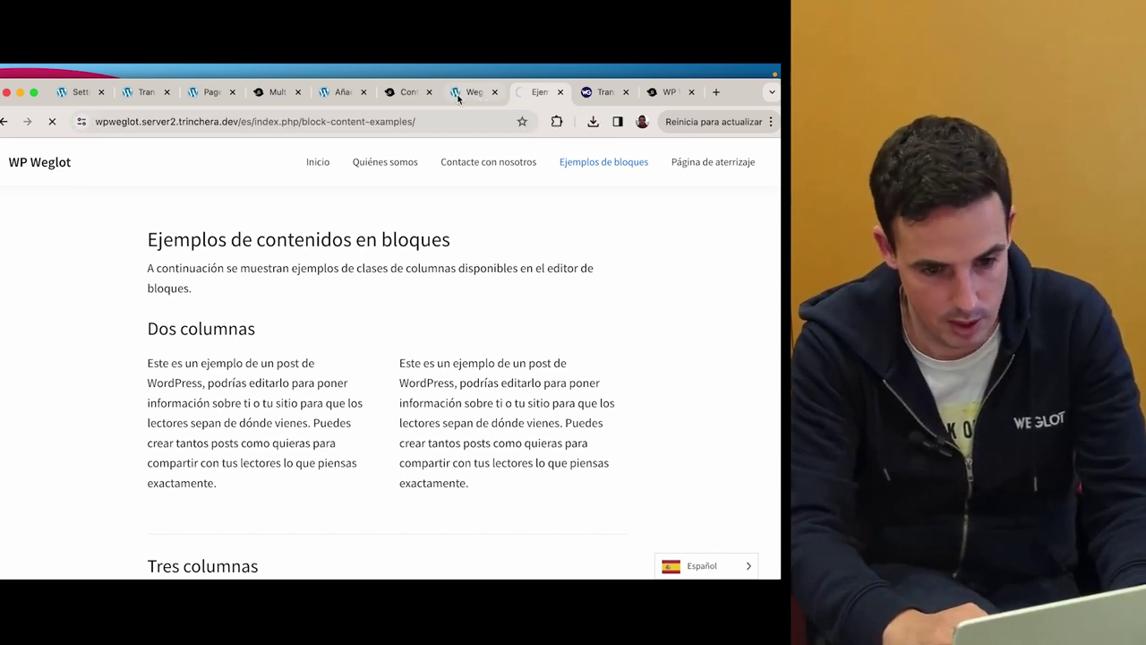
click(690, 564)
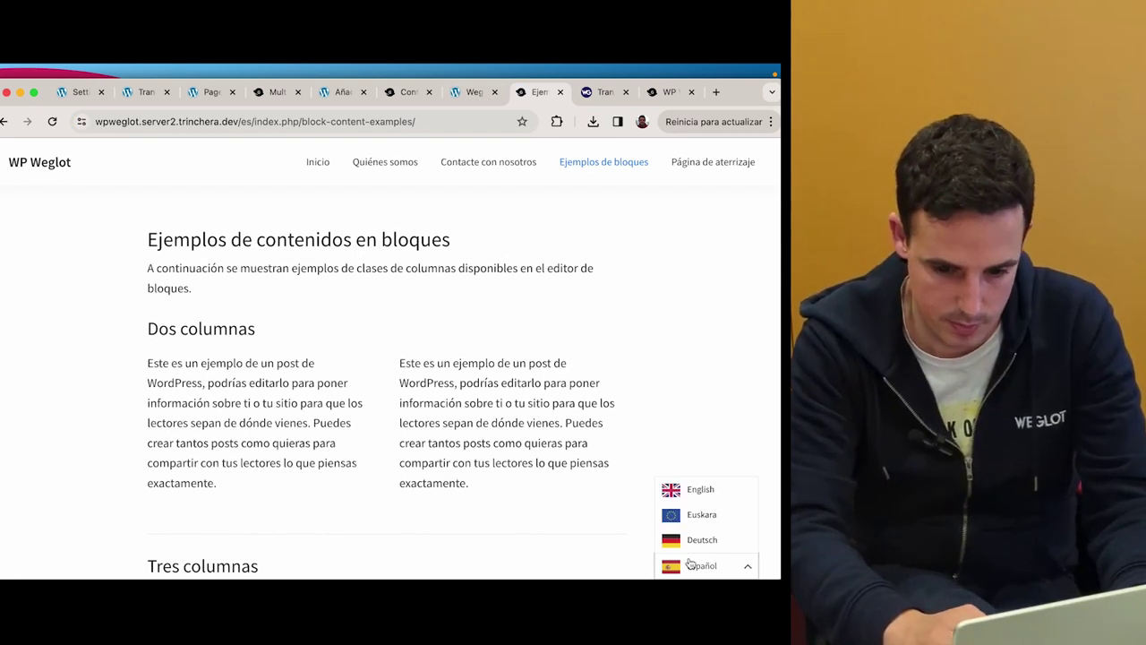
click(696, 540)
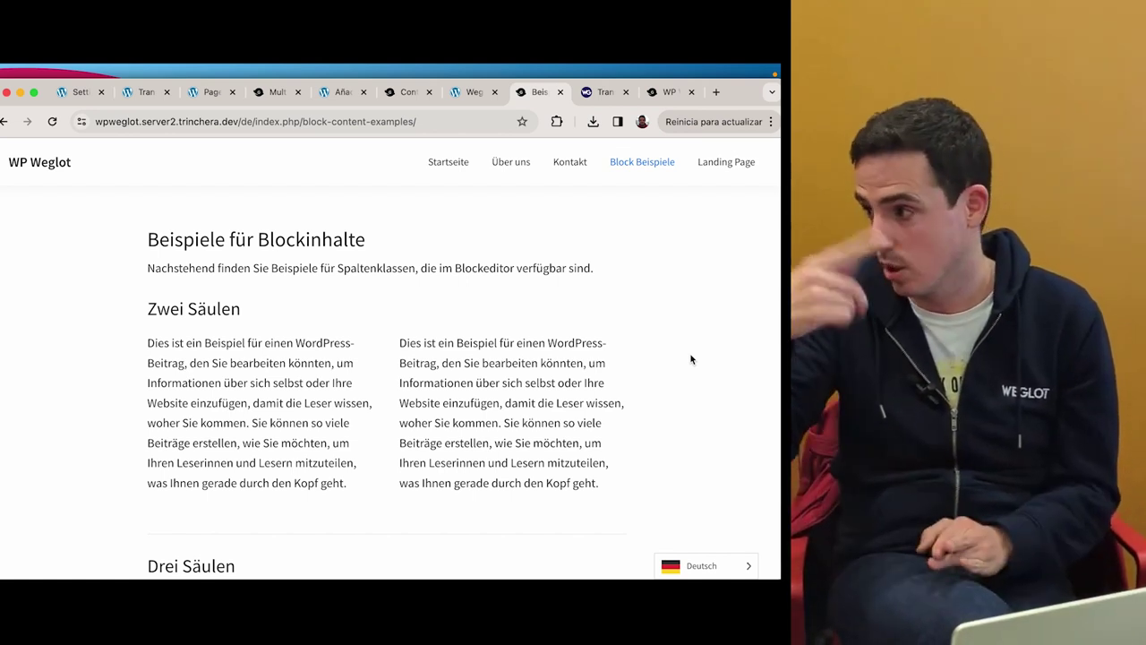
click(602, 91)
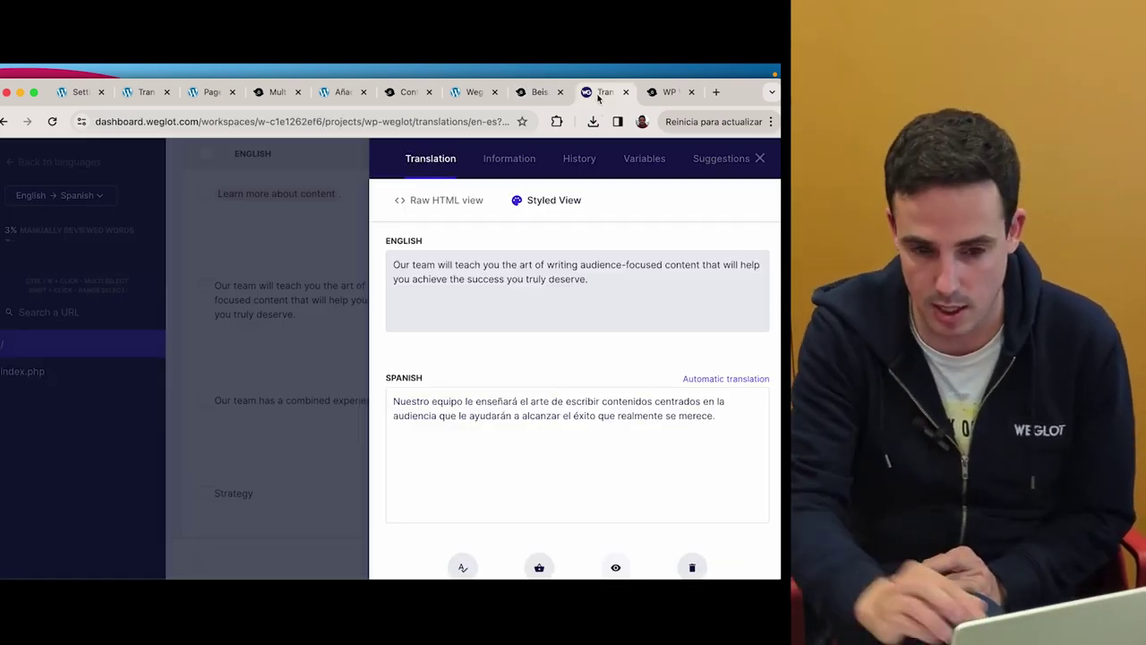
Close the translation drawer and open the English → Spanish pair from the languages overview.
click(65, 196)
click(25, 167)
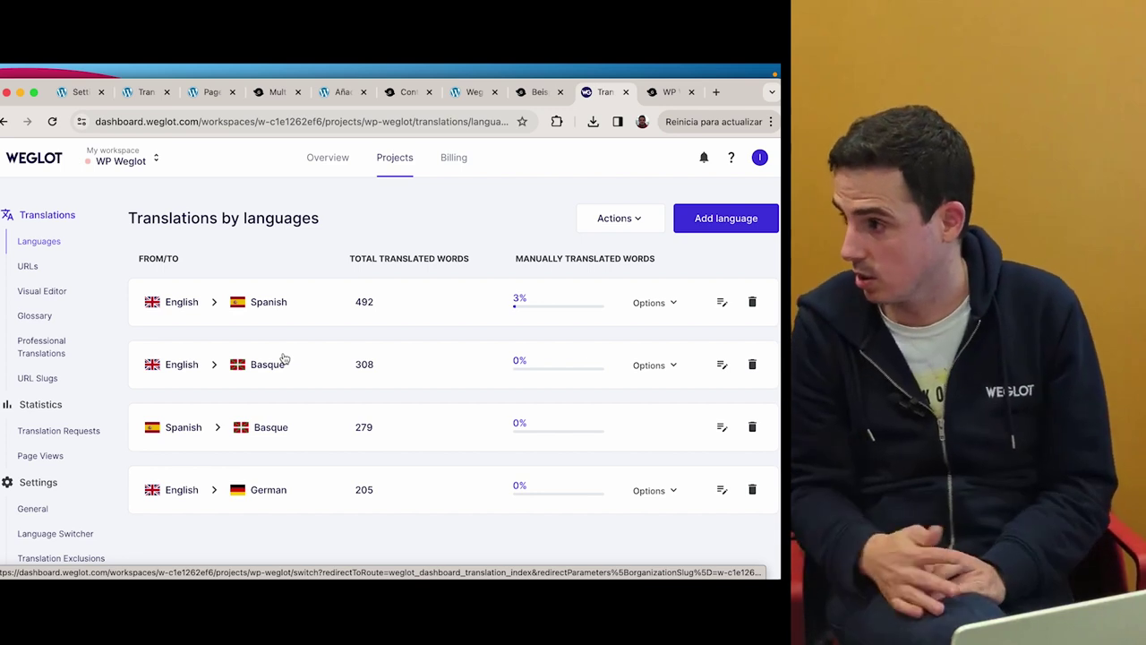
click(215, 302)
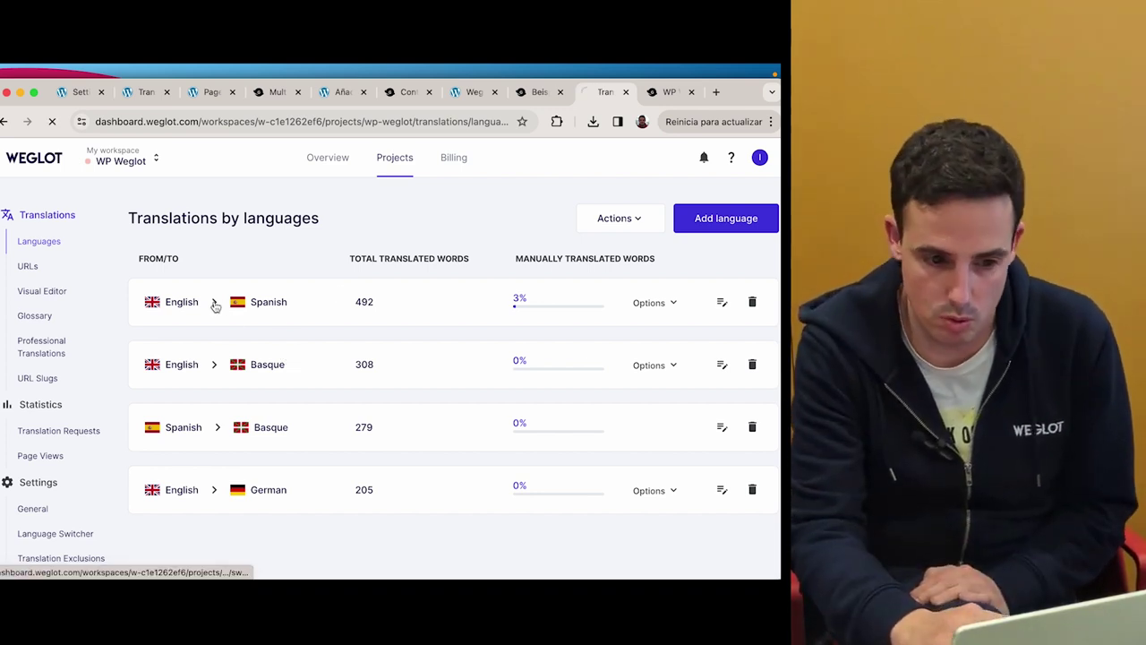